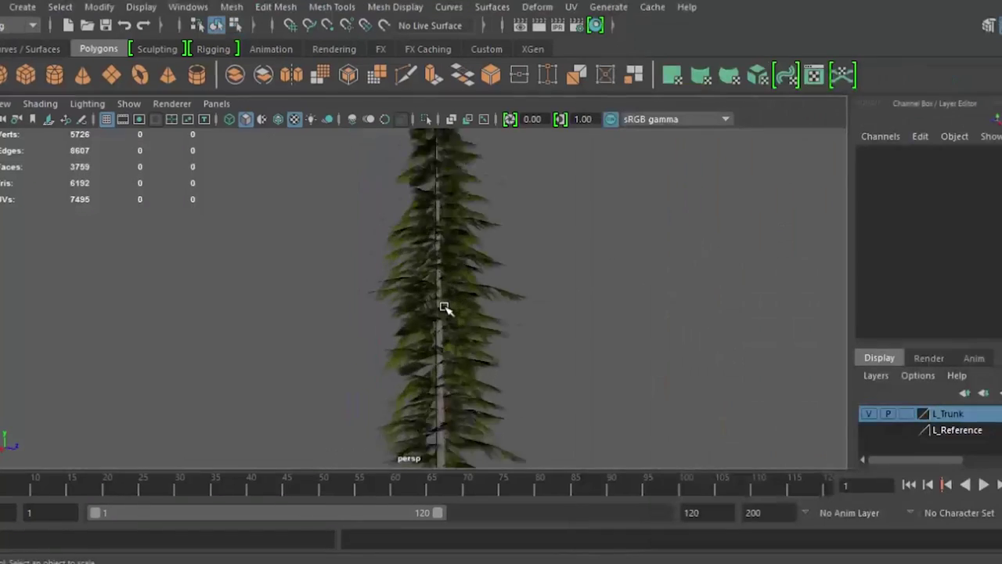
pyautogui.scroll(10, 444, 308)
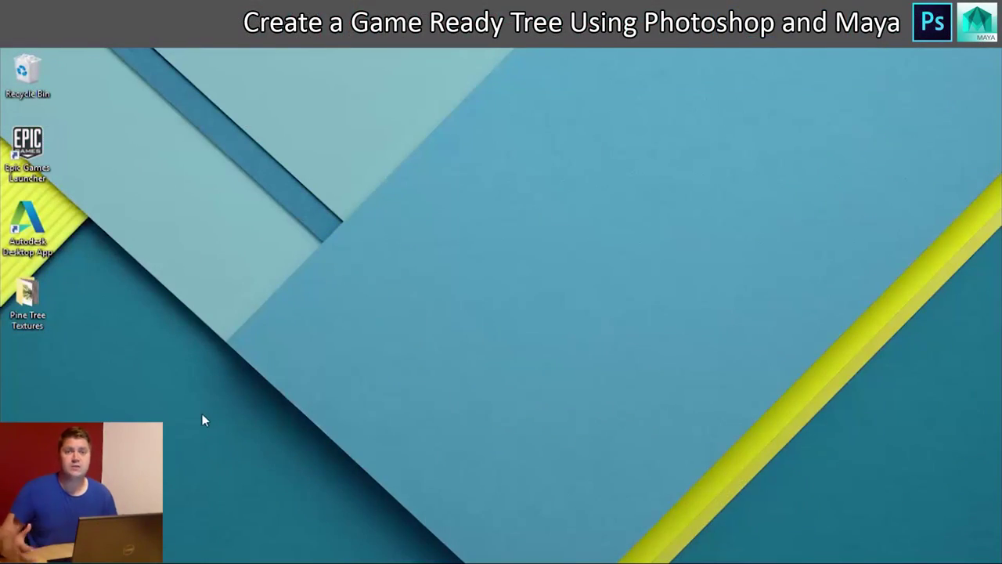
# Open the Pine Tree Textures folder on the desktop and look over the bark and branch images
pyautogui.doubleClick(30, 291)
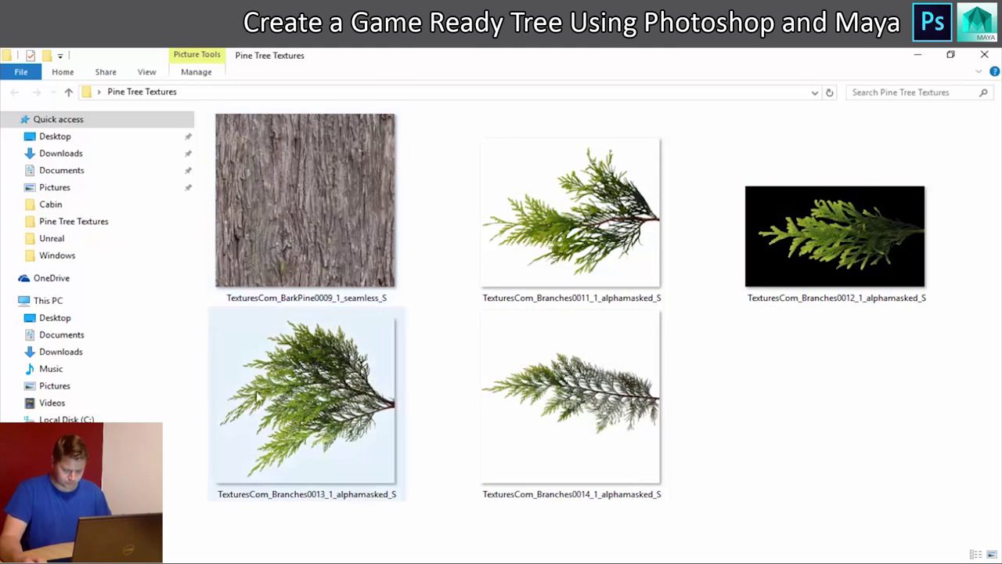
# Switch to Photoshop and start a new document
pyautogui.click(185, 557)
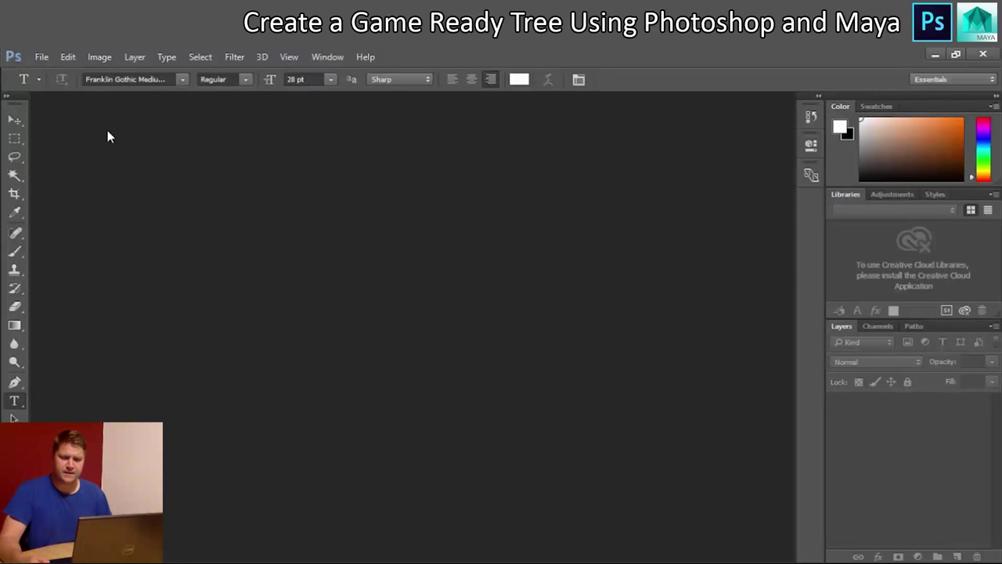
pyautogui.click(43, 57)
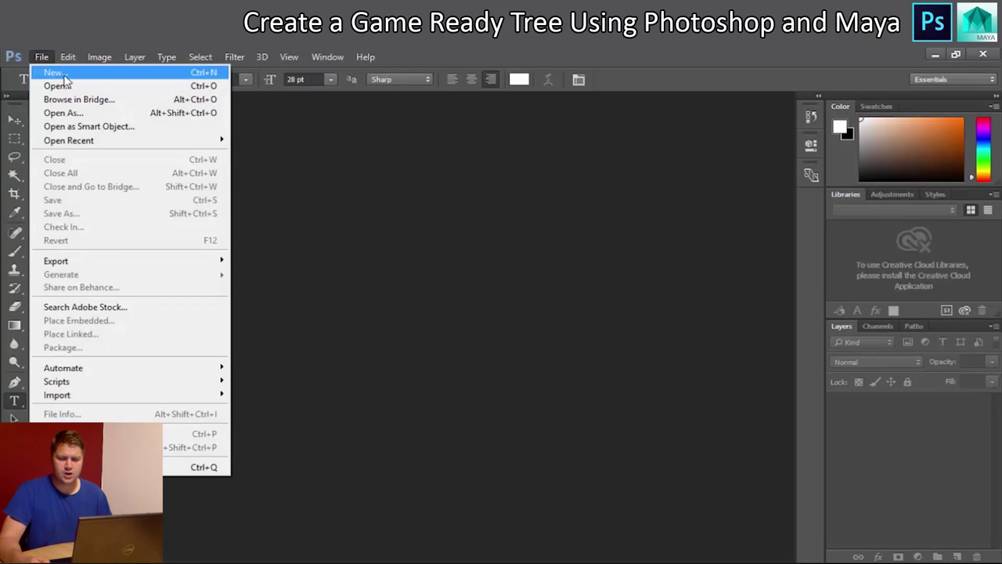
pyautogui.click(64, 75)
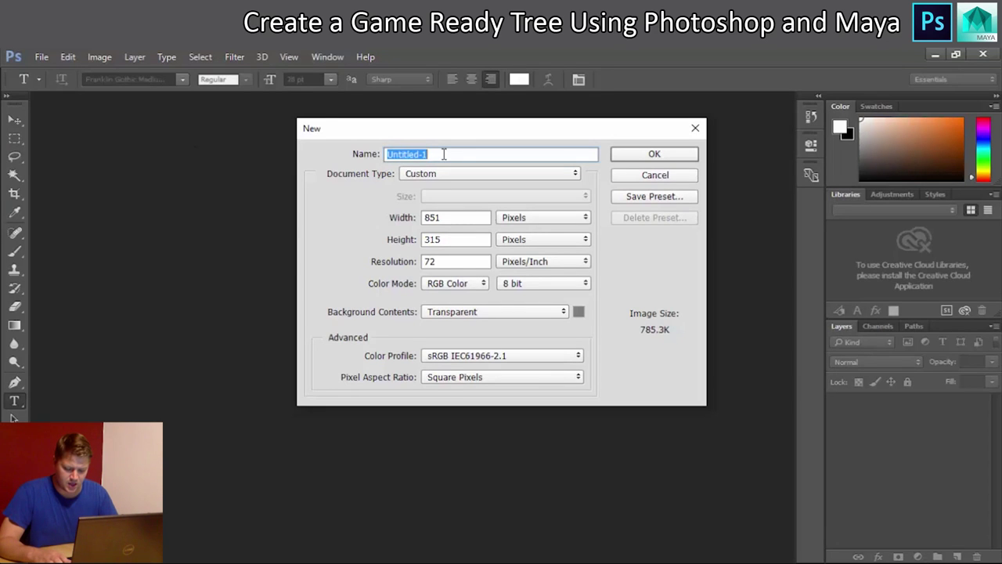
pyautogui.write('bRANCHES_dIFFU')
pyautogui.press('BackSpace')
pyautogui.press('BackSpace')
pyautogui.press('BackSpace')
pyautogui.press('BackSpace')
pyautogui.press('BackSpace')
pyautogui.press('BackSpace')
pyautogui.press('BackSpace')
pyautogui.press('BackSpace')
pyautogui.press('BackSpace')
pyautogui.press('BackSpace')
pyautogui.press('BackSpace')
pyautogui.press('BackSpace')
pyautogui.press('BackSpace')
pyautogui.press('BackSpace')
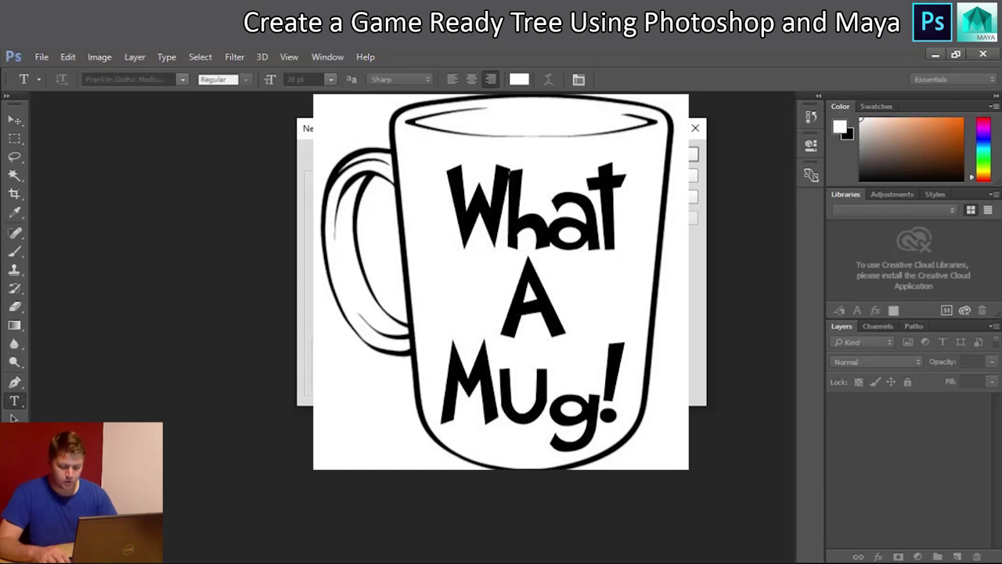
# Create the document as Branches_Diffuse with a width and height of 2048 pixels
pyautogui.write('Branches_Diffuse')
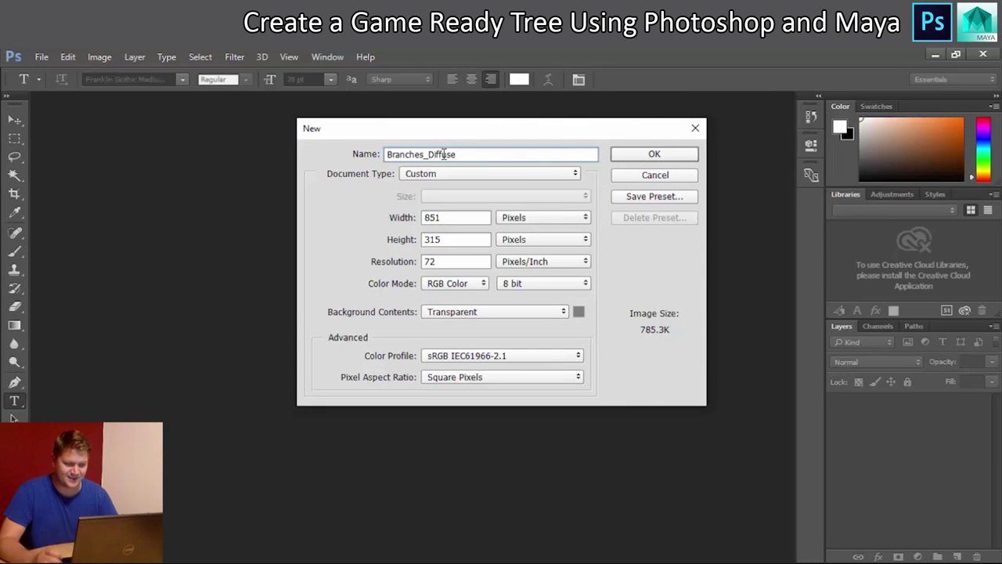
pyautogui.click(475, 217)
pyautogui.write('20')
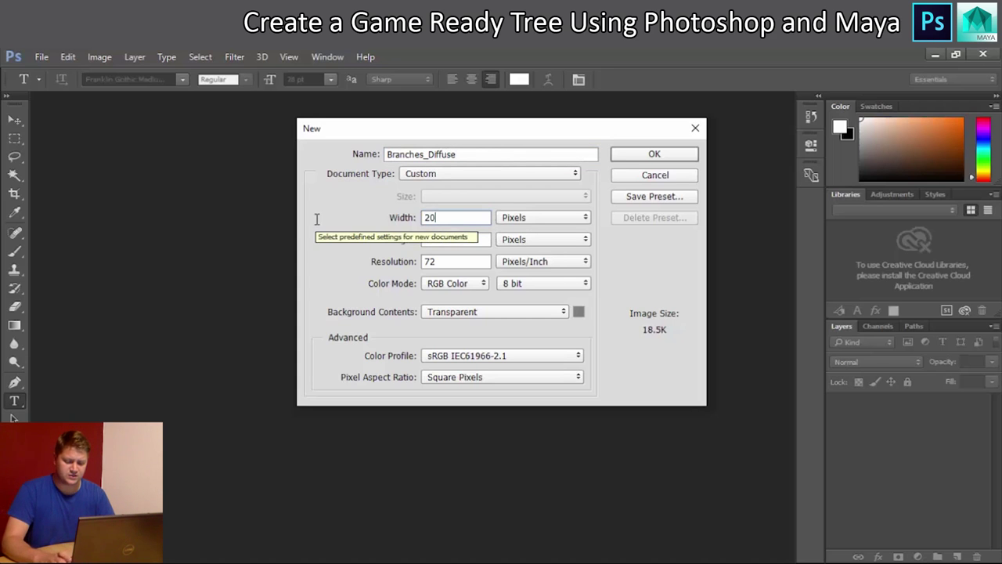
pyautogui.write('48')
pyautogui.press('Tab')
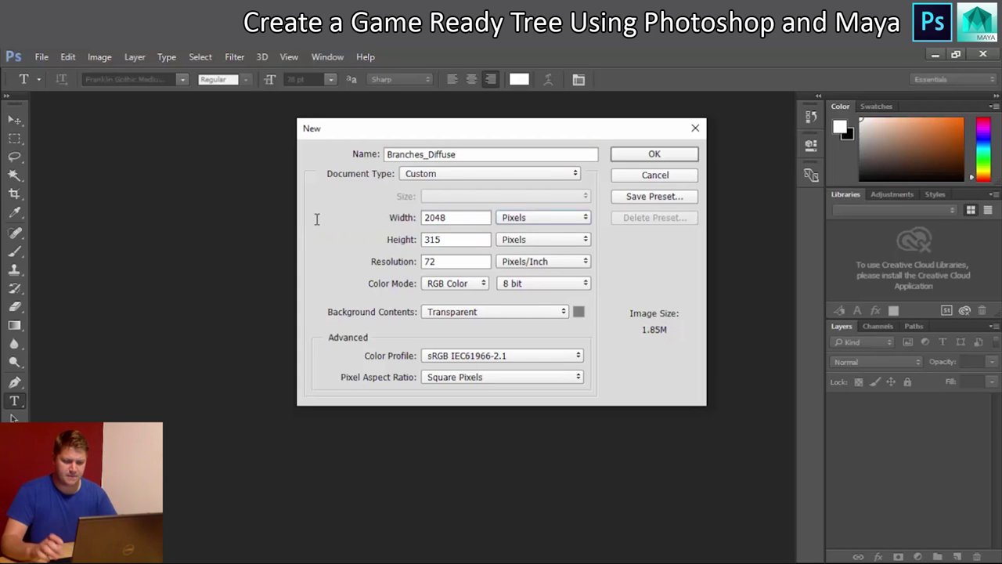
pyautogui.press('Tab')
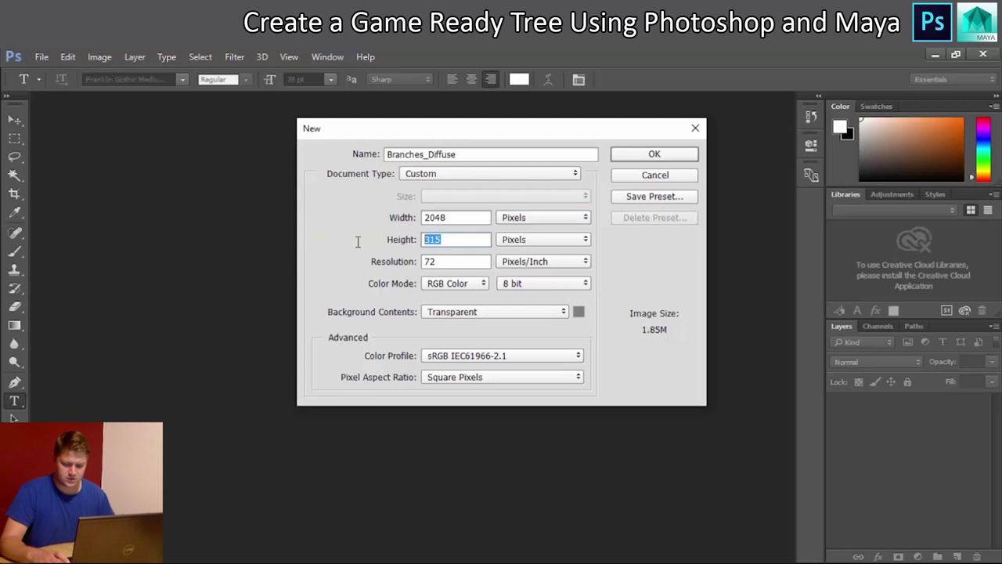
pyautogui.write('2048')
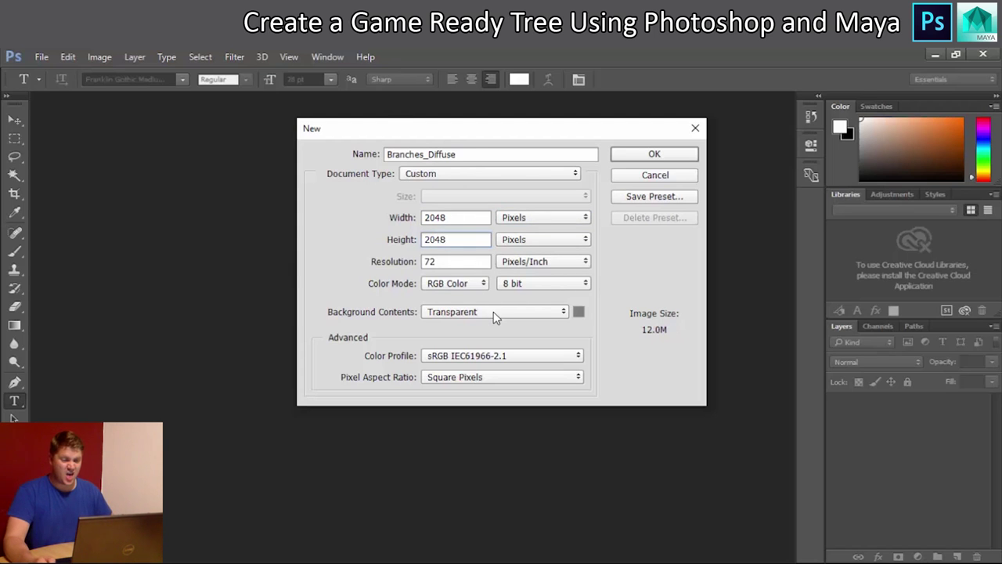
pyautogui.click(672, 157)
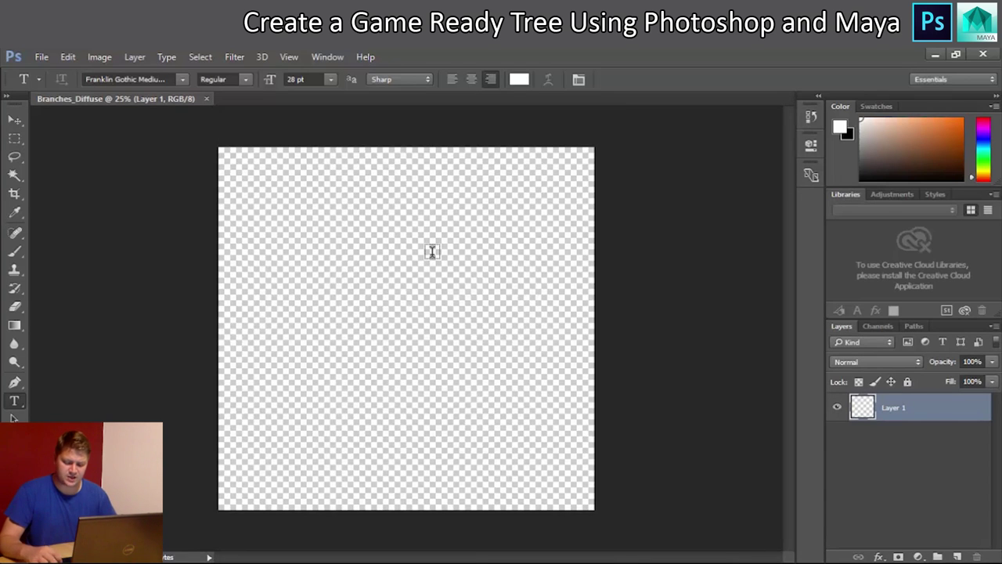
# Open the four TexturesCom_Branches images, 0011 through 0014, together from the Pine Tree Textures folder
pyautogui.keyDown('alt'); pyautogui.scroll(1, 432, 251); pyautogui.keyUp('alt')
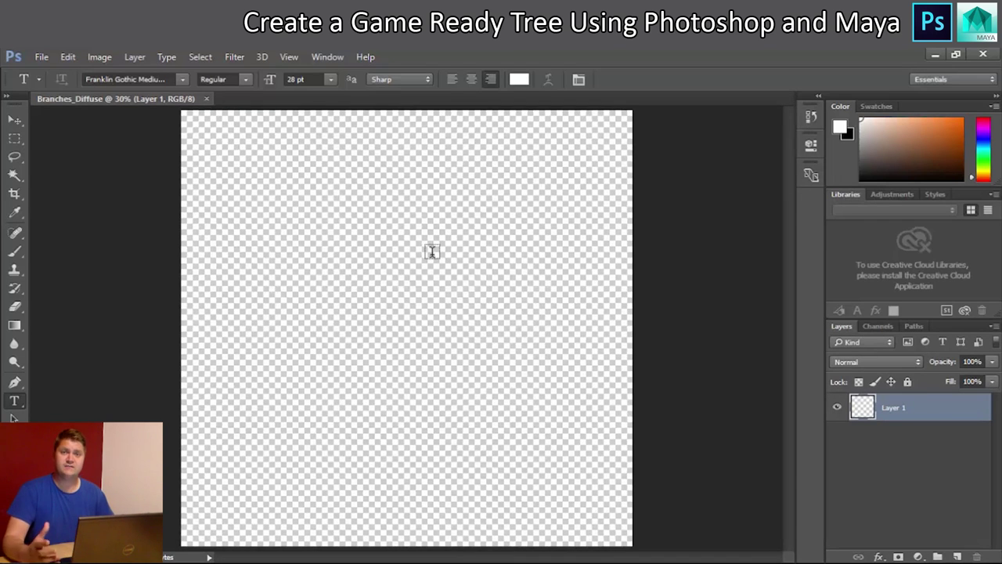
pyautogui.click(43, 57)
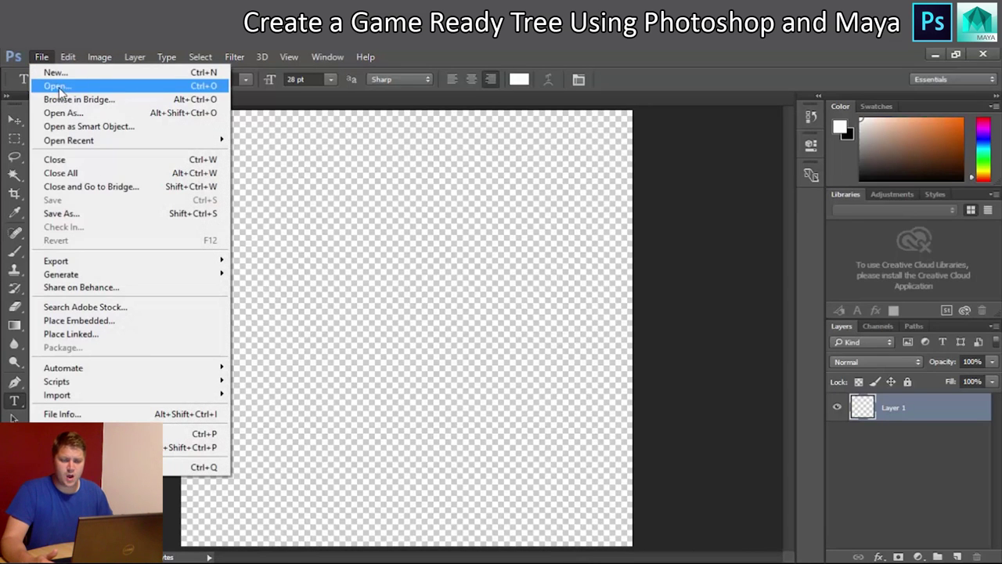
pyautogui.click(58, 87)
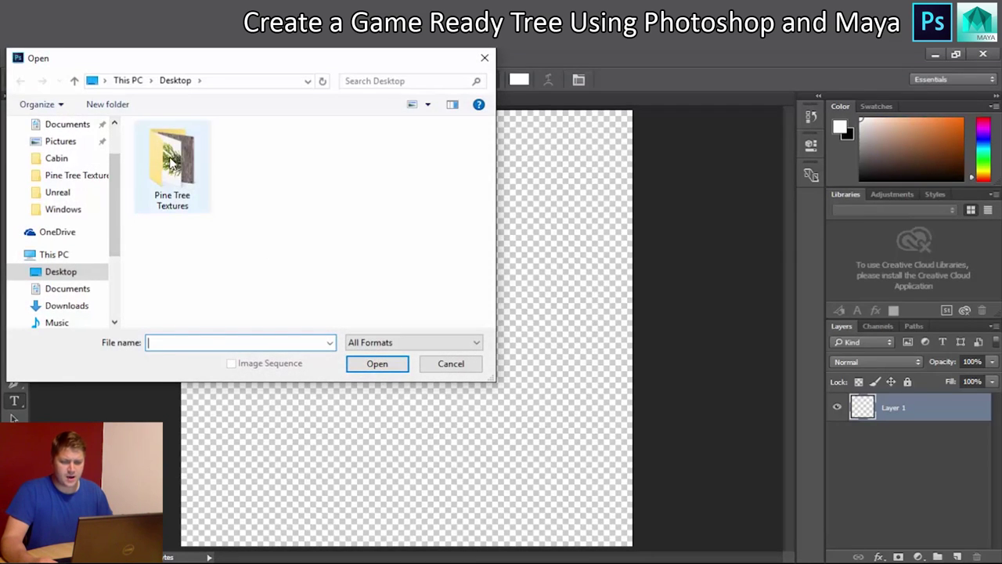
pyautogui.doubleClick(171, 160)
pyautogui.click(263, 163)
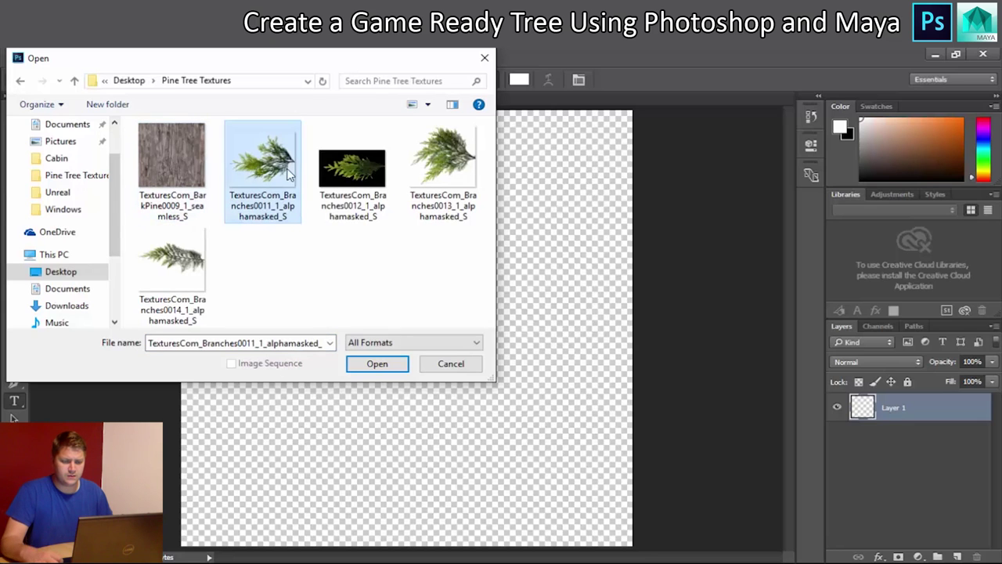
pyautogui.keyDown('ctrl'); pyautogui.click(374, 172); pyautogui.keyUp('ctrl')
pyautogui.keyDown('ctrl'); pyautogui.click(441, 173); pyautogui.keyUp('ctrl')
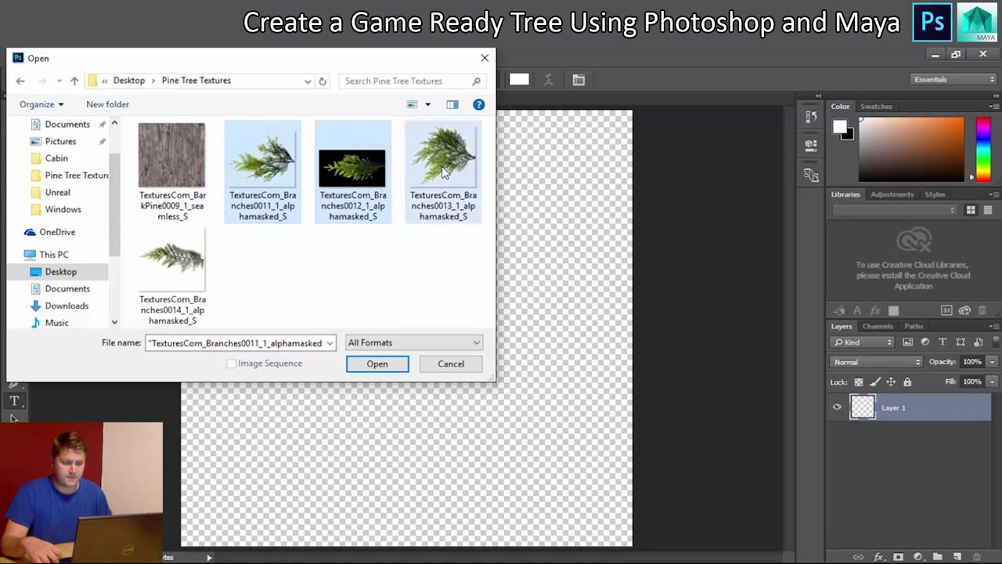
pyautogui.keyDown('ctrl'); pyautogui.click(205, 259); pyautogui.keyUp('ctrl')
pyautogui.click(376, 364)
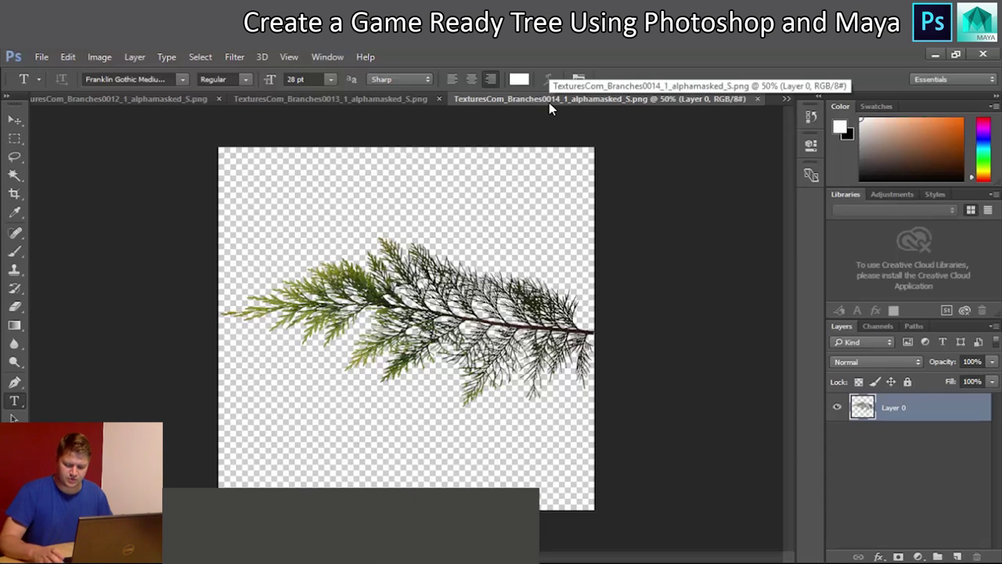
# Copy the entire Branches0014 image and paste it into the Branches_Diffuse document
pyautogui.hotkey('ctrl', 'a')
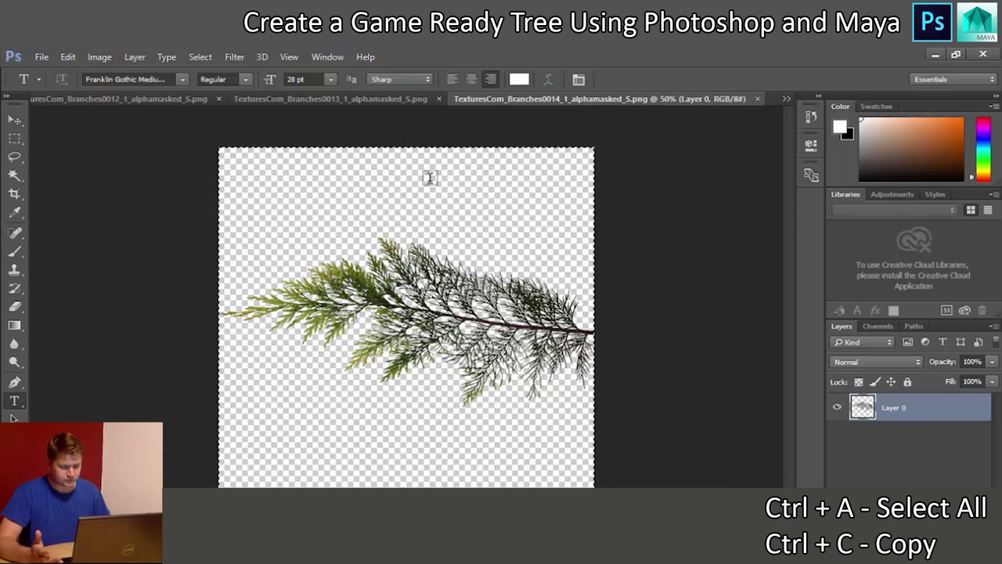
pyautogui.click(66, 99)
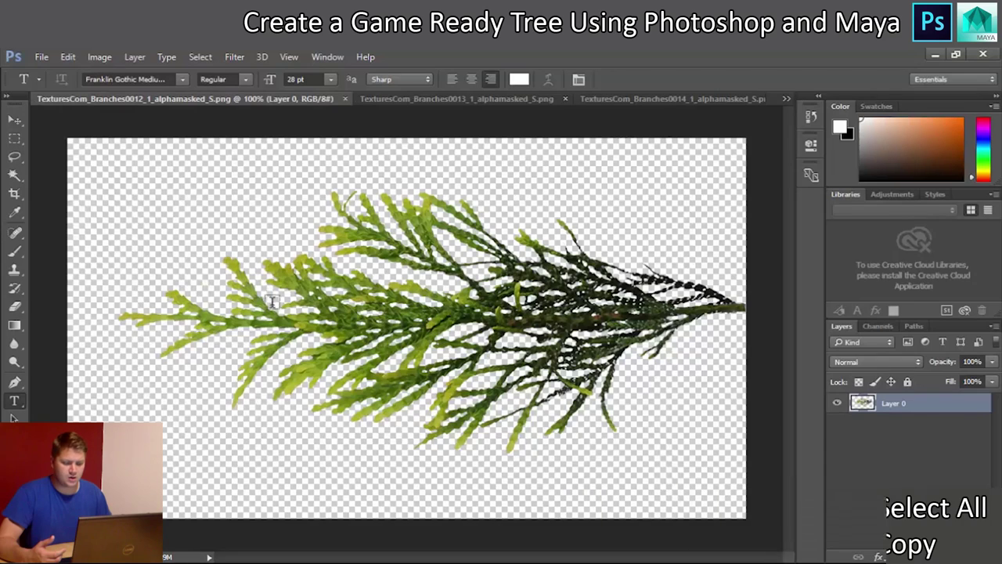
pyautogui.moveTo(110, 106); pyautogui.dragTo(151, 101)
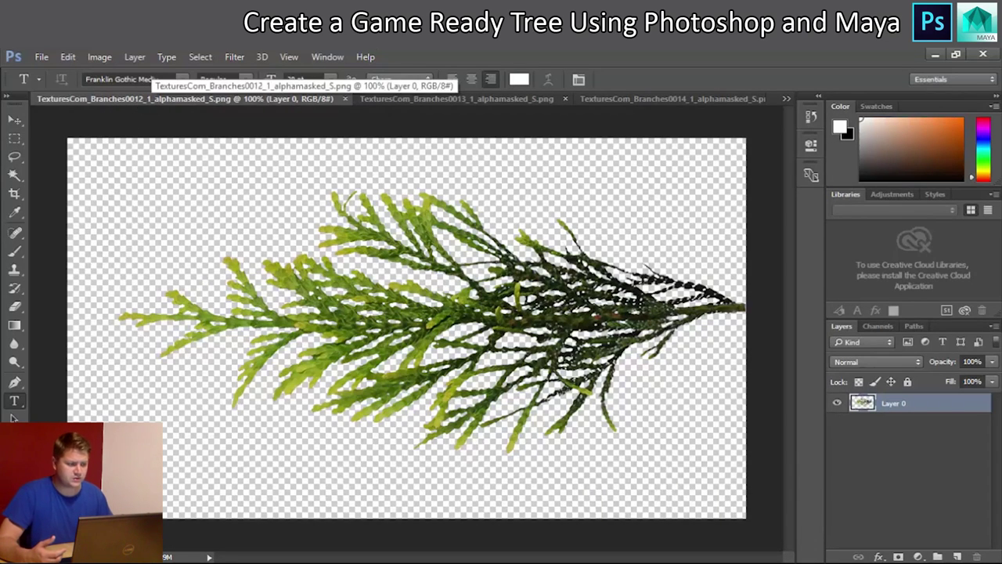
pyautogui.click(783, 95)
pyautogui.click(613, 108)
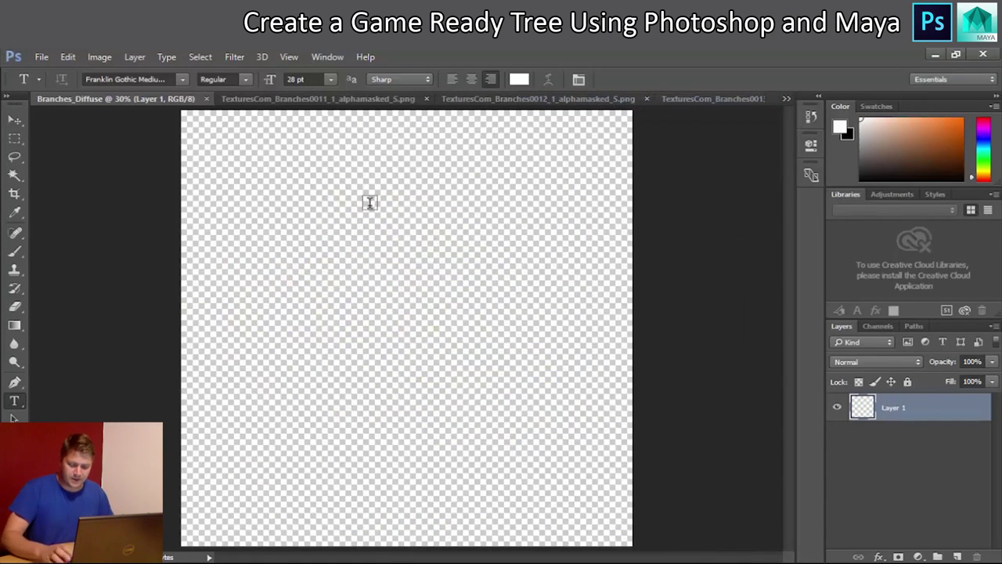
pyautogui.hotkey('ctrl', 'v')
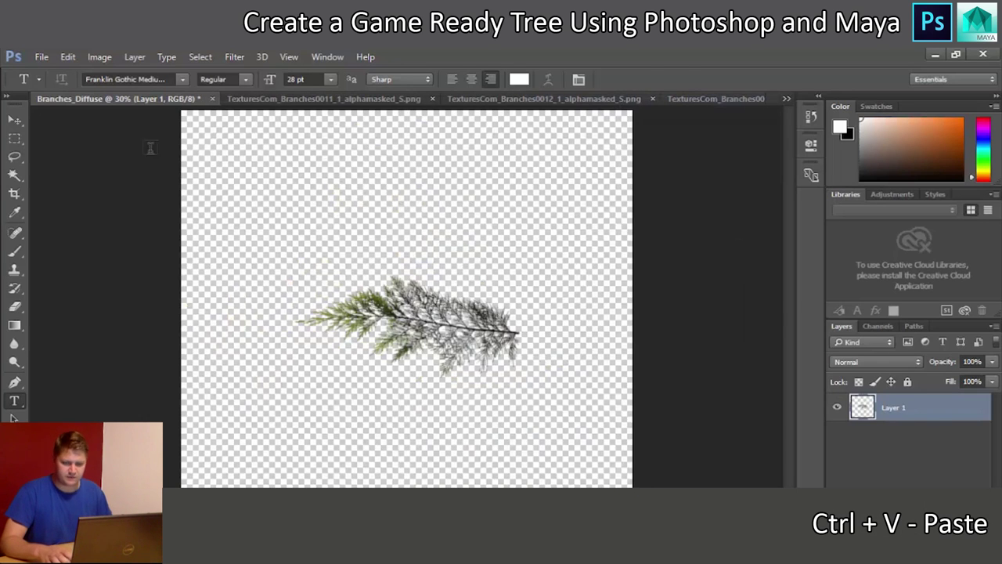
# Move the pasted branch into the canvas's lower-right corner and scale it proportionally to about 141%
pyautogui.click(14, 119)
pyautogui.moveTo(417, 311); pyautogui.dragTo(531, 479)
pyautogui.hotkey('ctrl', 't')
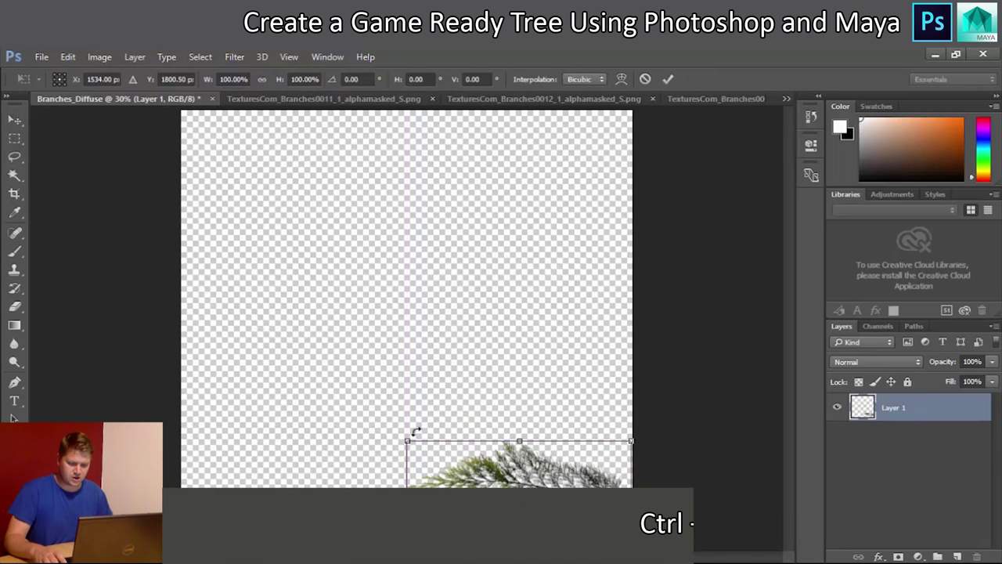
pyautogui.keyDown('shift'); pyautogui.moveTo(406, 440); pyautogui.dragTo(345, 361); pyautogui.keyUp('shift')
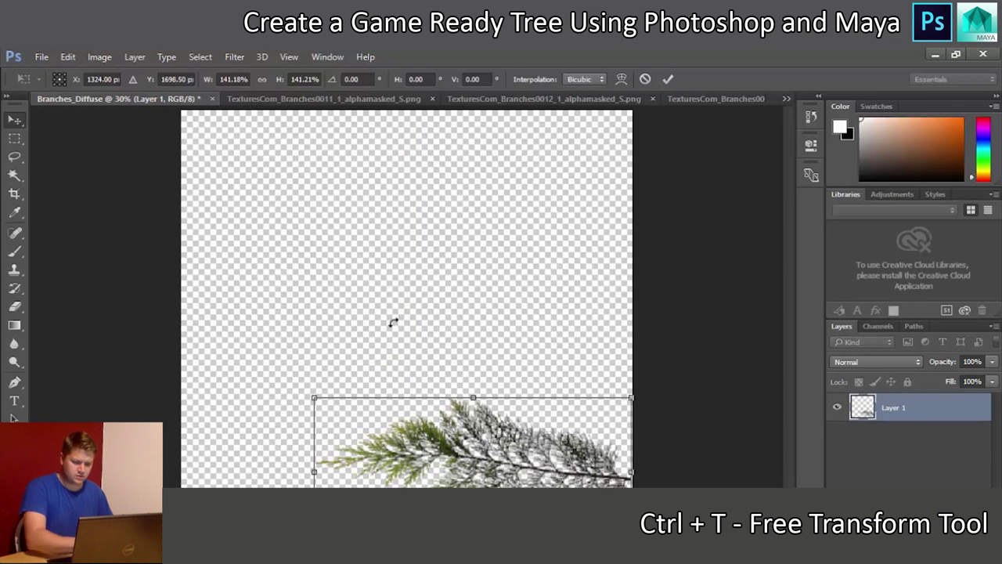
pyautogui.press('Return')
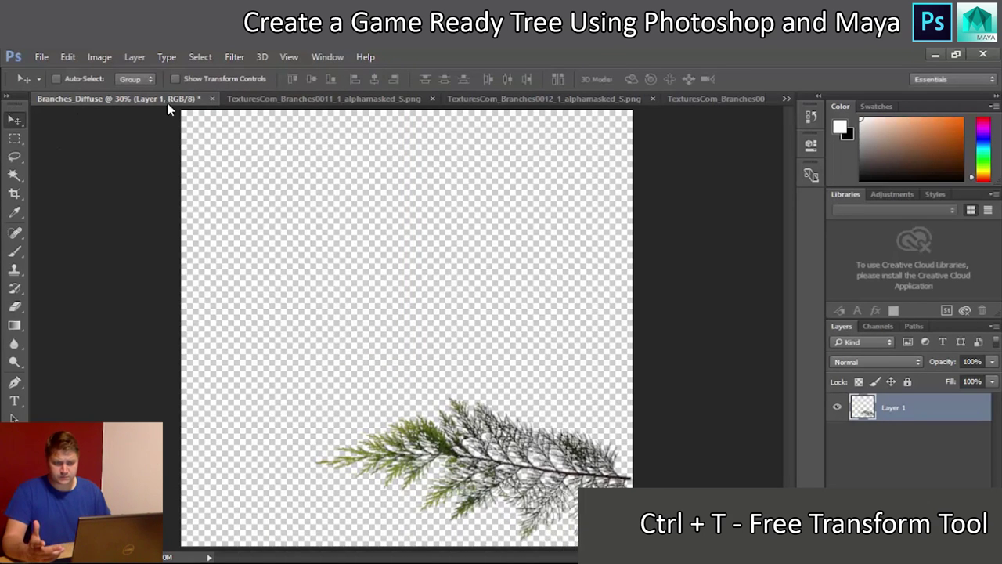
# Copy the entire Branches0011 image and paste it into Branches_Diffuse as a new layer
pyautogui.click(314, 99)
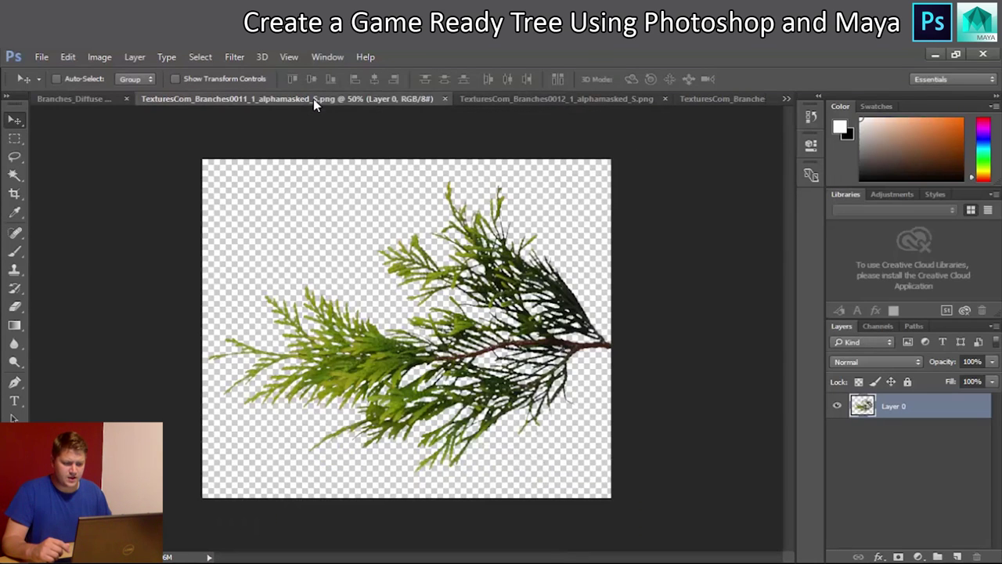
pyautogui.hotkey('ctrl', 'a')
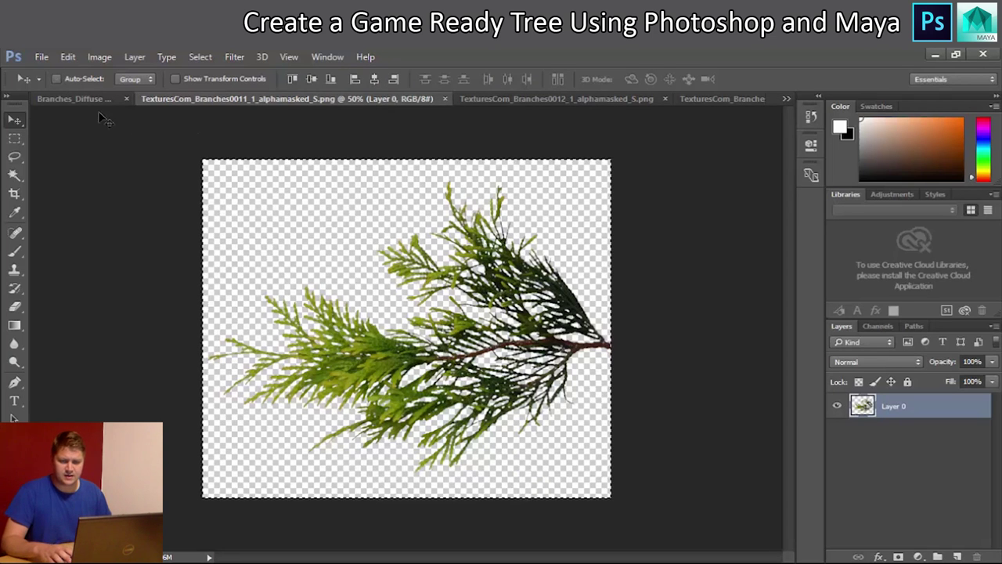
pyautogui.click(89, 97)
pyautogui.hotkey('ctrl', 'v')
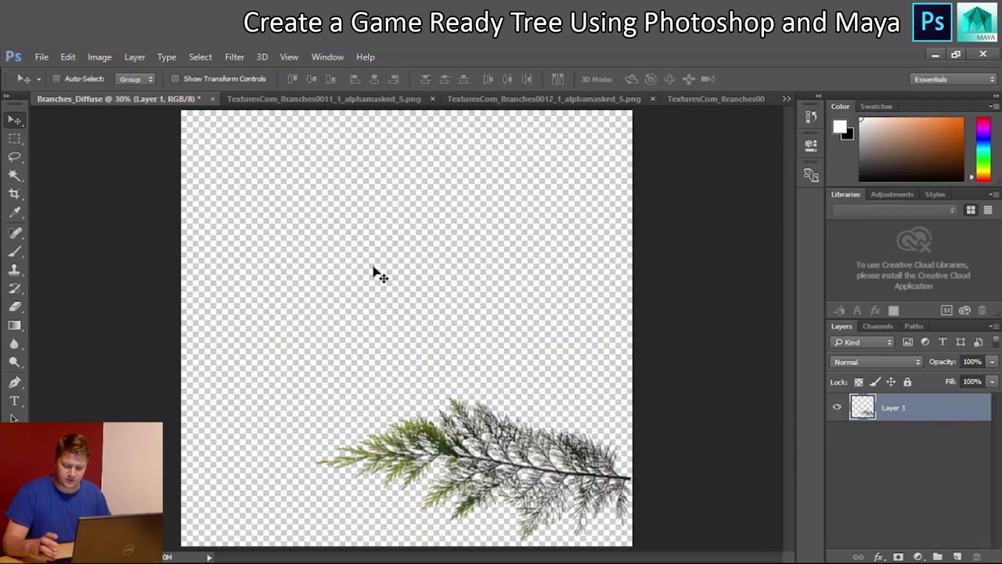
pyautogui.hotkey('ctrl', 'v')
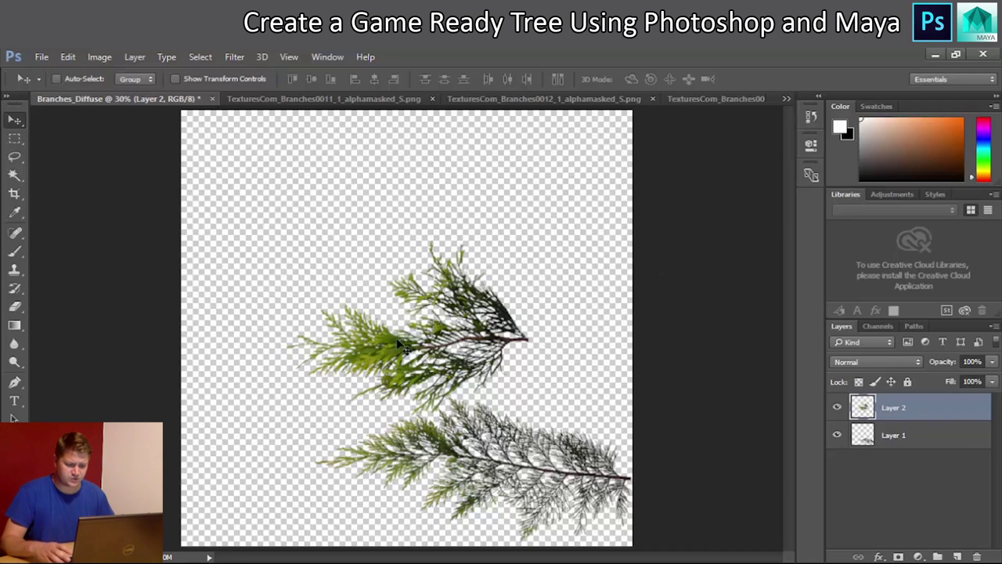
# Move the Branches0011 branch into the canvas's upper-right corner and scale it proportionally to about 123%
pyautogui.press('ctrl')
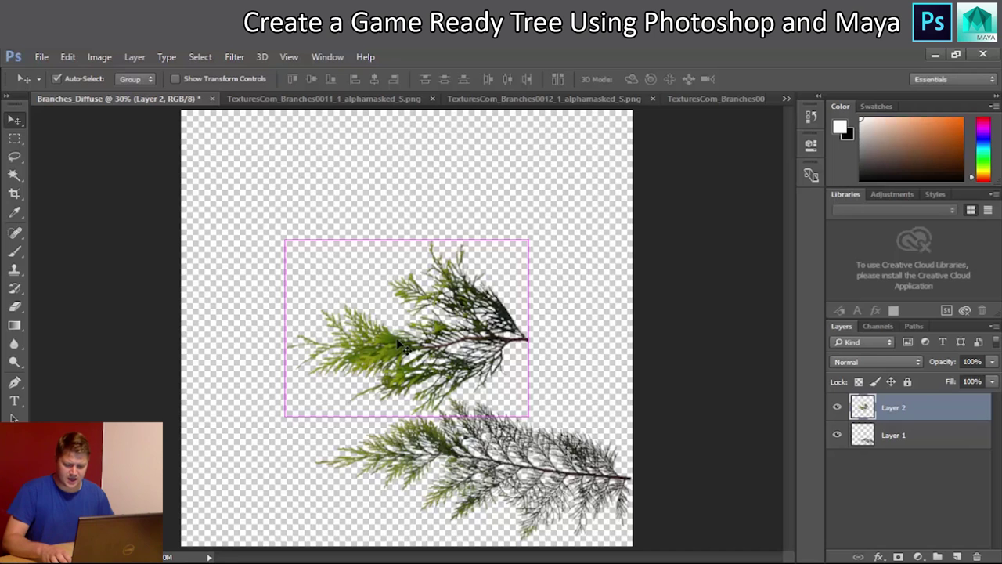
pyautogui.moveTo(436, 341); pyautogui.dragTo(542, 219)
pyautogui.press('ctrl')
pyautogui.hotkey('ctrl', 't')
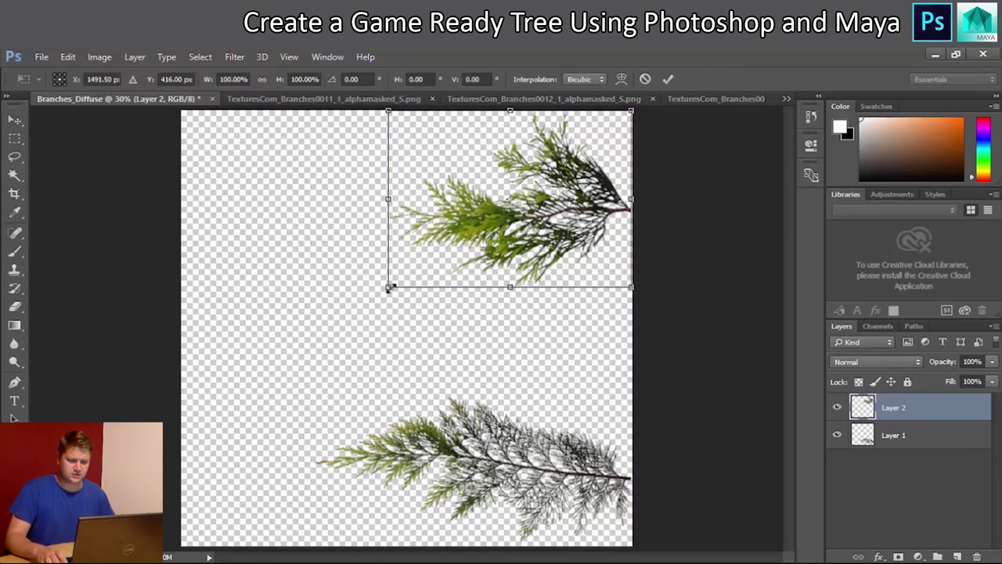
pyautogui.keyDown('shift'); pyautogui.moveTo(390, 288); pyautogui.dragTo(342, 338); pyautogui.keyUp('shift')
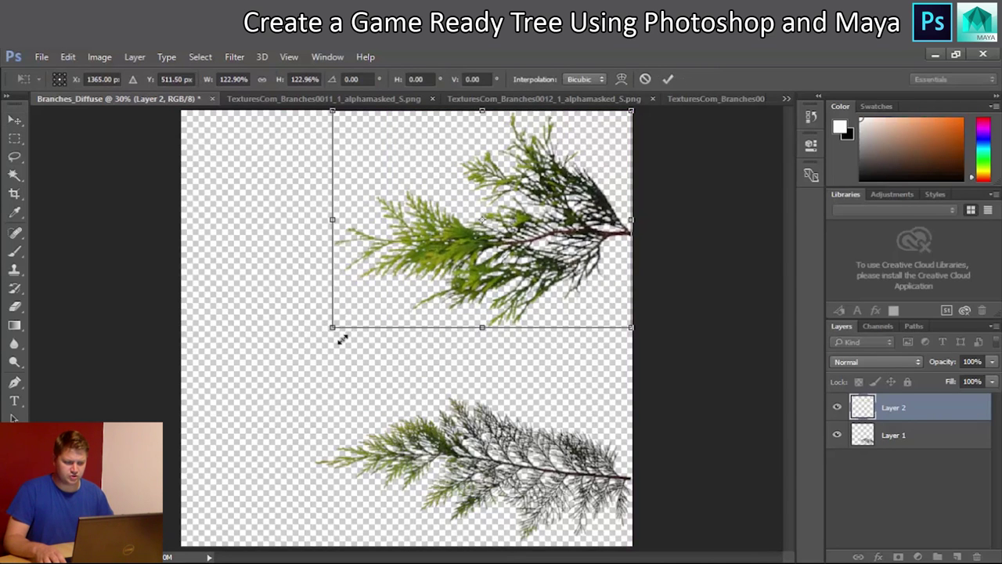
pyautogui.press('Return')
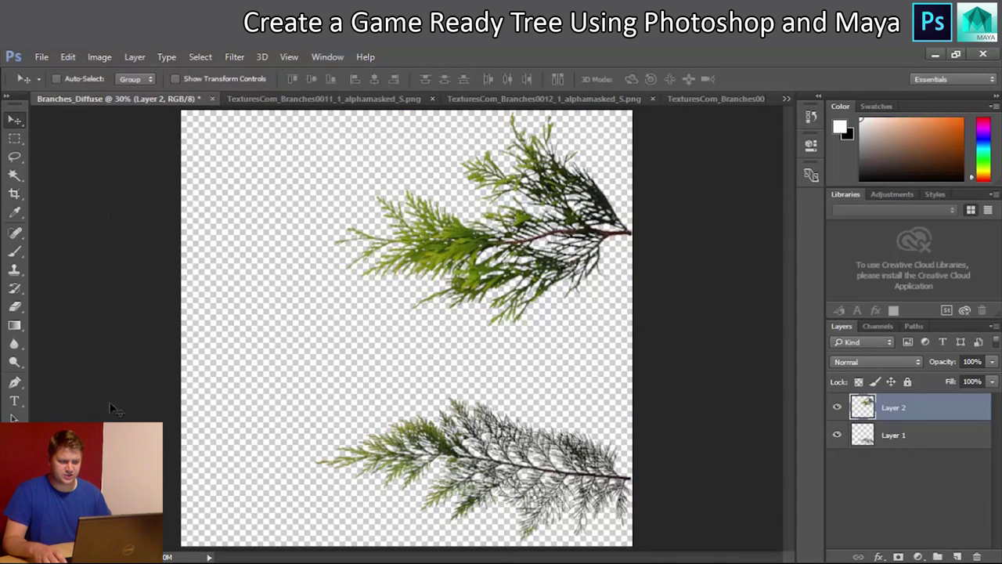
# Close the Branches0011 image, then copy the entire Branches0012 image and paste it into Branches_Diffuse as a new layer
pyautogui.click(321, 99)
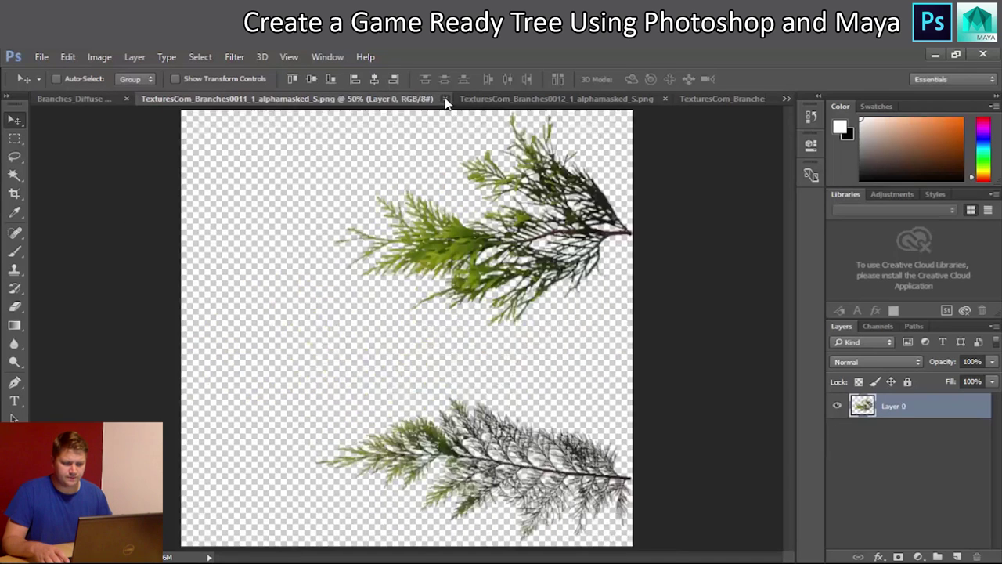
pyautogui.click(445, 99)
pyautogui.click(359, 102)
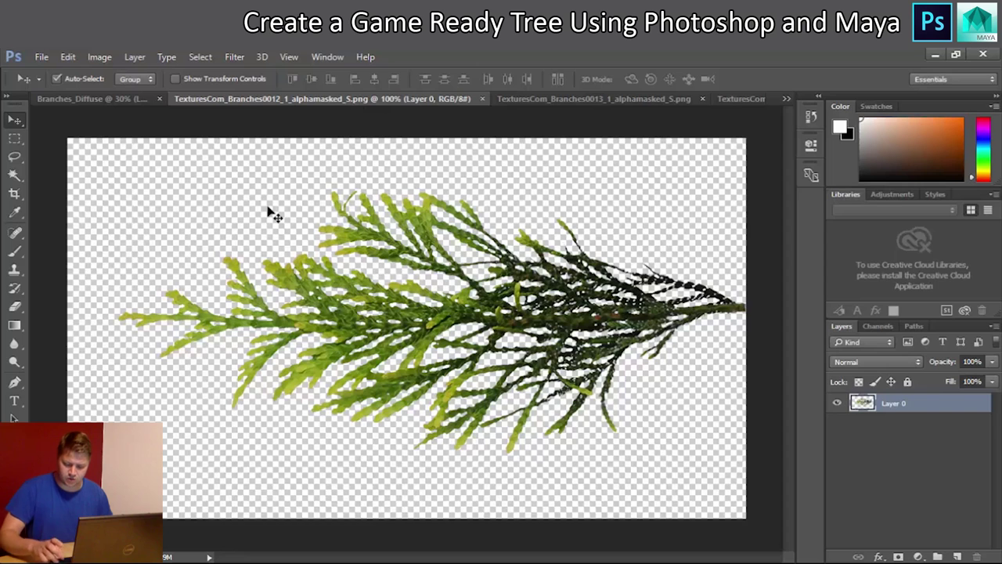
pyautogui.hotkey('ctrl', 'a')
pyautogui.click(97, 99)
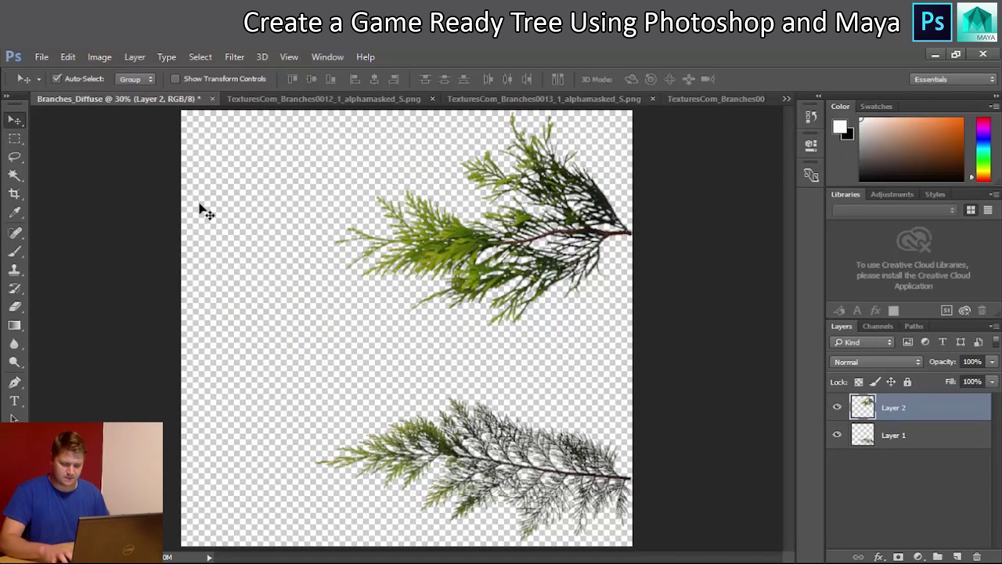
pyautogui.hotkey('ctrl', 'v')
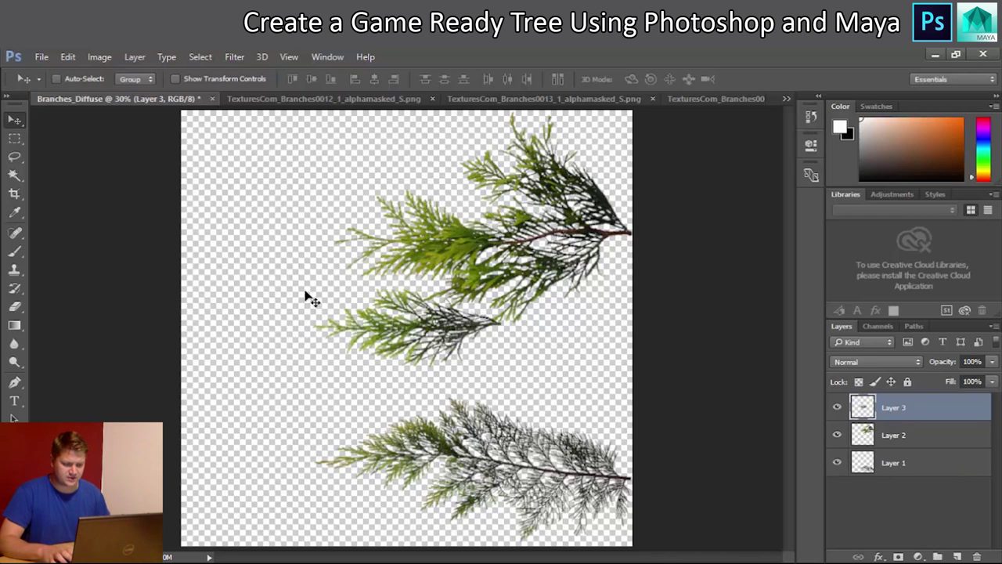
# Move the pasted Branches0012 branch into the canvas's upper-left corner and scale it proportionally to about 119%
pyautogui.moveTo(445, 334); pyautogui.dragTo(309, 133)
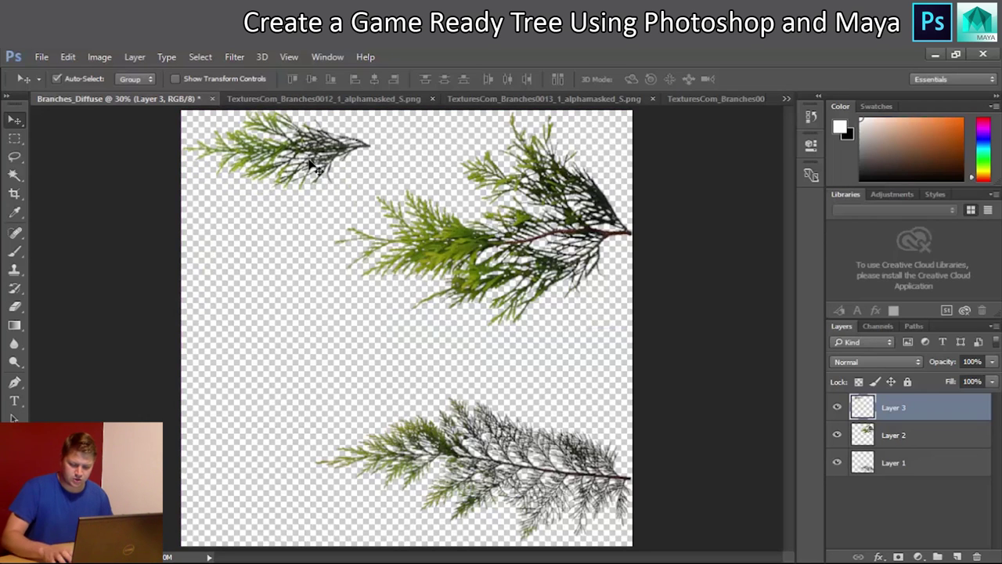
pyautogui.hotkey('ctrl', 't')
pyautogui.moveTo(371, 189); pyautogui.dragTo(410, 208)
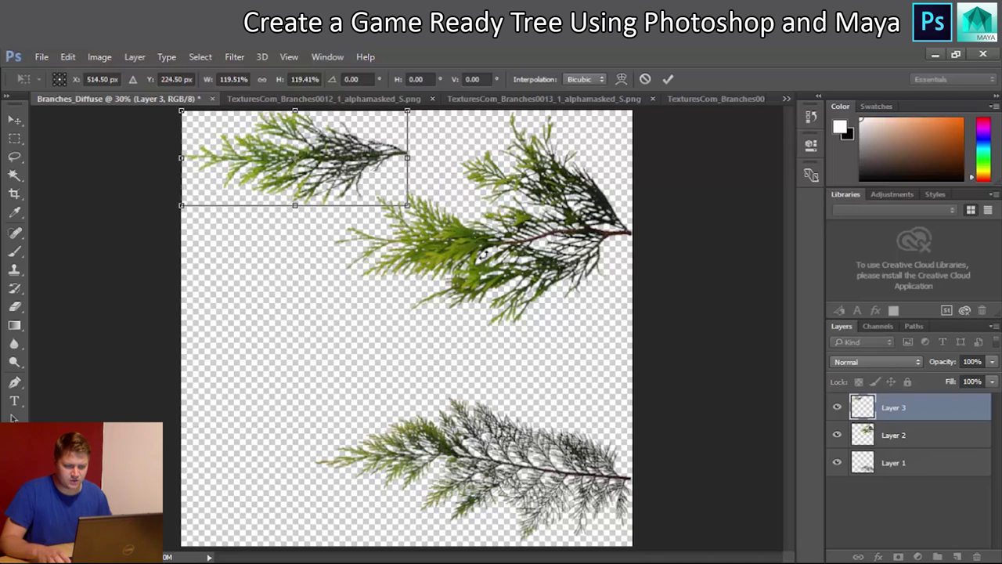
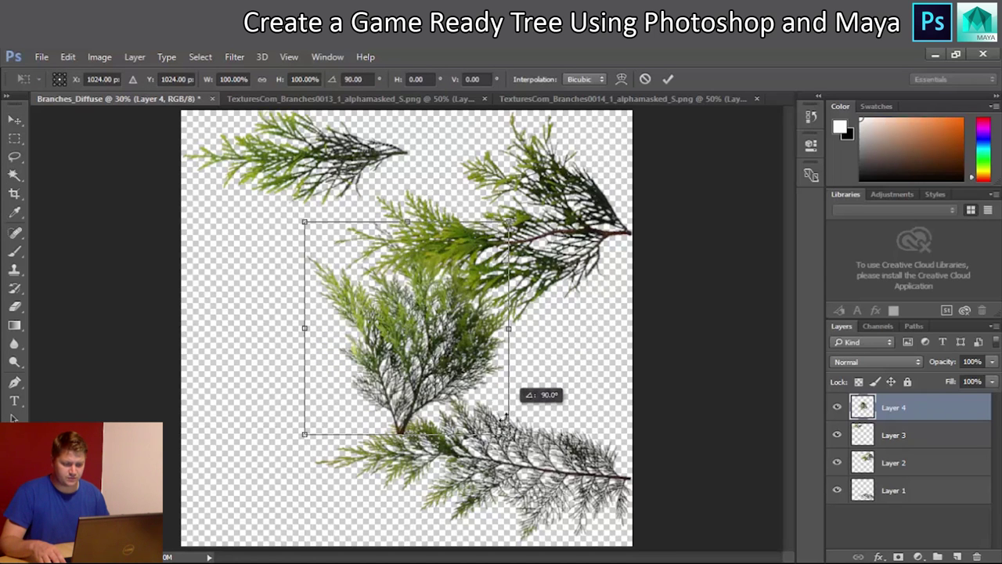
# Place the upright, 90°-rotated branch on Layer 4 in the canvas's lower-left corner and apply the transformation
pyautogui.moveTo(481, 340); pyautogui.dragTo(359, 442)
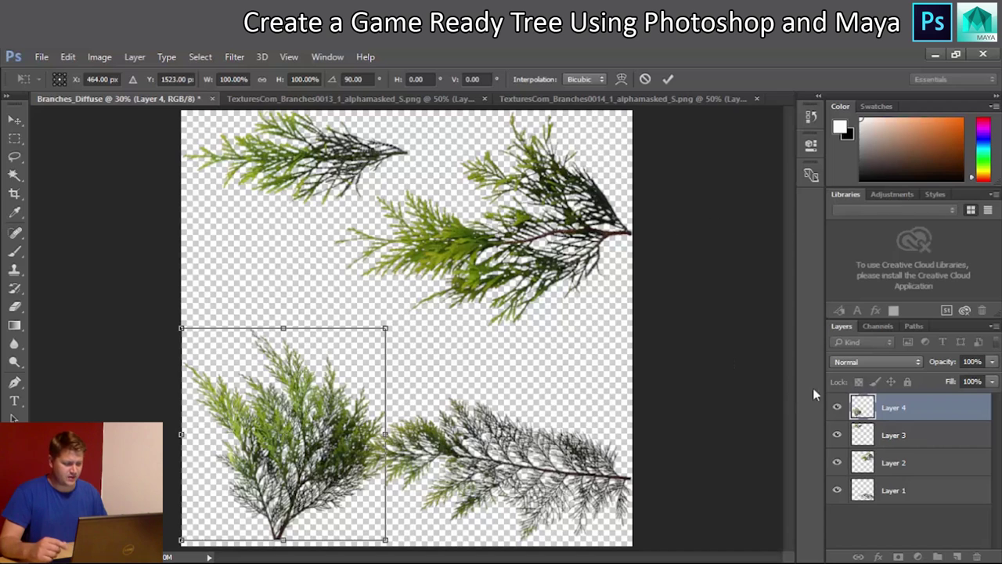
pyautogui.press('Return')
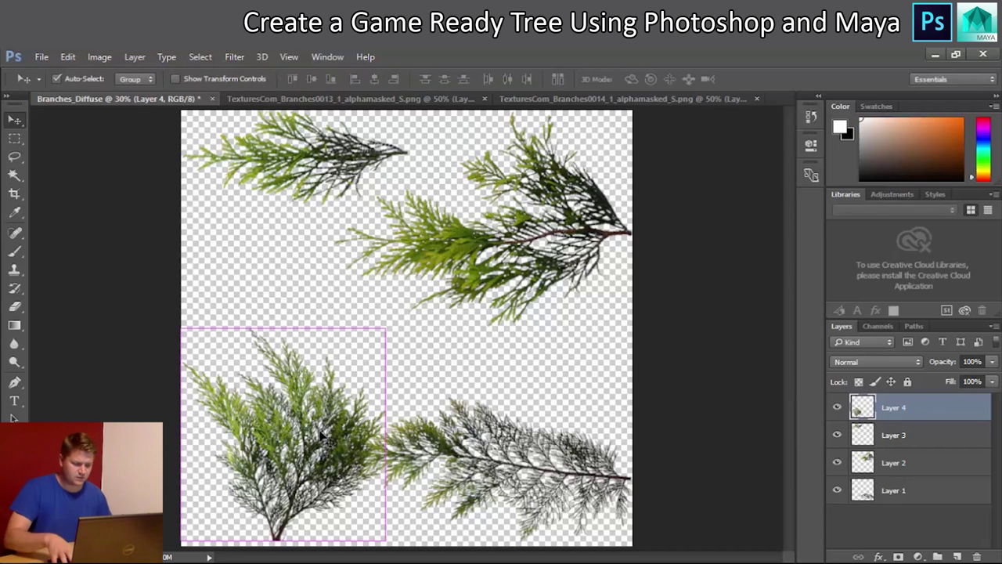
pyautogui.hotkey('ctrl', 'z')
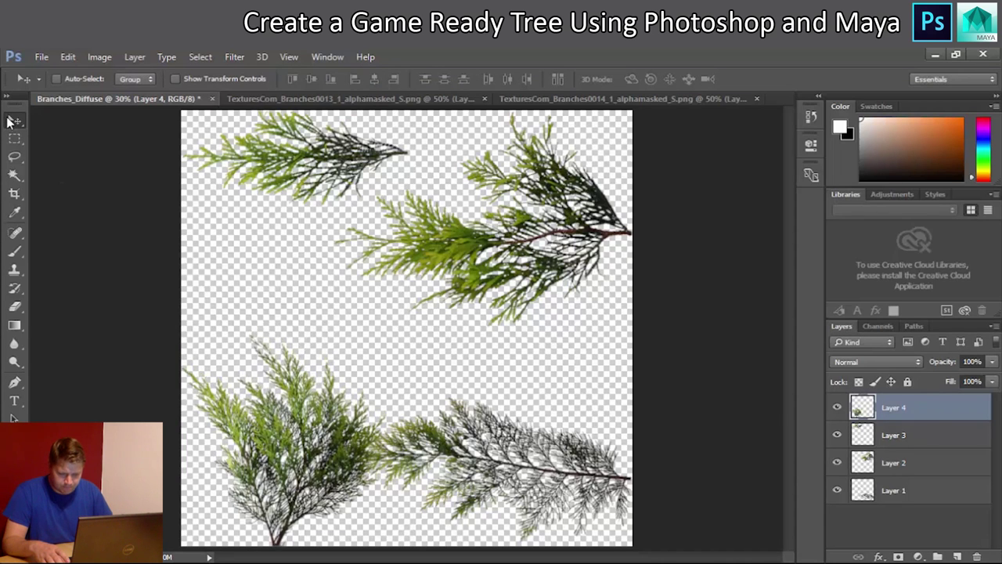
# Rotate the Layer 1 branch 90° so it stands upright and move it into the canvas's lower-right corner
pyautogui.click(898, 489)
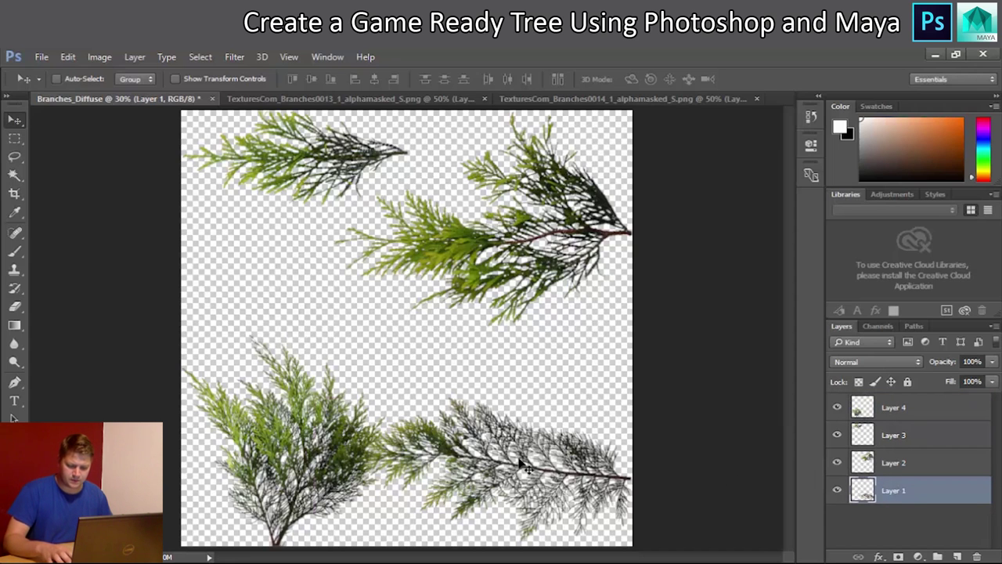
pyautogui.hotkey('ctrl', 't')
pyautogui.moveTo(294, 390); pyautogui.dragTo(527, 355)
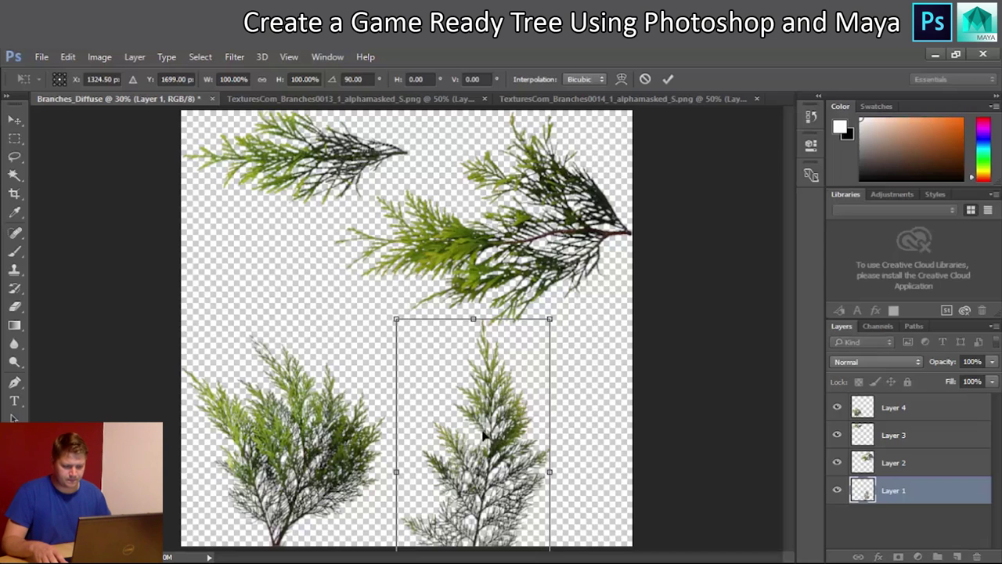
pyautogui.moveTo(485, 436); pyautogui.dragTo(554, 364)
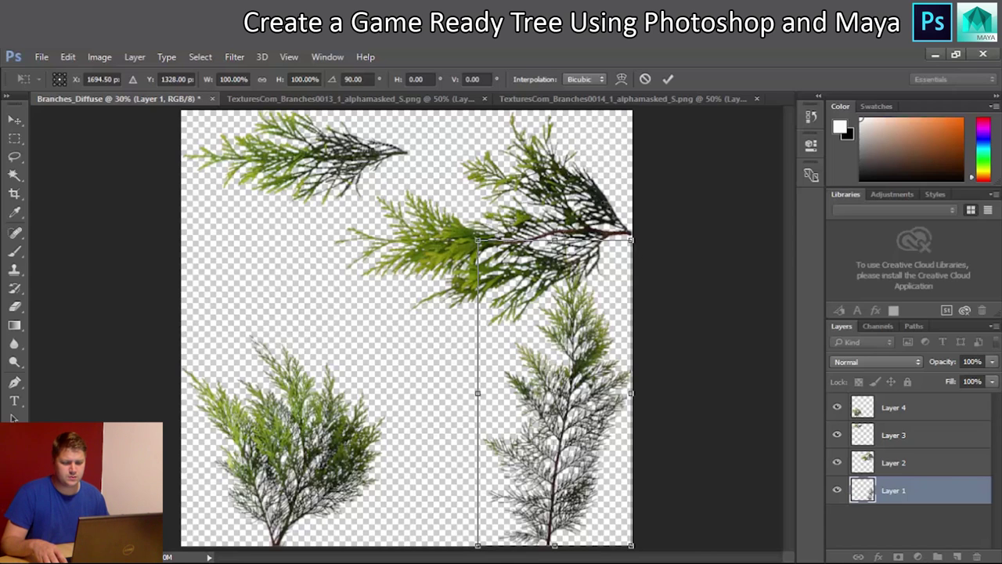
pyautogui.press('Return')
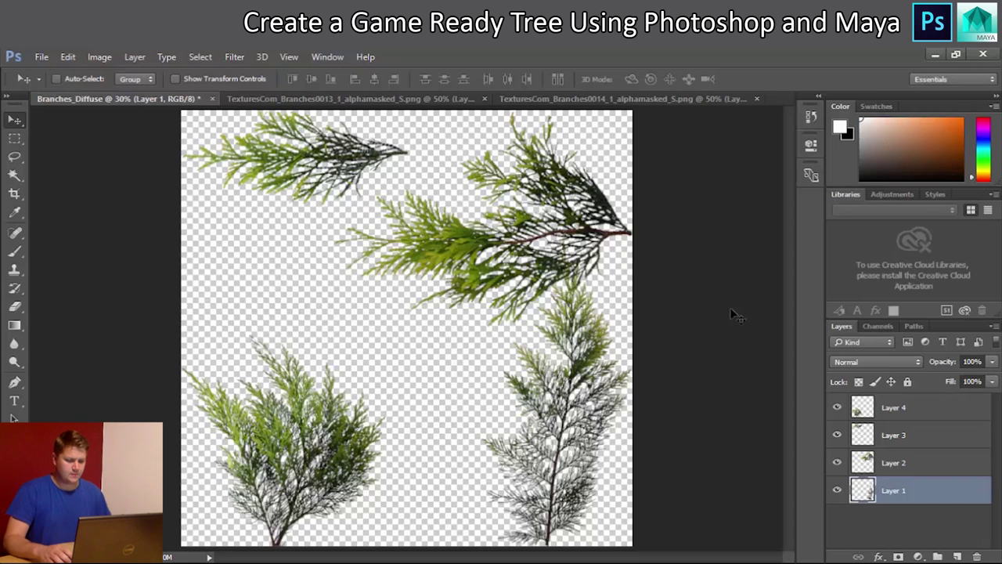
# Rotate the Layer 3 branch 90°, scale it to about 75% and place it on the canvas's bottom edge between the two upright branches
pyautogui.click(903, 438)
pyautogui.press('ctrl')
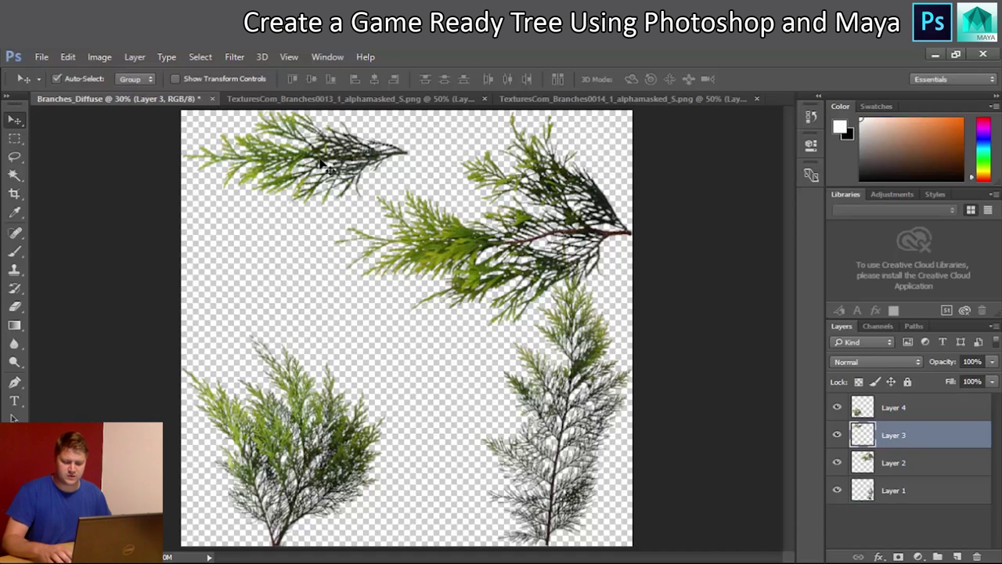
pyautogui.hotkey('ctrl', 't')
pyautogui.moveTo(380, 226); pyautogui.dragTo(256, 249)
pyautogui.moveTo(270, 202); pyautogui.dragTo(414, 476)
pyautogui.moveTo(481, 329); pyautogui.dragTo(458, 383)
pyautogui.moveTo(425, 462); pyautogui.dragTo(448, 486)
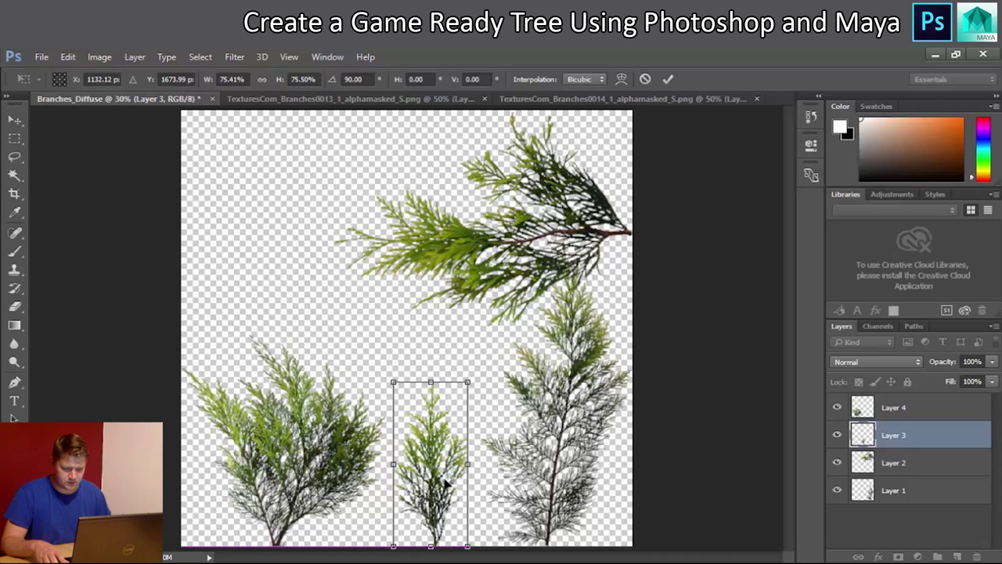
pyautogui.press('Return')
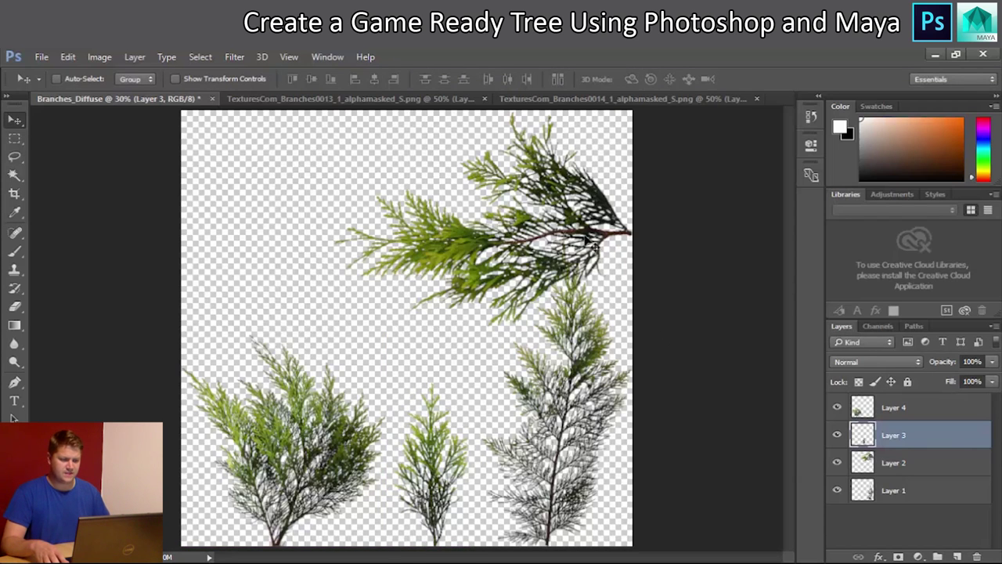
pyautogui.hotkey('ctrl', 't')
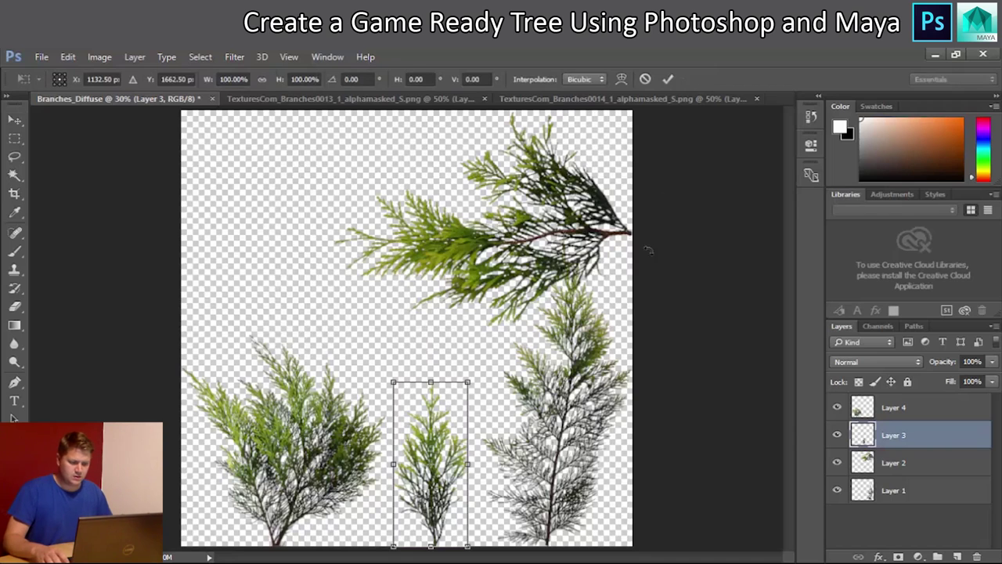
pyautogui.press('Return')
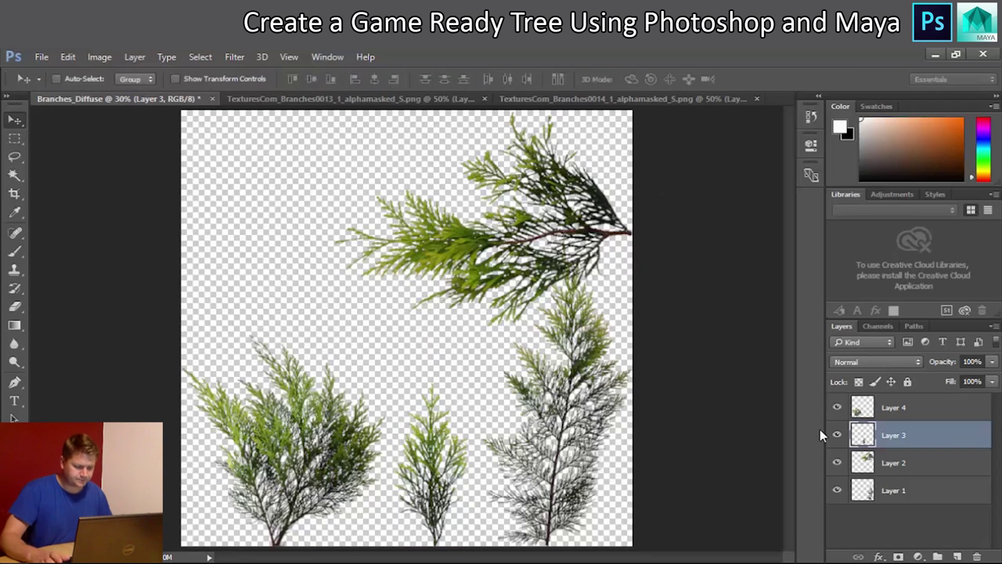
# Flip the Layer 2 branch both horizontally and vertically and move it into the canvas's upper-left corner
pyautogui.click(895, 465)
pyautogui.hotkey('ctrl', 't')
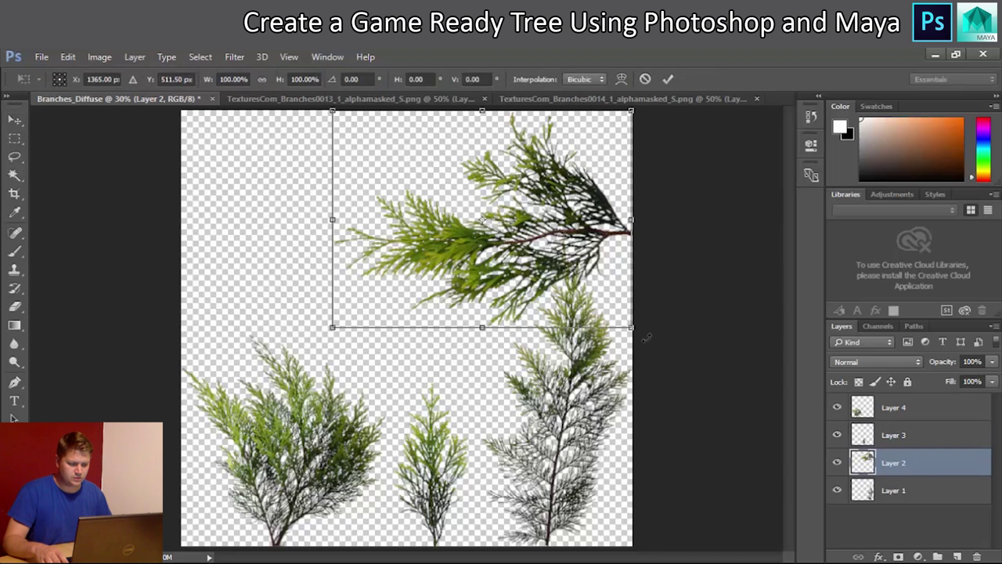
pyautogui.moveTo(617, 347); pyautogui.dragTo(296, 82)
pyautogui.moveTo(444, 195); pyautogui.dragTo(300, 194)
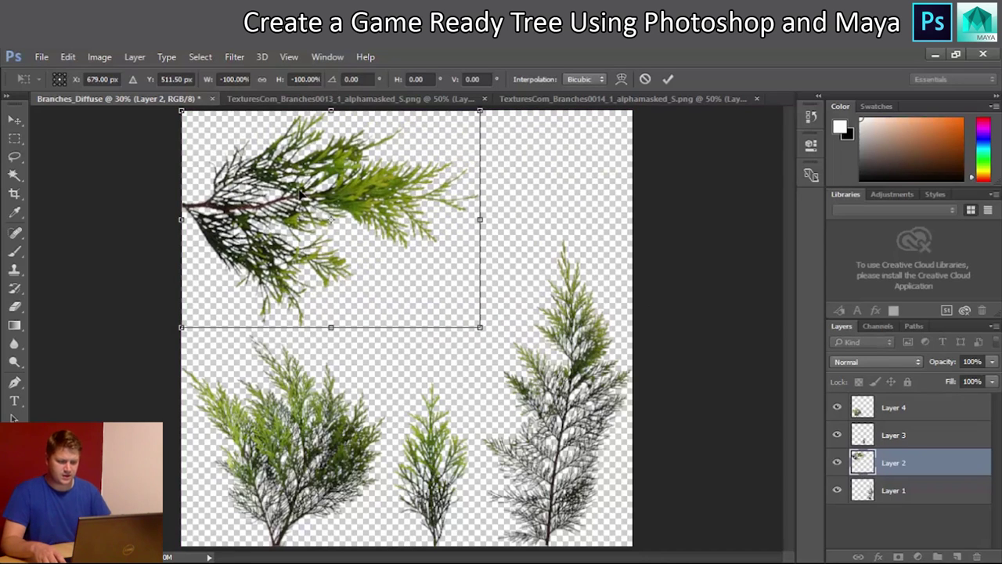
pyautogui.press('Return')
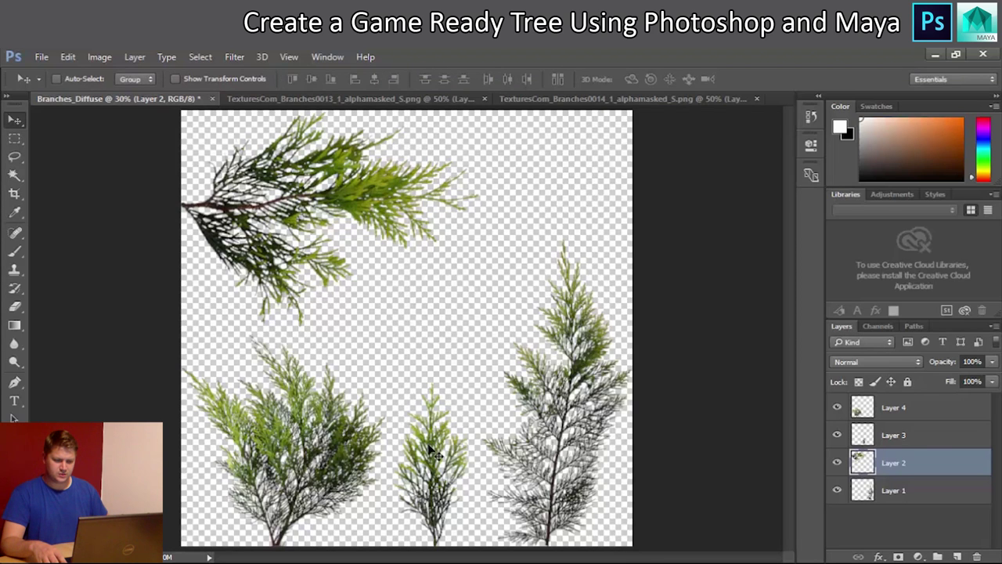
# Move the small Layer 3 branch up towards the canvas's middle and scale the Layer 1 branch proportionally to about 119%
pyautogui.click(913, 440)
pyautogui.moveTo(427, 446); pyautogui.dragTo(408, 335)
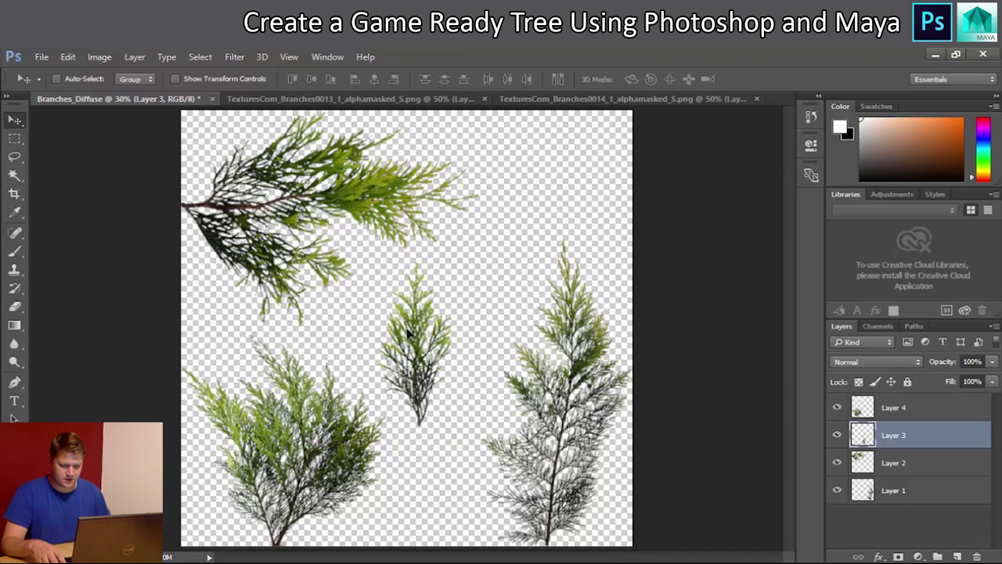
pyautogui.click(908, 491)
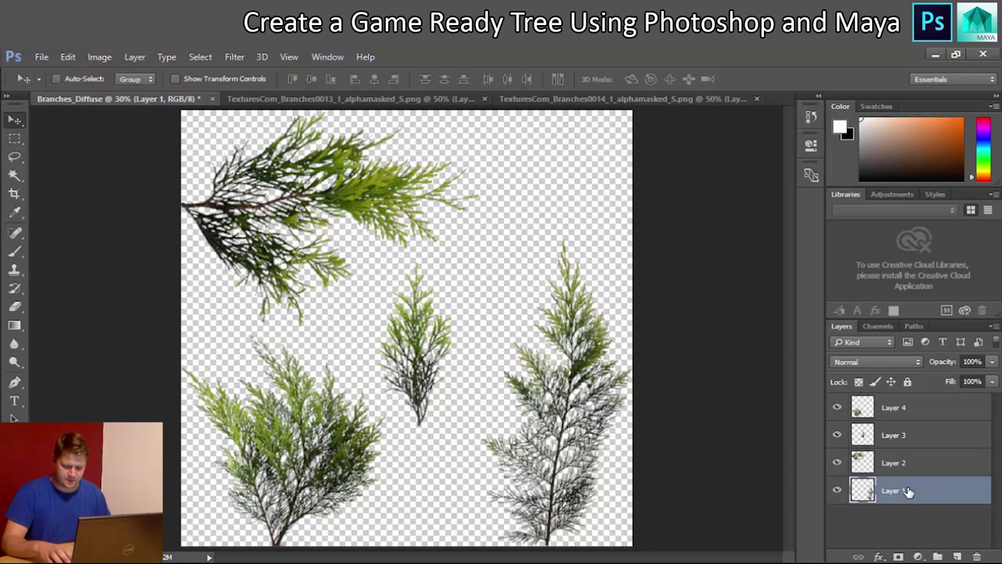
pyautogui.hotkey('ctrl', 't')
pyautogui.keyDown('shift'); pyautogui.moveTo(477, 239); pyautogui.dragTo(431, 188); pyautogui.keyUp('shift')
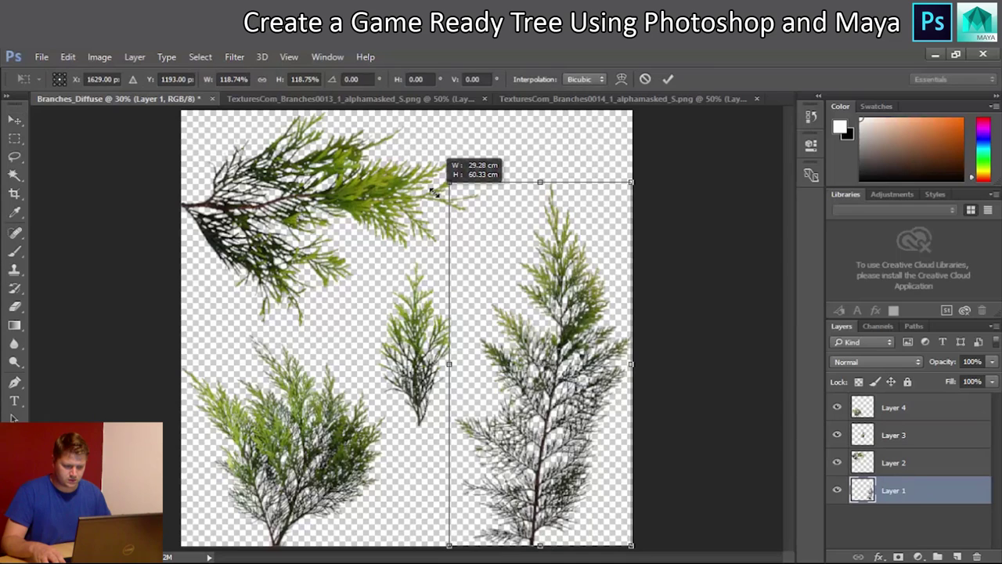
pyautogui.press('Return')
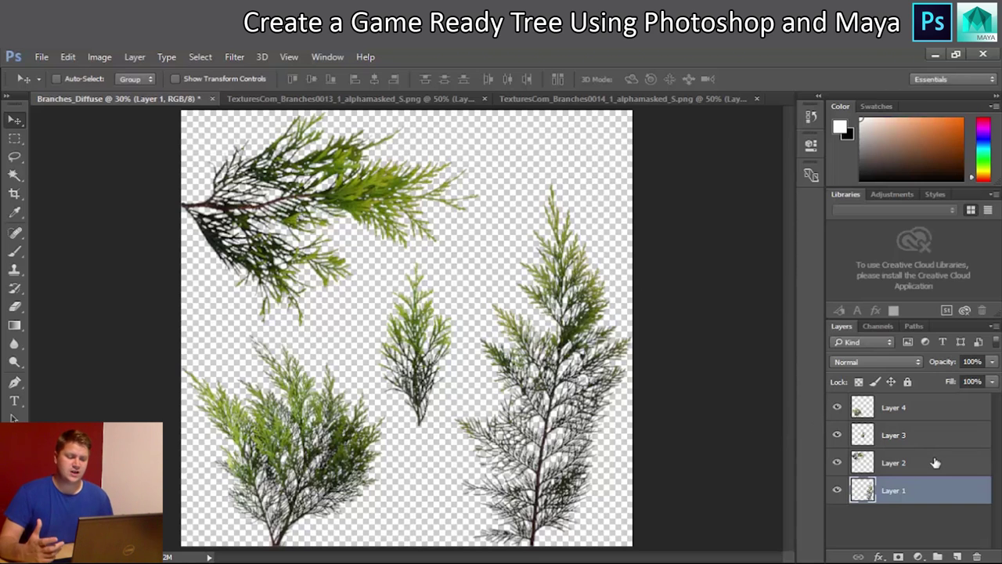
# Merge all four branch layers into a single layer
pyautogui.keyDown('shift'); pyautogui.click(906, 419); pyautogui.keyUp('shift')
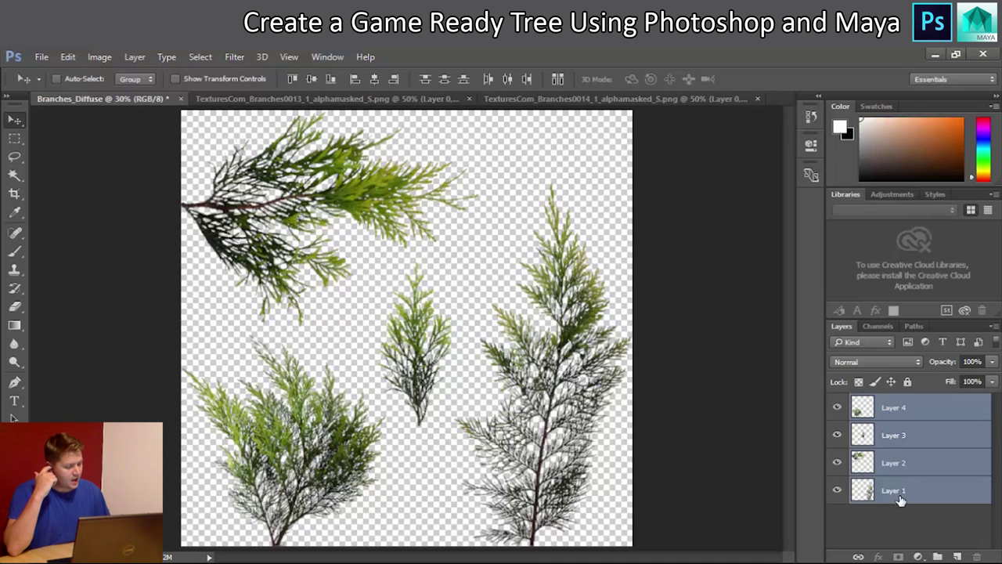
pyautogui.rightClick(912, 418)
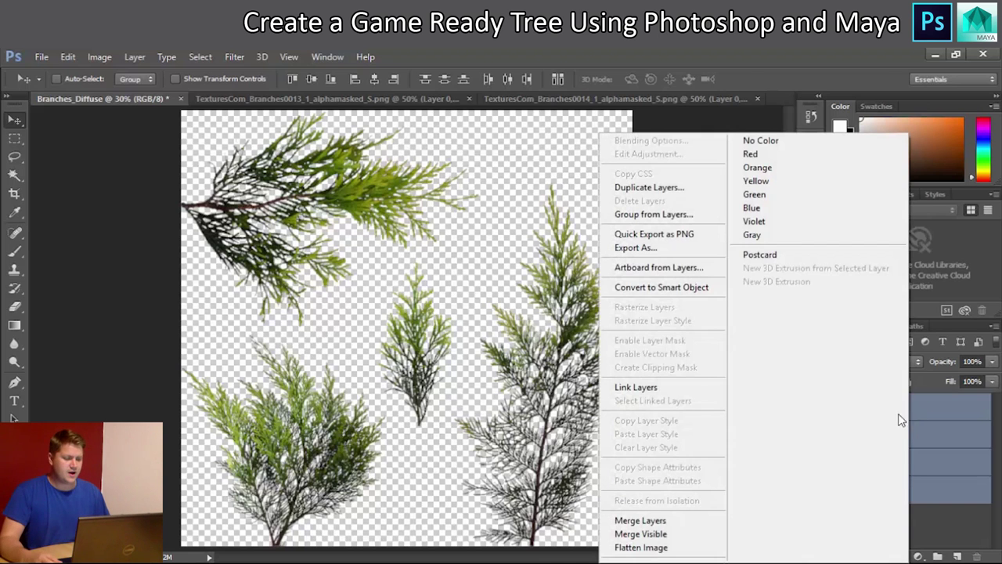
pyautogui.click(647, 521)
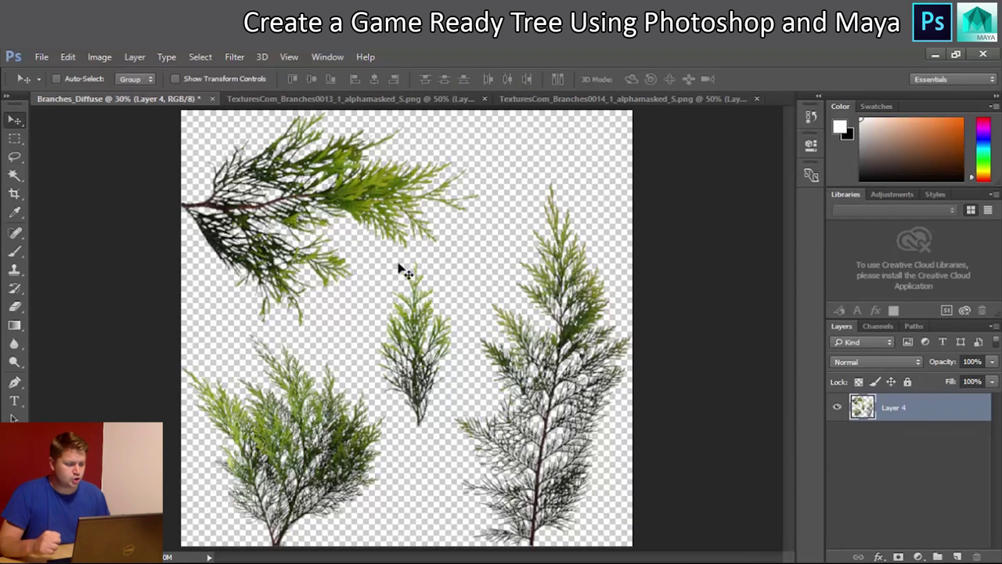
# Add a new empty layer above the merged branches and name it Alpha
pyautogui.click(956, 556)
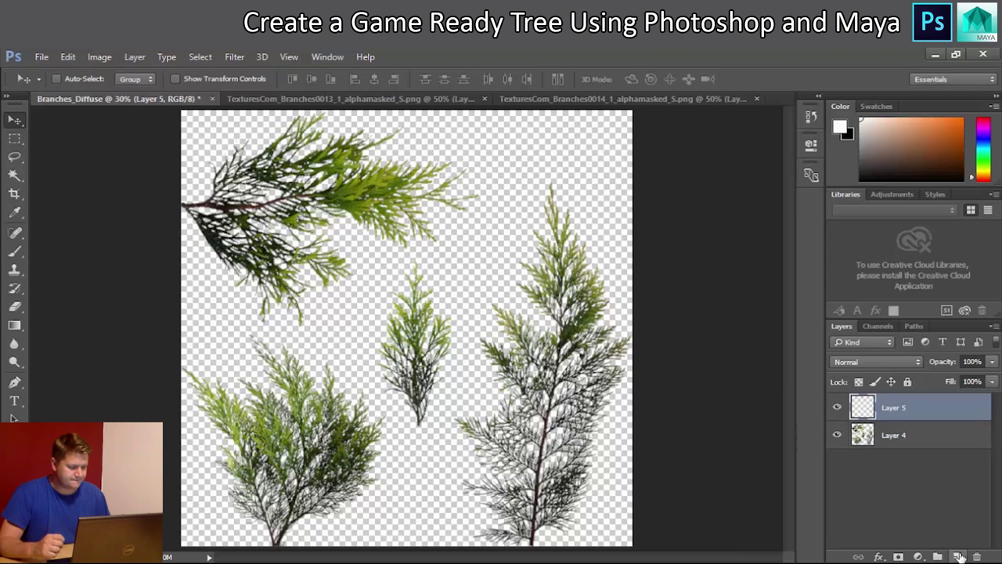
pyautogui.click(908, 435)
pyautogui.doubleClick(899, 408)
pyautogui.write('Alpha')
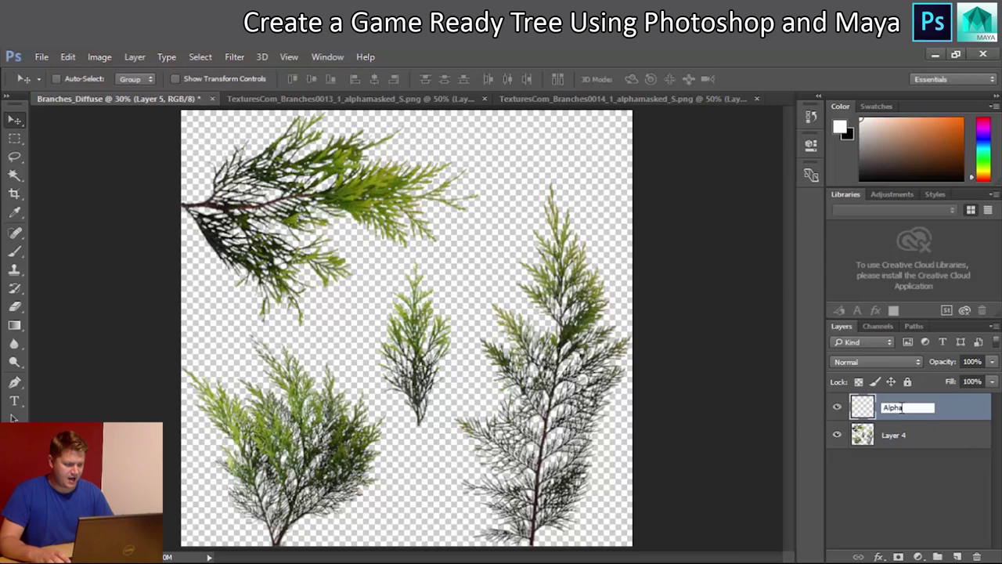
pyautogui.press('Return')
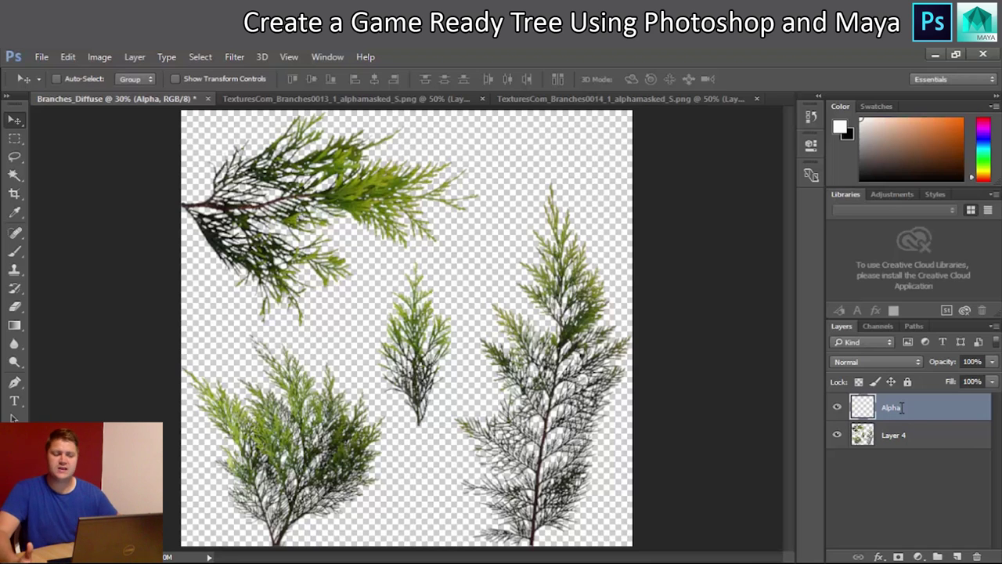
# On Layer 4, select the transparent area around the branches using the Quick Selection tool with a 200-pixel brush
pyautogui.click(902, 435)
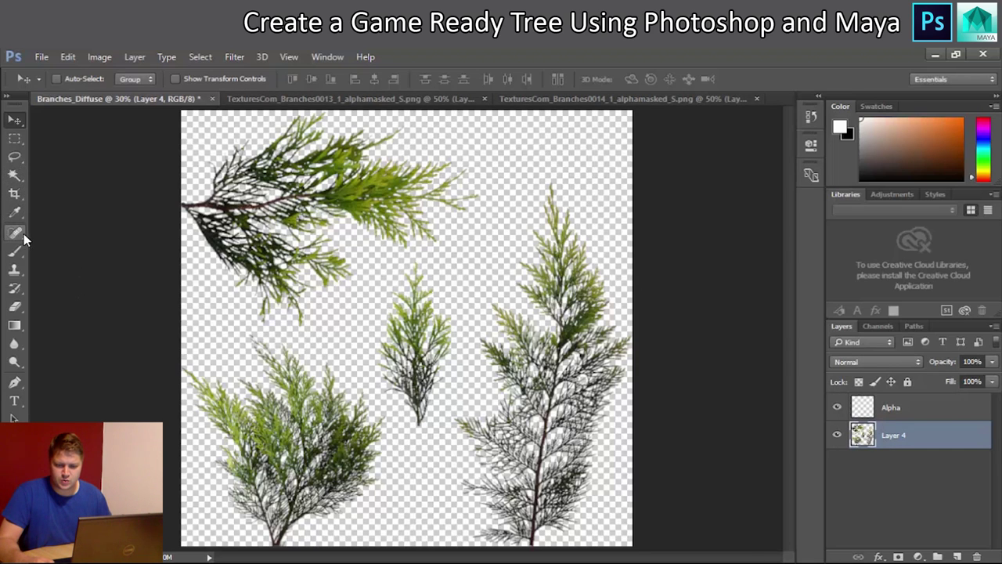
pyautogui.click(14, 176)
pyautogui.click(53, 175)
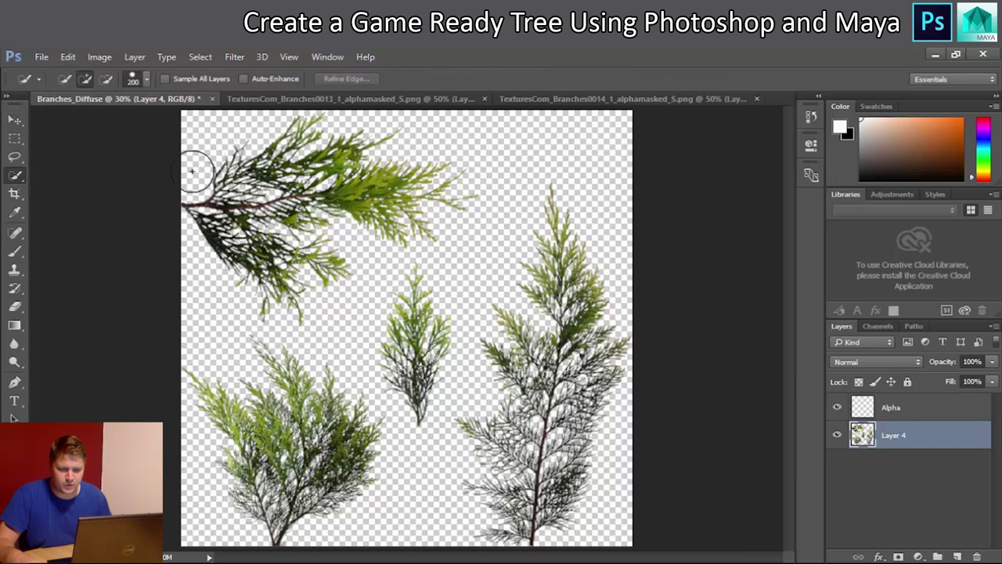
pyautogui.moveTo(363, 77)
pyautogui.mouseDown()
pyautogui.moveTo(294, 133)
pyautogui.moveTo(293, 213)
pyautogui.moveTo(339, 241)
pyautogui.moveTo(612, 280)
pyautogui.moveTo(707, 360)
pyautogui.moveTo(441, 441)
pyautogui.moveTo(288, 443)
pyautogui.moveTo(329, 515)
pyautogui.moveTo(119, 339)
pyautogui.moveTo(251, 315)
pyautogui.mouseUp()
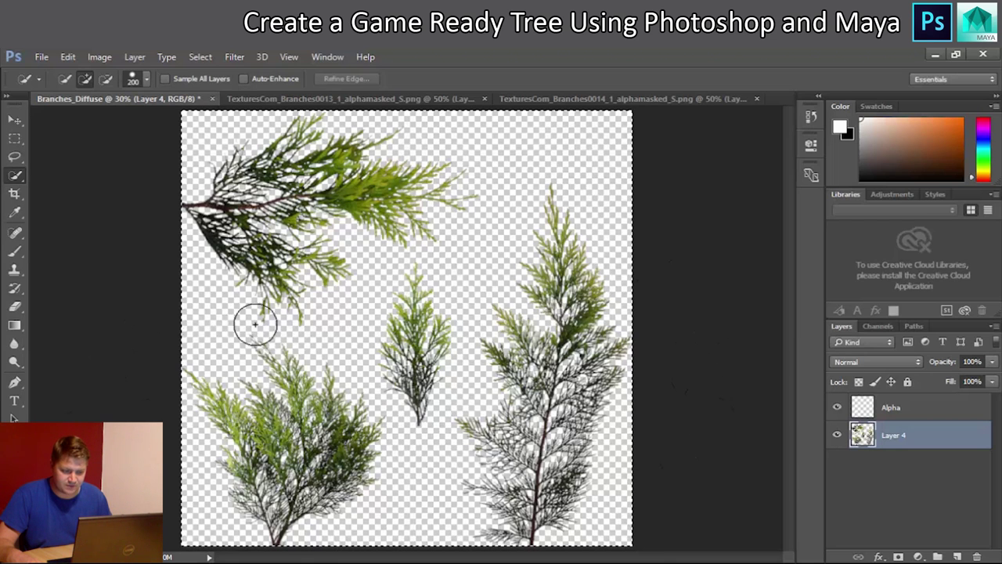
# Switch the selection to the branch shapes and fill it with the white foreground colour on the Alpha layer
pyautogui.moveTo(465, 214); pyautogui.dragTo(463, 212)
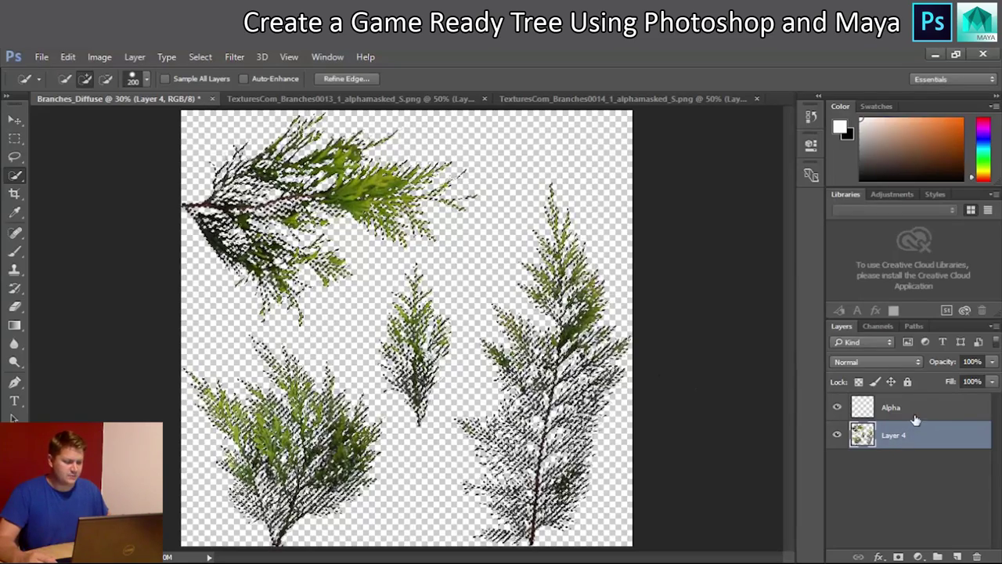
pyautogui.click(917, 412)
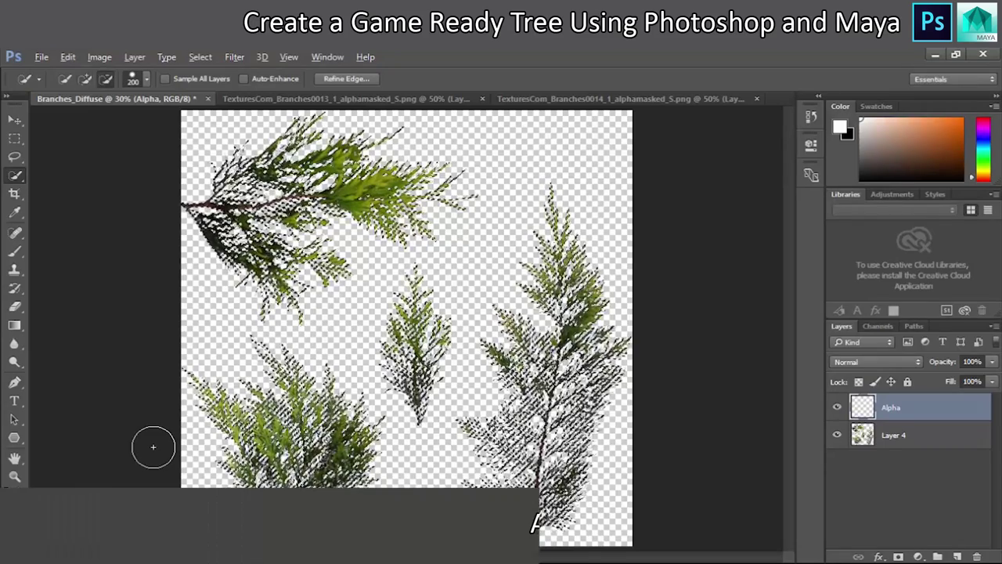
pyautogui.hotkey('alt', 'Delete')
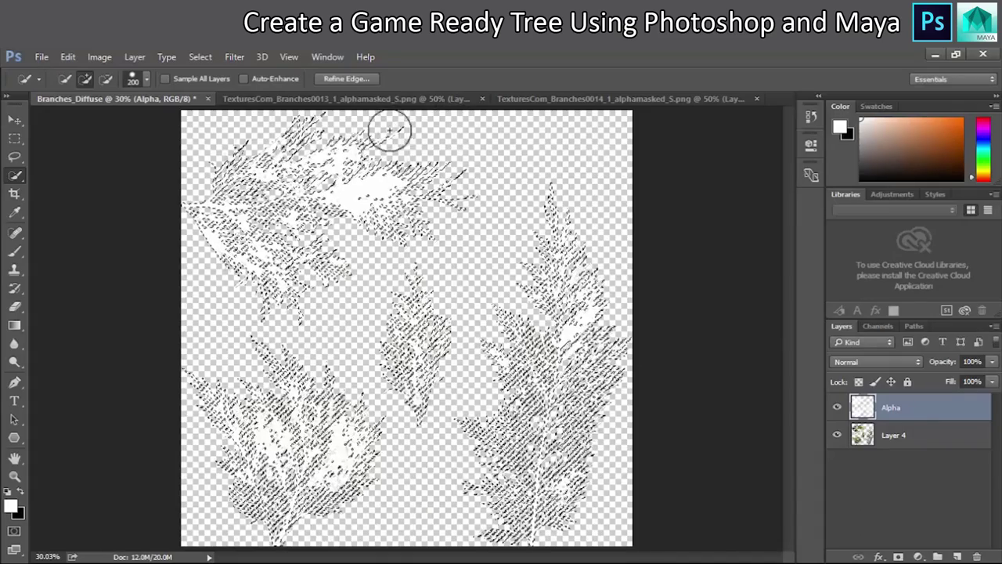
# Invert the selection, fill the area around the branches with the black background colour on the Alpha layer, and deselect
pyautogui.click(200, 57)
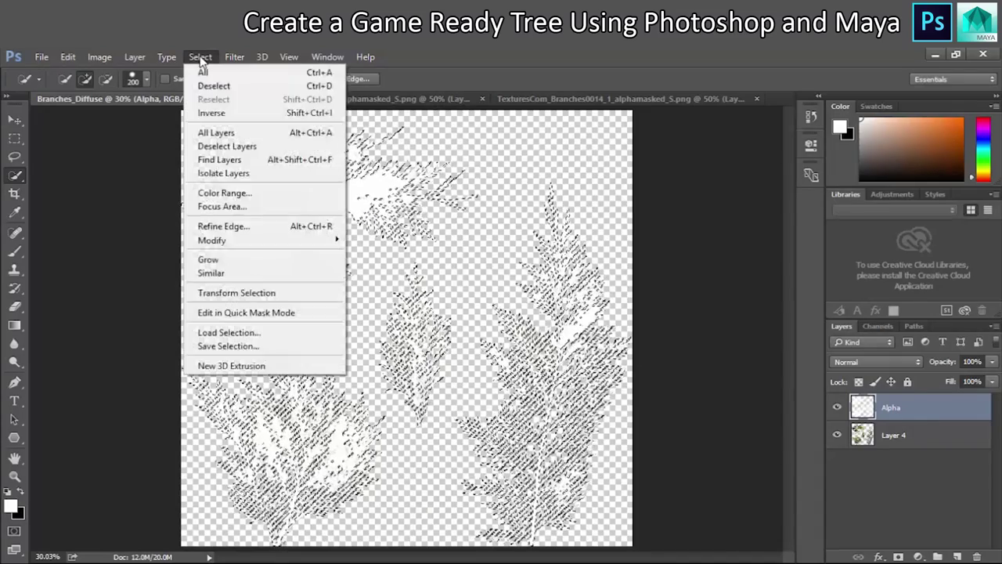
pyautogui.click(218, 114)
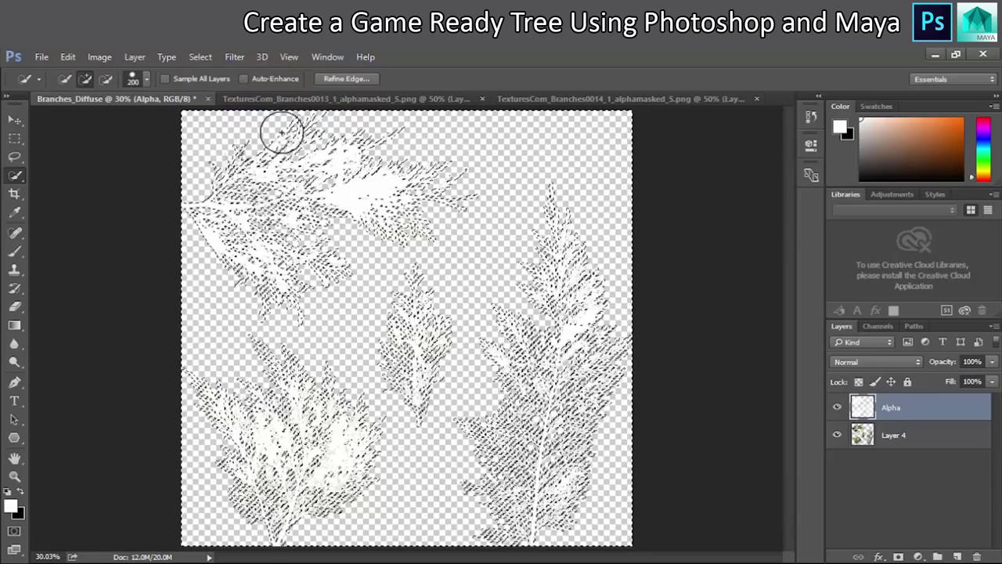
pyautogui.hotkey('ctrl', 'Delete')
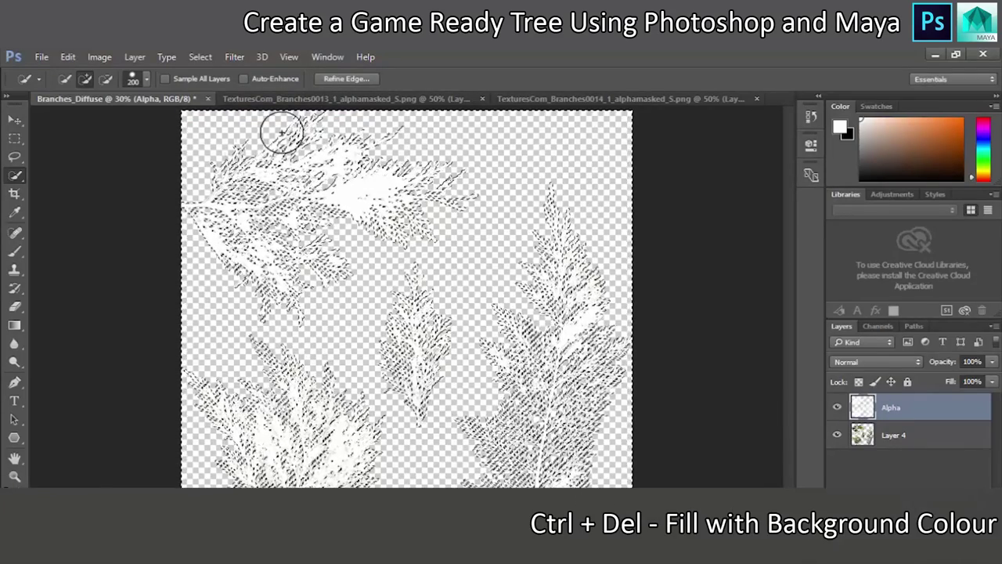
pyautogui.hotkey('ctrl', 'Delete')
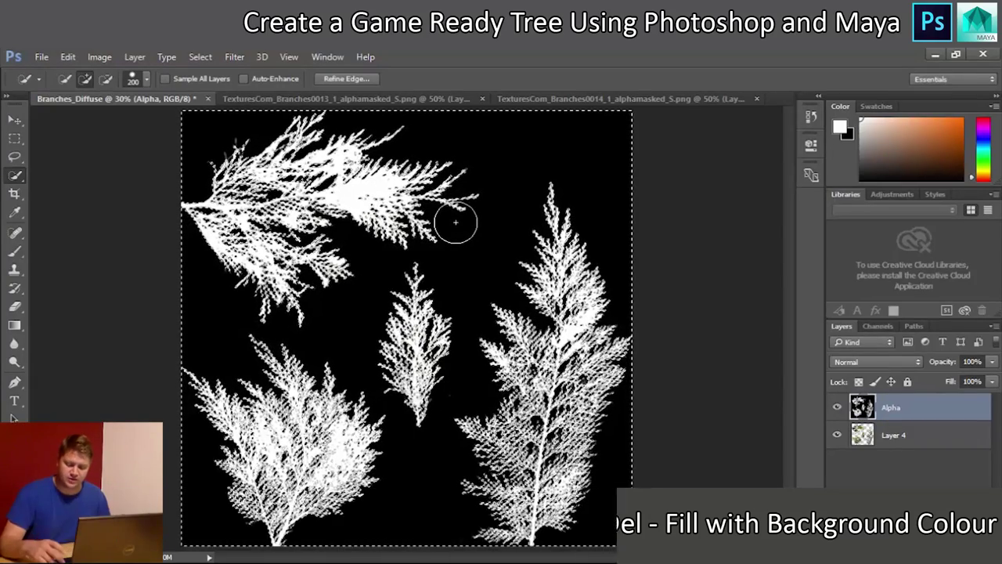
pyautogui.hotkey('ctrl', 'd')
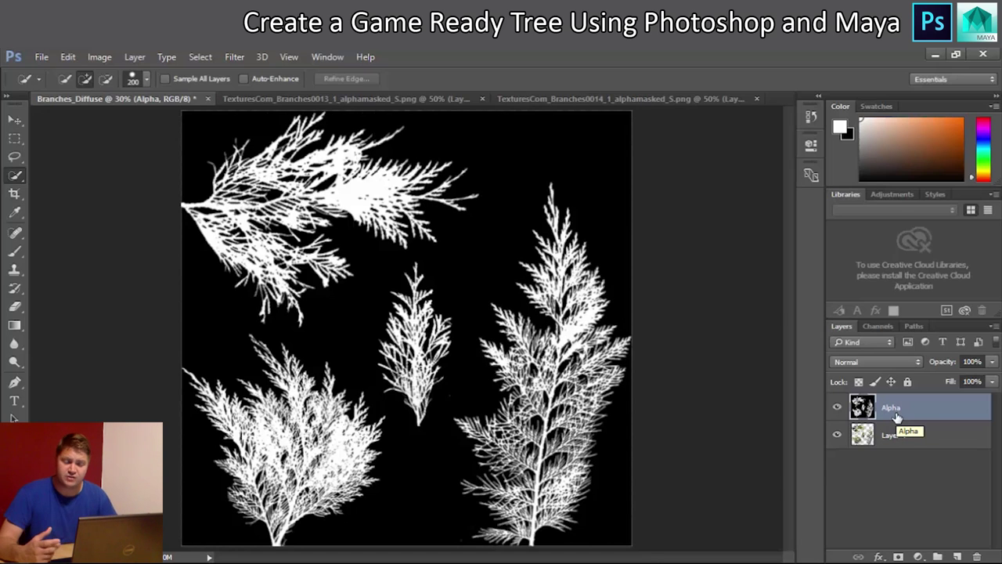
# Add a new alpha channel and paste a copy of the entire Alpha layer's black-and-white image into it
pyautogui.click(878, 326)
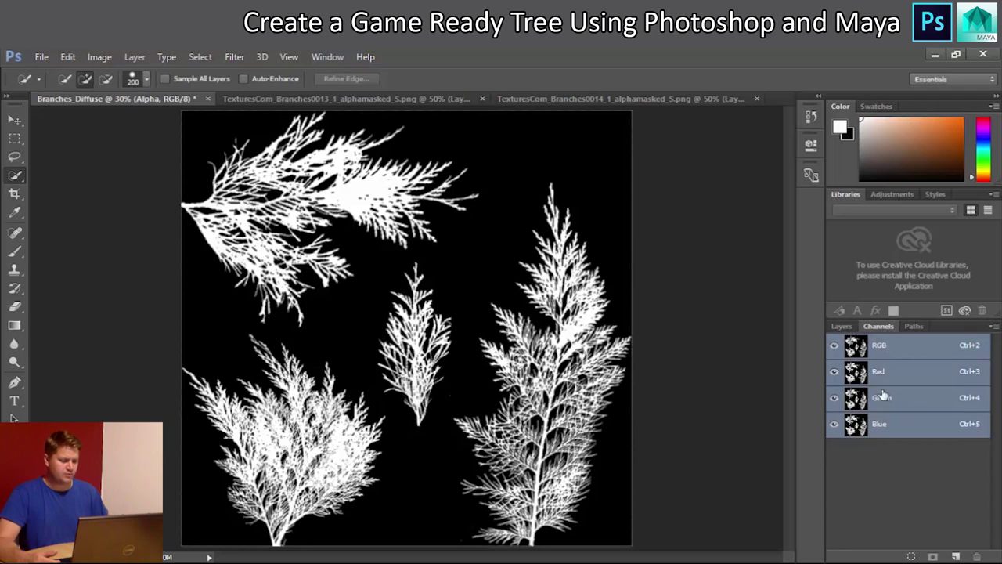
pyautogui.click(956, 556)
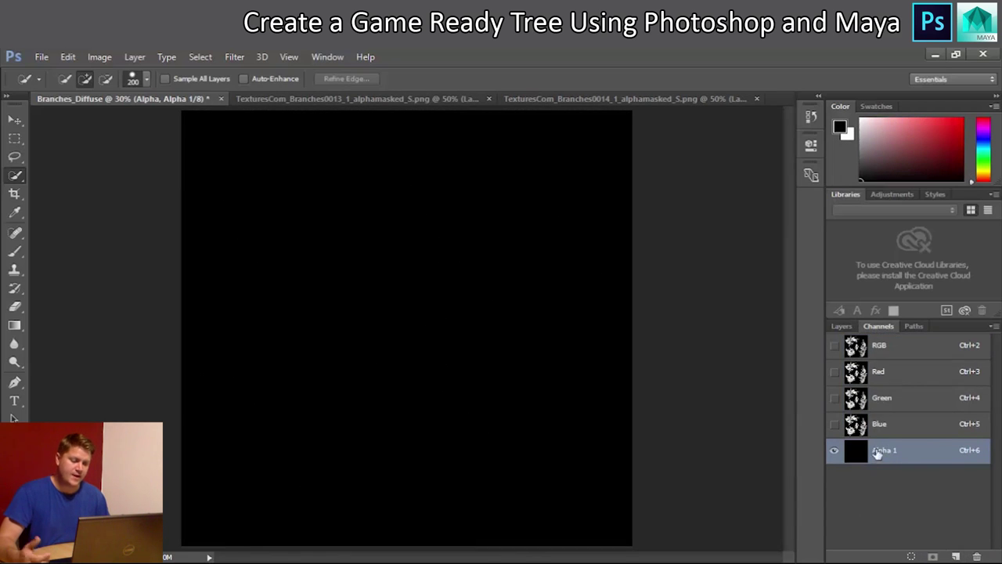
pyautogui.click(839, 326)
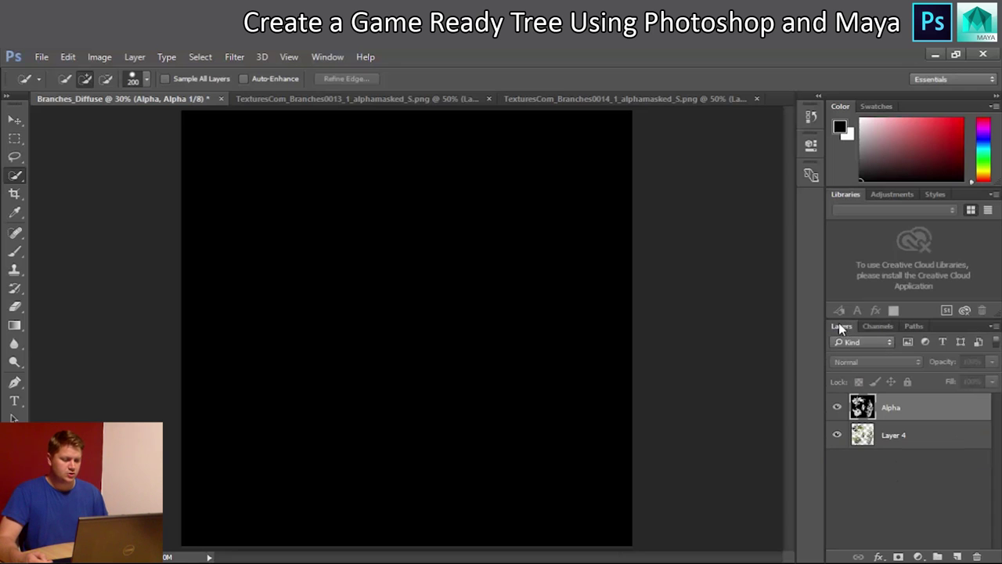
pyautogui.click(891, 409)
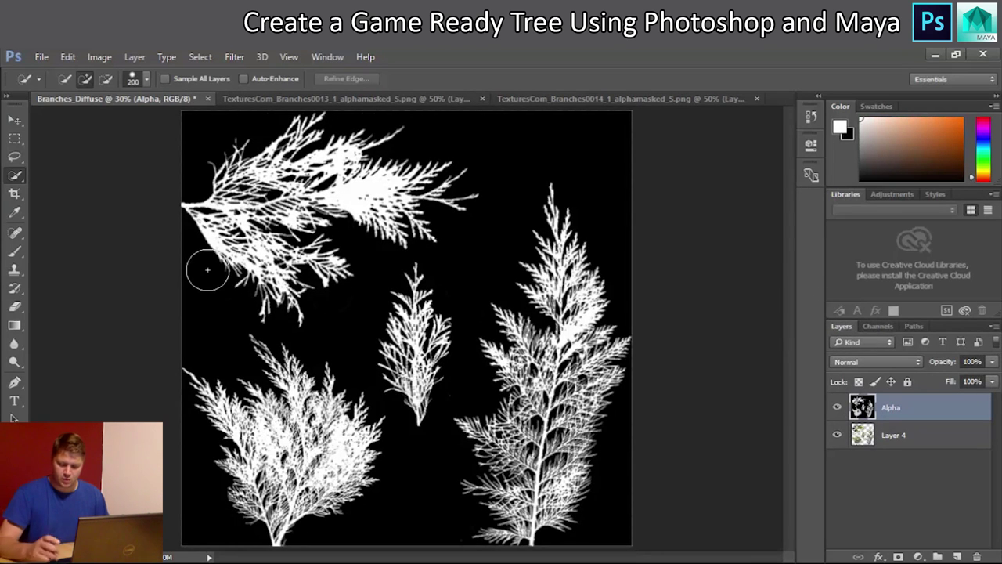
pyautogui.hotkey('ctrl', 'a')
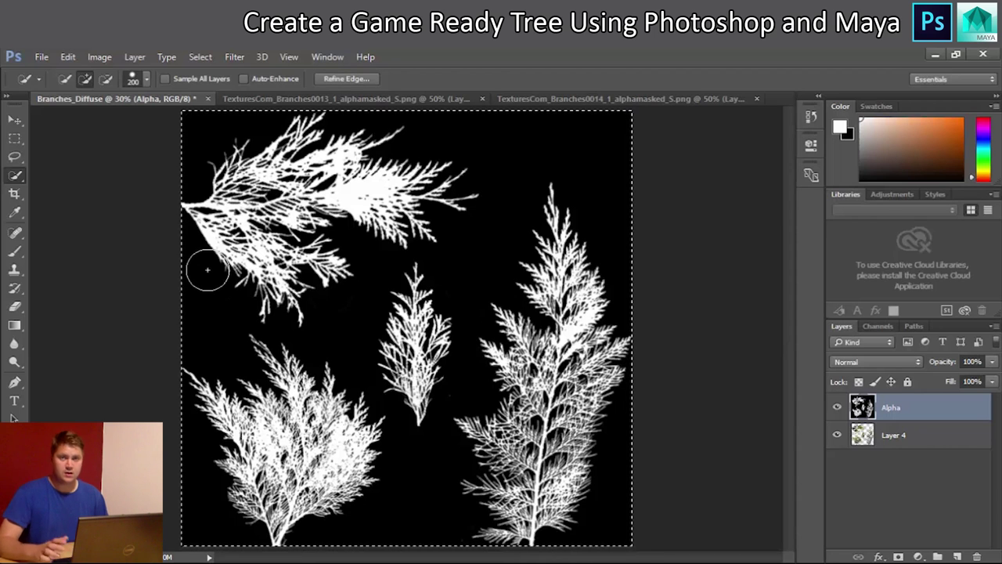
pyautogui.click(869, 326)
pyautogui.click(902, 454)
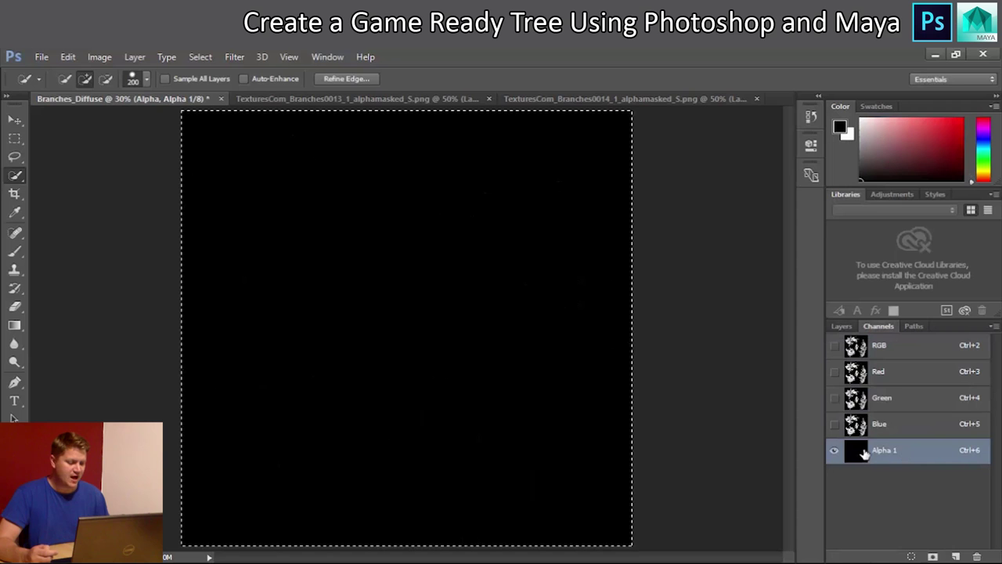
pyautogui.hotkey('ctrl', 'v')
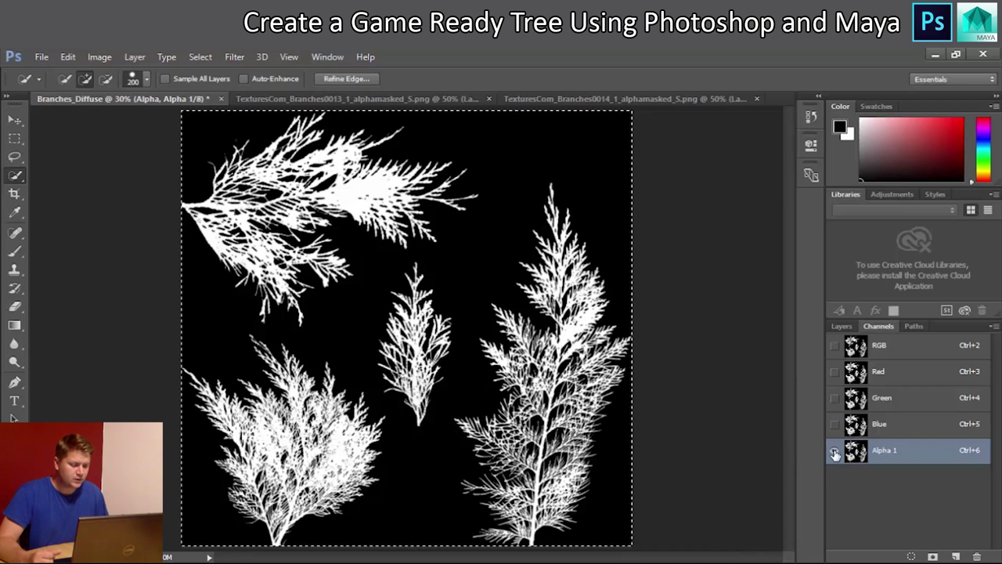
# Show the RGB channels with Alpha 1 hidden, and delete the Alpha layer
pyautogui.click(834, 346)
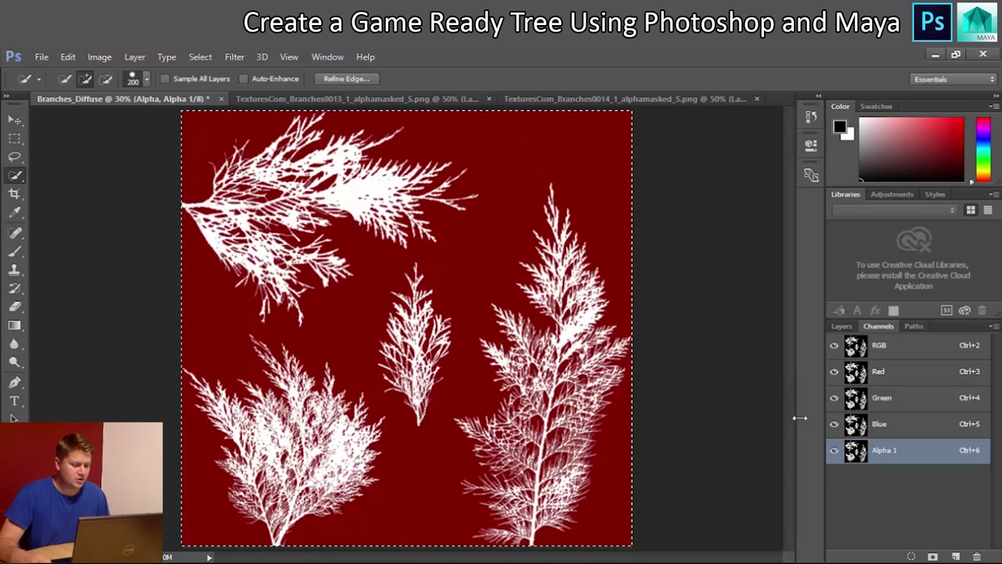
pyautogui.click(834, 450)
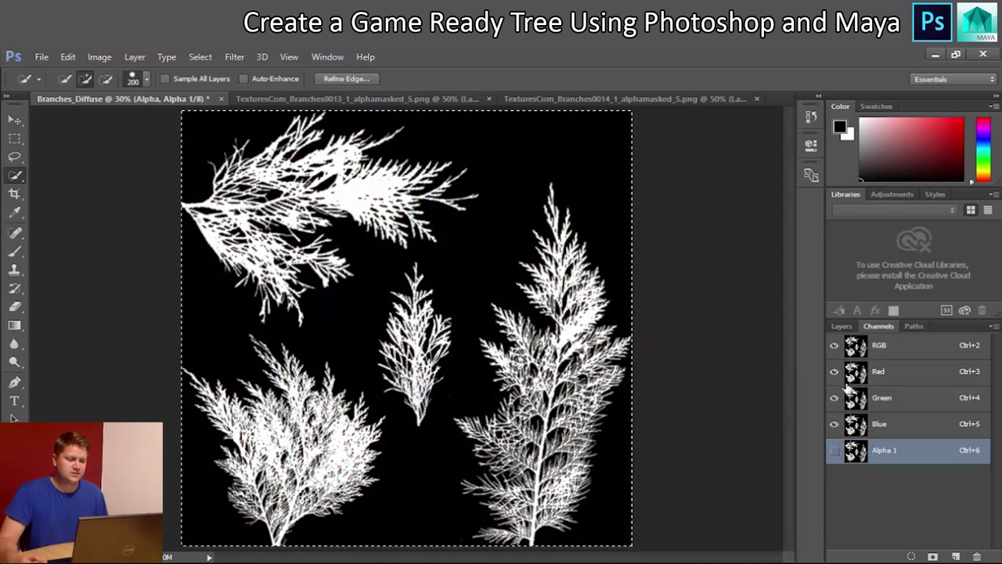
pyautogui.click(834, 327)
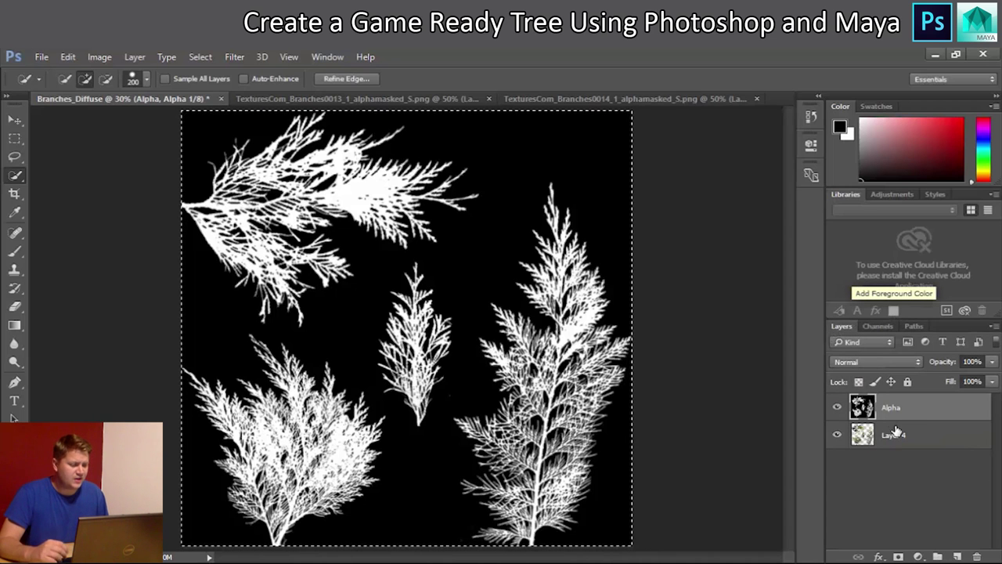
pyautogui.moveTo(897, 407); pyautogui.dragTo(979, 555)
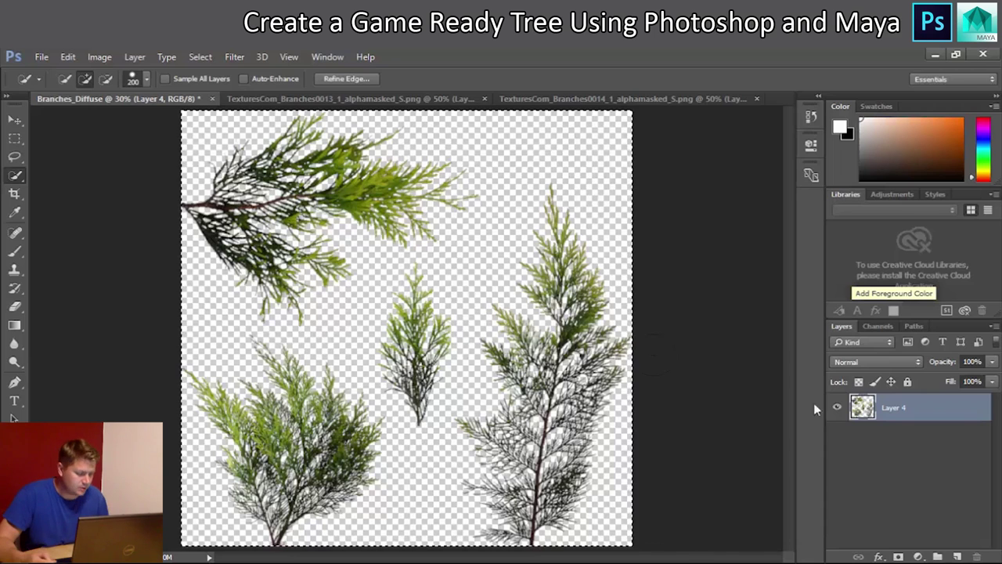
# Add a new layer beneath Layer 4 and fill it with a dark green sampled from the upper branch
pyautogui.click(957, 556)
pyautogui.moveTo(903, 413); pyautogui.dragTo(902, 448)
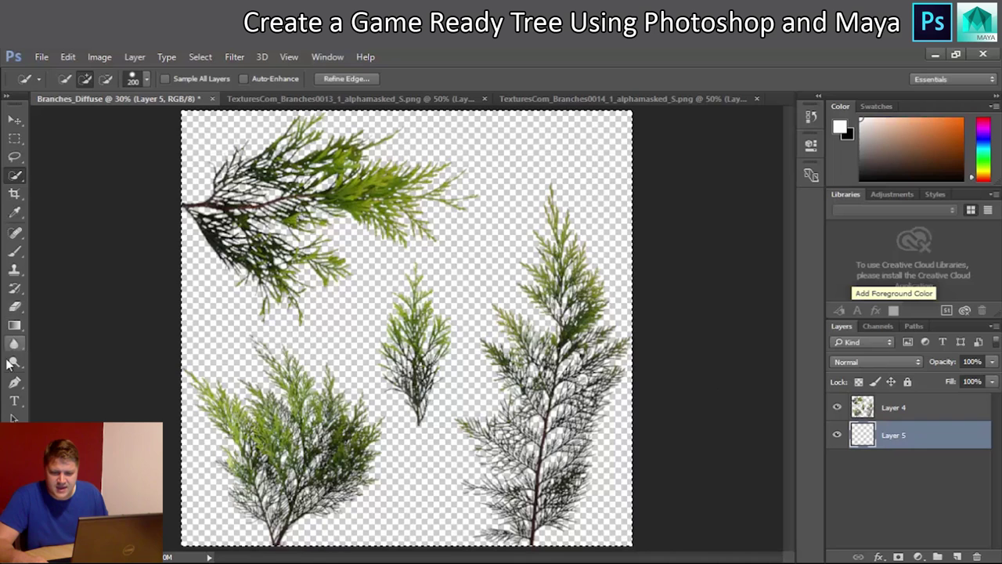
pyautogui.click(15, 214)
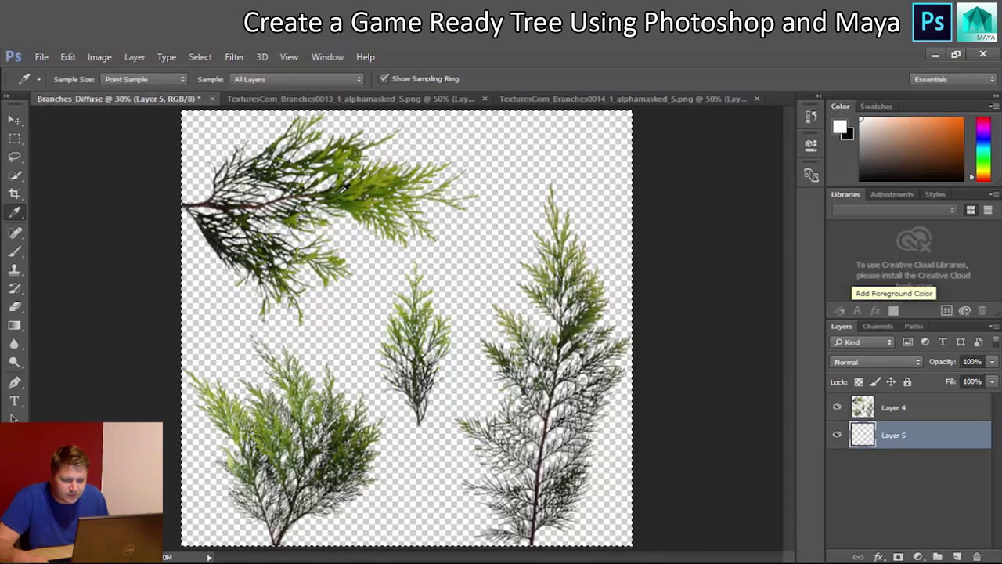
pyautogui.click(345, 186)
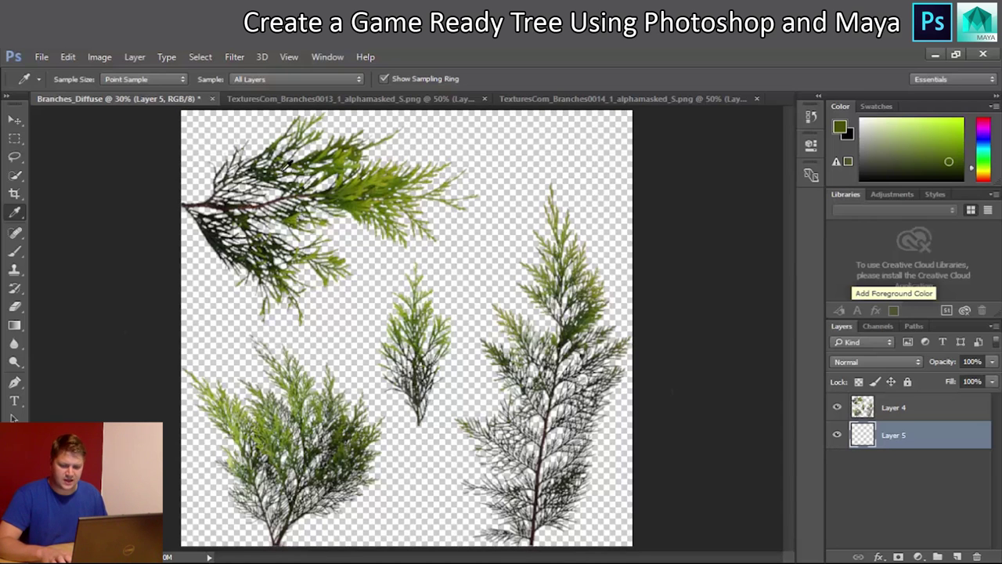
pyautogui.hotkey('alt', 'BackSpace')
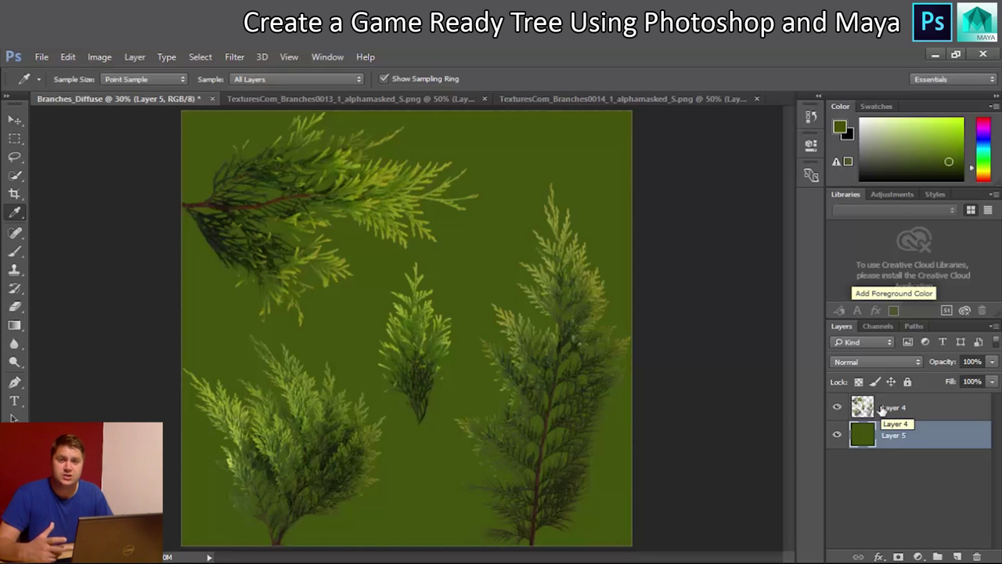
# Duplicate Layer 4 twice and stack Layer 4 copy and Layer 4 copy 2 beneath the original
pyautogui.moveTo(899, 409); pyautogui.dragTo(957, 556)
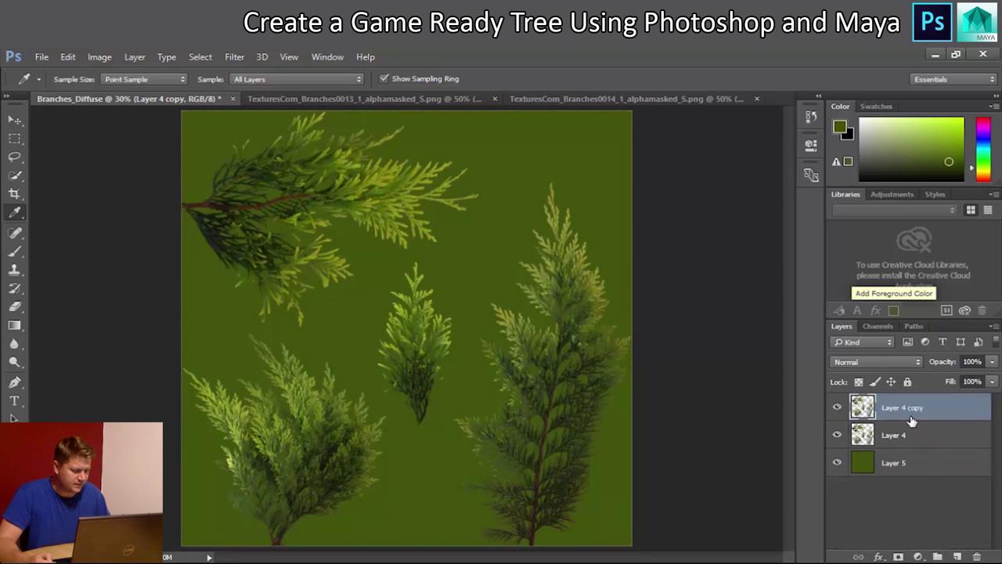
pyautogui.moveTo(902, 412); pyautogui.dragTo(957, 556)
pyautogui.moveTo(915, 443); pyautogui.dragTo(912, 469)
pyautogui.moveTo(912, 410); pyautogui.dragTo(907, 473)
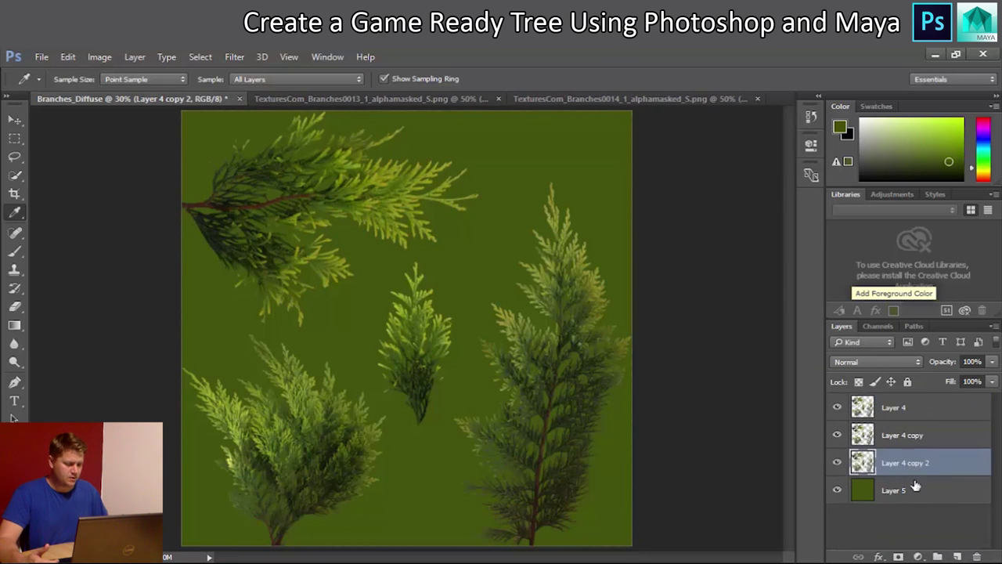
# Apply a Gaussian Blur with a 7.4-pixel radius to Layer 4 copy, comparing the result with the preview off and on
pyautogui.click(889, 432)
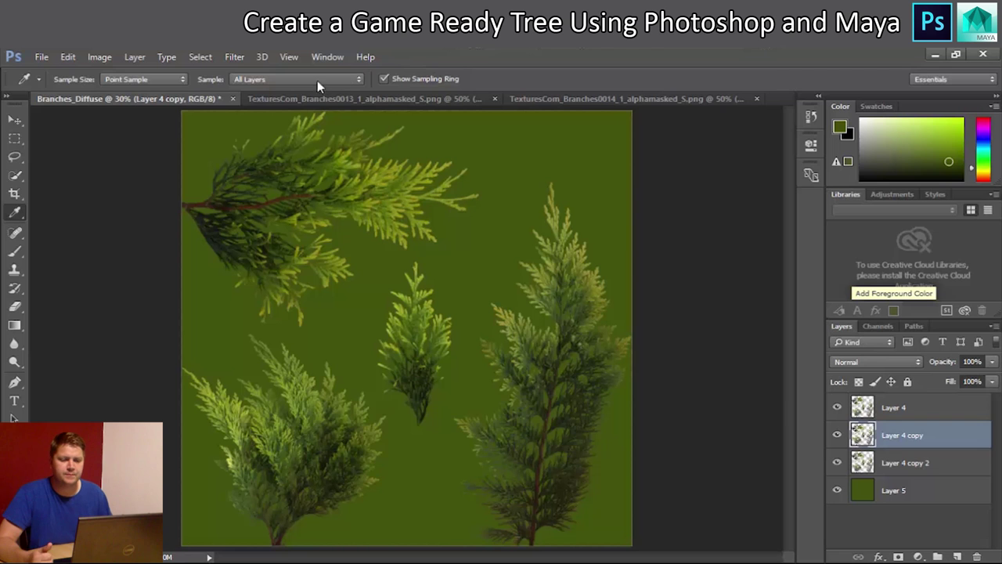
pyautogui.click(236, 58)
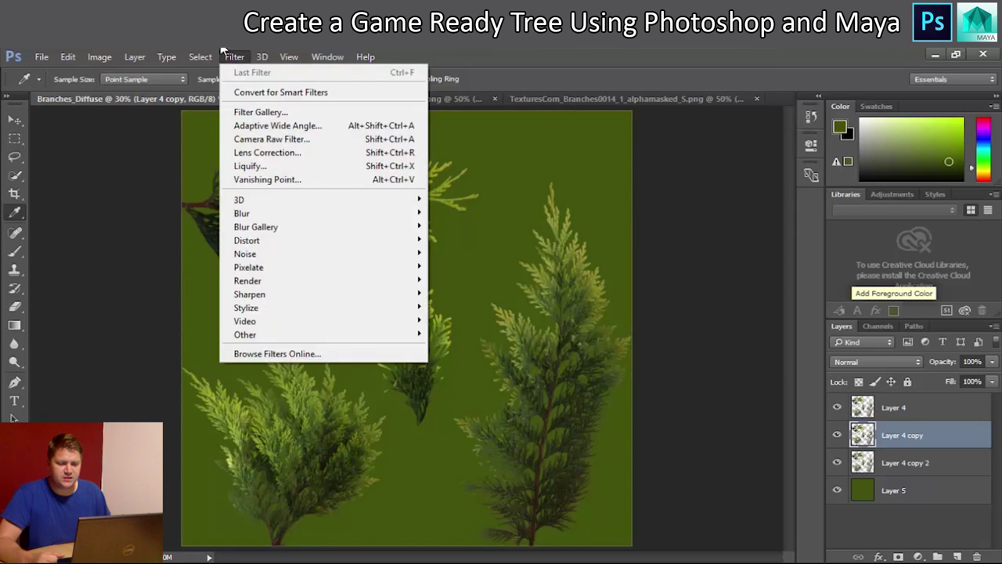
pyautogui.click(201, 56)
pyautogui.moveTo(235, 56)
pyautogui.moveTo(274, 214)
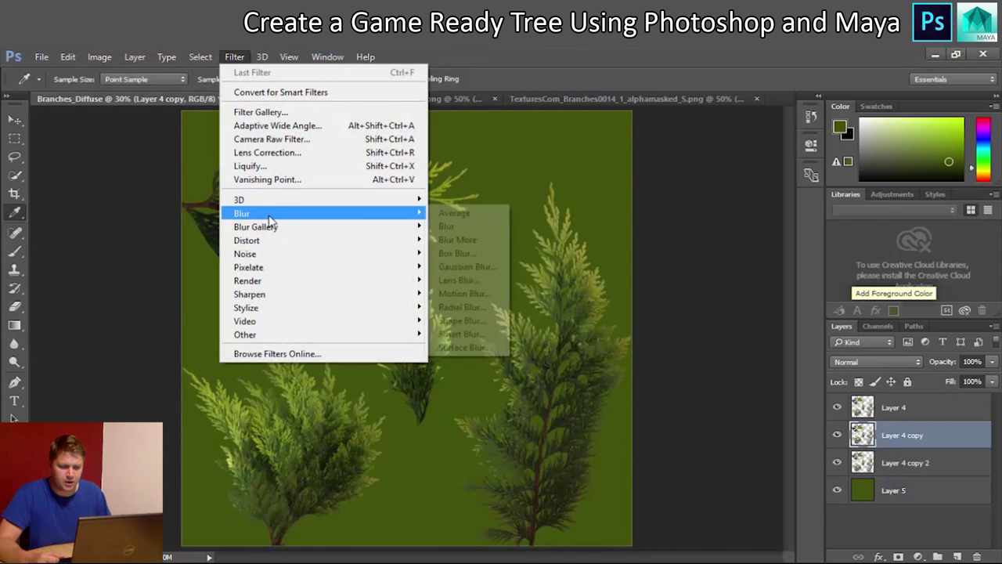
pyautogui.click(469, 267)
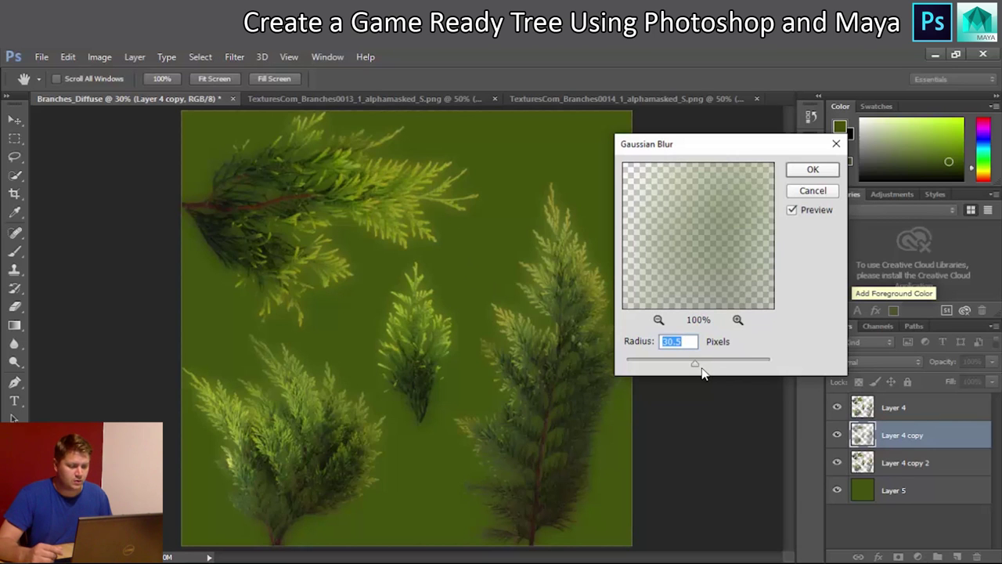
pyautogui.click(657, 320)
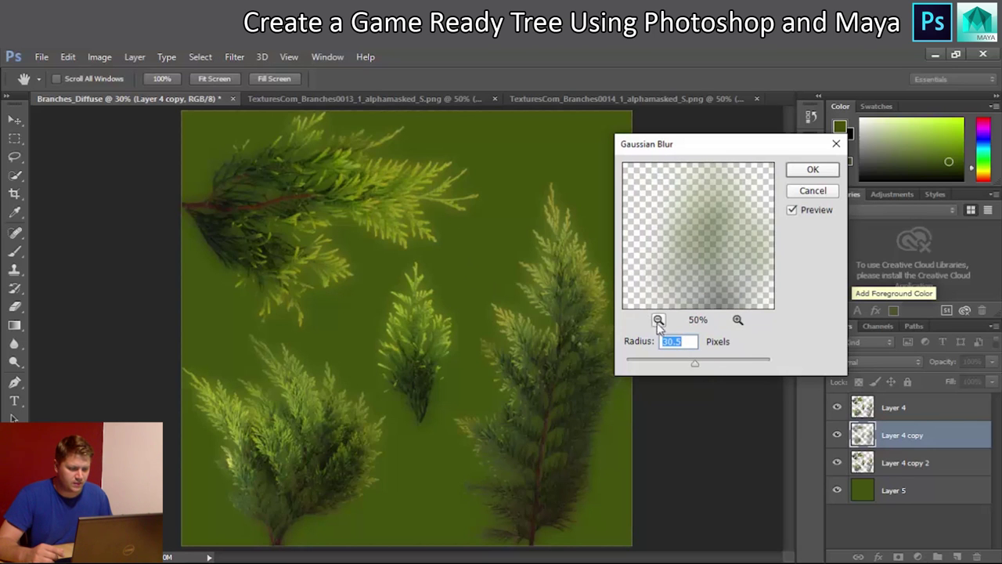
pyautogui.moveTo(695, 366); pyautogui.dragTo(681, 368)
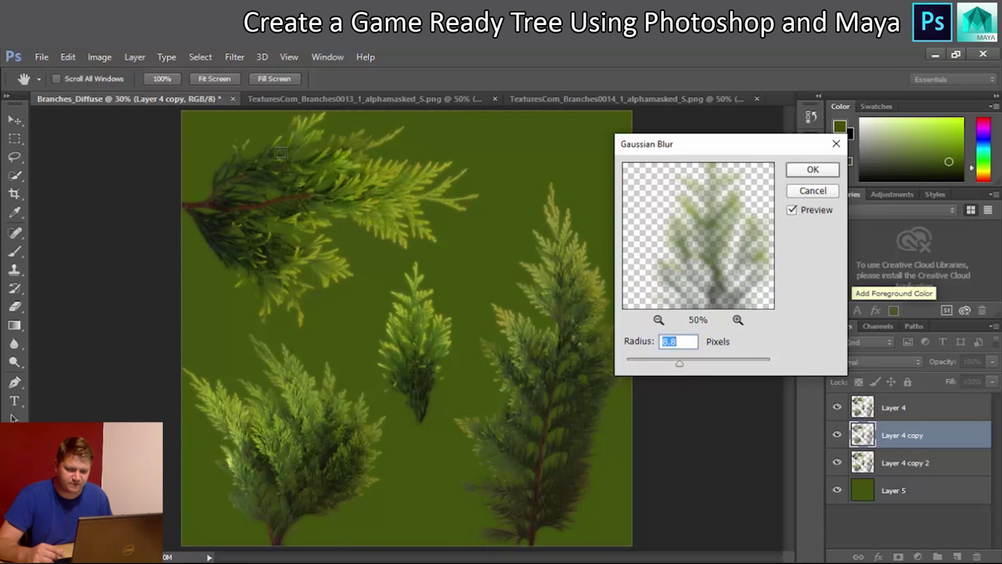
pyautogui.moveTo(679, 368); pyautogui.dragTo(676, 371)
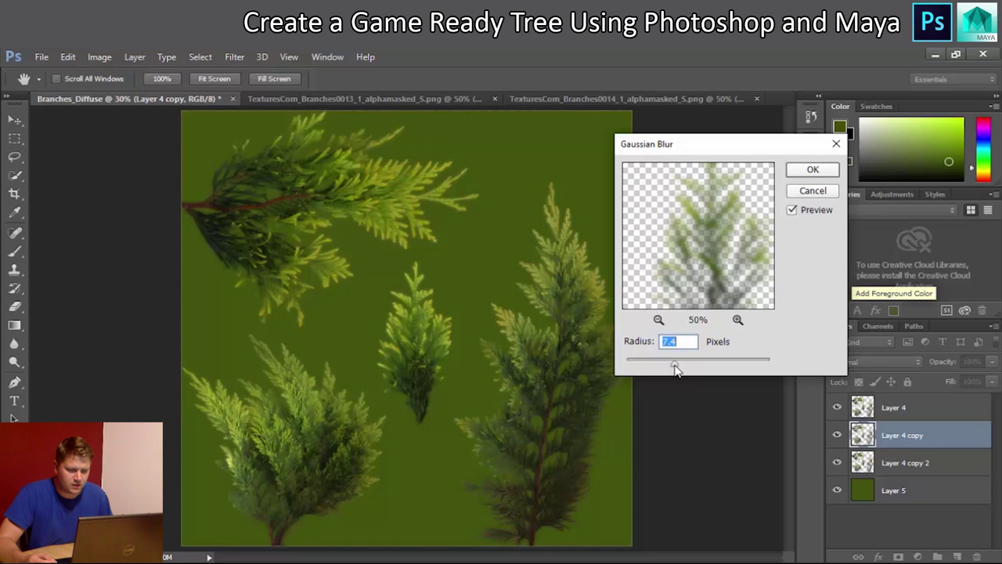
pyautogui.click(792, 211)
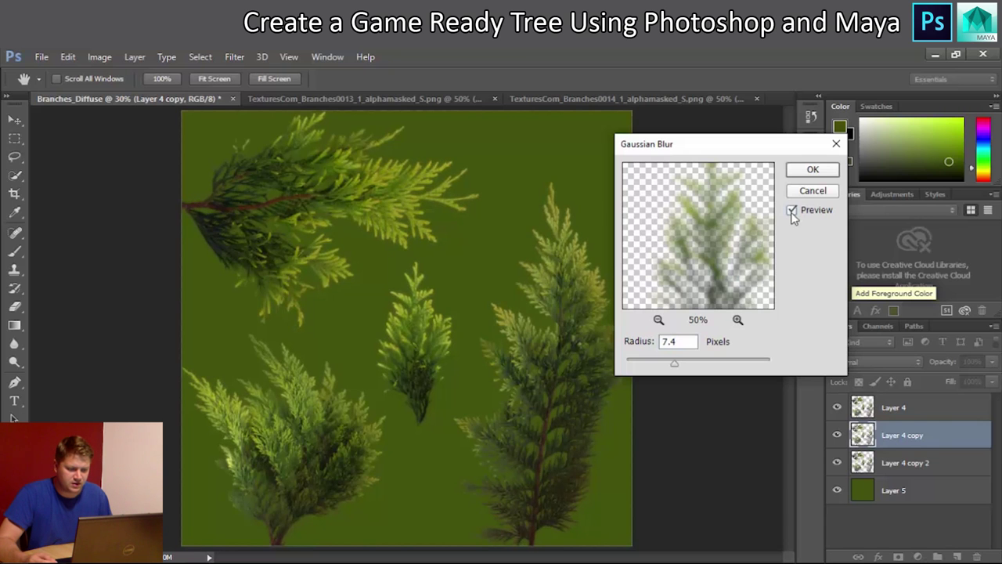
pyautogui.click(791, 211)
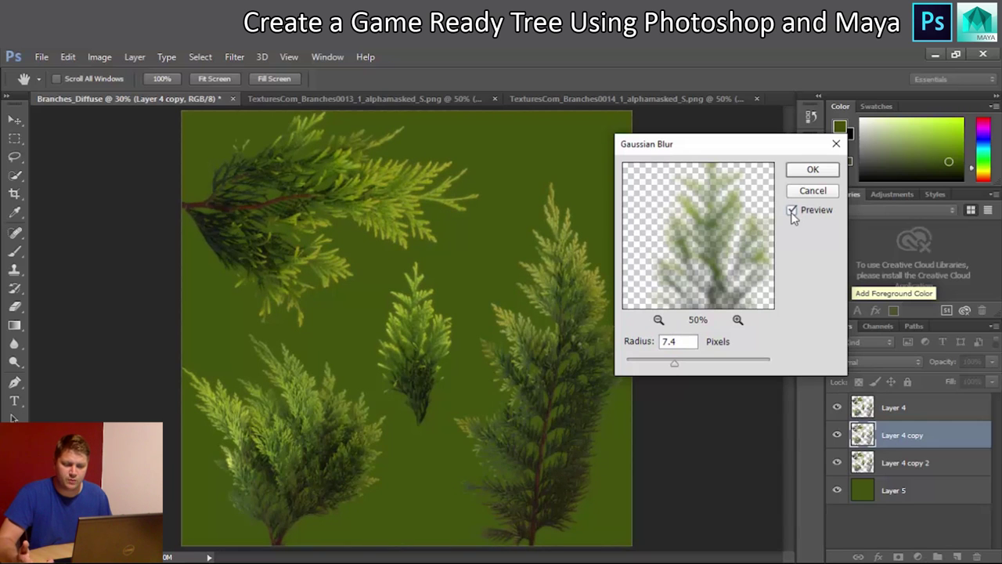
pyautogui.click(813, 169)
# Apply a Gaussian Blur with a 6.8-pixel radius to Layer 4 copy 2, comparing the result with the preview off and on
pyautogui.click(914, 463)
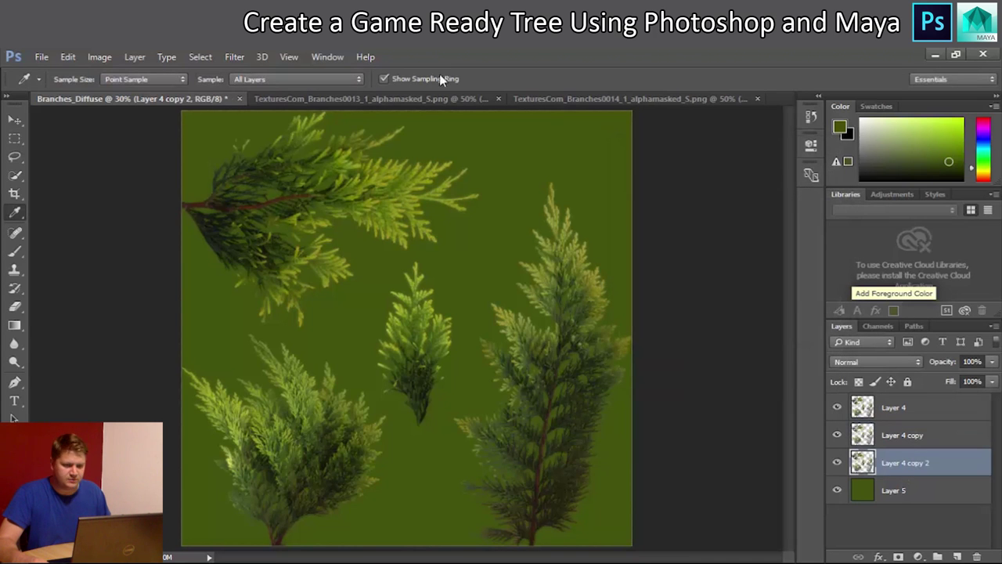
pyautogui.click(239, 57)
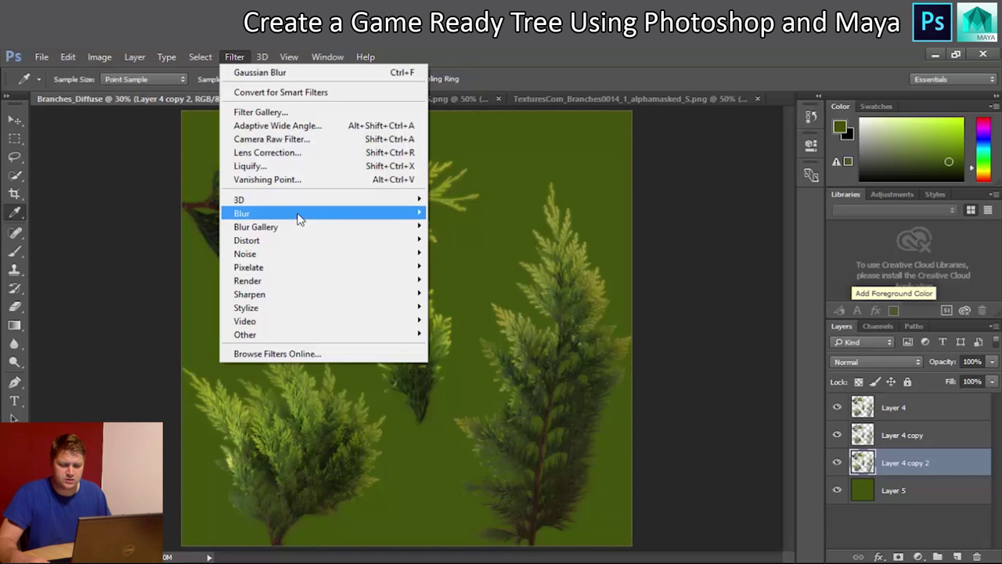
pyautogui.moveTo(306, 219)
pyautogui.click(465, 267)
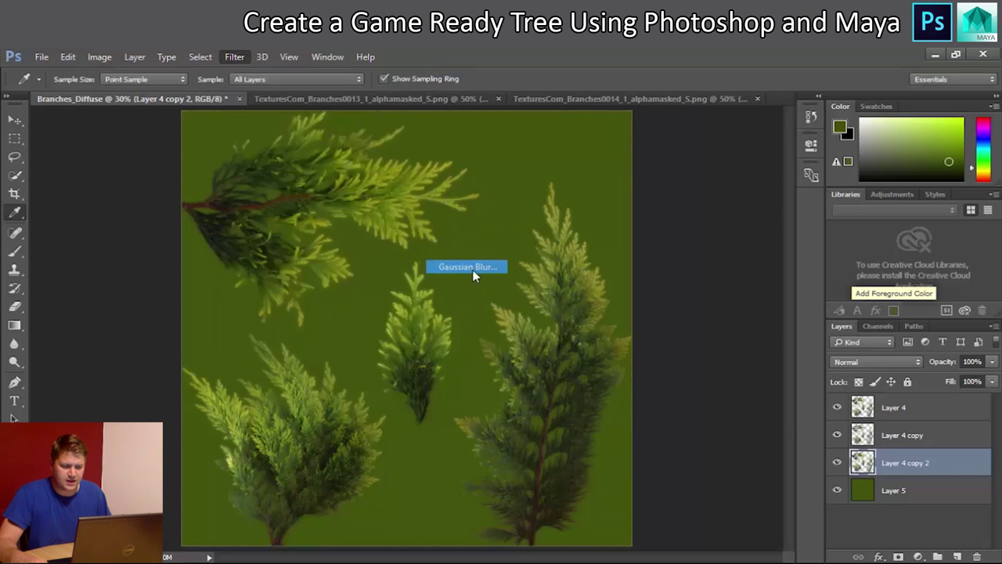
pyautogui.moveTo(716, 146); pyautogui.dragTo(729, 196)
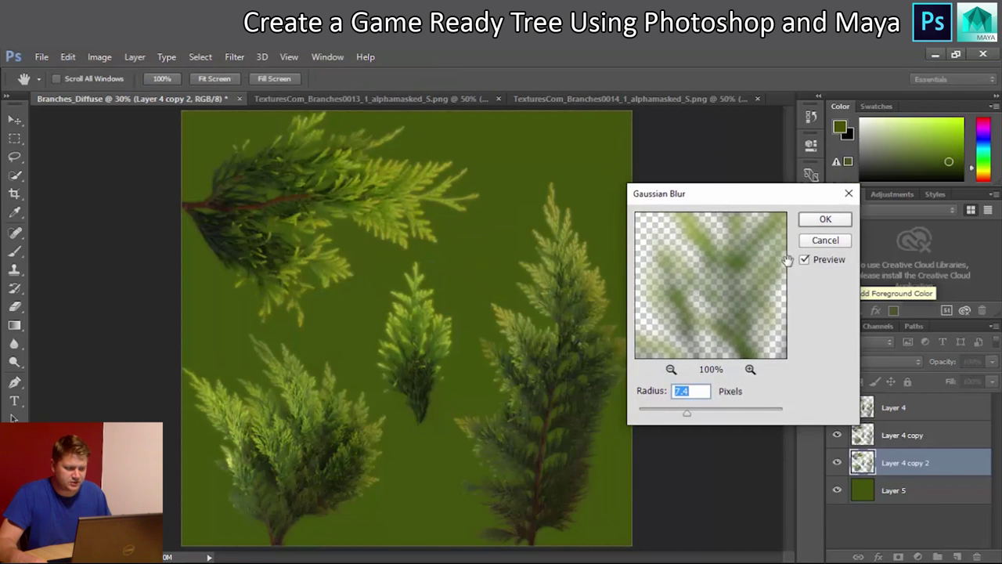
pyautogui.click(804, 259)
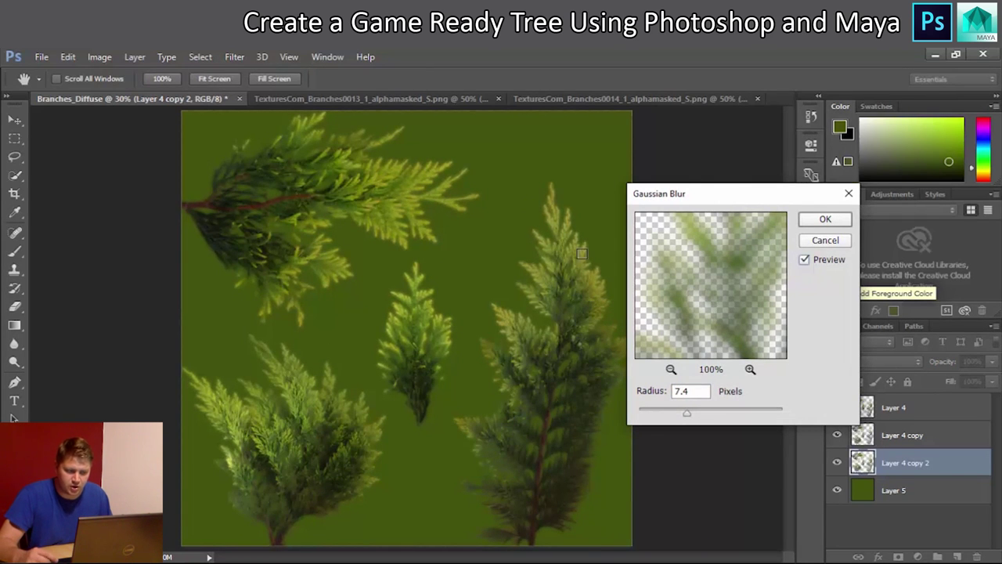
pyautogui.moveTo(688, 418); pyautogui.dragTo(694, 418)
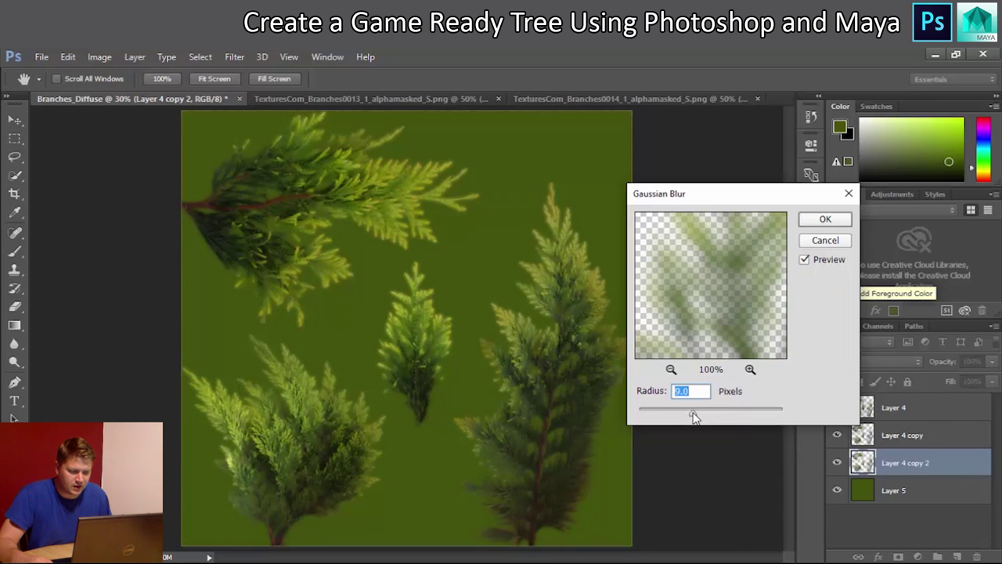
pyautogui.click(804, 261)
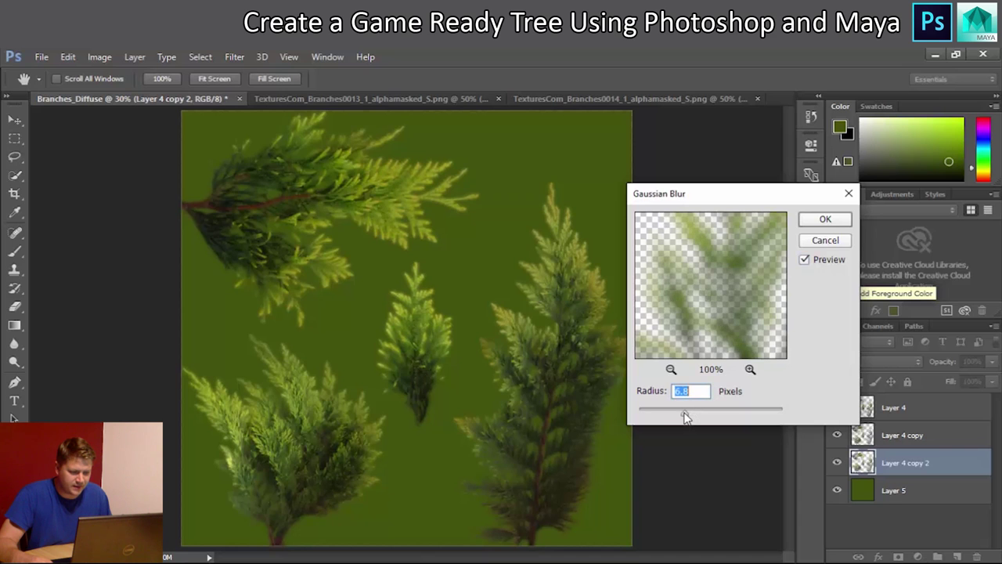
pyautogui.click(804, 261)
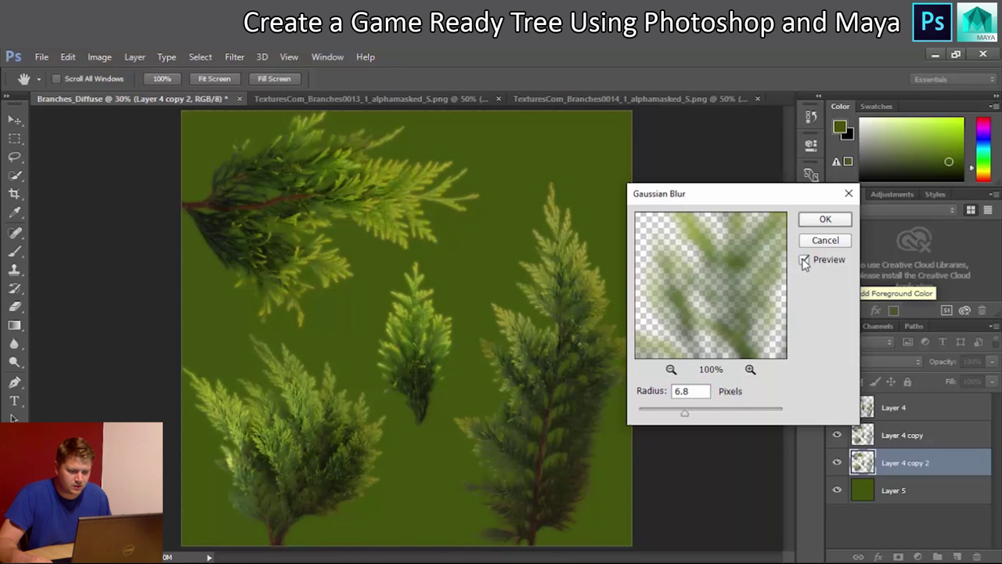
pyautogui.click(824, 221)
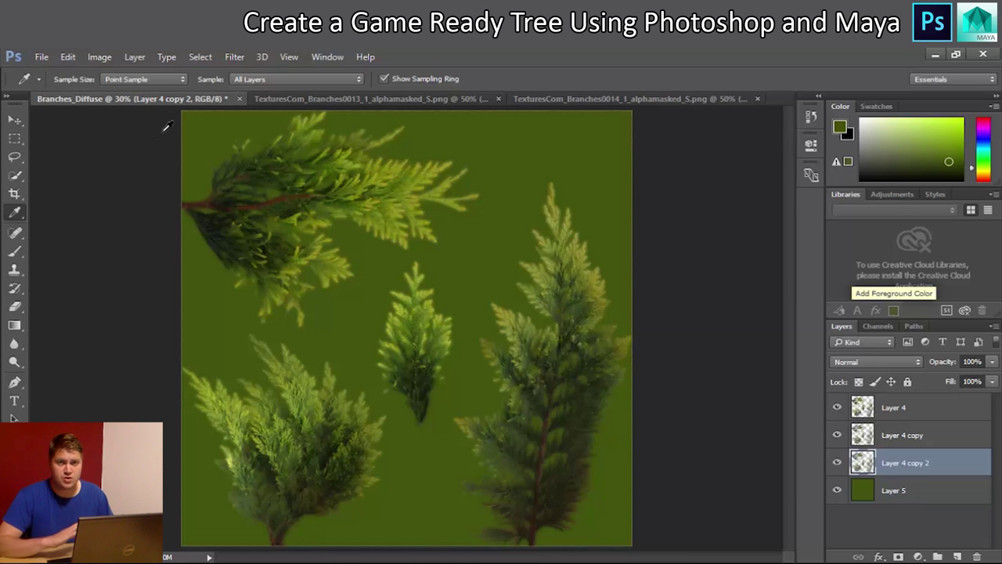
# Save the layered document as a Photoshop file named Branches_Master in the Pine Tree Textures folder
pyautogui.click(33, 57)
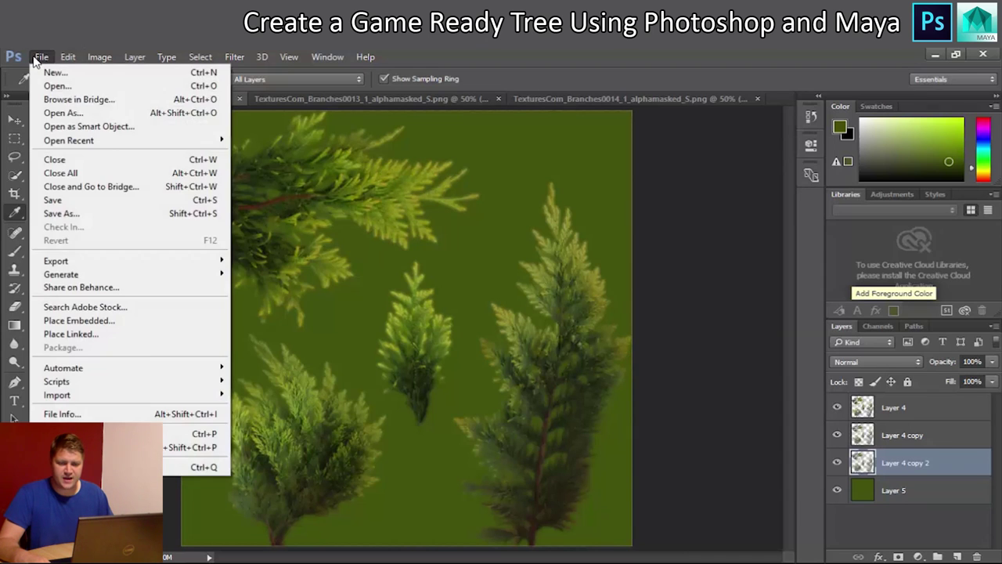
pyautogui.click(92, 214)
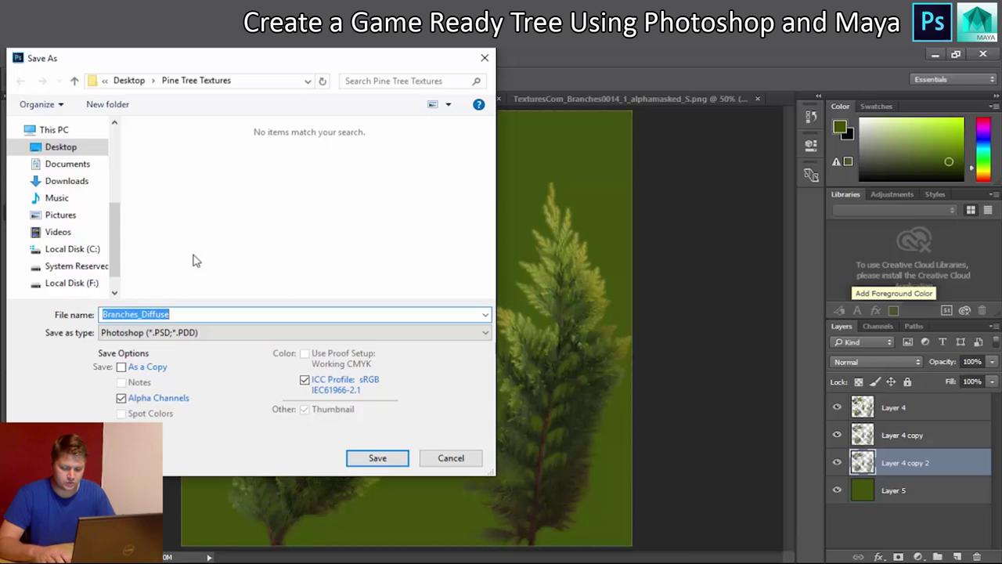
pyautogui.write('Branches_M')
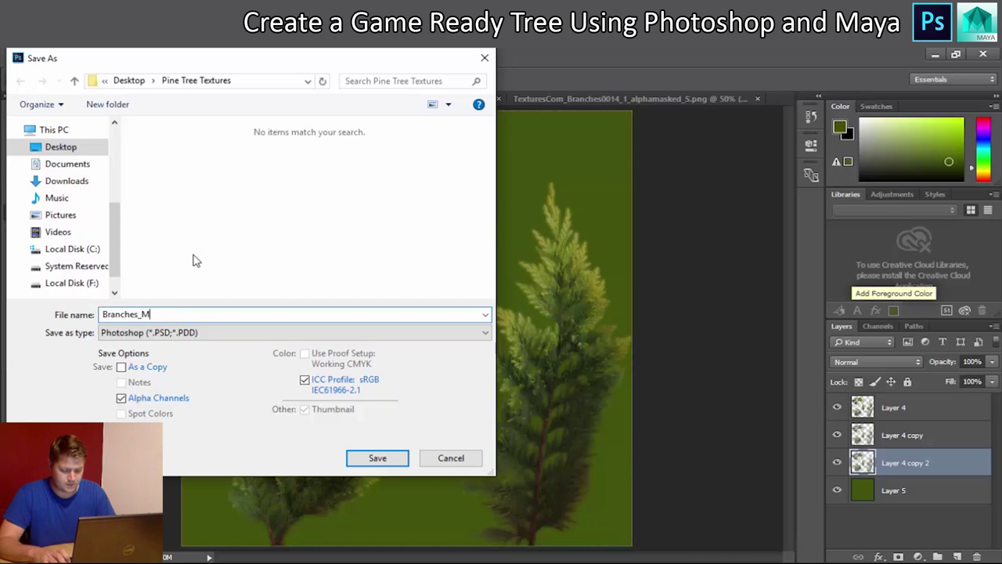
pyautogui.write('aster')
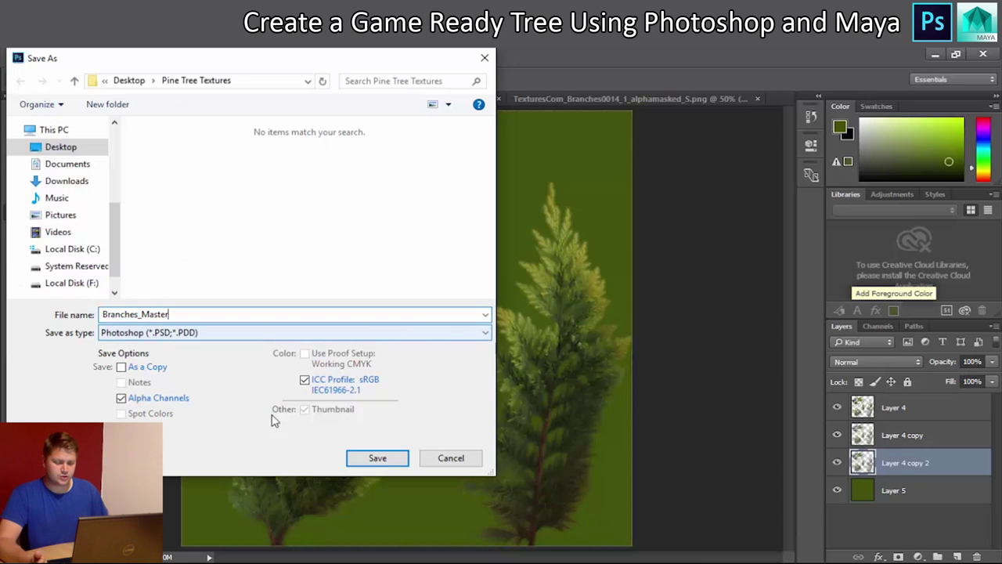
pyautogui.click(376, 458)
pyautogui.click(670, 204)
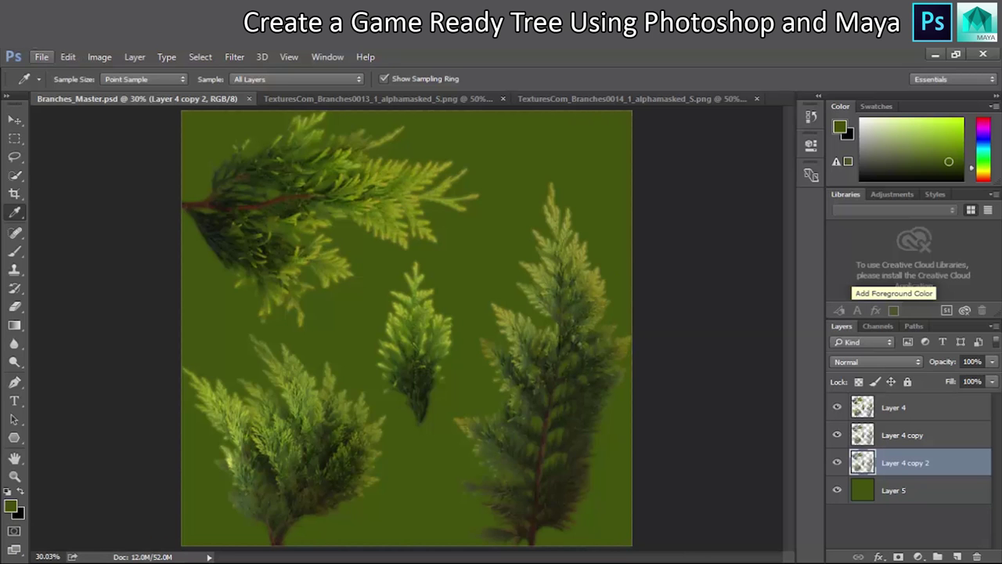
# Save a Targa copy named Branches_Diffuse with alpha channels in the Pine Tree Textures folder at 32 bits/pixel
pyautogui.click(37, 56)
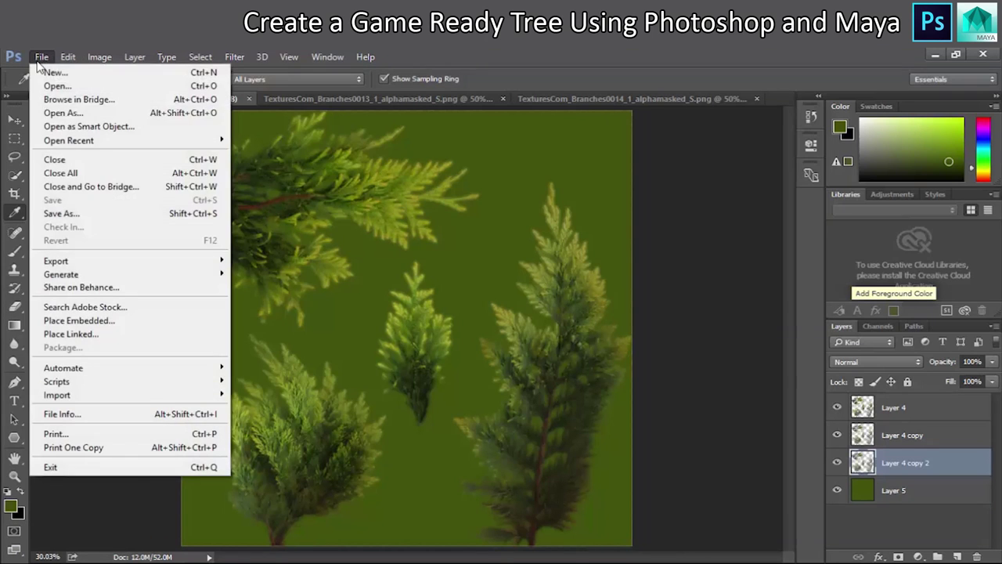
pyautogui.click(67, 213)
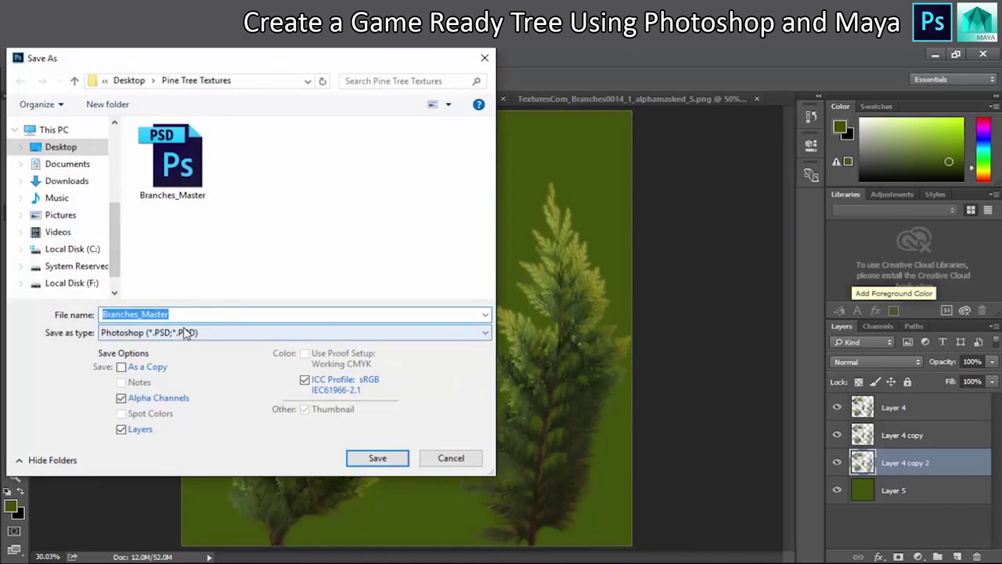
pyautogui.click(186, 334)
pyautogui.click(180, 556)
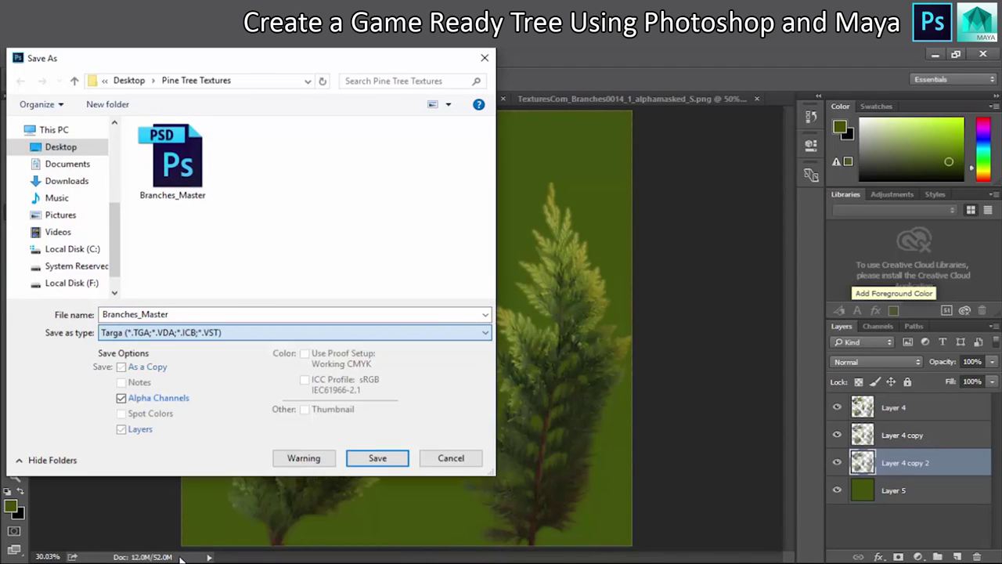
pyautogui.click(239, 313)
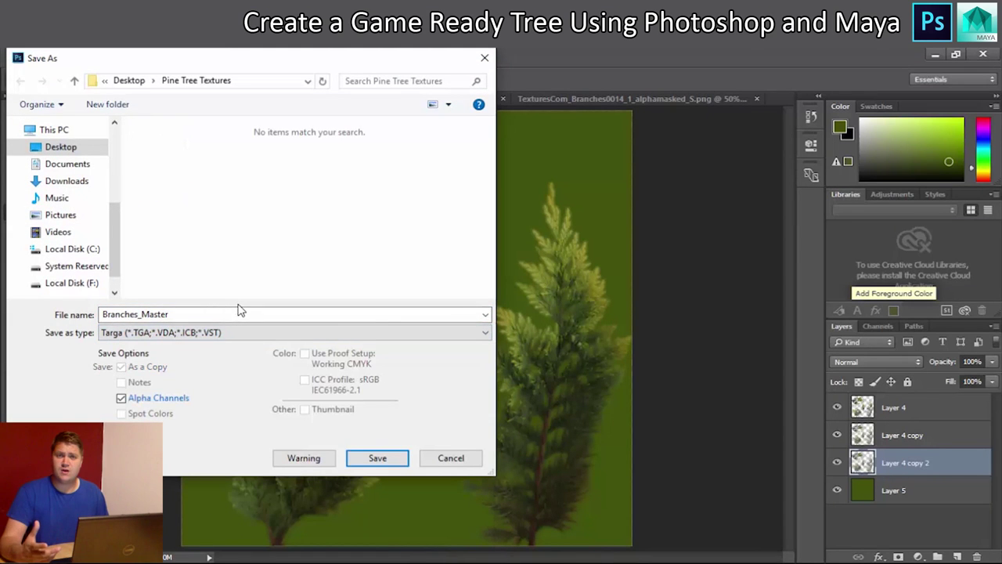
pyautogui.doubleClick(178, 314)
pyautogui.click(179, 314)
pyautogui.press('BackSpace')
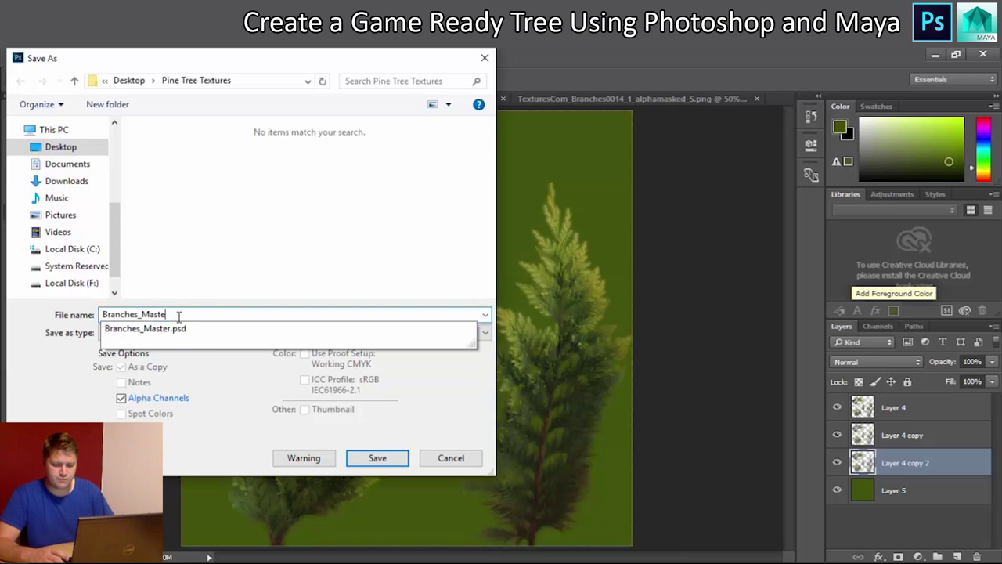
pyautogui.write('Diffuse')
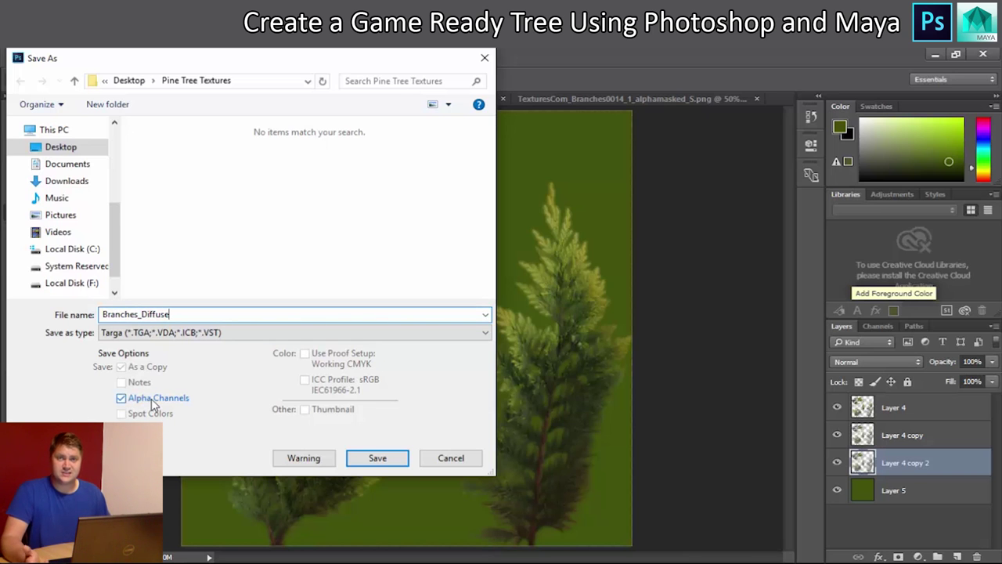
pyautogui.click(376, 462)
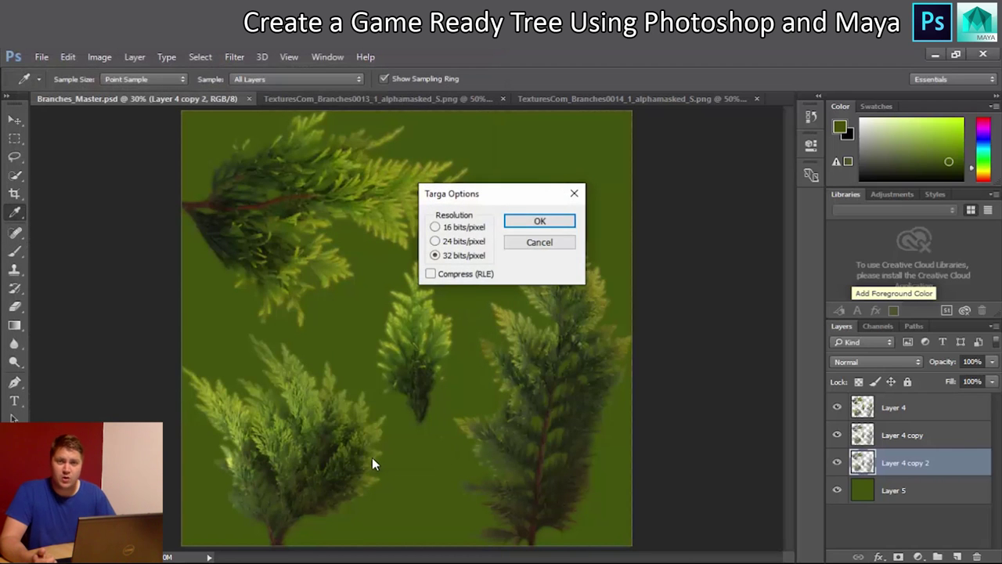
pyautogui.moveTo(490, 195); pyautogui.dragTo(417, 209)
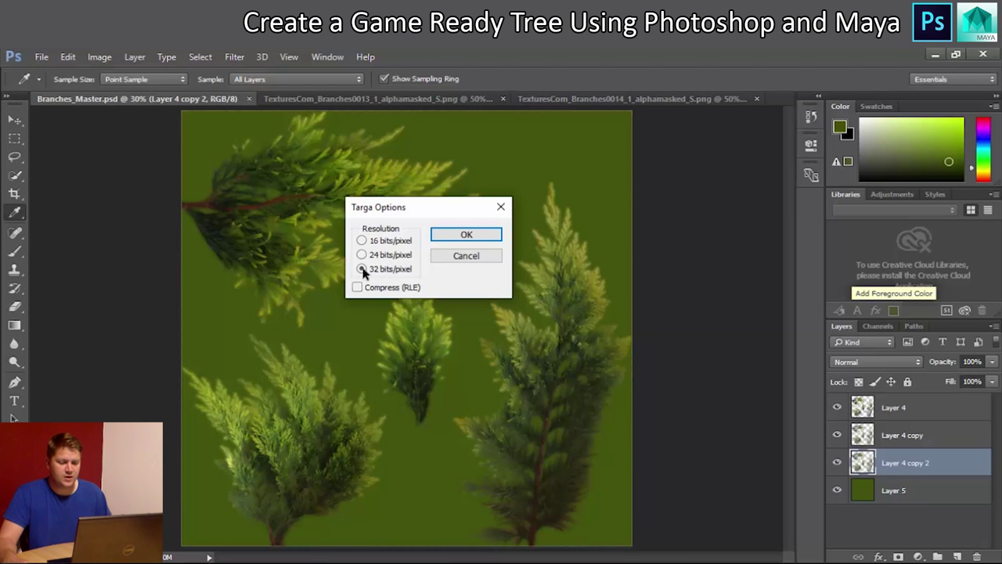
pyautogui.click(468, 236)
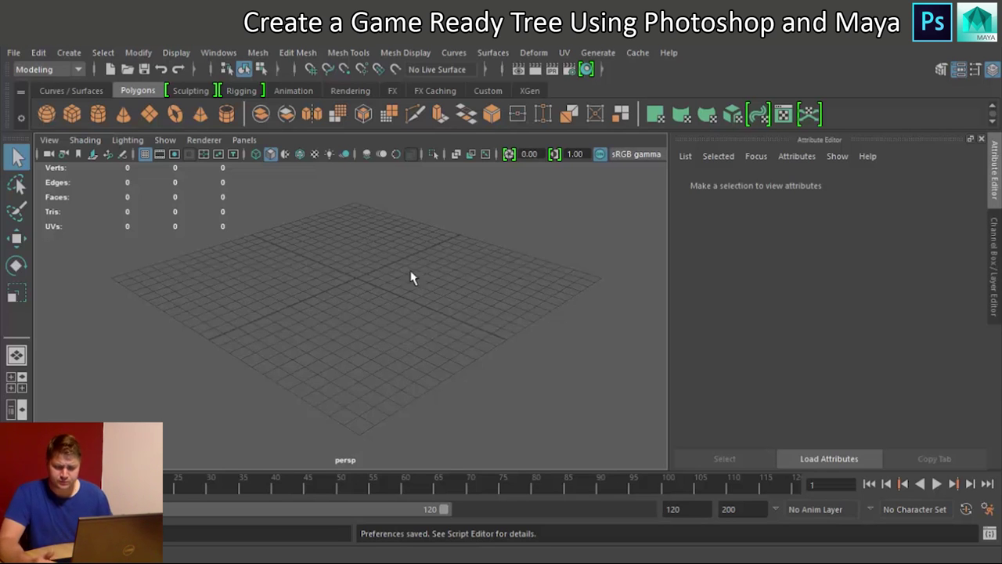
# Switch to Maya, create a polygon plane at the origin and scale it uniformly to about 51.2
pyautogui.click(153, 119)
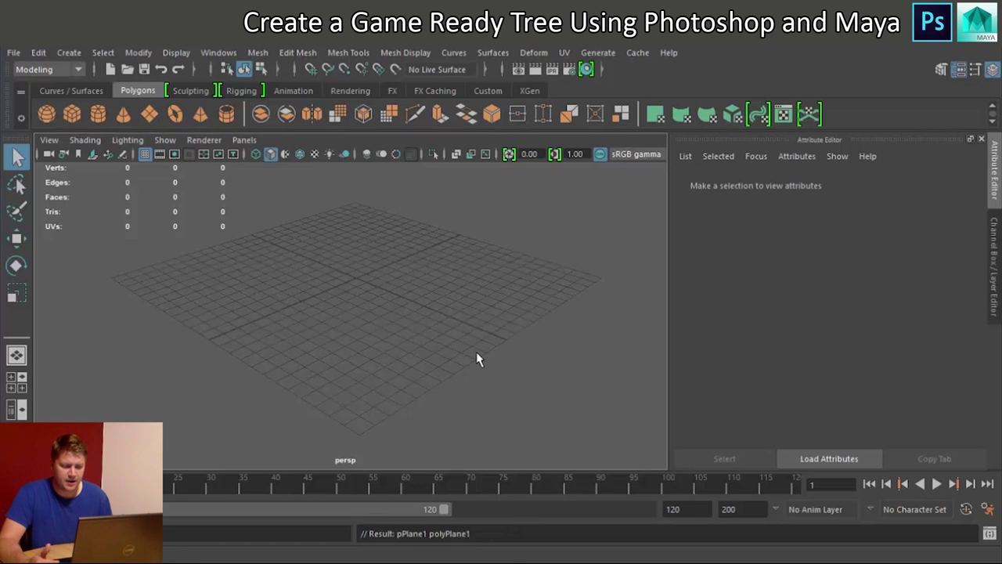
pyautogui.press('r')
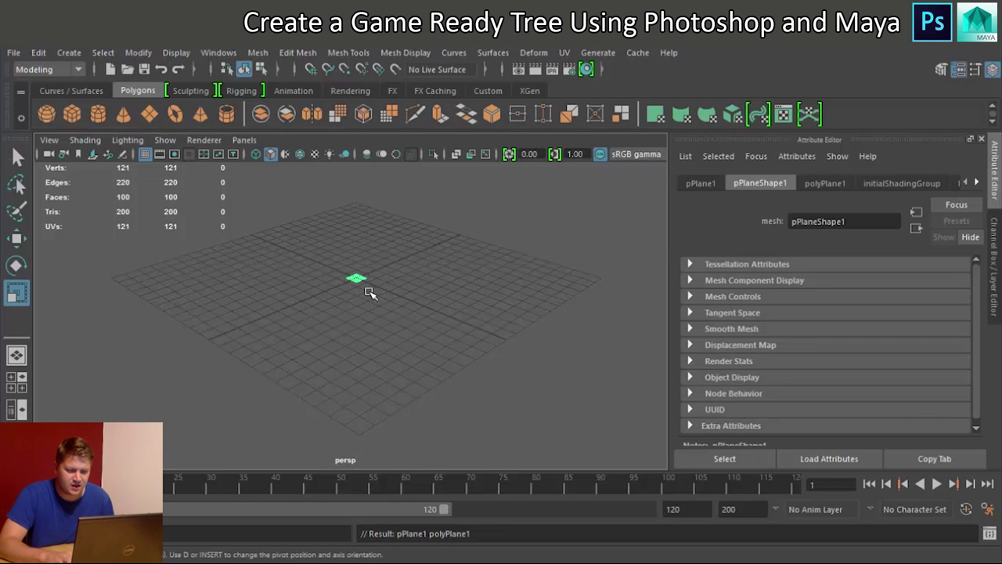
pyautogui.moveTo(375, 275); pyautogui.dragTo(647, 237)
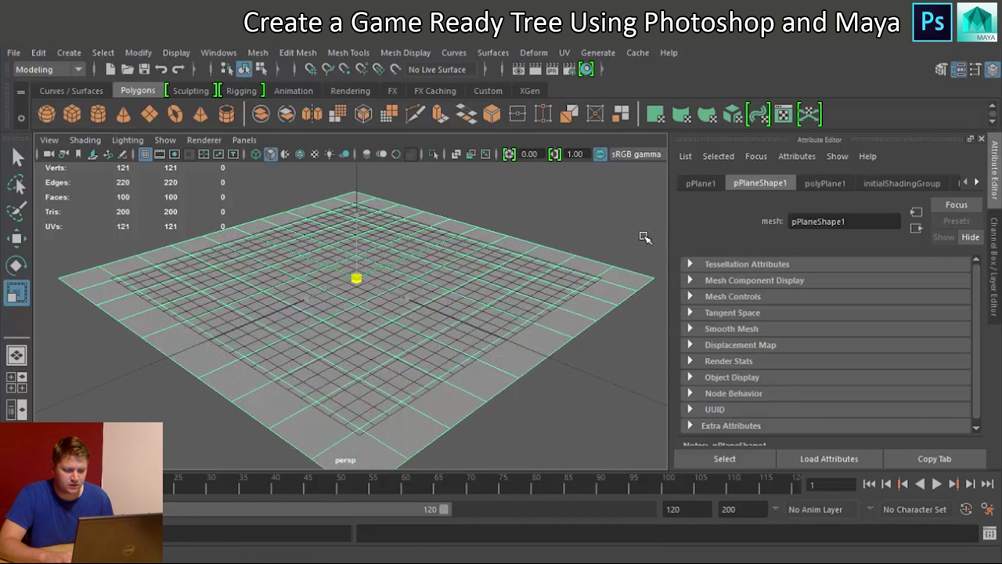
pyautogui.moveTo(626, 244); pyautogui.dragTo(454, 288, button='middle')
pyautogui.moveTo(369, 293); pyautogui.dragTo(484, 270, button='middle')
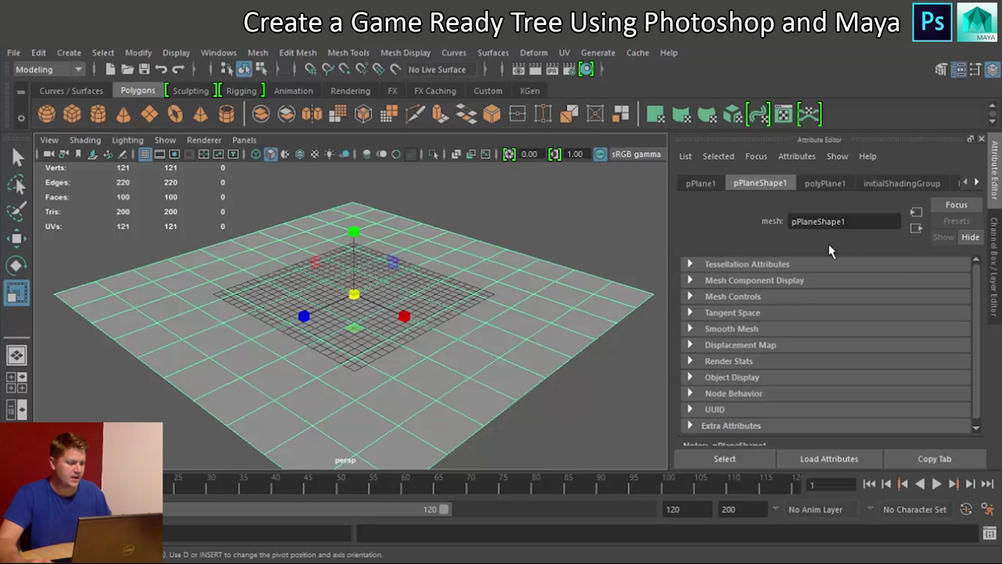
# Rename the plane as Reference
pyautogui.click(991, 255)
pyautogui.click(849, 188)
pyautogui.click(848, 188)
pyautogui.write('Reference')
pyautogui.press('Return')
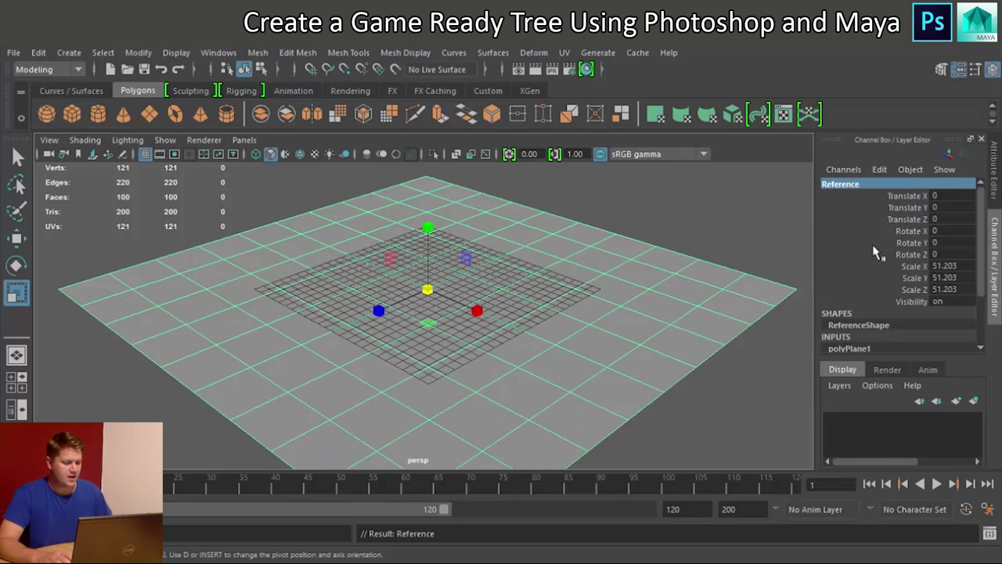
# Set the Reference plane's Subdivisions Width and Subdivisions Height to 1
pyautogui.scroll(-3, 877, 250)
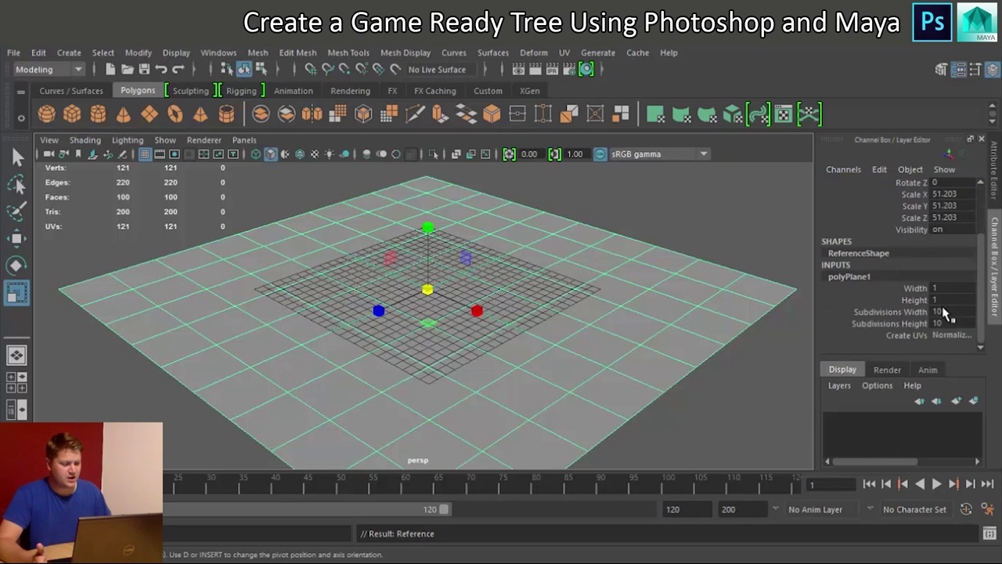
pyautogui.moveTo(942, 313); pyautogui.dragTo(944, 326)
pyautogui.write('1')
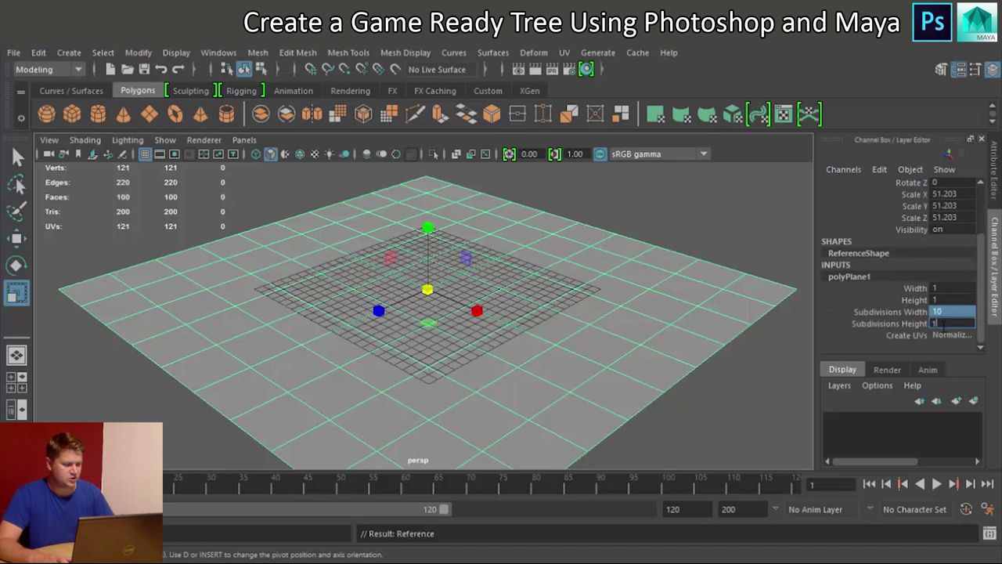
pyautogui.press('Return')
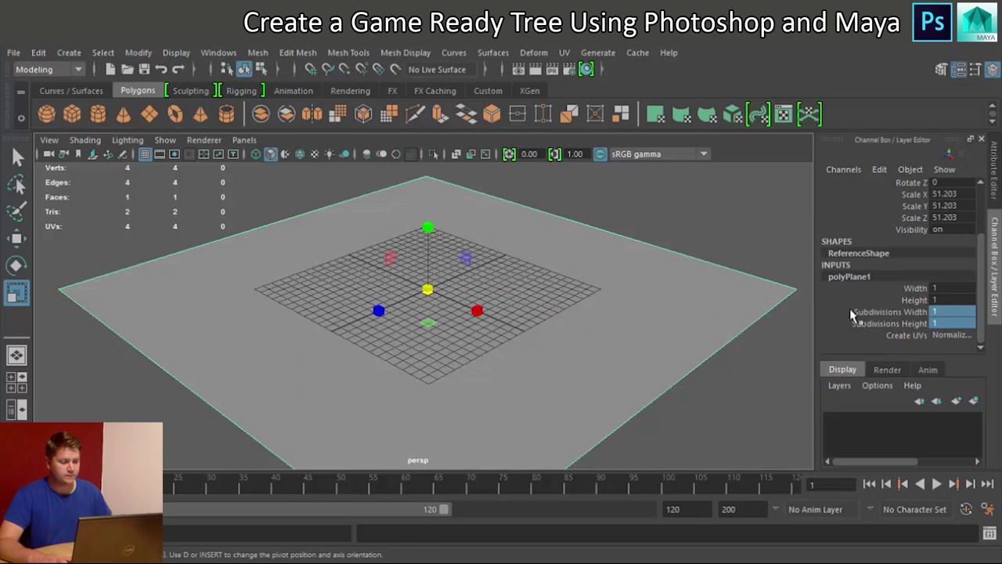
pyautogui.scroll(3, 861, 309)
pyautogui.scroll(-3, 901, 313)
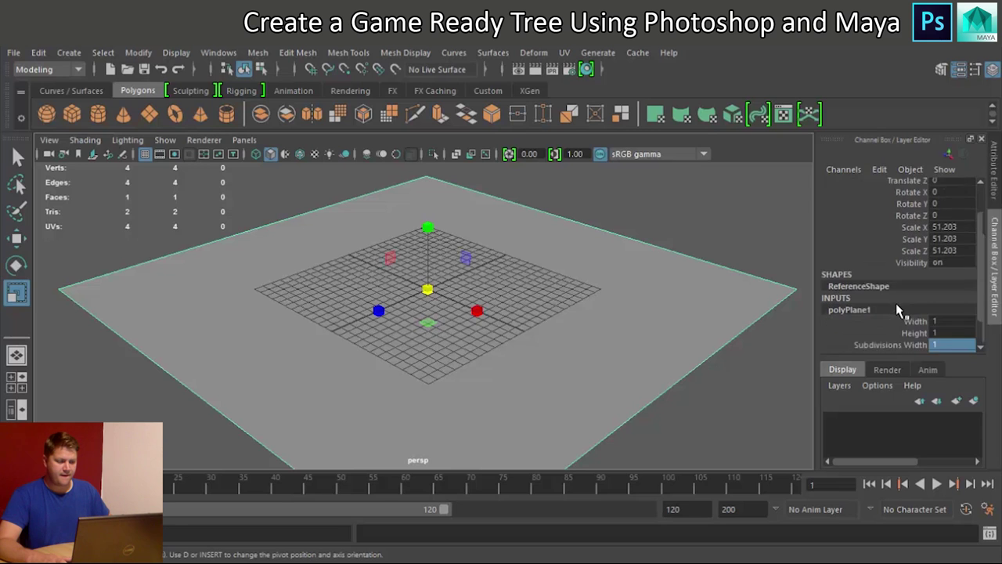
# Assign a new Lambert material to the Reference plane
pyautogui.keyDown('alt'); pyautogui.moveTo(525, 260); pyautogui.dragTo(510, 261); pyautogui.keyUp('alt')
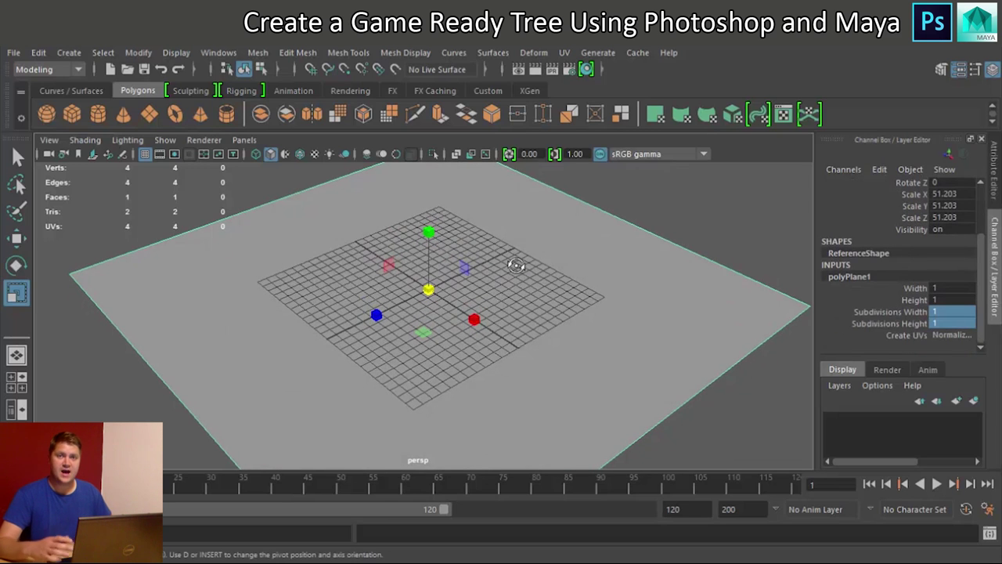
pyautogui.moveTo(618, 281); pyautogui.dragTo(592, 532, button='right')
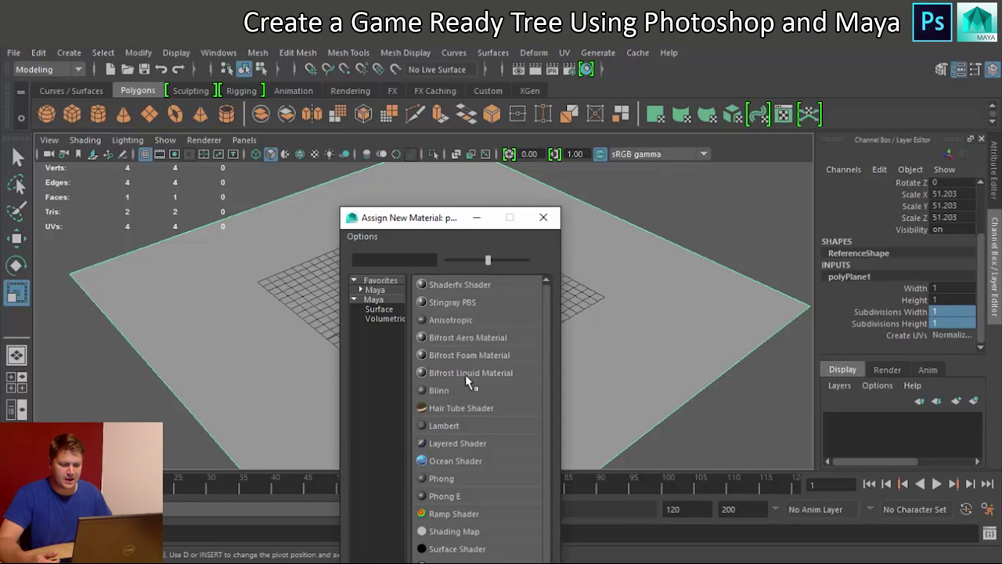
pyautogui.click(443, 425)
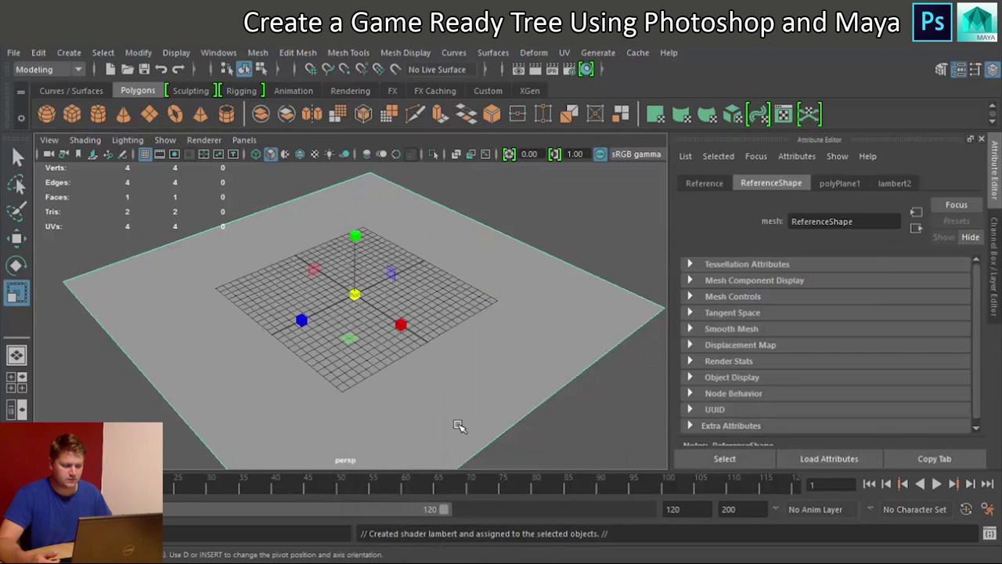
# Connect a File texture to the lambert2 colour and load Branches_Diffuse.tga from the Pine Tree Textures folder on the Desktop
pyautogui.click(894, 183)
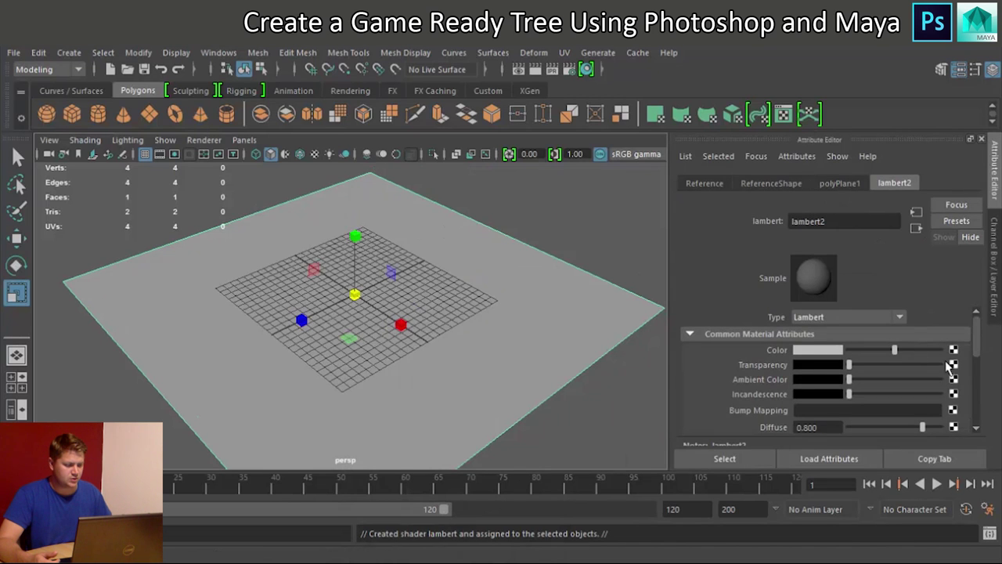
pyautogui.click(953, 351)
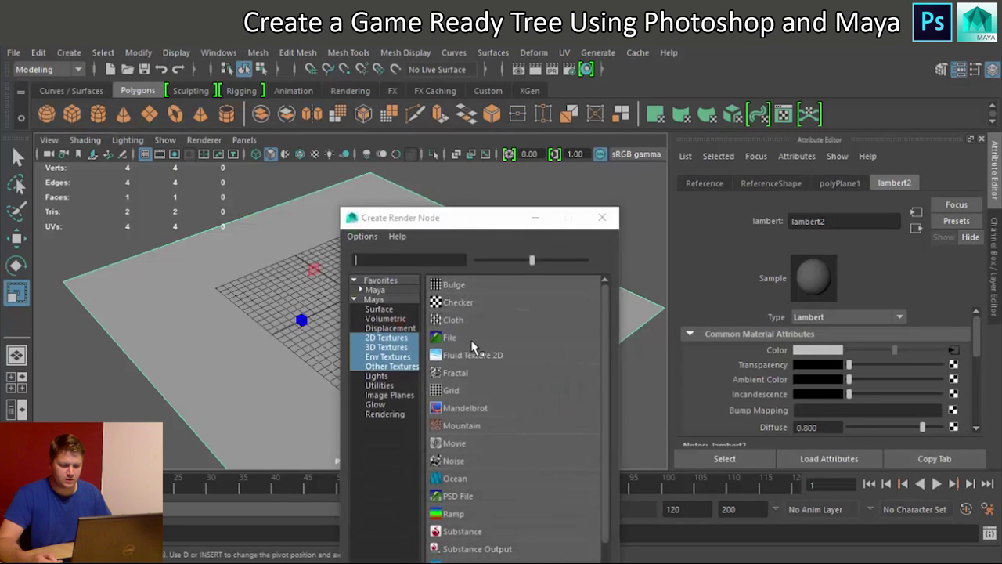
pyautogui.click(487, 341)
pyautogui.click(956, 384)
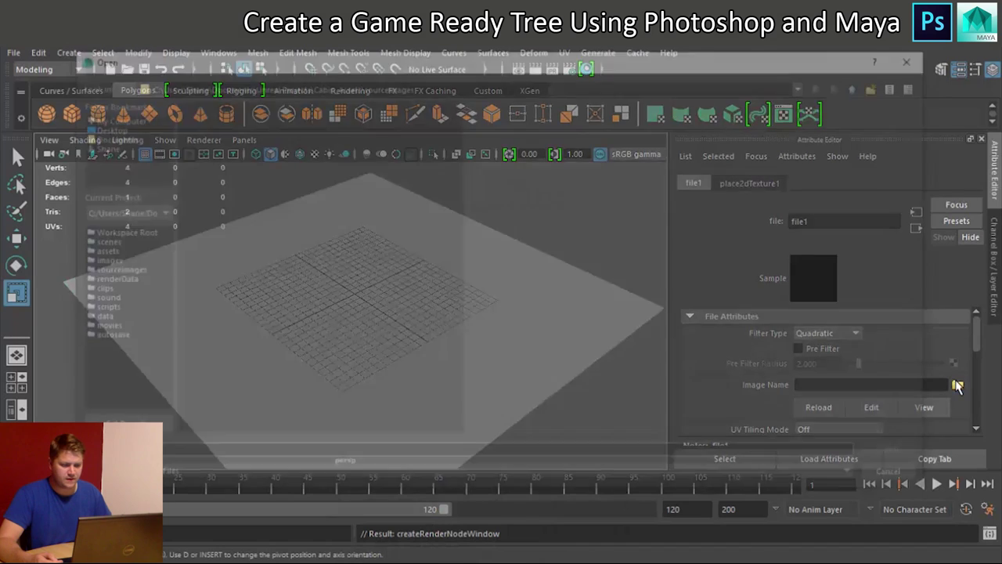
pyautogui.click(98, 127)
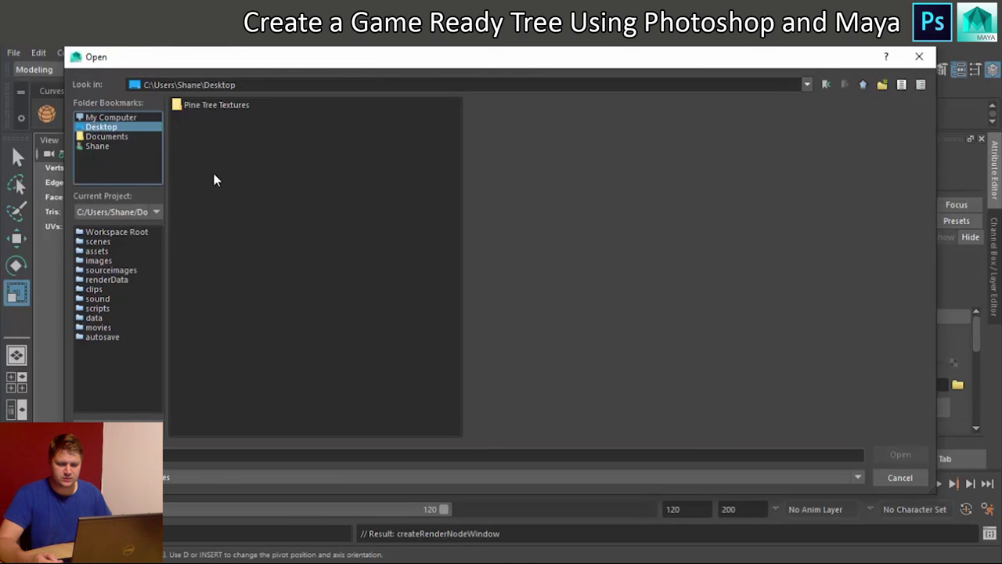
pyautogui.doubleClick(222, 107)
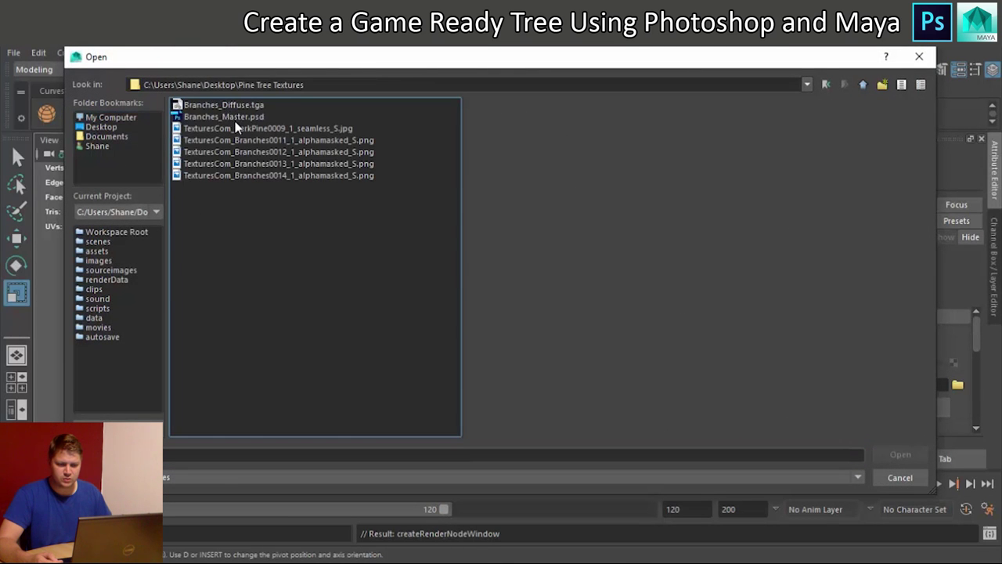
pyautogui.click(235, 105)
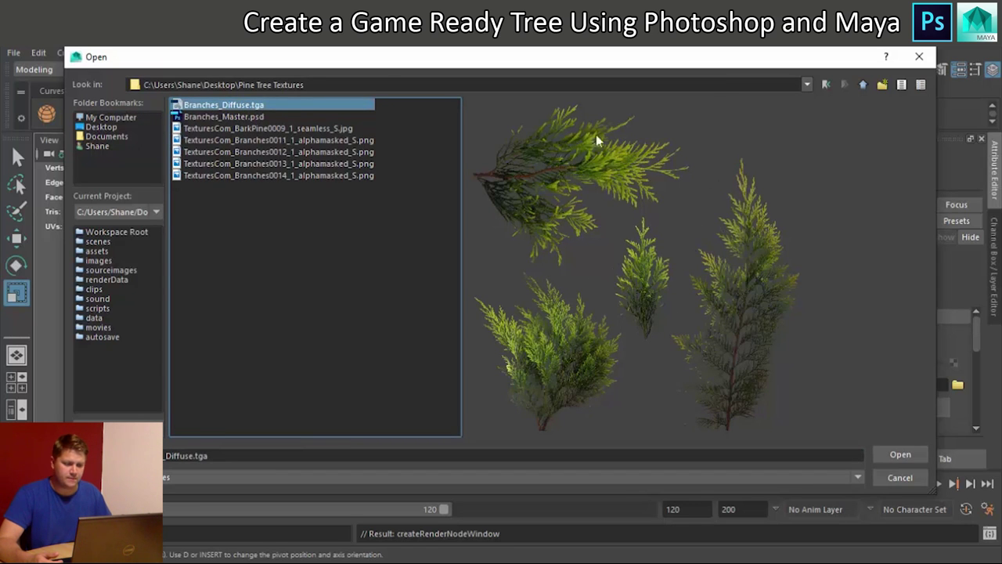
pyautogui.click(898, 456)
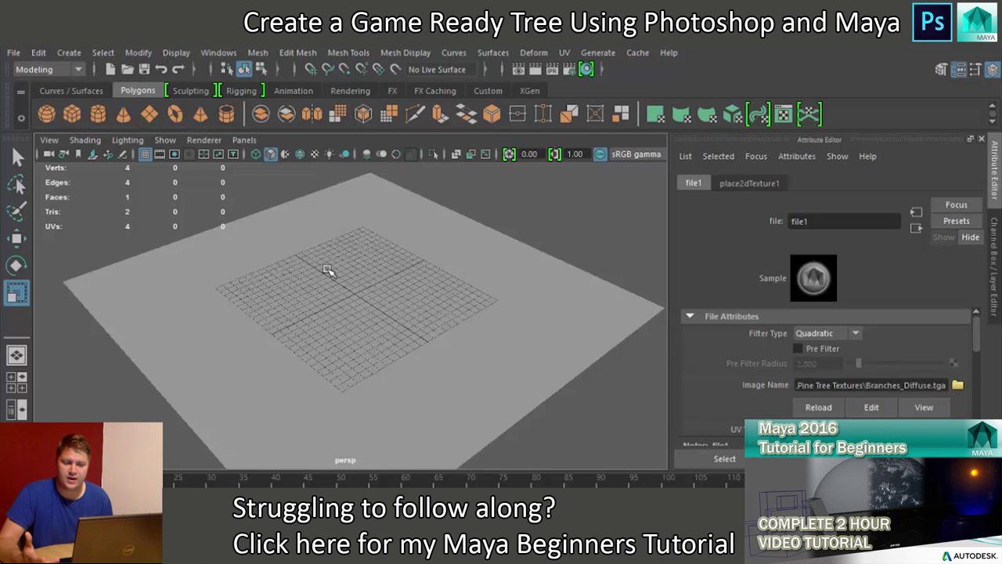
# Turn on textured shading in the perspective view and look at the branches from above
pyautogui.click(312, 155)
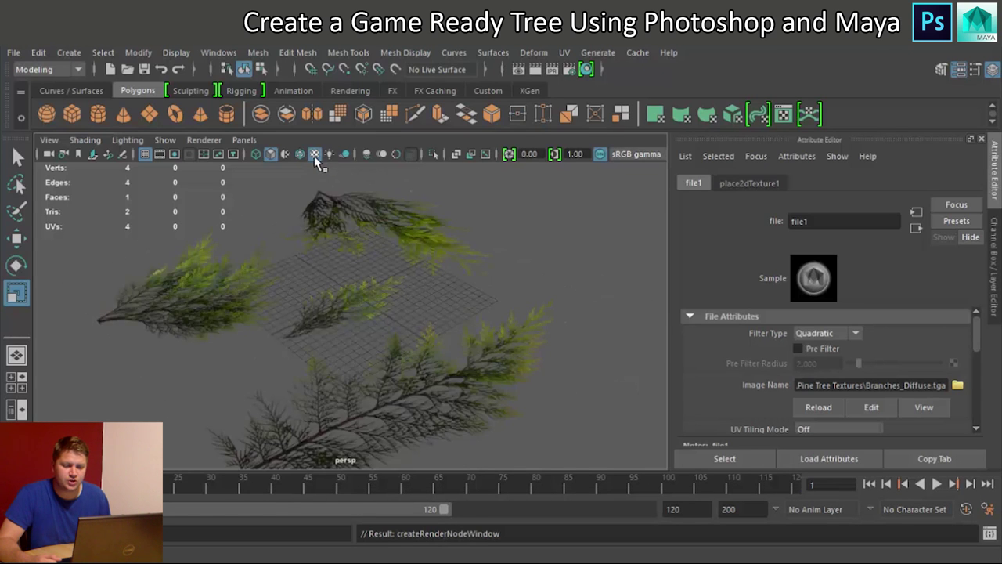
pyautogui.click(313, 154)
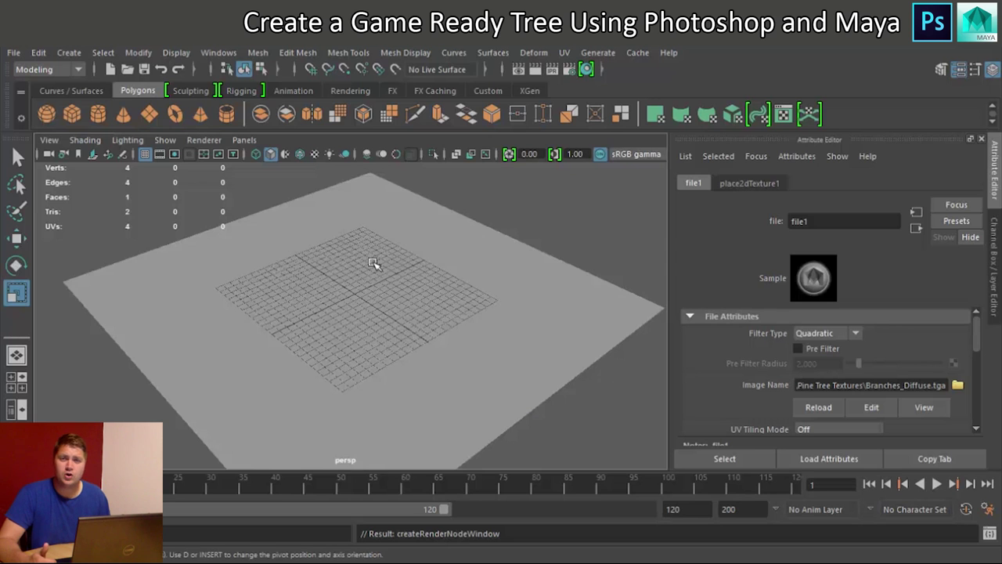
pyautogui.press('6')
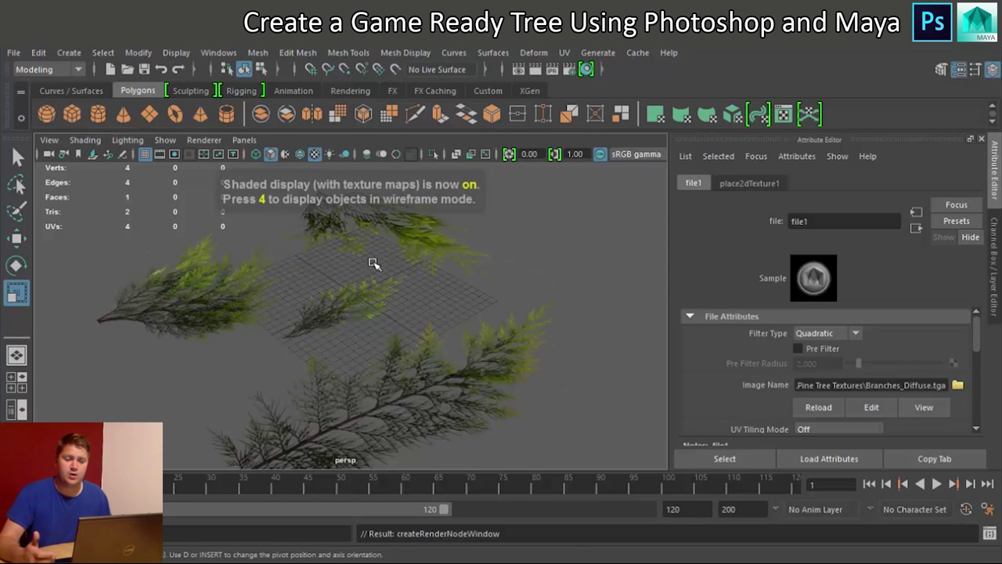
pyautogui.moveTo(407, 264)
pyautogui.keyDown('alt'); pyautogui.mouseDown()
pyautogui.moveTo(258, 264)
pyautogui.moveTo(329, 282)
pyautogui.moveTo(327, 297)
pyautogui.mouseUp(); pyautogui.keyUp('alt')
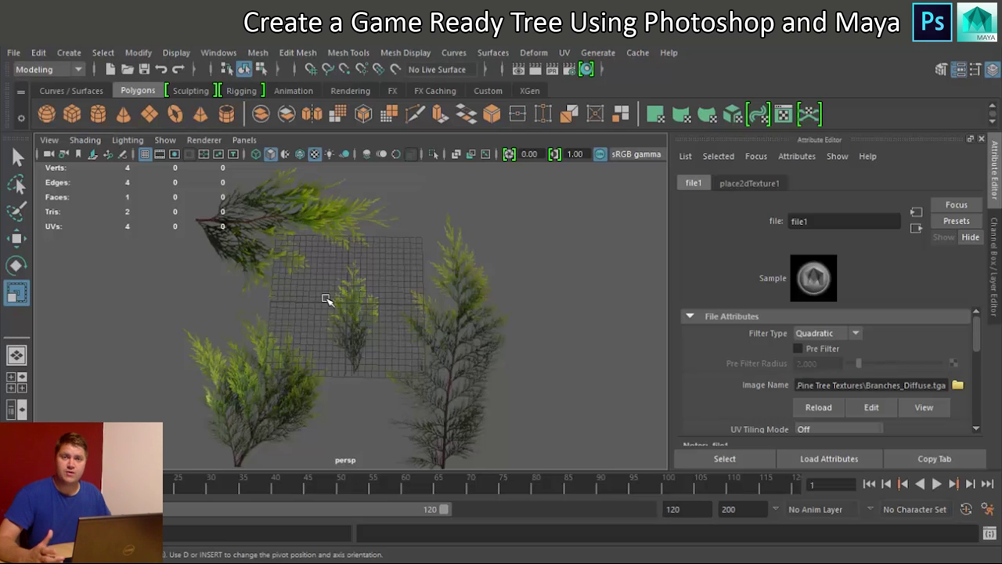
pyautogui.scroll(-4, 327, 299)
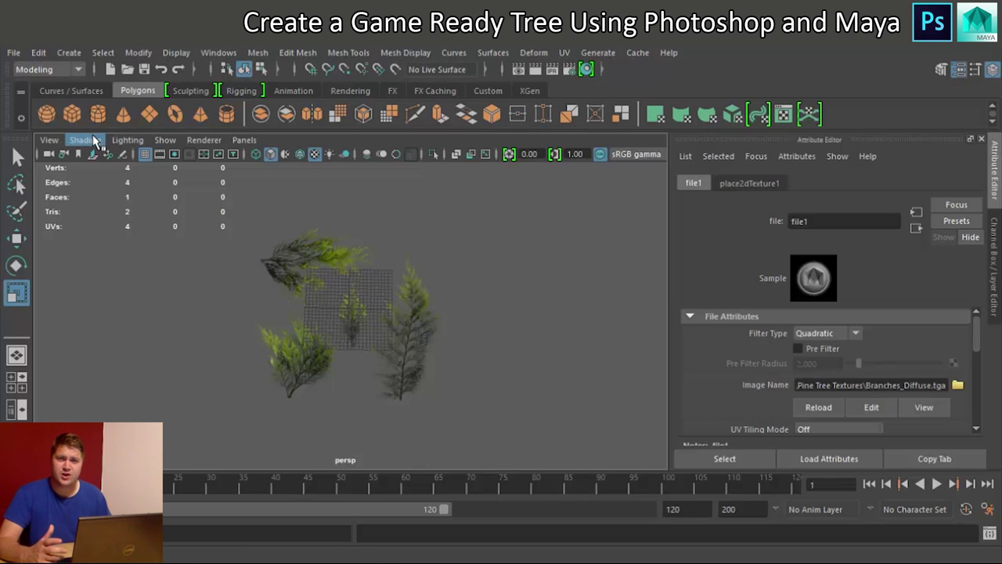
pyautogui.scroll(5, 463, 252)
pyautogui.scroll(-2, 463, 266)
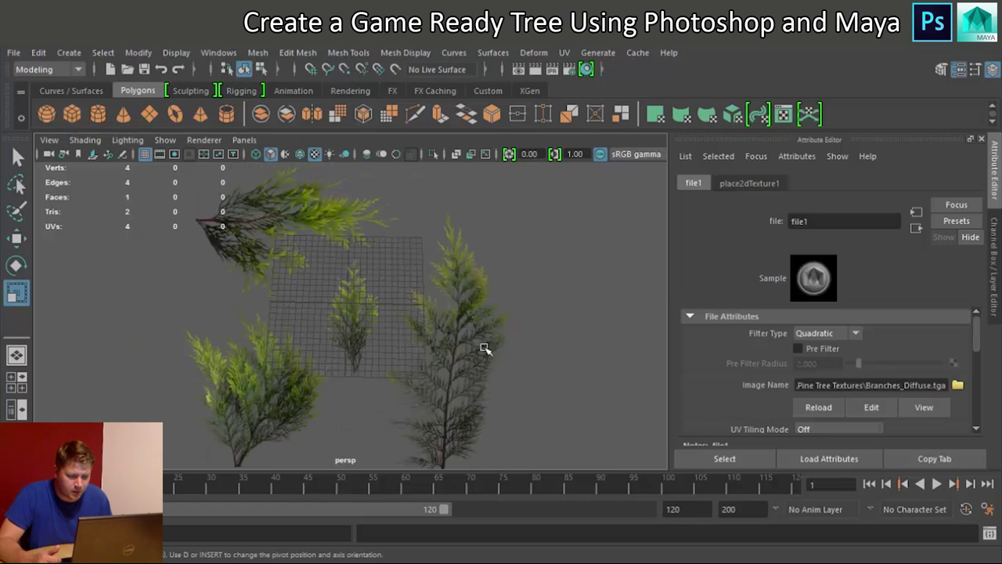
# Create a second polygon plane, scale it uniformly to about 18.4 and move it over the tall branch, about X 15.9, Z 10.5
pyautogui.keyDown('alt'); pyautogui.moveTo(459, 380); pyautogui.dragTo(420, 351, button='middle'); pyautogui.keyUp('alt')
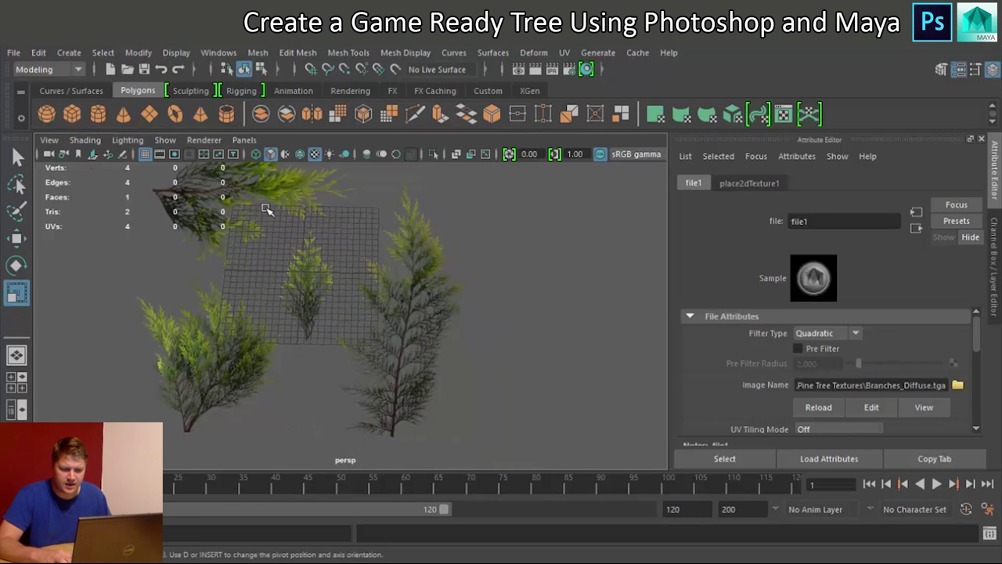
pyautogui.click(159, 124)
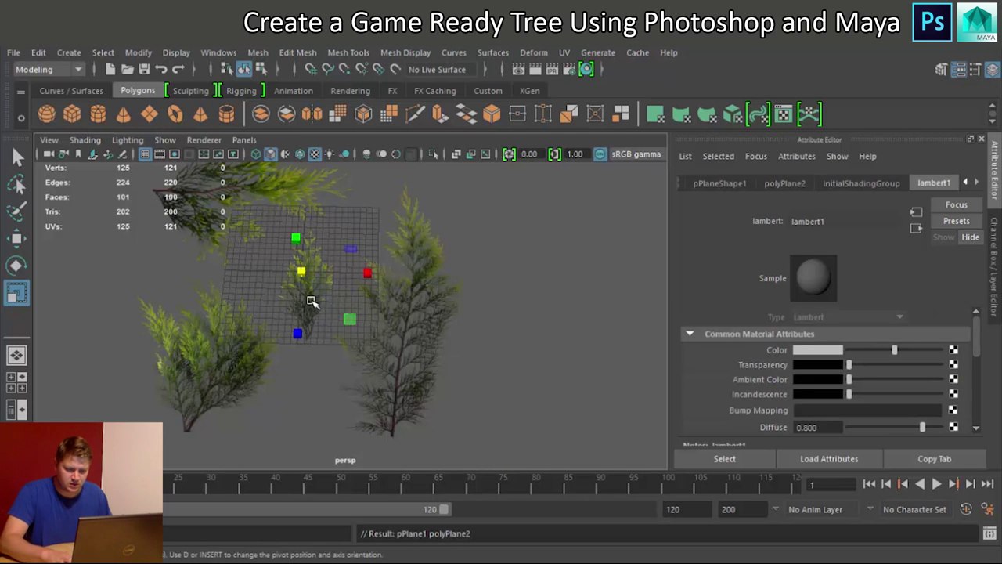
pyautogui.moveTo(301, 271); pyautogui.dragTo(474, 273)
pyautogui.press('w')
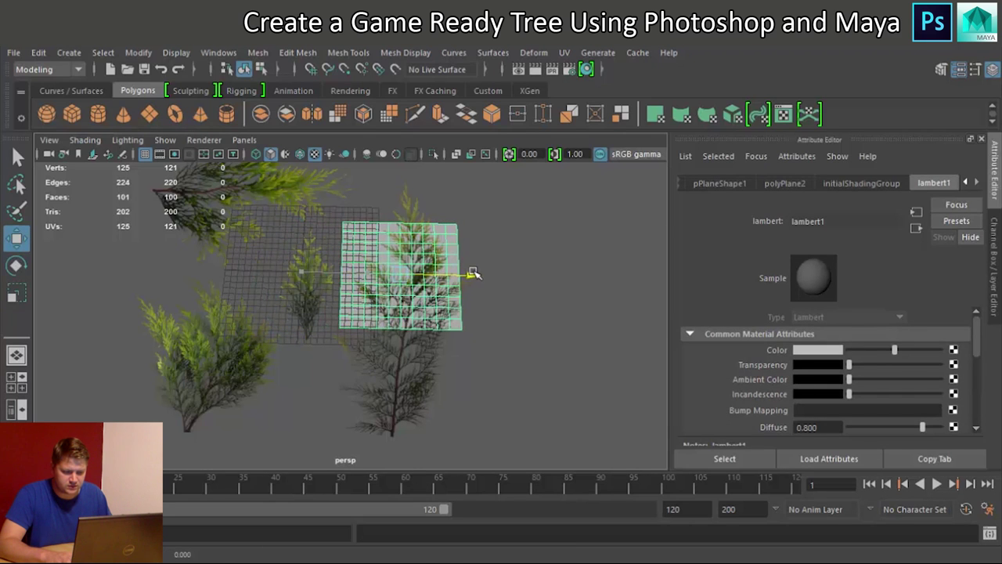
pyautogui.moveTo(404, 339); pyautogui.dragTo(398, 410)
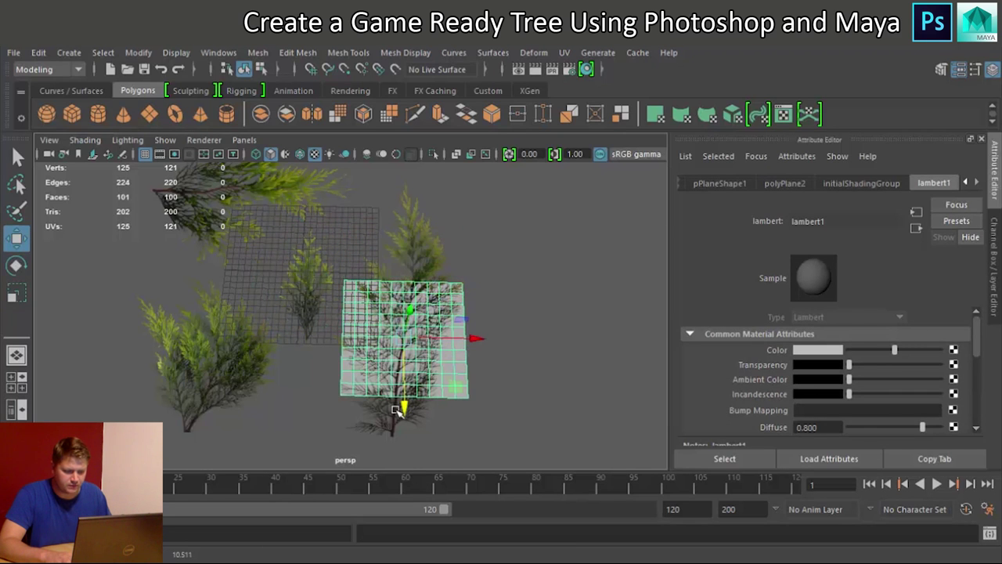
# Rename the new plane over the tall branch as Branch1
pyautogui.click(996, 249)
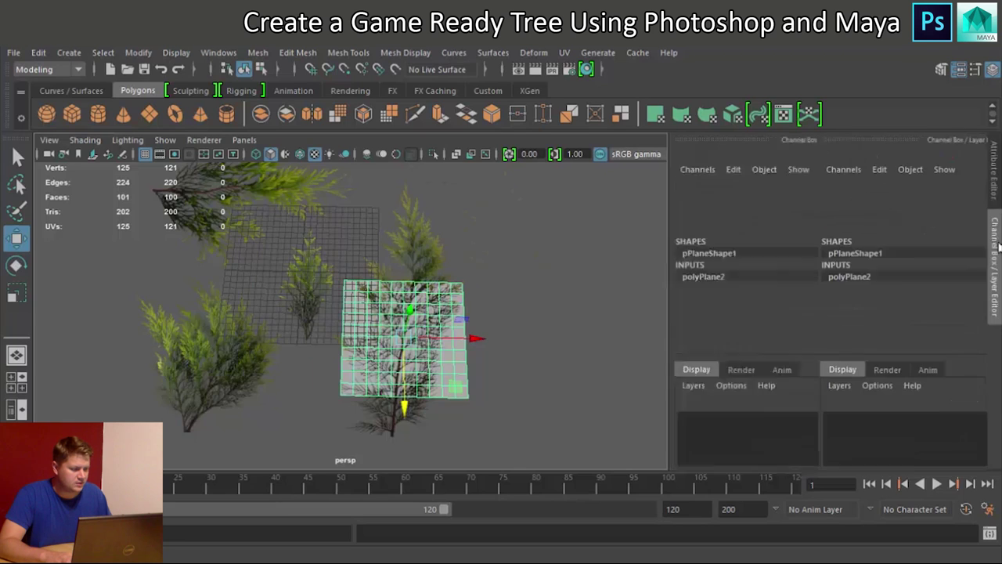
pyautogui.doubleClick(839, 185)
pyautogui.write('Branch1')
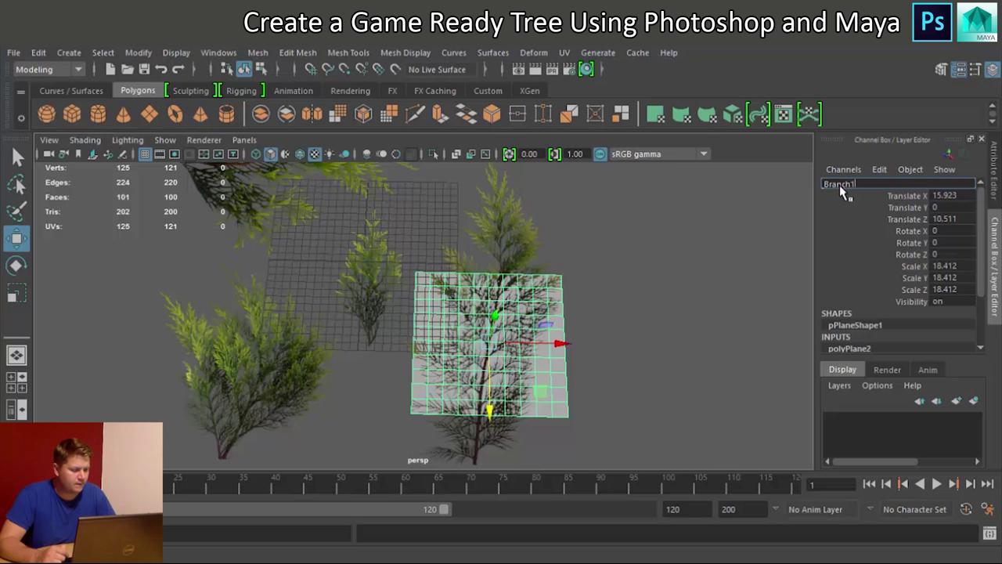
pyautogui.press('Return')
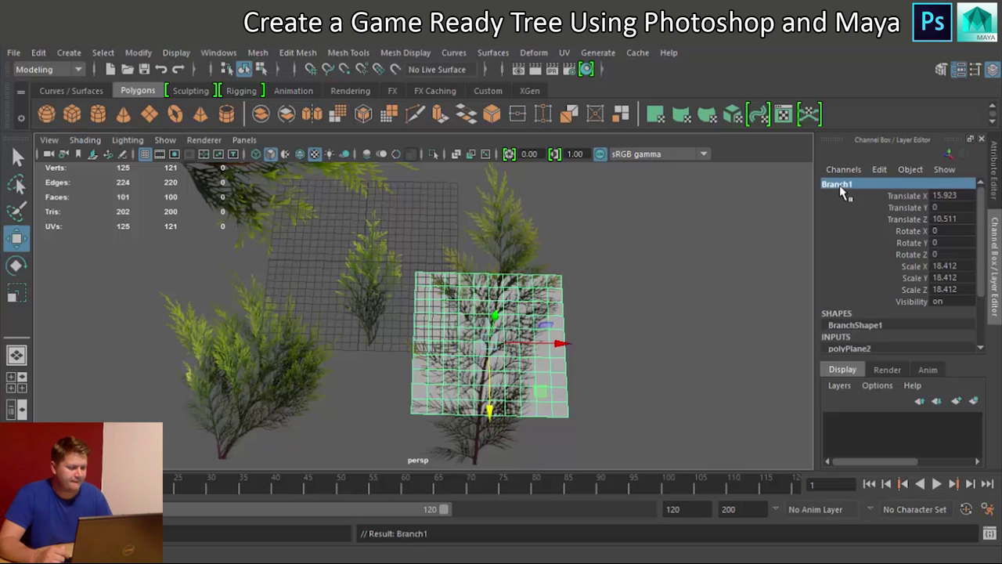
# Set the Branch1 plane's Subdivisions Width and Subdivisions Height to 1
pyautogui.scroll(-3, 924, 254)
pyautogui.moveTo(942, 313); pyautogui.dragTo(944, 330)
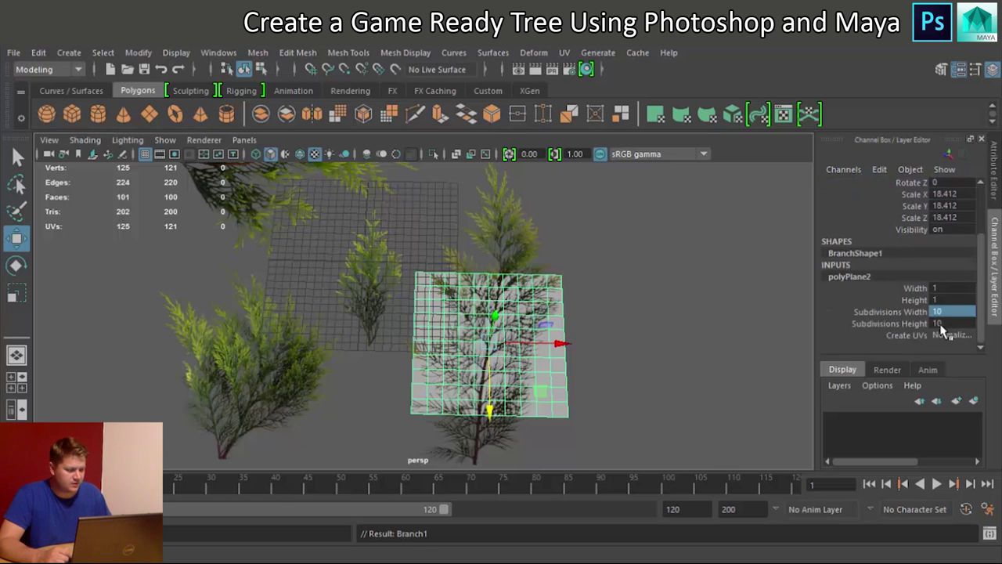
pyautogui.write('1')
pyautogui.press('Return')
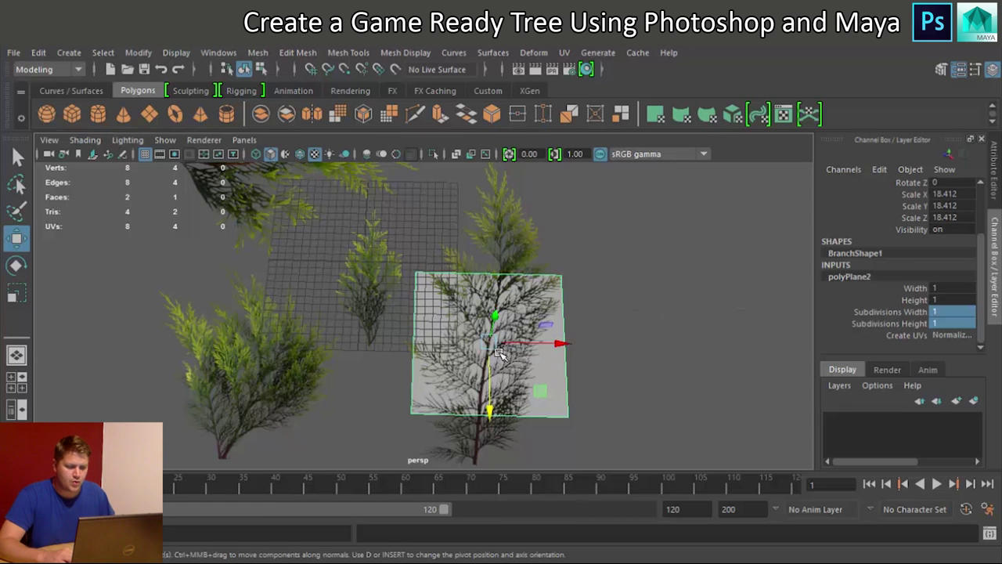
# Switch to a full-size top view with textured shading on and the grid hidden, framed on the Branch1 plane
pyautogui.press('space')
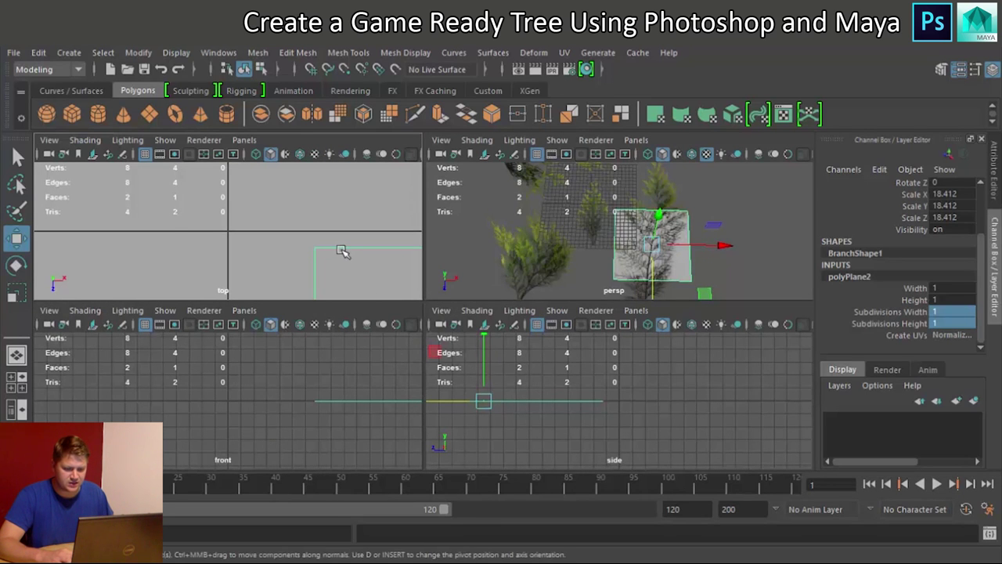
pyautogui.press('space')
pyautogui.press('a')
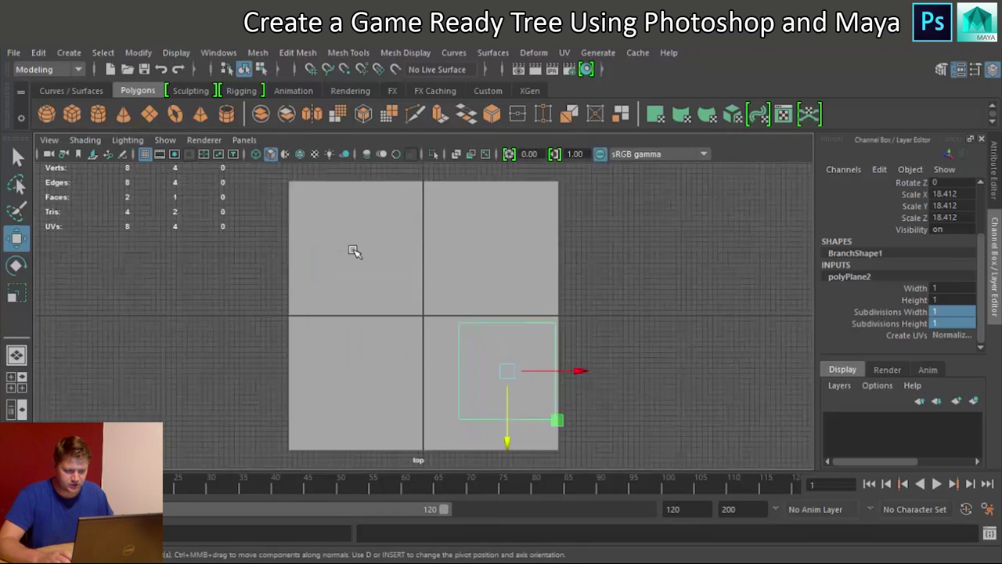
pyautogui.press('6')
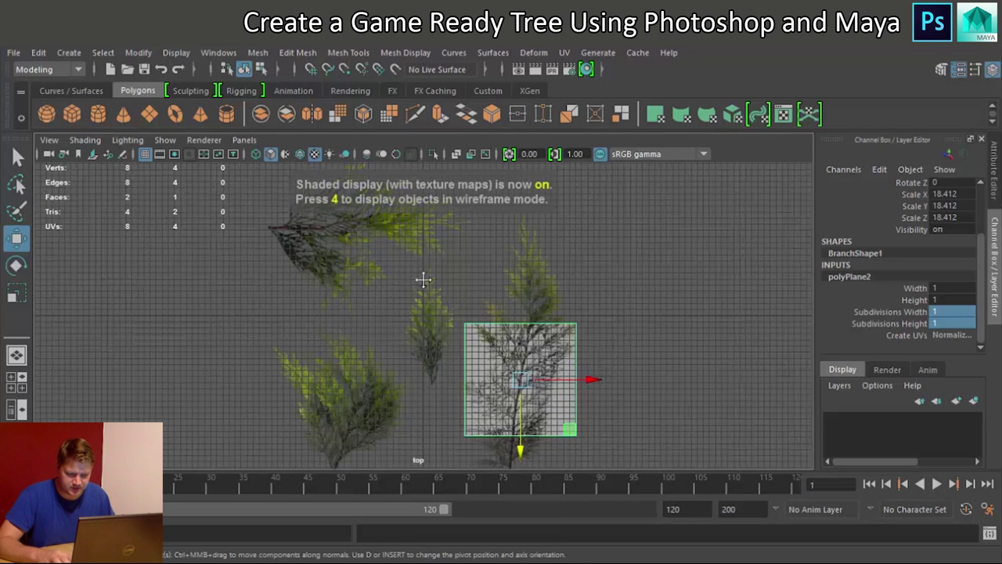
pyautogui.keyDown('alt'); pyautogui.moveTo(421, 280); pyautogui.dragTo(313, 240, button='middle'); pyautogui.keyUp('alt')
pyautogui.click(145, 154)
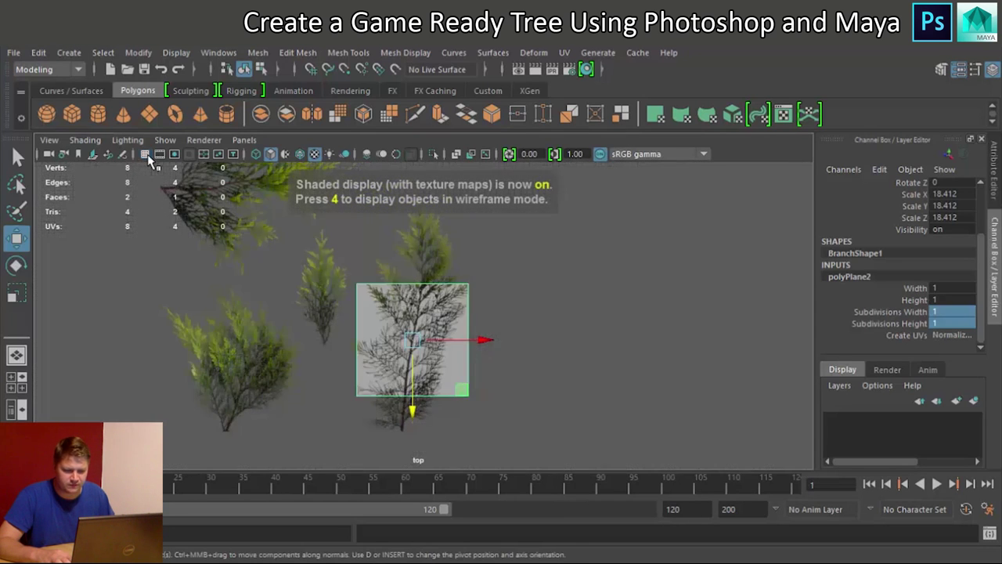
pyautogui.scroll(1, 397, 271)
pyautogui.scroll(1, 398, 272)
pyautogui.keyDown('alt'); pyautogui.moveTo(404, 280); pyautogui.dragTo(420, 257, button='middle'); pyautogui.keyUp('alt')
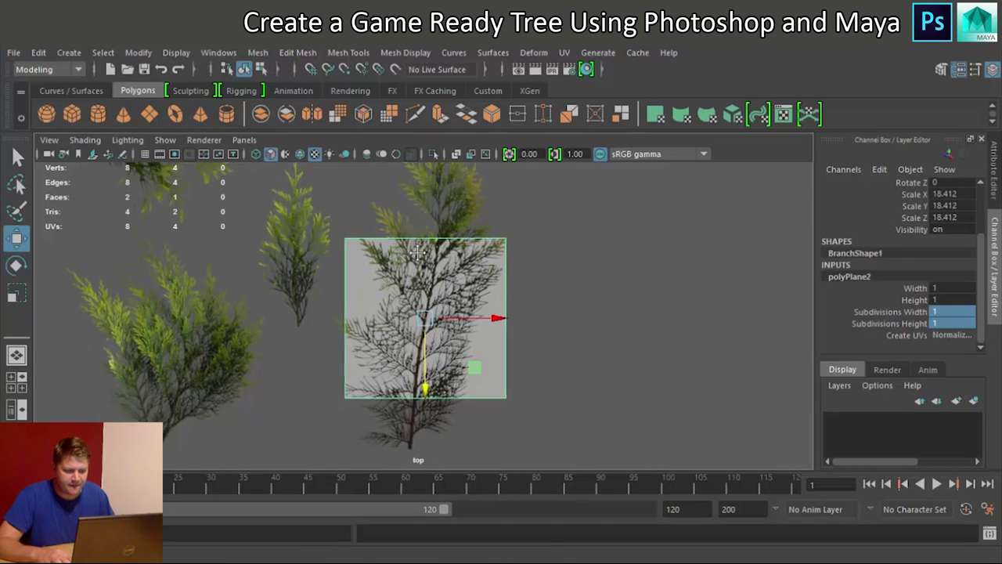
pyautogui.scroll(1, 420, 256)
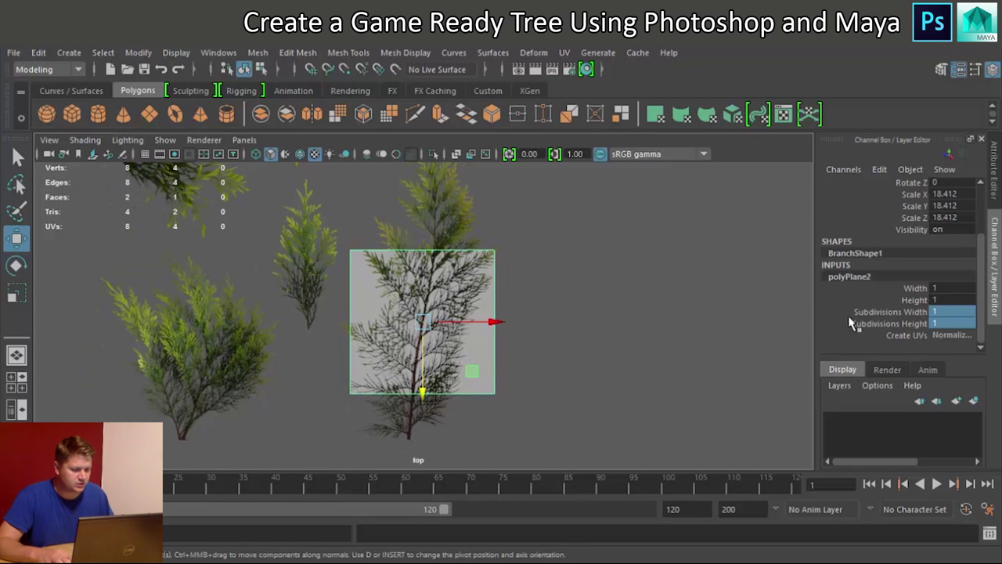
# Select the Reference plane and create a display layer from it
pyautogui.click(720, 329)
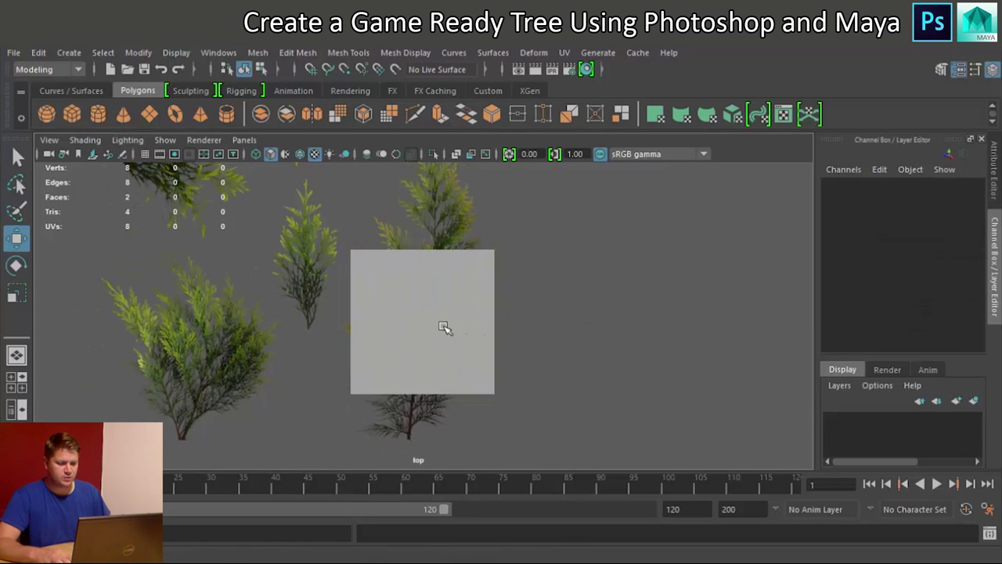
pyautogui.click(446, 329)
pyautogui.click(536, 354)
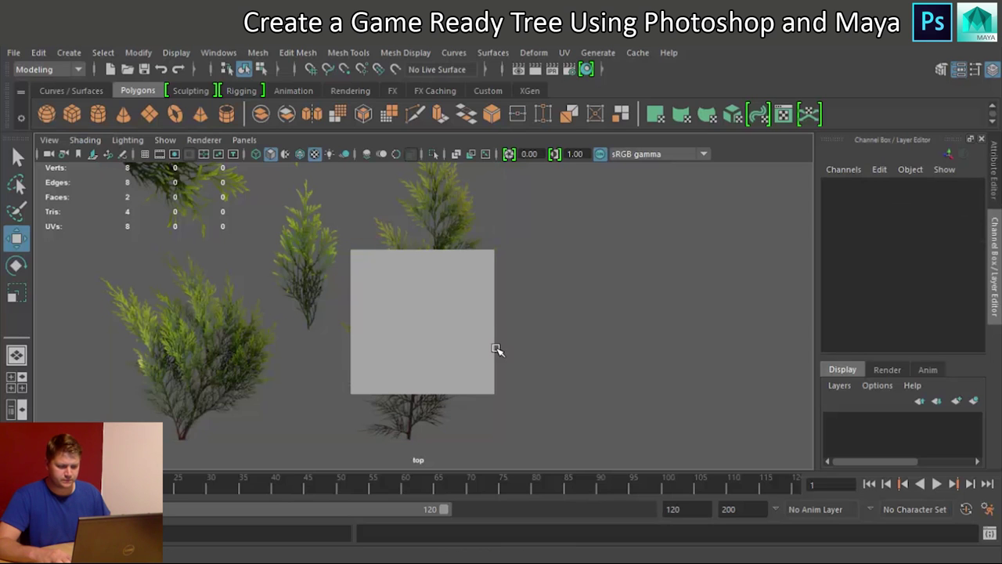
pyautogui.click(462, 224)
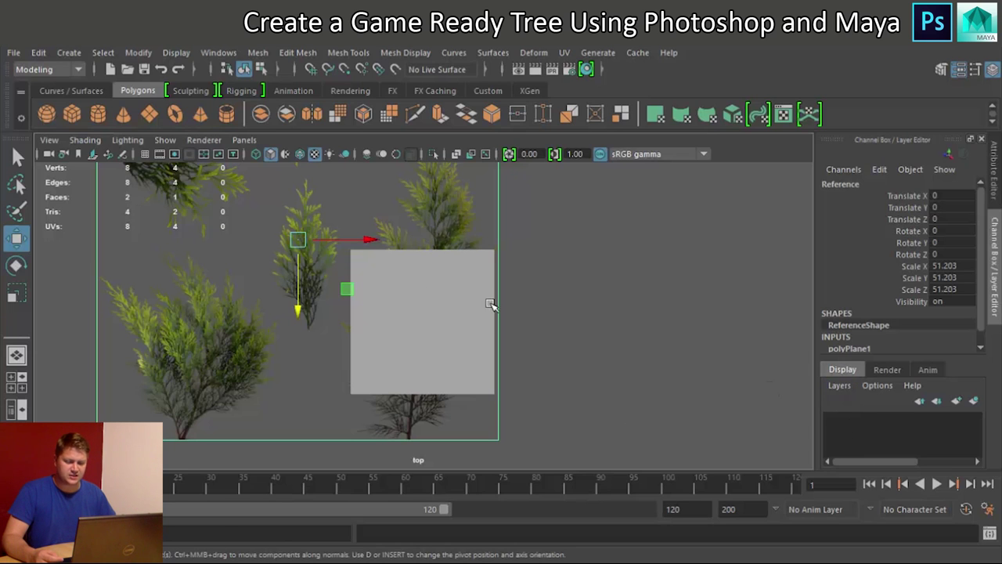
pyautogui.click(839, 386)
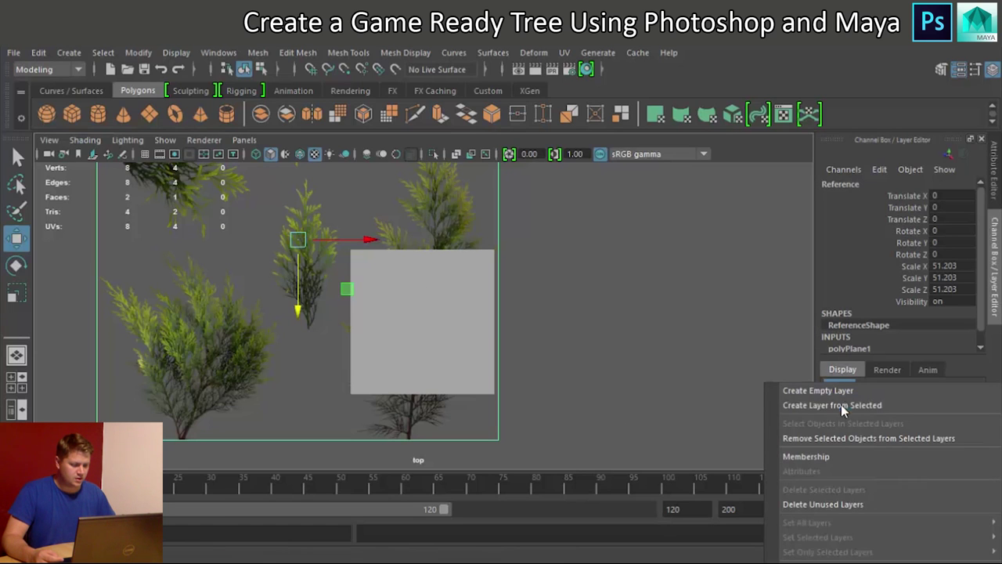
pyautogui.click(846, 405)
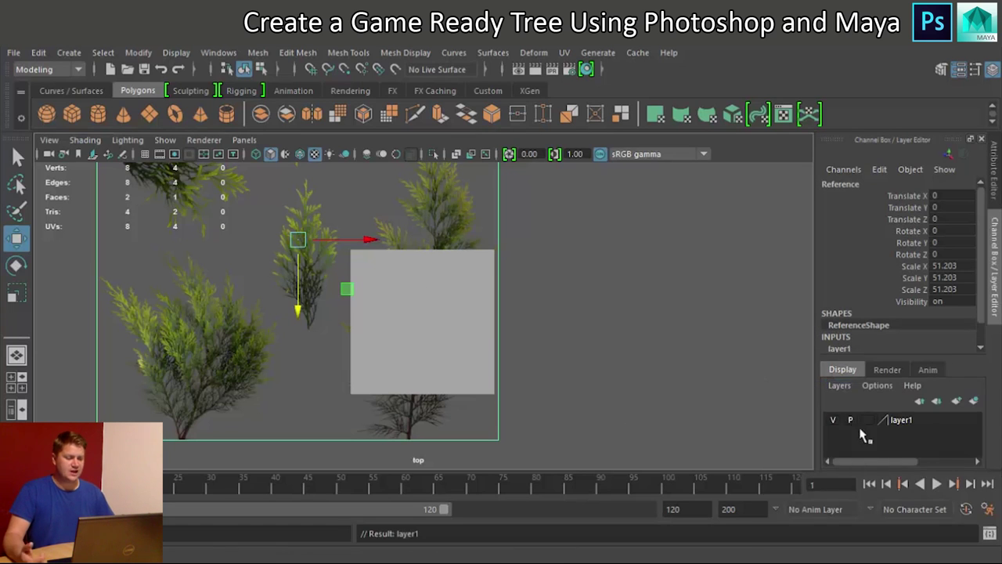
# Rename the new display layer as L_Reference and save the layer settings
pyautogui.doubleClick(901, 420)
pyautogui.press('BackSpace')
pyautogui.press('BackSpace')
pyautogui.press('BackSpace')
pyautogui.press('BackSpace')
pyautogui.press('BackSpace')
pyautogui.press('BackSpace')
pyautogui.write('l')
pyautogui.press('BackSpace')
pyautogui.write('L_R')
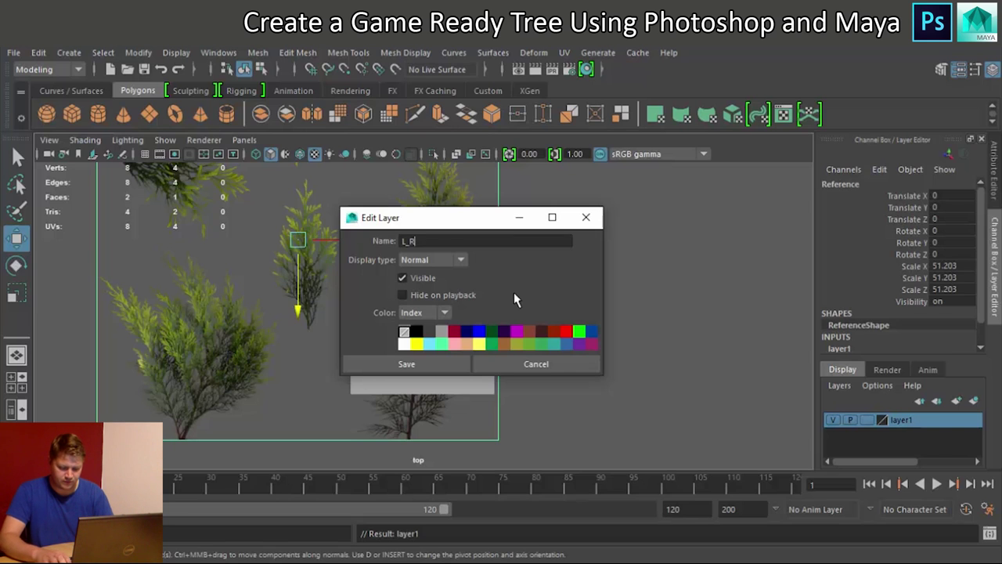
pyautogui.write('eference')
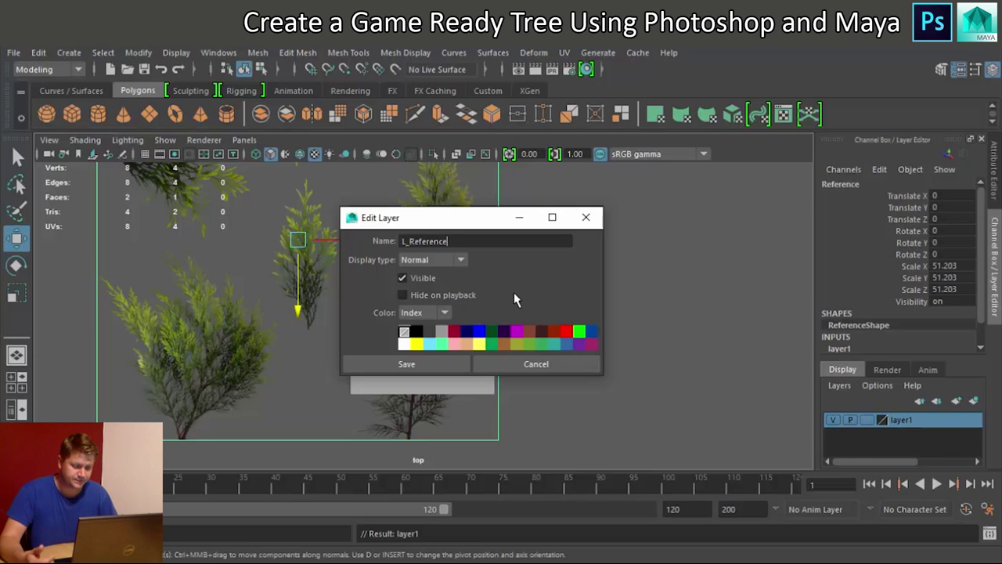
pyautogui.click(409, 364)
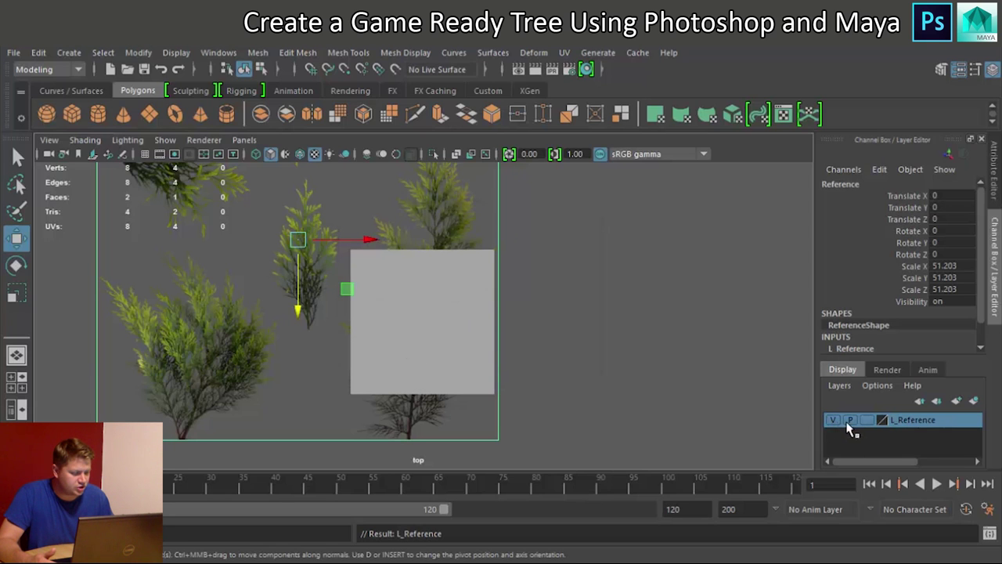
# Toggle the L_Reference layer's visibility off and on, and set its display type to Reference to lock the plane against selection
pyautogui.click(834, 421)
pyautogui.click(834, 421)
pyautogui.click(834, 421)
pyautogui.click(834, 422)
pyautogui.click(866, 421)
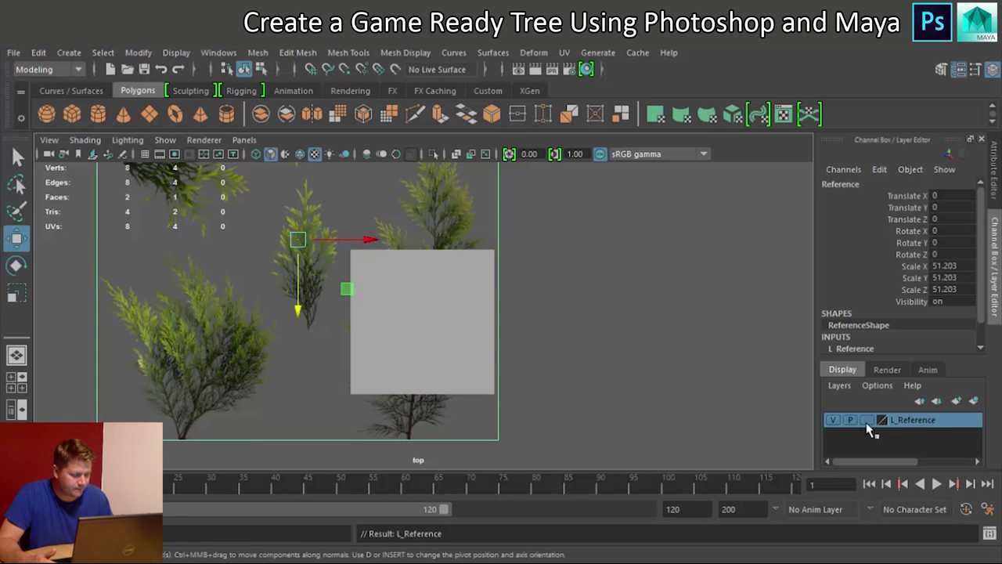
pyautogui.click(867, 420)
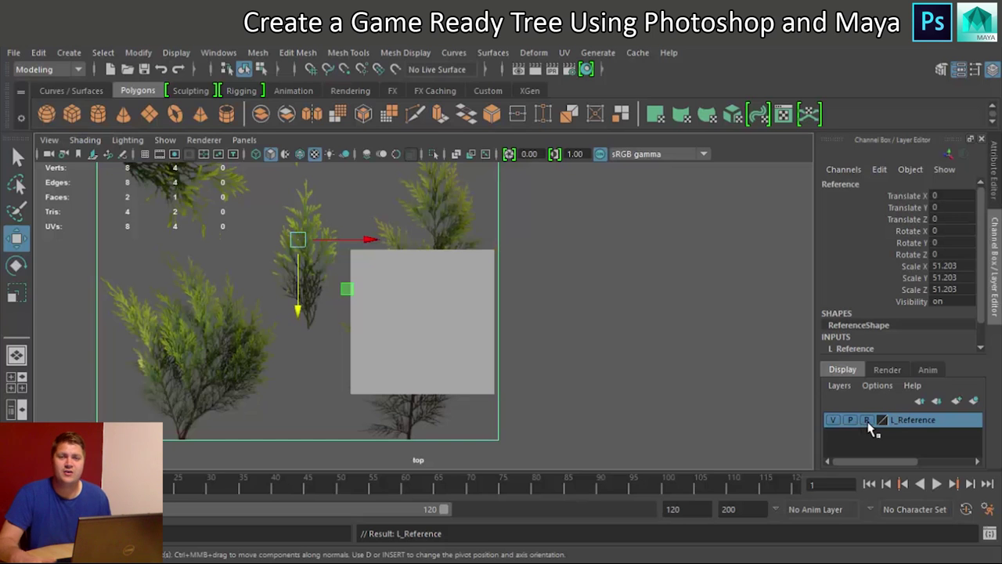
pyautogui.click(865, 420)
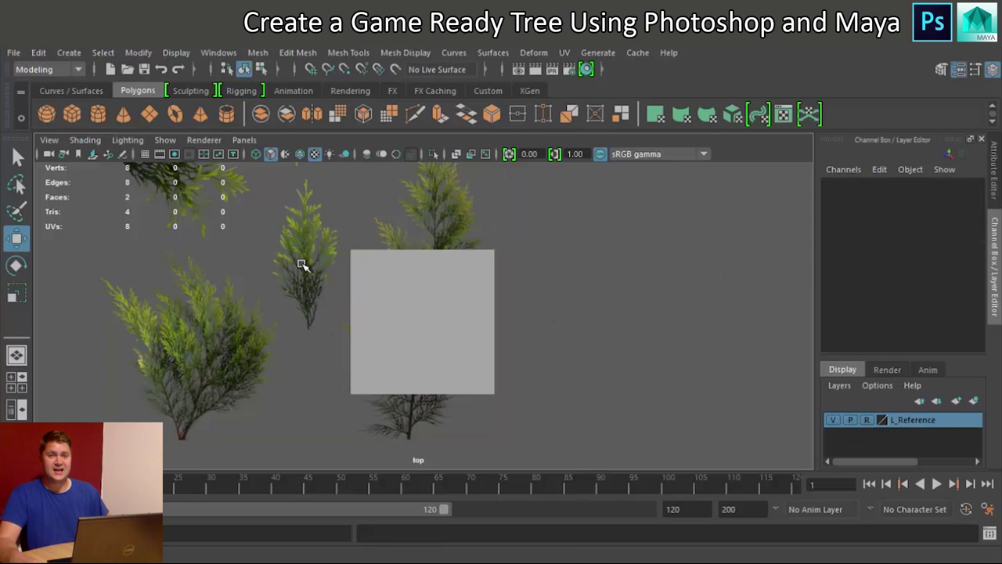
# Stretch the Branch1 plane over the full tall branch by moving its top vertices above the tip and its bottom vertices below the stem
pyautogui.click(440, 306)
pyautogui.scroll(1, 493, 320)
pyautogui.scroll(-2, 499, 319)
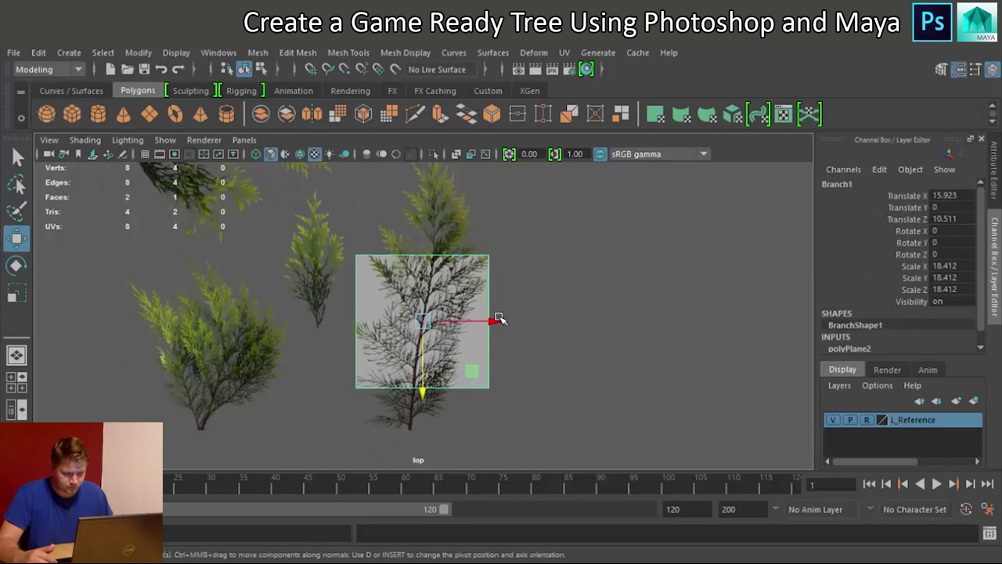
pyautogui.scroll(-1, 499, 319)
pyautogui.rightClick(397, 289)
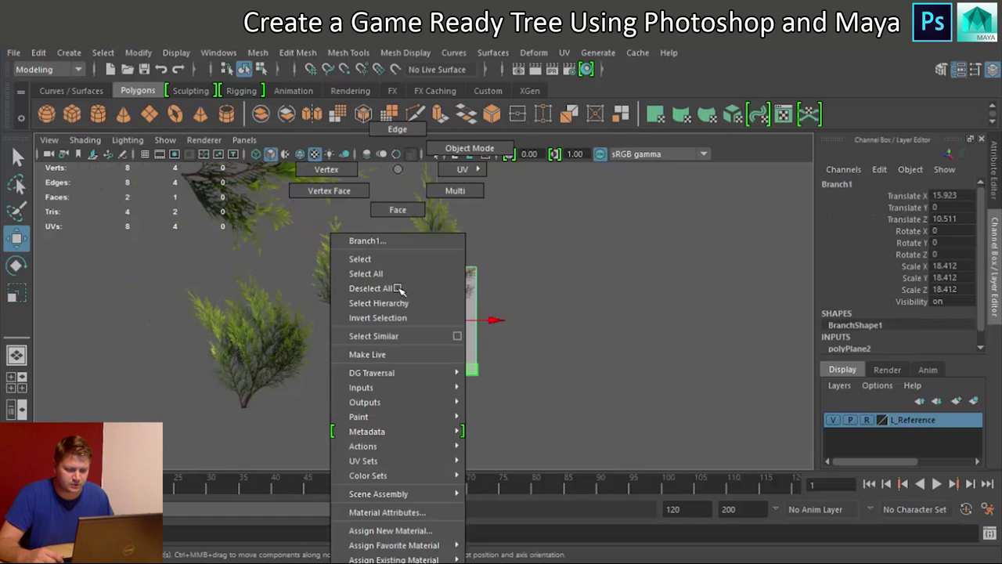
pyautogui.moveTo(398, 288); pyautogui.dragTo(356, 172, button='right')
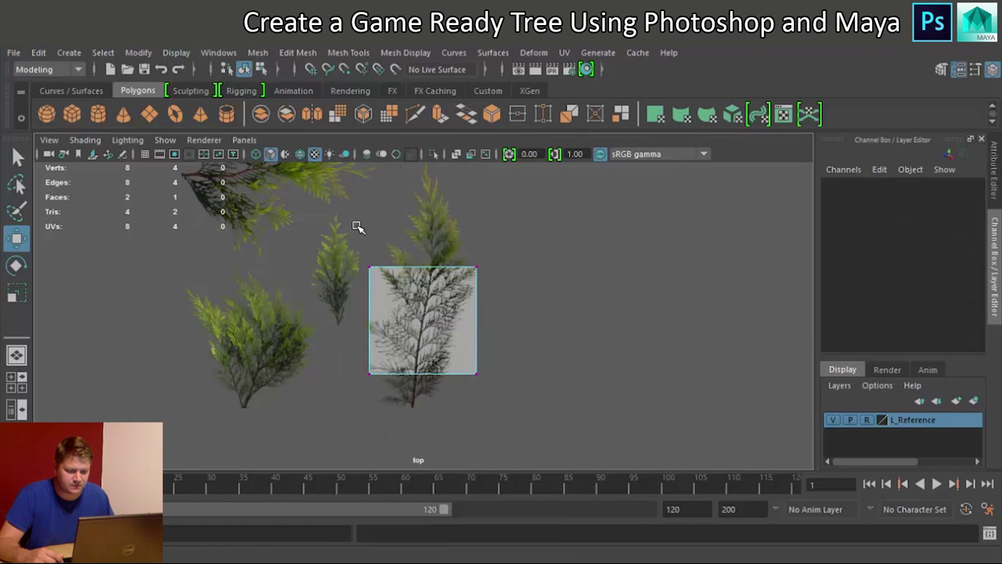
pyautogui.moveTo(503, 279); pyautogui.dragTo(356, 254)
pyautogui.moveTo(424, 337); pyautogui.dragTo(436, 232)
pyautogui.keyDown('alt'); pyautogui.moveTo(437, 232); pyautogui.dragTo(436, 265, button='middle'); pyautogui.keyUp('alt')
pyautogui.moveTo(338, 360); pyautogui.dragTo(483, 419)
pyautogui.moveTo(418, 412); pyautogui.dragTo(410, 447)
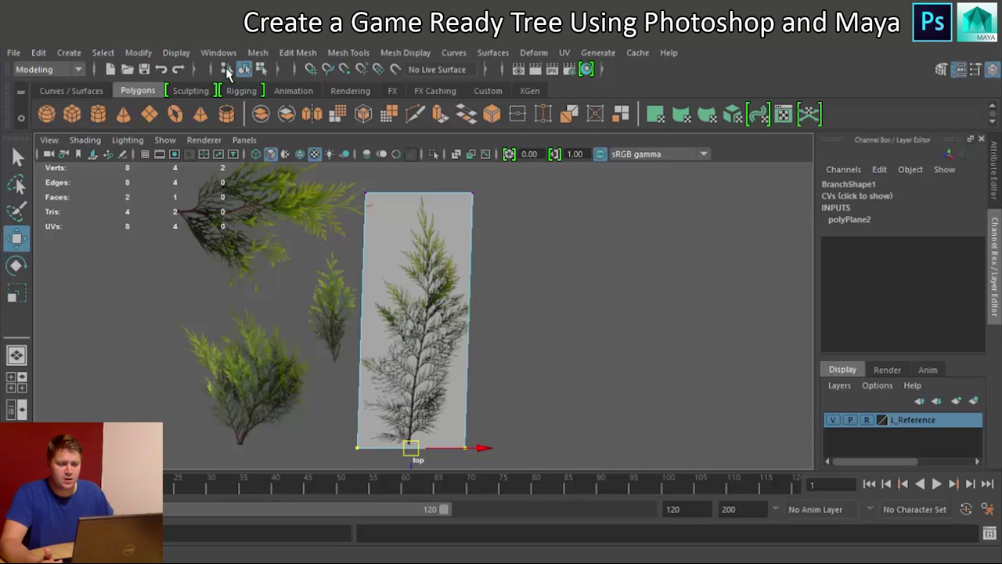
# Insert one lengthwise edge loop along the stem and one crosswise edge loop near the middle of the Branch1 plane with Multi-Cut
pyautogui.click(347, 53)
pyautogui.click(347, 53)
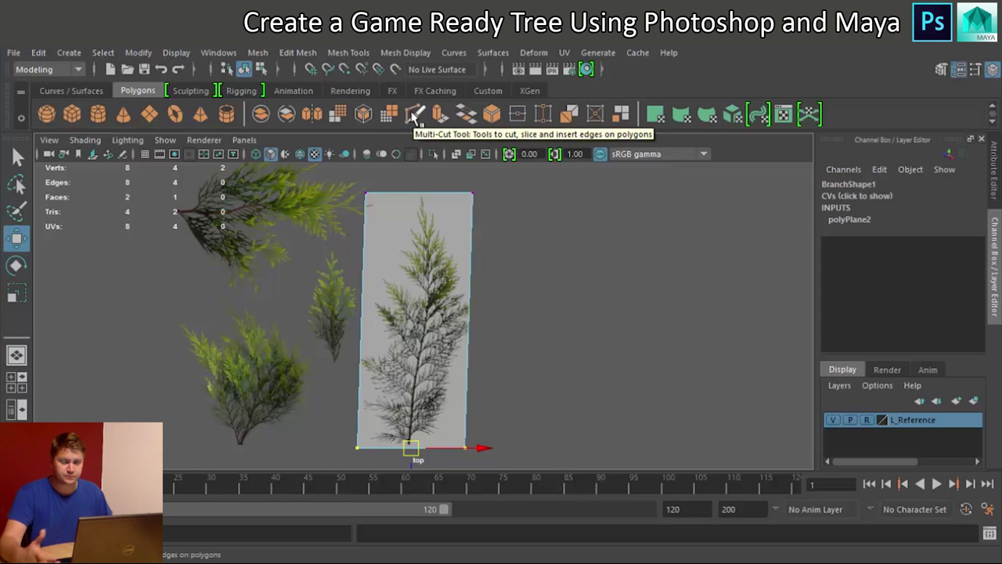
pyautogui.click(415, 116)
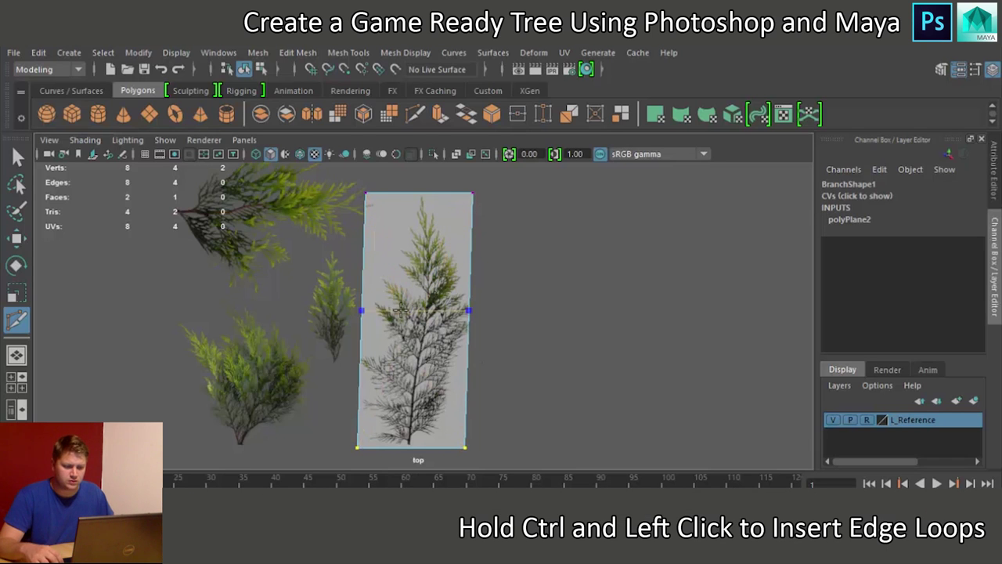
pyautogui.keyDown('ctrl'); pyautogui.click(425, 208); pyautogui.keyUp('ctrl')
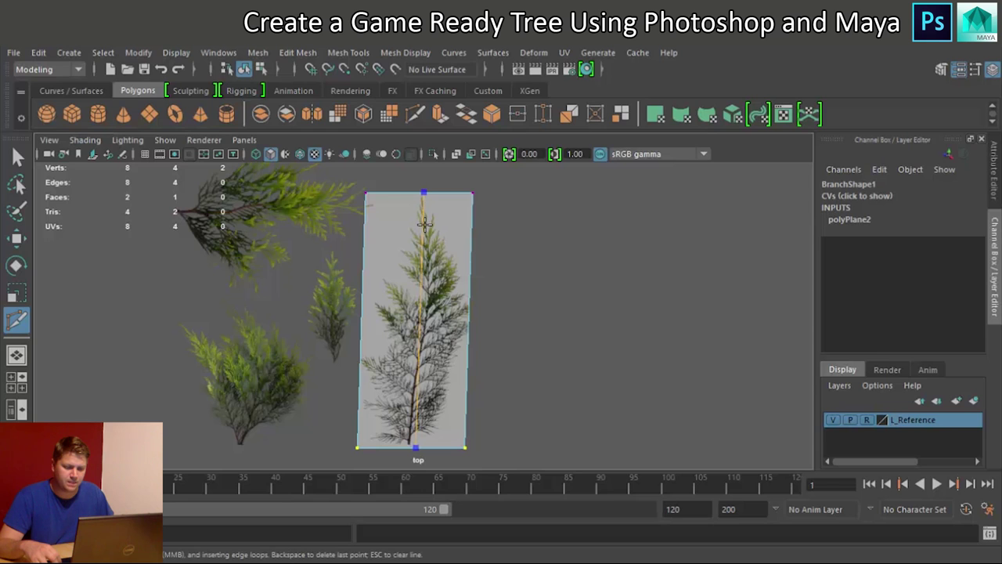
pyautogui.keyDown('ctrl'); pyautogui.click(421, 298); pyautogui.keyUp('ctrl')
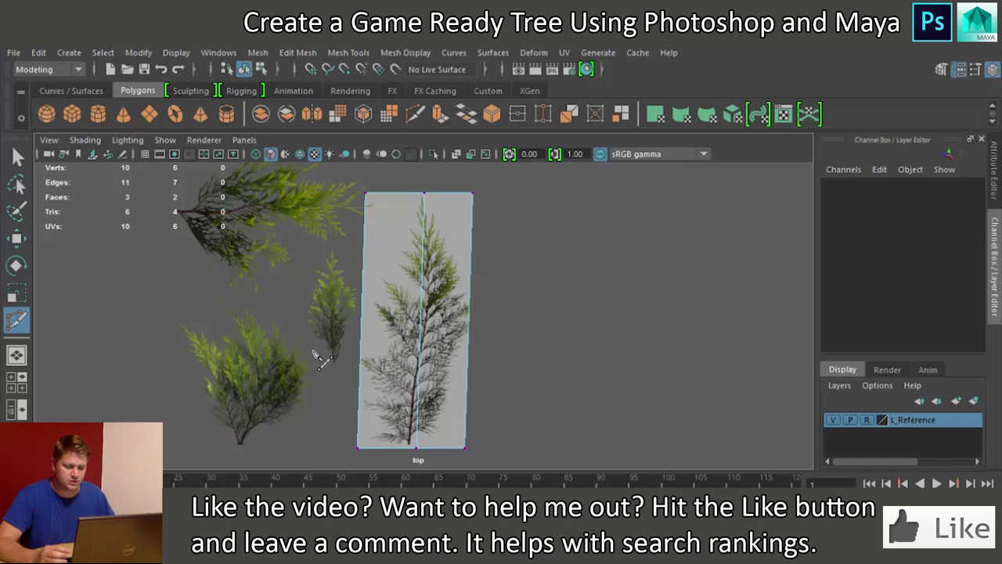
pyautogui.click(366, 296)
pyautogui.keyDown('ctrl'); pyautogui.click(372, 303); pyautogui.keyUp('ctrl')
pyautogui.keyDown('ctrl'); pyautogui.moveTo(372, 302); pyautogui.dragTo(372, 310); pyautogui.keyUp('ctrl')
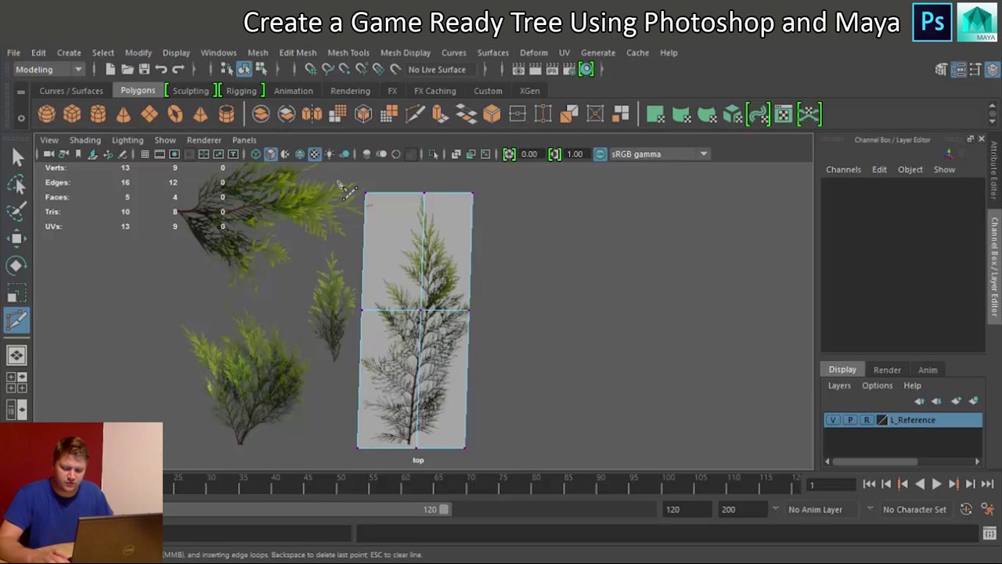
# Move the three bottom vertices of the Branch1 plane to fit closely around the base of the tall branch
pyautogui.press('w')
pyautogui.click(374, 212)
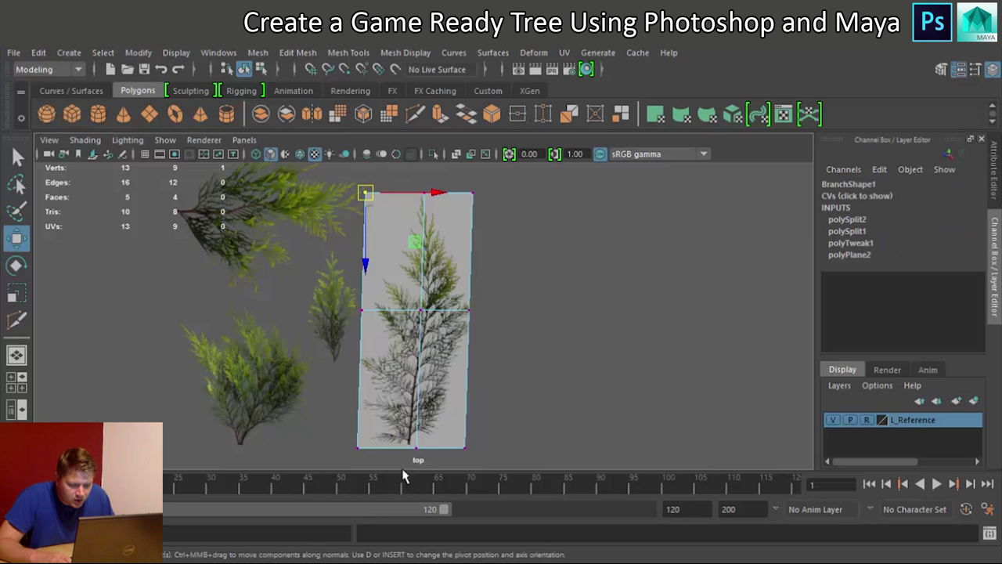
pyautogui.scroll(5, 431, 443)
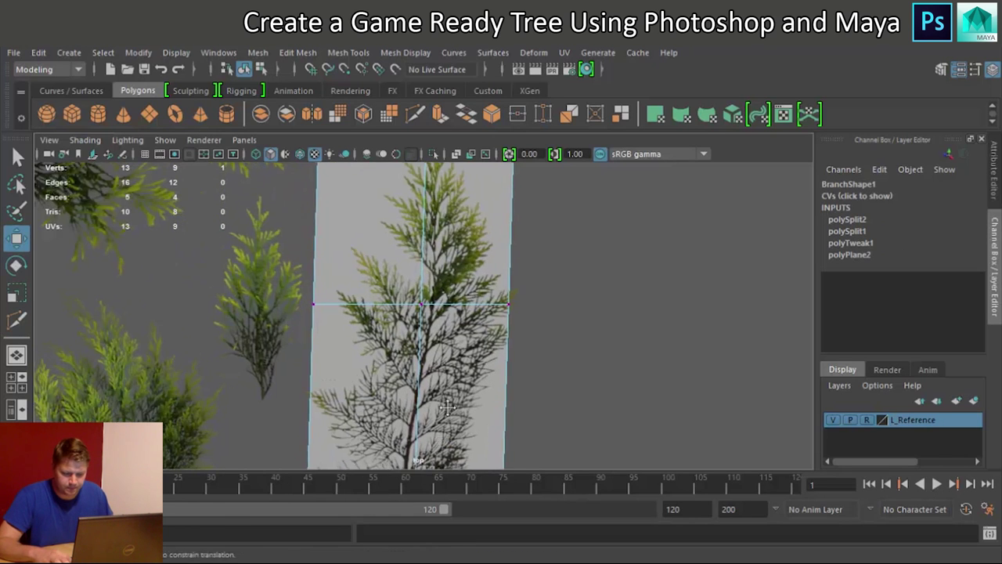
pyautogui.keyDown('alt'); pyautogui.moveTo(446, 405); pyautogui.dragTo(493, 331, button='middle'); pyautogui.keyUp('alt')
pyautogui.moveTo(458, 347); pyautogui.dragTo(443, 345)
pyautogui.moveTo(317, 327); pyautogui.dragTo(362, 338)
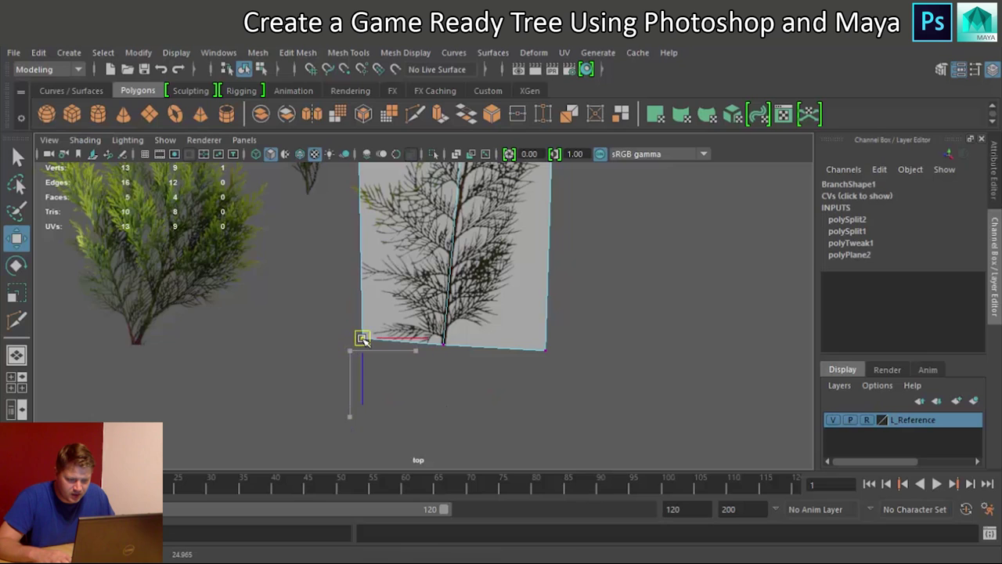
pyautogui.moveTo(507, 332); pyautogui.dragTo(522, 313)
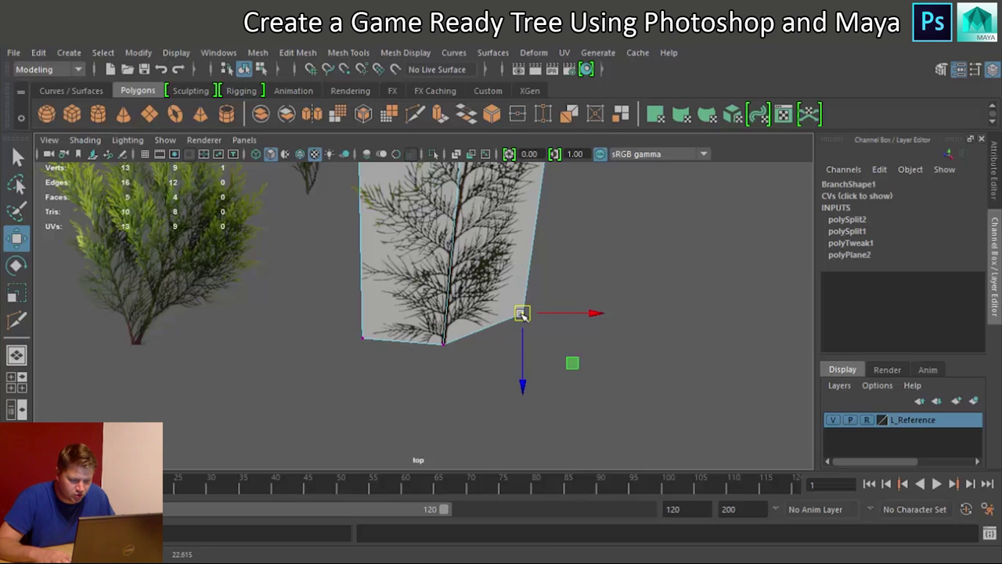
# Lower the Branch1 plane's left middle vertex to the widest twigs and pull the upper-left corner vertex in toward the tip
pyautogui.scroll(3, 462, 342)
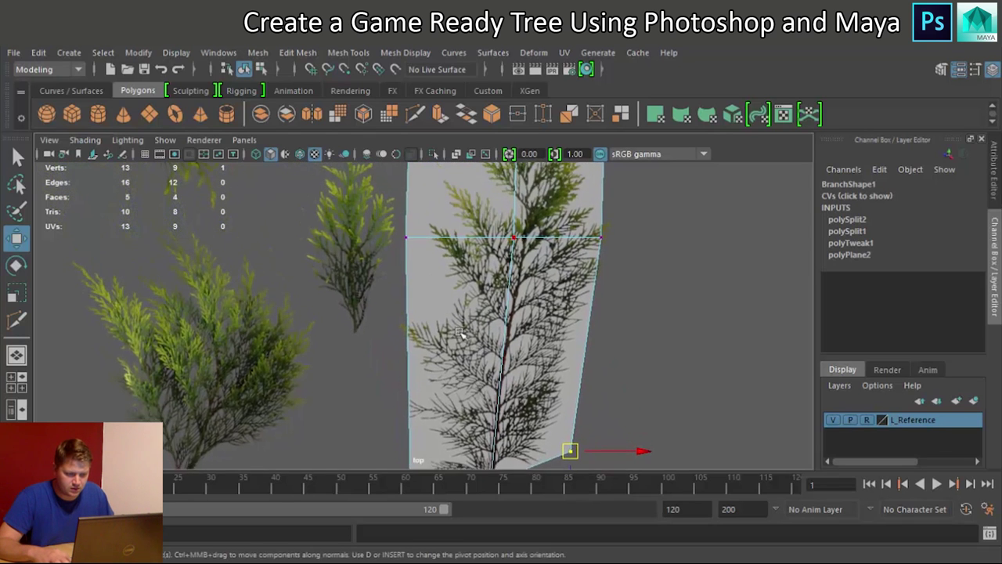
pyautogui.scroll(-1, 462, 342)
pyautogui.click(407, 245)
pyautogui.moveTo(407, 245); pyautogui.dragTo(395, 318)
pyautogui.keyDown('alt'); pyautogui.moveTo(411, 319); pyautogui.dragTo(349, 442, button='middle'); pyautogui.keyUp('alt')
pyautogui.moveTo(375, 192); pyautogui.dragTo(424, 201)
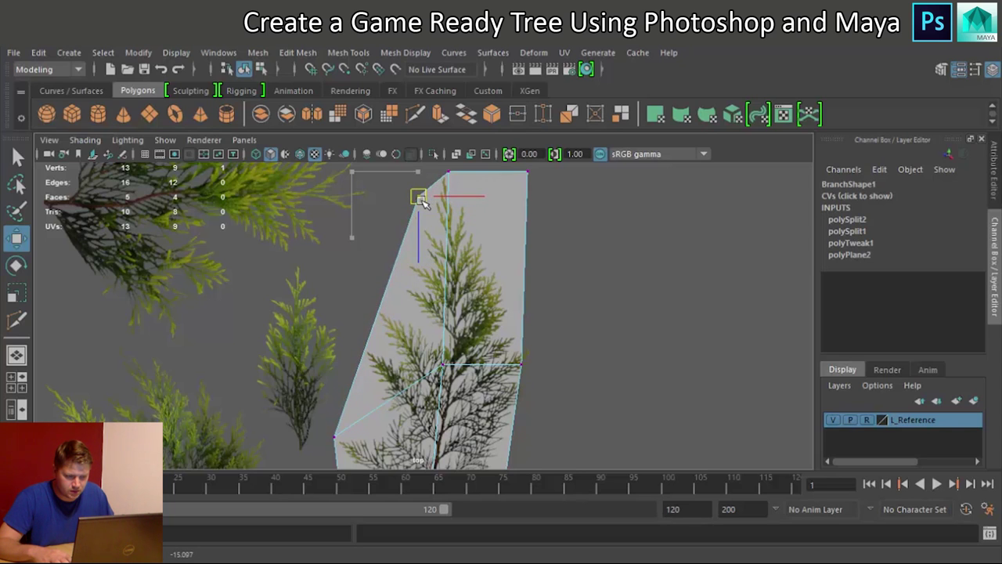
# Move the Branch1 plane's right middle vertex outward and up to enclose the protruding leaf tips
pyautogui.click(481, 212)
pyautogui.scroll(-3, 466, 225)
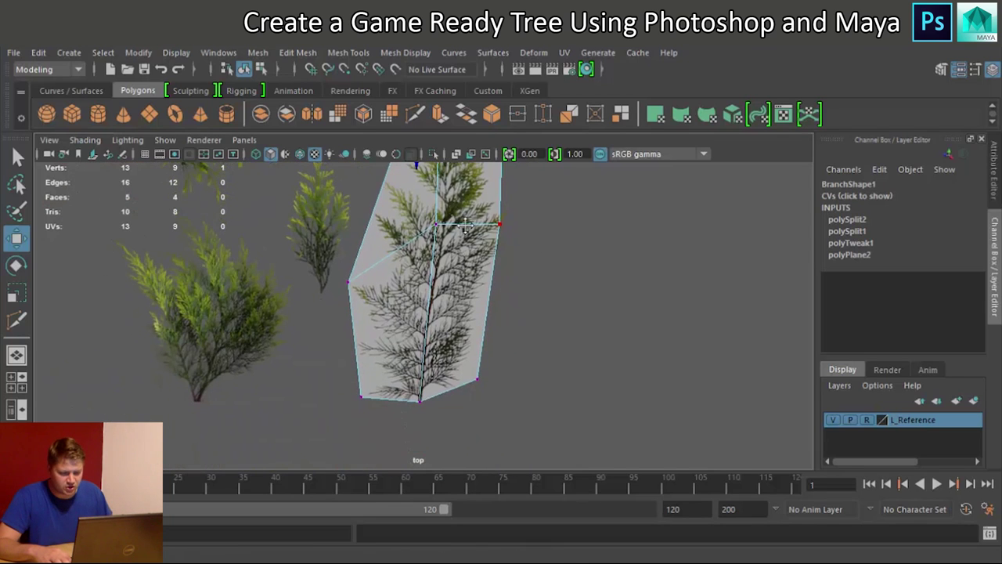
pyautogui.keyDown('alt'); pyautogui.moveTo(430, 262); pyautogui.dragTo(337, 376, button='middle'); pyautogui.keyUp('alt')
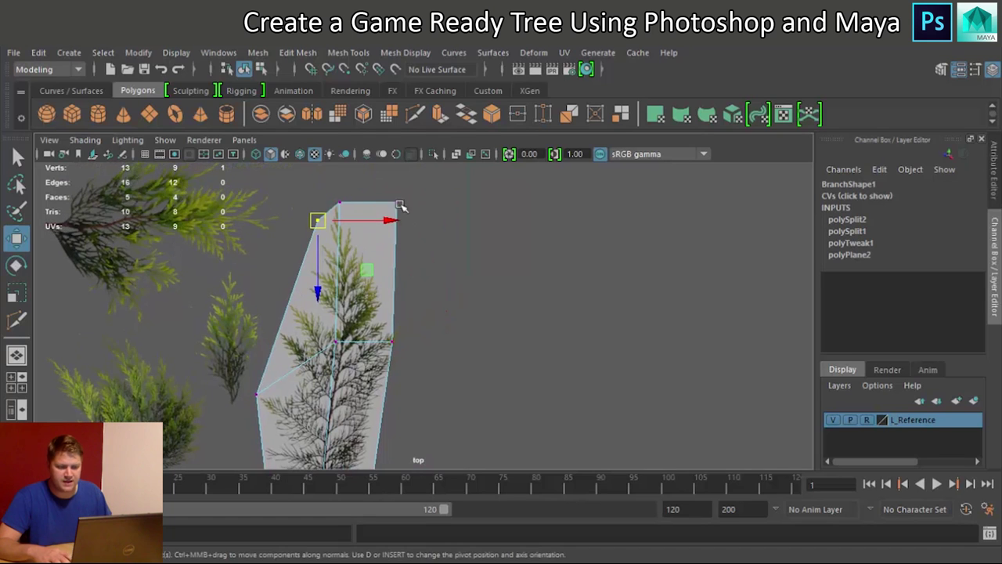
pyautogui.keyDown('alt'); pyautogui.moveTo(407, 299); pyautogui.dragTo(441, 228, button='middle'); pyautogui.keyUp('alt')
pyautogui.moveTo(415, 250); pyautogui.dragTo(446, 296)
pyautogui.scroll(5, 429, 273)
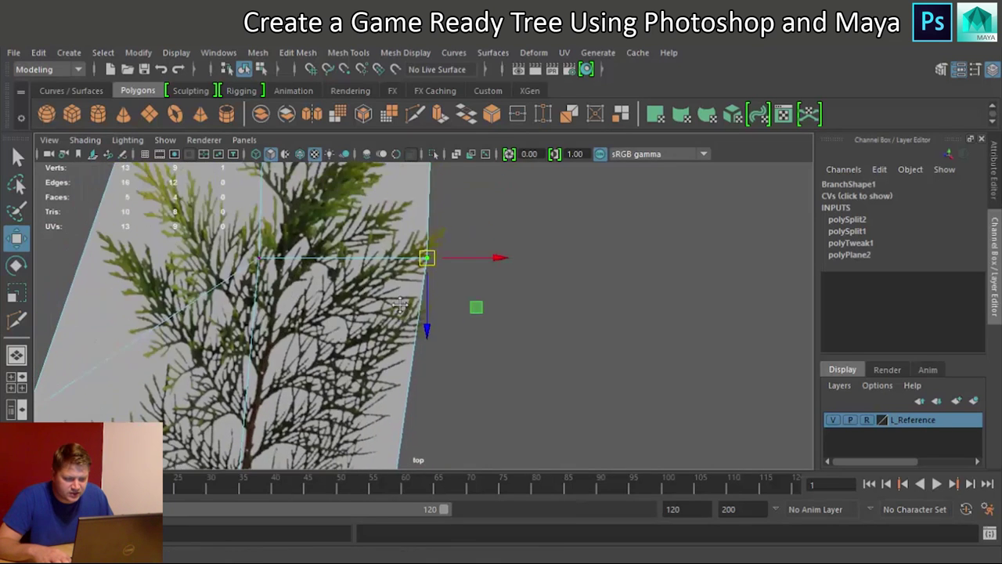
pyautogui.moveTo(427, 274); pyautogui.dragTo(447, 255)
pyautogui.scroll(-4, 464, 268)
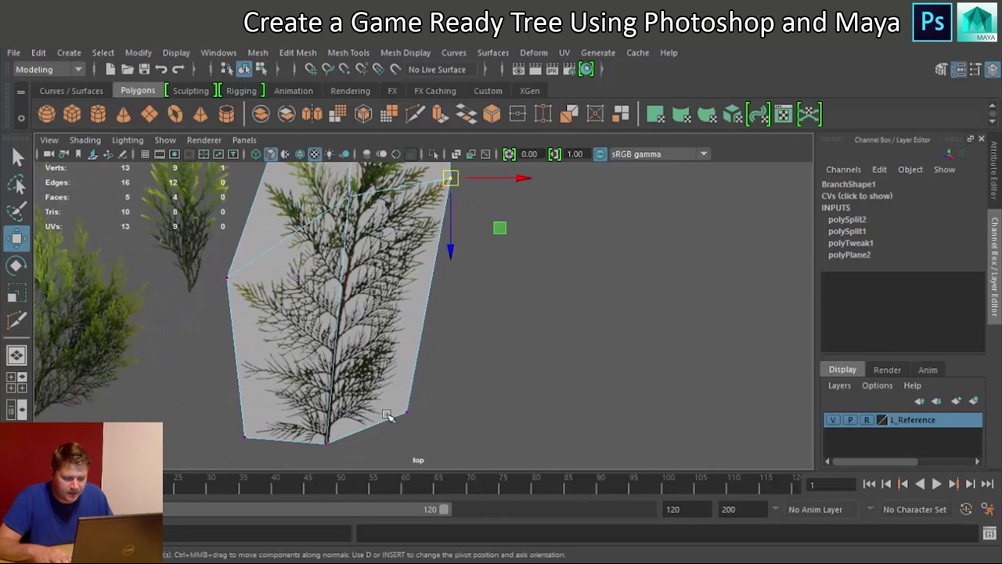
# Fine-tune the Branch1 plane's lower-right corner vertex and pull its upper-right corner vertex in along the branch's outline
pyautogui.click(405, 411)
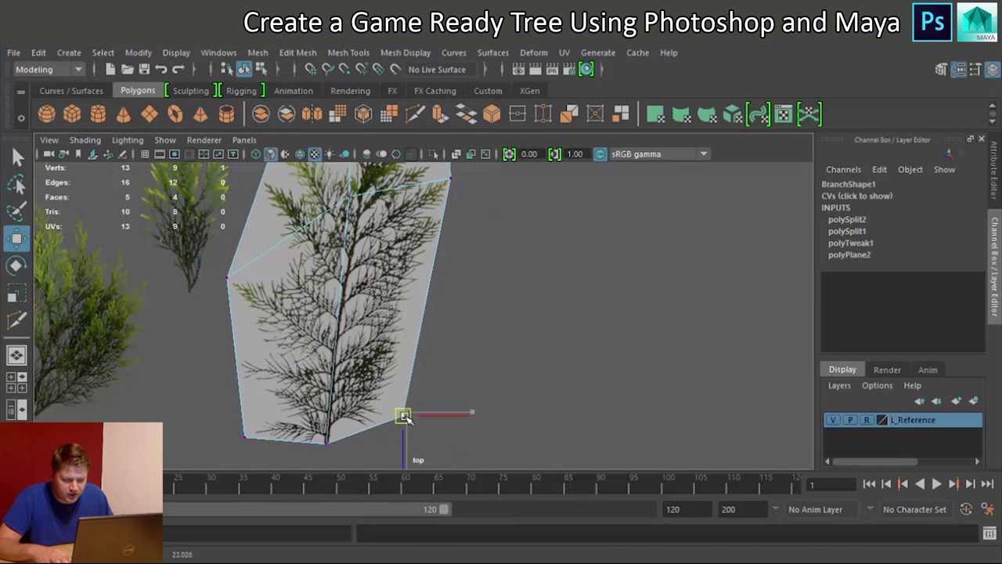
pyautogui.moveTo(402, 418); pyautogui.dragTo(404, 411)
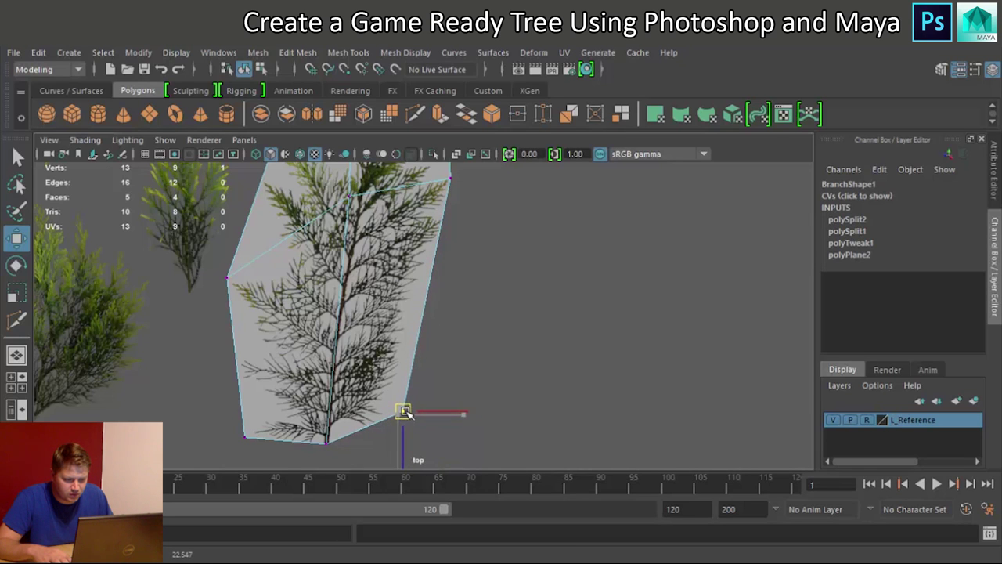
pyautogui.keyDown('alt'); pyautogui.moveTo(476, 266); pyautogui.dragTo(457, 296); pyautogui.keyUp('alt')
pyautogui.moveTo(431, 262); pyautogui.dragTo(405, 306)
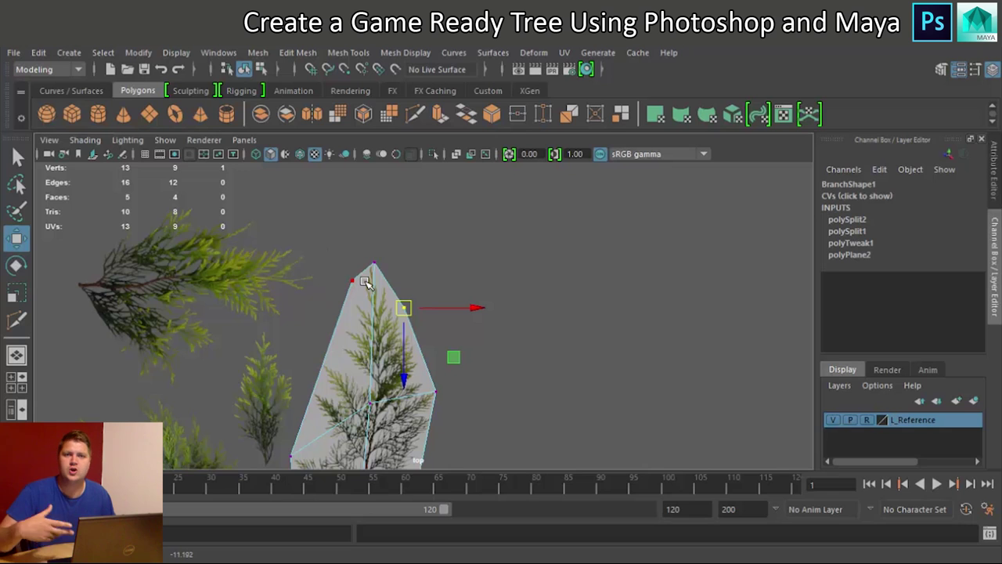
pyautogui.keyDown('alt'); pyautogui.moveTo(404, 317); pyautogui.dragTo(468, 280); pyautogui.keyUp('alt')
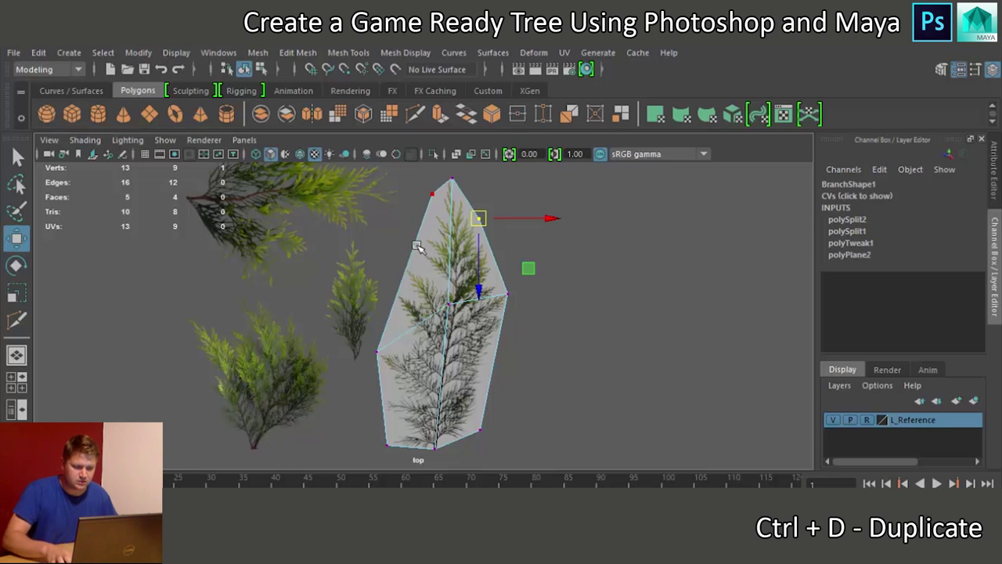
# Duplicate the Branch1 plane, return to object mode and move one copy over the small branch
pyautogui.hotkey('ctrl', 'd')
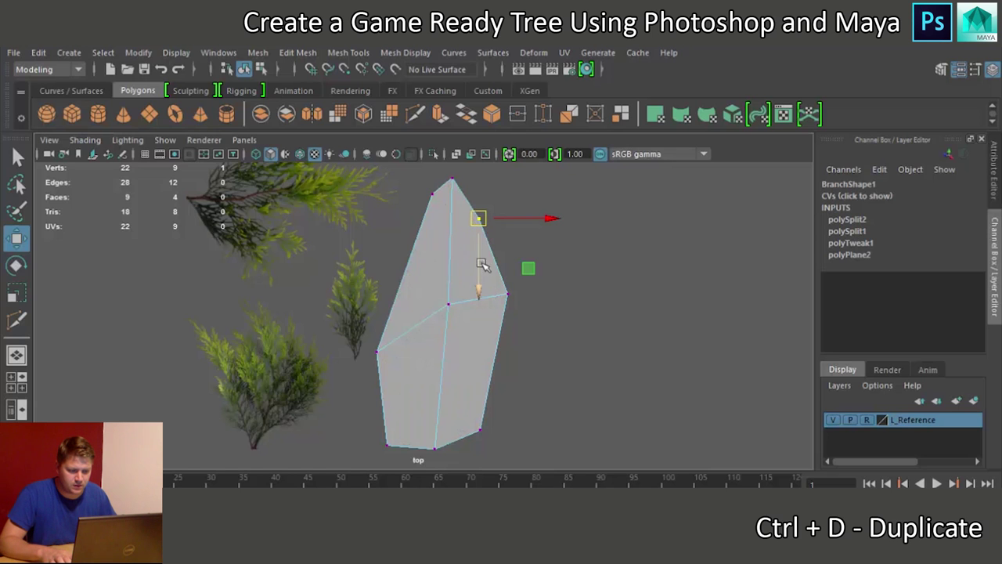
pyautogui.moveTo(447, 280); pyautogui.dragTo(509, 150, button='right')
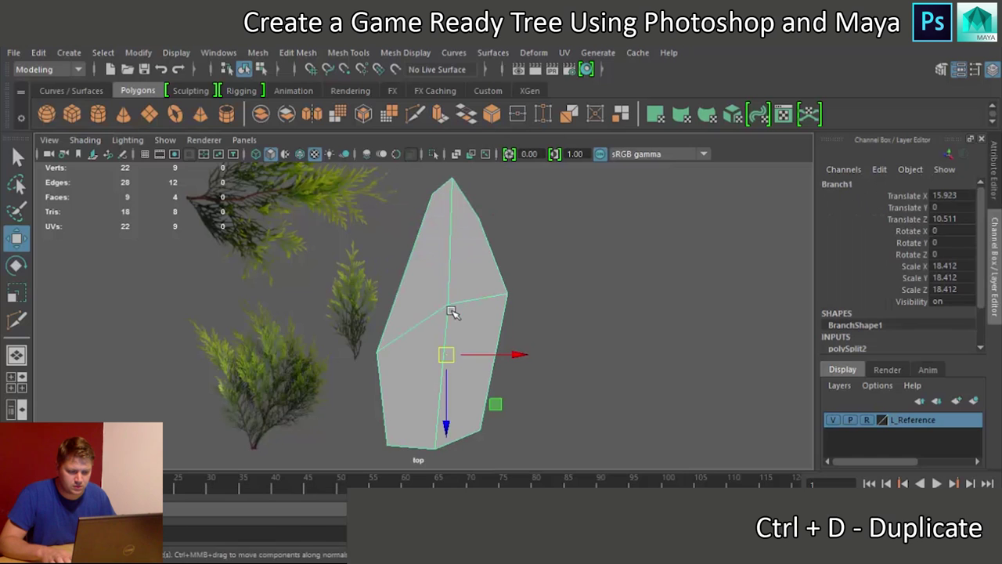
pyautogui.hotkey('ctrl', 'd')
pyautogui.moveTo(450, 356); pyautogui.dragTo(351, 362)
pyautogui.scroll(4, 366, 362)
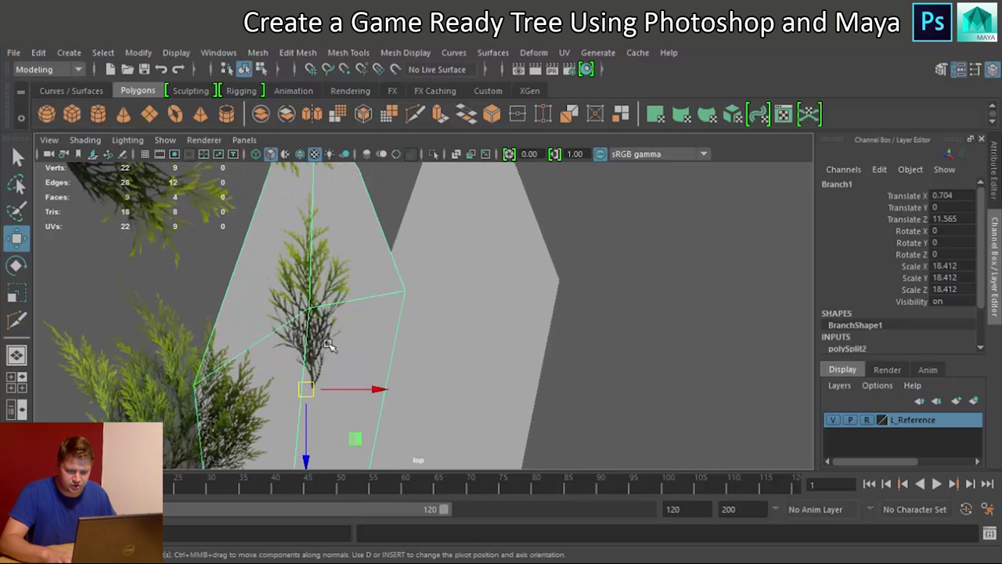
# Center the selected plane's pivot, scale it uniformly to about 9.7 and position it over the small branch
pyautogui.press('r')
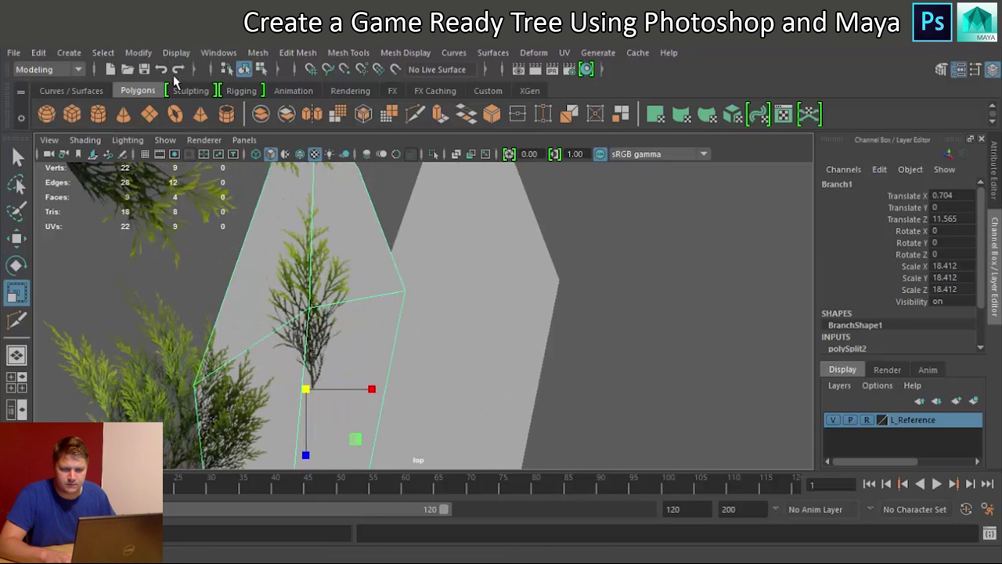
pyautogui.click(138, 53)
pyautogui.click(186, 140)
pyautogui.moveTo(300, 322); pyautogui.dragTo(186, 376)
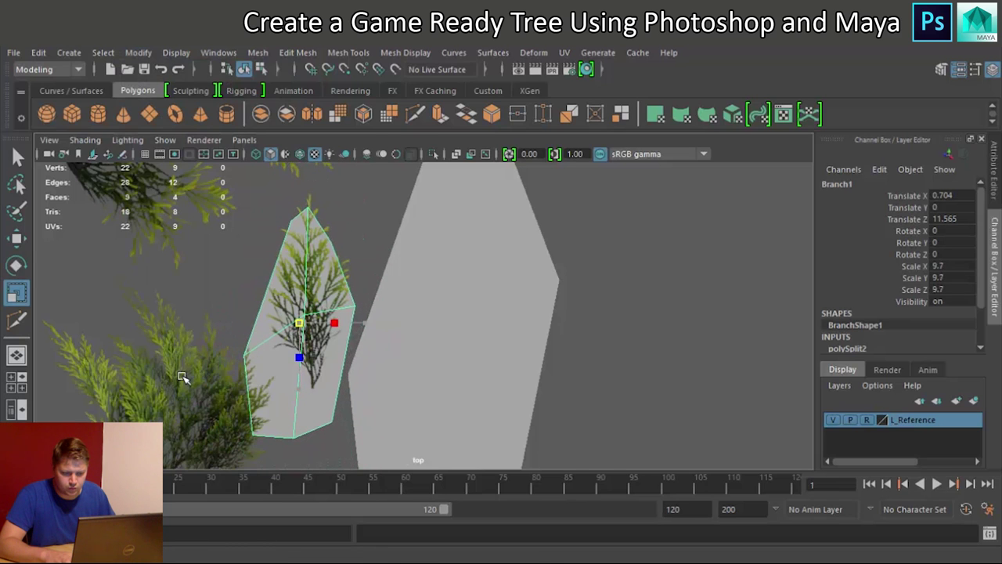
pyautogui.press('w')
pyautogui.moveTo(298, 321); pyautogui.dragTo(306, 283)
# Move the small Branch1 plane's left-middle, lower-left and bottom-centre vertices to follow the small branch's outline
pyautogui.rightClick(294, 246)
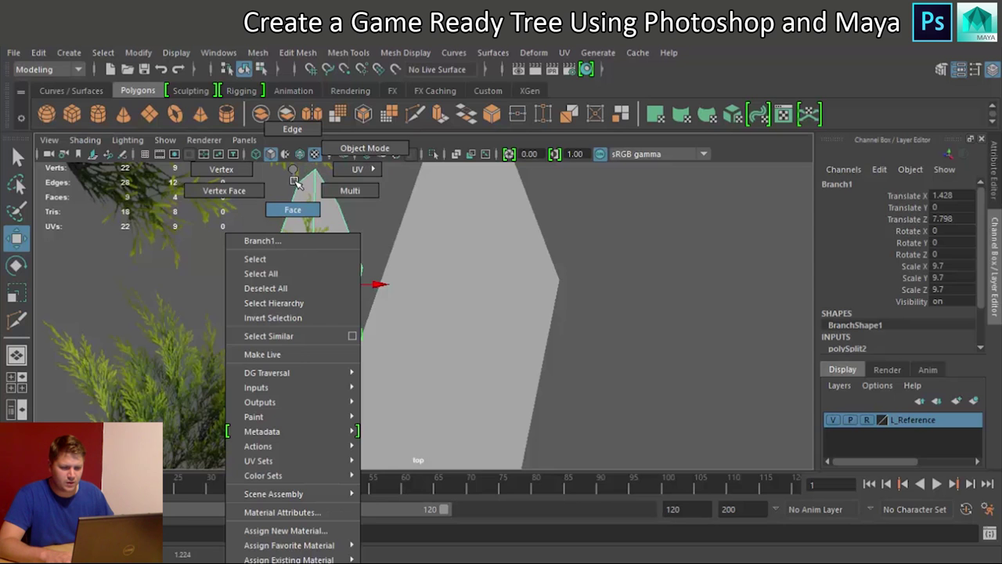
pyautogui.click(295, 181)
pyautogui.click(483, 280)
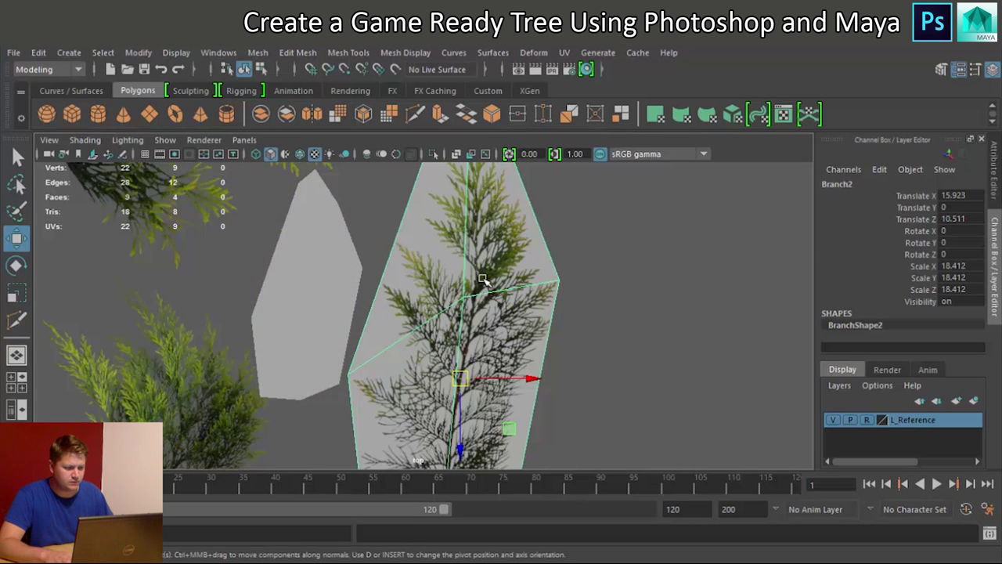
pyautogui.click(347, 284)
pyautogui.moveTo(300, 206); pyautogui.dragTo(232, 181, button='right')
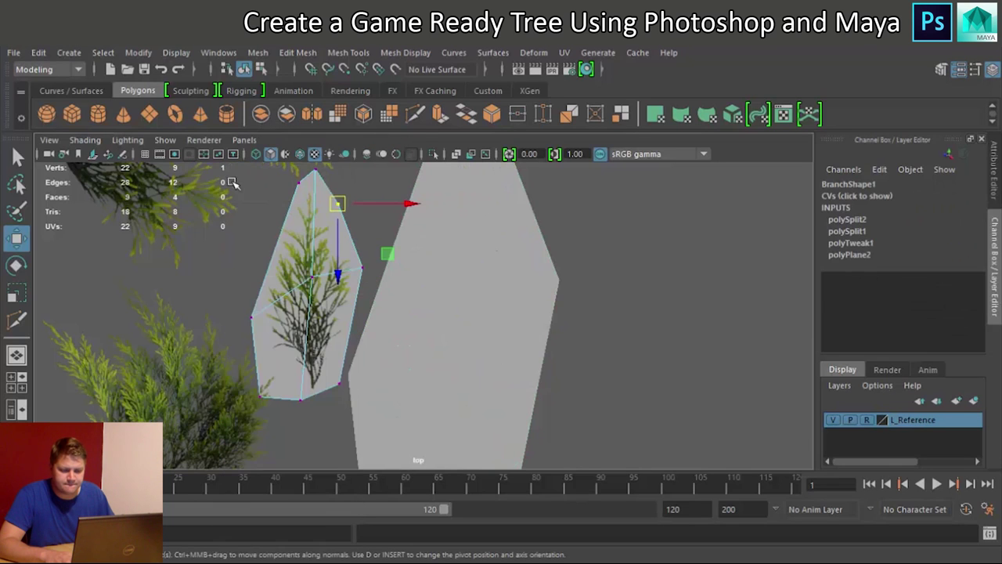
pyautogui.moveTo(242, 306); pyautogui.dragTo(262, 288)
pyautogui.moveTo(259, 395); pyautogui.dragTo(270, 354)
pyautogui.click(301, 399)
pyautogui.moveTo(301, 399); pyautogui.dragTo(314, 389)
# Pull the small Branch1 plane's right-middle and upper-right vertices inward, closer to the leaves
pyautogui.click(362, 266)
pyautogui.moveTo(360, 268); pyautogui.dragTo(358, 272)
pyautogui.click(338, 204)
pyautogui.moveTo(342, 208); pyautogui.dragTo(329, 217)
# Lower the small Branch1 plane's tip, move its upper-left vertex outward and raise its lower-right vertex around the branch
pyautogui.keyDown('alt'); pyautogui.moveTo(328, 217); pyautogui.dragTo(311, 290, button='middle'); pyautogui.keyUp('alt')
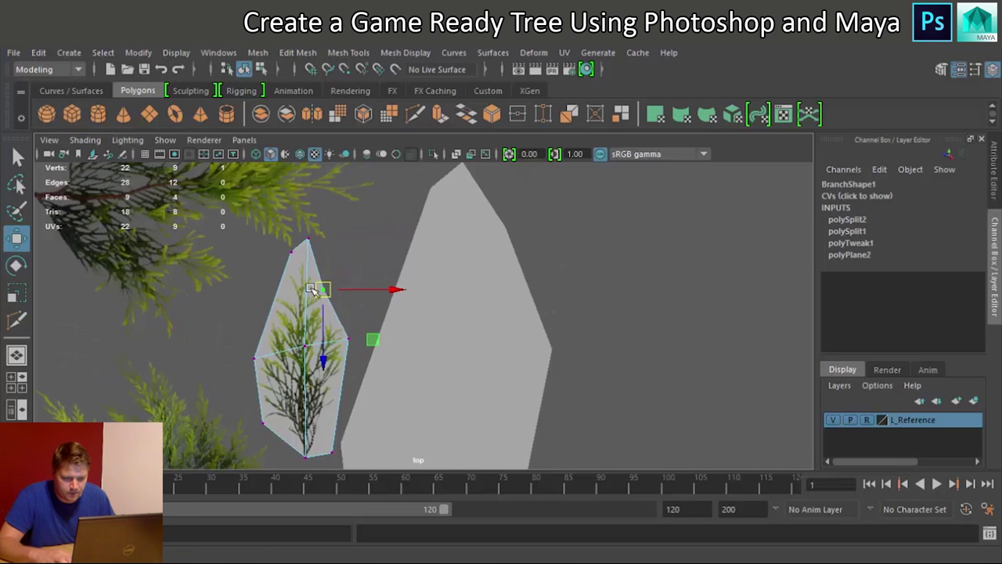
pyautogui.click(309, 239)
pyautogui.moveTo(310, 240); pyautogui.dragTo(271, 291)
pyautogui.keyDown('alt'); pyautogui.moveTo(319, 441); pyautogui.dragTo(317, 390, button='middle'); pyautogui.keyUp('alt')
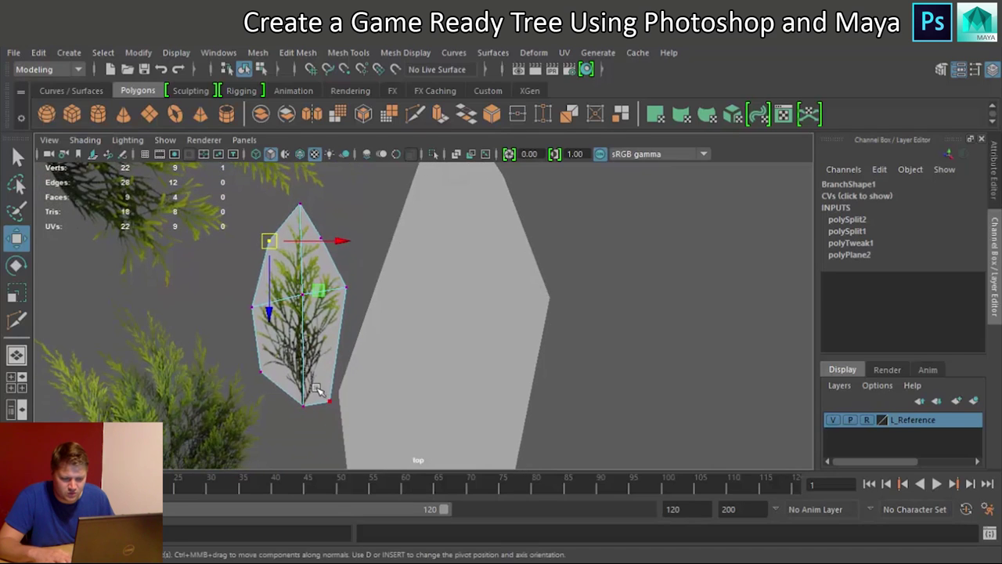
pyautogui.click(328, 403)
pyautogui.moveTo(331, 407); pyautogui.dragTo(329, 376)
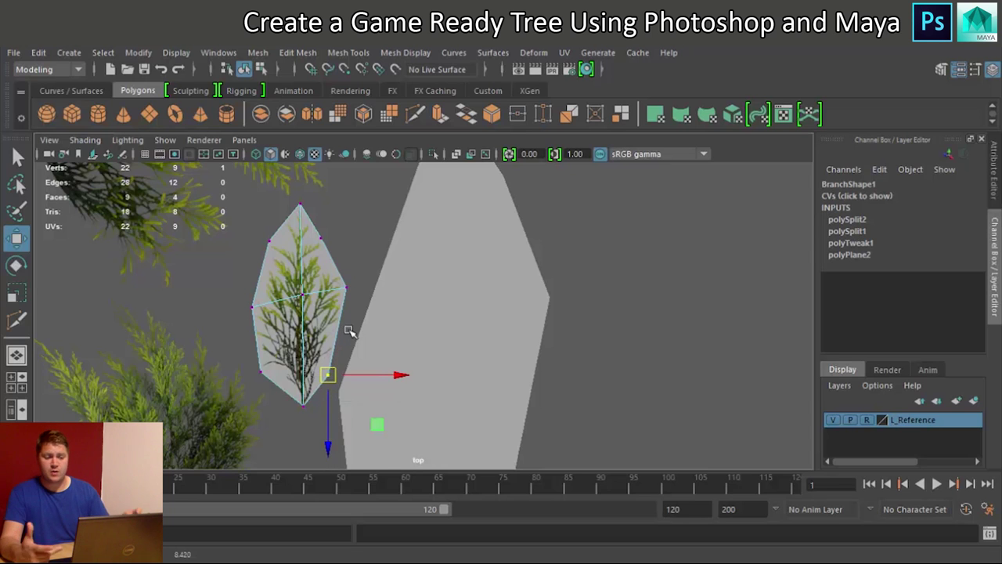
# Duplicate the Branch2 plane over the bushy upright branch and fit the copy's vertices around its foliage
pyautogui.keyDown('alt'); pyautogui.moveTo(395, 298); pyautogui.dragTo(560, 305, button='middle'); pyautogui.keyUp('alt')
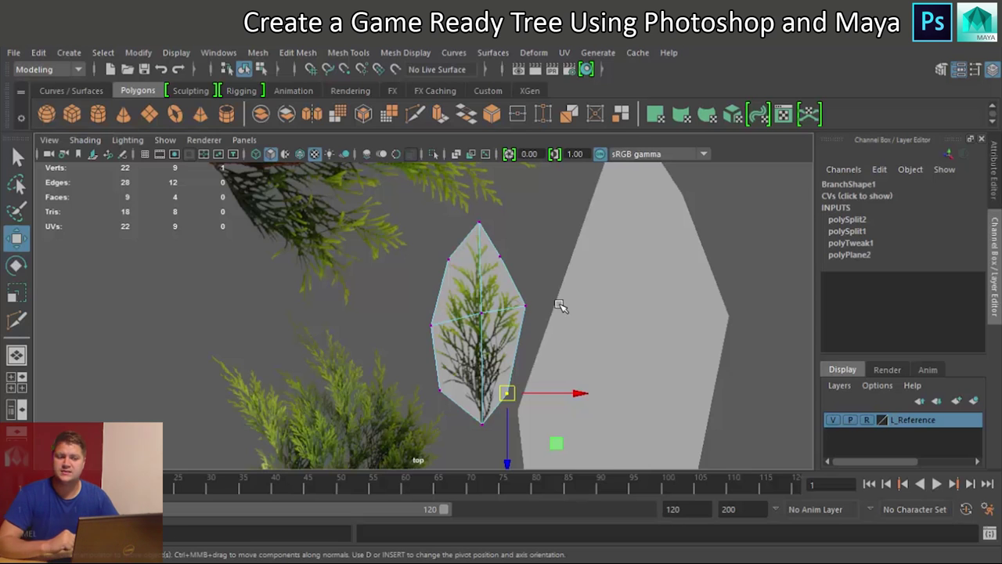
pyautogui.scroll(-5, 350, 364)
pyautogui.click(350, 364)
pyautogui.press('f')
pyautogui.moveTo(369, 291); pyautogui.dragTo(242, 165, button='right')
pyautogui.click(372, 333)
pyautogui.scroll(3, 375, 333)
pyautogui.scroll(-2, 465, 277)
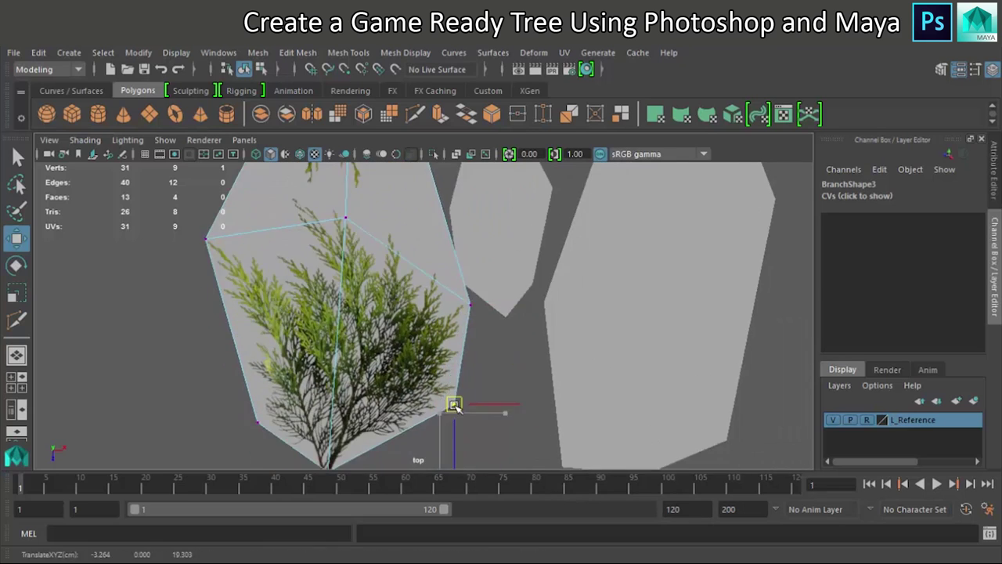
pyautogui.keyDown('alt'); pyautogui.moveTo(454, 404); pyautogui.dragTo(387, 184, button='middle'); pyautogui.keyUp('alt')
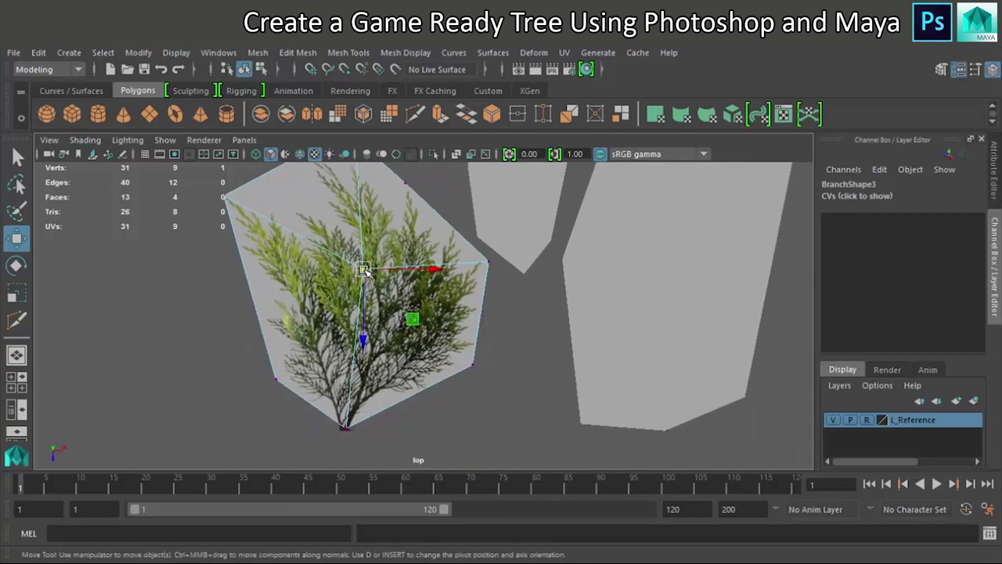
# Duplicate the Branch2 plane, rotate it about -86.7° in Y over the sideways branch and fit its vertices around the leaves
pyautogui.scroll(-3, 386, 184)
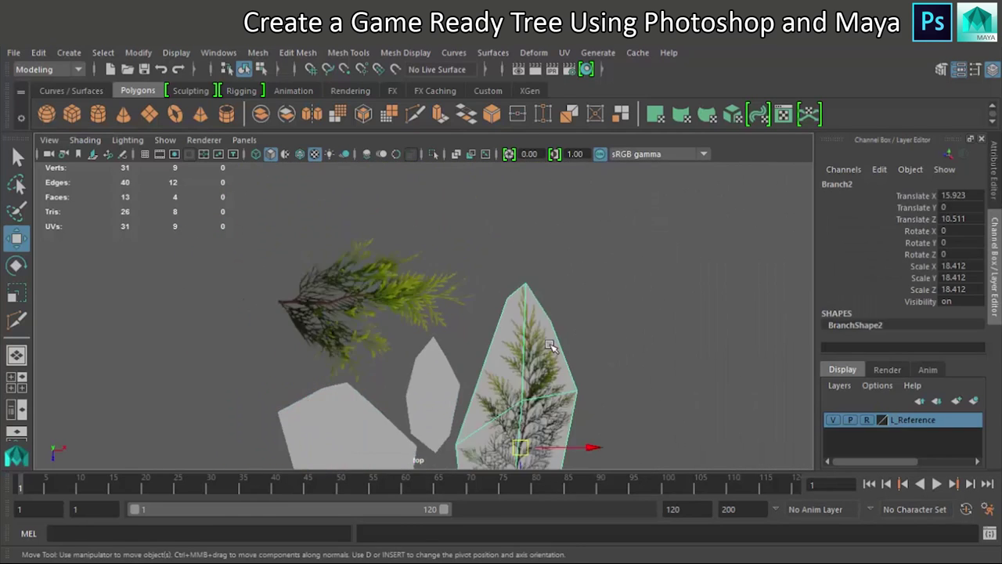
pyautogui.click(503, 417)
pyautogui.press('f')
pyautogui.press('F9')
pyautogui.click(488, 311)
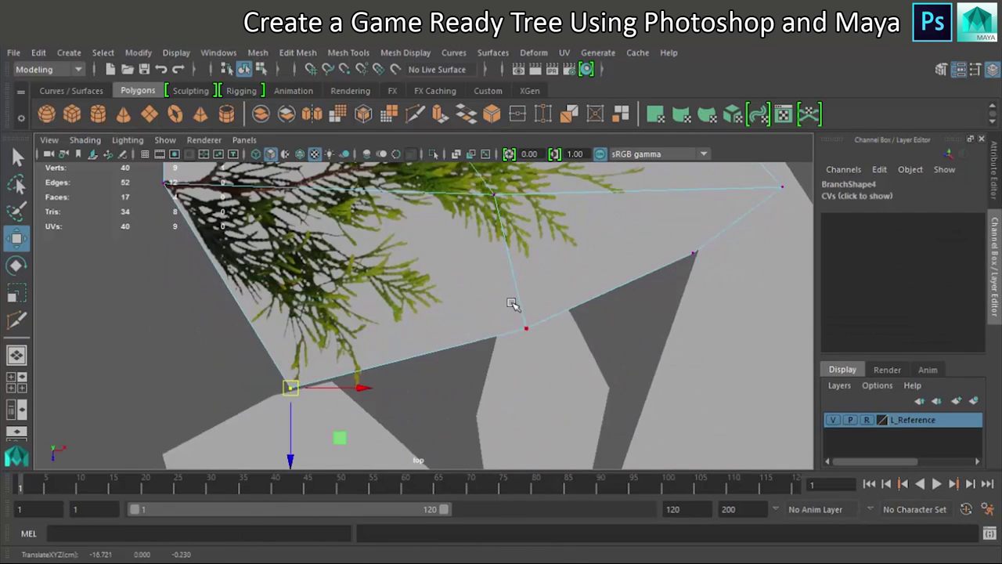
pyautogui.keyDown('alt'); pyautogui.moveTo(488, 311); pyautogui.dragTo(409, 306, button='middle'); pyautogui.keyUp('alt')
pyautogui.scroll(3, 517, 296)
pyautogui.scroll(-3, 518, 297)
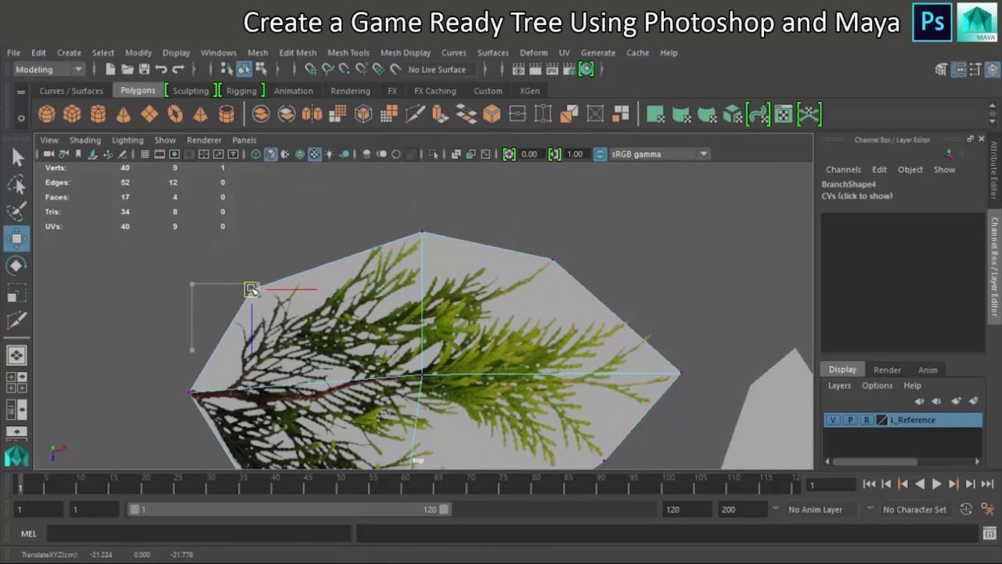
pyautogui.press('F8')
pyautogui.moveTo(629, 169); pyautogui.dragTo(574, 175, button='right')
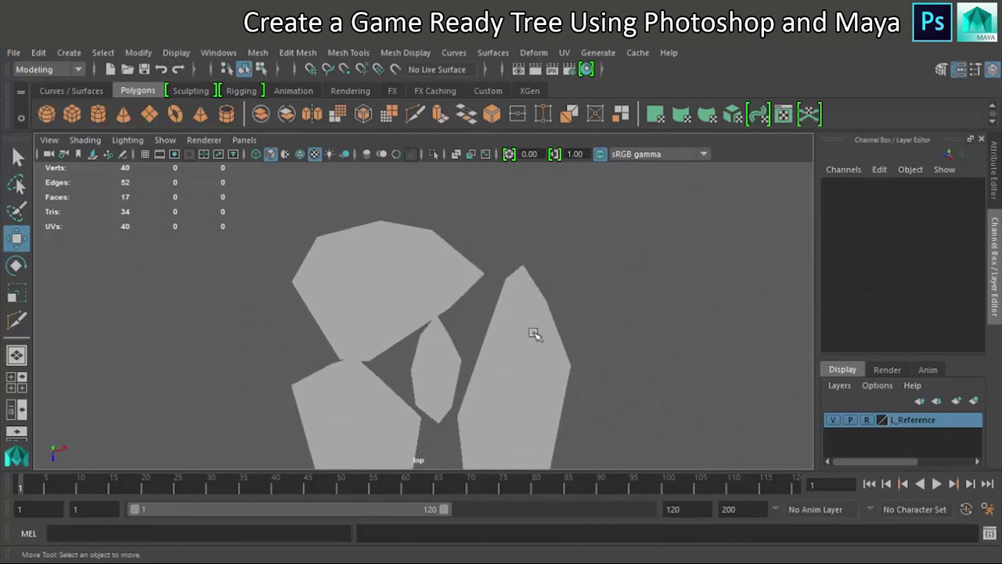
pyautogui.scroll(2, 557, 302)
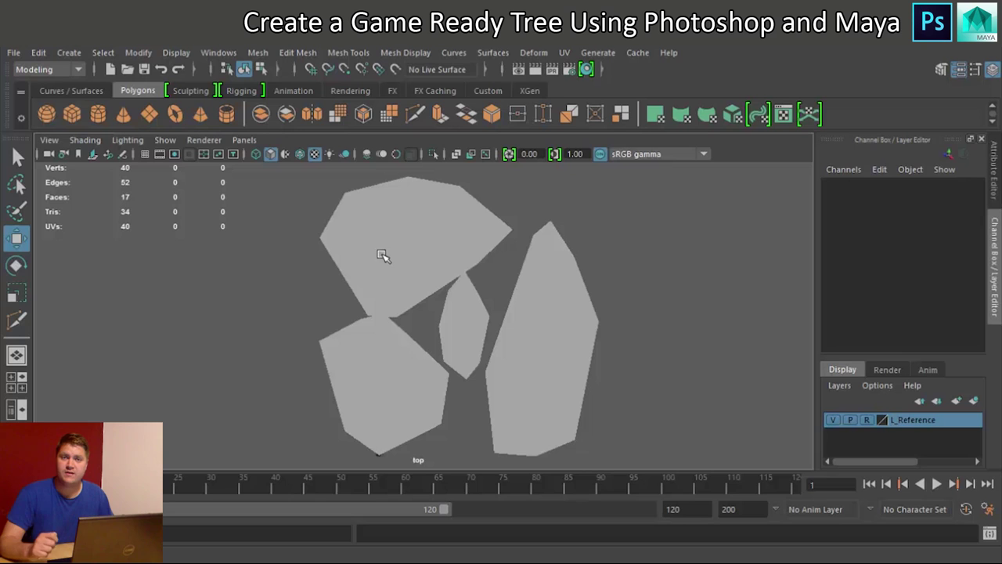
# Assign the existing lambert2 material to the tall Branch2 plane
pyautogui.click(556, 326)
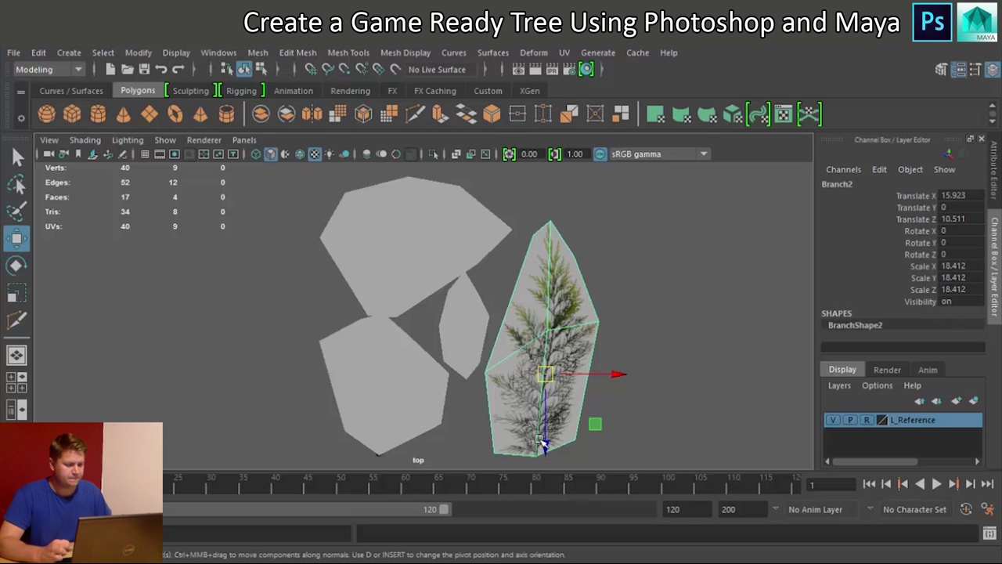
pyautogui.rightClick(574, 270)
pyautogui.moveTo(593, 559)
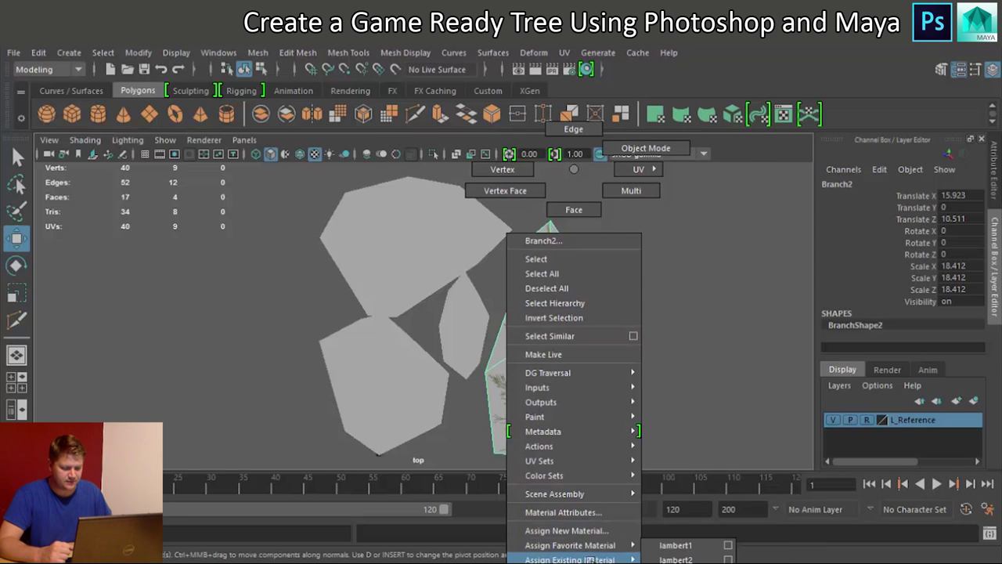
pyautogui.click(672, 559)
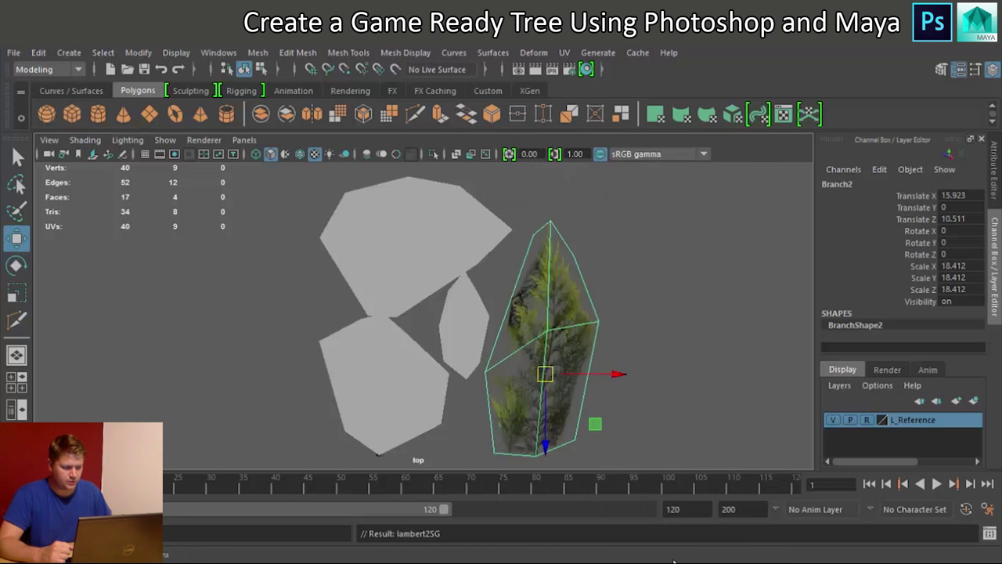
# Open the Hypershade and rename the lambert2 material as M_Branches
pyautogui.click(588, 69)
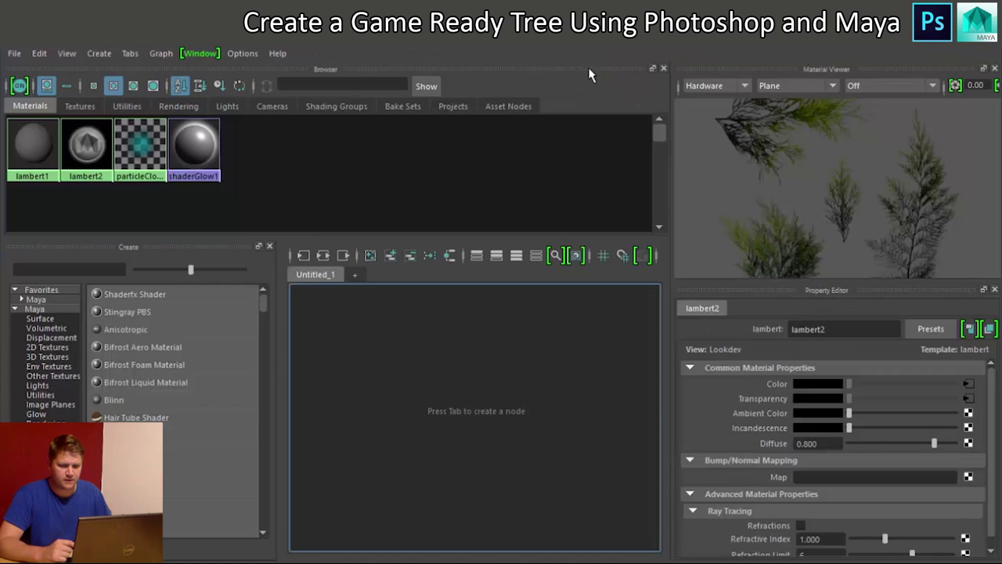
pyautogui.click(86, 145)
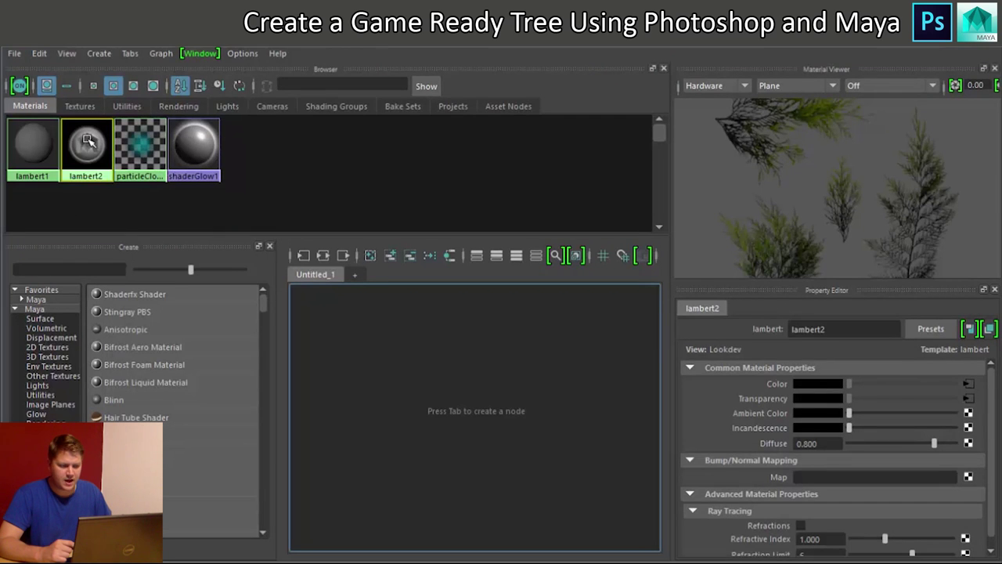
pyautogui.doubleClick(814, 329)
pyautogui.write('Branches')
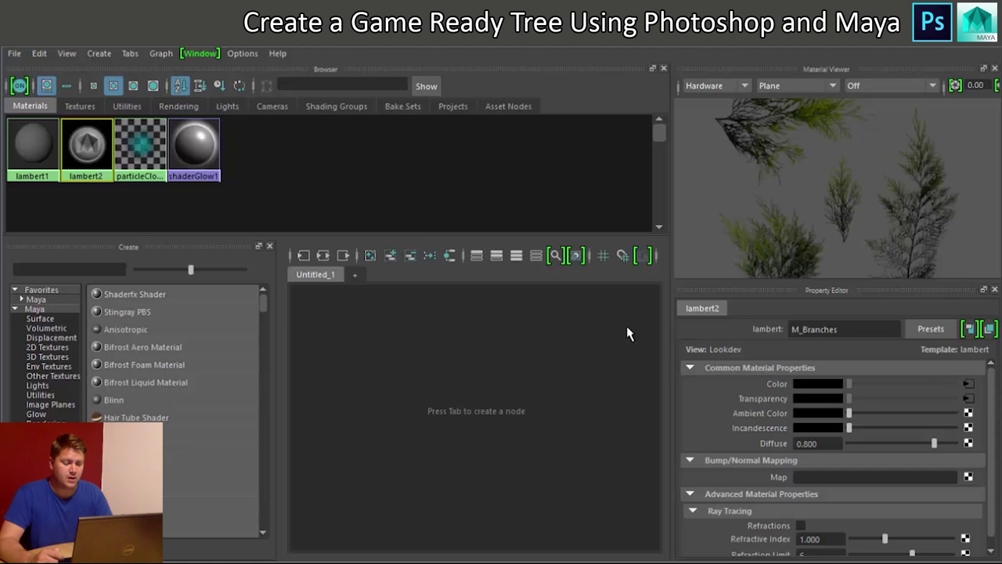
pyautogui.press('Return')
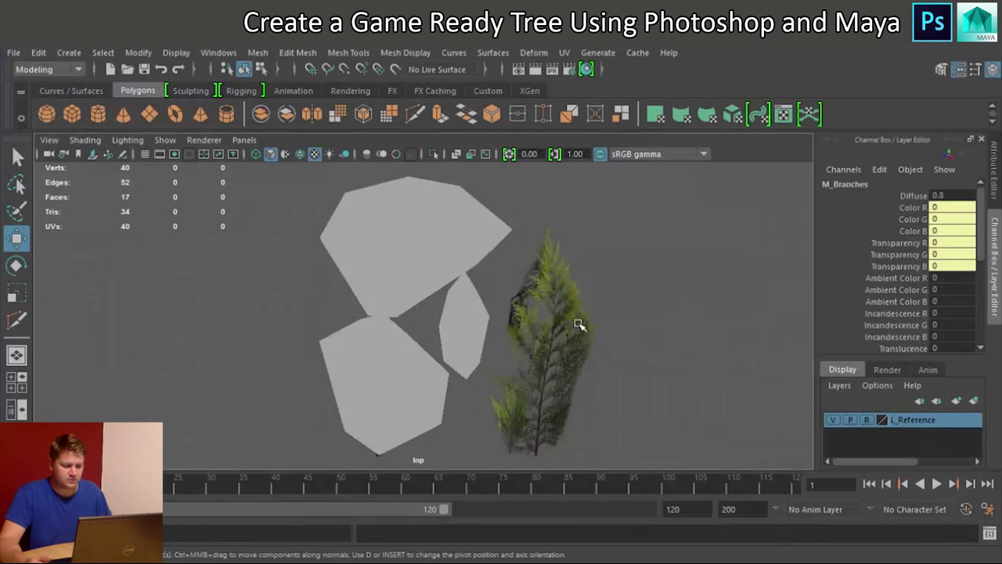
# Hide the L_Reference layer and inspect the texture on the tall Branch2 plane by itself
pyautogui.scroll(3, 586, 320)
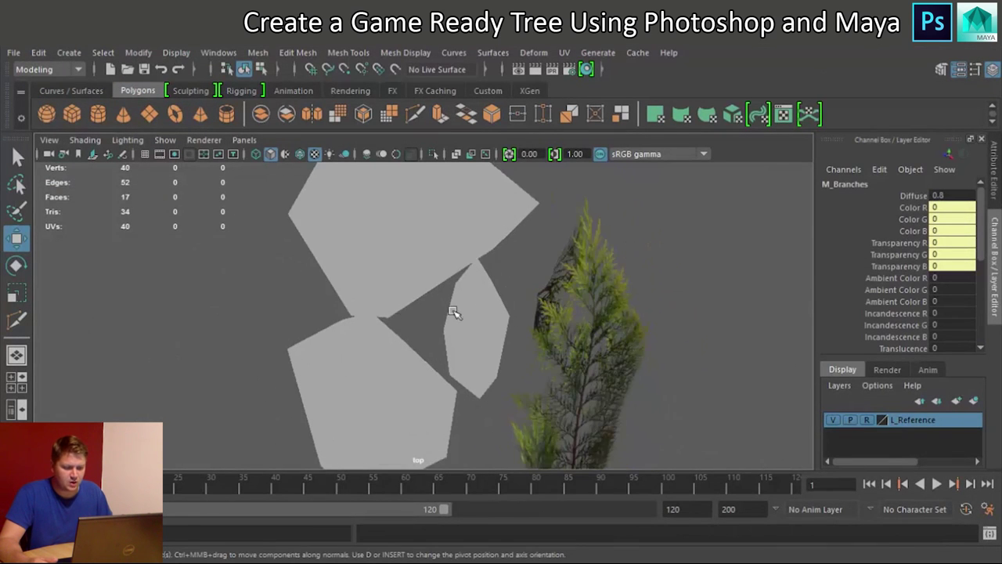
pyautogui.scroll(-2, 455, 312)
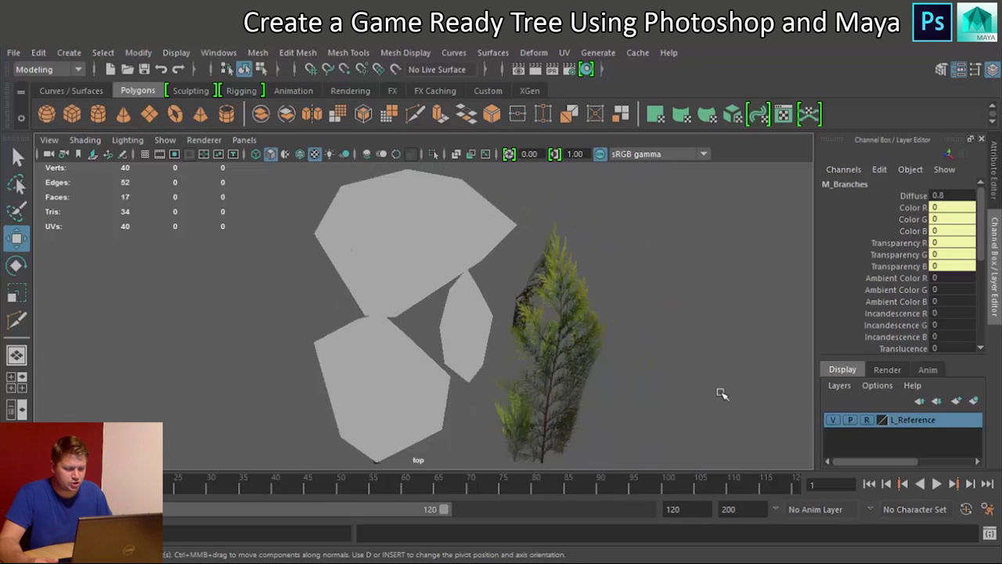
pyautogui.click(833, 421)
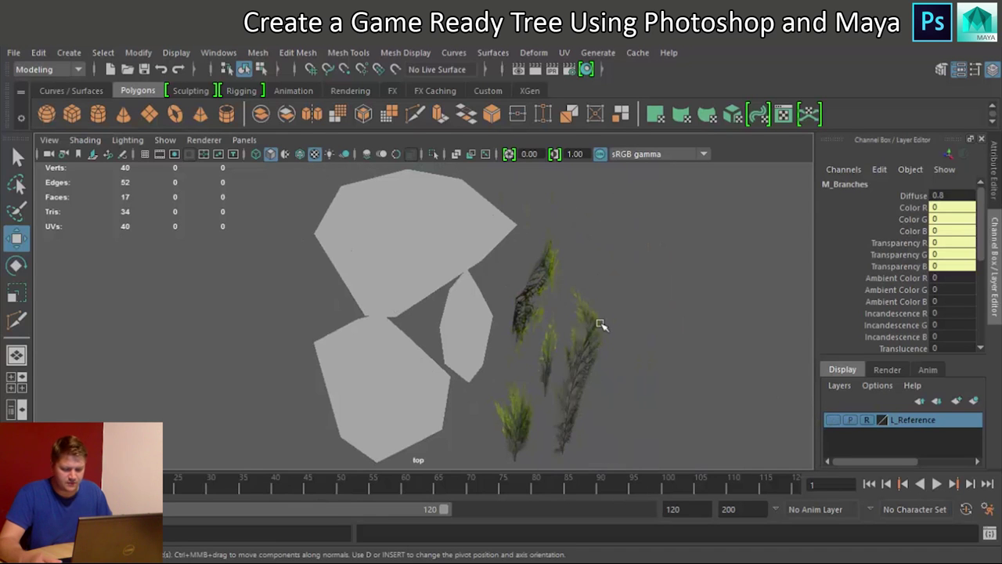
pyautogui.keyDown('alt'); pyautogui.moveTo(597, 331); pyautogui.dragTo(529, 293, button='middle'); pyautogui.keyUp('alt')
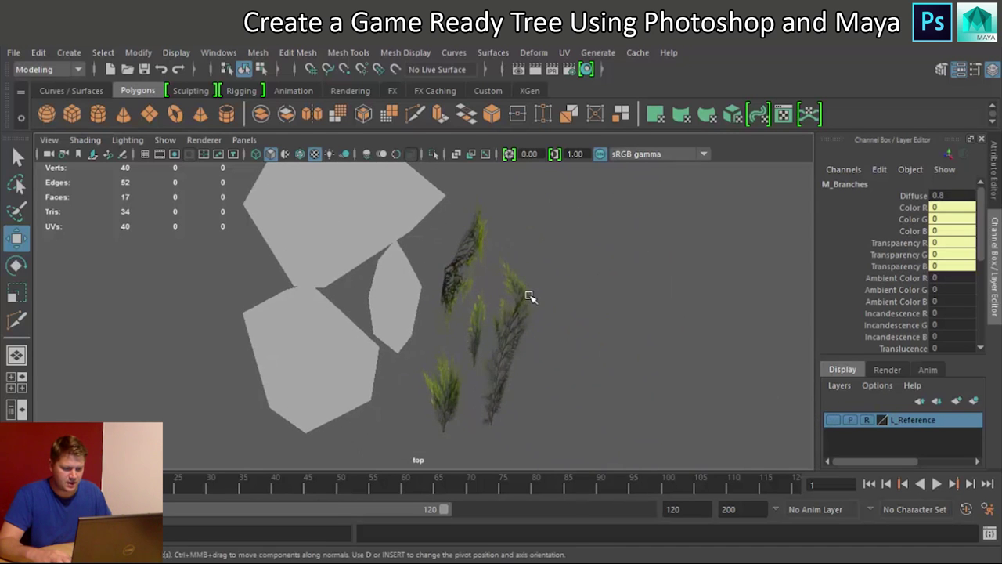
pyautogui.scroll(3, 527, 300)
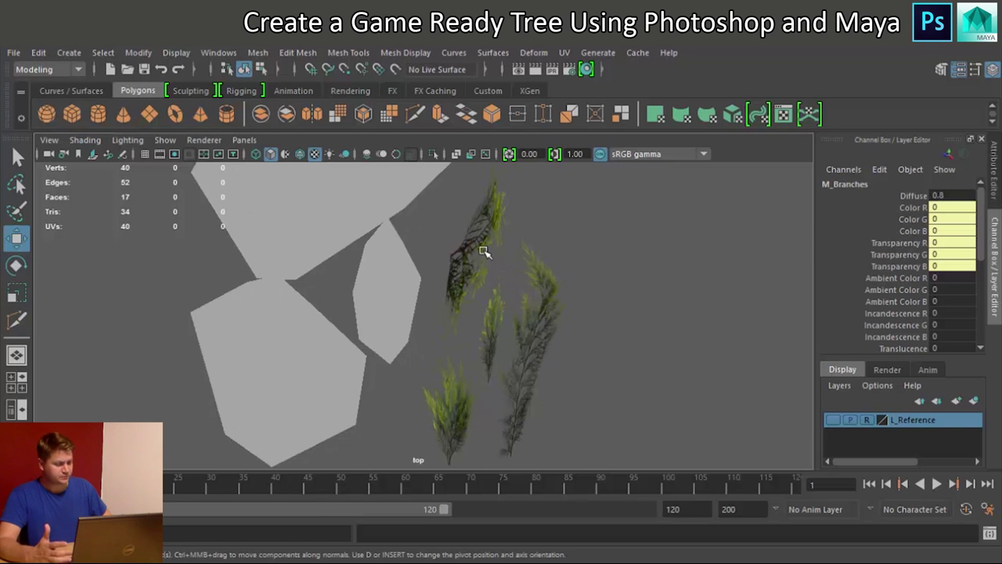
pyautogui.keyDown('alt'); pyautogui.moveTo(376, 253); pyautogui.dragTo(445, 306, button='middle'); pyautogui.keyUp('alt')
pyautogui.scroll(-2, 443, 305)
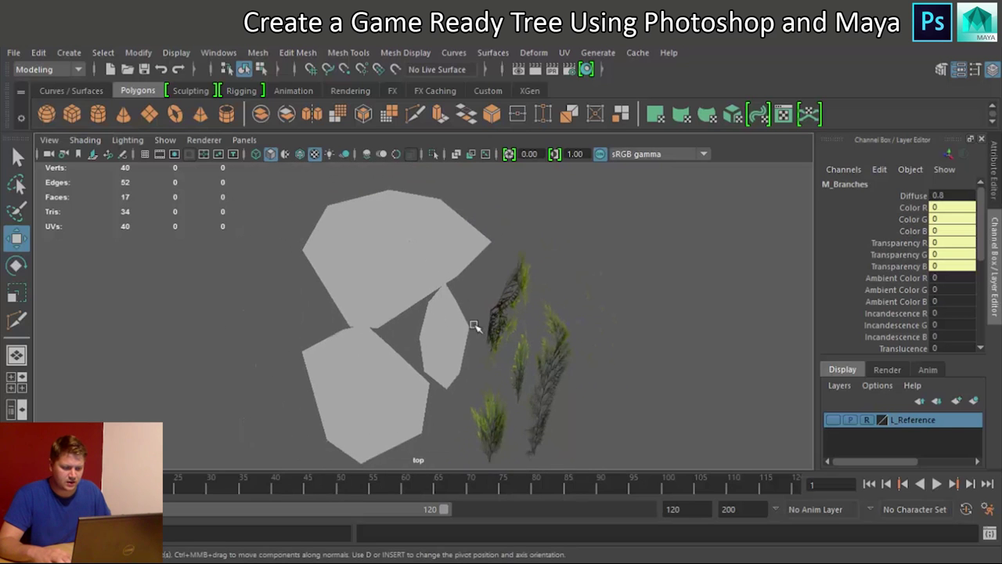
# Assign the existing M_Branches material to the small Branch1 plane
pyautogui.rightClick(441, 320)
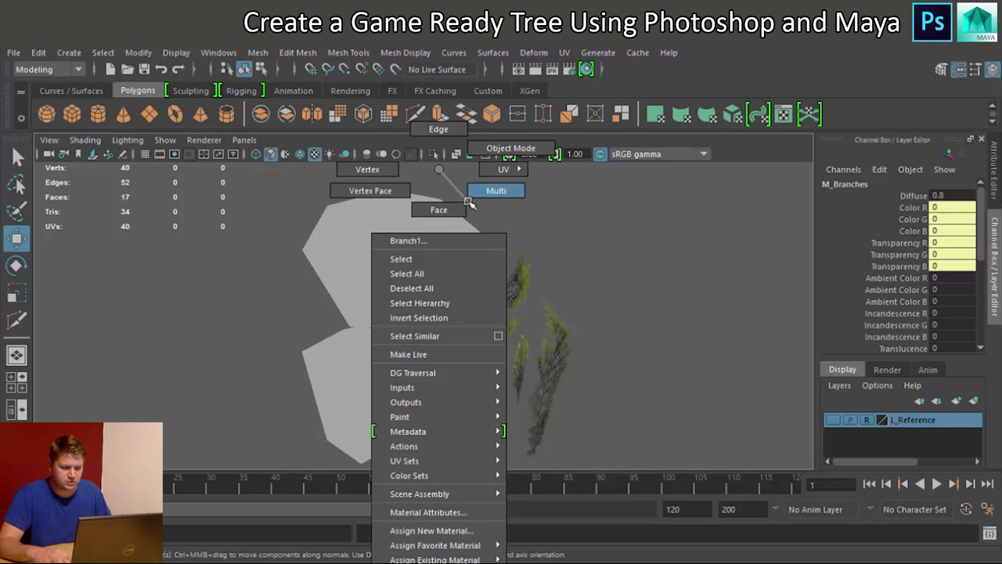
pyautogui.moveTo(454, 559)
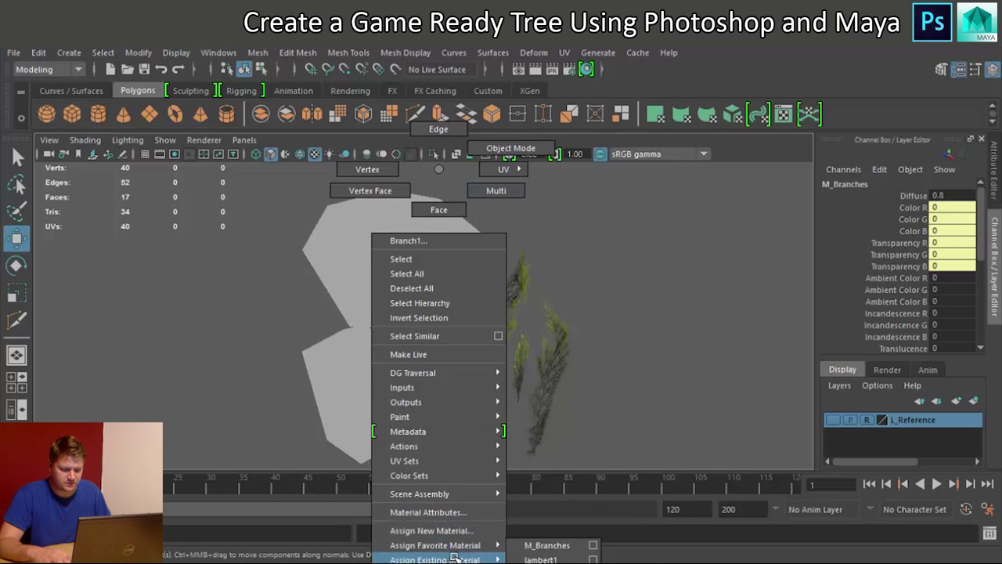
pyautogui.click(548, 546)
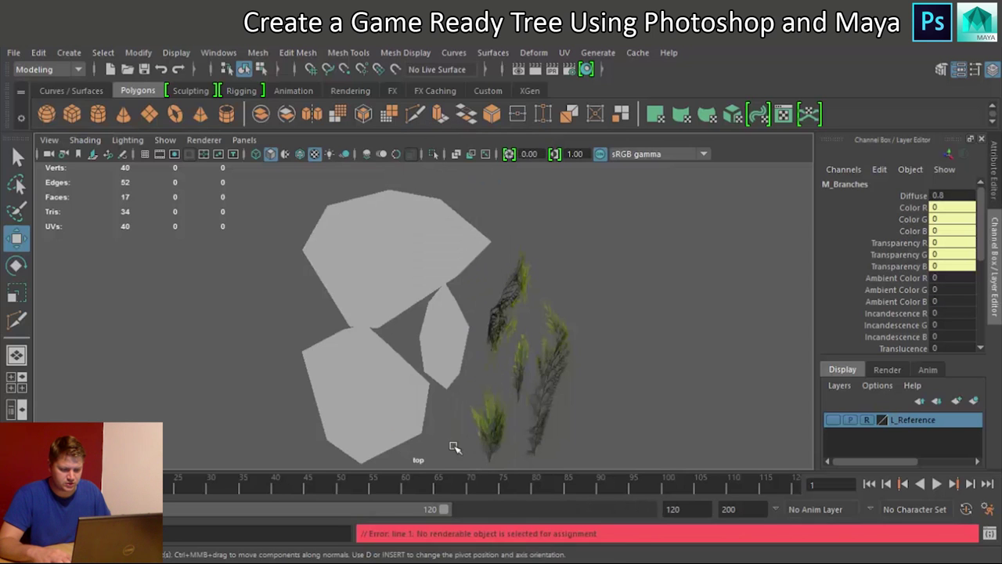
pyautogui.click(450, 356)
pyautogui.rightClick(451, 348)
pyautogui.moveTo(455, 545)
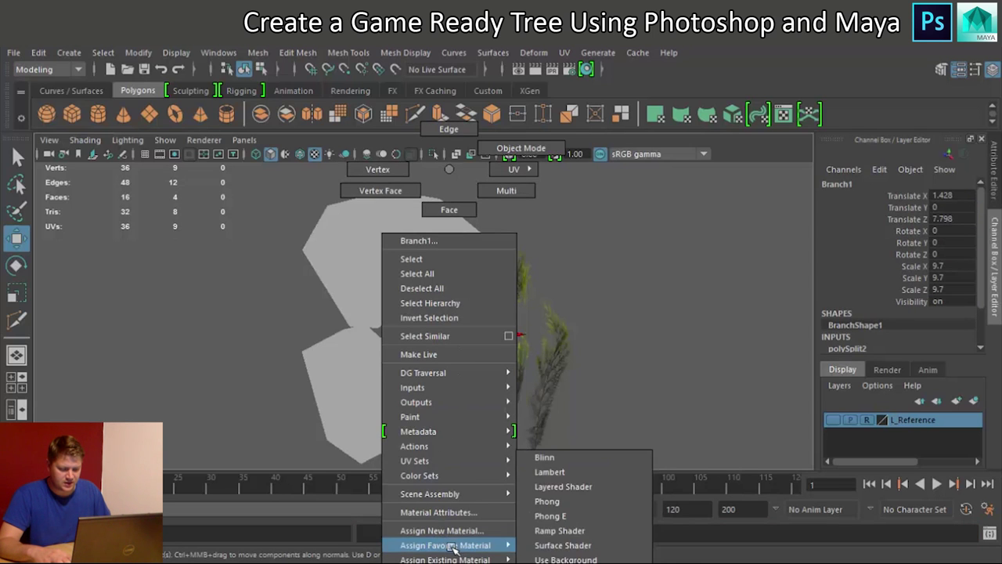
pyautogui.click(509, 546)
# Assign the existing M_Branches material to the Branch3 and Branch4 planes
pyautogui.click(373, 389)
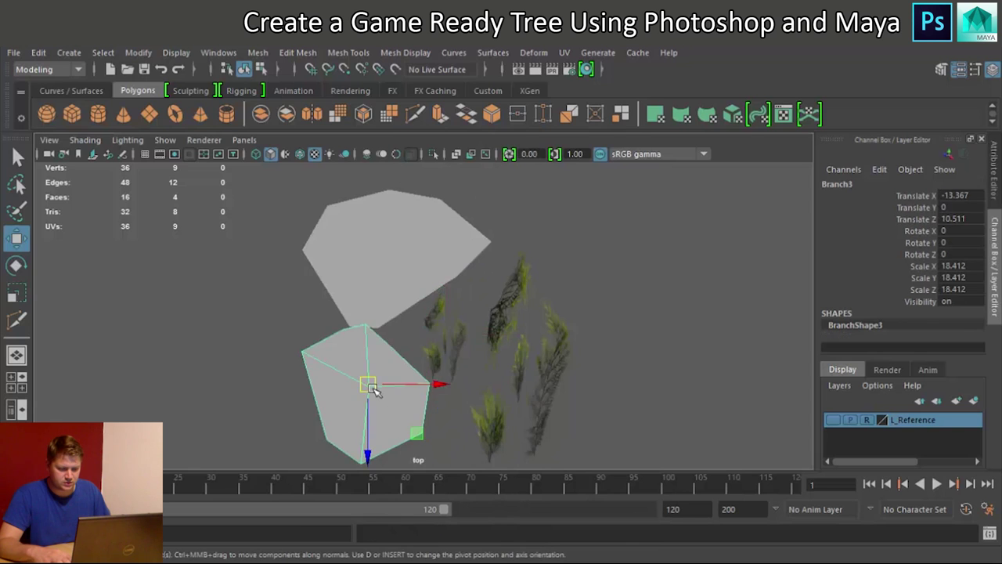
pyautogui.rightClick(372, 389)
pyautogui.moveTo(426, 557)
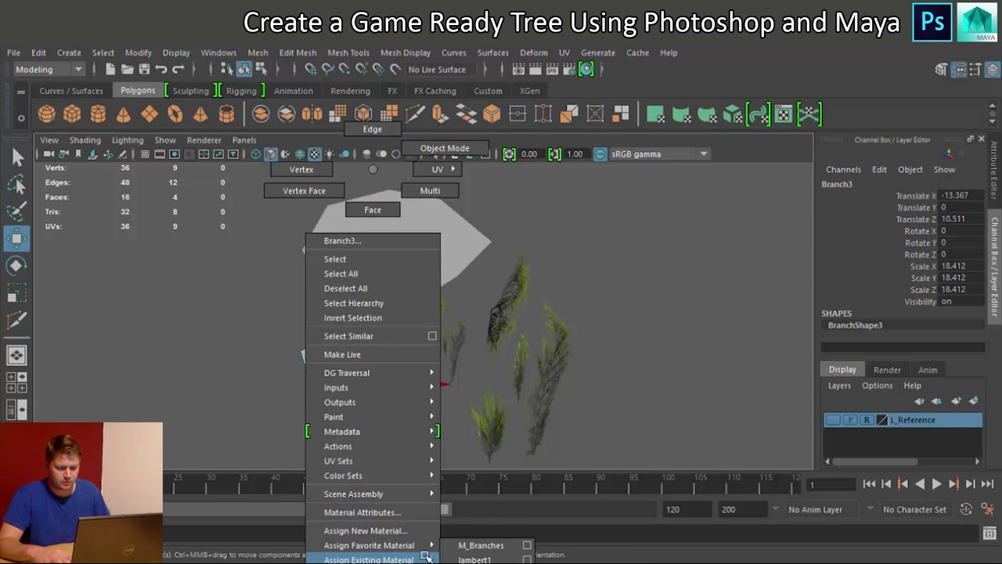
pyautogui.click(473, 544)
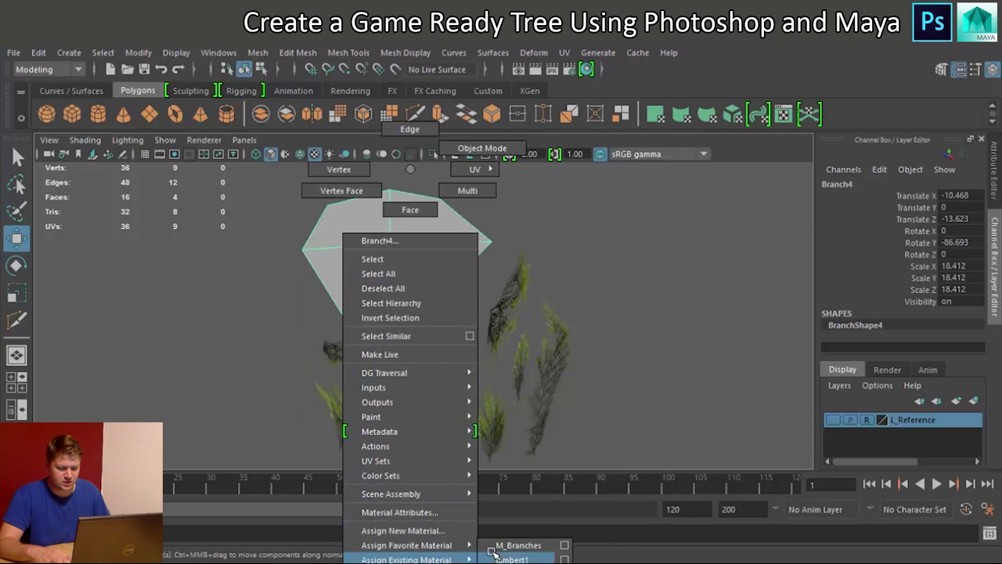
pyautogui.click(505, 540)
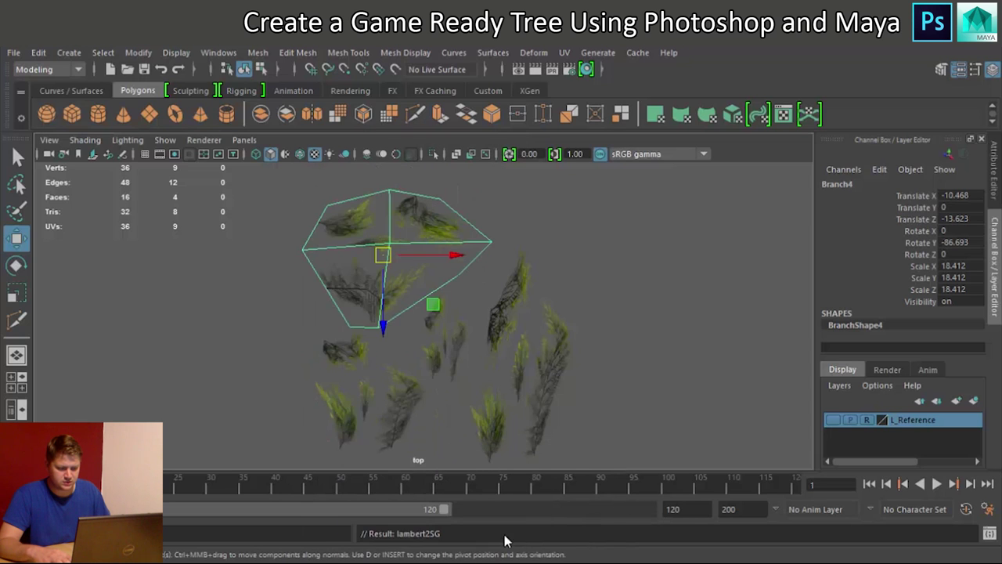
# Show the tall Branch2 plane's UVs in the UV Editor with the whole branch texture in view
pyautogui.click(533, 353)
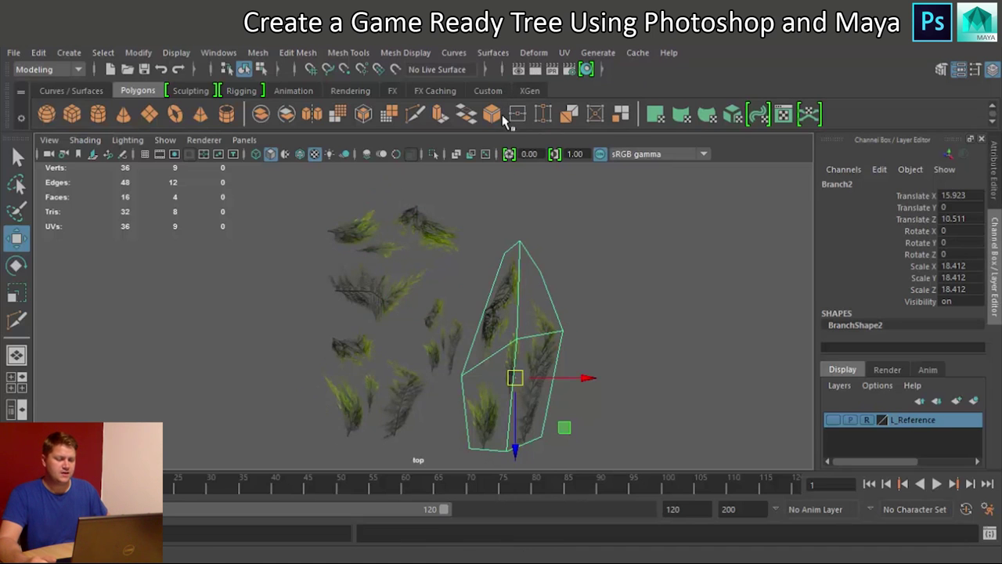
pyautogui.click(565, 53)
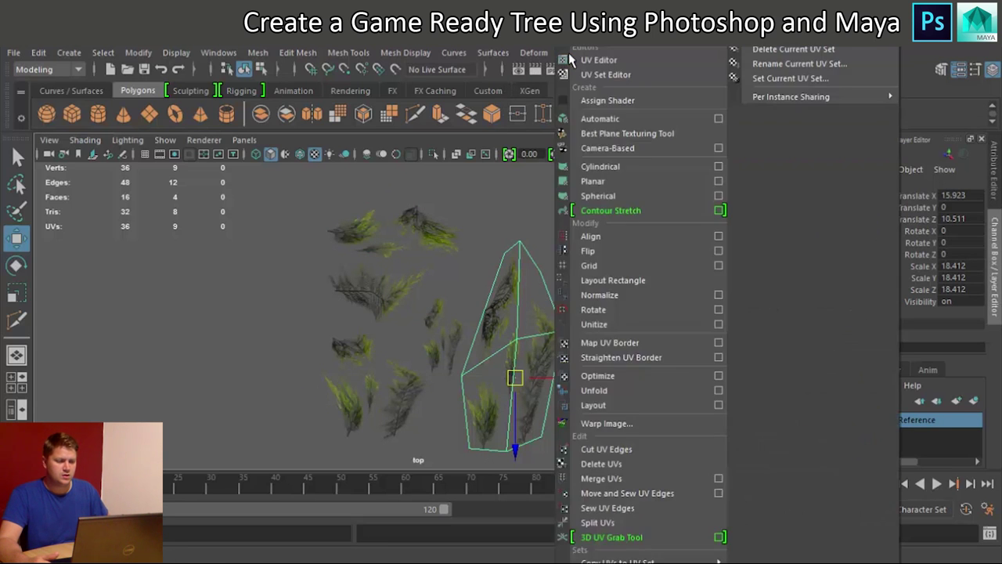
pyautogui.click(613, 61)
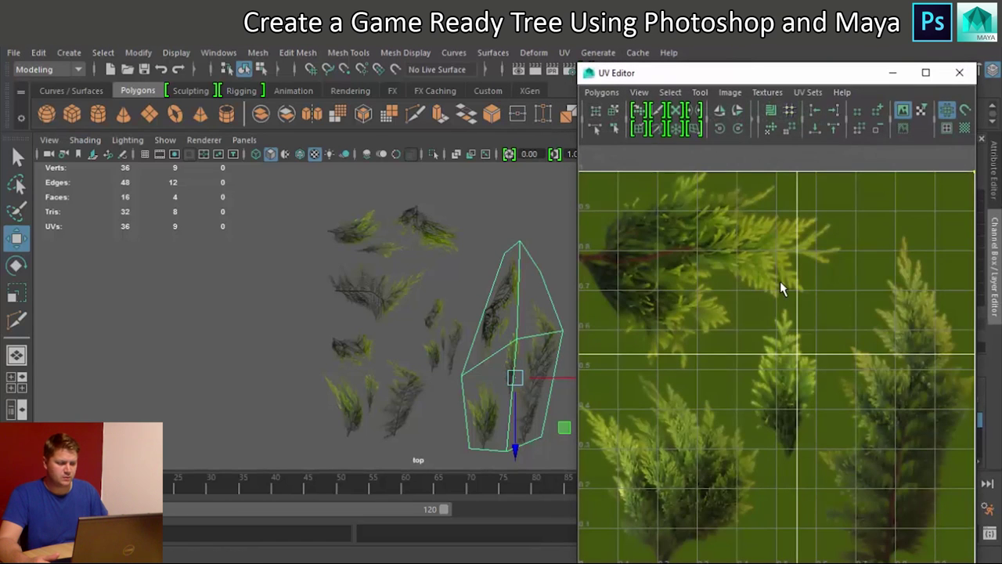
pyautogui.scroll(-2, 779, 281)
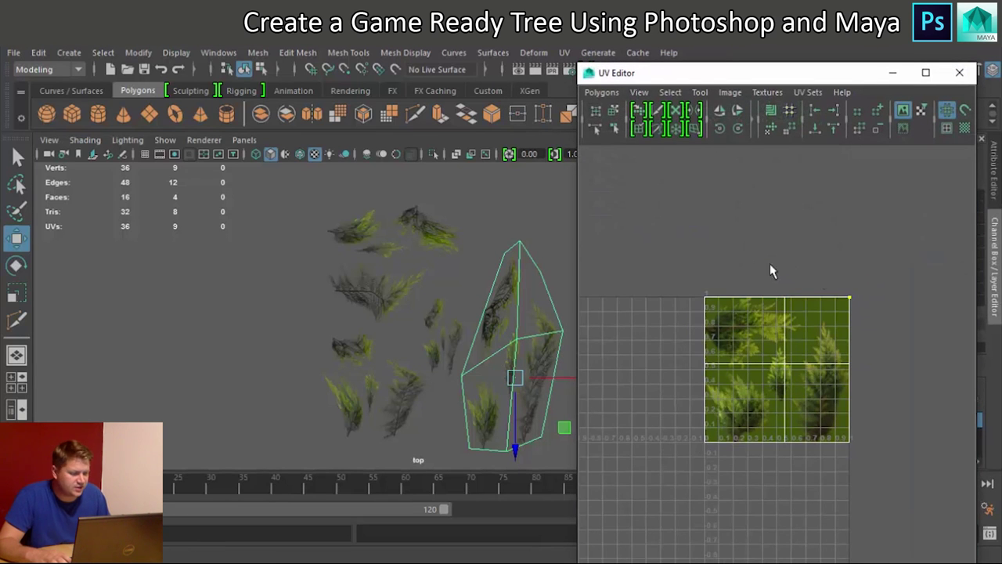
pyautogui.press('f')
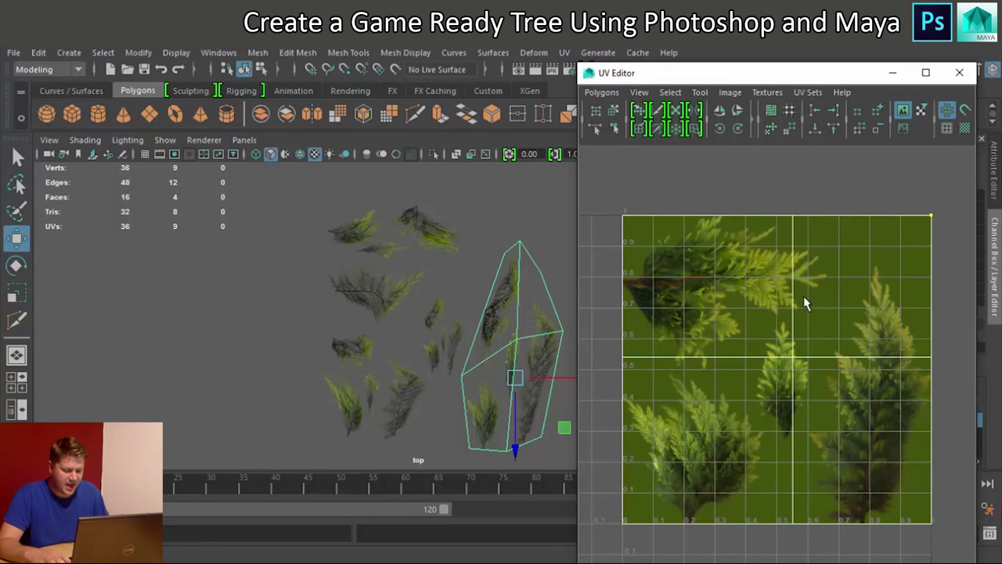
pyautogui.keyDown('alt'); pyautogui.moveTo(806, 304); pyautogui.dragTo(801, 275, button='middle'); pyautogui.keyUp('alt')
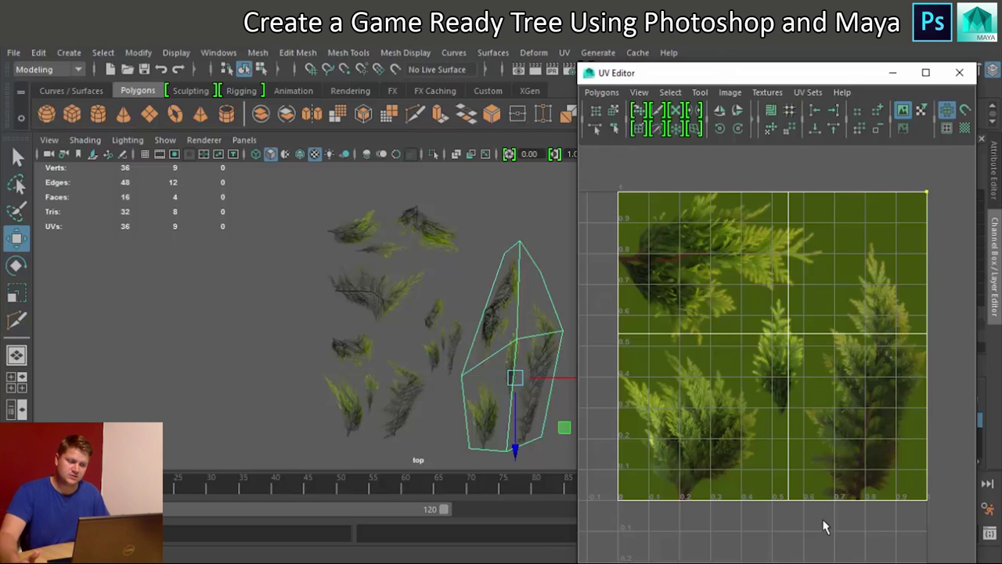
pyautogui.scroll(-1, 658, 188)
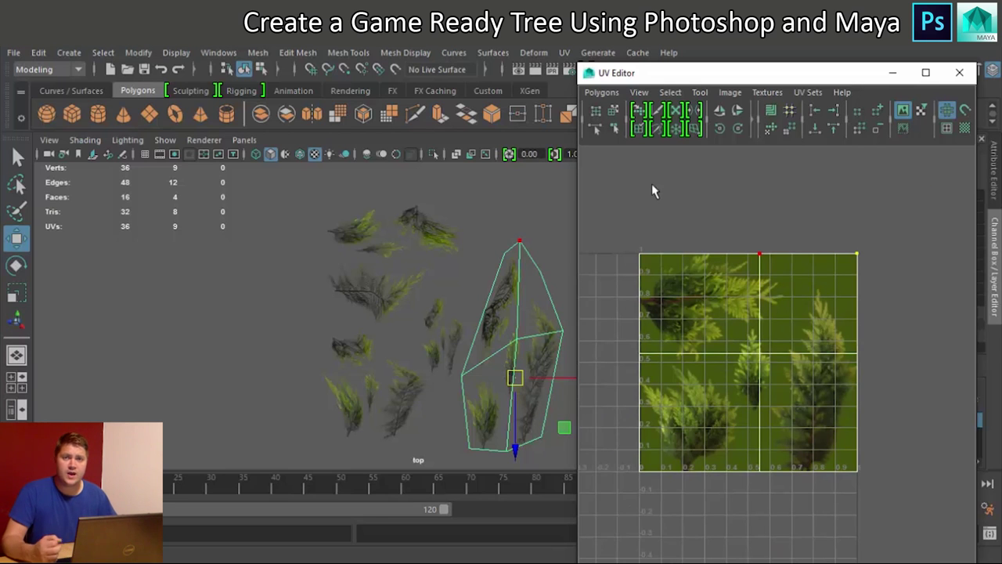
# Apply a planar UV projection to the Branch2 plane with the projection fitted to the best plane
pyautogui.click(563, 53)
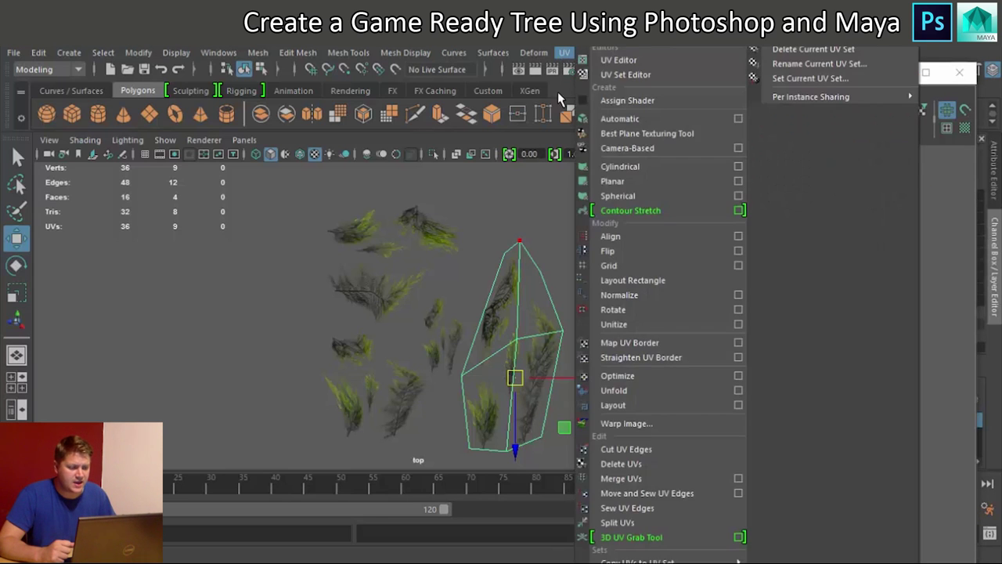
pyautogui.click(737, 183)
pyautogui.moveTo(362, 99); pyautogui.dragTo(380, 87)
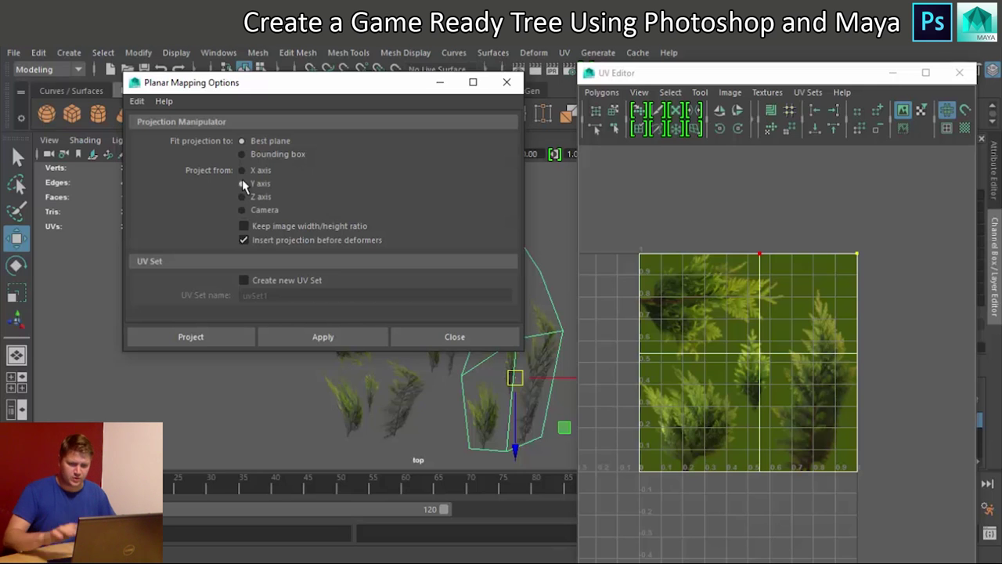
pyautogui.click(191, 336)
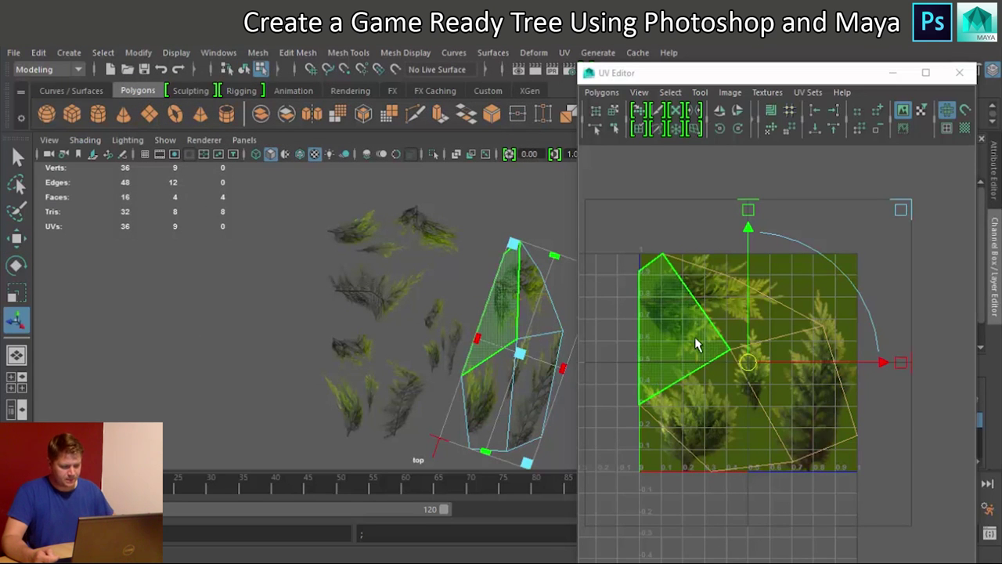
pyautogui.scroll(2, 694, 337)
pyautogui.scroll(-1, 683, 336)
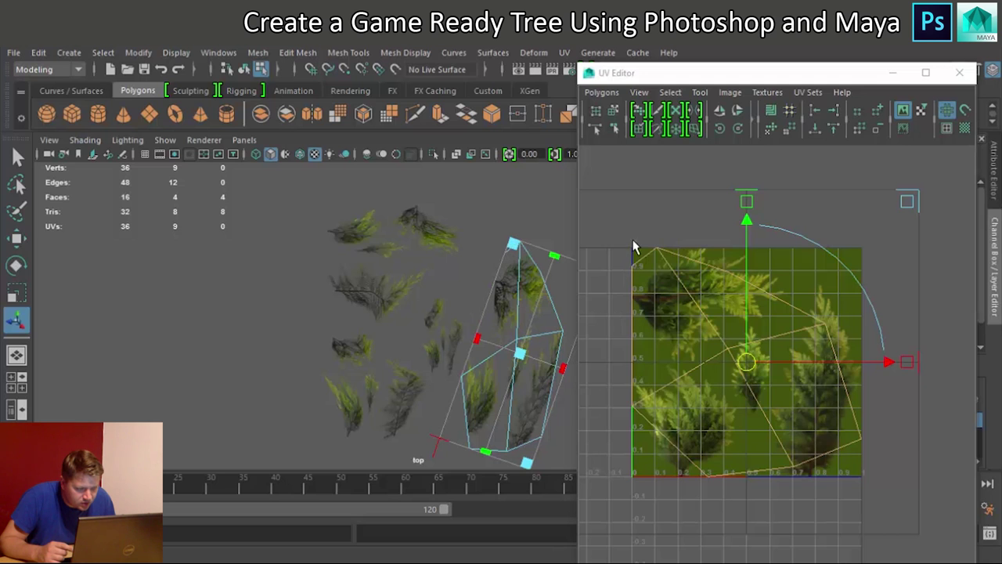
# Rotate Branch2's UV shell upright and scale it down to the proportions of the tall branch in the texture
pyautogui.press('r')
pyautogui.click(760, 246)
pyautogui.press('e')
pyautogui.moveTo(768, 290); pyautogui.dragTo(765, 356)
pyautogui.press('r')
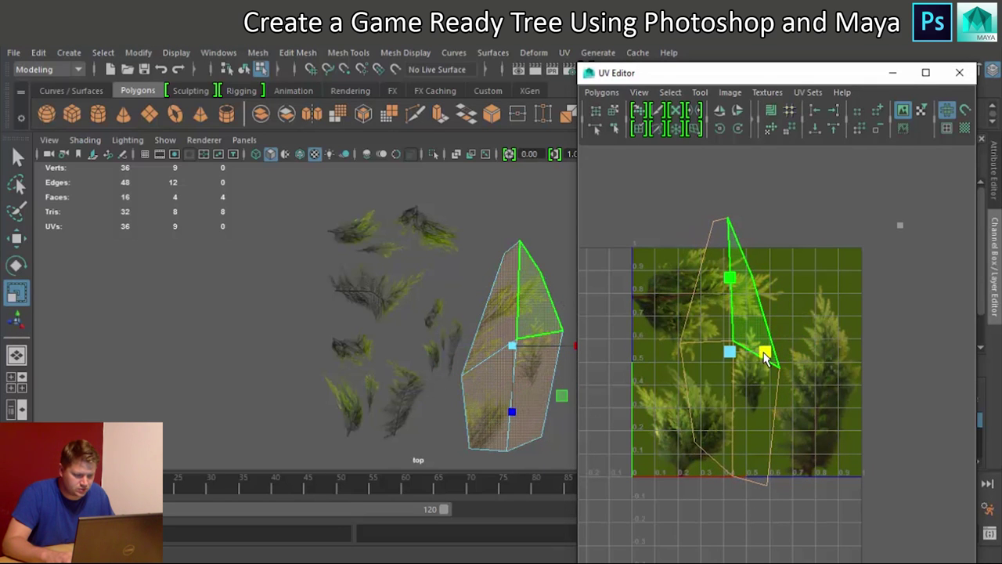
pyautogui.moveTo(730, 278); pyautogui.dragTo(747, 298)
# Move Branch2's UV shell over the tall branch at the right side of the texture
pyautogui.click(714, 361)
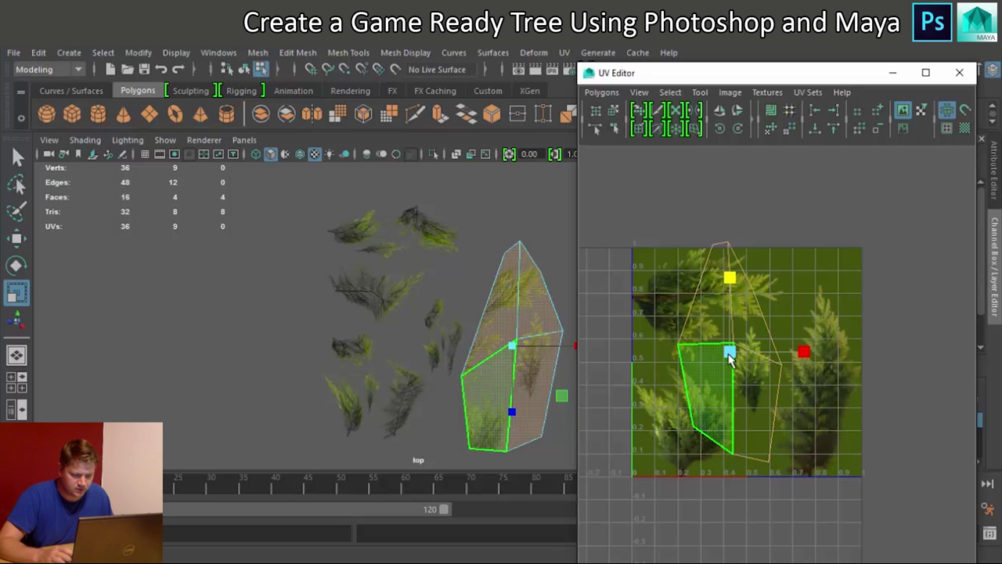
pyautogui.press('w')
pyautogui.moveTo(729, 356); pyautogui.dragTo(818, 377)
pyautogui.click(821, 379)
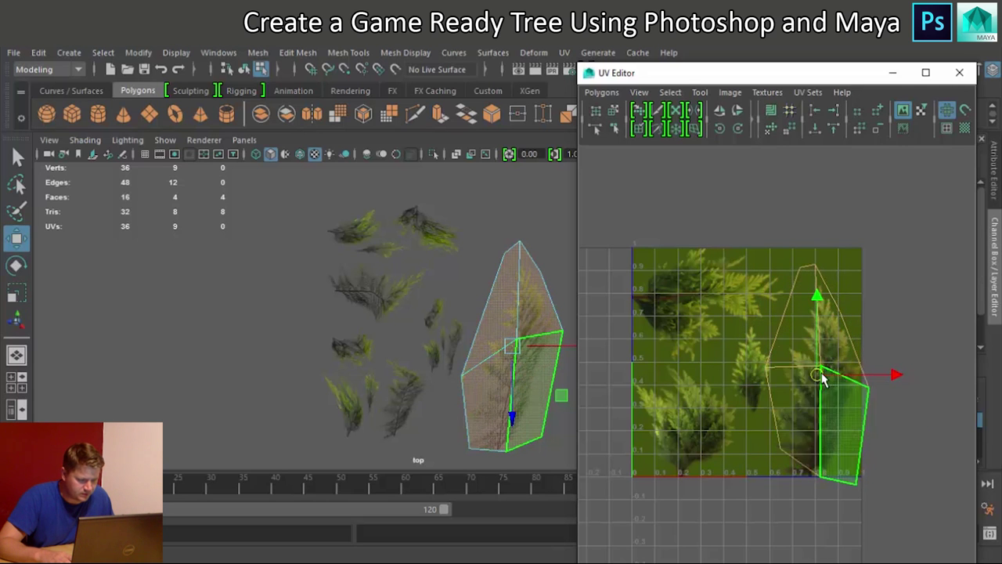
pyautogui.scroll(3, 822, 374)
pyautogui.click(825, 376)
pyautogui.keyDown('alt'); pyautogui.moveTo(825, 376); pyautogui.dragTo(739, 316, button='middle'); pyautogui.keyUp('alt')
pyautogui.click(800, 425)
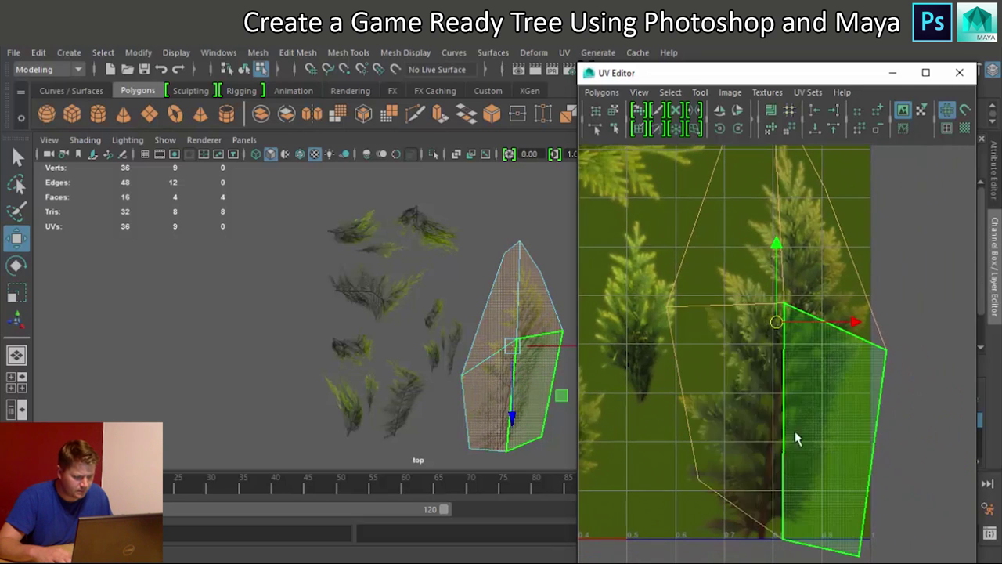
# Move the bottom-center UV to the tall branch's stem base and the lower-left UV down and outward beside it
pyautogui.click(765, 499)
pyautogui.moveTo(765, 499); pyautogui.dragTo(814, 420, button='right')
pyautogui.moveTo(776, 531)
pyautogui.mouseDown()
pyautogui.moveTo(790, 553)
pyautogui.moveTo(766, 542)
pyautogui.mouseUp()
pyautogui.moveTo(721, 494); pyautogui.dragTo(693, 536)
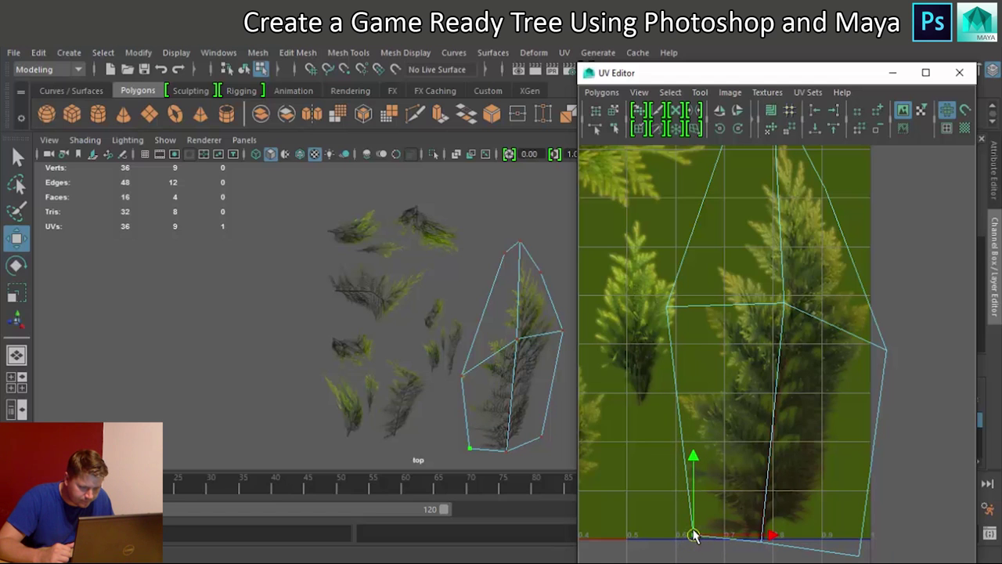
pyautogui.moveTo(696, 533)
pyautogui.mouseDown()
pyautogui.moveTo(686, 544)
pyautogui.moveTo(690, 532)
pyautogui.mouseUp()
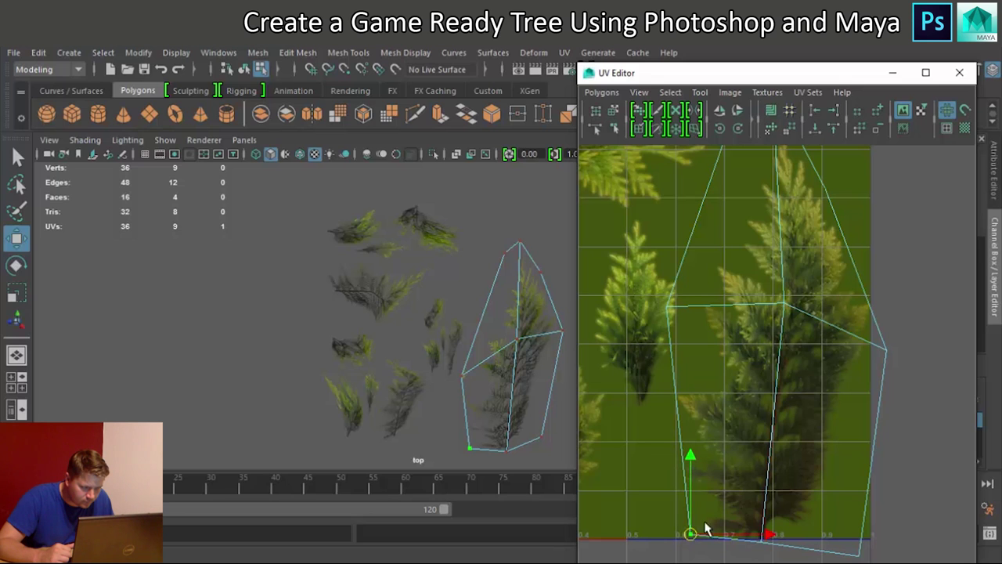
# Raise Branch2's right middle UV inward to the foliage edge and lower its left middle UV beside the lower foliage
pyautogui.moveTo(910, 377); pyautogui.dragTo(872, 311)
pyautogui.click(664, 307)
pyautogui.moveTo(664, 308); pyautogui.dragTo(670, 397)
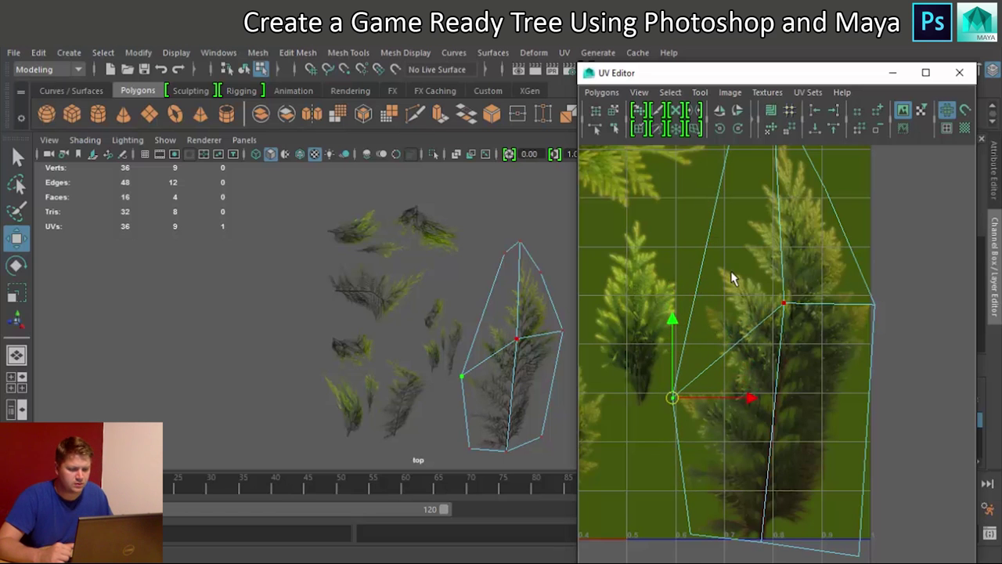
# Move Branch2's top UV onto the branch tip and lower the neighboring upper-left UV along the foliage outline
pyautogui.keyDown('alt'); pyautogui.moveTo(738, 259); pyautogui.dragTo(712, 381, button='middle'); pyautogui.keyUp('alt')
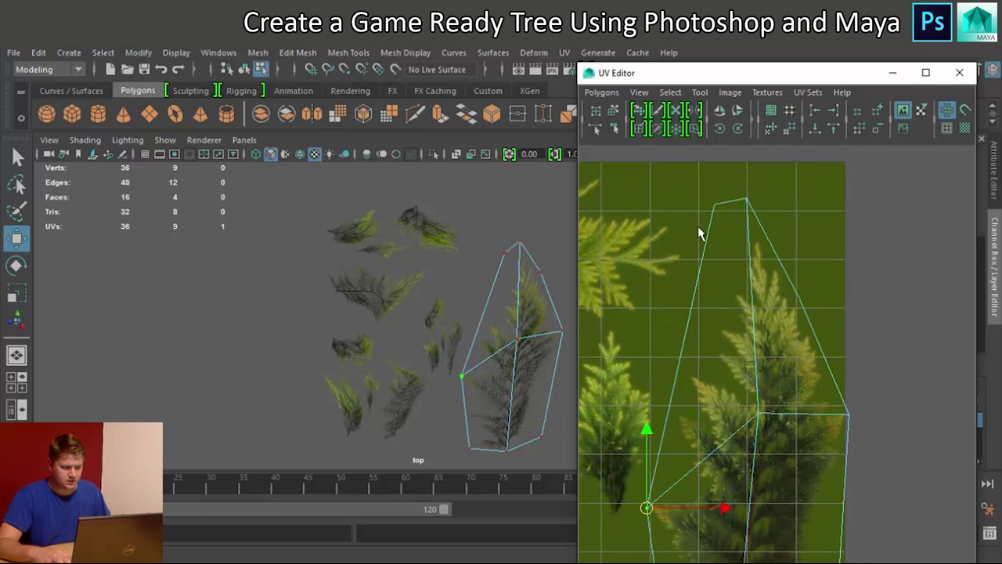
pyautogui.click(745, 200)
pyautogui.moveTo(746, 201); pyautogui.dragTo(754, 233)
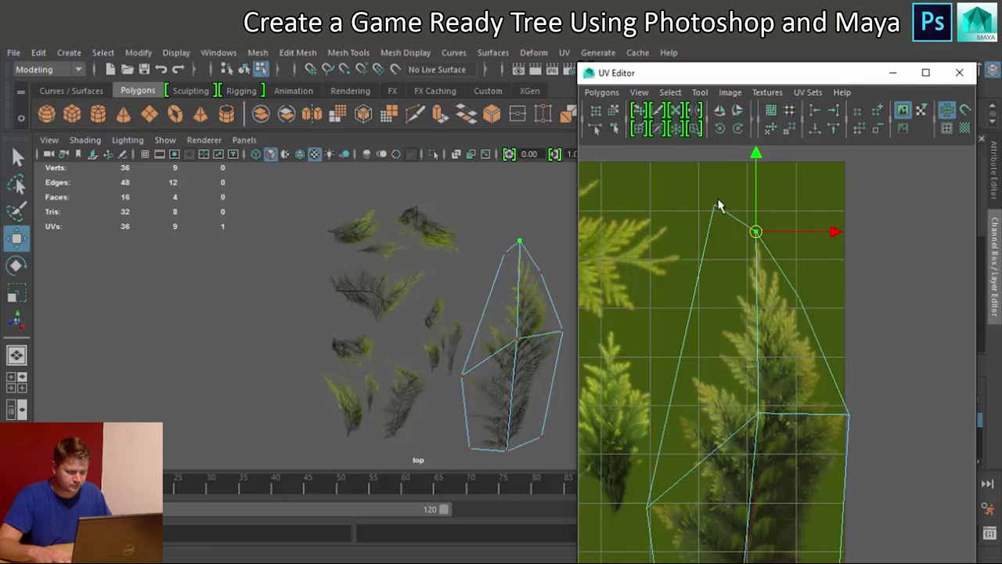
pyautogui.click(715, 206)
pyautogui.moveTo(714, 208); pyautogui.dragTo(721, 293)
pyautogui.keyDown('alt'); pyautogui.moveTo(718, 291); pyautogui.dragTo(700, 309, button='middle'); pyautogui.keyUp('alt')
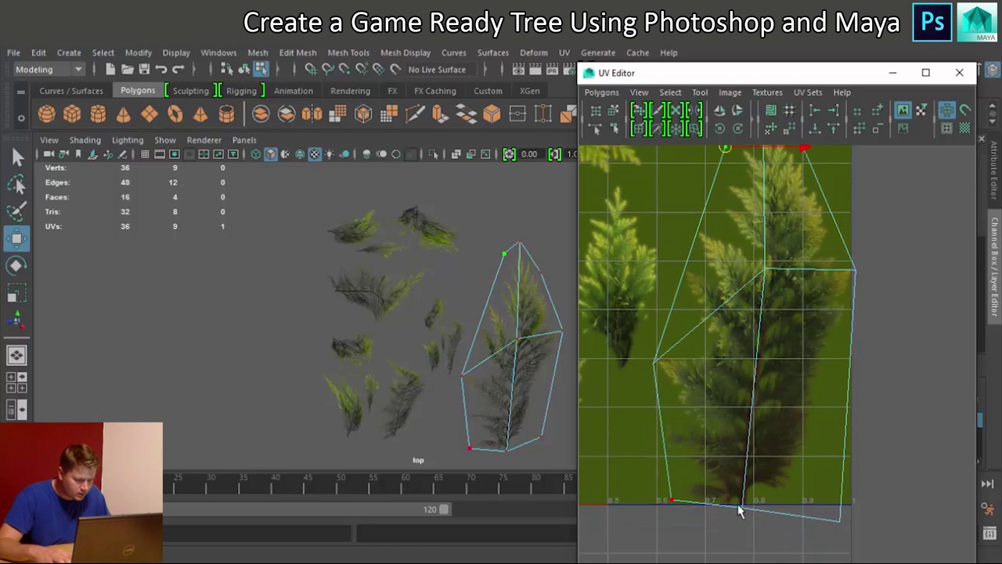
# Pull Branch2's lower-right UV up and inward to hug the foliage beside the stem base
pyautogui.click(840, 522)
pyautogui.moveTo(840, 525); pyautogui.dragTo(802, 486)
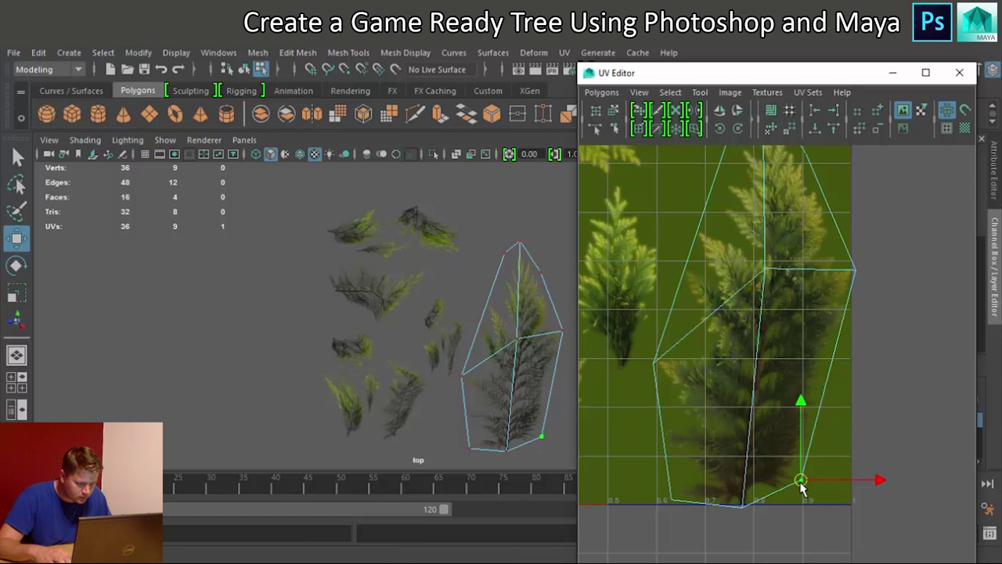
pyautogui.keyDown('alt'); pyautogui.moveTo(749, 341); pyautogui.dragTo(768, 400, button='middle'); pyautogui.keyUp('alt')
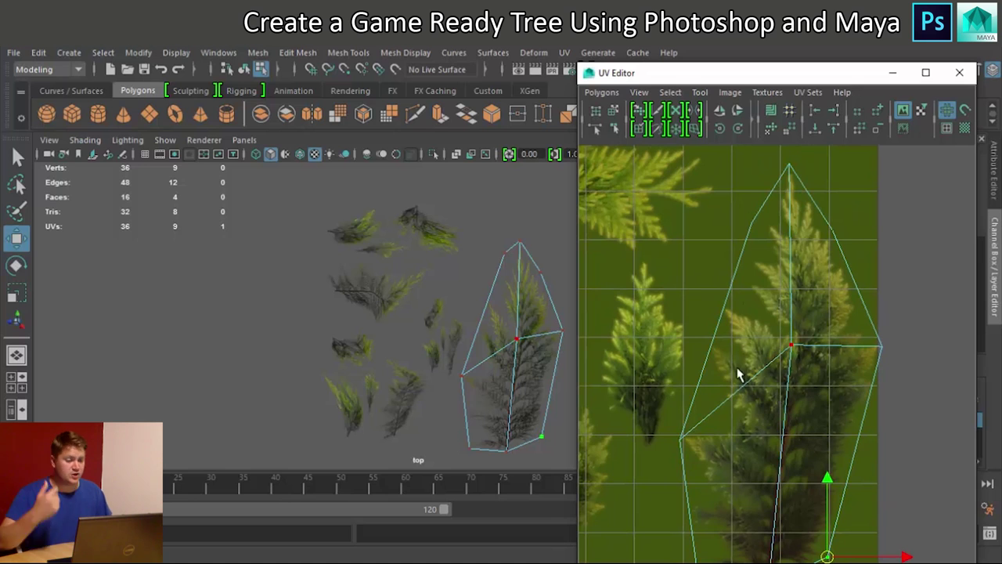
# Select the small Branch1 plane as an object and apply a planar UV projection to it
pyautogui.click(452, 343)
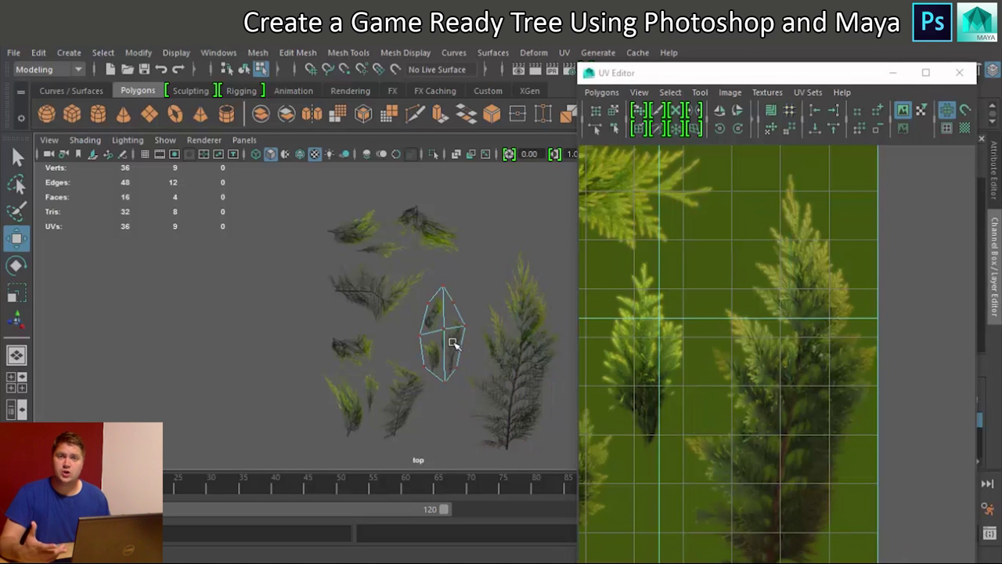
pyautogui.scroll(4, 408, 277)
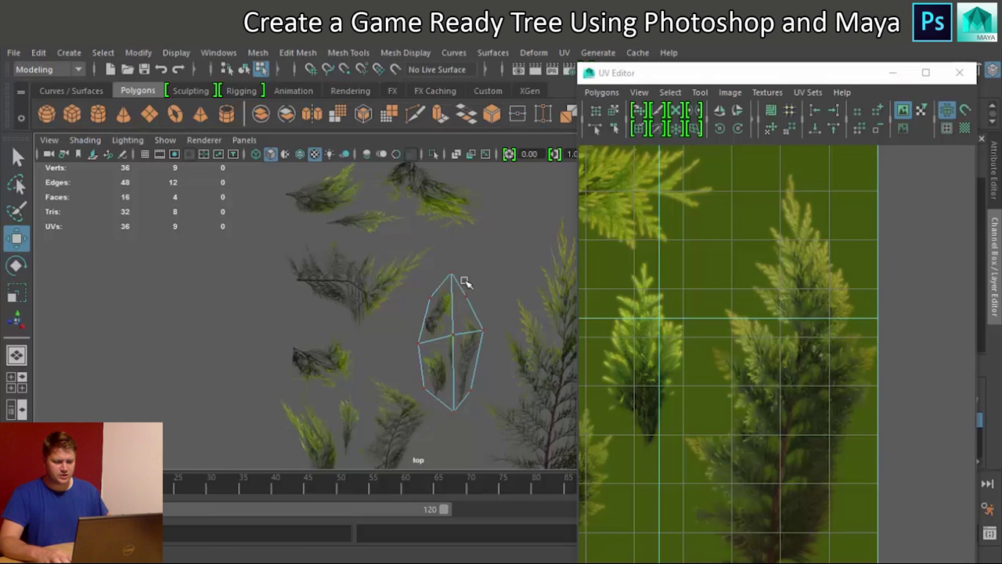
pyautogui.moveTo(402, 293); pyautogui.dragTo(459, 151, button='right')
pyautogui.click(395, 305)
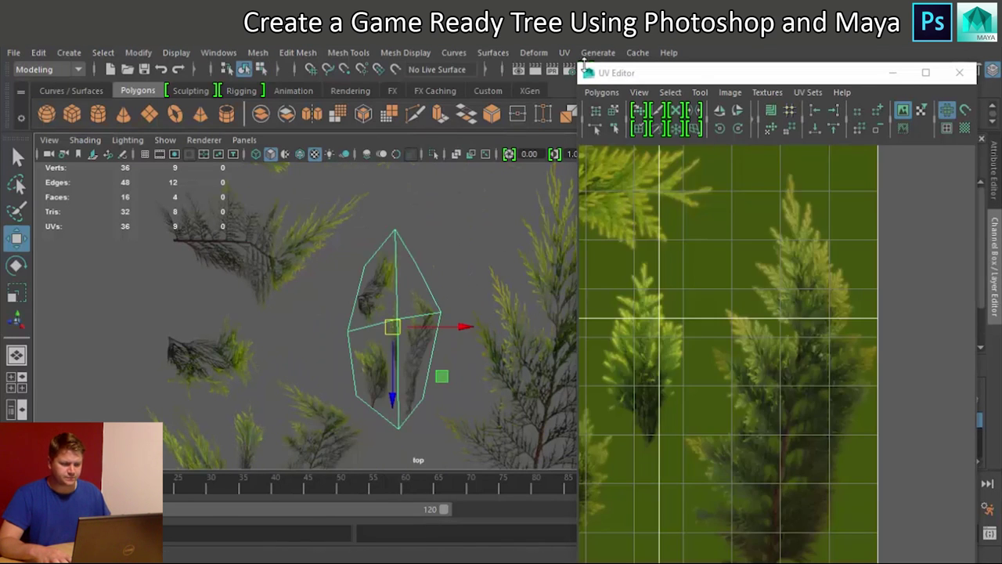
pyautogui.click(563, 53)
pyautogui.click(611, 183)
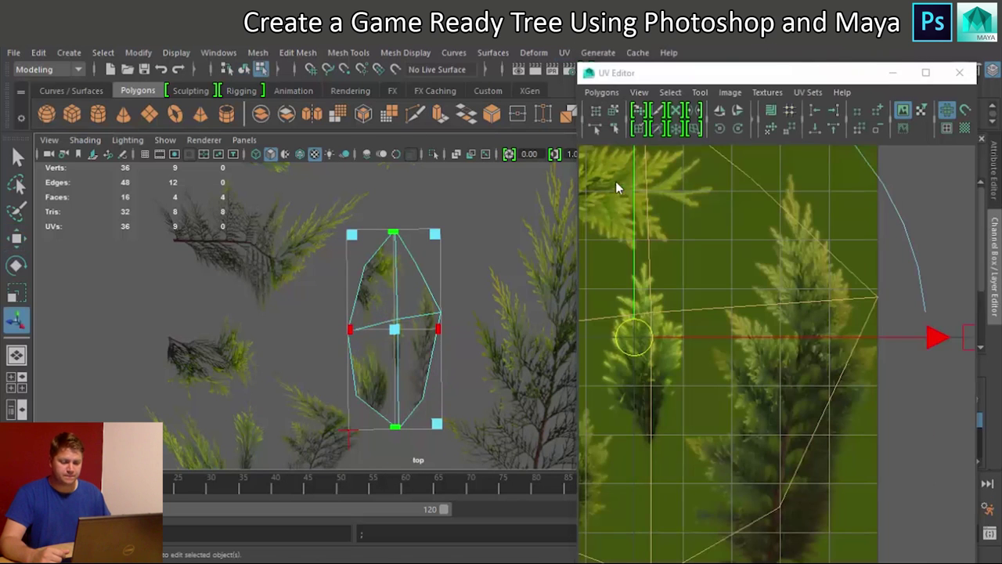
# Scale Branch1's UV shell down to roughly branch size and move it over the small central branch in the texture
pyautogui.scroll(-3, 765, 293)
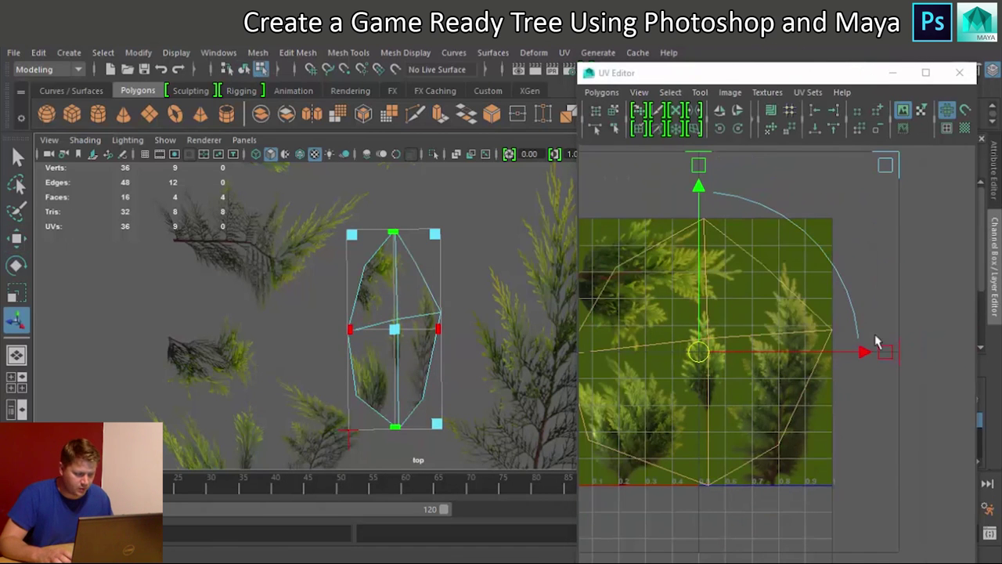
pyautogui.moveTo(887, 354); pyautogui.dragTo(751, 365)
pyautogui.moveTo(699, 157); pyautogui.dragTo(692, 387)
pyautogui.click(707, 442)
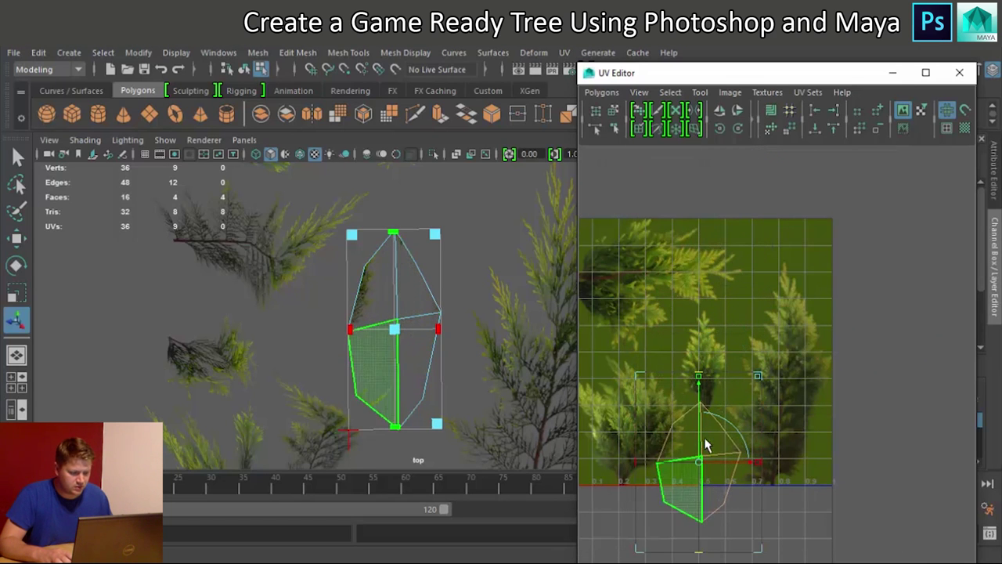
pyautogui.click(705, 462)
pyautogui.moveTo(719, 426); pyautogui.dragTo(707, 365)
pyautogui.click(740, 288)
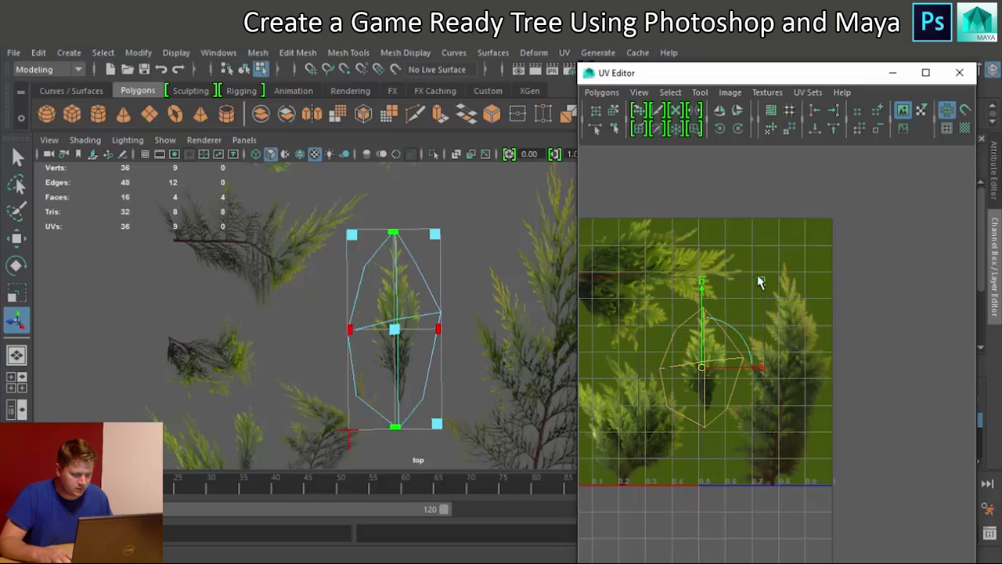
pyautogui.moveTo(761, 284); pyautogui.dragTo(731, 319)
pyautogui.click(696, 385)
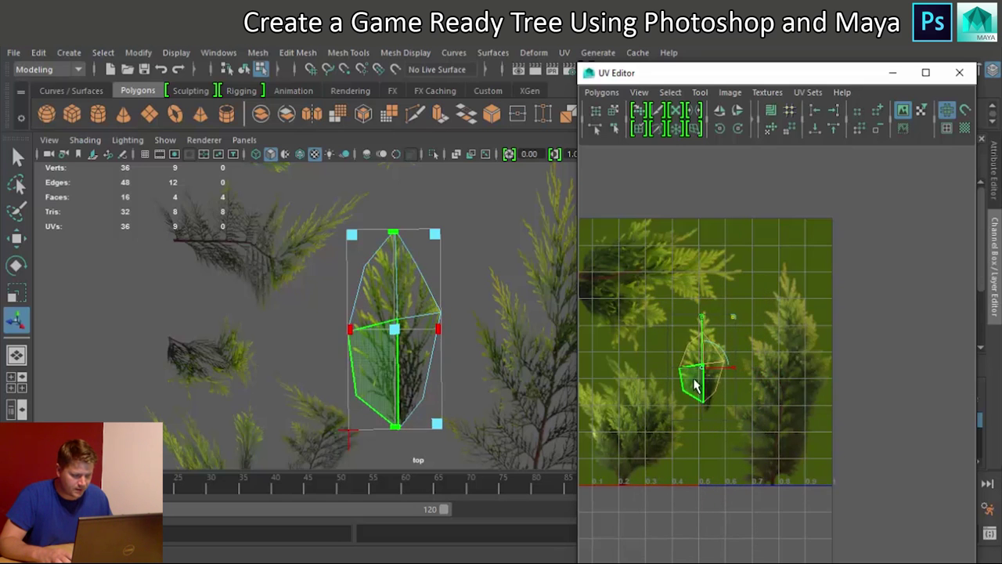
# Stretch Branch1's UV shell vertically to span the small branch from its tip to its stem base
pyautogui.scroll(5, 708, 364)
pyautogui.keyDown('alt'); pyautogui.moveTo(711, 362); pyautogui.dragTo(667, 365, button='middle'); pyautogui.keyUp('alt')
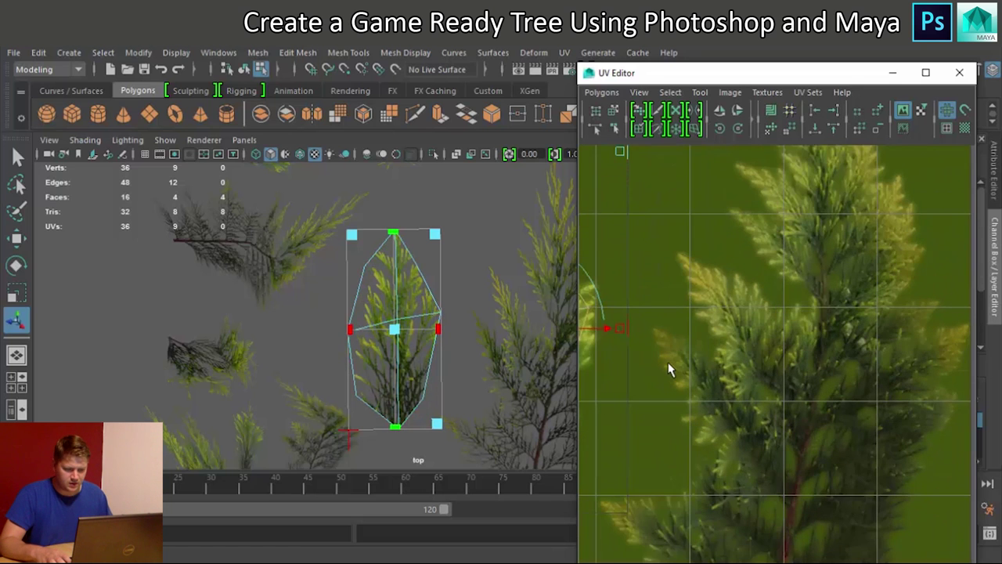
pyautogui.scroll(2, 664, 368)
pyautogui.scroll(-3, 663, 359)
pyautogui.scroll(2, 790, 342)
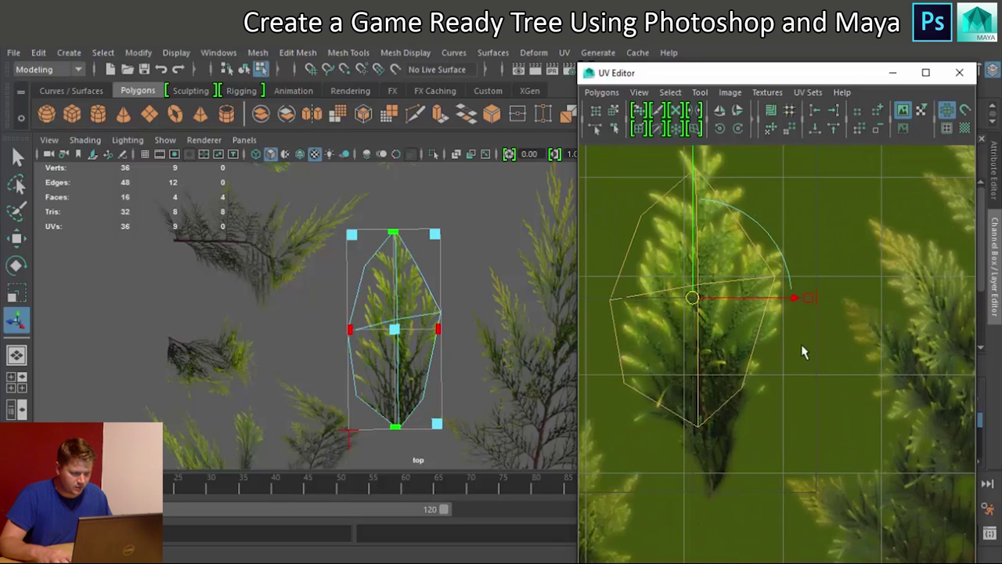
pyautogui.click(728, 349)
pyautogui.keyDown('alt'); pyautogui.moveTo(728, 349); pyautogui.dragTo(775, 339, button='middle'); pyautogui.keyUp('alt')
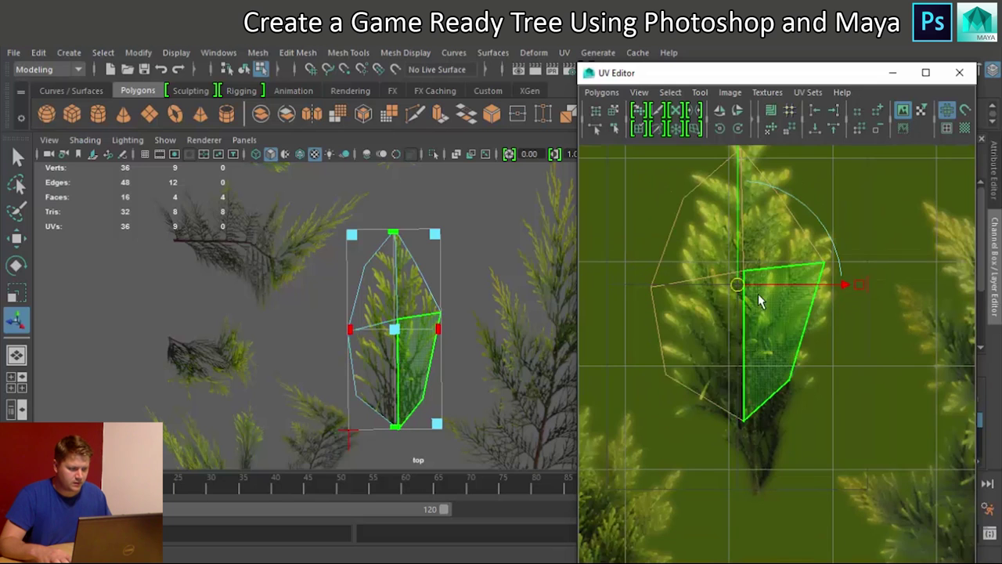
pyautogui.scroll(-1, 751, 313)
pyautogui.click(756, 242)
pyautogui.press('r')
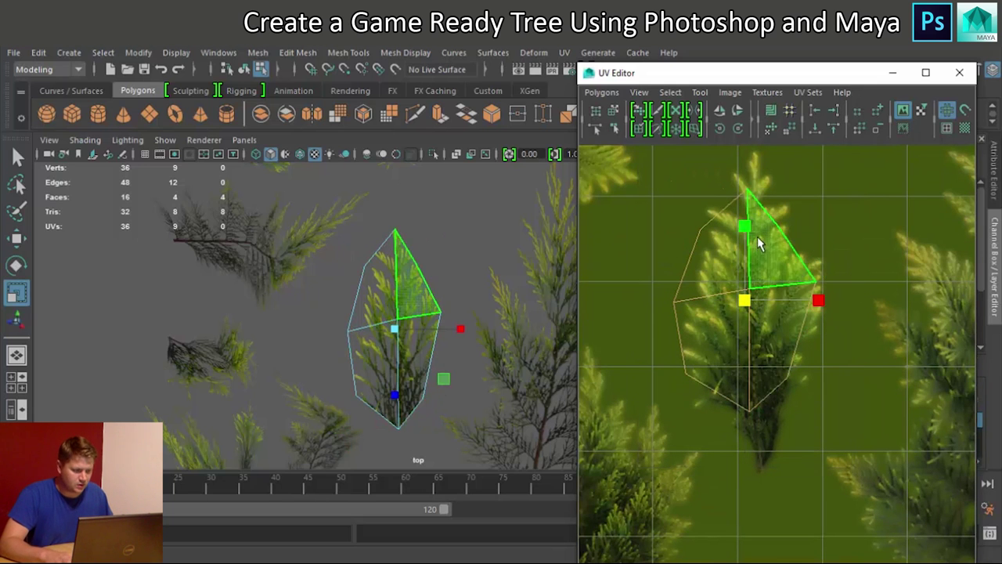
pyautogui.click(741, 233)
pyautogui.moveTo(749, 218); pyautogui.dragTo(756, 197)
# Center Branch1's UV shell on the small branch's stem and widen it slightly to enclose the side foliage
pyautogui.press('w')
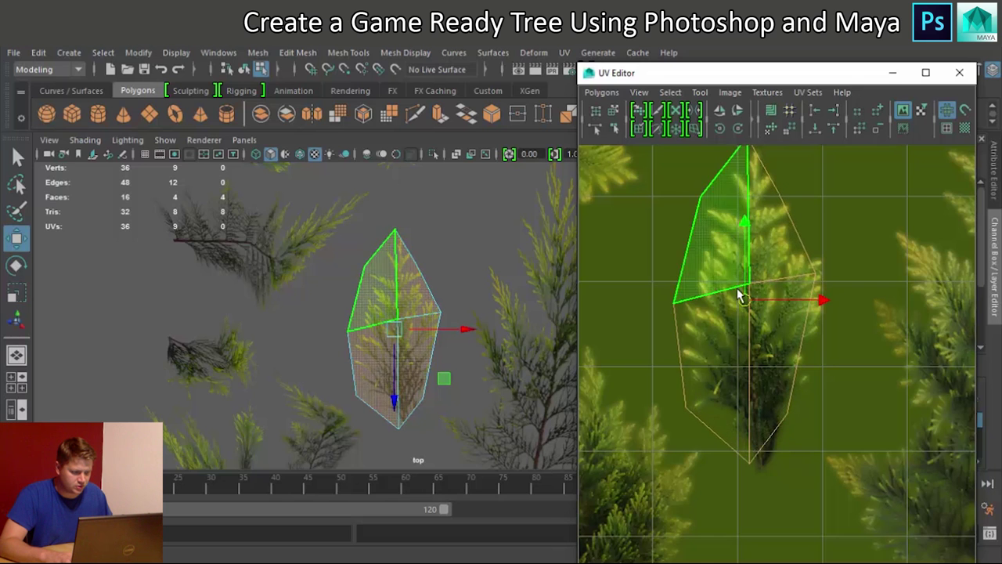
pyautogui.click(741, 298)
pyautogui.moveTo(744, 301); pyautogui.dragTo(753, 311)
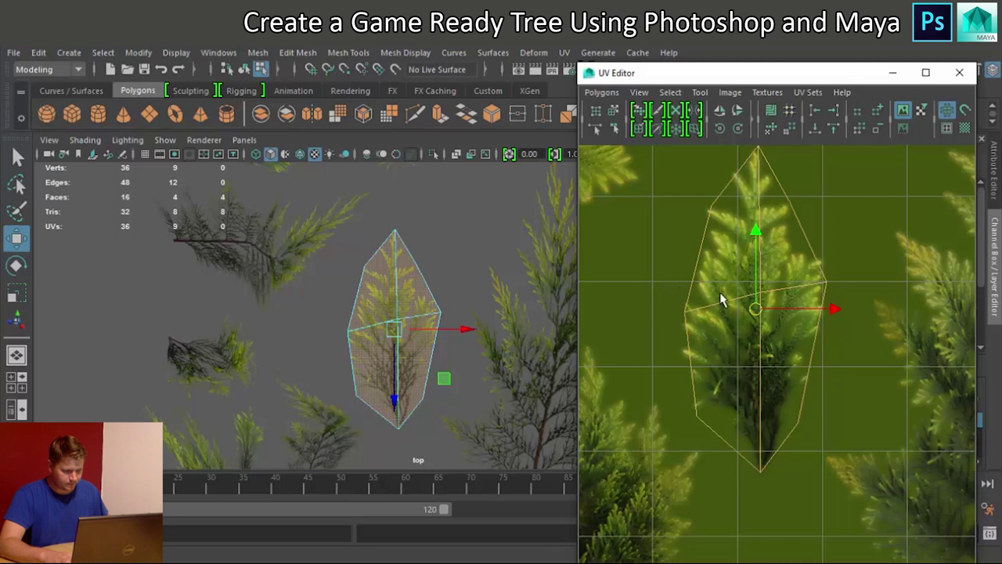
pyautogui.press('r')
pyautogui.moveTo(830, 313); pyautogui.dragTo(831, 317)
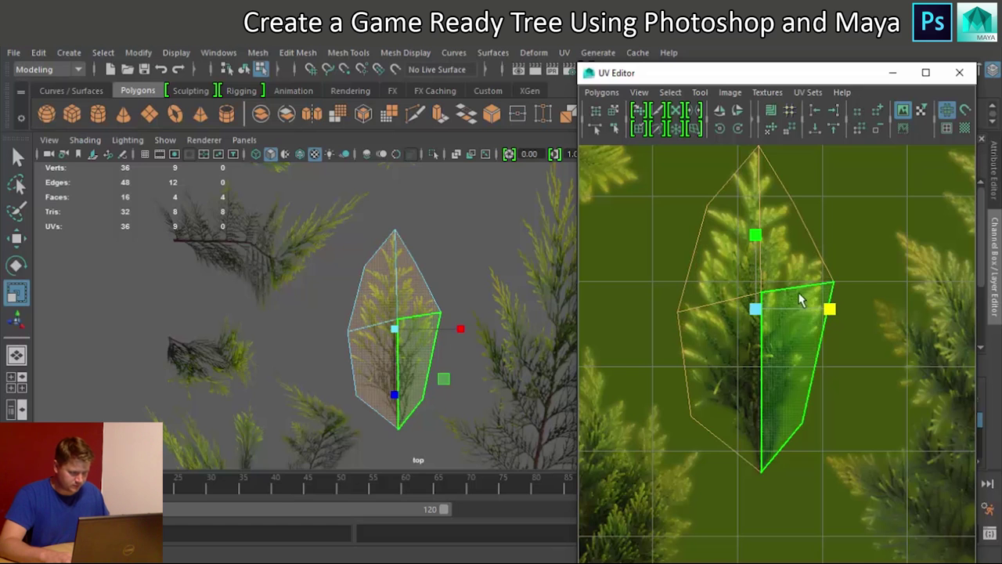
pyautogui.press('w')
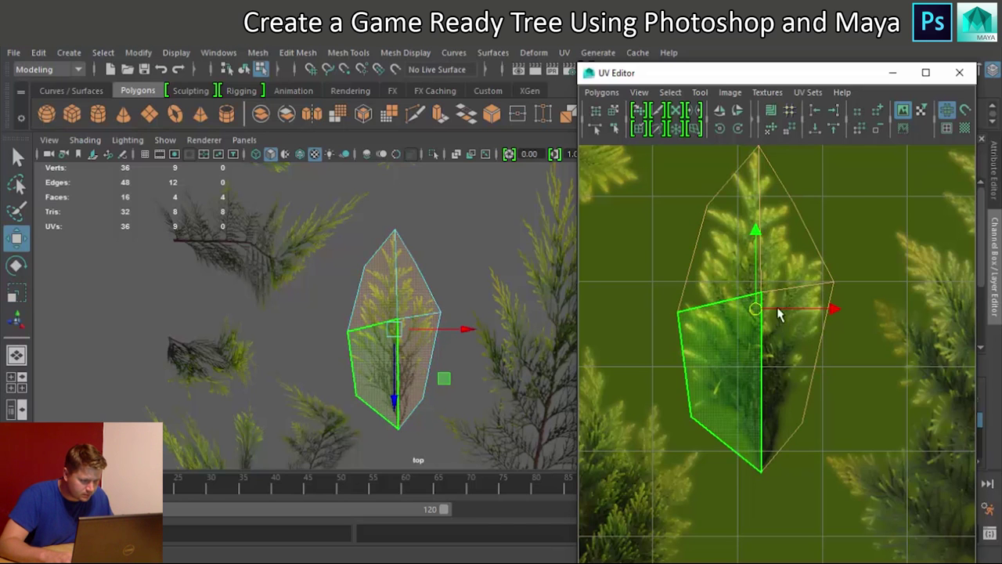
# Finish aligning the small central branch card's UVs over its matching leaf, and deselect the card to check the textured result
pyautogui.moveTo(833, 310); pyautogui.dragTo(834, 311)
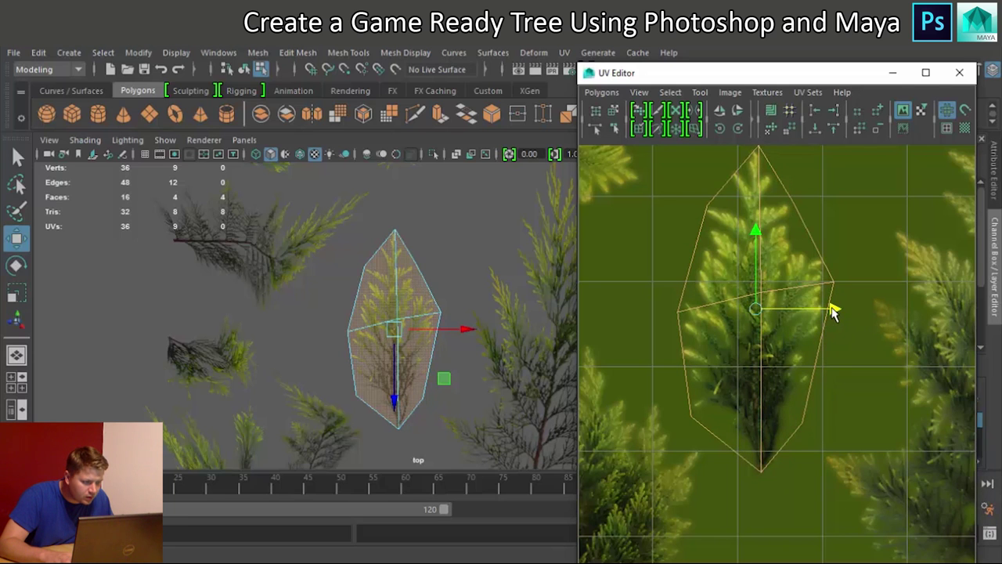
pyautogui.moveTo(410, 174); pyautogui.dragTo(479, 150, button='right')
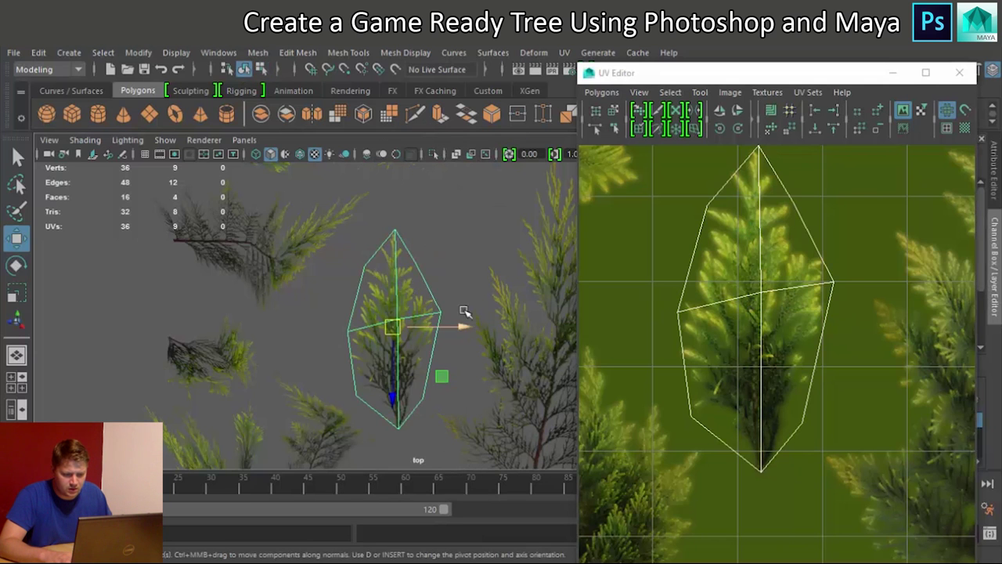
pyautogui.click(451, 280)
pyautogui.scroll(3, 447, 299)
pyautogui.scroll(-3, 442, 304)
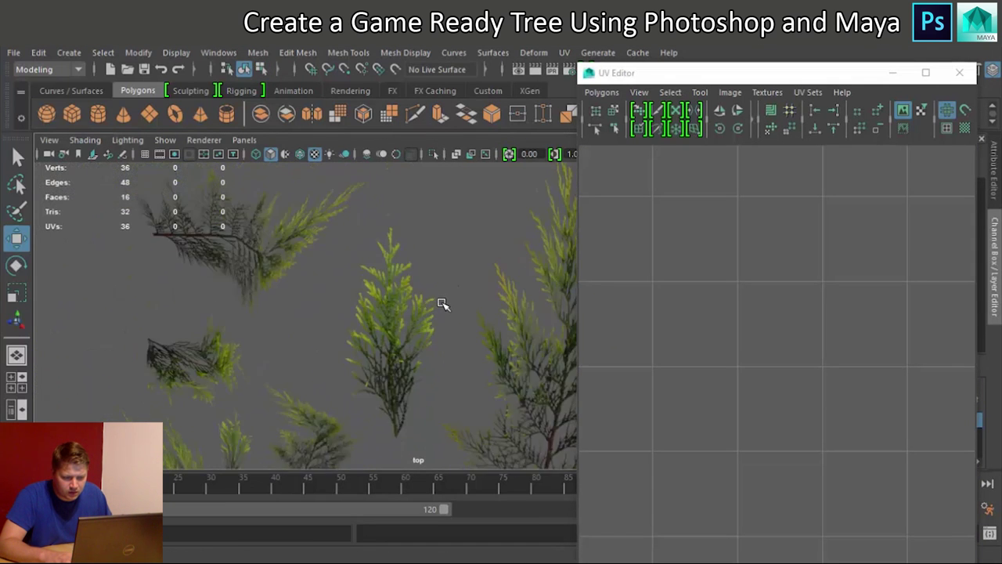
pyautogui.scroll(-4, 442, 303)
pyautogui.scroll(3, 479, 334)
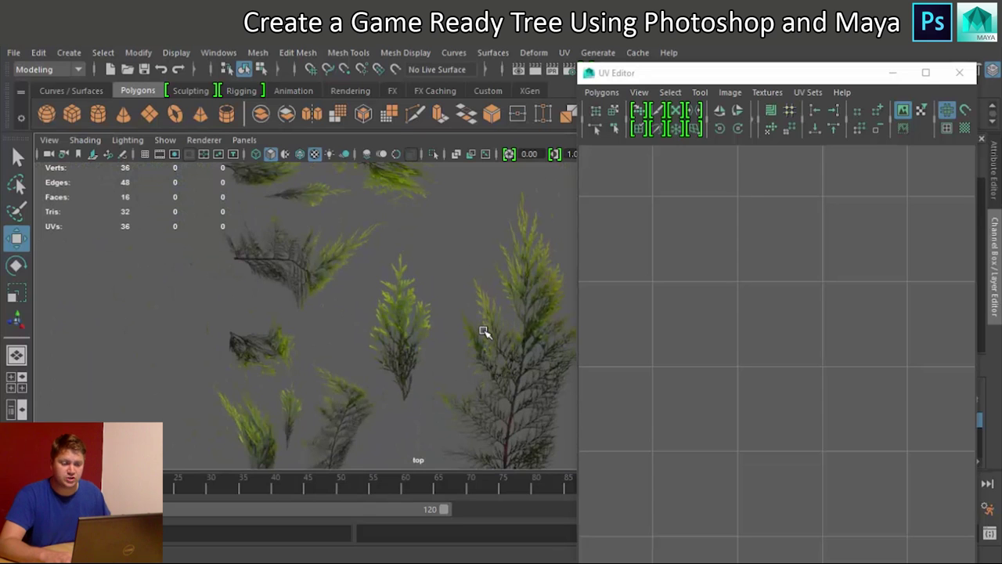
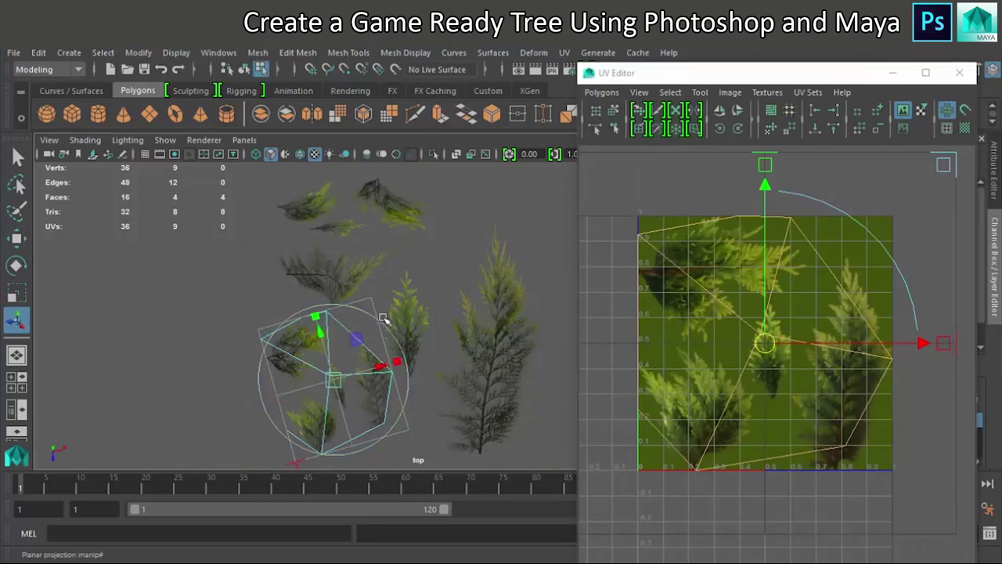
# Fit the lower bushy branch card's planar-projected UVs over the matching bushy branch in the texture
pyautogui.moveTo(385, 318); pyautogui.dragTo(393, 349)
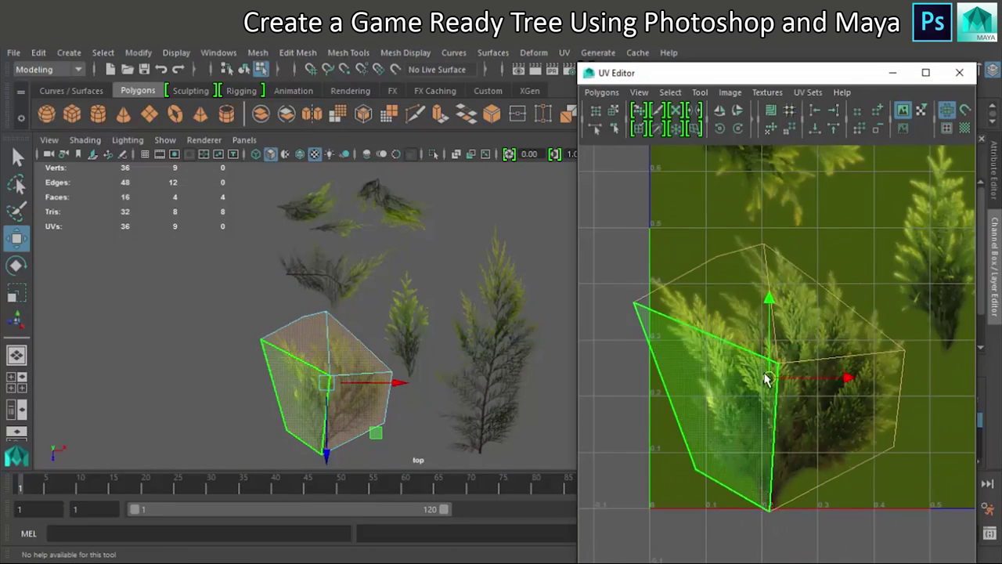
pyautogui.click(712, 254)
pyautogui.moveTo(713, 255); pyautogui.dragTo(694, 414)
pyautogui.moveTo(877, 345); pyautogui.dragTo(910, 324)
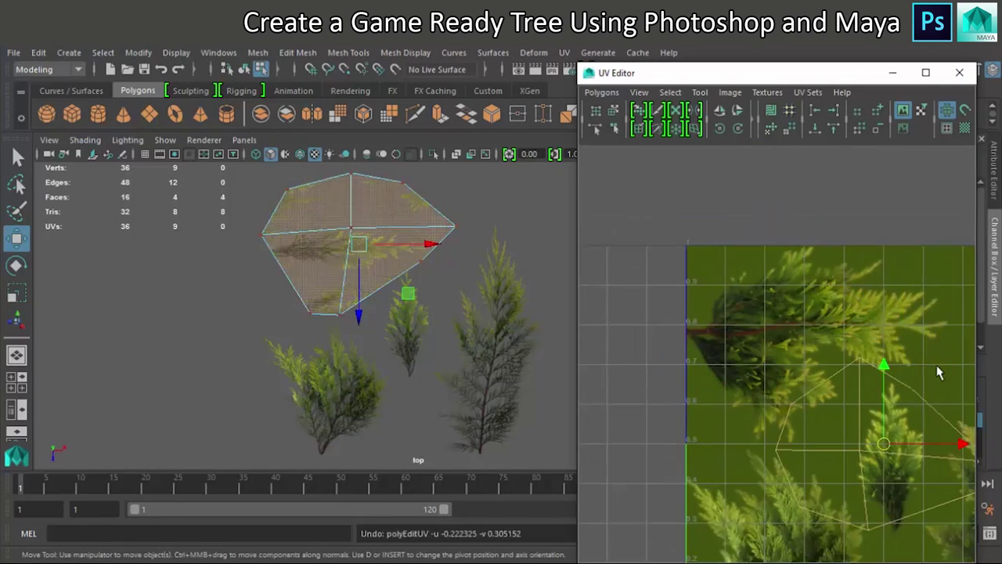
# Apply a planar UV projection to the upper branch card and fit its UVs over the sideways branch in the texture
pyautogui.click(564, 52)
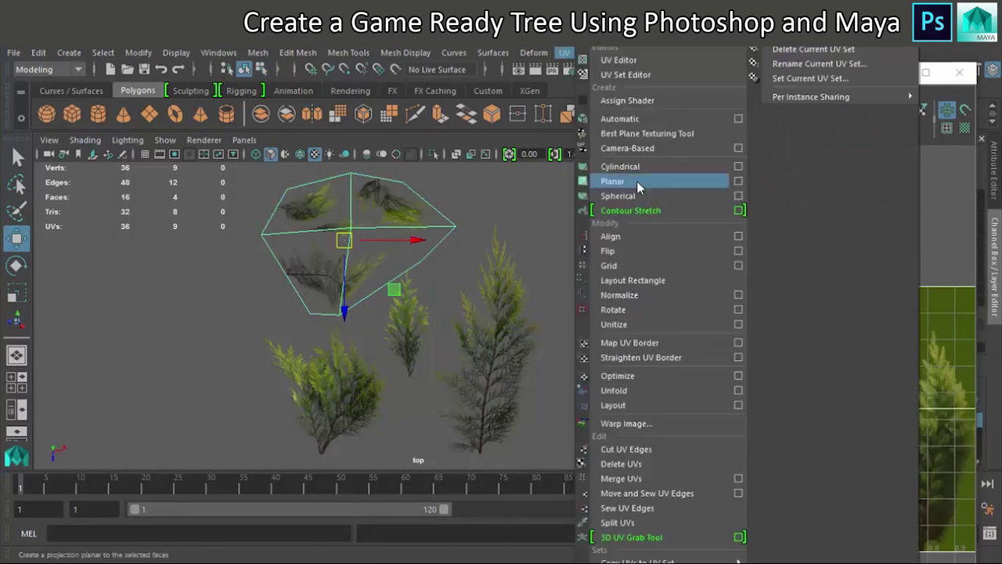
pyautogui.click(767, 190)
pyautogui.moveTo(427, 258); pyautogui.dragTo(413, 299)
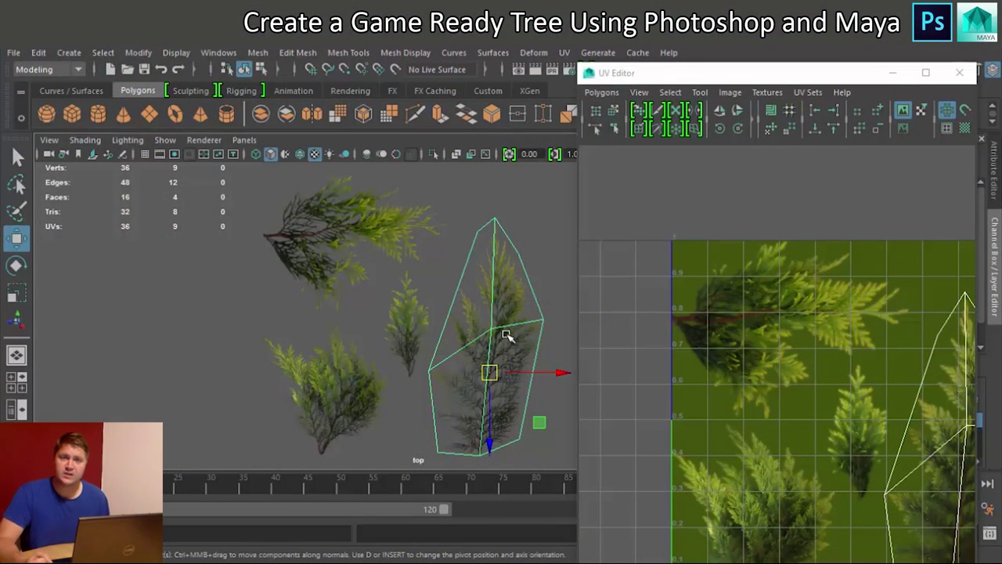
# Close the UV Editor and put the tall Branch2 card into vertex editing in the perspective view
pyautogui.click(960, 74)
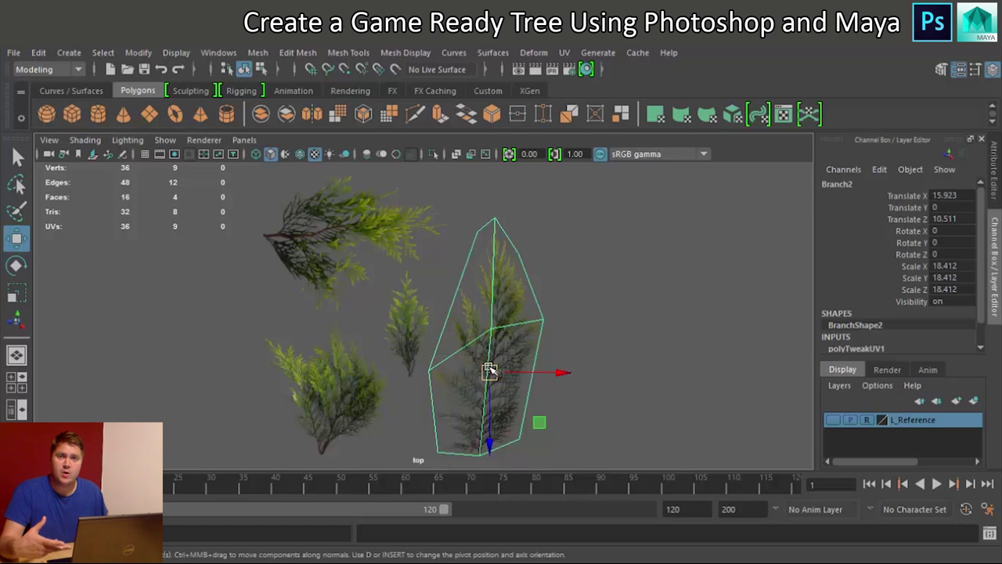
pyautogui.scroll(3, 521, 329)
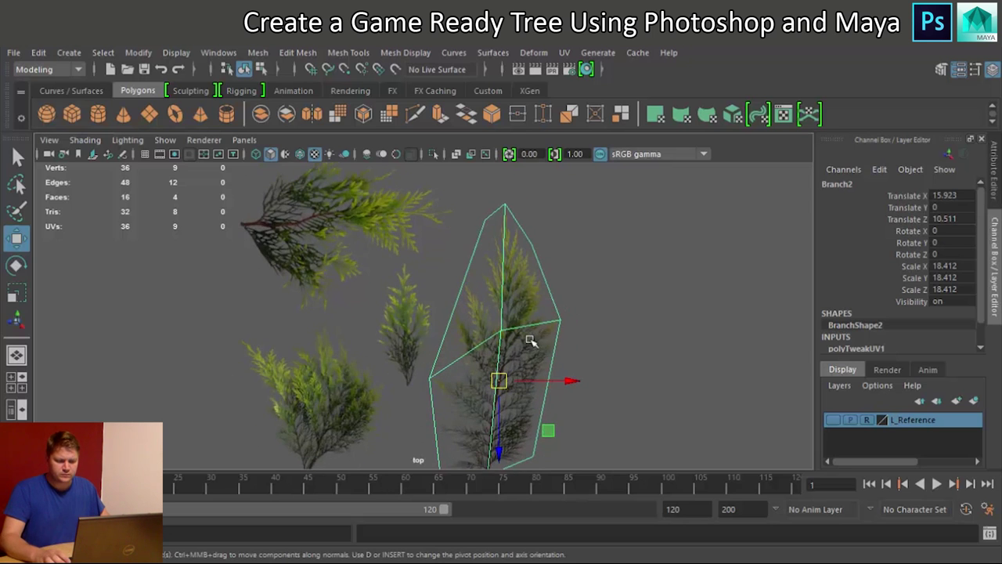
pyautogui.press('space')
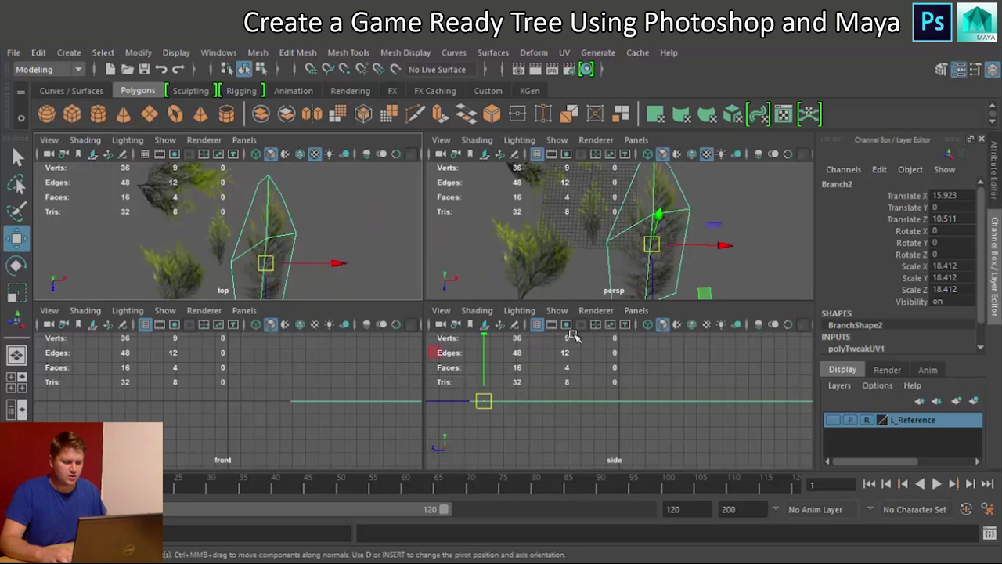
pyautogui.press('space')
pyautogui.keyDown('alt'); pyautogui.moveTo(591, 345); pyautogui.dragTo(420, 316); pyautogui.keyUp('alt')
pyautogui.moveTo(420, 316); pyautogui.dragTo(353, 182, button='right')
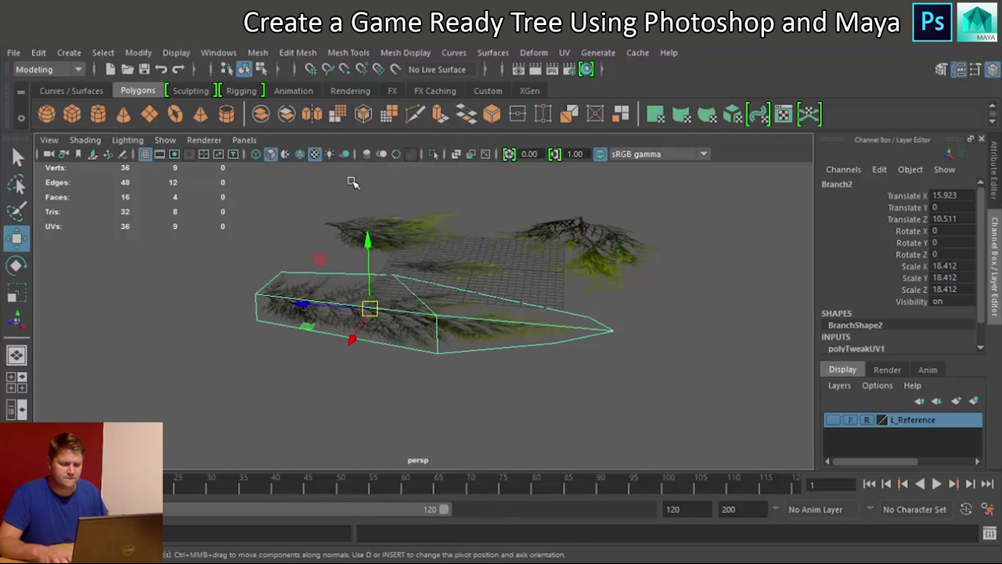
pyautogui.keyDown('alt'); pyautogui.moveTo(550, 306); pyautogui.dragTo(691, 324); pyautogui.keyUp('alt')
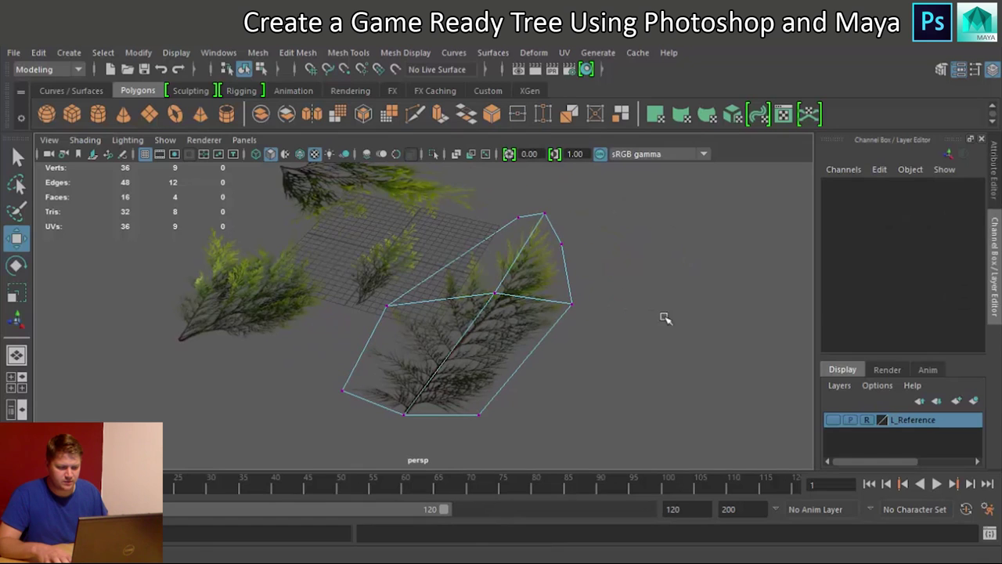
# Lower the six outer-edge vertices of the tall branch card so both sides fold down from the central stem
pyautogui.moveTo(509, 209); pyautogui.dragTo(519, 238)
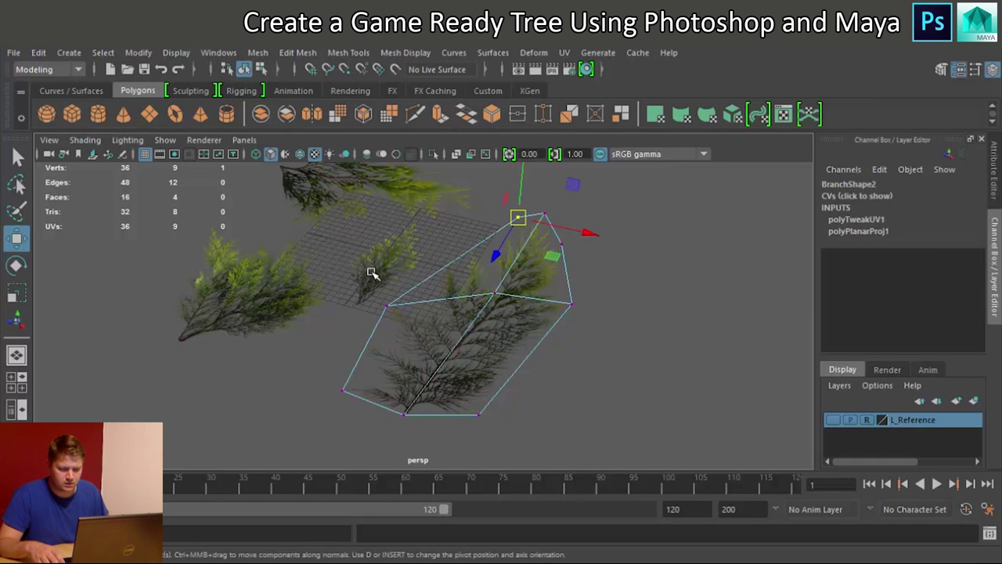
pyautogui.keyDown('shift'); pyautogui.click(387, 306); pyautogui.keyUp('shift')
pyautogui.keyDown('shift'); pyautogui.moveTo(359, 421); pyautogui.dragTo(361, 421); pyautogui.keyUp('shift')
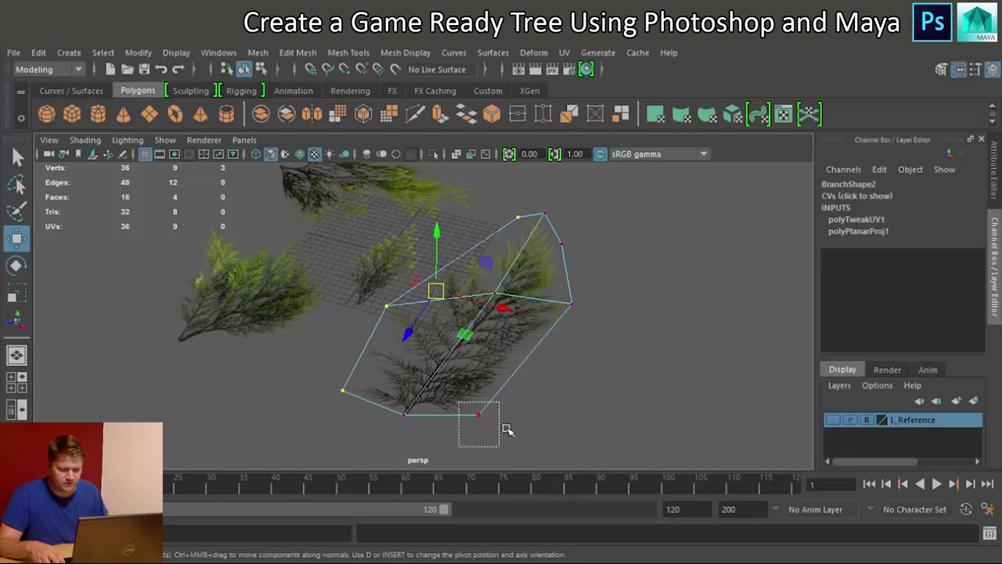
pyautogui.keyDown('shift'); pyautogui.moveTo(502, 443); pyautogui.dragTo(503, 444); pyautogui.keyUp('shift')
pyautogui.keyDown('shift'); pyautogui.moveTo(587, 325); pyautogui.dragTo(588, 326); pyautogui.keyUp('shift')
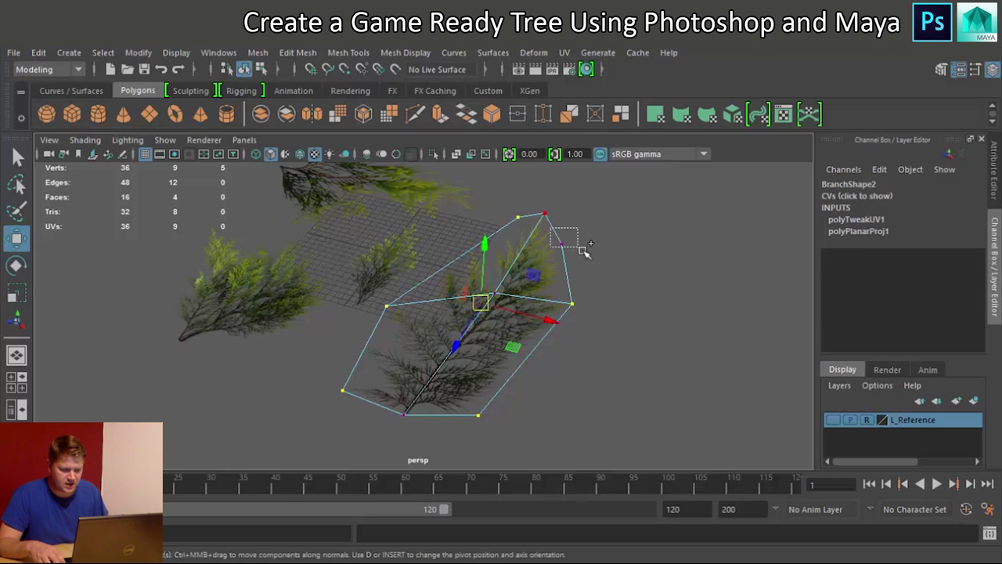
pyautogui.moveTo(486, 248); pyautogui.dragTo(483, 270)
pyautogui.moveTo(540, 337); pyautogui.dragTo(448, 302)
pyautogui.hotkey('ctrl', 'z')
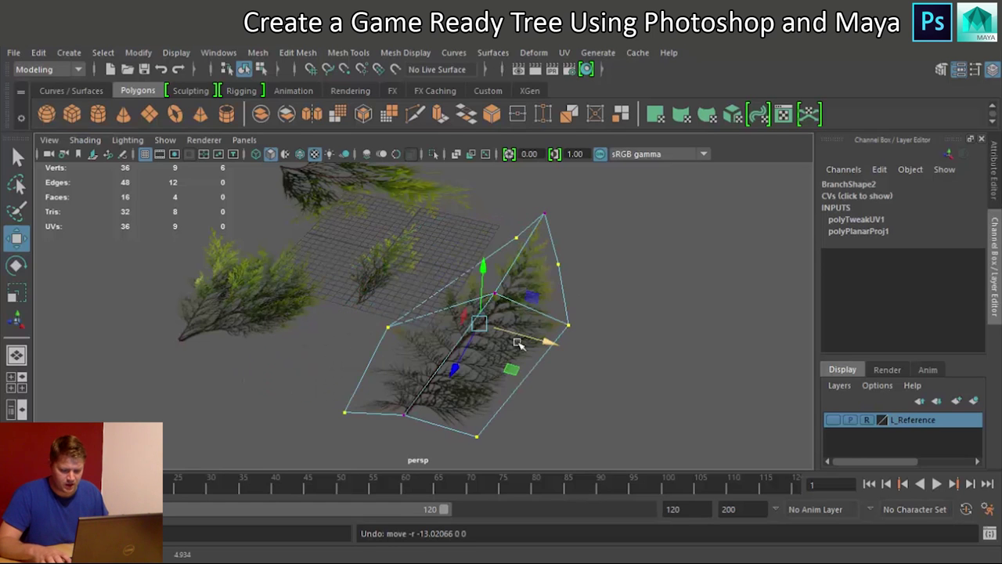
pyautogui.keyDown('alt'); pyautogui.moveTo(529, 356); pyautogui.dragTo(399, 301); pyautogui.keyUp('alt')
pyautogui.moveTo(417, 252); pyautogui.dragTo(415, 256)
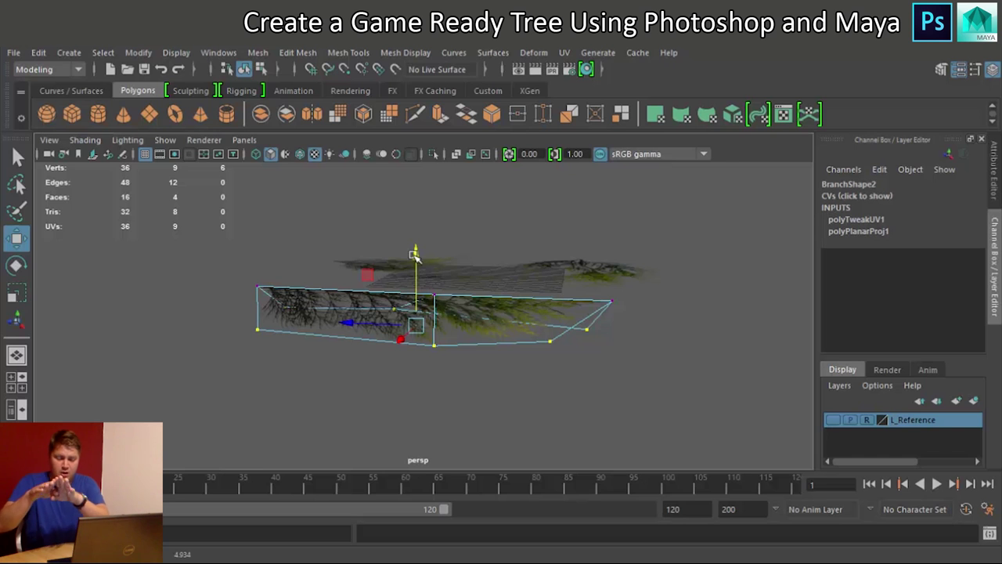
pyautogui.keyDown('alt'); pyautogui.moveTo(485, 320); pyautogui.dragTo(529, 394); pyautogui.keyUp('alt')
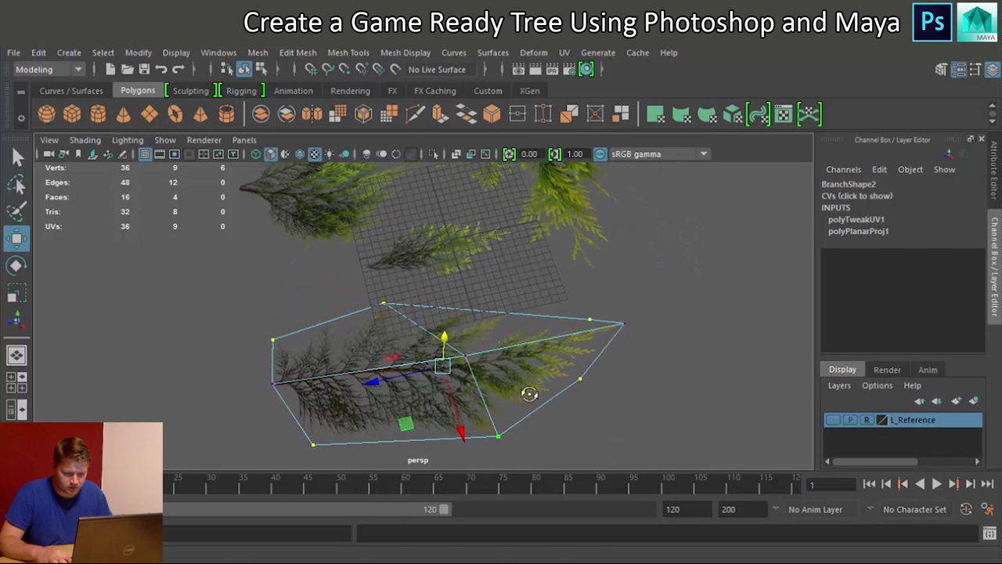
# Bend the tall branch card's tip by lowering its three end vertices and pulling them slightly toward the base
pyautogui.moveTo(372, 369); pyautogui.dragTo(308, 173, button='right')
pyautogui.keyDown('alt'); pyautogui.moveTo(505, 299); pyautogui.dragTo(627, 366); pyautogui.keyUp('alt')
pyautogui.moveTo(608, 271); pyautogui.dragTo(598, 307)
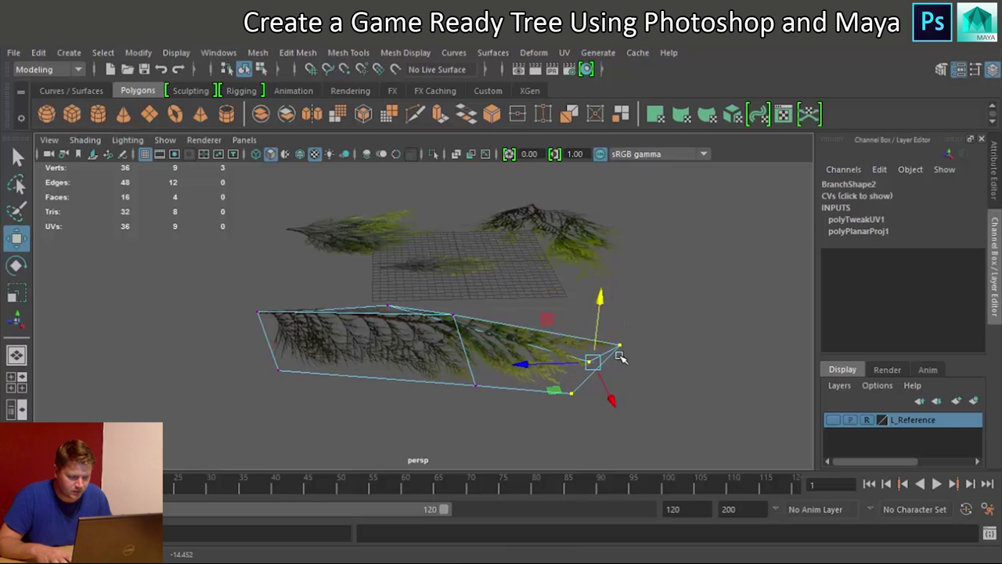
pyautogui.moveTo(530, 368); pyautogui.dragTo(519, 363)
pyautogui.moveTo(597, 296); pyautogui.dragTo(590, 312)
# Lower the tall card's three middle vertices, shift them slightly toward the base, and readjust the tip vertices to smooth the bend
pyautogui.keyDown('alt'); pyautogui.moveTo(423, 308); pyautogui.dragTo(409, 337); pyautogui.keyUp('alt')
pyautogui.moveTo(379, 284); pyautogui.dragTo(457, 444)
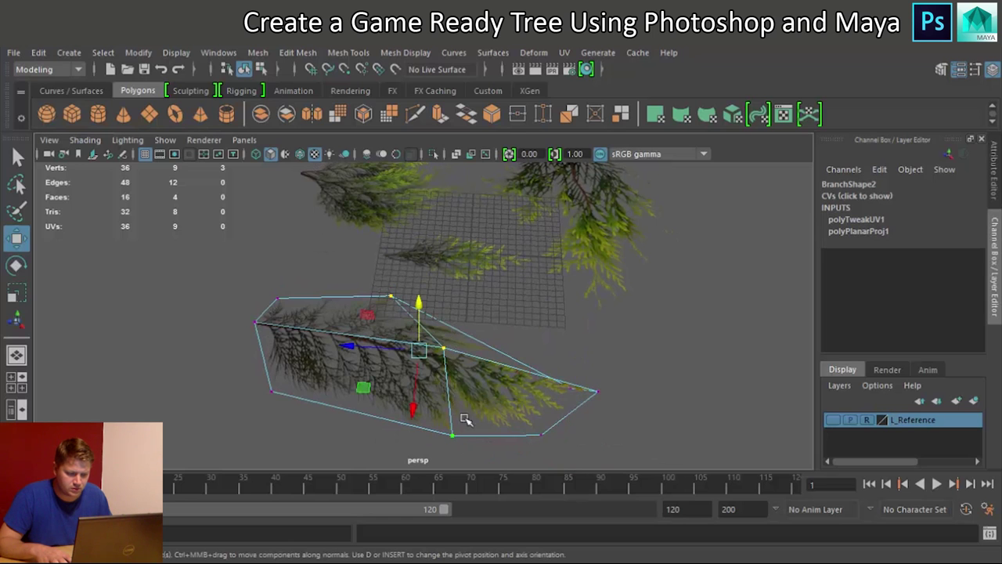
pyautogui.keyDown('alt'); pyautogui.moveTo(420, 314); pyautogui.dragTo(486, 380); pyautogui.keyUp('alt')
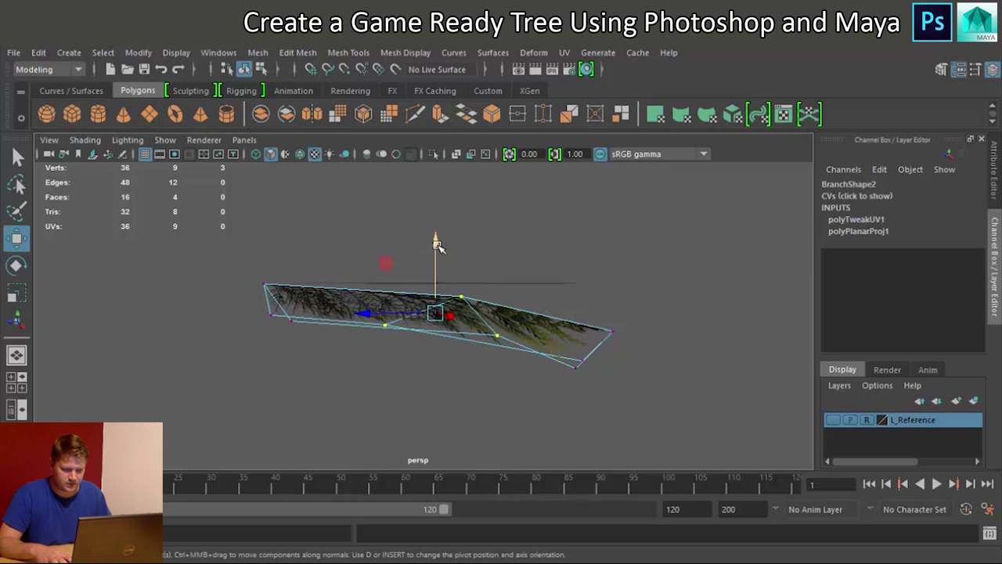
pyautogui.moveTo(437, 244); pyautogui.dragTo(438, 252)
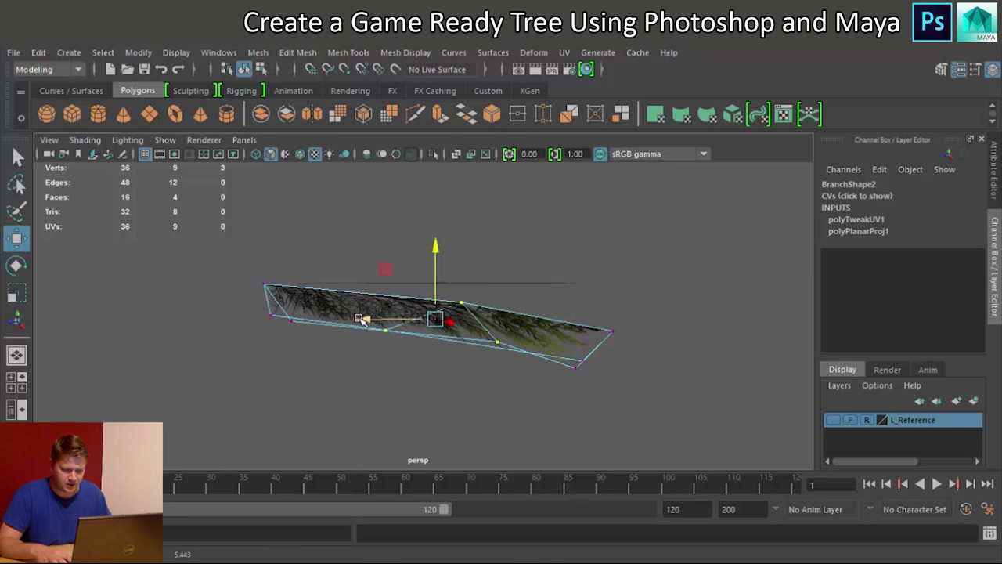
pyautogui.moveTo(362, 321); pyautogui.dragTo(351, 320)
pyautogui.moveTo(550, 306); pyautogui.dragTo(634, 405)
pyautogui.moveTo(587, 301)
pyautogui.mouseDown()
pyautogui.moveTo(584, 313)
pyautogui.moveTo(580, 301)
pyautogui.mouseUp()
pyautogui.moveTo(439, 352)
pyautogui.keyDown('alt'); pyautogui.mouseDown()
pyautogui.moveTo(469, 336)
pyautogui.moveTo(399, 387)
pyautogui.moveTo(446, 360)
pyautogui.mouseUp(); pyautogui.keyUp('alt')
pyautogui.keyDown('alt'); pyautogui.moveTo(581, 382); pyautogui.dragTo(583, 348); pyautogui.keyUp('alt')
# Lower the small Branch1 card's outer-edge vertices, leaving the central stem vertices in place, so its sides fold down
pyautogui.click(426, 270)
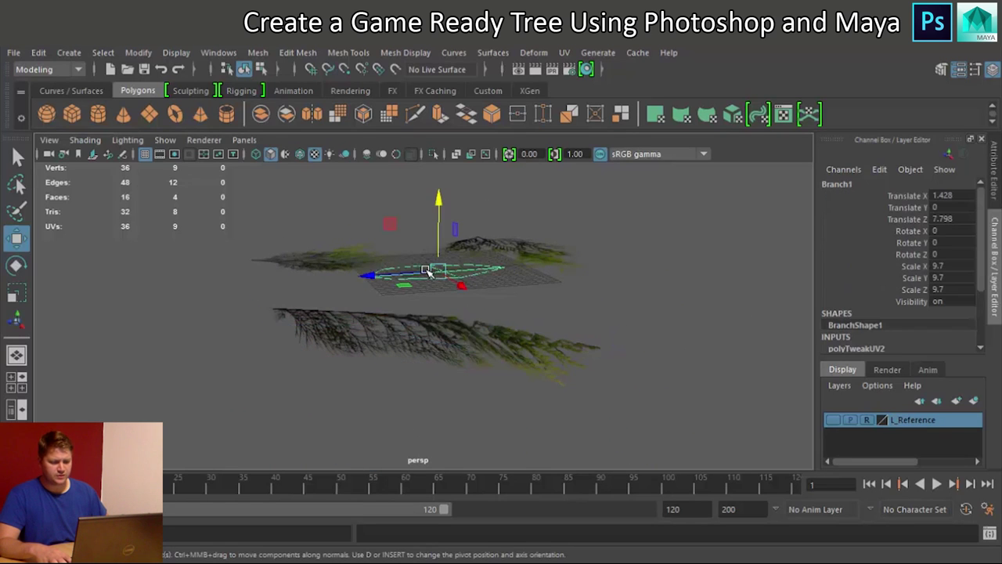
pyautogui.press('f')
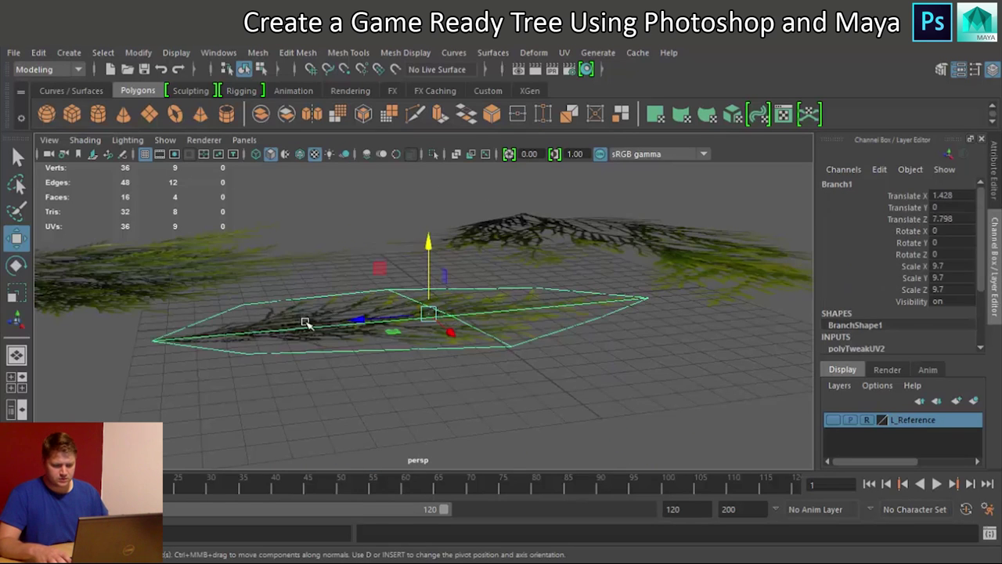
pyautogui.moveTo(305, 323); pyautogui.dragTo(266, 172, button='right')
pyautogui.keyDown('alt'); pyautogui.moveTo(291, 286); pyautogui.dragTo(397, 285); pyautogui.keyUp('alt')
pyautogui.moveTo(333, 208); pyautogui.dragTo(515, 455)
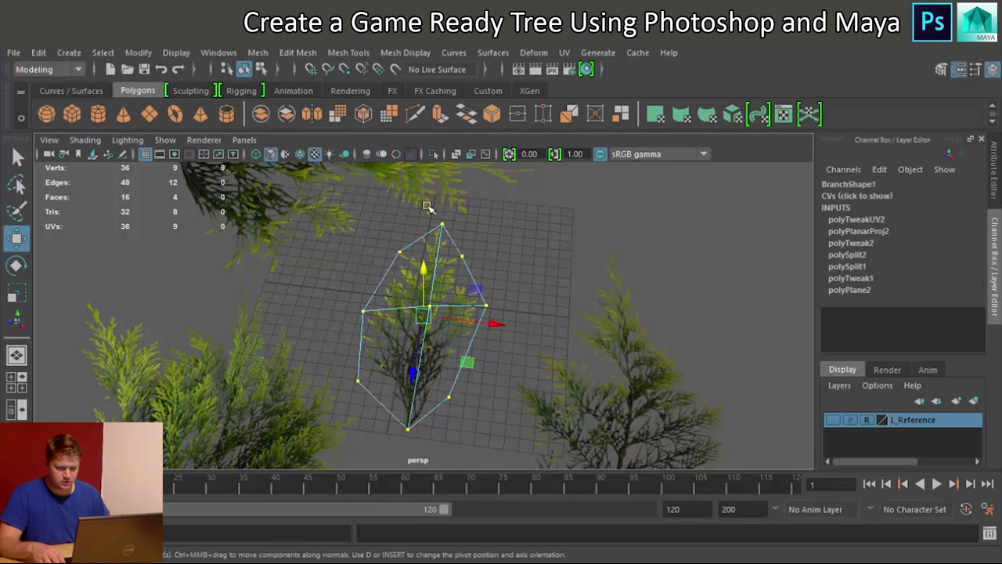
pyautogui.keyDown('shift'); pyautogui.moveTo(426, 206); pyautogui.dragTo(456, 247); pyautogui.keyUp('shift')
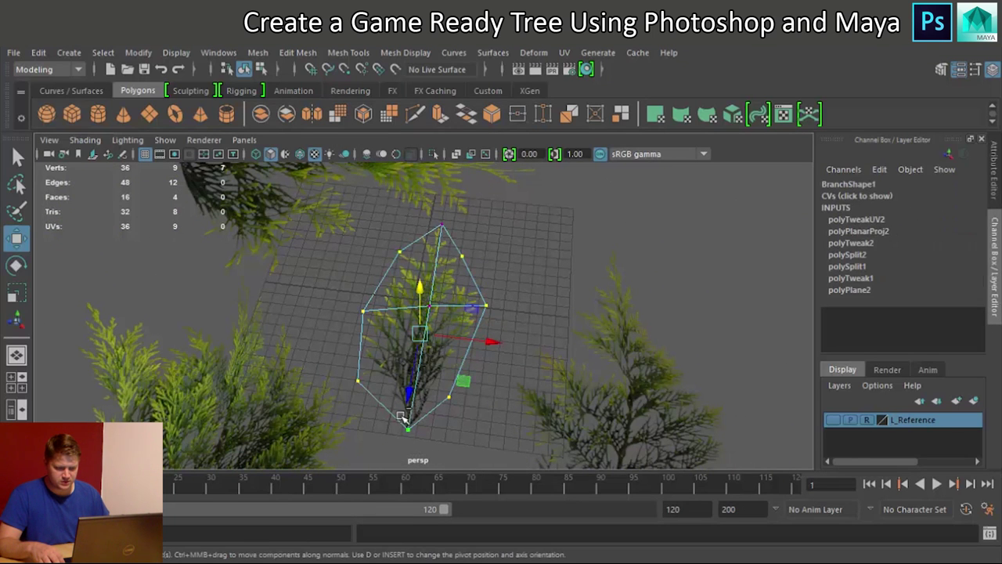
pyautogui.keyDown('shift'); pyautogui.moveTo(418, 449); pyautogui.dragTo(419, 449); pyautogui.keyUp('shift')
pyautogui.keyDown('alt'); pyautogui.moveTo(493, 369); pyautogui.dragTo(438, 313); pyautogui.keyUp('alt')
pyautogui.moveTo(426, 256); pyautogui.dragTo(405, 313)
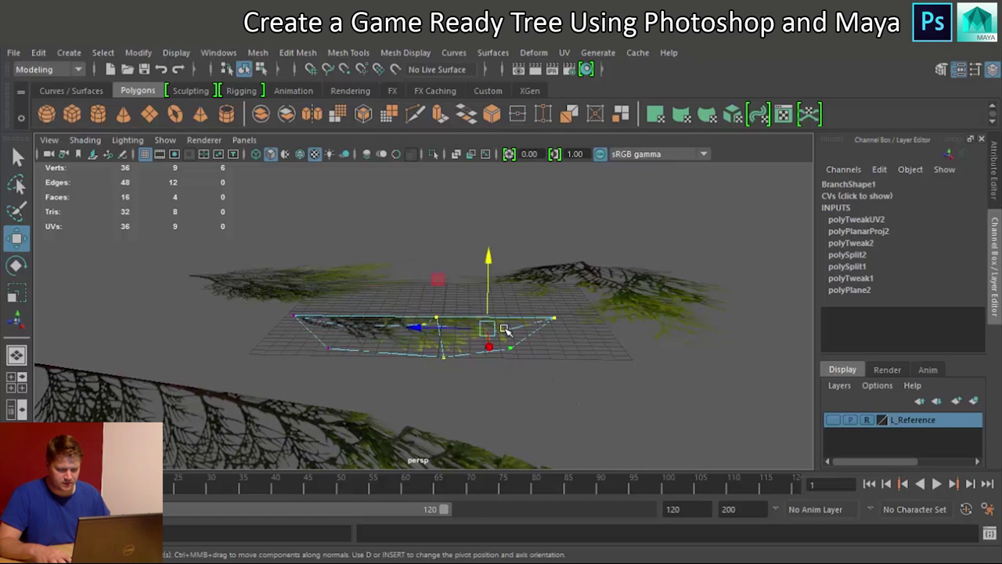
# Lower the middle and tip vertices of the small branch card and pull them slightly toward the base
pyautogui.moveTo(490, 262); pyautogui.dragTo(522, 341)
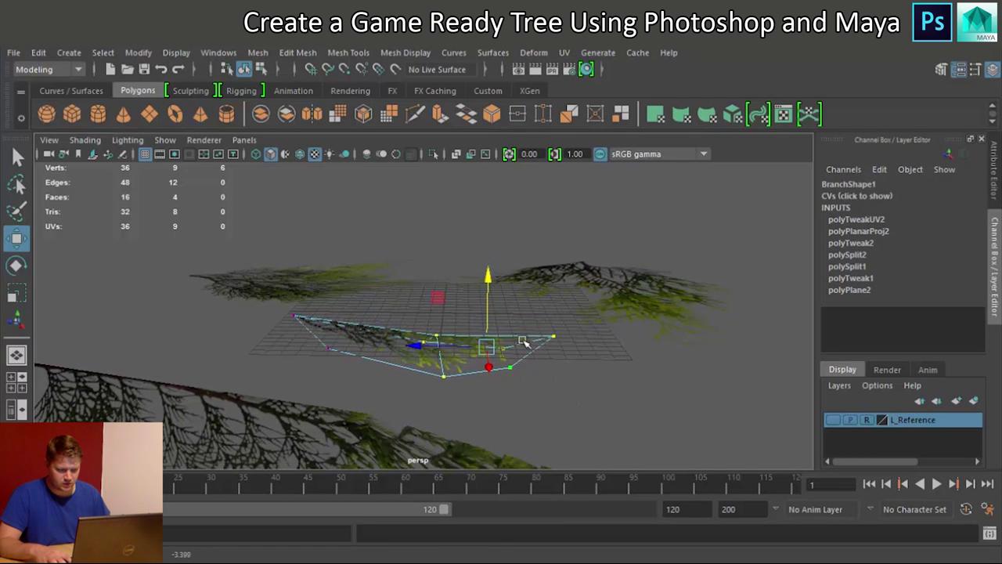
pyautogui.click(417, 350)
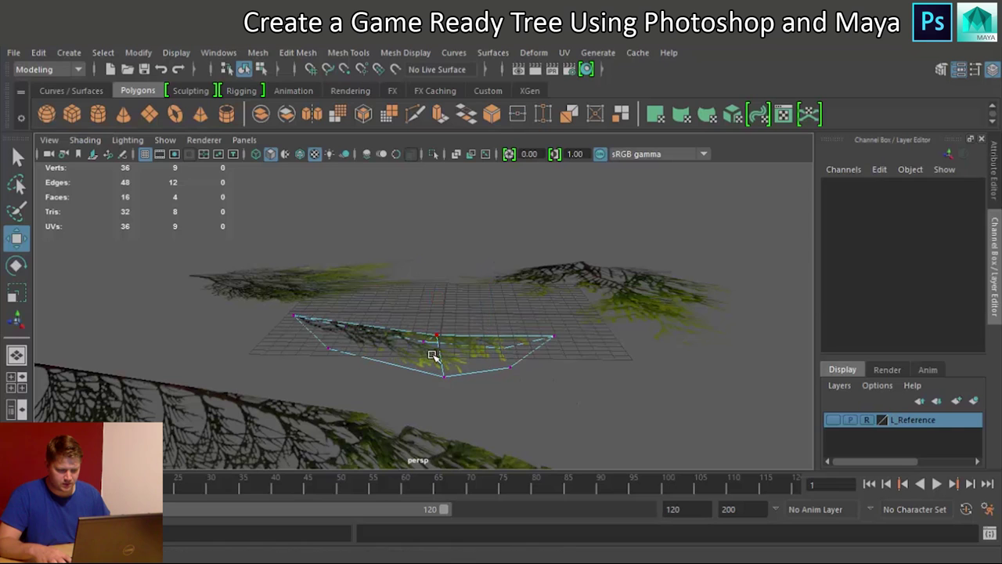
pyautogui.click(427, 349)
pyautogui.click(417, 345)
pyautogui.click(418, 345)
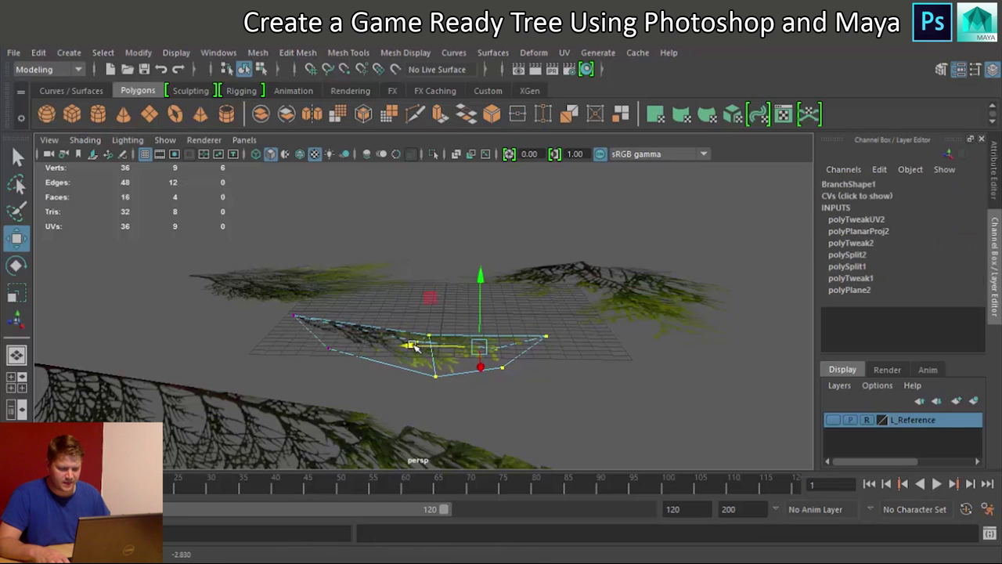
# Lower the small card's three tip vertices, pull them slightly toward the base, and drop the end vertex further
pyautogui.moveTo(402, 302); pyautogui.dragTo(567, 381)
pyautogui.moveTo(527, 278); pyautogui.dragTo(526, 298)
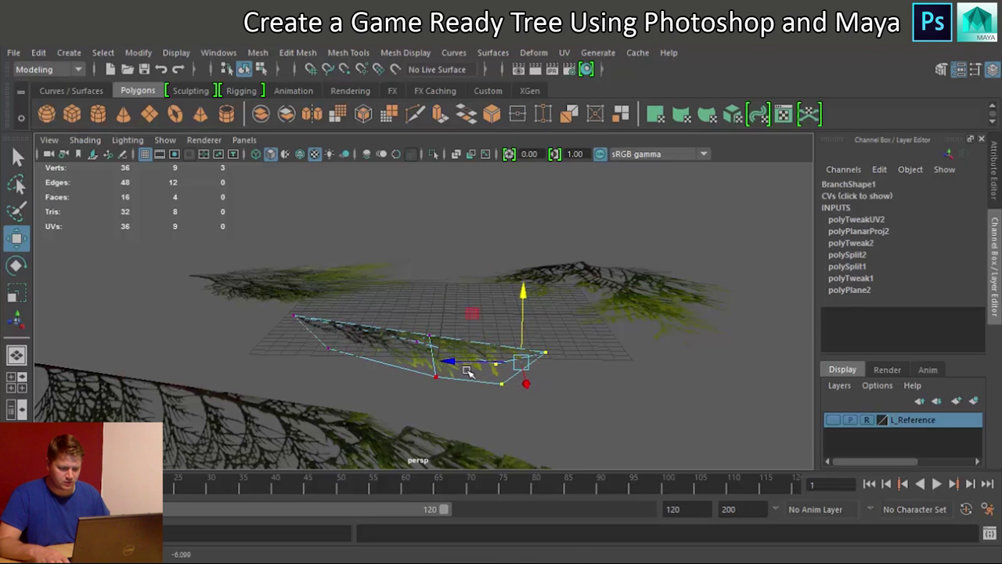
pyautogui.hotkey('ctrl', 'z')
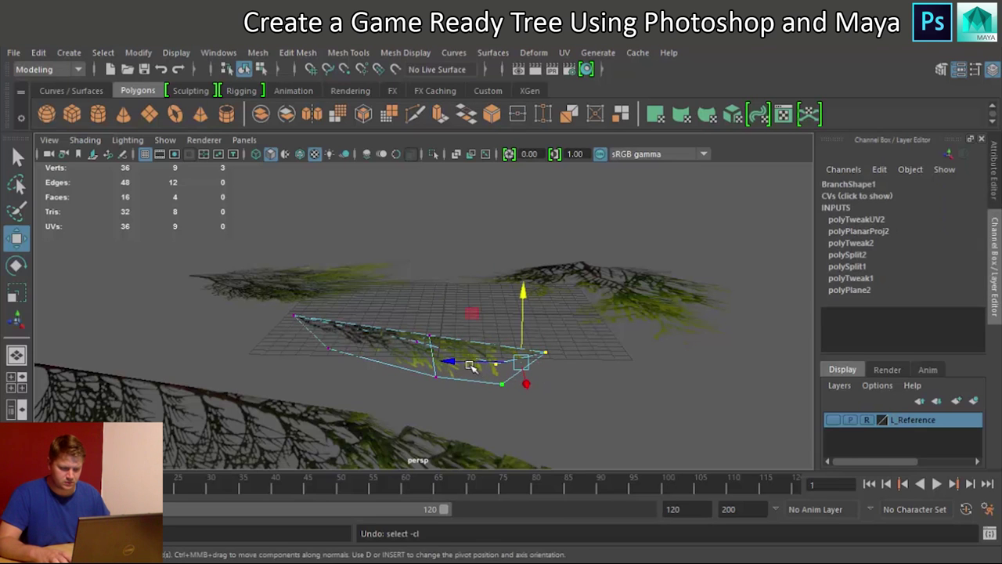
pyautogui.moveTo(455, 361); pyautogui.dragTo(460, 363)
pyautogui.click(540, 352)
pyautogui.moveTo(542, 286); pyautogui.dragTo(542, 309)
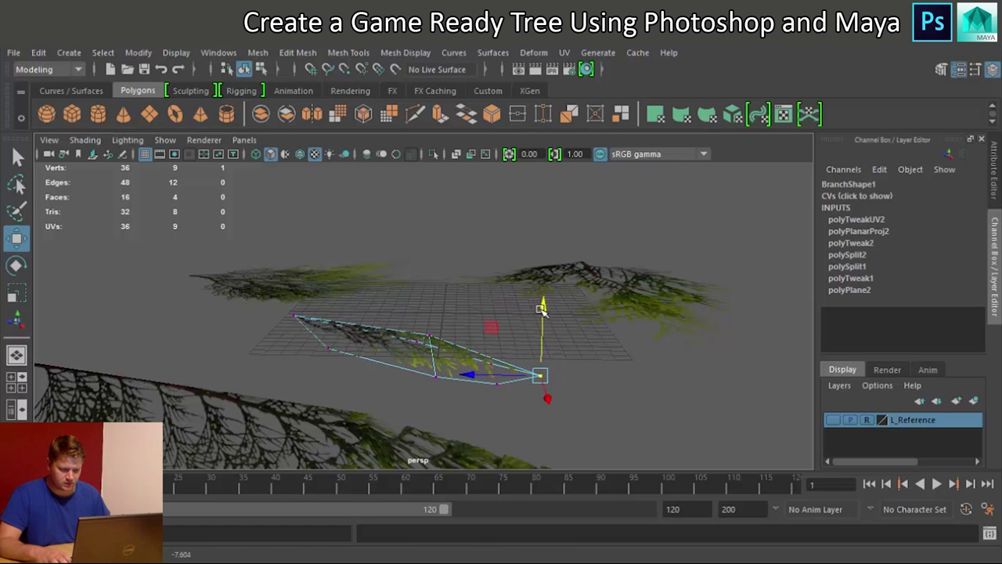
# Lower the outer-edge vertices of the wide bushy Branch3 card, leaving its central stem vertices out of the selection
pyautogui.moveTo(407, 171); pyautogui.dragTo(481, 150, button='right')
pyautogui.keyDown('alt'); pyautogui.moveTo(480, 321); pyautogui.dragTo(199, 308); pyautogui.keyUp('alt')
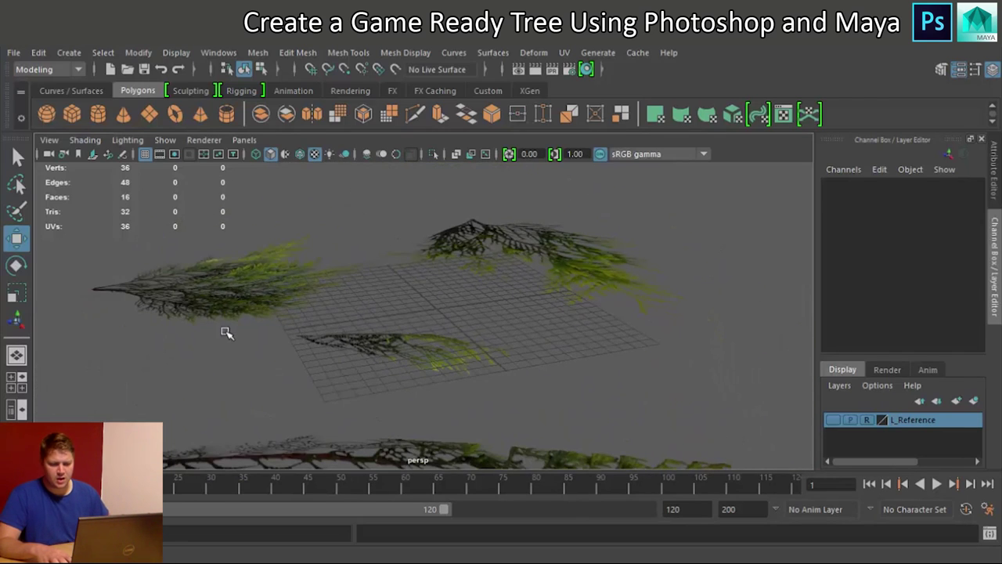
pyautogui.click(238, 290)
pyautogui.moveTo(206, 188); pyautogui.dragTo(144, 225, button='right')
pyautogui.keyDown('alt'); pyautogui.moveTo(144, 226); pyautogui.dragTo(394, 328); pyautogui.keyUp('alt')
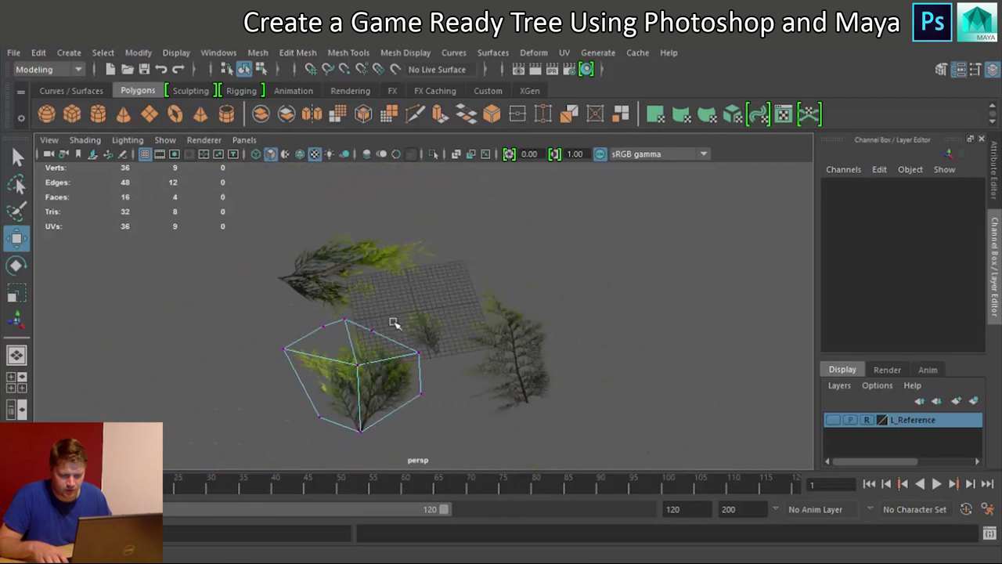
pyautogui.moveTo(444, 303); pyautogui.dragTo(366, 418)
pyautogui.keyDown('shift'); pyautogui.moveTo(240, 289); pyautogui.dragTo(337, 445); pyautogui.keyUp('shift')
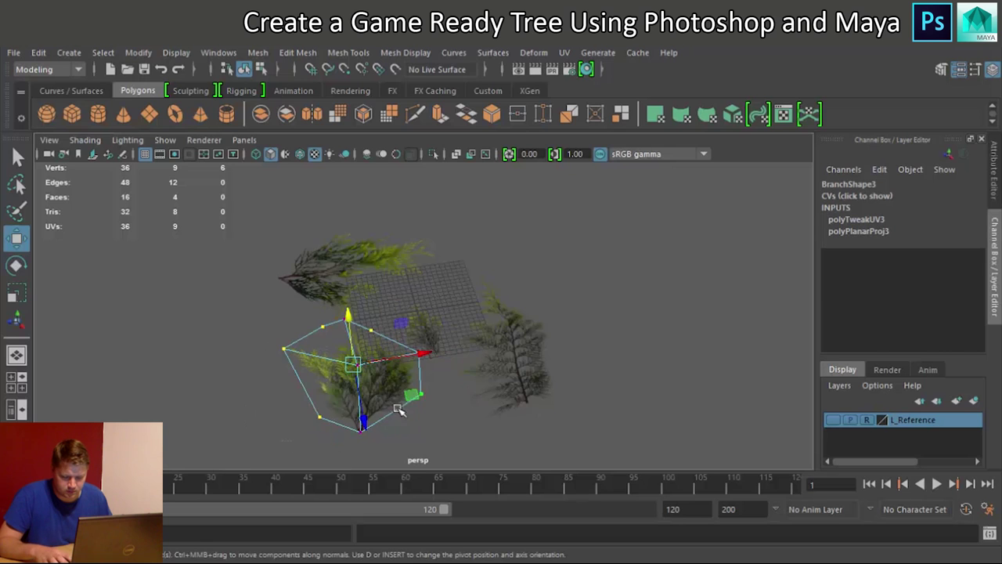
pyautogui.keyDown('alt'); pyautogui.moveTo(397, 411); pyautogui.dragTo(293, 369); pyautogui.keyUp('alt')
pyautogui.moveTo(333, 240); pyautogui.dragTo(327, 257)
pyautogui.keyDown('alt'); pyautogui.moveTo(409, 323); pyautogui.dragTo(347, 349); pyautogui.keyUp('alt')
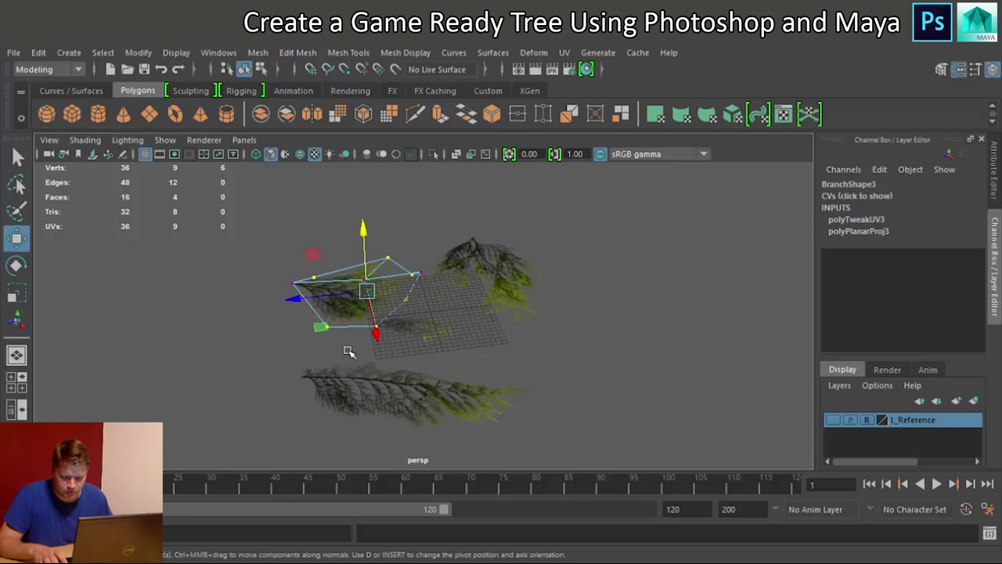
# Undo the last drop on Branch3 and lower its six outer-edge vertices again, without the tip vertex
pyautogui.hotkey('ctrl', 'z')
pyautogui.keyDown('shift'); pyautogui.click(419, 272); pyautogui.keyUp('shift')
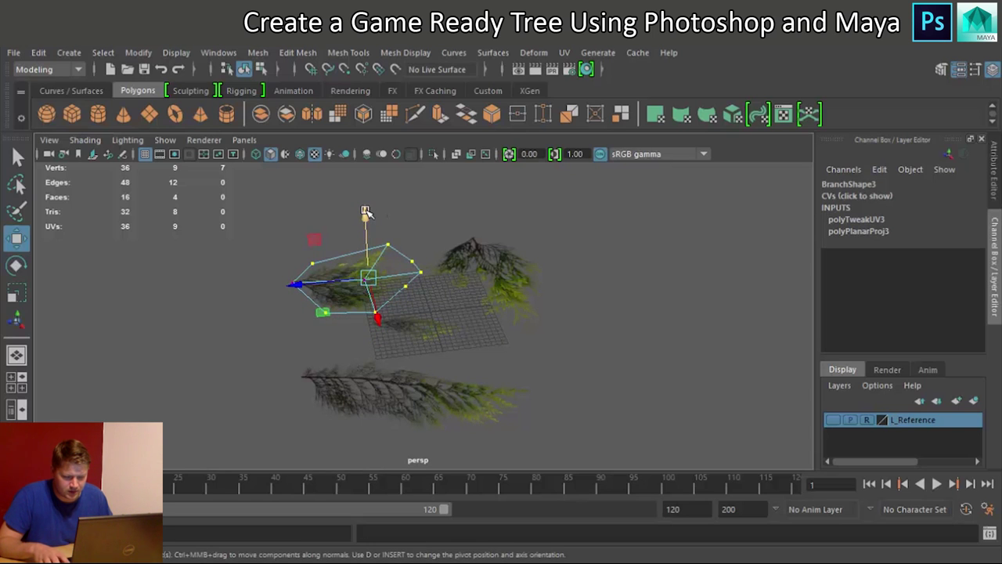
pyautogui.hotkey('ctrl', 'z')
pyautogui.moveTo(359, 216); pyautogui.dragTo(359, 233)
pyautogui.keyDown('alt'); pyautogui.moveTo(417, 296); pyautogui.dragTo(399, 280); pyautogui.keyUp('alt')
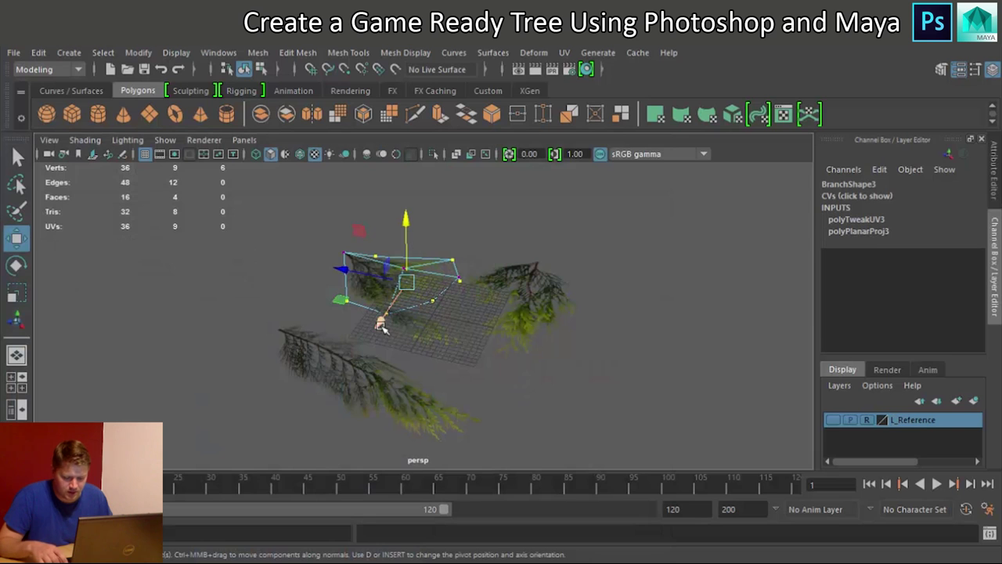
# Lower the middle and tip vertices of the Branch3 card and pull them slightly toward its base
pyautogui.keyDown('alt'); pyautogui.moveTo(381, 327); pyautogui.dragTo(427, 317); pyautogui.keyUp('alt')
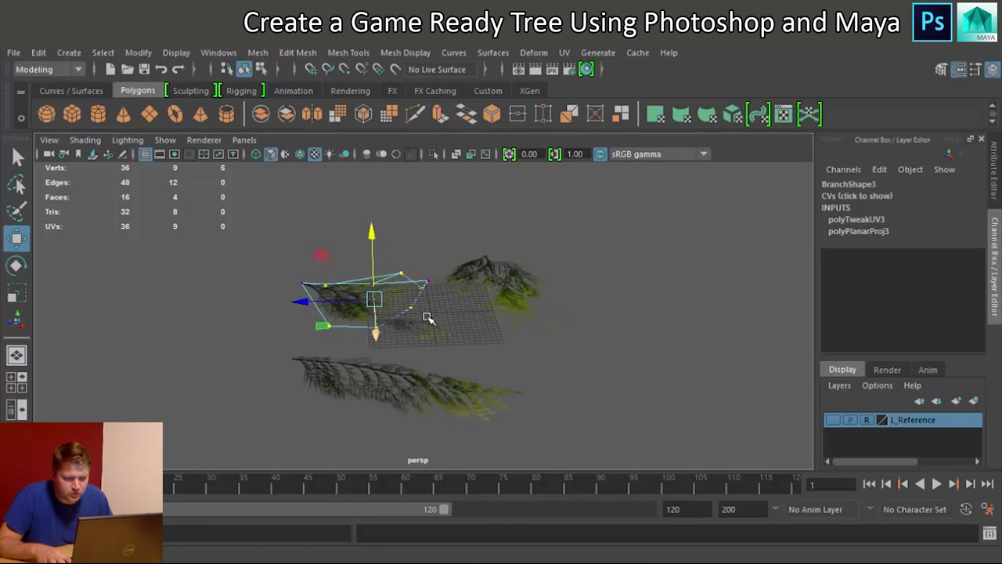
pyautogui.scroll(5, 422, 312)
pyautogui.scroll(-2, 444, 304)
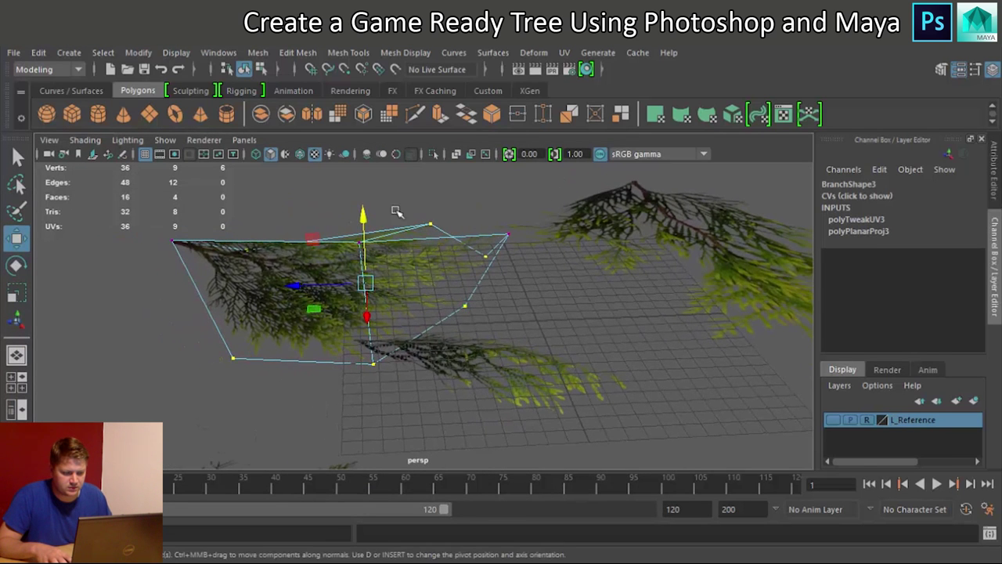
pyautogui.moveTo(338, 199); pyautogui.dragTo(556, 423)
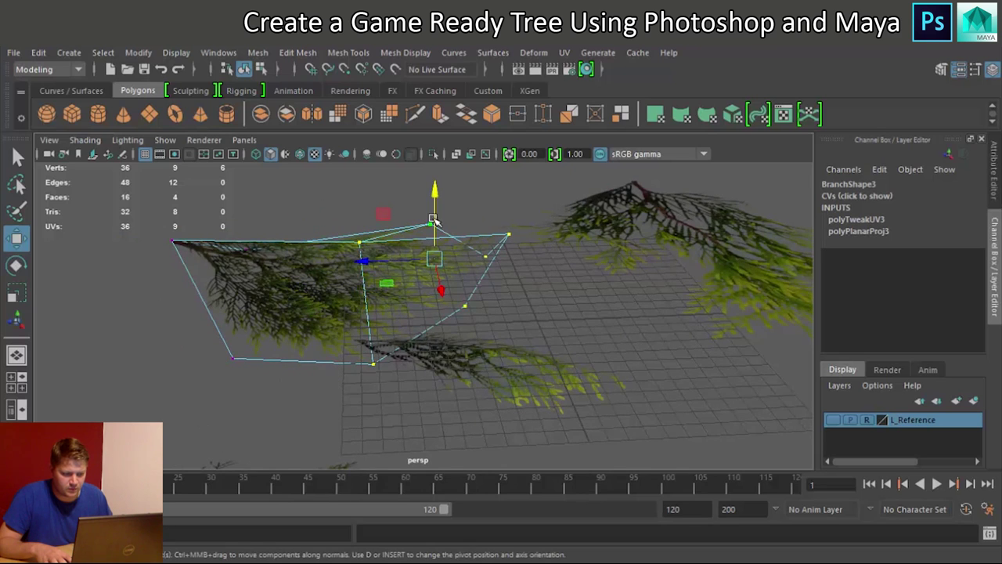
pyautogui.moveTo(434, 197); pyautogui.dragTo(429, 227)
pyautogui.moveTo(364, 293); pyautogui.dragTo(367, 288)
# Lower Branch3's four tip vertices, pull them slightly toward the base, drop the end vertex further, and return to object selection
pyautogui.moveTo(407, 220); pyautogui.dragTo(530, 351)
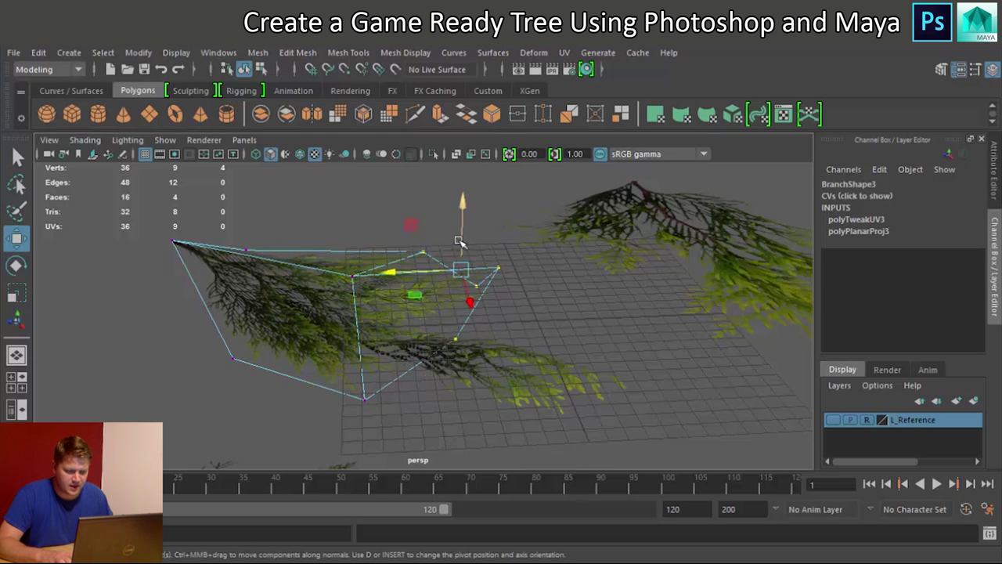
pyautogui.moveTo(462, 204); pyautogui.dragTo(461, 230)
pyautogui.moveTo(389, 300); pyautogui.dragTo(385, 302)
pyautogui.click(492, 295)
pyautogui.moveTo(494, 228); pyautogui.dragTo(474, 274)
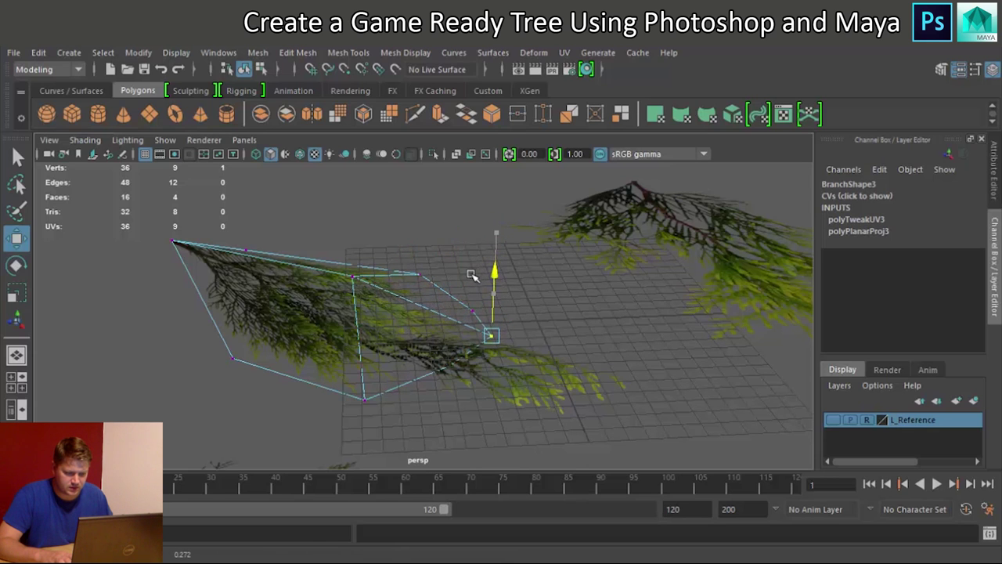
pyautogui.moveTo(372, 304); pyautogui.dragTo(299, 288, button='right')
pyautogui.moveTo(299, 234); pyautogui.dragTo(402, 197, button='right')
pyautogui.moveTo(309, 168); pyautogui.dragTo(380, 148, button='right')
# Lower the Branch4 card's six outer-edge vertices, leaving the central stem vertices in place, so its sides fold down
pyautogui.click(317, 298)
pyautogui.keyDown('alt'); pyautogui.moveTo(317, 298); pyautogui.dragTo(409, 353); pyautogui.keyUp('alt')
pyautogui.click(564, 251)
pyautogui.keyDown('alt'); pyautogui.moveTo(564, 250); pyautogui.dragTo(459, 255); pyautogui.keyUp('alt')
pyautogui.moveTo(473, 252); pyautogui.dragTo(417, 170, button='right')
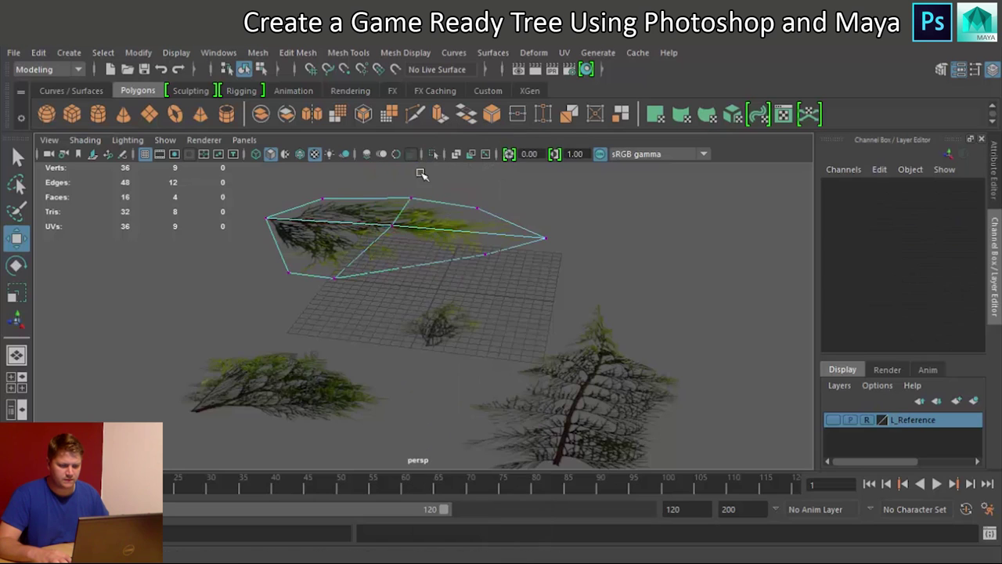
pyautogui.moveTo(432, 246)
pyautogui.keyDown('alt'); pyautogui.mouseDown()
pyautogui.moveTo(416, 250)
pyautogui.moveTo(423, 243)
pyautogui.mouseUp(); pyautogui.keyUp('alt')
pyautogui.moveTo(349, 217); pyautogui.dragTo(577, 302)
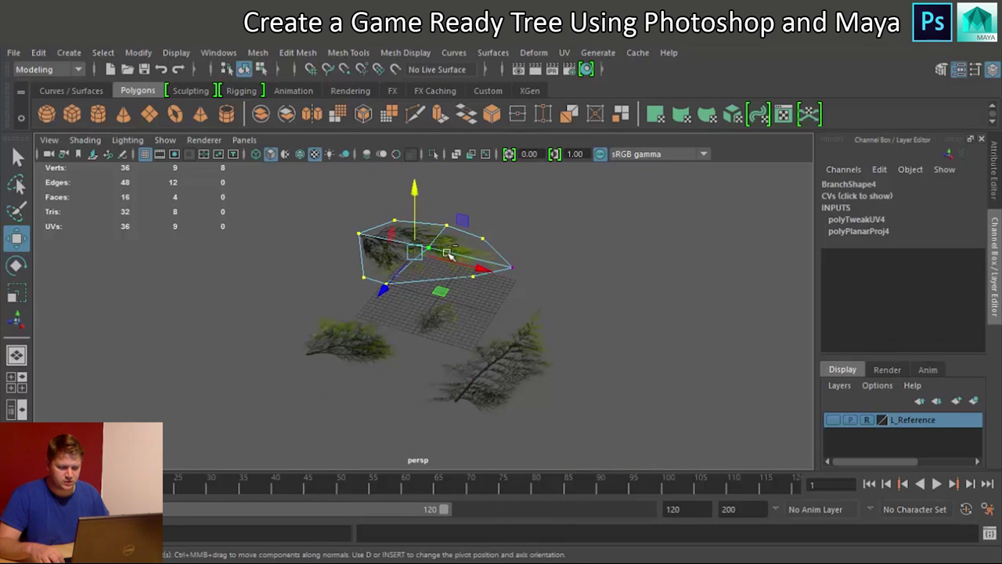
pyautogui.keyDown('ctrl'); pyautogui.moveTo(354, 242); pyautogui.dragTo(426, 222); pyautogui.keyUp('ctrl')
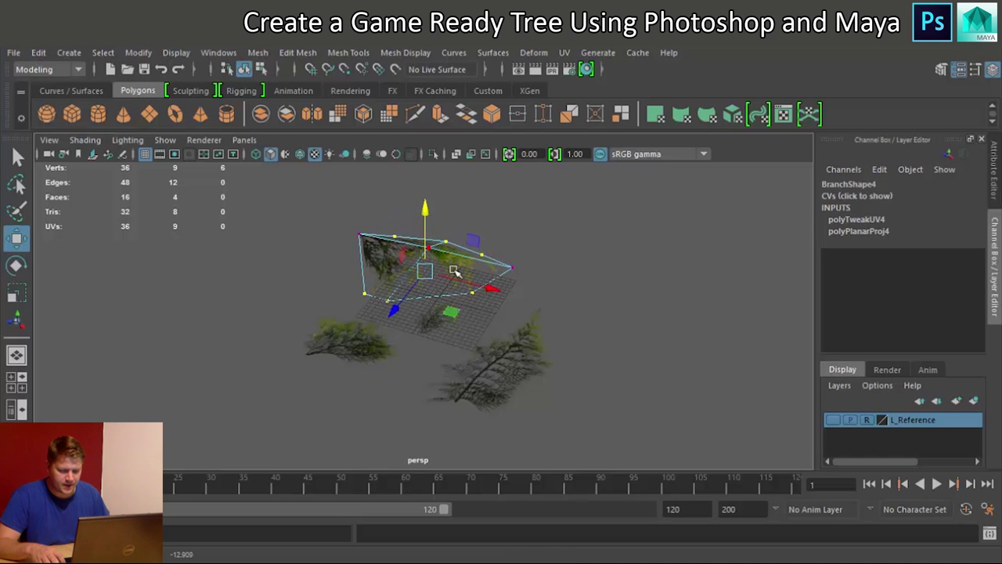
# Scale Branch4's outer-edge vertices slightly inward across the card's width
pyautogui.scroll(5, 485, 306)
pyautogui.keyDown('alt'); pyautogui.moveTo(485, 305); pyautogui.dragTo(391, 262); pyautogui.keyUp('alt')
pyautogui.press('r')
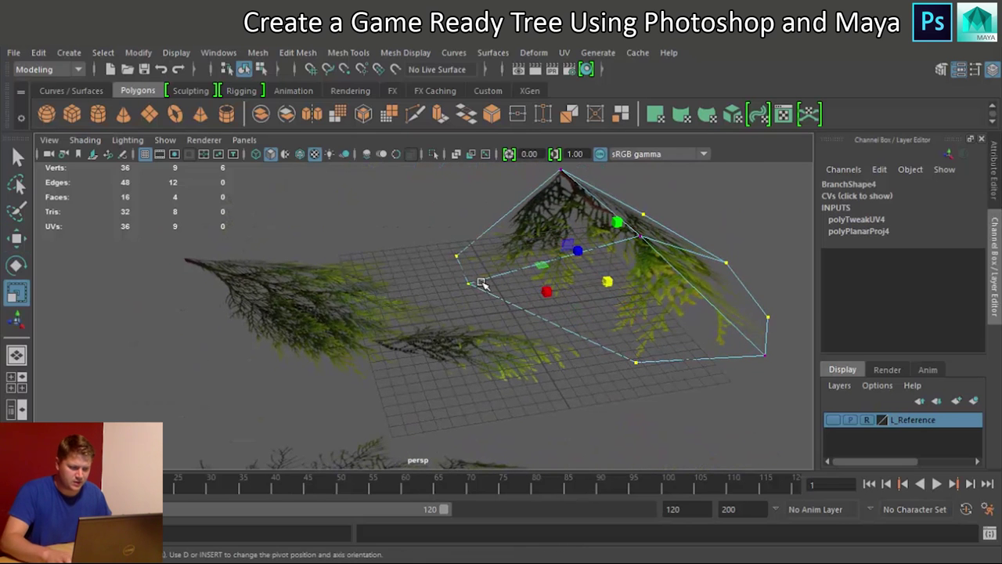
pyautogui.moveTo(545, 289); pyautogui.dragTo(552, 291)
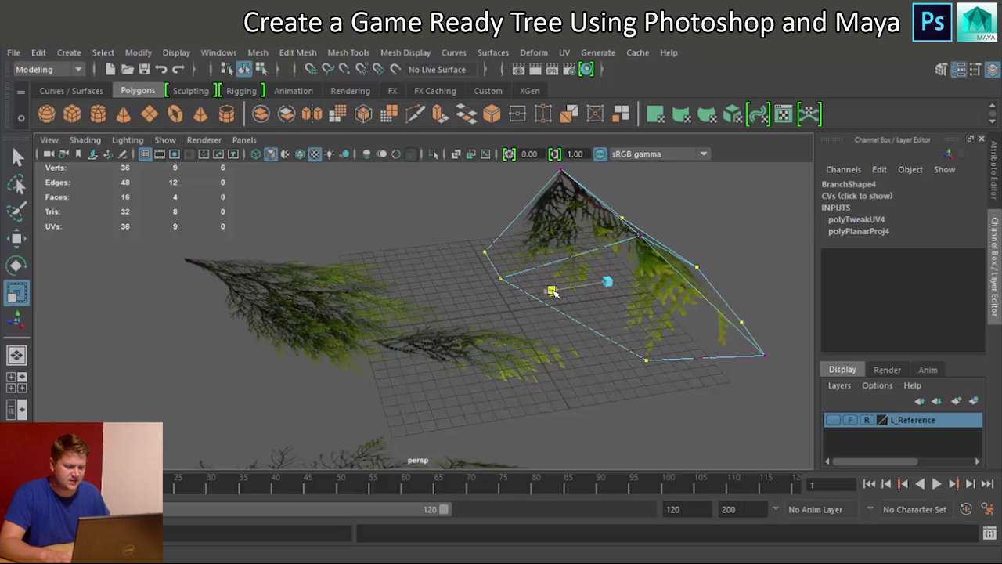
pyautogui.keyDown('alt'); pyautogui.moveTo(656, 295); pyautogui.dragTo(604, 291); pyautogui.keyUp('alt')
pyautogui.keyDown('alt'); pyautogui.moveTo(603, 290); pyautogui.dragTo(459, 268, button='right'); pyautogui.keyUp('alt')
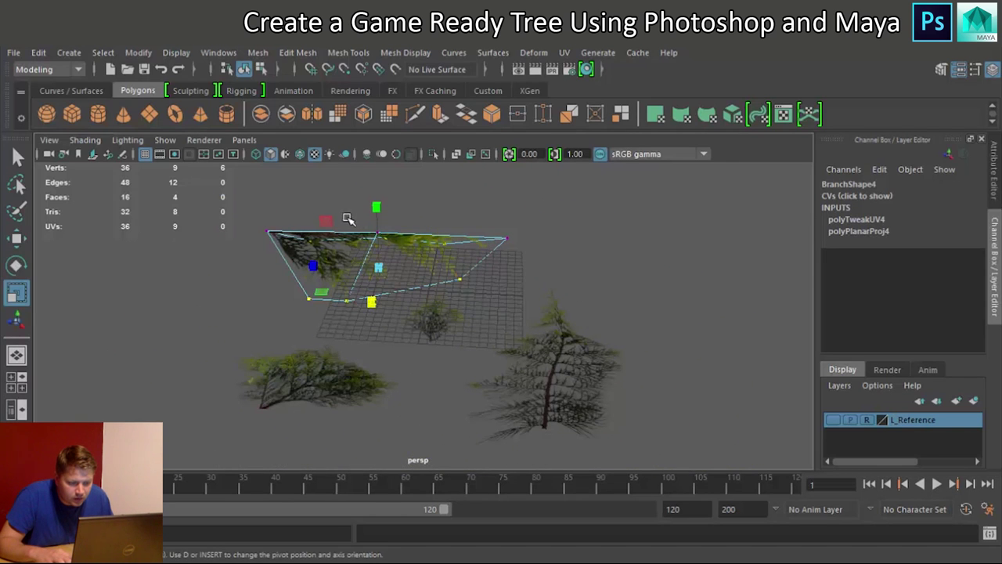
# Bend Branch4 downward by progressively lowering its middle vertices, tip vertices and end vertex, and return to object selection
pyautogui.press('w')
pyautogui.moveTo(422, 205); pyautogui.dragTo(555, 313)
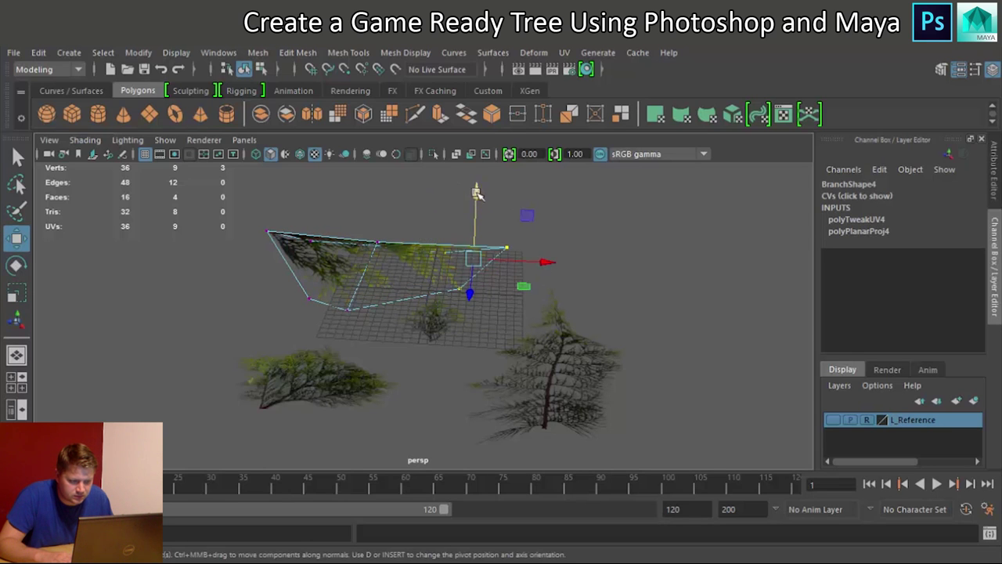
pyautogui.moveTo(476, 194); pyautogui.dragTo(477, 217)
pyautogui.moveTo(486, 255); pyautogui.dragTo(526, 285)
pyautogui.moveTo(510, 207); pyautogui.dragTo(509, 231)
pyautogui.moveTo(411, 169); pyautogui.dragTo(475, 152, button='right')
# In the top view, move the tall Branch2 card sideways away from the others to about X 36.4
pyautogui.scroll(5, 521, 277)
pyautogui.keyDown('alt'); pyautogui.moveTo(522, 277); pyautogui.dragTo(559, 320); pyautogui.keyUp('alt')
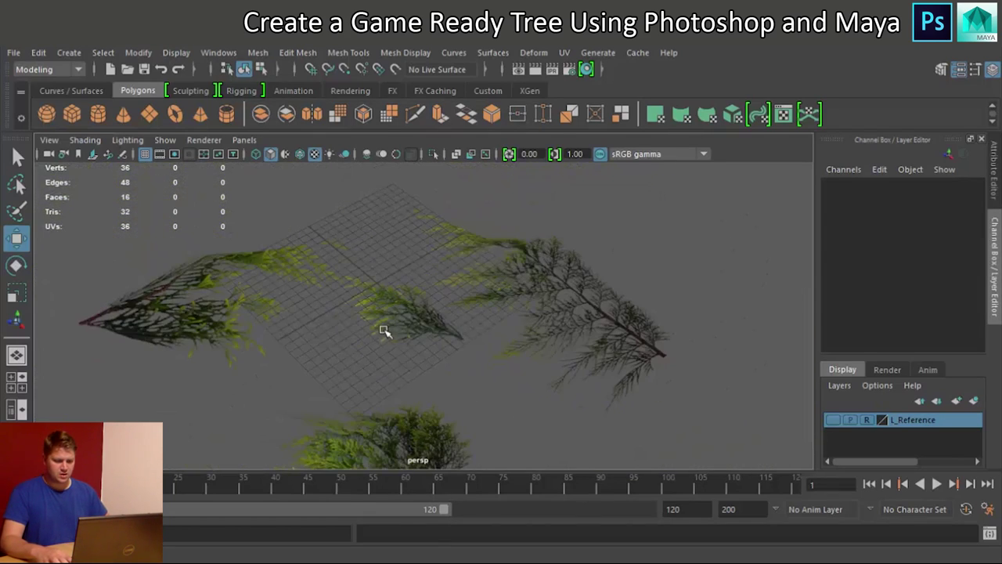
pyautogui.press('space')
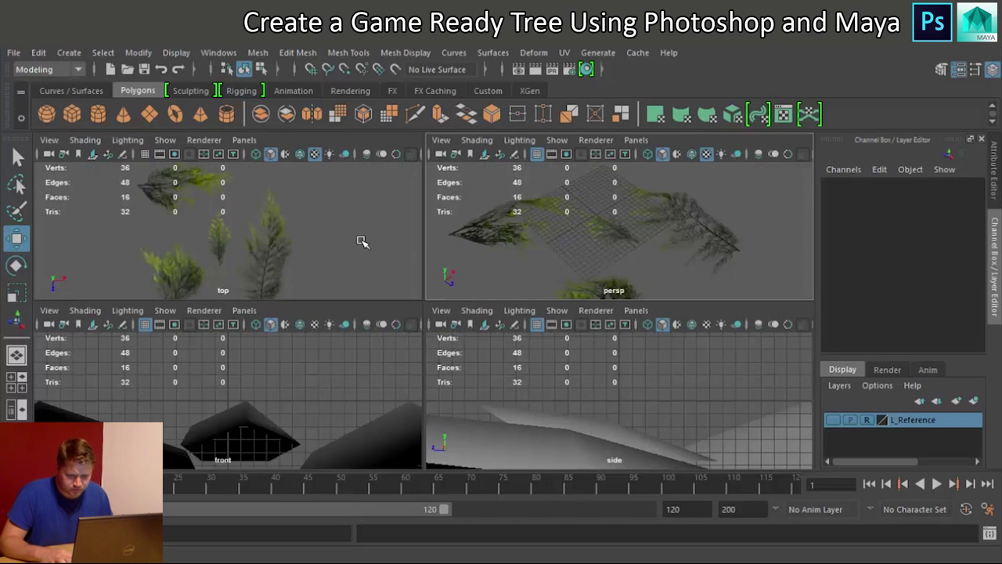
pyautogui.press('space')
pyautogui.scroll(-2, 403, 309)
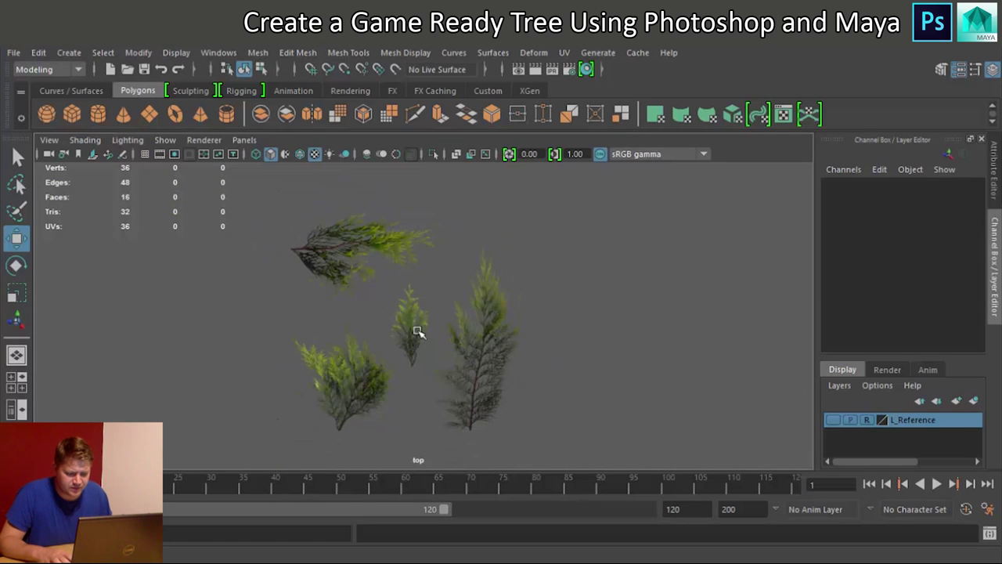
pyautogui.click(475, 375)
pyautogui.moveTo(555, 363); pyautogui.dragTo(658, 366)
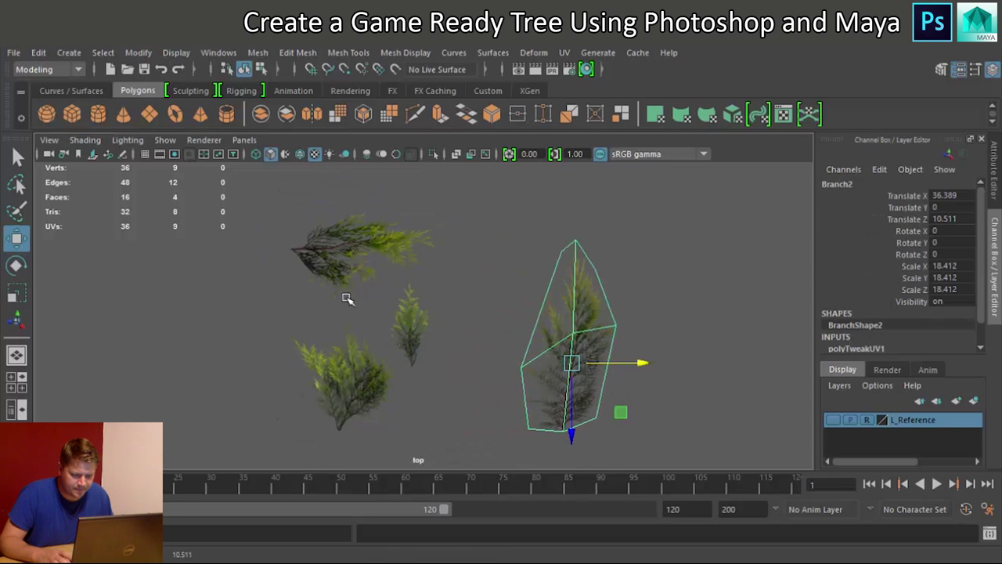
# Rotate Branch4 upright to about -0.5° around Y and place it beside Branch2 at about X 17.7, Z 10.7
pyautogui.click(351, 253)
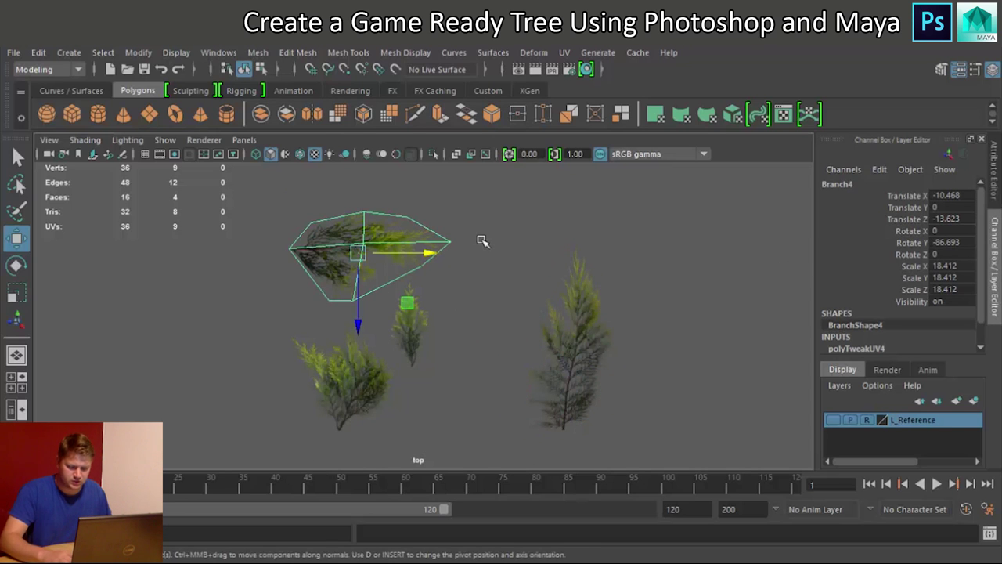
pyautogui.press('e')
pyautogui.moveTo(403, 197); pyautogui.dragTo(324, 221)
pyautogui.press('w')
pyautogui.moveTo(358, 252); pyautogui.dragTo(486, 363)
# Move the small Branch1 card out of the way to about X -41 and shift Branch3 next to Branch4
pyautogui.click(398, 329)
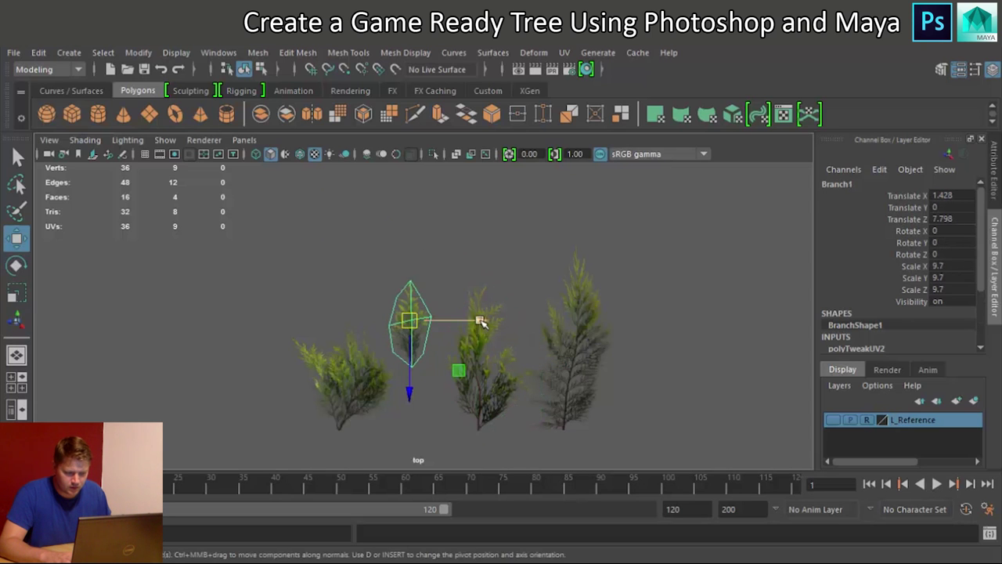
pyautogui.moveTo(481, 324); pyautogui.dragTo(301, 324)
pyautogui.click(352, 367)
pyautogui.moveTo(413, 365); pyautogui.dragTo(462, 363)
# Place Branch1 beside Branch3 at about X -20, Z 21.5, lining its base up with the other branches
pyautogui.click(221, 320)
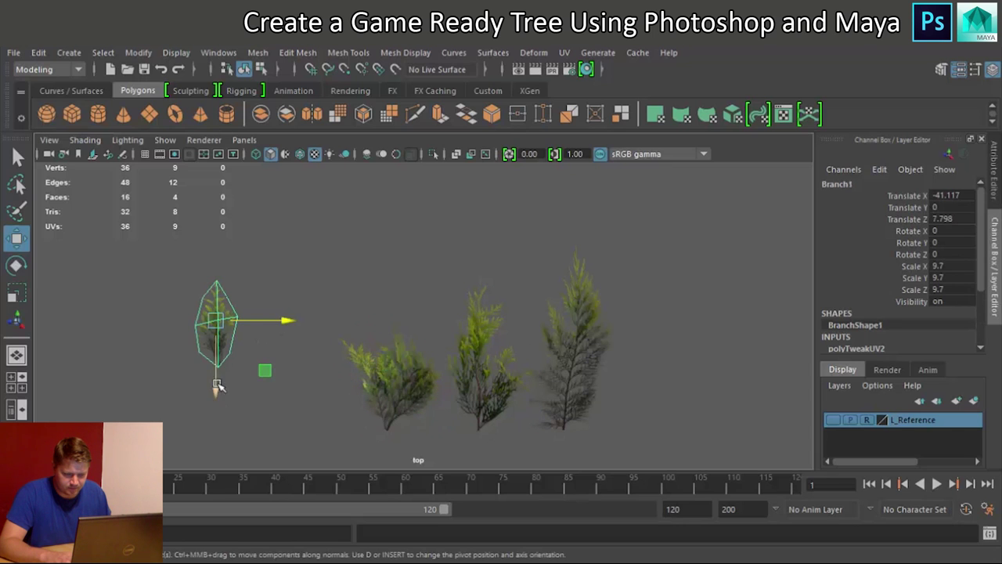
pyautogui.moveTo(217, 382); pyautogui.dragTo(239, 435)
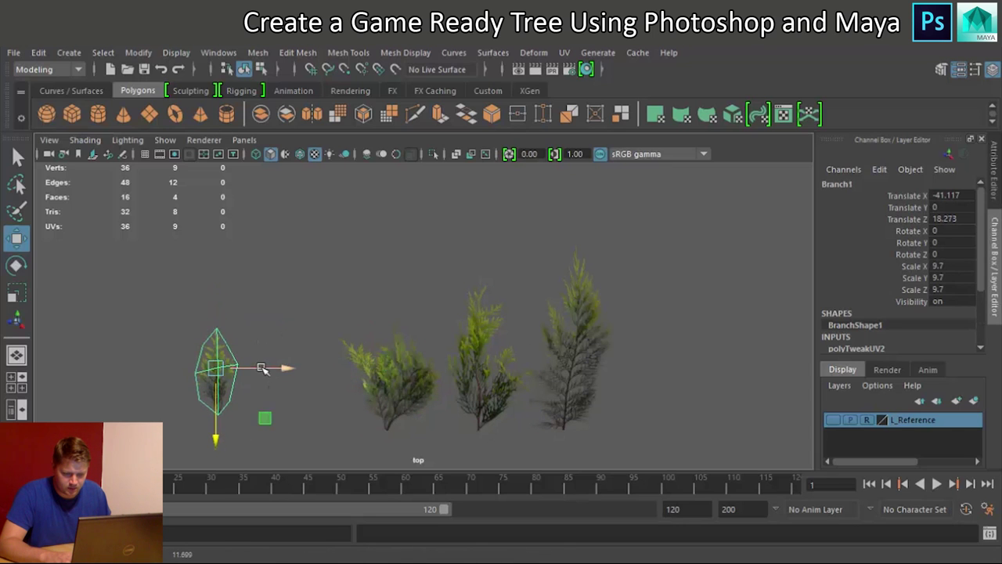
pyautogui.moveTo(283, 367); pyautogui.dragTo(379, 379)
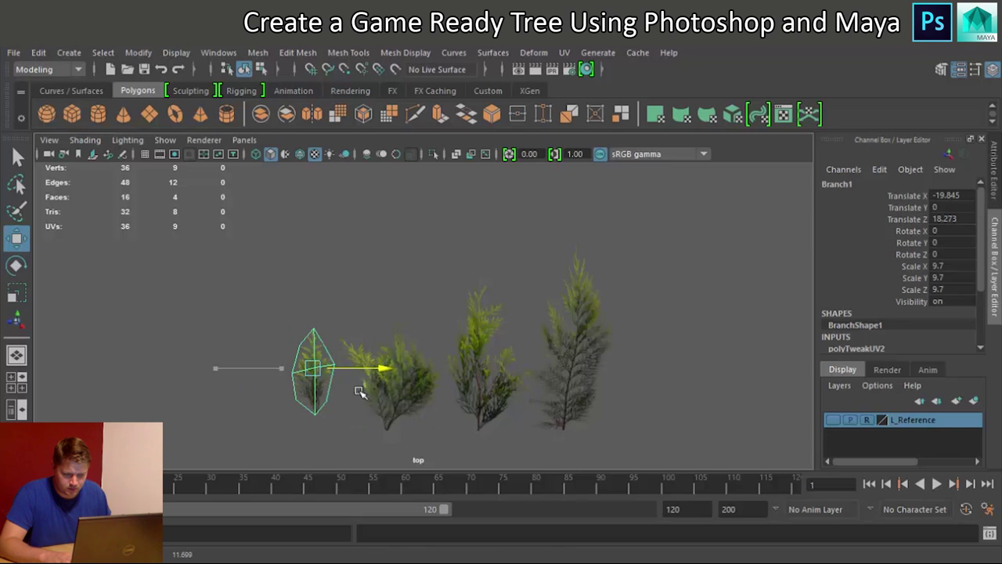
pyautogui.moveTo(313, 438); pyautogui.dragTo(313, 458)
pyautogui.scroll(2, 360, 357)
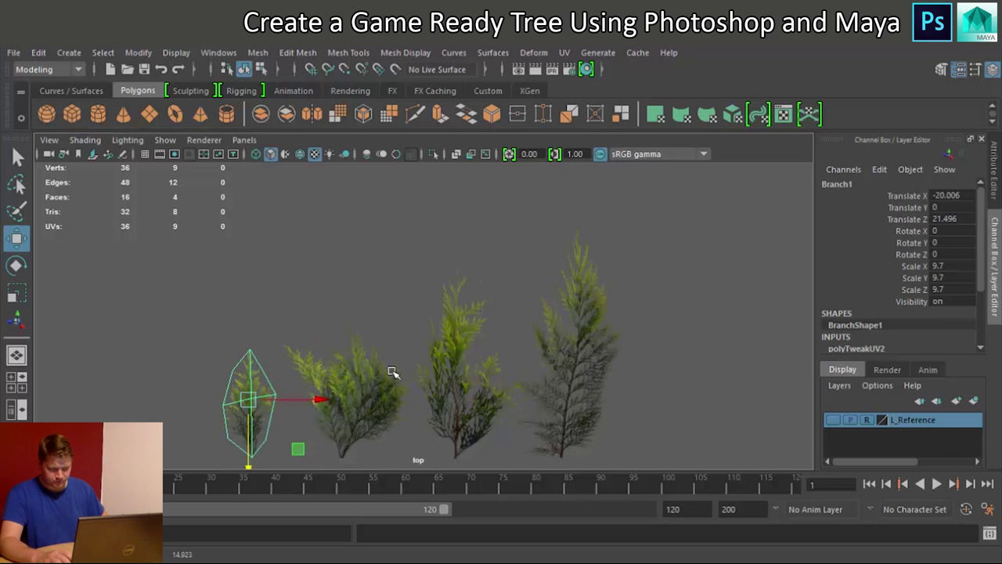
pyautogui.keyDown('alt'); pyautogui.moveTo(442, 338); pyautogui.dragTo(530, 302); pyautogui.keyUp('alt')
# Select all four branch cards in the perspective view and duplicate them
pyautogui.press('space')
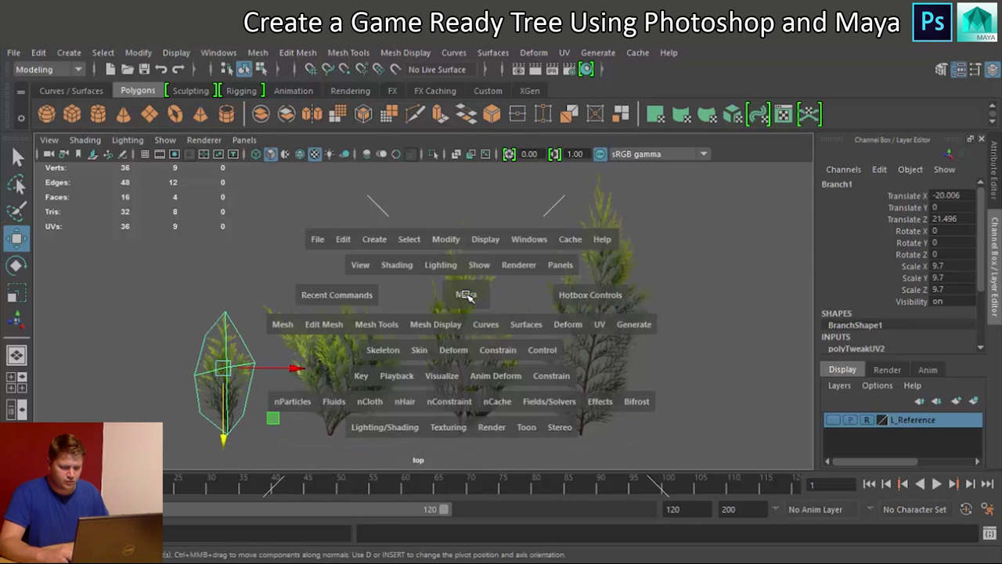
pyautogui.press('space')
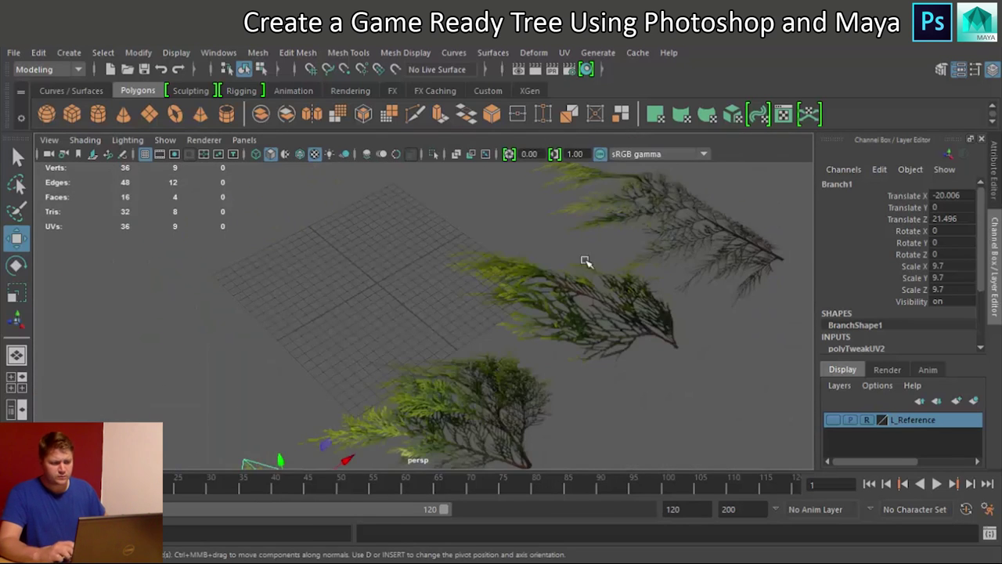
pyautogui.scroll(-3, 632, 319)
pyautogui.keyDown('alt'); pyautogui.moveTo(423, 315); pyautogui.dragTo(142, 263); pyautogui.keyUp('alt')
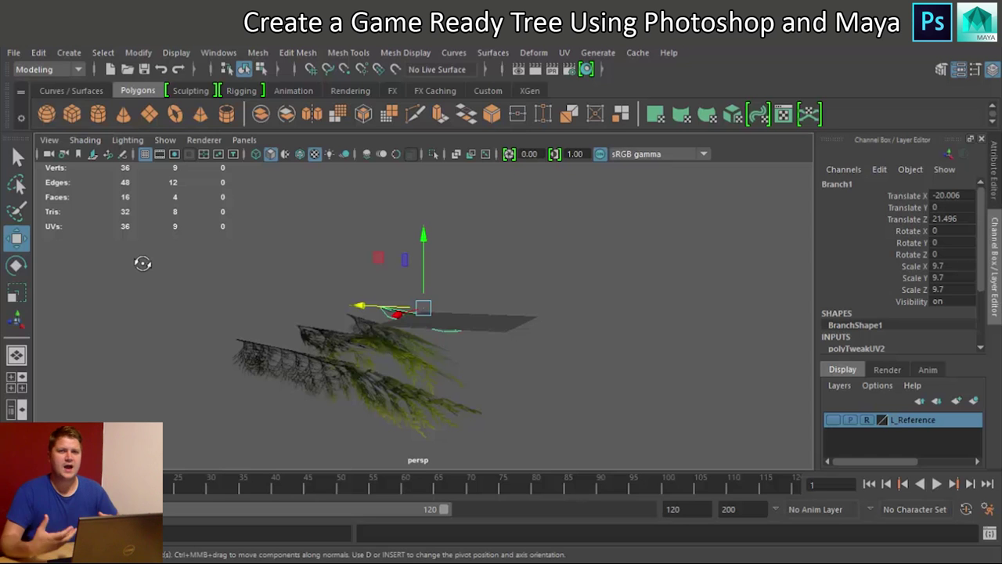
pyautogui.scroll(4, 442, 283)
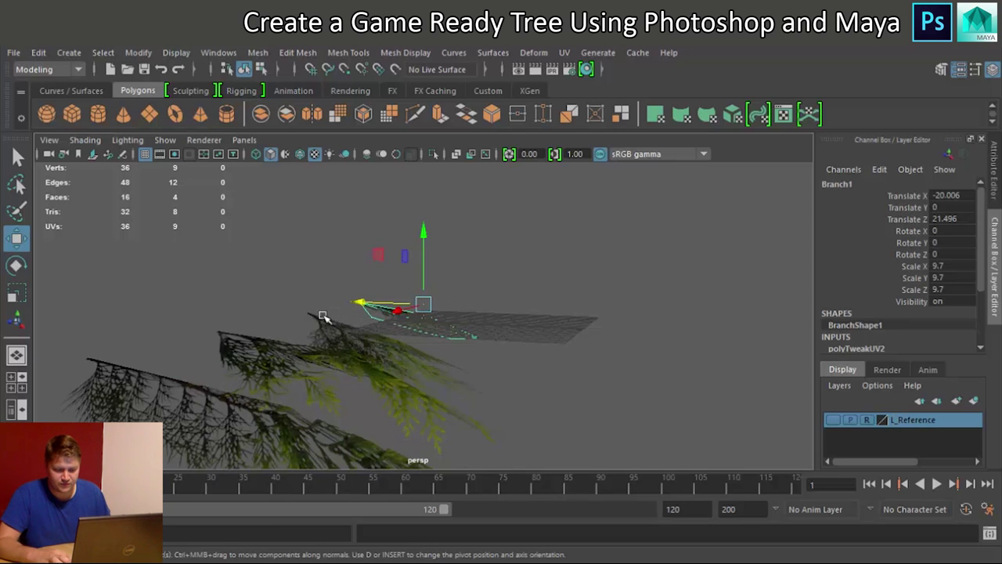
pyautogui.scroll(-2, 322, 316)
pyautogui.scroll(-2, 324, 284)
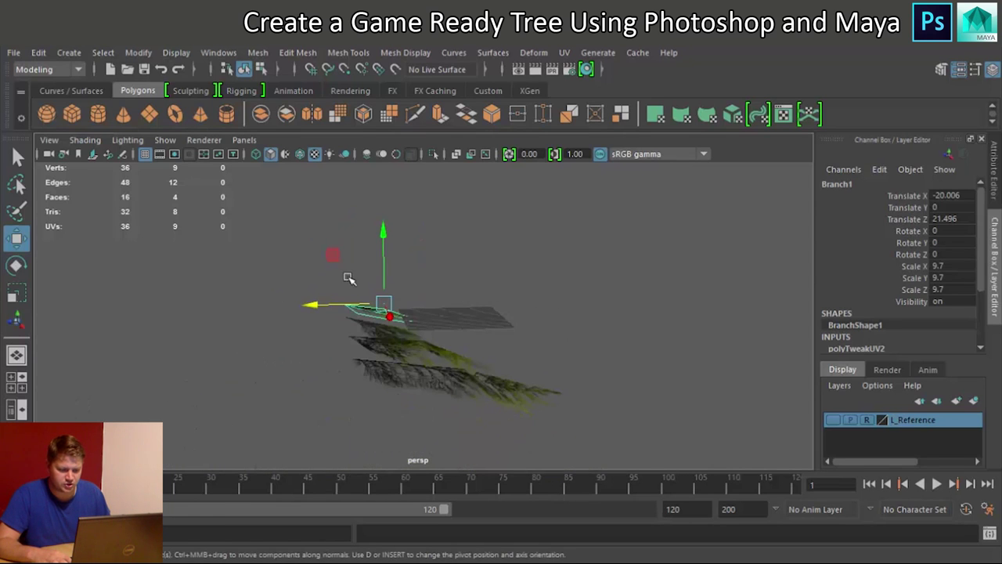
pyautogui.moveTo(375, 277); pyautogui.dragTo(438, 395)
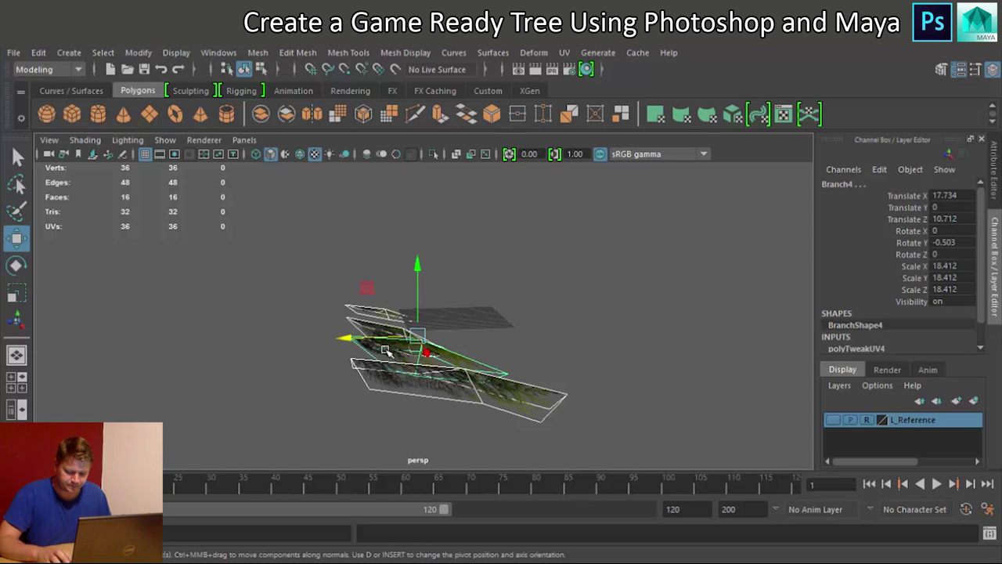
pyautogui.hotkey('ctrl', 'd')
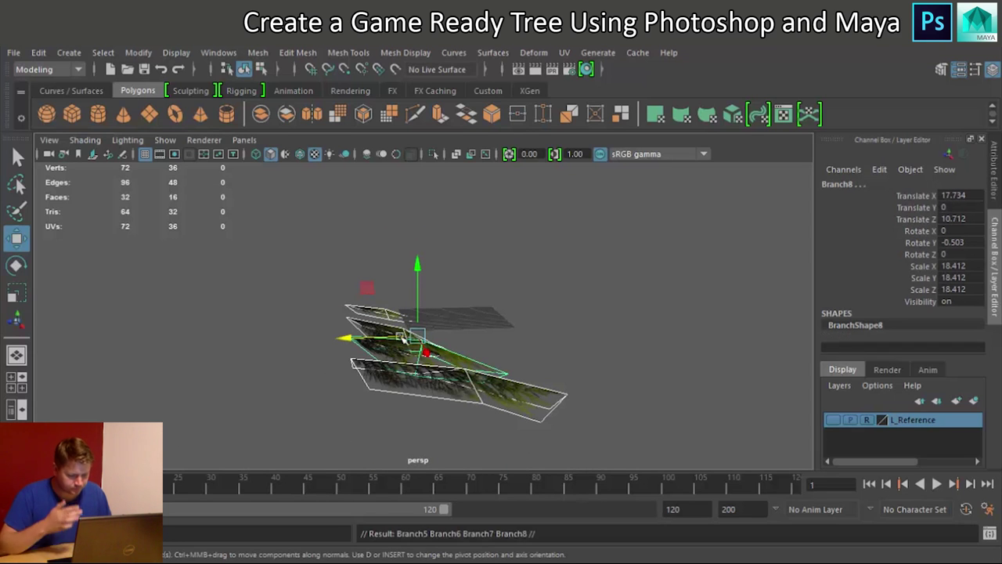
# Lower the four duplicated branch cards slightly by setting their Translate Y to -0.05
pyautogui.scroll(2, 454, 304)
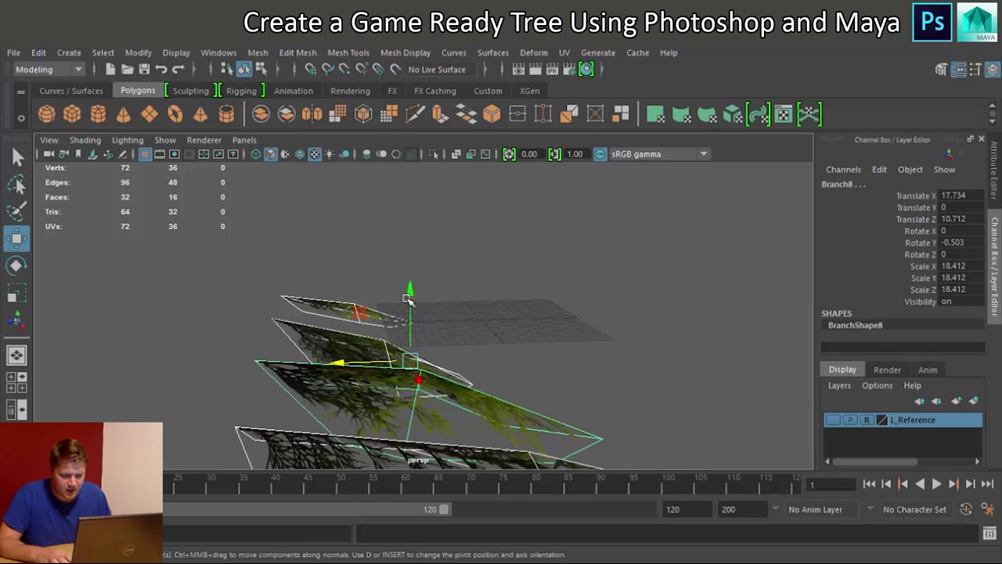
pyautogui.scroll(2, 407, 302)
pyautogui.scroll(-1, 399, 329)
pyautogui.scroll(2, 391, 304)
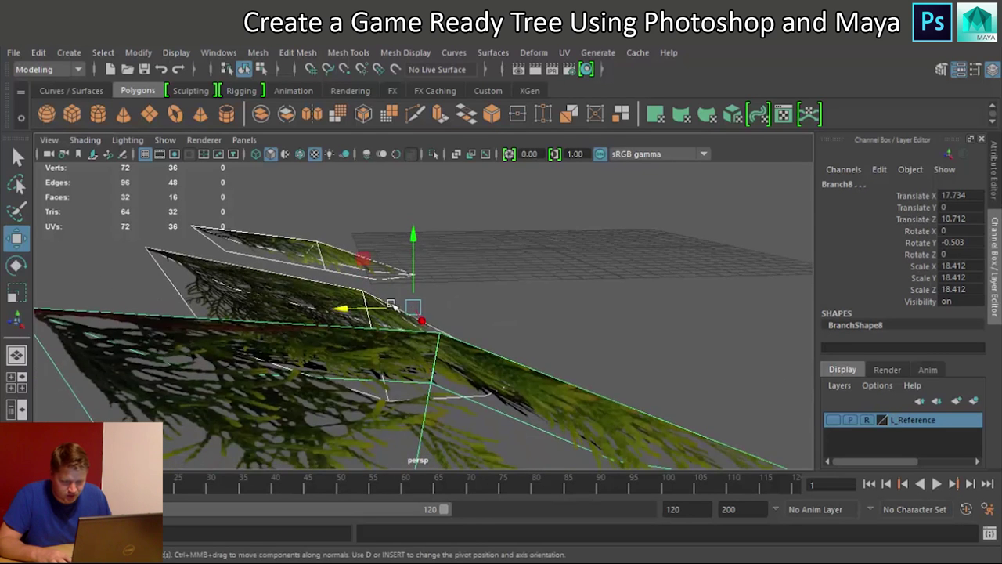
pyautogui.keyDown('alt'); pyautogui.moveTo(391, 303); pyautogui.dragTo(399, 272); pyautogui.keyUp('alt')
pyautogui.moveTo(402, 225); pyautogui.dragTo(400, 227)
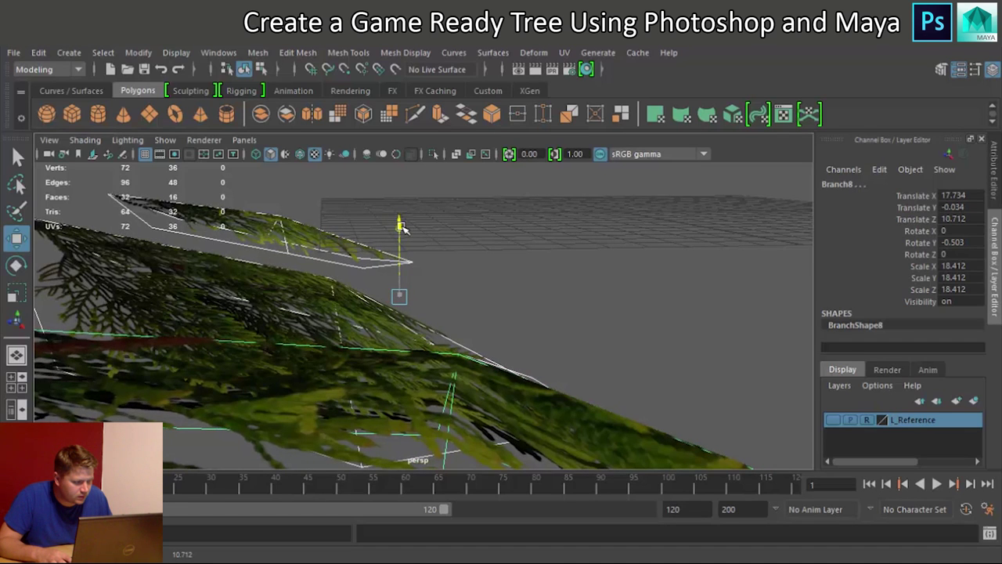
pyautogui.doubleClick(961, 207)
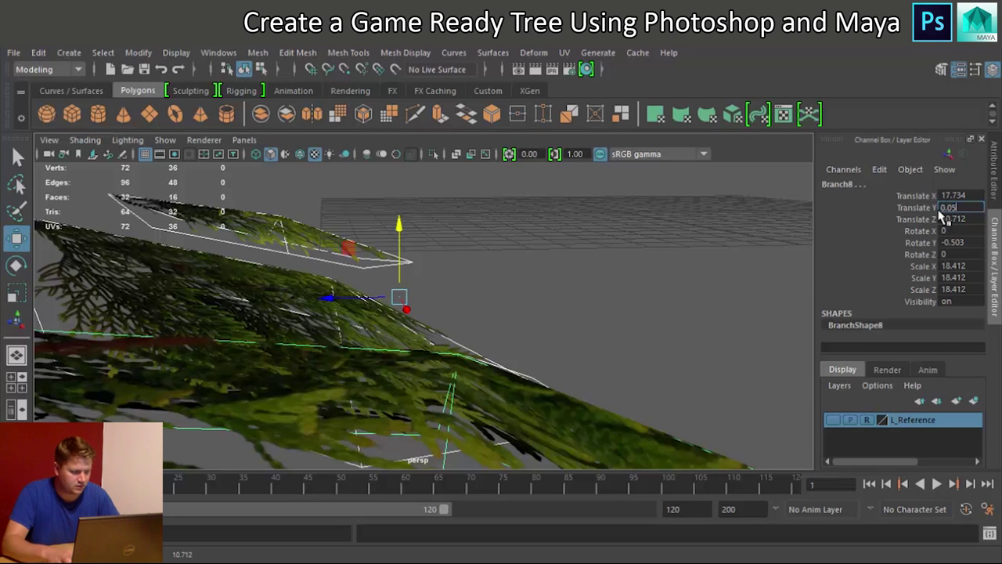
pyautogui.write('0.05')
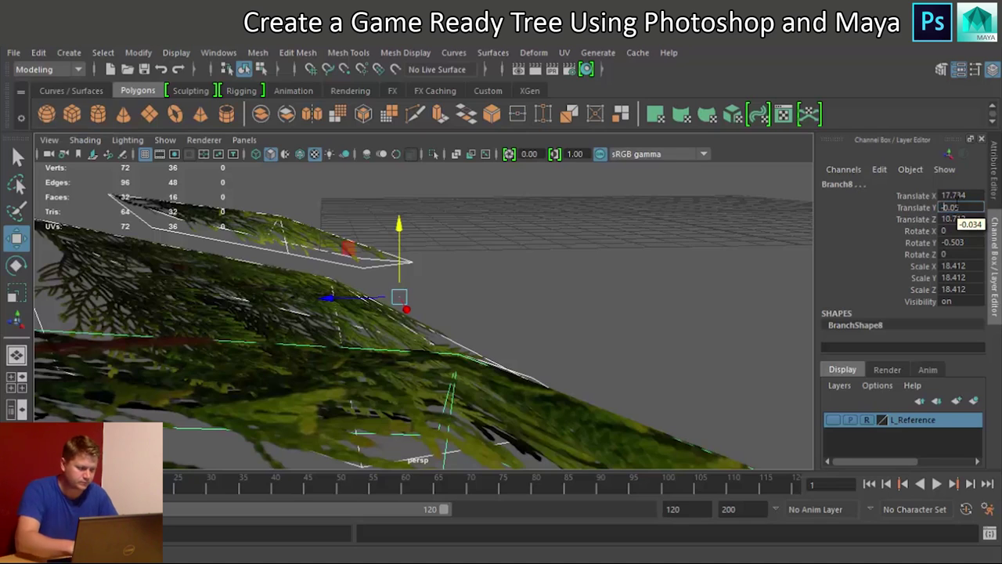
pyautogui.press('Return')
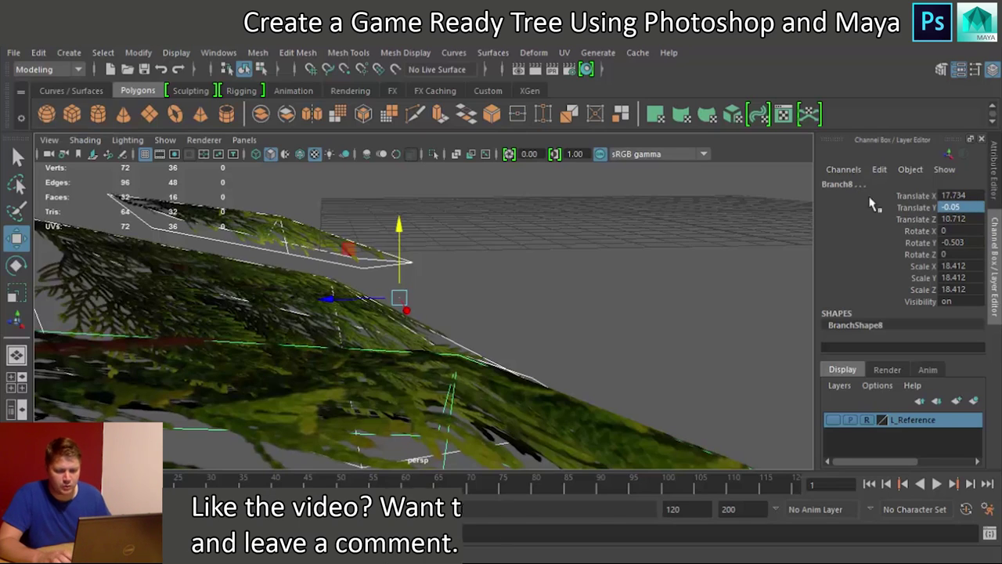
# Reverse the normals of the four duplicated branch cards so their textured faces point downward
pyautogui.keyDown('alt'); pyautogui.moveTo(288, 382); pyautogui.dragTo(458, 302); pyautogui.keyUp('alt')
pyautogui.scroll(-5, 543, 272)
pyautogui.keyDown('alt'); pyautogui.moveTo(635, 273); pyautogui.dragTo(606, 296); pyautogui.keyUp('alt')
pyautogui.scroll(8, 605, 296)
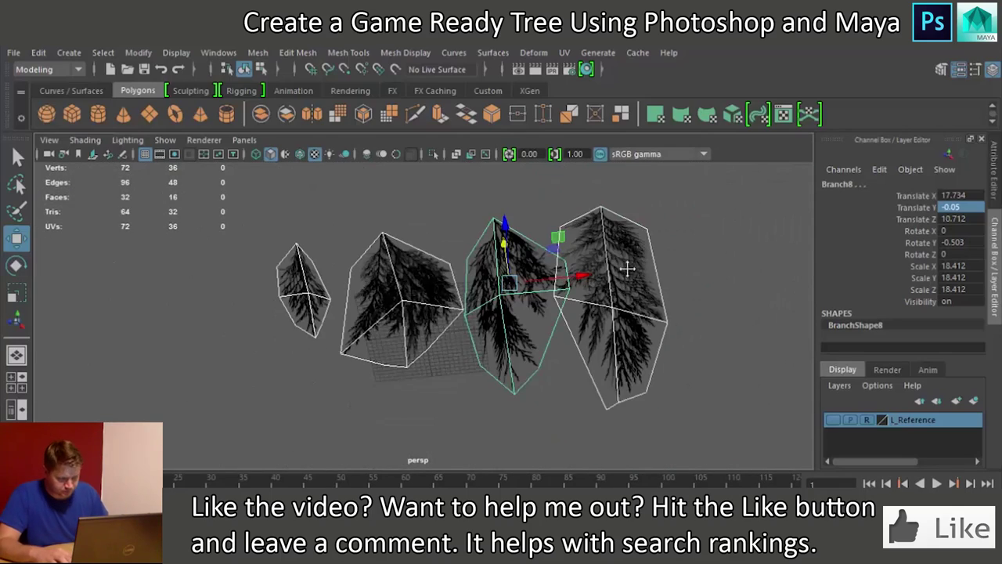
pyautogui.scroll(-2, 605, 296)
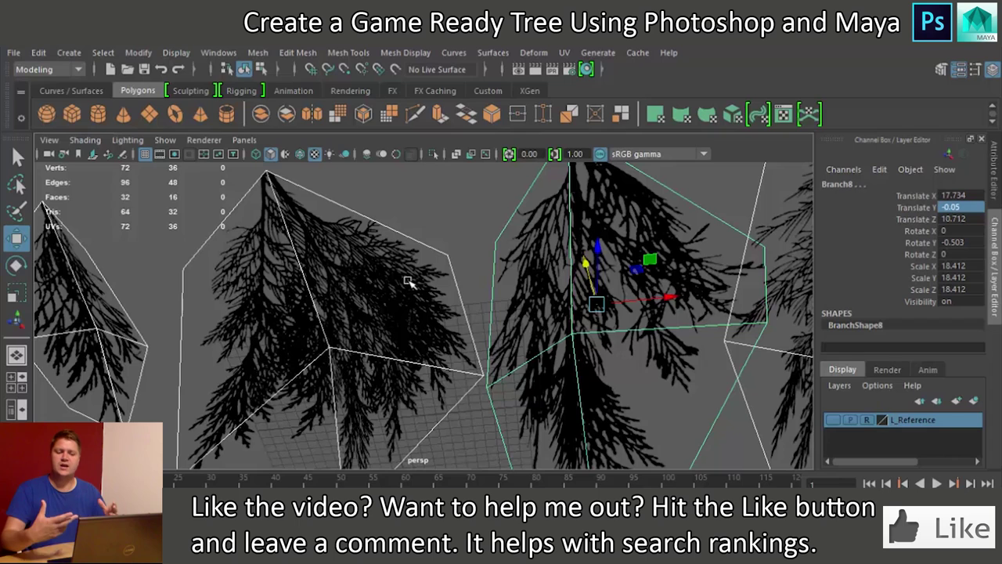
pyautogui.scroll(2, 461, 255)
pyautogui.scroll(-2, 445, 259)
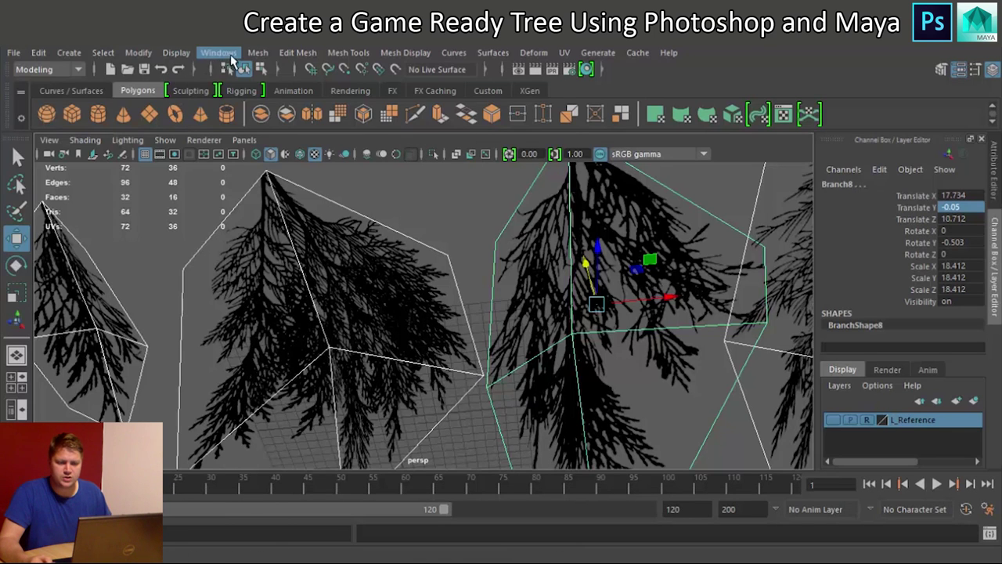
pyautogui.click(404, 53)
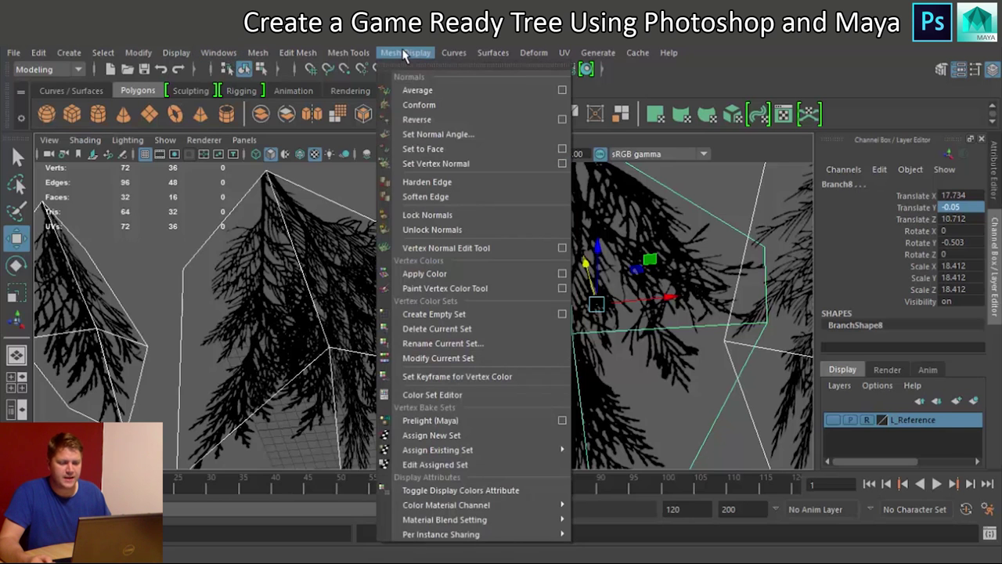
pyautogui.click(423, 119)
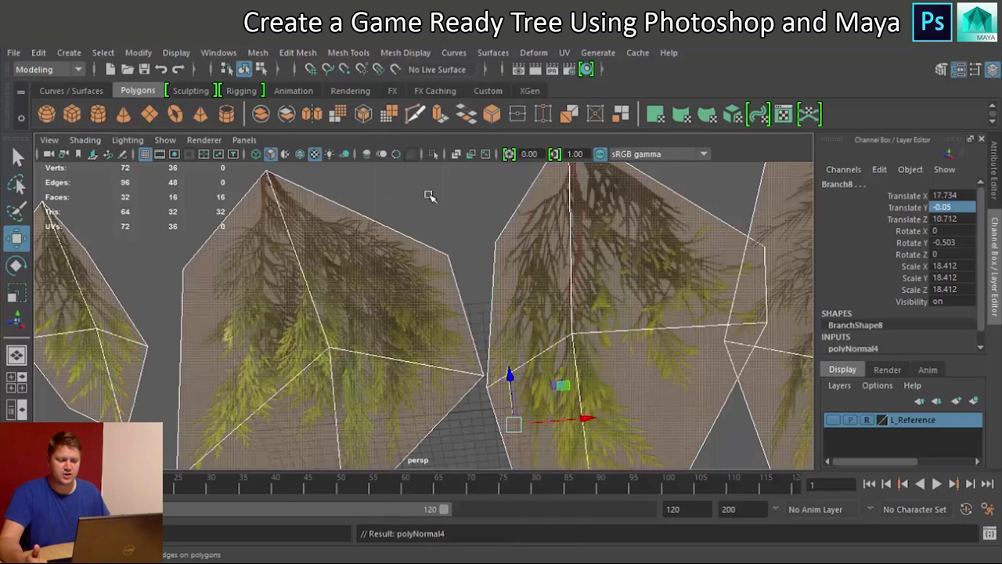
# Return to object selection and inspect the Branch7 card's texture from another angle
pyautogui.moveTo(405, 284); pyautogui.dragTo(462, 152, button='right')
pyautogui.click(436, 238)
pyautogui.keyDown('alt'); pyautogui.moveTo(437, 249); pyautogui.dragTo(381, 235); pyautogui.keyUp('alt')
pyautogui.click(364, 333)
pyautogui.keyDown('alt'); pyautogui.moveTo(430, 215); pyautogui.dragTo(399, 251); pyautogui.keyUp('alt')
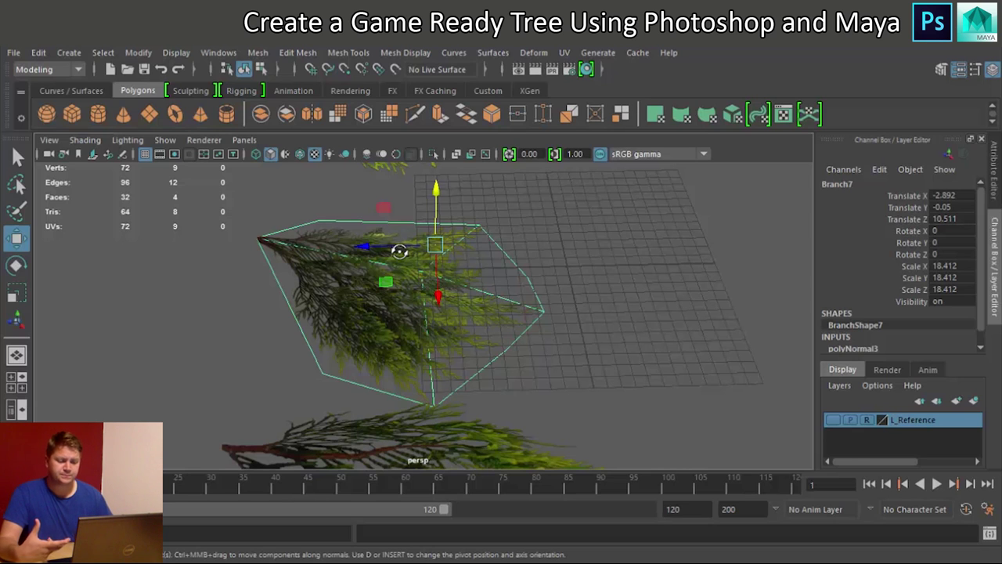
# Combine the smallest branch card with its duplicate into one mesh and center the mesh's pivot
pyautogui.scroll(-3, 425, 256)
pyautogui.keyDown('alt'); pyautogui.moveTo(447, 321); pyautogui.dragTo(599, 291); pyautogui.keyUp('alt')
pyautogui.moveTo(263, 286); pyautogui.dragTo(315, 367)
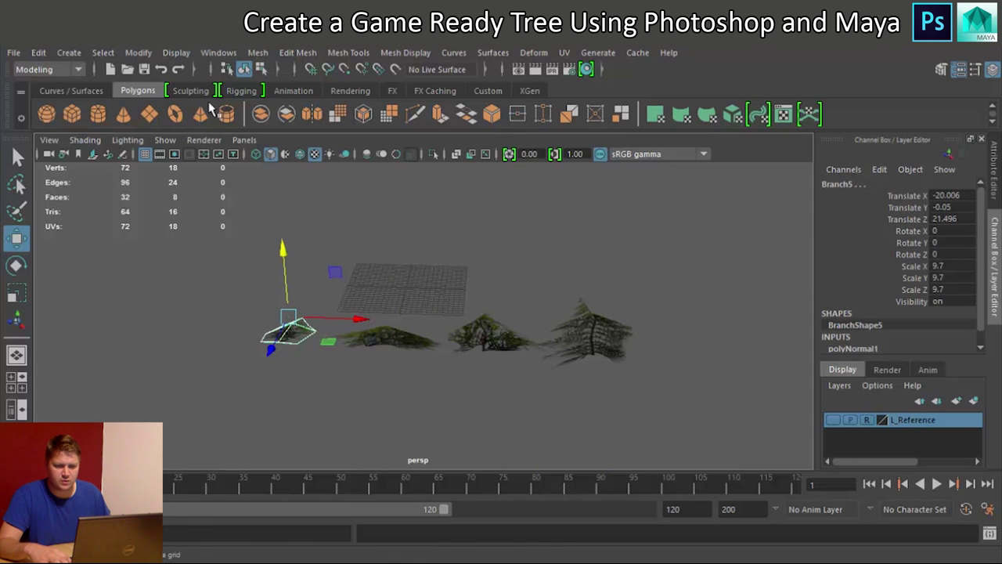
pyautogui.click(259, 53)
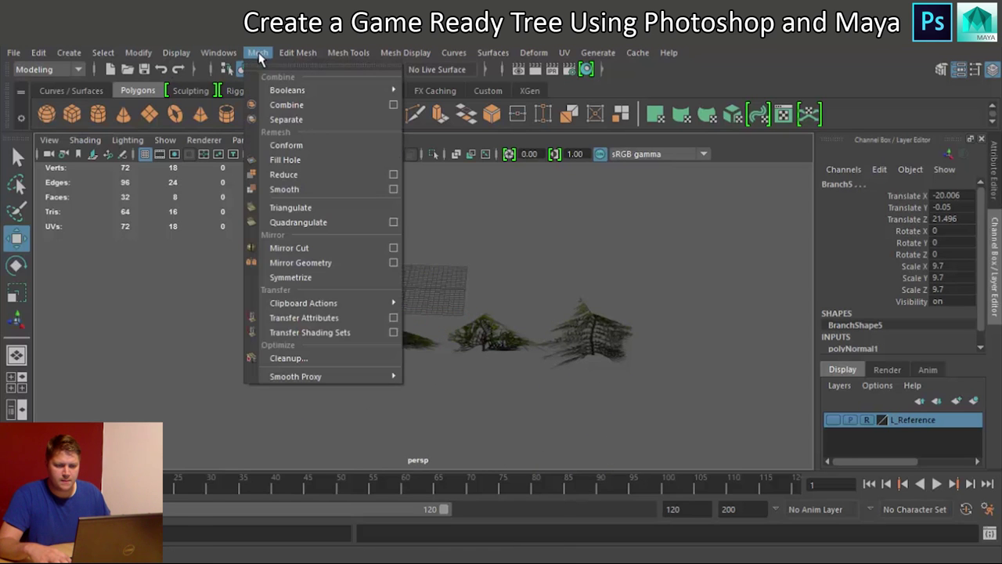
pyautogui.click(282, 104)
pyautogui.click(321, 313)
pyautogui.click(293, 335)
pyautogui.click(141, 53)
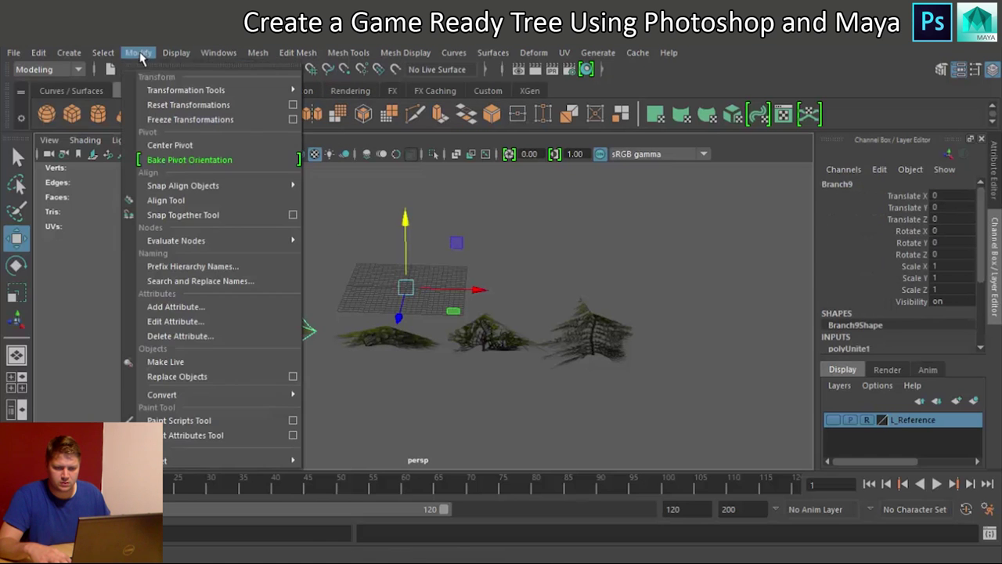
pyautogui.click(179, 144)
# Combine the second-smallest branch card, next to the smallest one, with its duplicate and center the combined mesh's pivot
pyautogui.moveTo(367, 290); pyautogui.dragTo(402, 384)
pyautogui.click(258, 52)
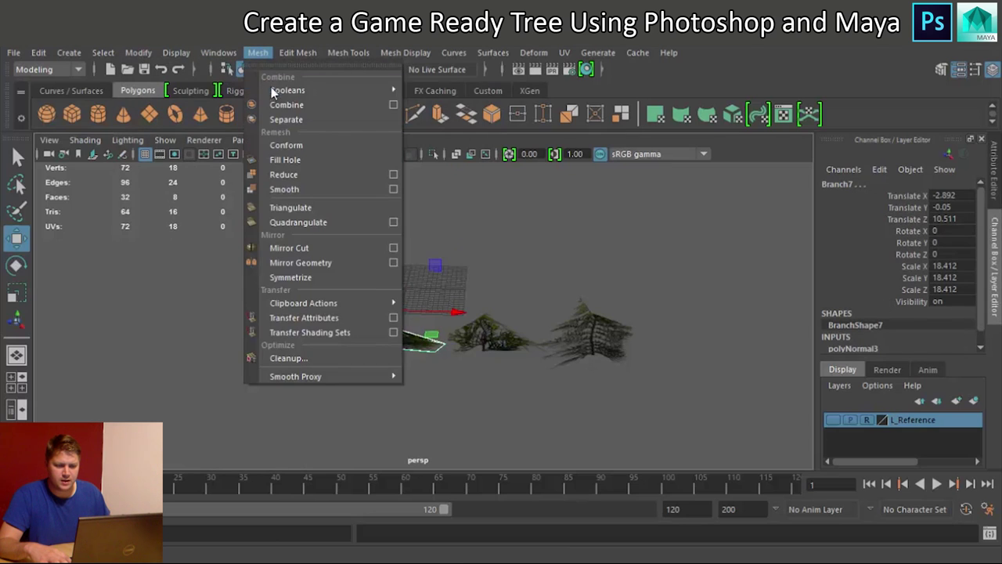
pyautogui.click(283, 103)
pyautogui.click(137, 53)
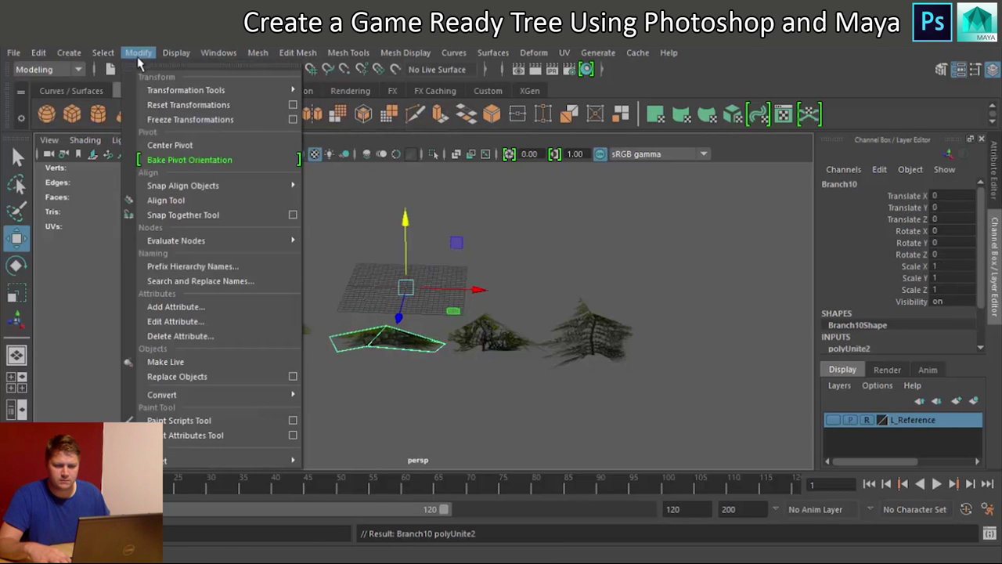
pyautogui.click(179, 143)
# Combine Branch8 and the card it was duplicated from into one mesh, and center its pivot
pyautogui.hotkey('ctrl', 'z')
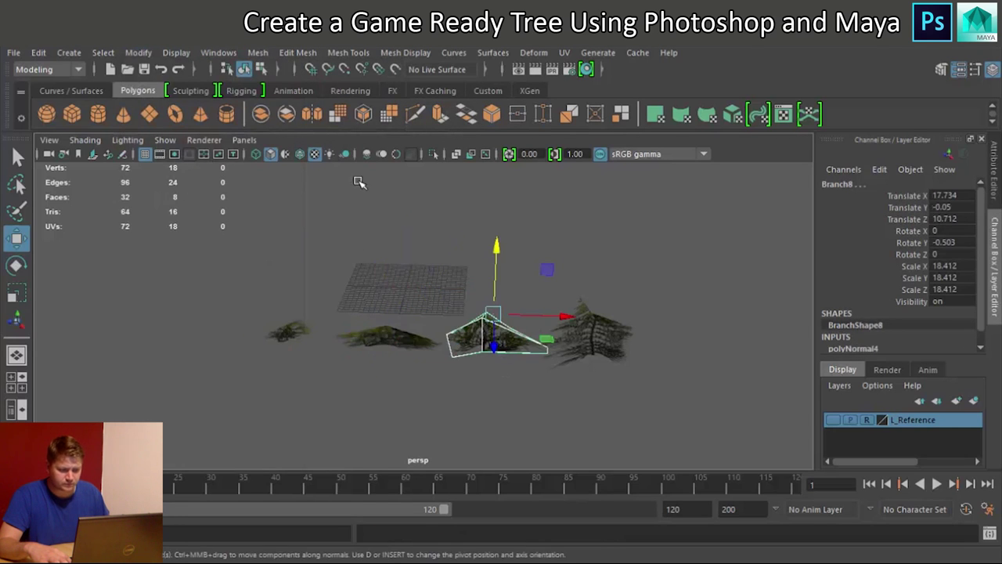
pyautogui.click(258, 53)
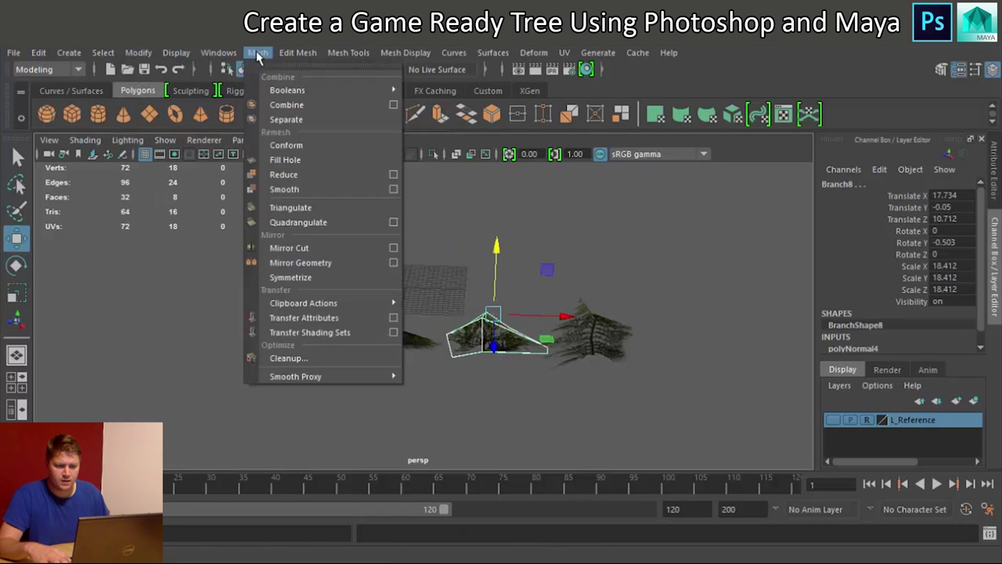
pyautogui.click(286, 104)
pyautogui.click(138, 52)
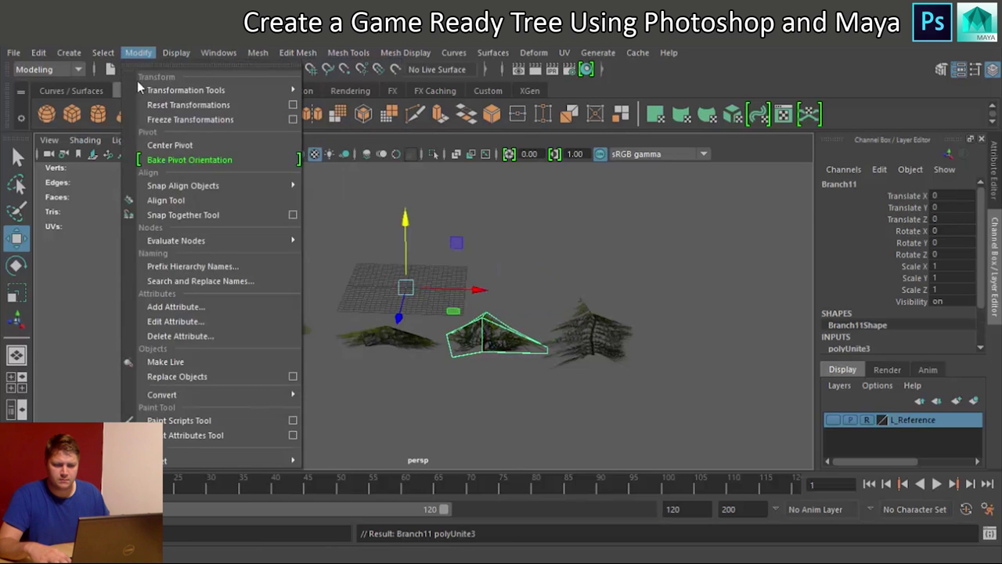
pyautogui.click(173, 146)
# Combine the largest branch card with its Branch6 duplicate, center the pivot, and clear the selection
pyautogui.hotkey('ctrl', 'z')
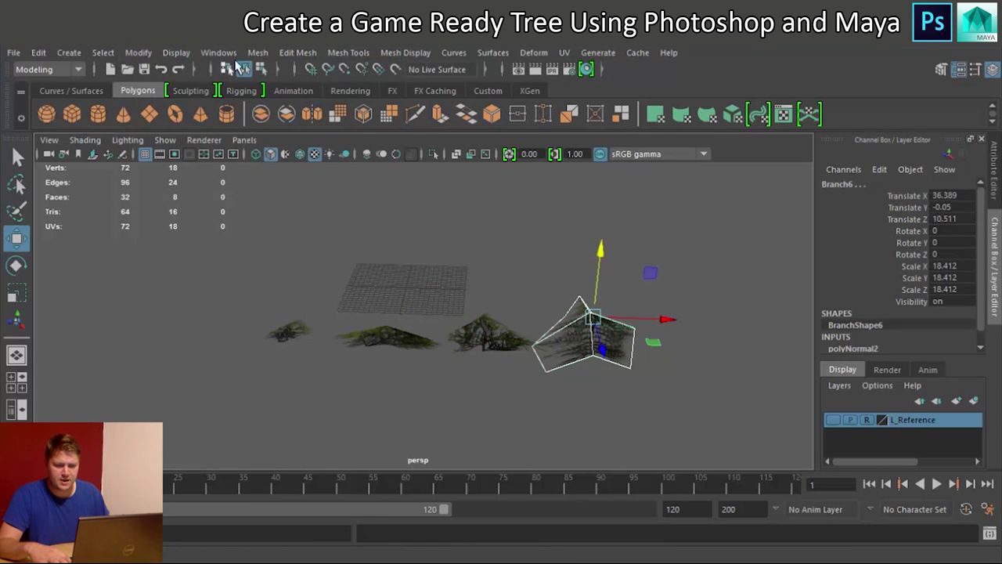
pyautogui.click(256, 53)
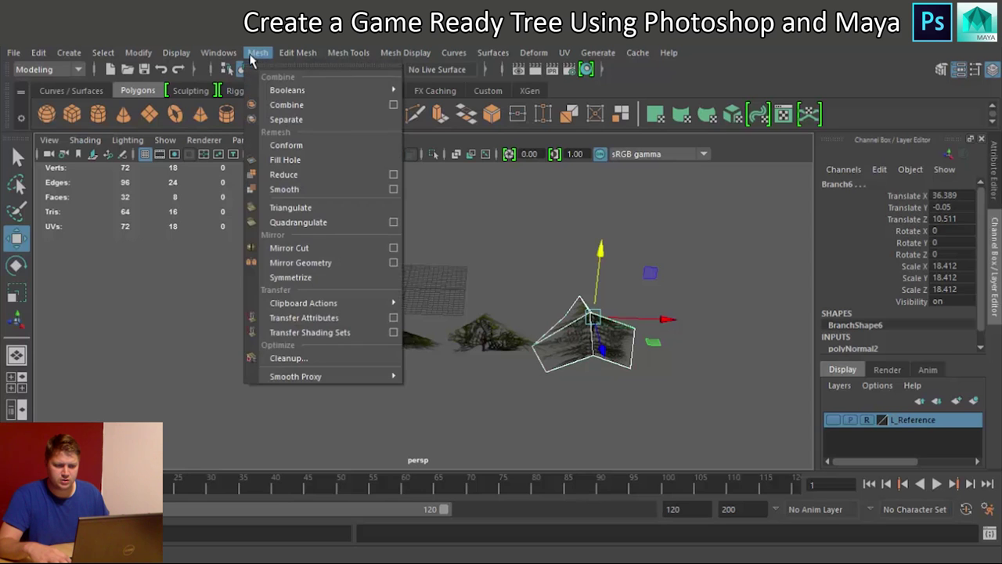
pyautogui.click(294, 109)
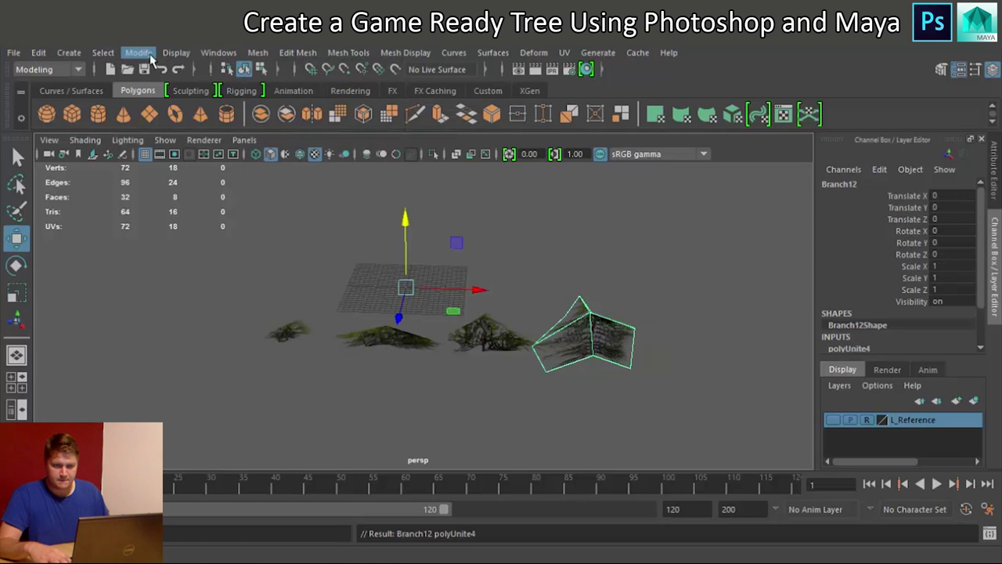
pyautogui.click(139, 52)
pyautogui.click(187, 146)
pyautogui.click(559, 287)
# Examine the stem end of the largest branch up close from above and below
pyautogui.keyDown('alt'); pyautogui.moveTo(559, 286); pyautogui.dragTo(224, 293); pyautogui.keyUp('alt')
pyautogui.keyDown('alt'); pyautogui.moveTo(404, 298); pyautogui.dragTo(653, 264); pyautogui.keyUp('alt')
pyautogui.keyDown('alt'); pyautogui.moveTo(472, 299); pyautogui.dragTo(559, 252); pyautogui.keyUp('alt')
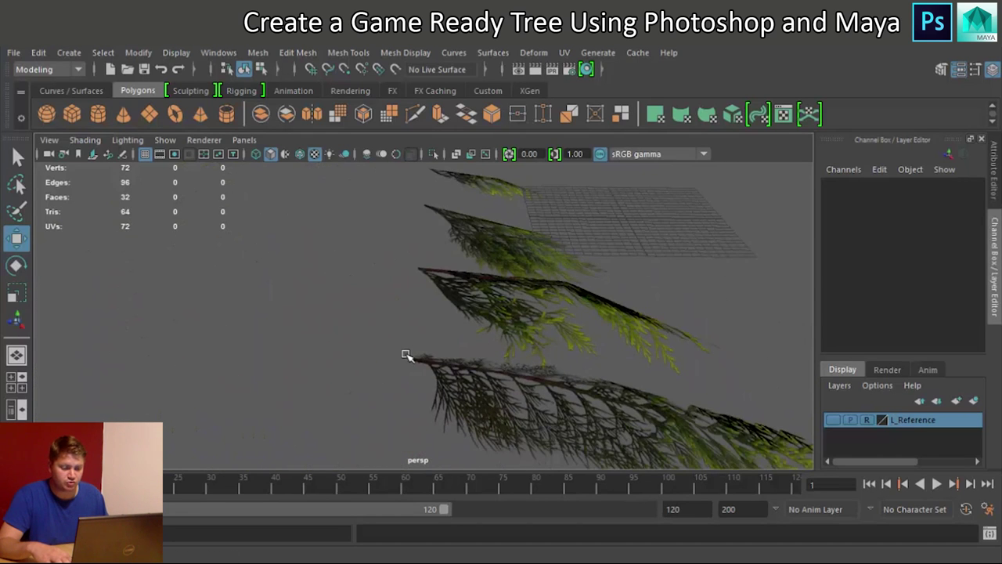
pyautogui.scroll(5, 429, 365)
pyautogui.keyDown('alt'); pyautogui.moveTo(431, 365); pyautogui.dragTo(495, 248); pyautogui.keyUp('alt')
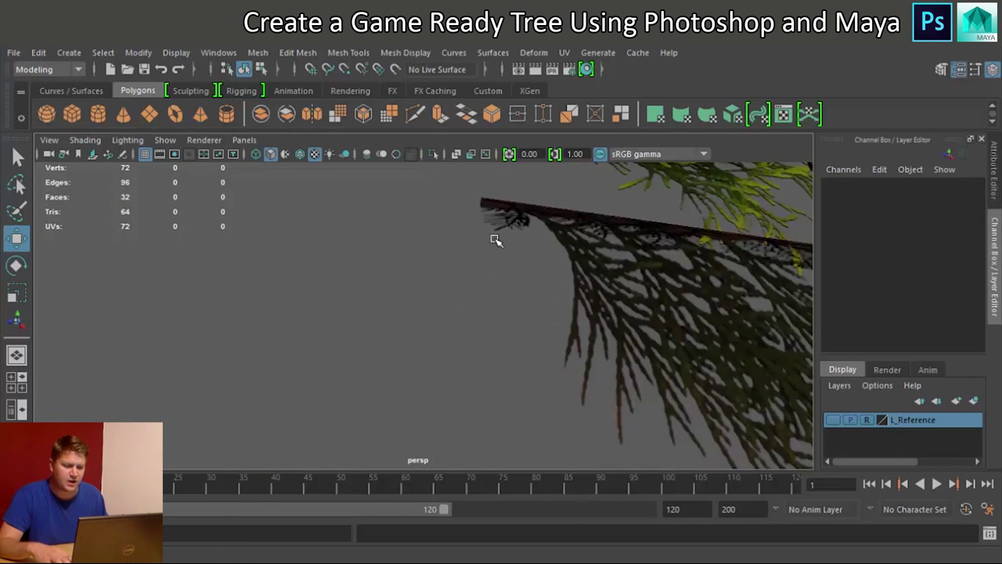
pyautogui.keyDown('alt'); pyautogui.moveTo(525, 210); pyautogui.dragTo(485, 240); pyautogui.keyUp('alt')
pyautogui.keyDown('alt'); pyautogui.moveTo(499, 275); pyautogui.dragTo(523, 270); pyautogui.keyUp('alt')
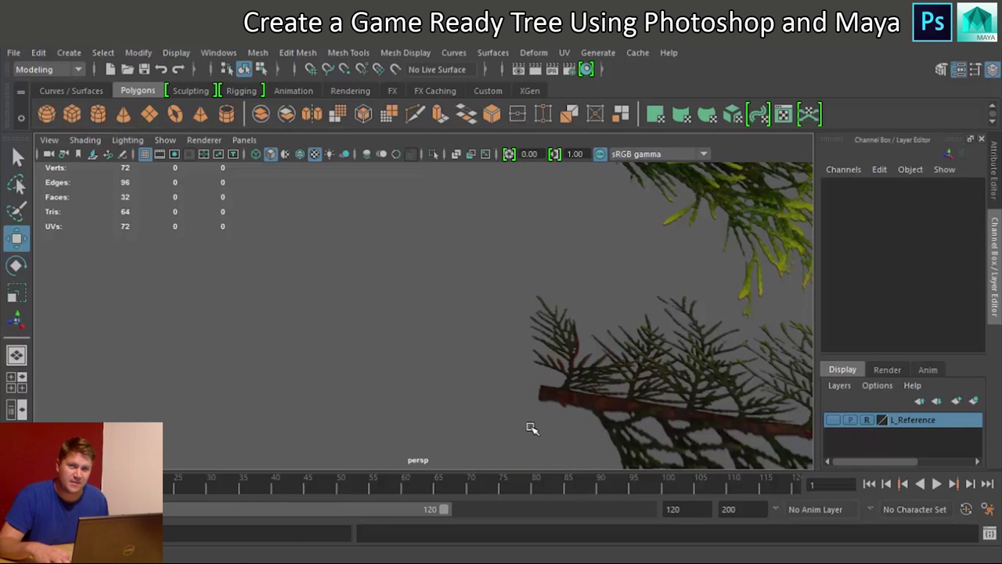
pyautogui.keyDown('alt'); pyautogui.moveTo(560, 382); pyautogui.dragTo(551, 381); pyautogui.keyUp('alt')
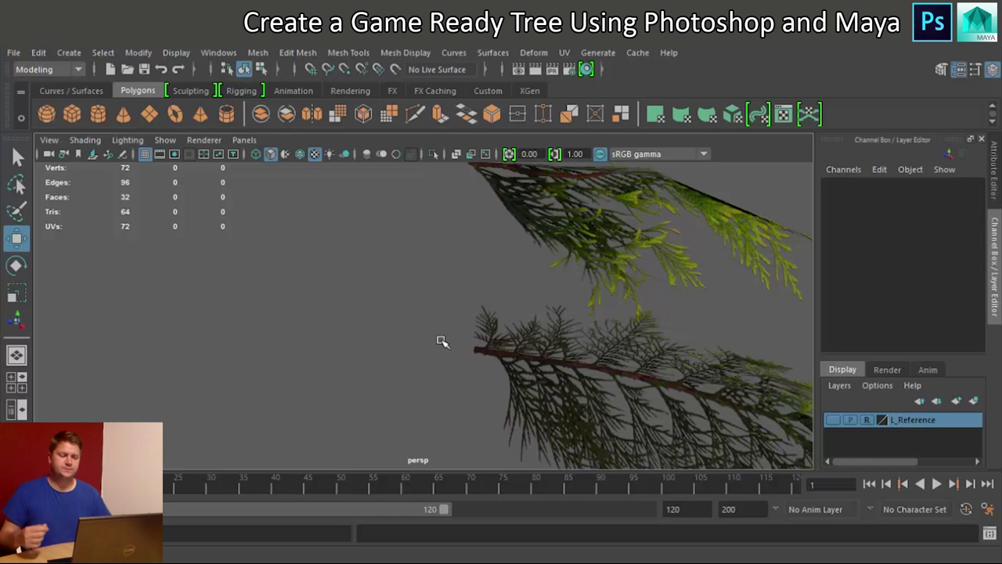
# Review all four double-sided branches together from the front and the side
pyautogui.scroll(-3, 391, 326)
pyautogui.keyDown('alt'); pyautogui.moveTo(396, 313); pyautogui.dragTo(507, 279, button='middle'); pyautogui.keyUp('alt')
pyautogui.moveTo(507, 279)
pyautogui.keyDown('alt'); pyautogui.mouseDown()
pyautogui.moveTo(541, 290)
pyautogui.moveTo(502, 277)
pyautogui.mouseUp(); pyautogui.keyUp('alt')
pyautogui.keyDown('alt'); pyautogui.moveTo(488, 290); pyautogui.dragTo(450, 335, button='middle'); pyautogui.keyUp('alt')
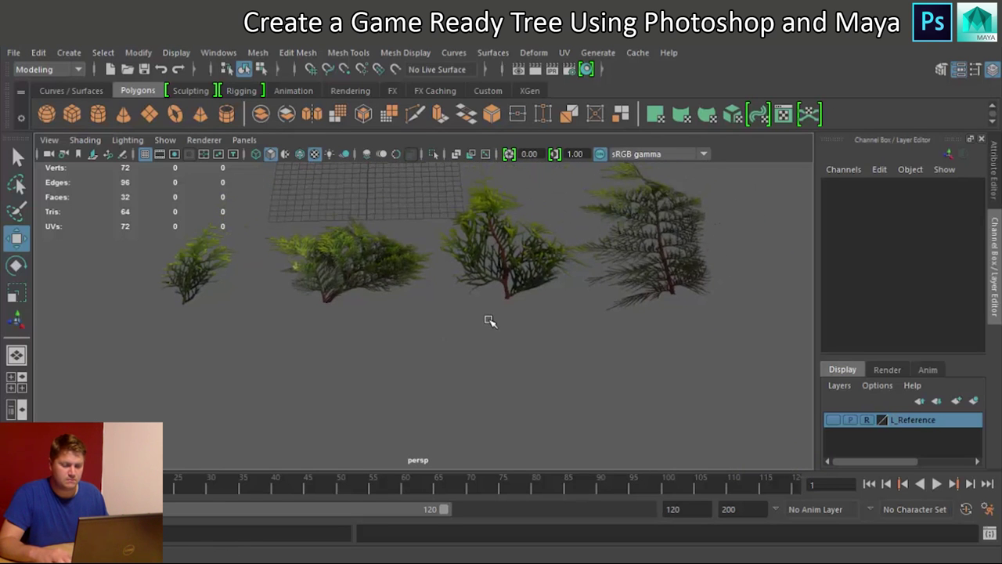
pyautogui.scroll(2, 597, 294)
pyautogui.scroll(-2, 598, 290)
pyautogui.keyDown('alt'); pyautogui.moveTo(600, 286); pyautogui.dragTo(546, 335, button='middle'); pyautogui.keyUp('alt')
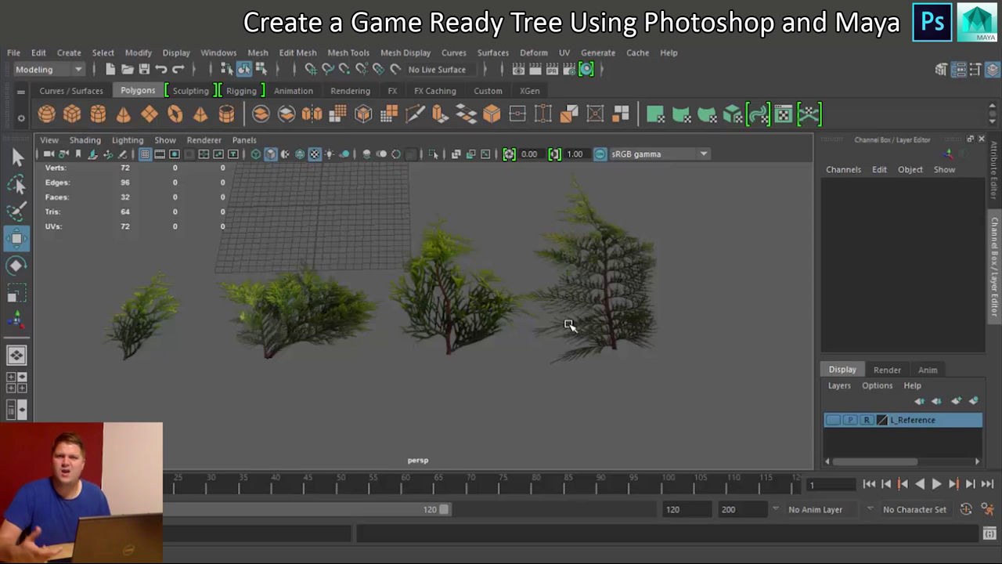
pyautogui.keyDown('alt'); pyautogui.moveTo(648, 331); pyautogui.dragTo(364, 277); pyautogui.keyUp('alt')
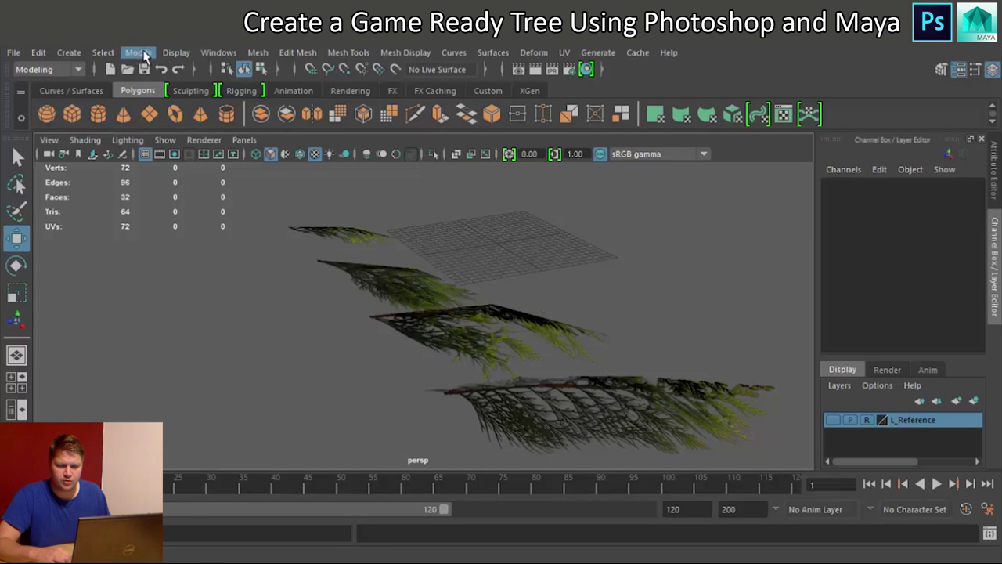
# Create a default polygon cylinder at the origin and frame it in the perspective view
pyautogui.click(70, 52)
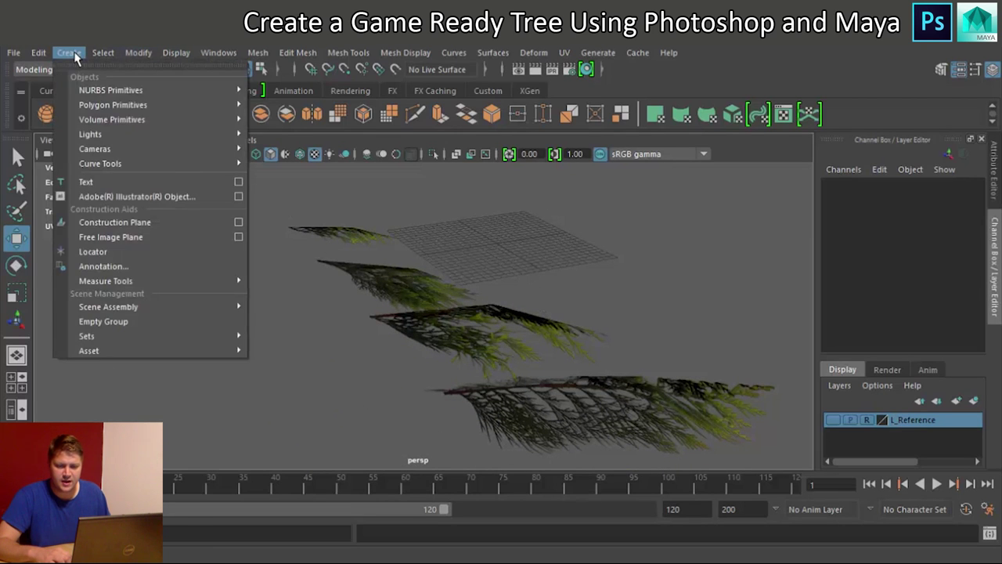
pyautogui.click(70, 53)
pyautogui.click(98, 114)
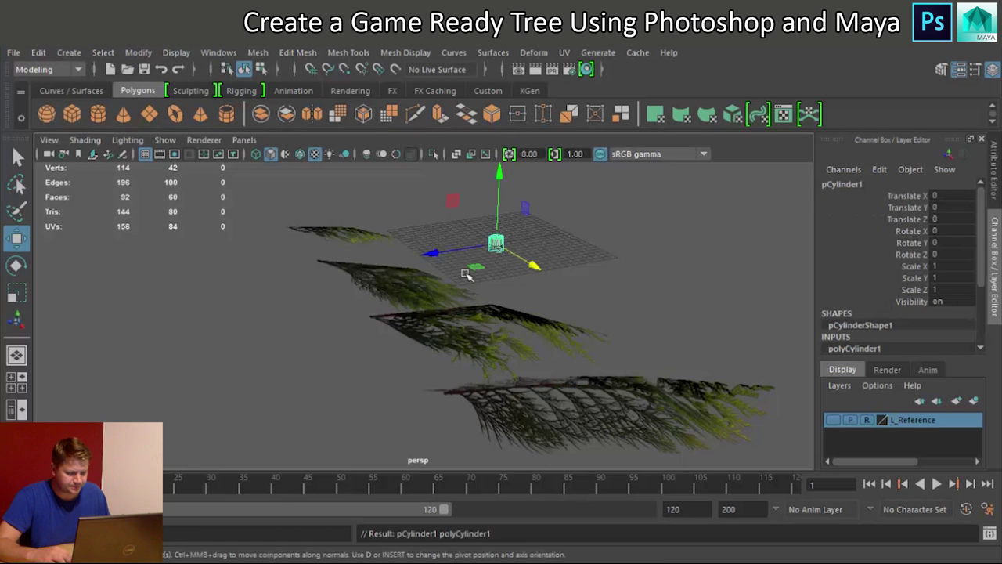
pyautogui.scroll(4, 552, 238)
pyautogui.press('f')
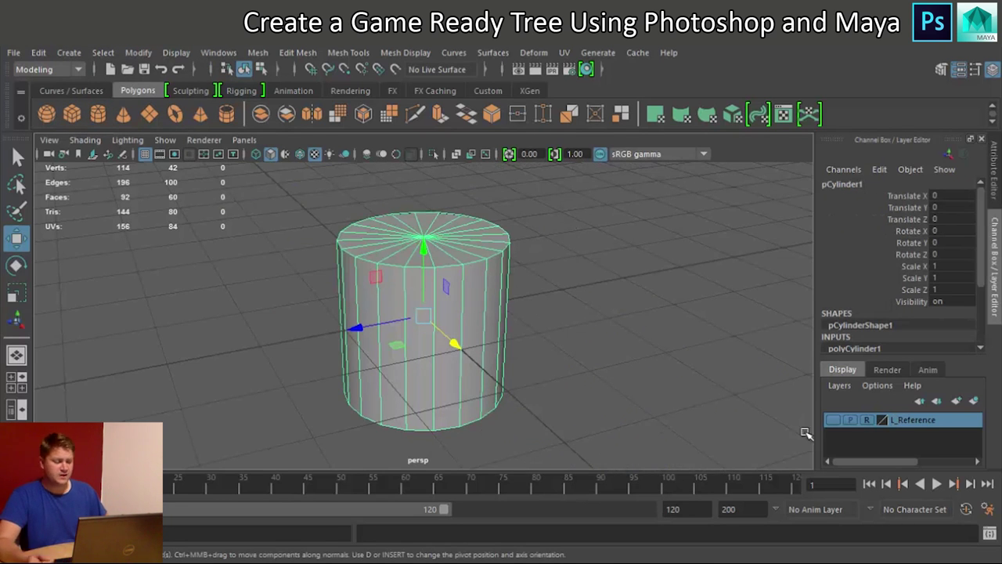
# Set the cylinder's axis subdivisions to 3 to make a triangular prism
pyautogui.moveTo(984, 249); pyautogui.dragTo(977, 301)
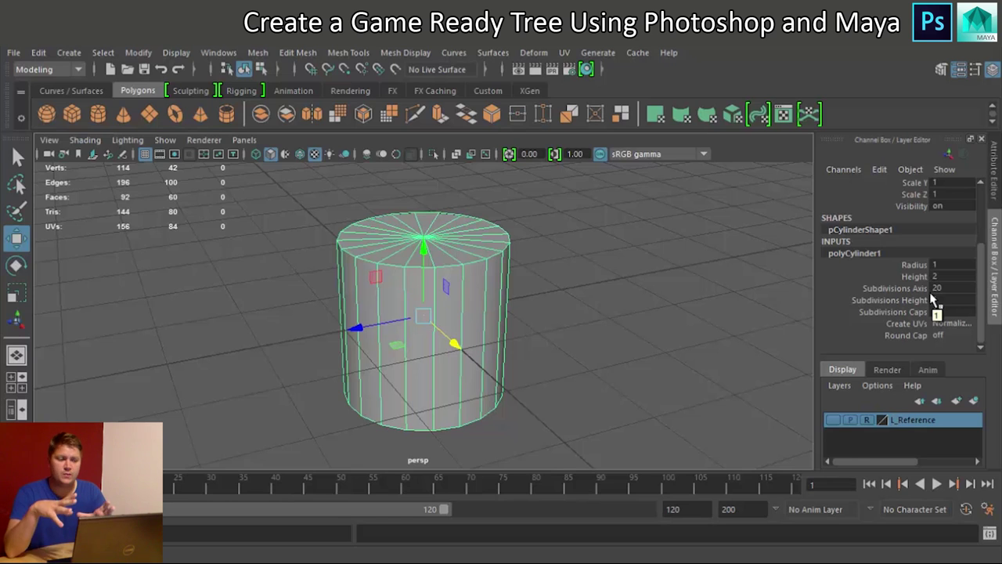
pyautogui.press('Return')
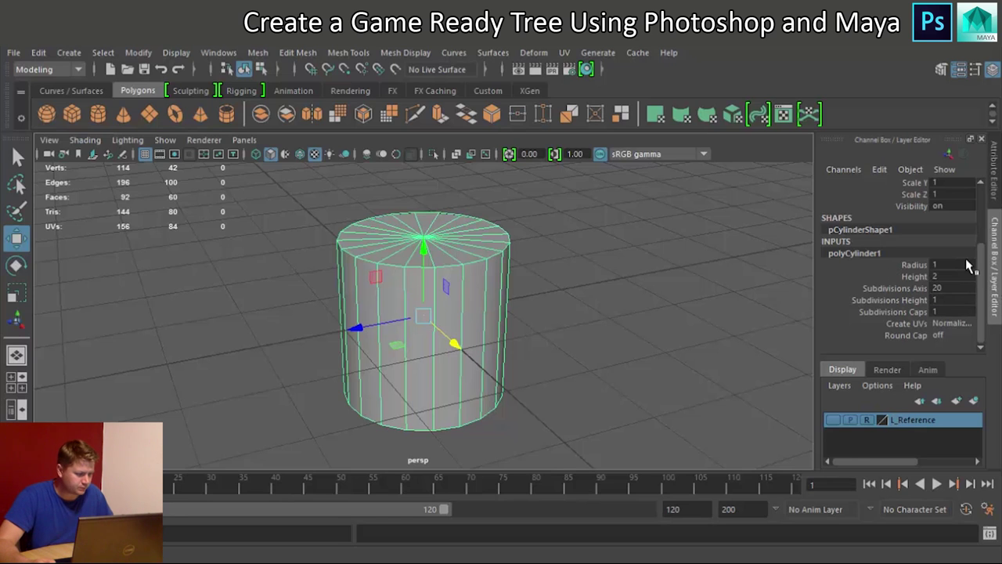
pyautogui.doubleClick(948, 289)
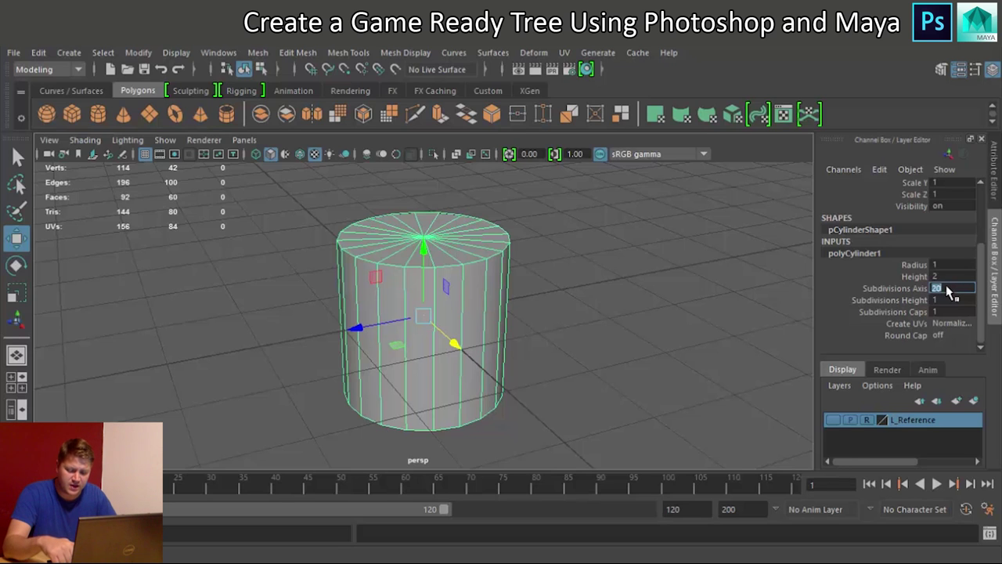
pyautogui.press('Return')
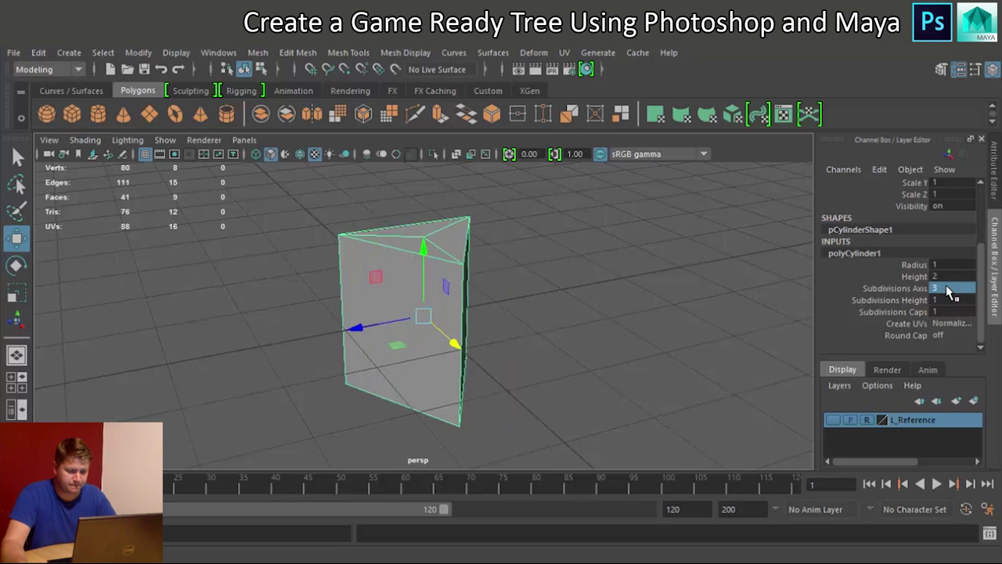
# Lay the three-sided cylinder on its side by setting its X rotation to 90
pyautogui.keyDown('alt'); pyautogui.moveTo(509, 313); pyautogui.dragTo(502, 293); pyautogui.keyUp('alt')
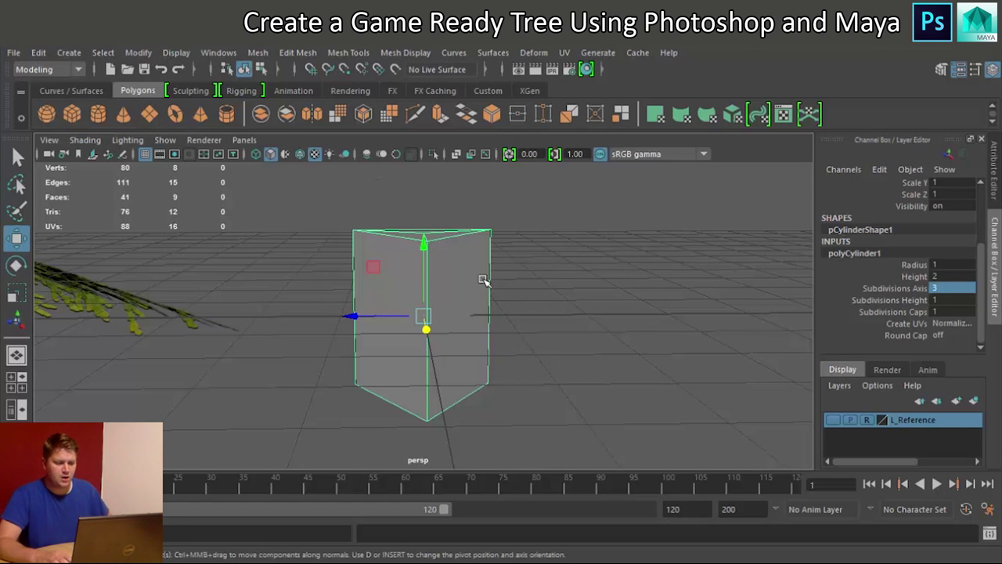
pyautogui.scroll(-5, 505, 290)
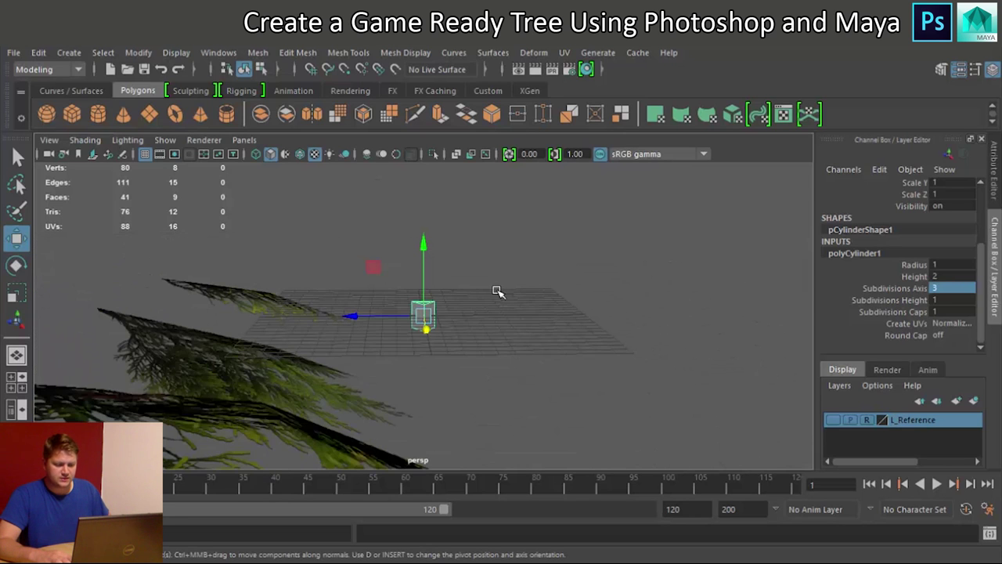
pyautogui.keyDown('alt'); pyautogui.moveTo(464, 315); pyautogui.dragTo(448, 339); pyautogui.keyUp('alt')
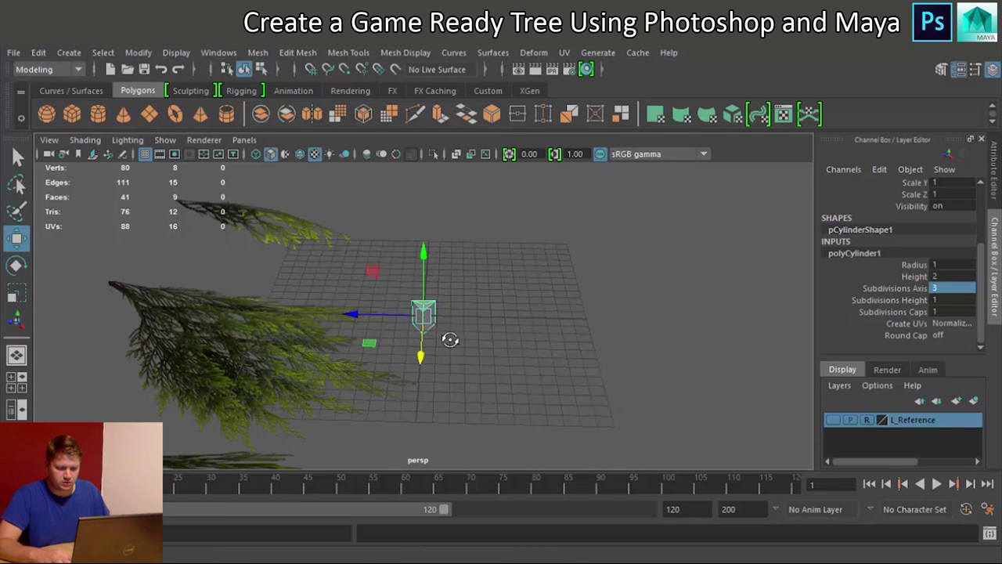
pyautogui.press('e')
pyautogui.moveTo(419, 269); pyautogui.dragTo(362, 306)
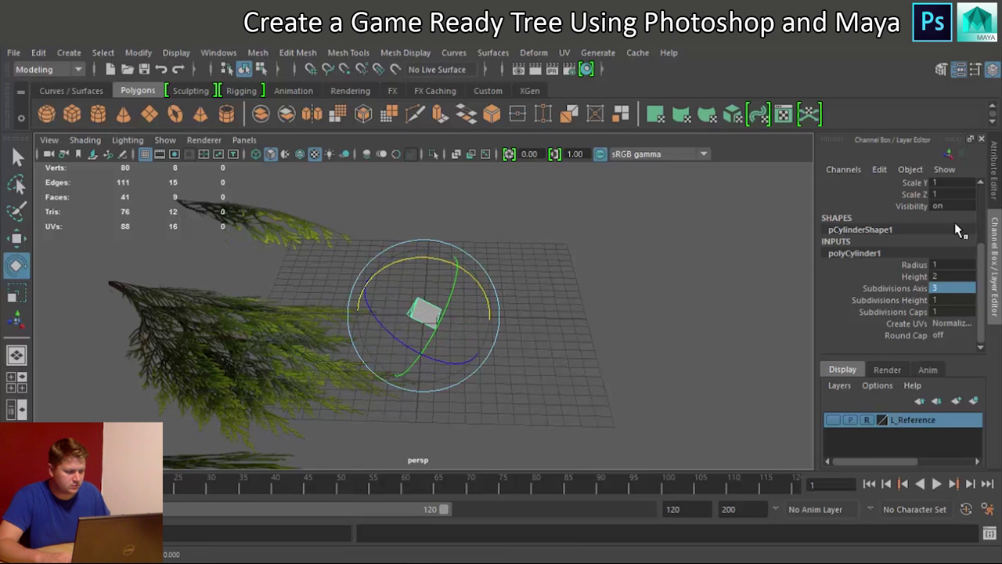
pyautogui.scroll(3, 939, 243)
pyautogui.click(937, 232)
pyautogui.doubleClick(937, 233)
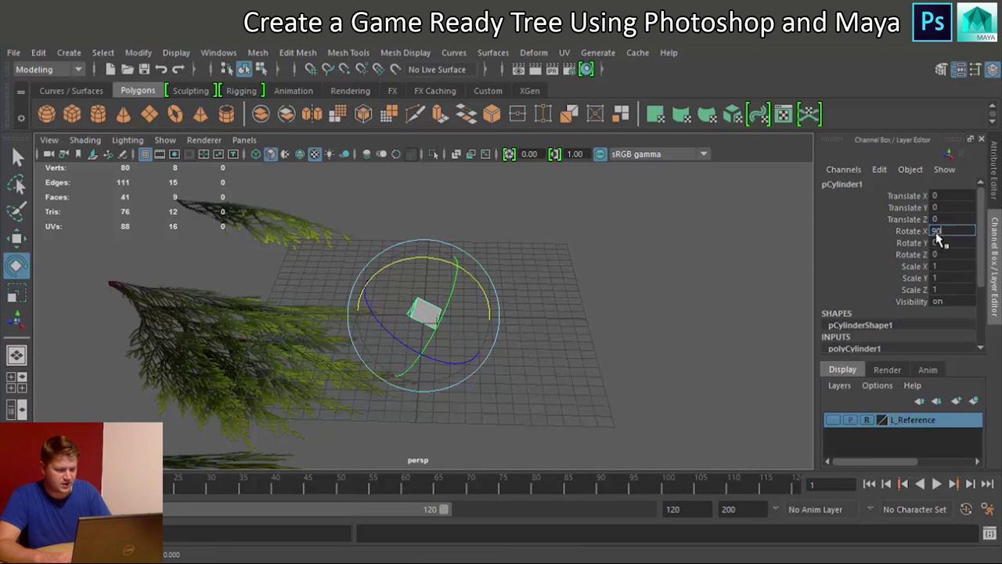
pyautogui.write('90')
pyautogui.press('Return')
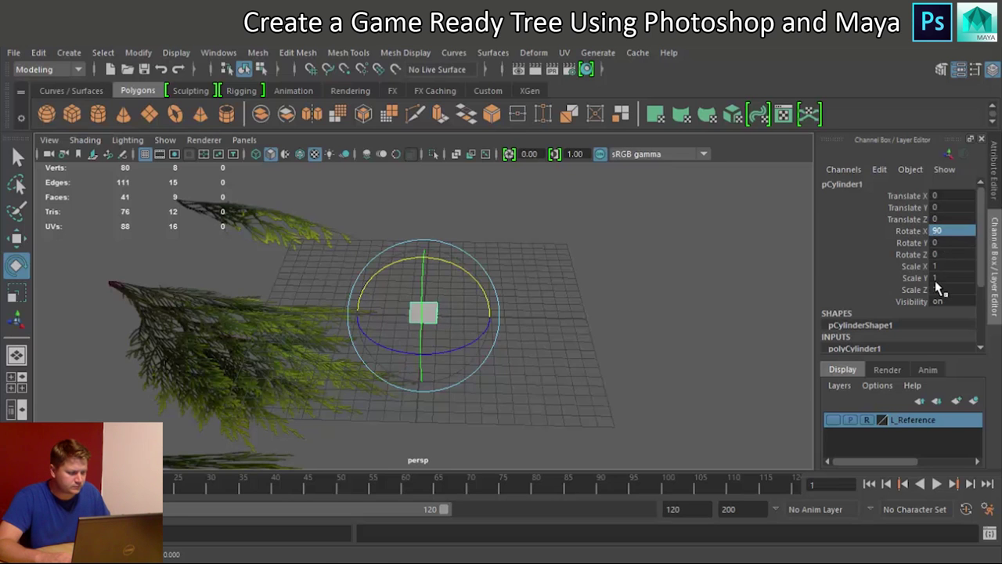
# Stretch the prism lengthwise to a Y scale of about 2.89
pyautogui.scroll(-1, 940, 288)
pyautogui.press('r')
pyautogui.moveTo(362, 318); pyautogui.dragTo(233, 323)
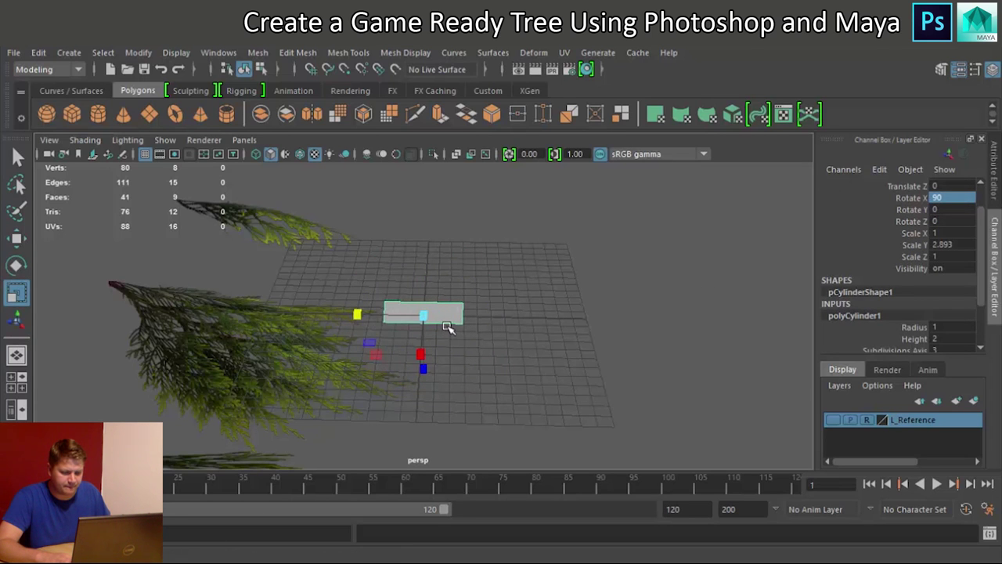
# Rename the prism as Stump
pyautogui.scroll(1, 883, 205)
pyautogui.doubleClick(838, 186)
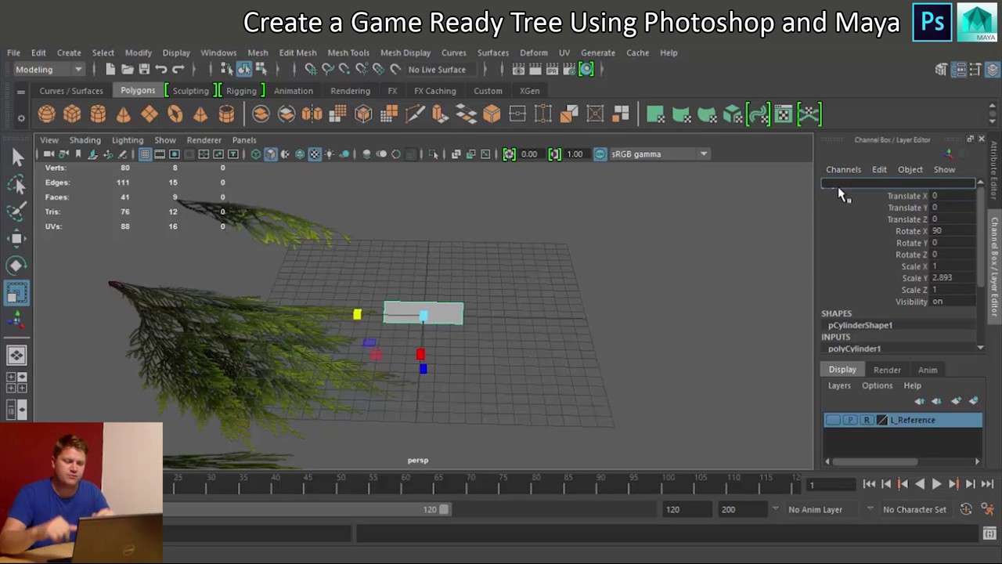
pyautogui.write('Stum')
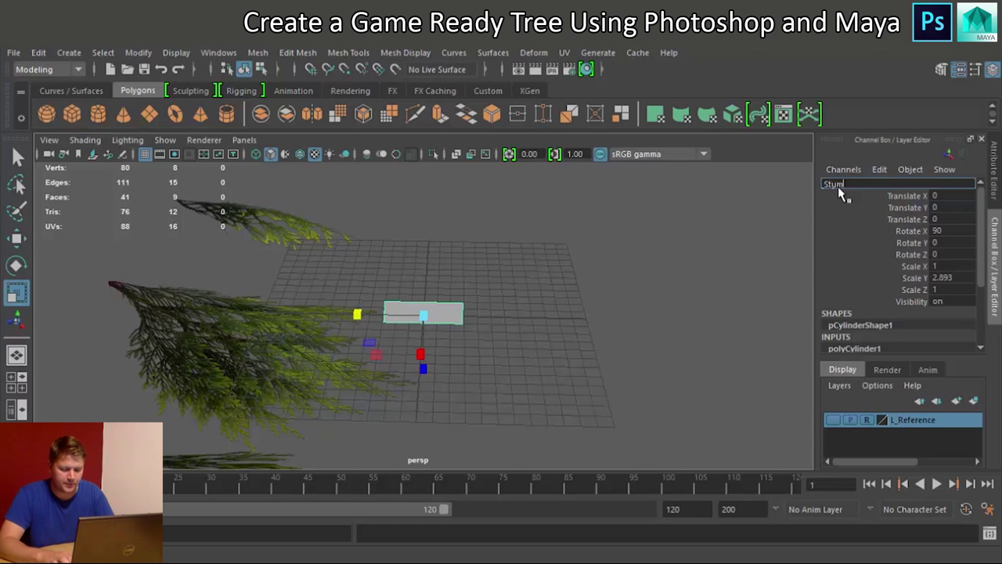
pyautogui.write('p')
pyautogui.press('Return')
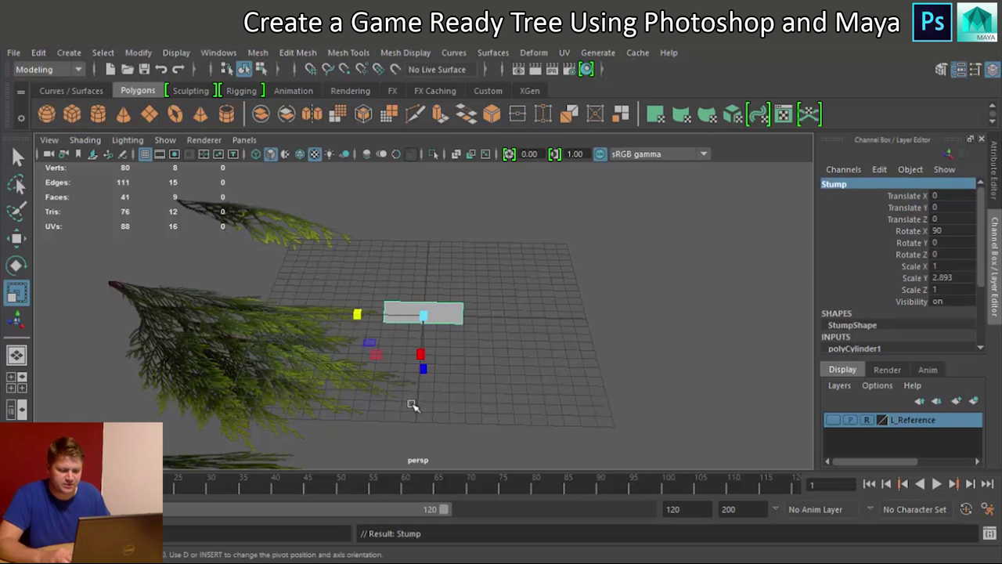
# In the top view, place the stump at the stem base of the largest branch, about X 34.3 and Z 26.6
pyautogui.press('space')
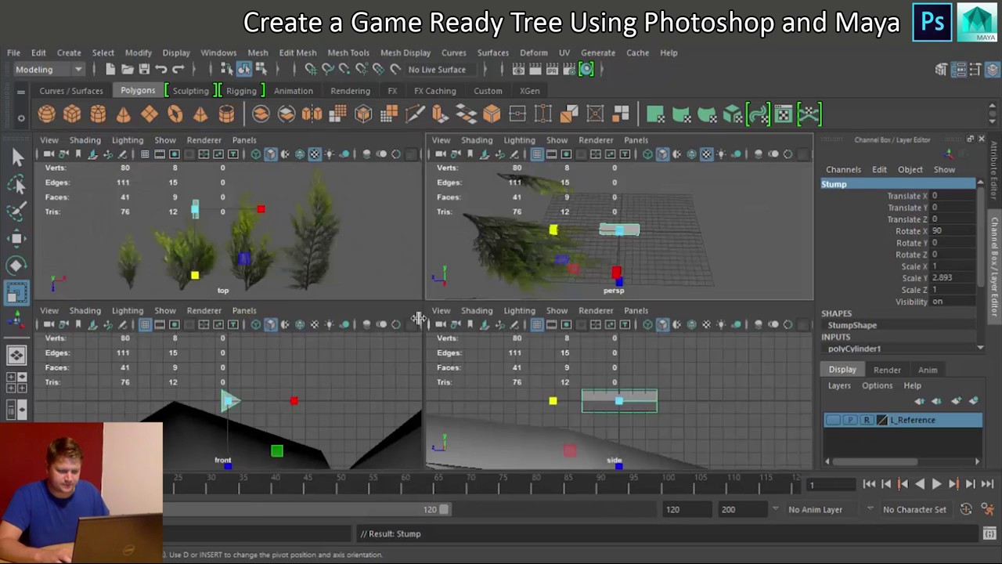
pyautogui.press('space')
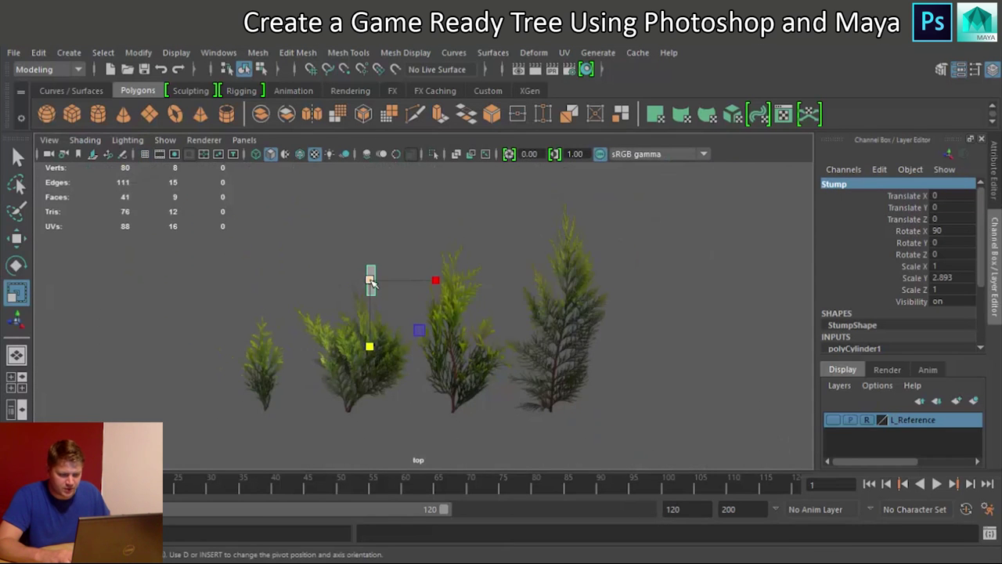
pyautogui.press('w')
pyautogui.moveTo(371, 281); pyautogui.dragTo(548, 421)
pyautogui.press('space')
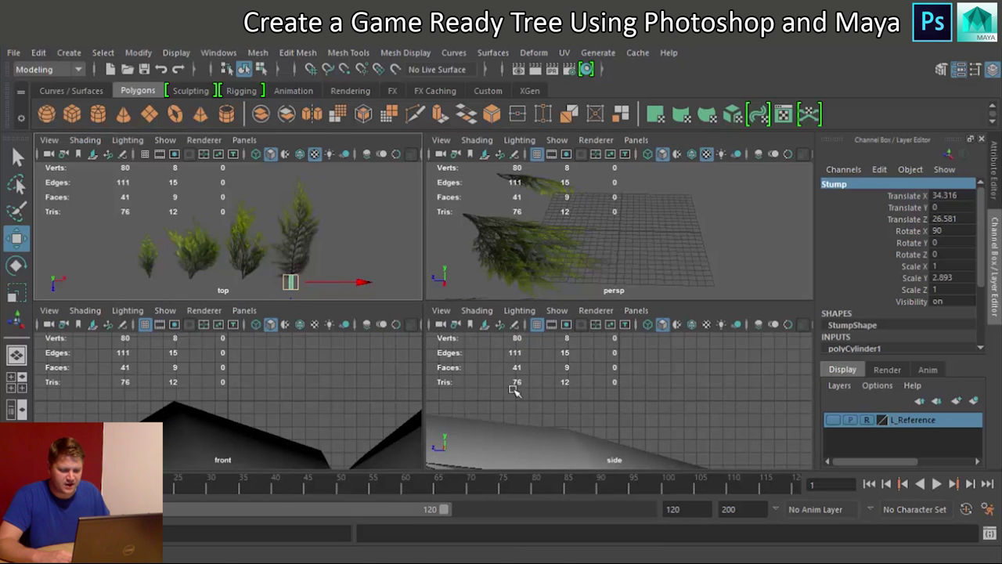
# In the side view, lower the stump to about Y -0.1 and tilt it to about 81.6 degrees in X to follow the branch
pyautogui.scroll(-5, 512, 389)
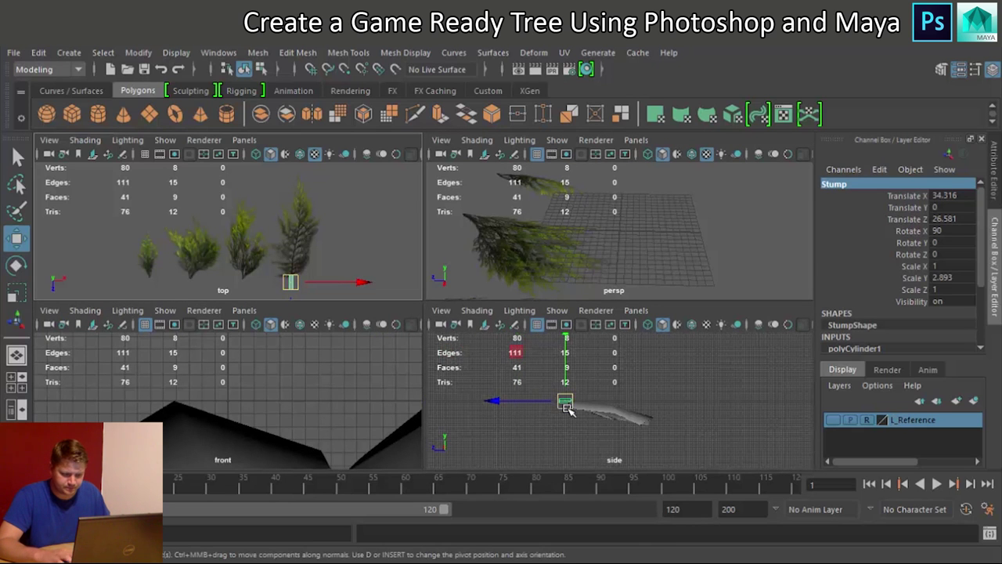
pyautogui.press('space')
pyautogui.press('4')
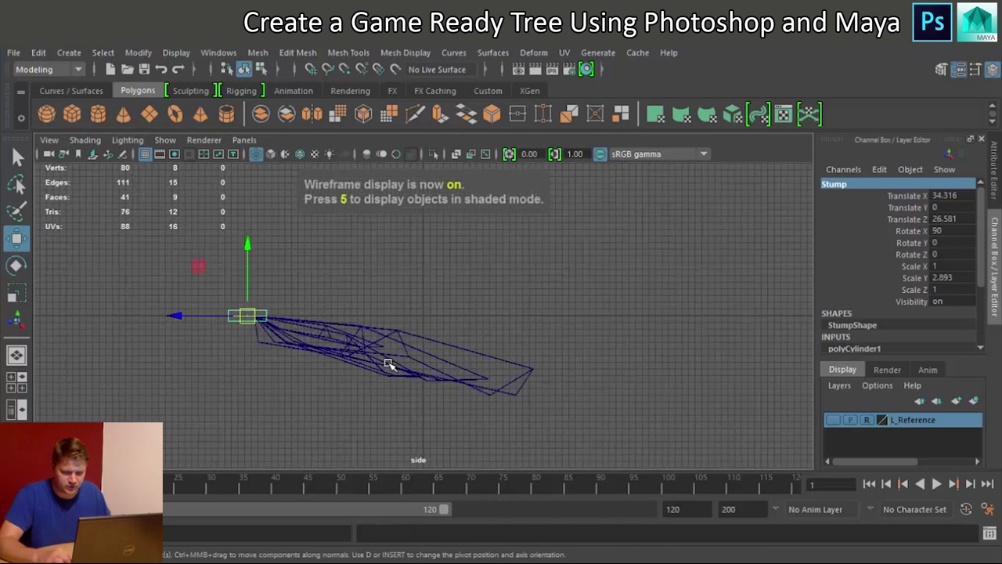
pyautogui.scroll(3, 389, 364)
pyautogui.press('6')
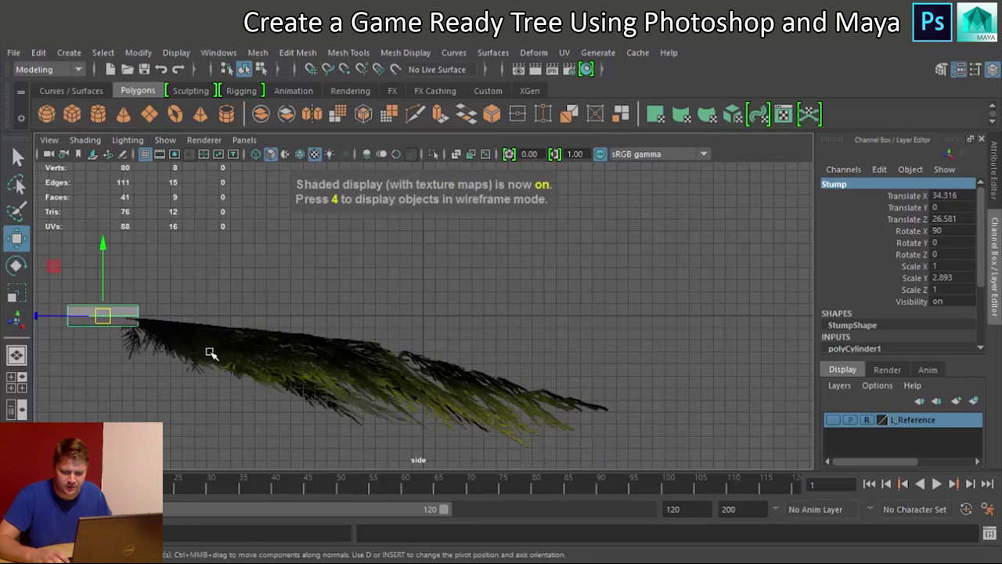
pyautogui.keyDown('alt'); pyautogui.moveTo(213, 353); pyautogui.dragTo(254, 363, button='middle'); pyautogui.keyUp('alt')
pyautogui.scroll(3, 334, 382)
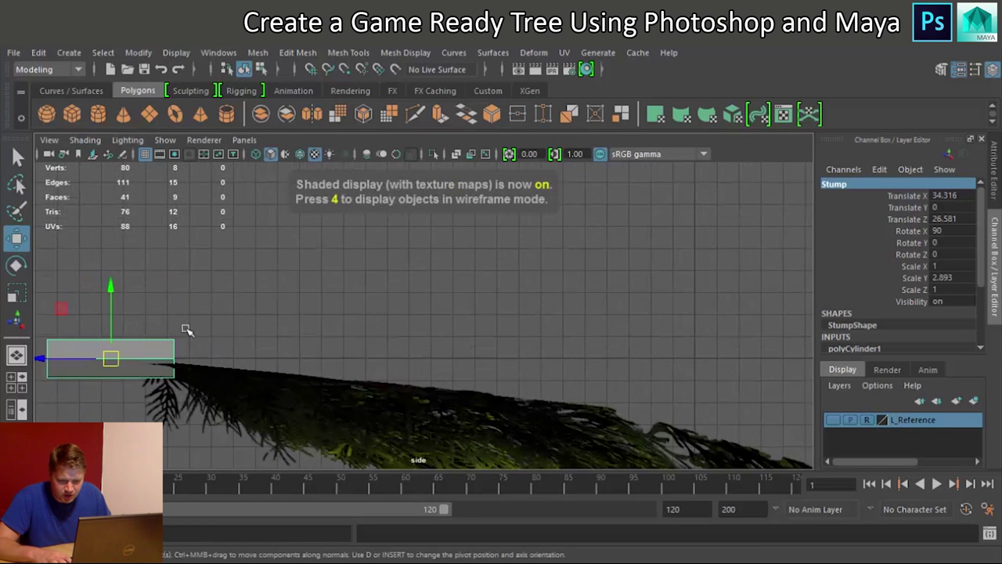
pyautogui.moveTo(107, 290)
pyautogui.mouseDown()
pyautogui.moveTo(78, 345)
pyautogui.moveTo(91, 291)
pyautogui.mouseUp()
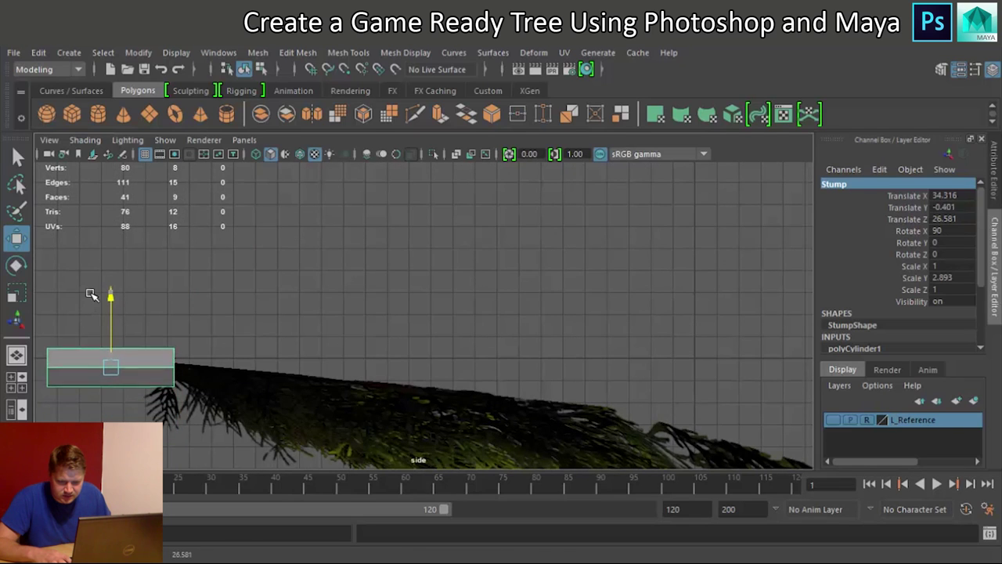
pyautogui.press('e')
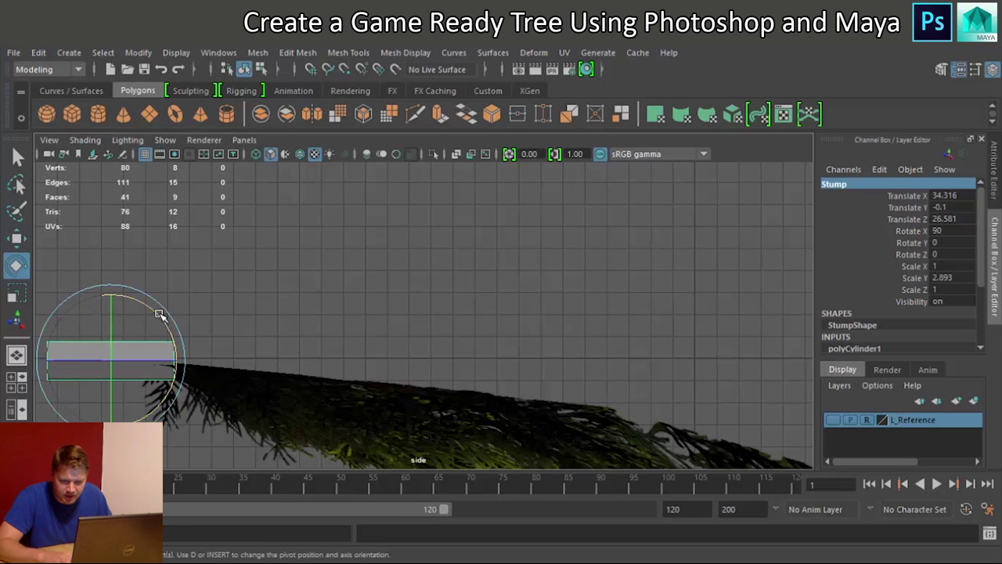
pyautogui.moveTo(160, 303); pyautogui.dragTo(171, 309)
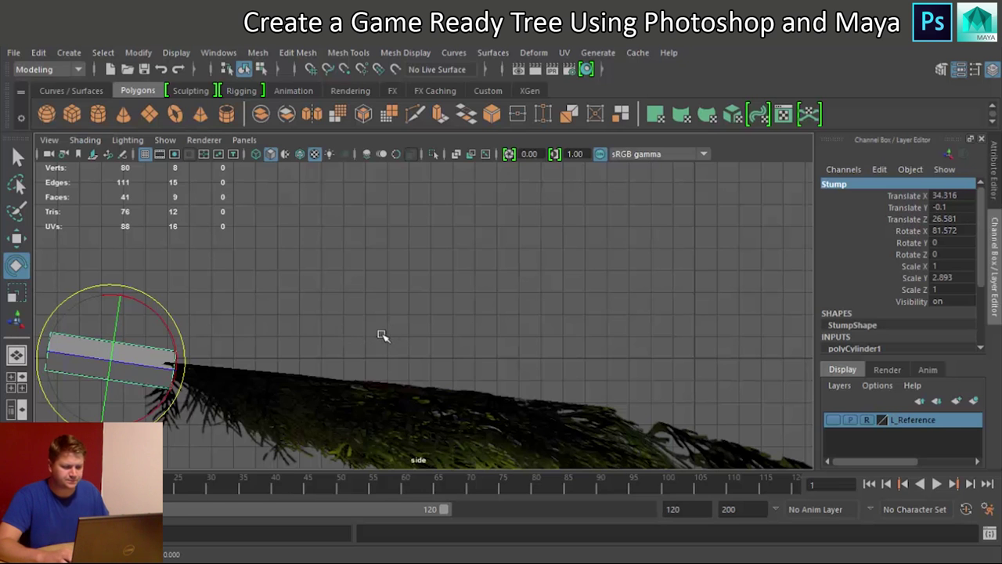
# In the perspective view, shift the stump sideways along X to line it up with the branch stem
pyautogui.press('space')
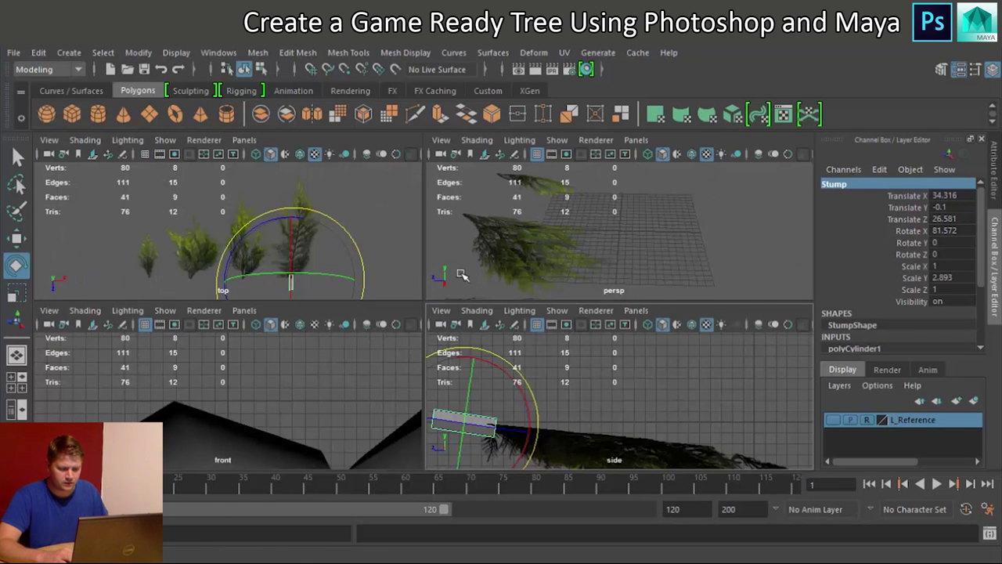
pyautogui.press('space')
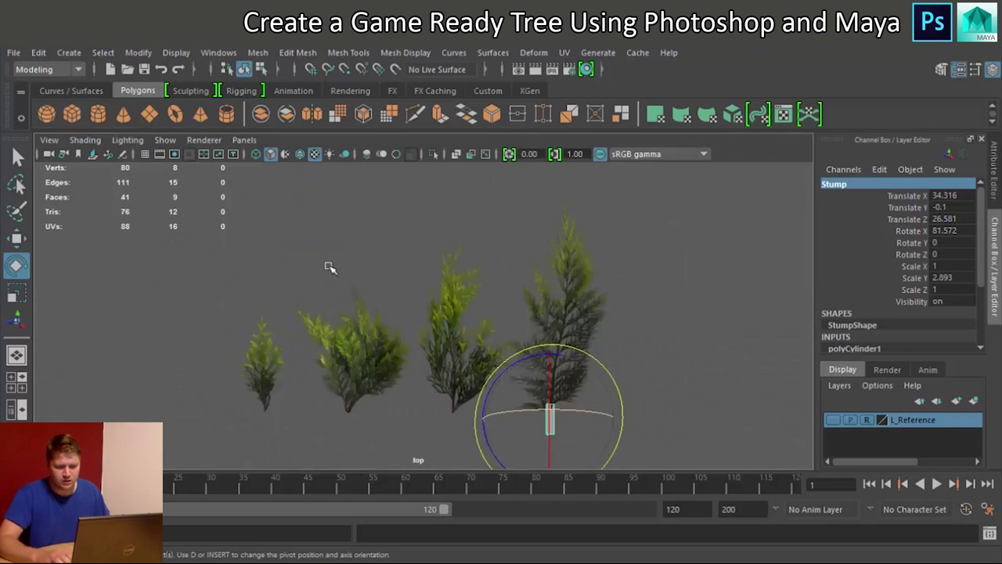
pyautogui.keyDown('alt'); pyautogui.moveTo(540, 356); pyautogui.dragTo(528, 347); pyautogui.keyUp('alt')
pyautogui.press('space')
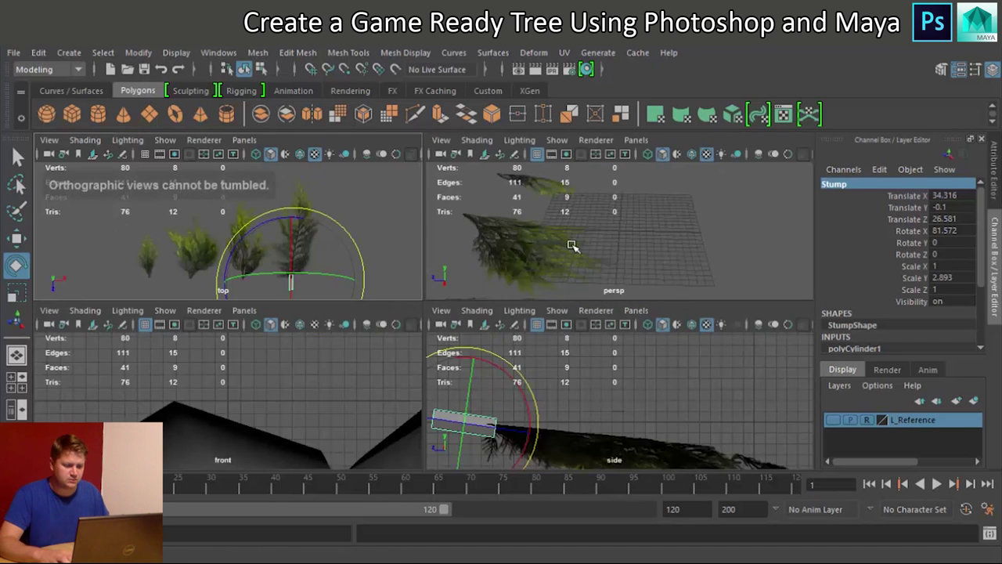
pyautogui.press('space')
pyautogui.press('f')
pyautogui.keyDown('alt'); pyautogui.moveTo(477, 299); pyautogui.dragTo(448, 303); pyautogui.keyUp('alt')
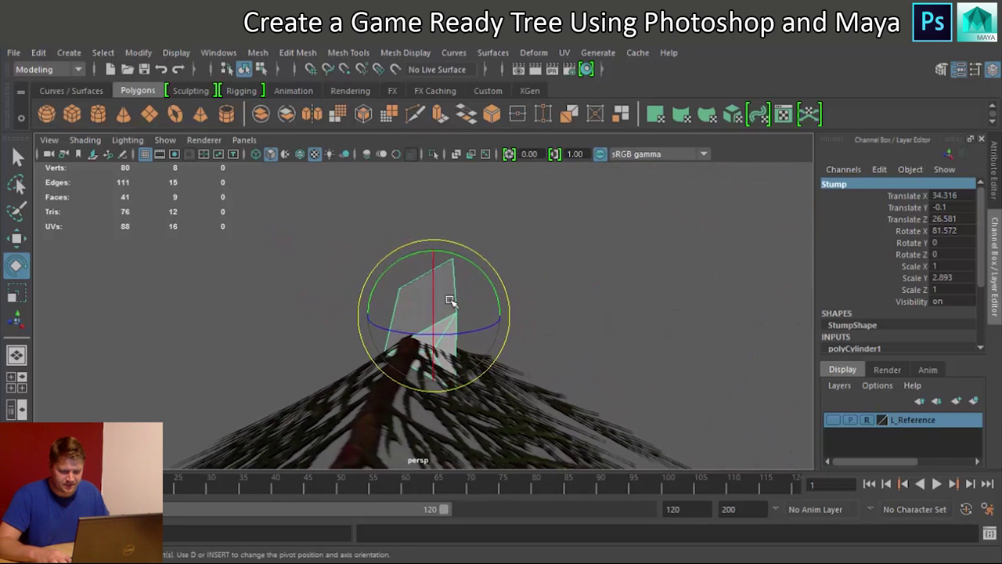
pyautogui.press('w')
pyautogui.moveTo(386, 314); pyautogui.dragTo(337, 314)
# Scale down the four vertices at the stump's branch end and move them onto the stem tip
pyautogui.keyDown('alt'); pyautogui.moveTo(458, 317); pyautogui.dragTo(396, 398); pyautogui.keyUp('alt')
pyautogui.moveTo(437, 337); pyautogui.dragTo(454, 186, button='right')
pyautogui.moveTo(266, 263); pyautogui.dragTo(420, 426)
pyautogui.press('r')
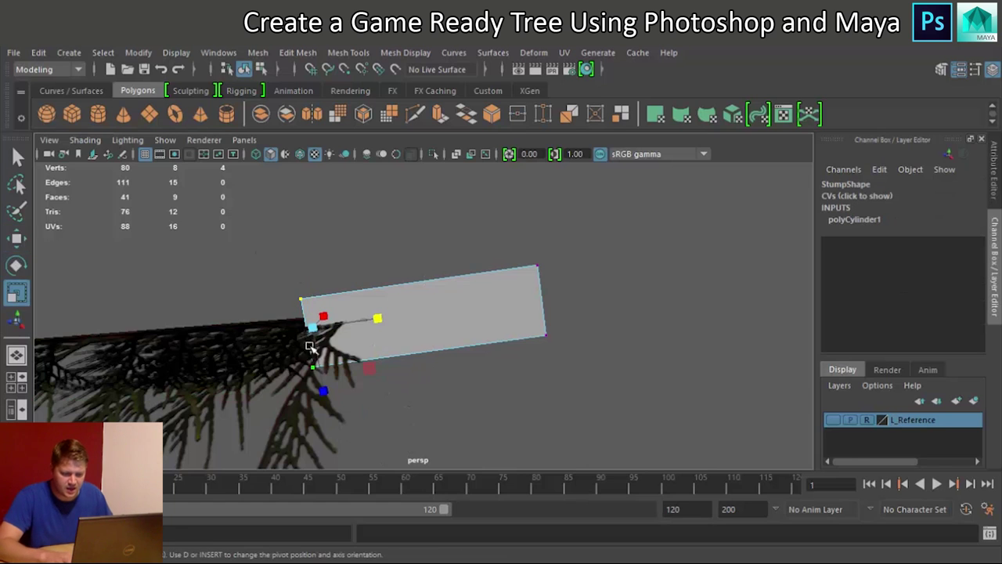
pyautogui.moveTo(312, 328); pyautogui.dragTo(272, 338)
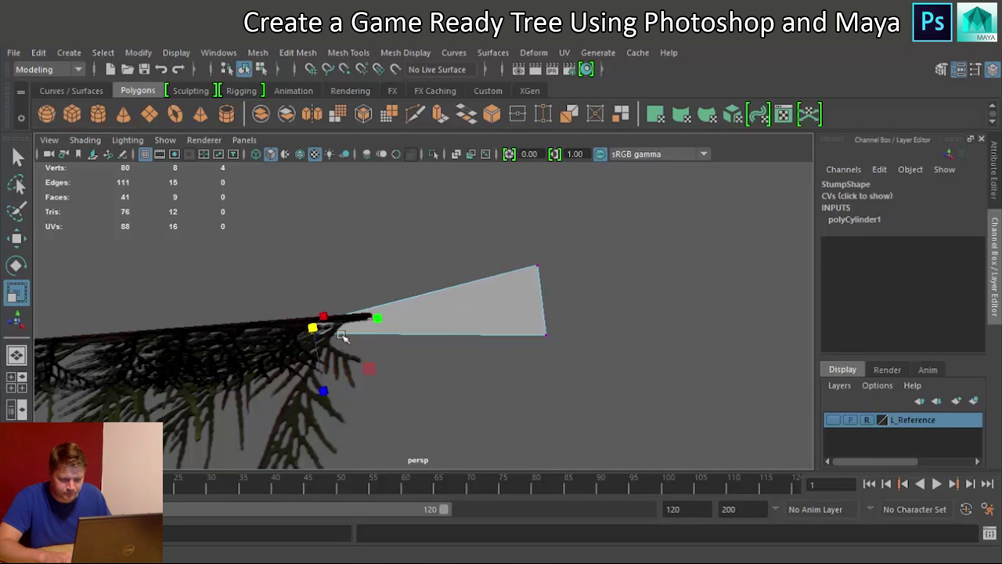
pyautogui.press('w')
pyautogui.moveTo(315, 324); pyautogui.dragTo(358, 314)
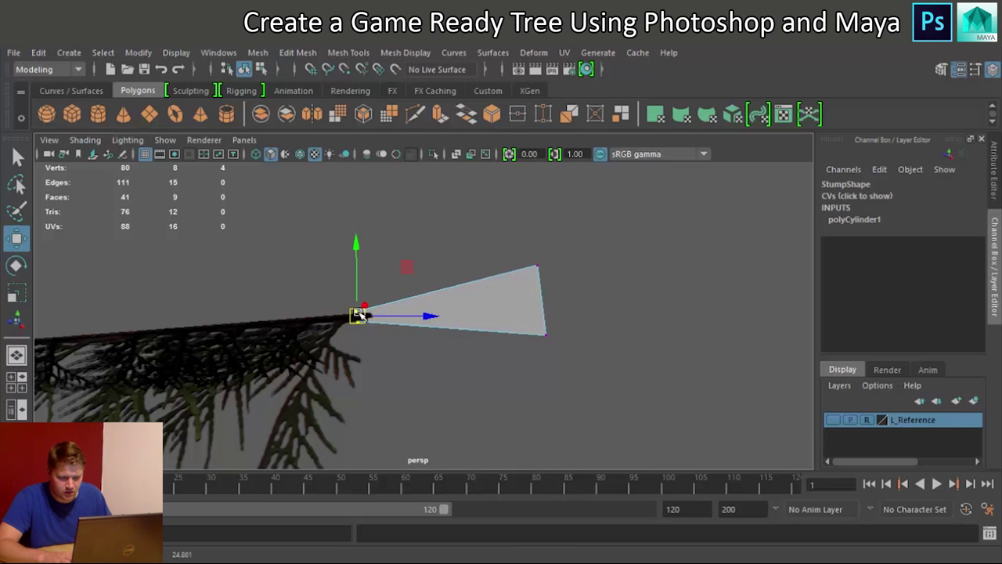
# Refine the position and size of the stump's narrow end so it fits the stem thickness
pyautogui.keyDown('alt'); pyautogui.moveTo(295, 320); pyautogui.dragTo(427, 392); pyautogui.keyUp('alt')
pyautogui.moveTo(331, 369)
pyautogui.mouseDown()
pyautogui.moveTo(320, 376)
pyautogui.moveTo(347, 376)
pyautogui.mouseUp()
pyautogui.press('r')
pyautogui.moveTo(415, 383); pyautogui.dragTo(419, 386)
pyautogui.keyDown('alt'); pyautogui.moveTo(497, 405); pyautogui.dragTo(375, 353); pyautogui.keyUp('alt')
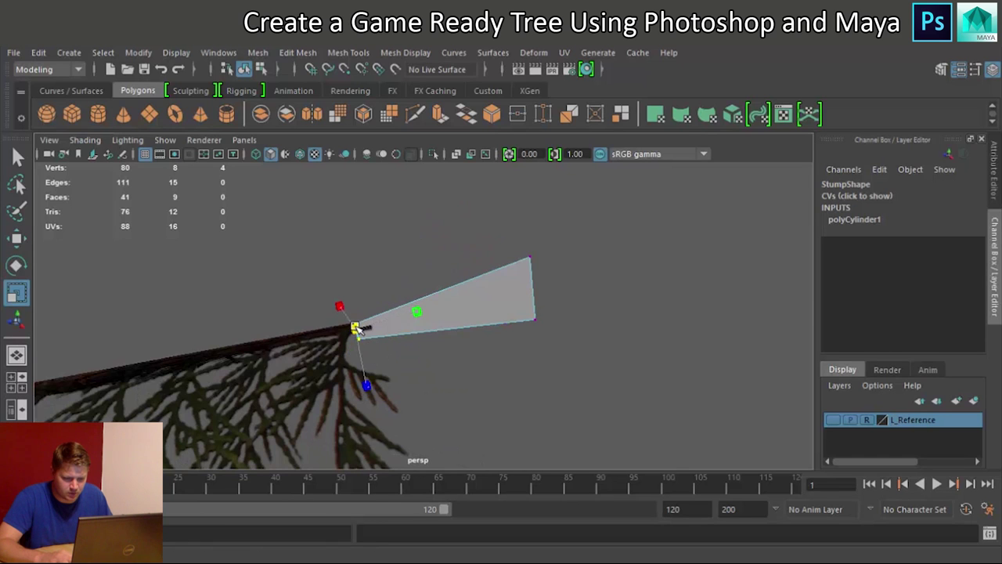
pyautogui.keyDown('alt'); pyautogui.moveTo(386, 352); pyautogui.dragTo(400, 237); pyautogui.keyUp('alt')
pyautogui.moveTo(353, 193); pyautogui.dragTo(528, 278)
pyautogui.press('w')
pyautogui.moveTo(347, 209); pyautogui.dragTo(545, 257)
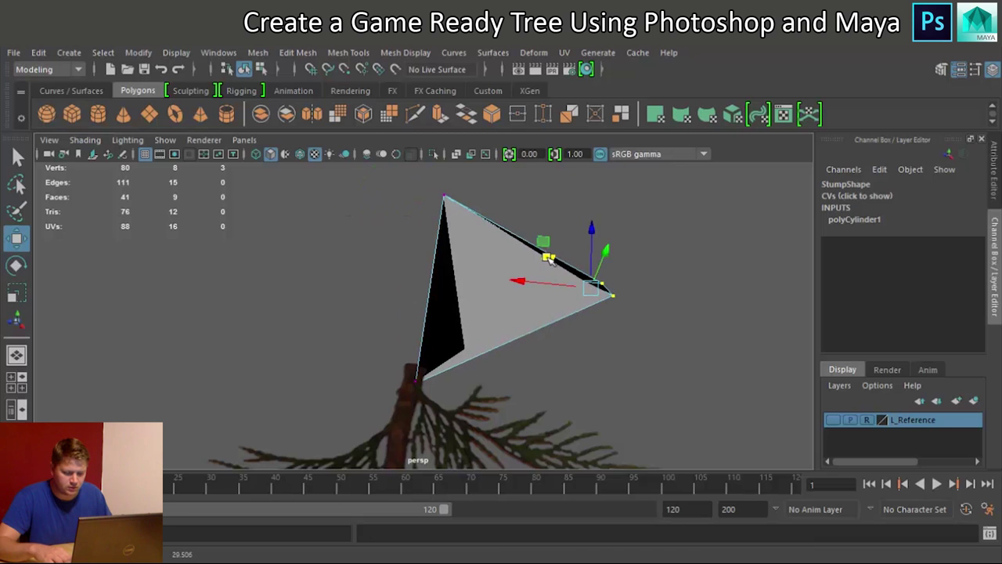
pyautogui.hotkey('ctrl', 'z')
# Shift the four vertices at the stump's wide end sideways and scale them down to slim that end
pyautogui.moveTo(504, 194); pyautogui.dragTo(255, 241)
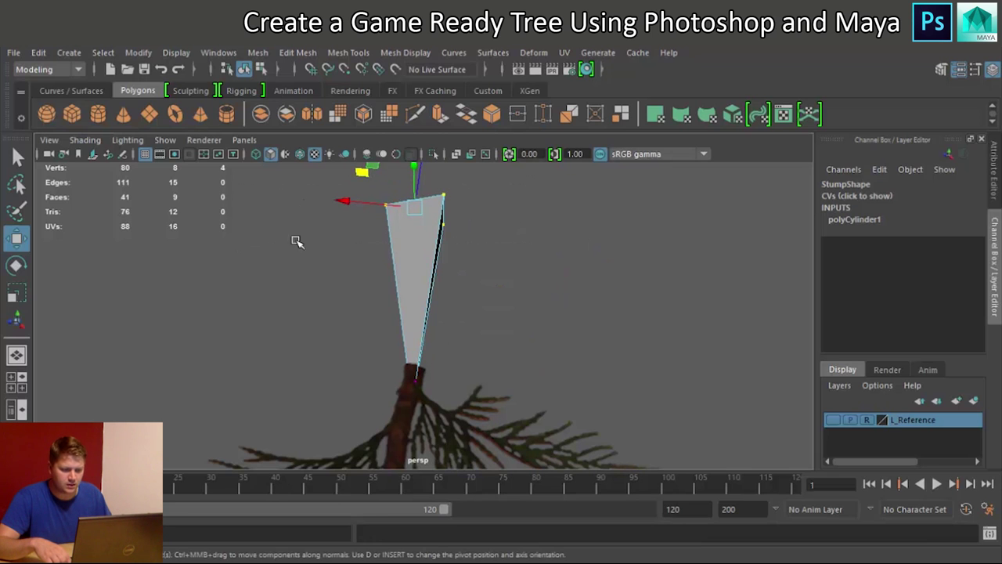
pyautogui.moveTo(344, 209); pyautogui.dragTo(373, 207)
pyautogui.press('r')
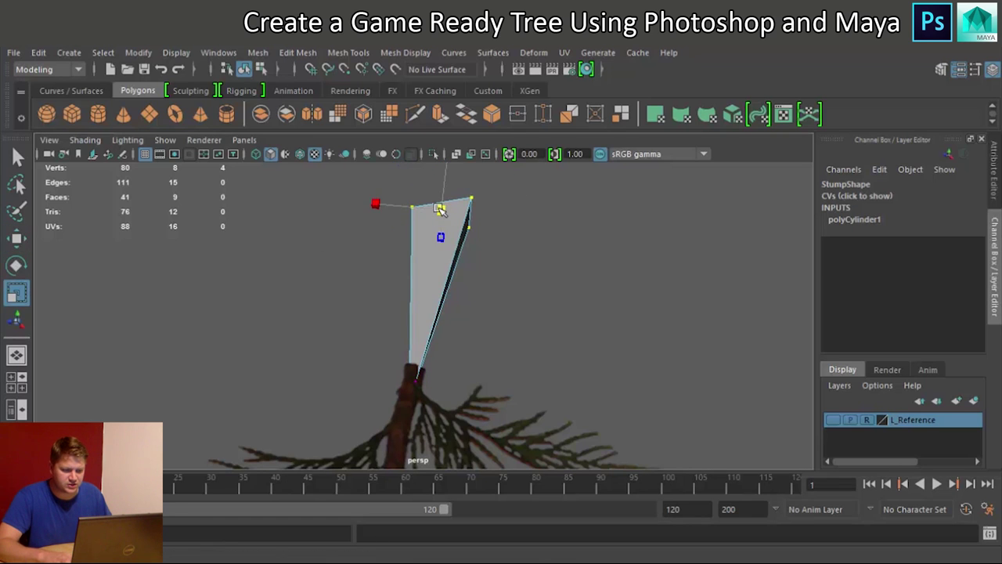
pyautogui.moveTo(441, 209); pyautogui.dragTo(427, 211)
pyautogui.press('e')
pyautogui.keyDown('alt'); pyautogui.moveTo(512, 313); pyautogui.dragTo(483, 271); pyautogui.keyUp('alt')
pyautogui.moveTo(547, 308); pyautogui.dragTo(535, 299)
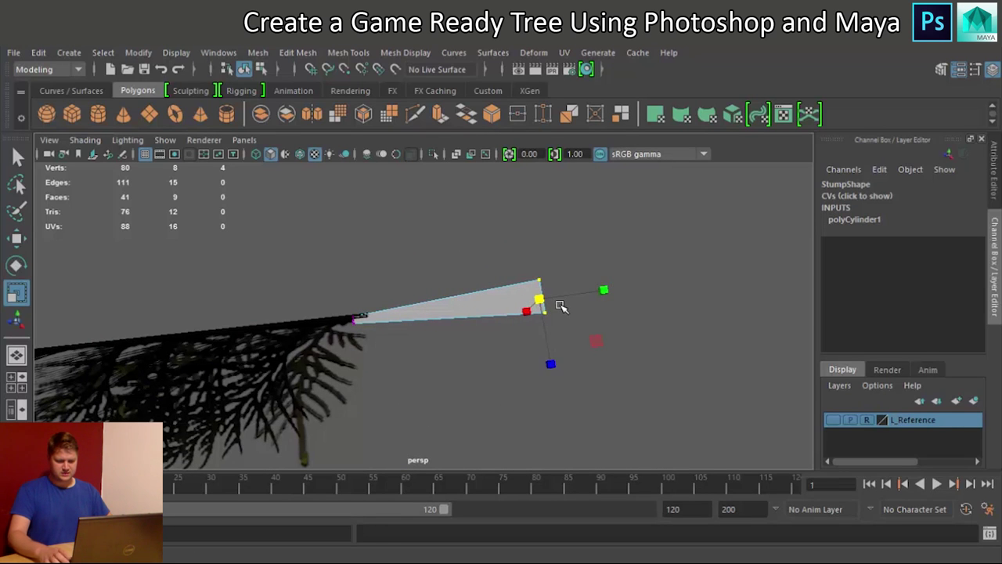
# Shorten the stump by moving its wide-end vertices towards the branch, lower them slightly, and scale that end down further
pyautogui.press('w')
pyautogui.moveTo(610, 302); pyautogui.dragTo(557, 301)
pyautogui.moveTo(487, 234); pyautogui.dragTo(487, 242)
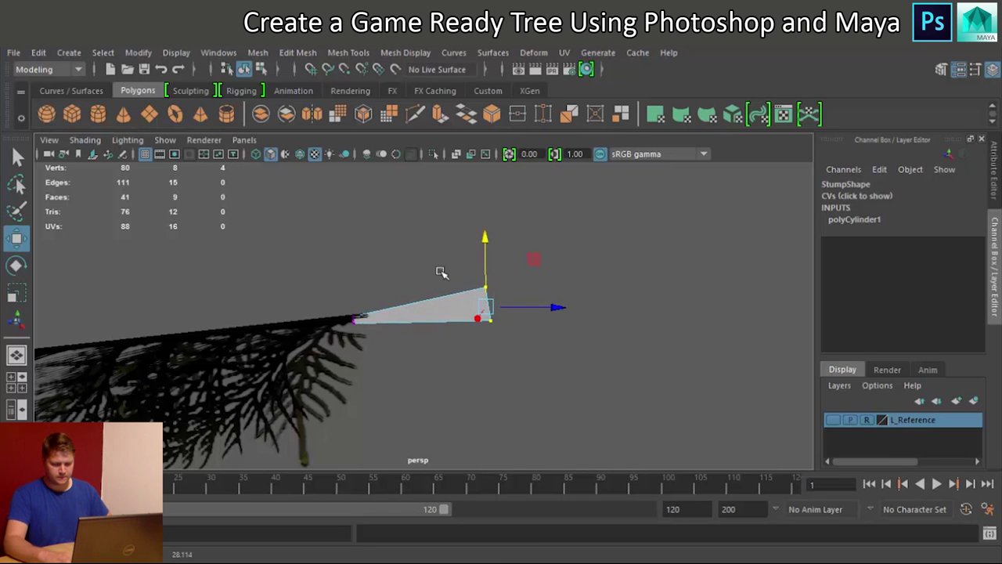
pyautogui.press('r')
pyautogui.moveTo(485, 303); pyautogui.dragTo(460, 307)
pyautogui.moveTo(460, 307); pyautogui.dragTo(466, 295, button='right')
# Soften all edges of the Stump mesh and inspect its smoothed shading beside the branch
pyautogui.keyDown('alt'); pyautogui.moveTo(467, 295); pyautogui.dragTo(94, 385); pyautogui.keyUp('alt')
pyautogui.keyDown('alt'); pyautogui.moveTo(392, 357); pyautogui.dragTo(417, 360); pyautogui.keyUp('alt')
pyautogui.click(425, 306)
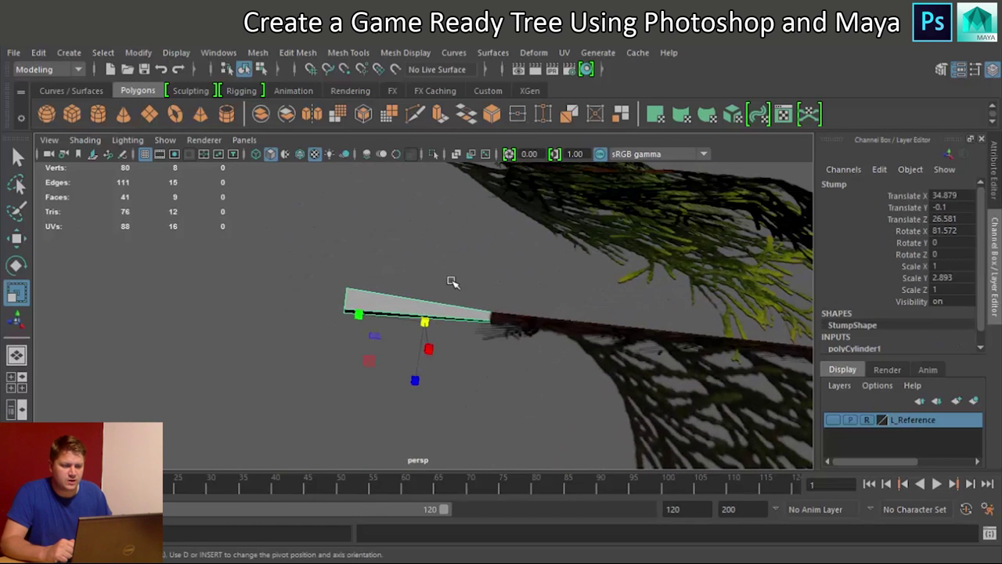
pyautogui.click(403, 53)
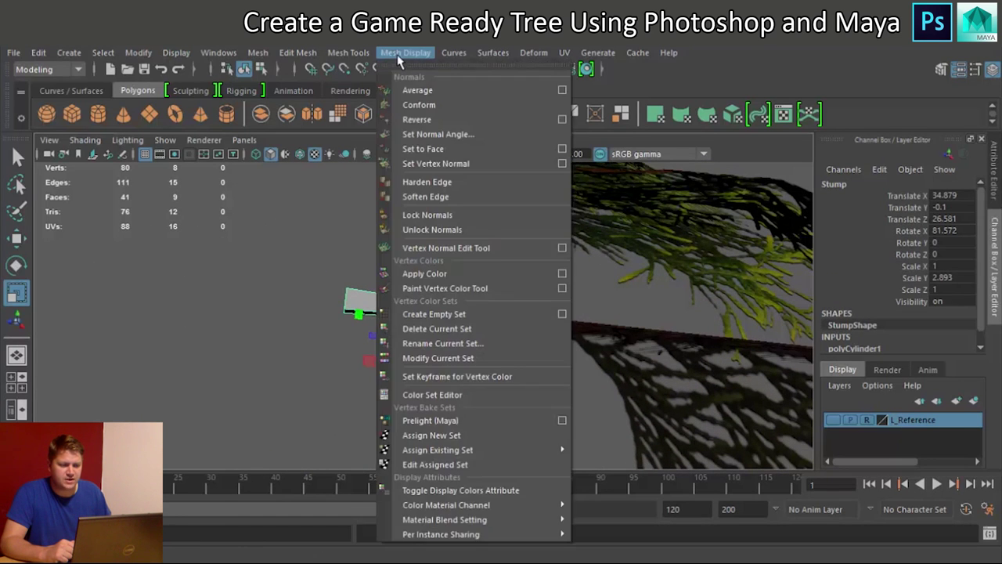
pyautogui.click(439, 197)
pyautogui.moveTo(394, 303); pyautogui.dragTo(458, 186, button='right')
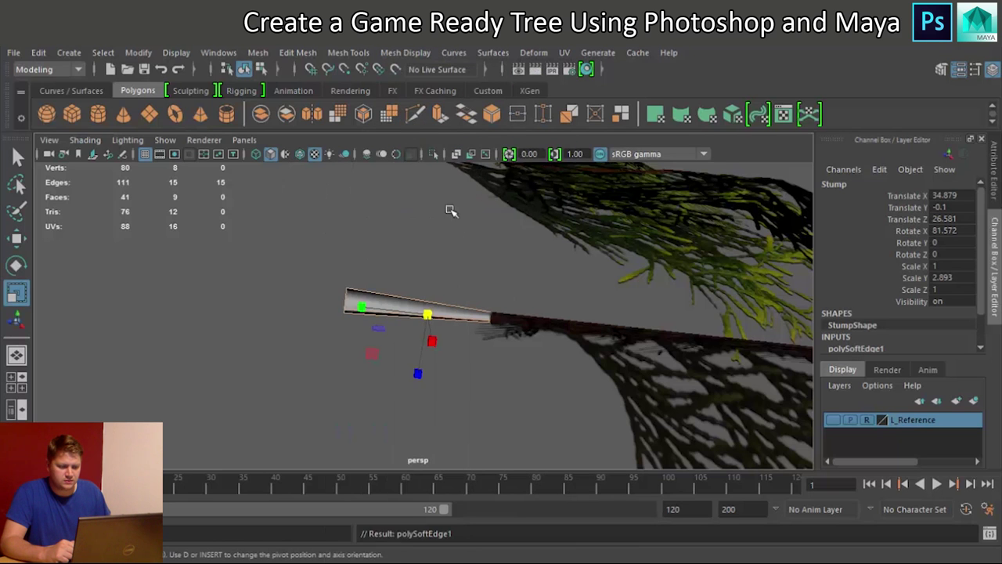
pyautogui.click(429, 237)
pyautogui.keyDown('alt'); pyautogui.moveTo(439, 342); pyautogui.dragTo(440, 300); pyautogui.keyUp('alt')
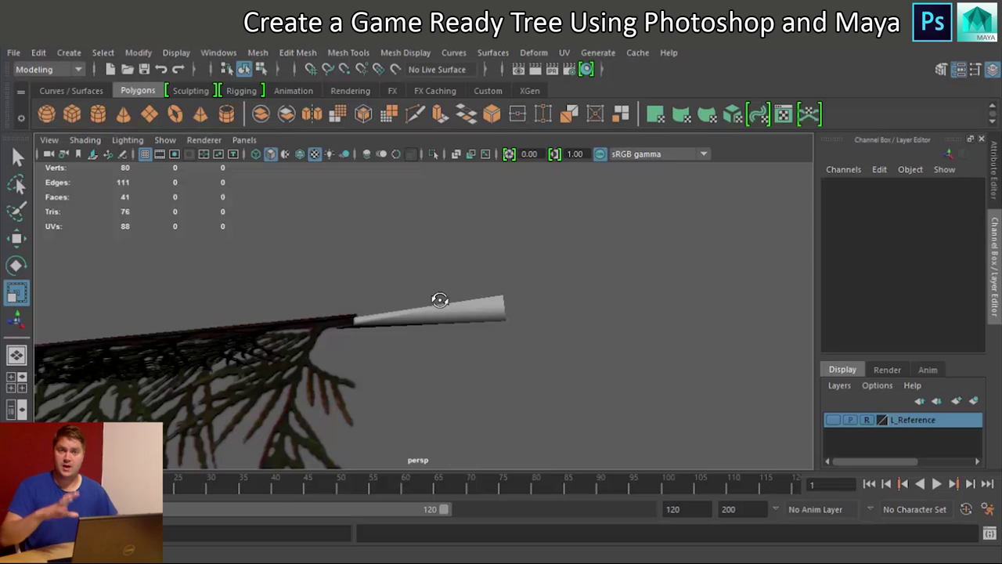
pyautogui.keyDown('alt'); pyautogui.moveTo(437, 303); pyautogui.dragTo(434, 308); pyautogui.keyUp('alt')
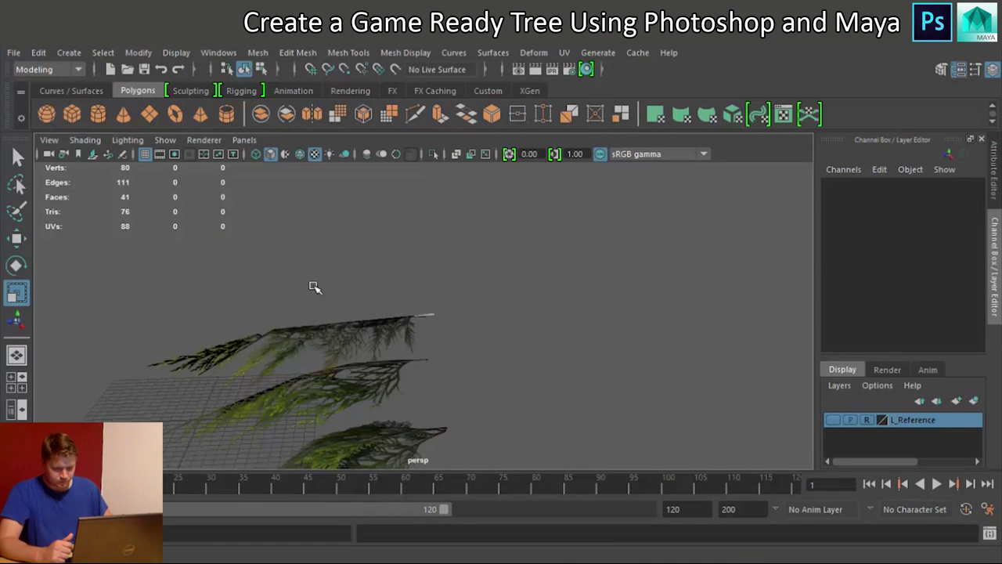
# Select all branches and the stump together and move them along Z, clear of the grid, with the stump at about Z 164.4
pyautogui.scroll(-5, 313, 287)
pyautogui.moveTo(367, 290); pyautogui.dragTo(515, 447)
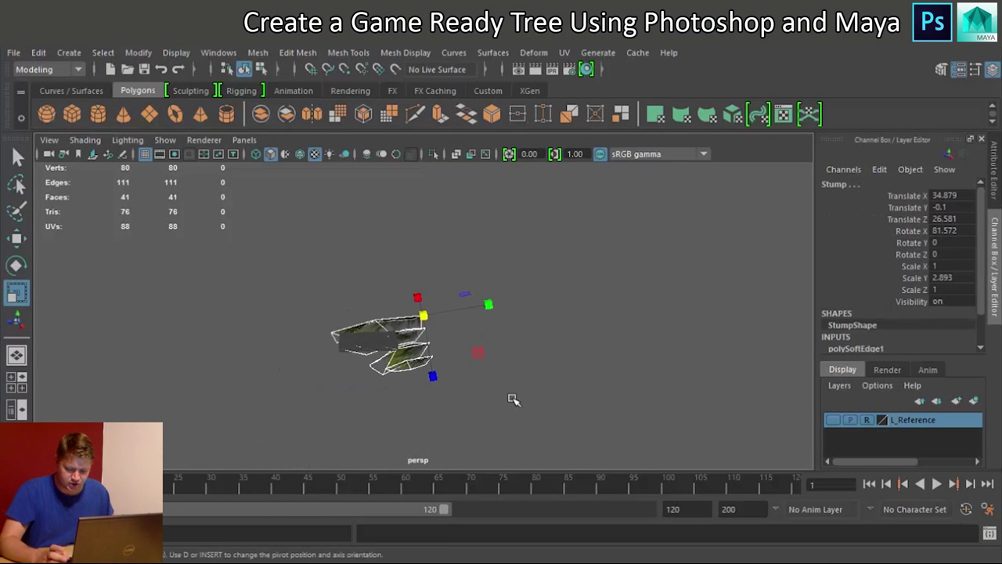
pyautogui.press('w')
pyautogui.moveTo(492, 313); pyautogui.dragTo(771, 306)
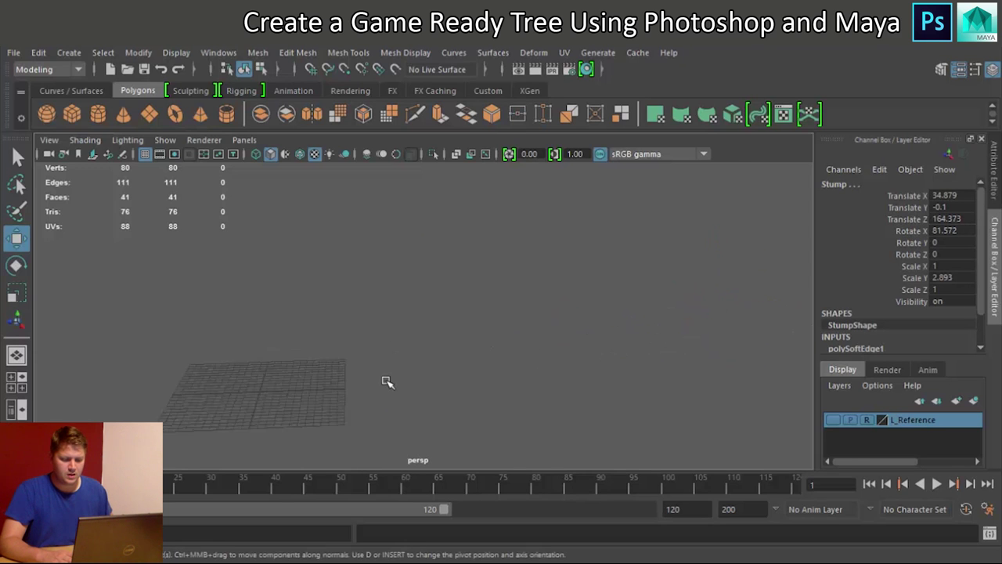
# Create a polygon cylinder at the grid centre and rename it Trunk
pyautogui.keyDown('alt'); pyautogui.moveTo(386, 381); pyautogui.dragTo(499, 342, button='middle'); pyautogui.keyUp('alt')
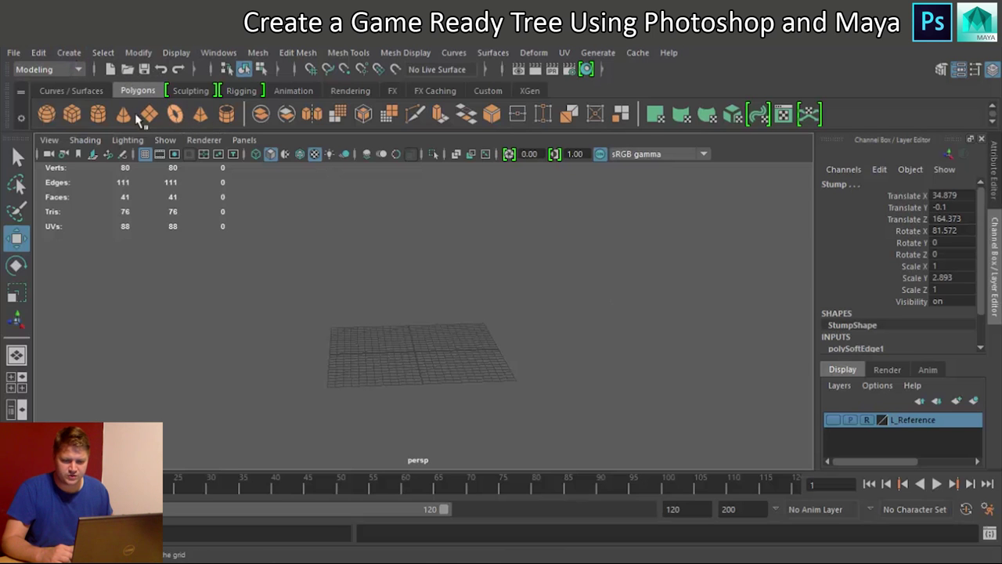
pyautogui.click(97, 114)
pyautogui.scroll(3, 399, 278)
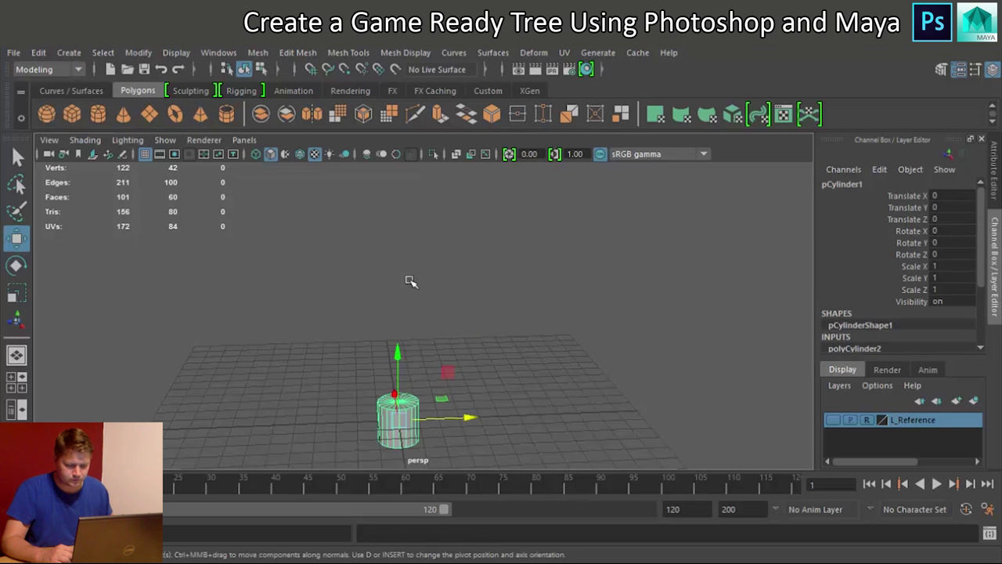
pyautogui.doubleClick(831, 185)
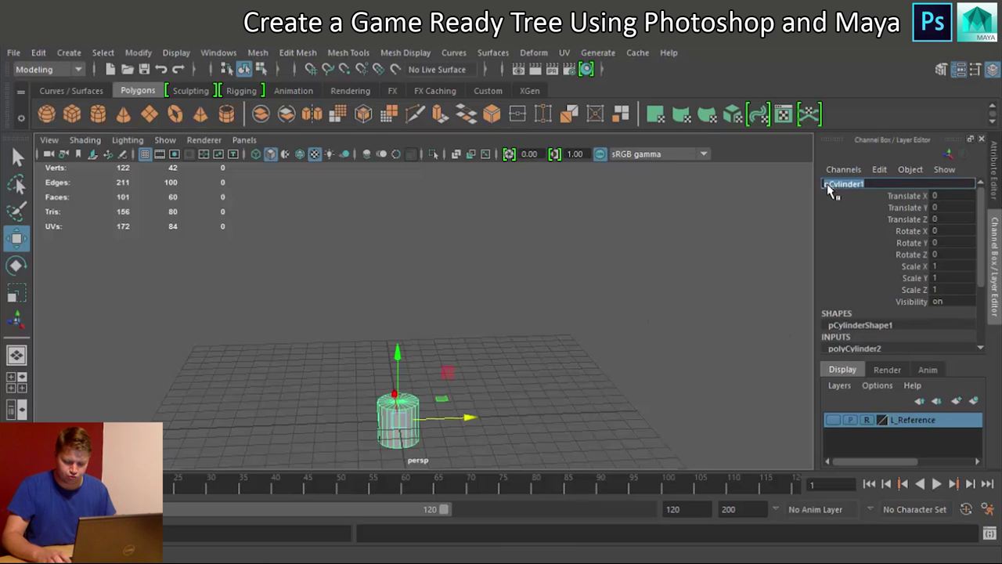
pyautogui.write('Trunk')
pyautogui.press('Return')
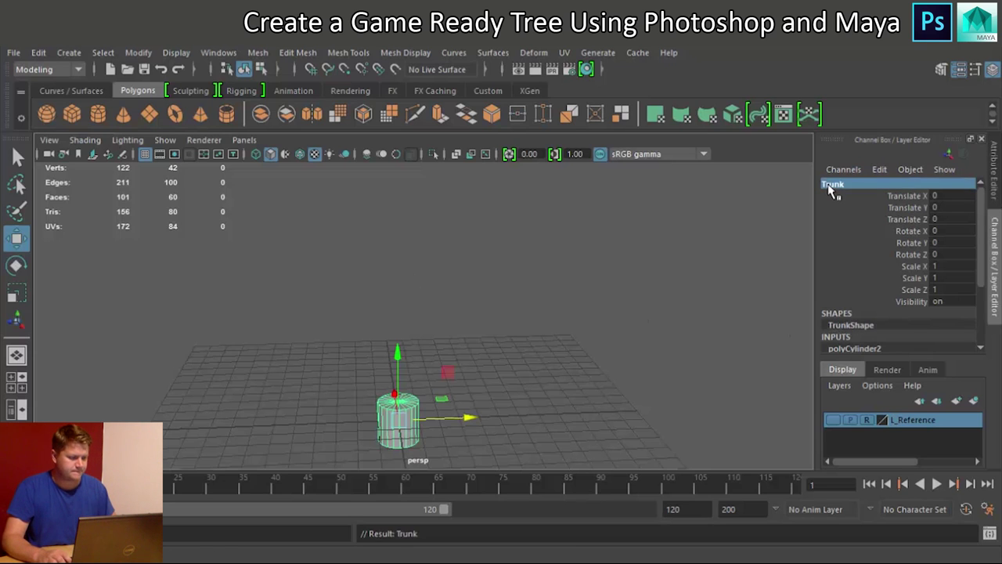
# Set the trunk cylinder's axis subdivisions to 6
pyautogui.scroll(-3, 930, 276)
pyautogui.scroll(-2, 939, 311)
pyautogui.doubleClick(955, 290)
pyautogui.write('6')
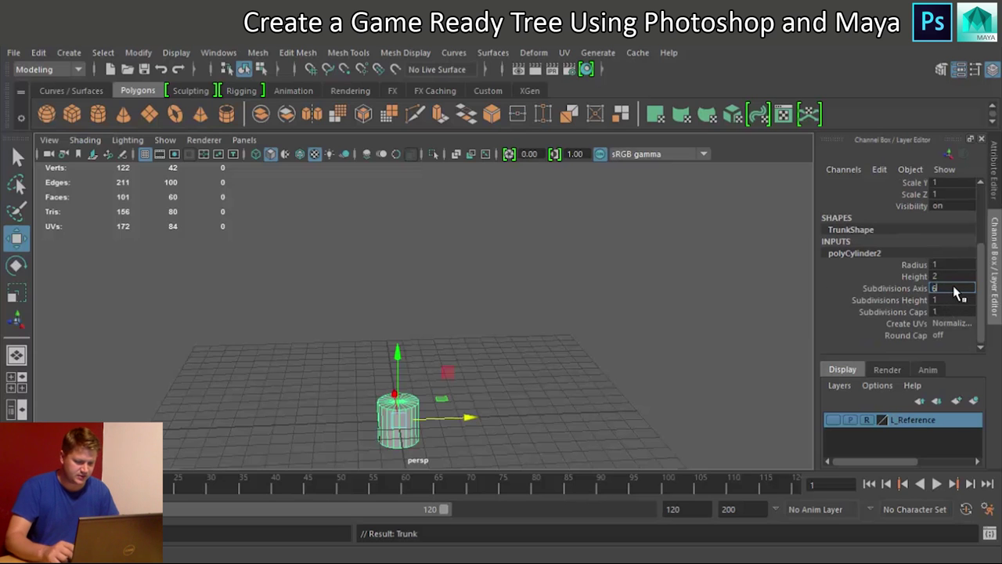
pyautogui.press('Return')
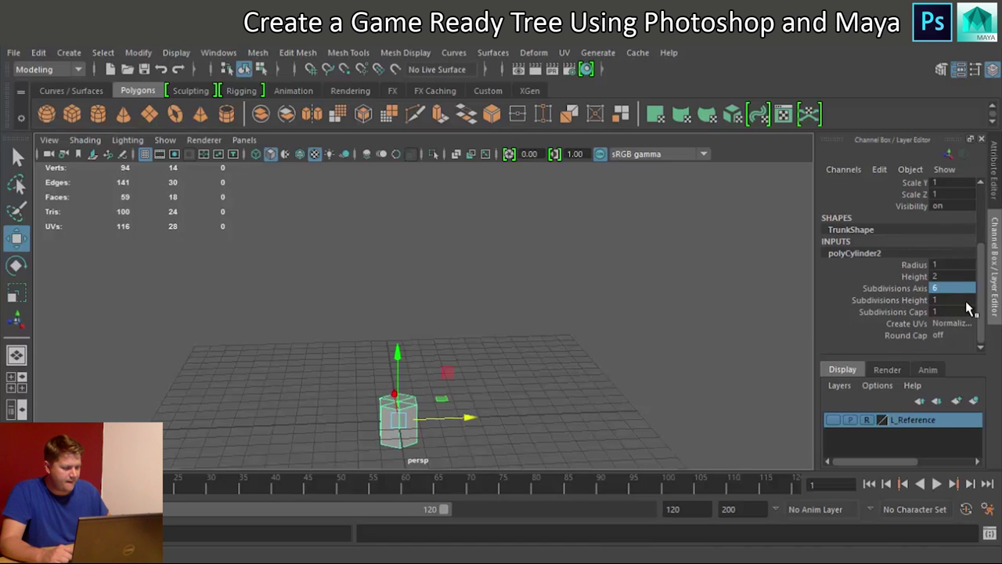
# Set the trunk cylinder's height to 700 and frame it in the view
pyautogui.scroll(2, 954, 311)
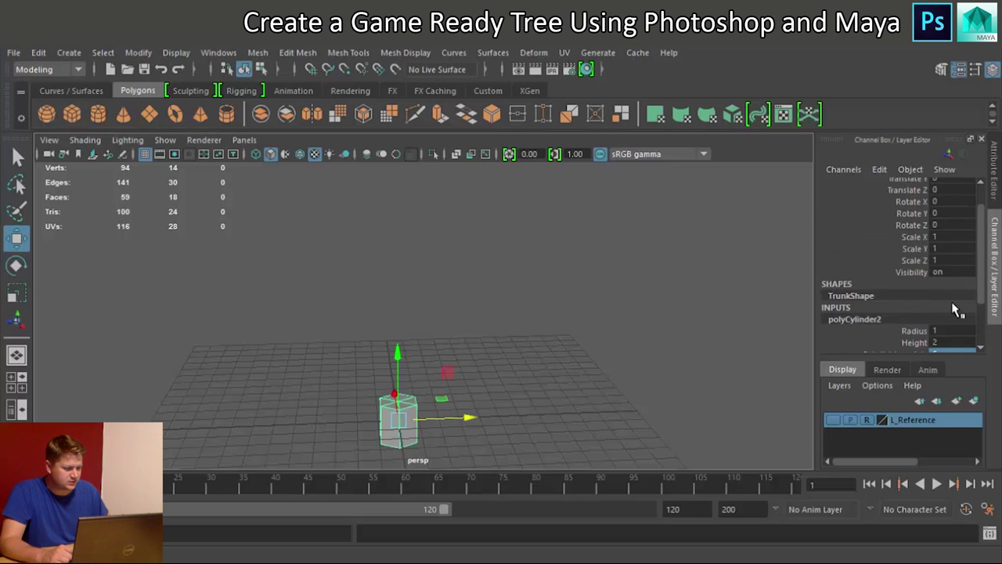
pyautogui.scroll(-1, 953, 311)
pyautogui.click(947, 310)
pyautogui.write('700')
pyautogui.press('Return')
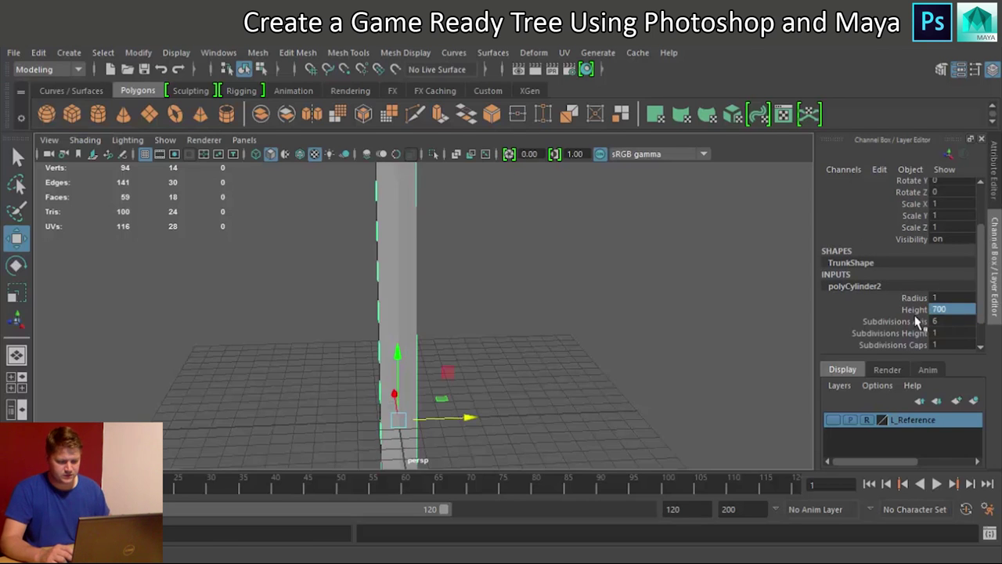
pyautogui.press('f')
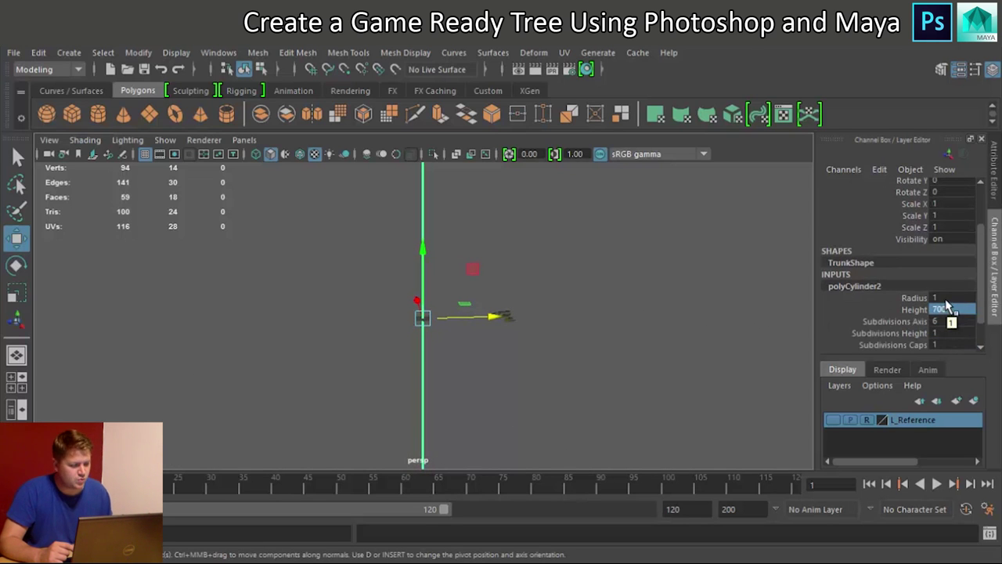
pyautogui.scroll(3, 951, 254)
pyautogui.doubleClick(949, 244)
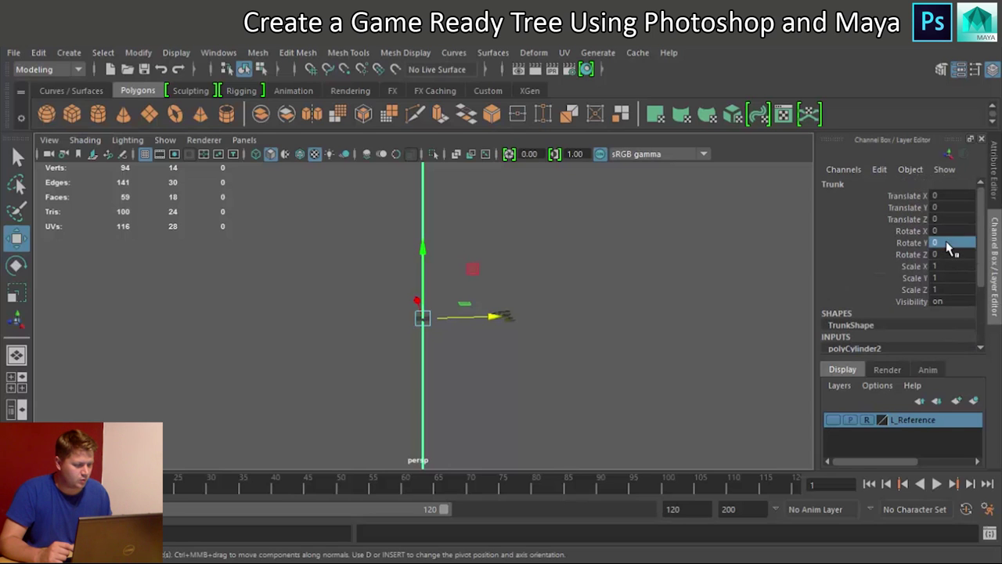
pyautogui.write('350')
pyautogui.press('Return')
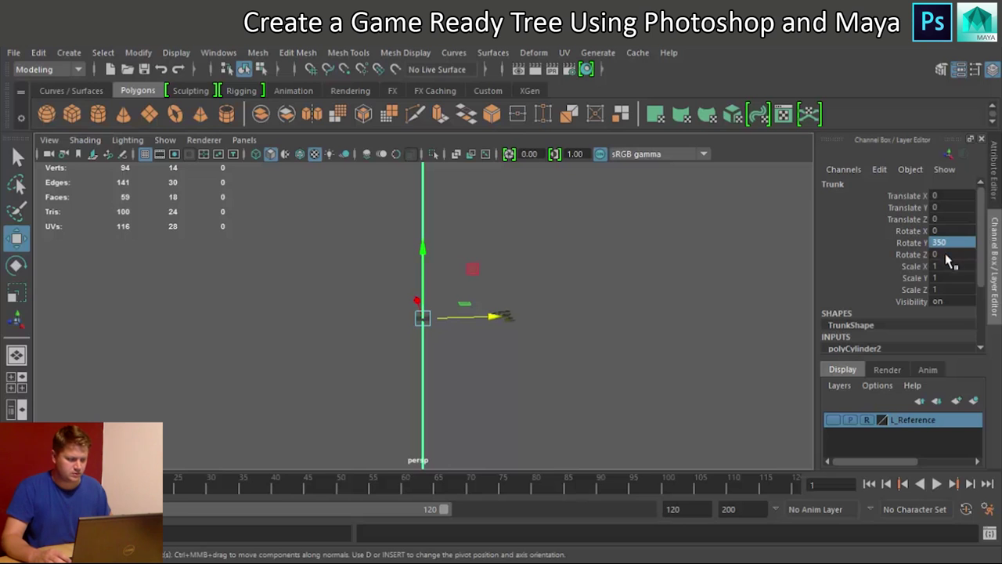
pyautogui.scroll(-2, 754, 286)
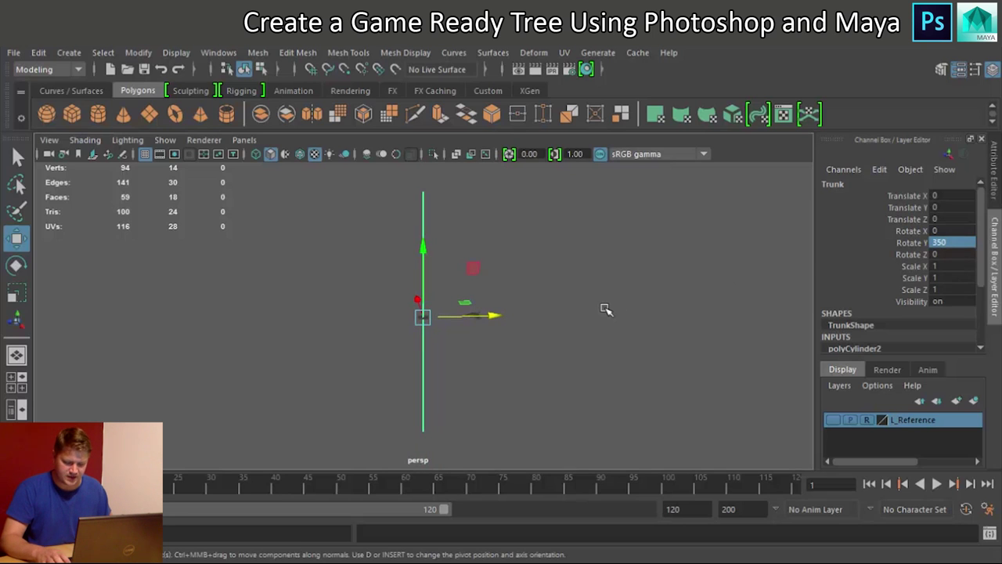
pyautogui.hotkey('ctrl', 'z')
# Set the trunk's Y translation to 350 so its base sits on the grid
pyautogui.doubleClick(940, 208)
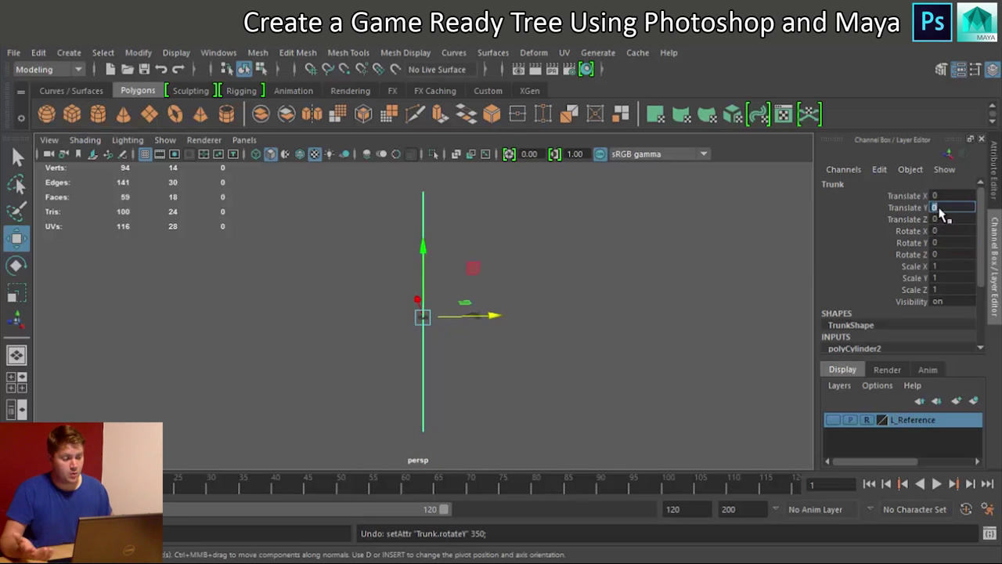
pyautogui.write('350')
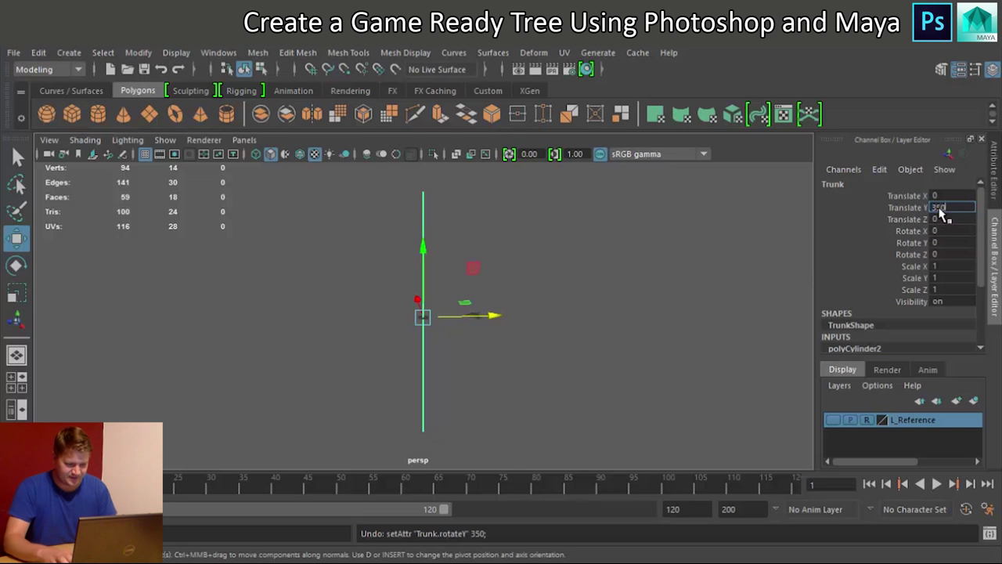
pyautogui.press('Return')
# Widen the trunk cylinder interactively to a radius of about 7.4, judging its thickness against the full height
pyautogui.scroll(5, 459, 321)
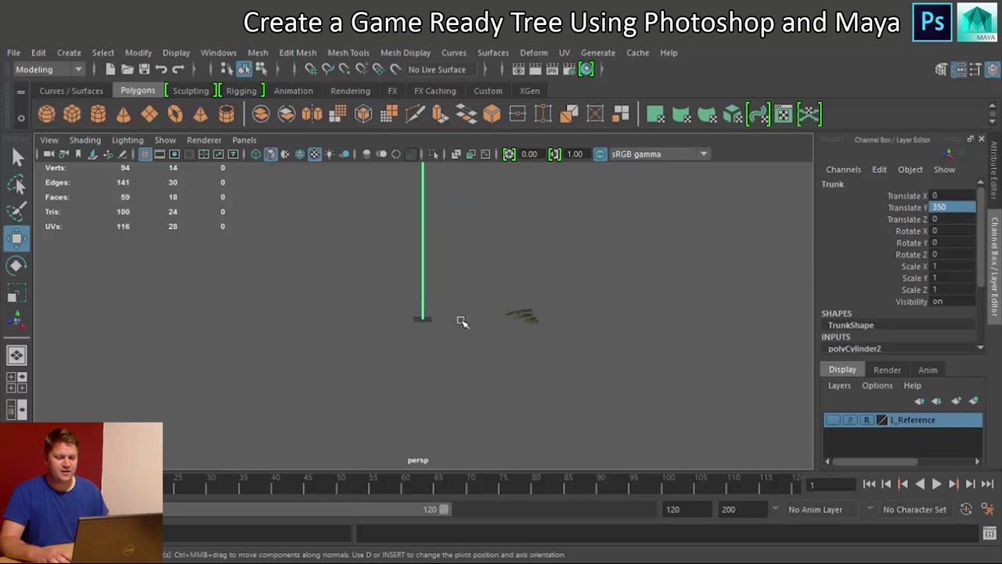
pyautogui.scroll(-3, 902, 302)
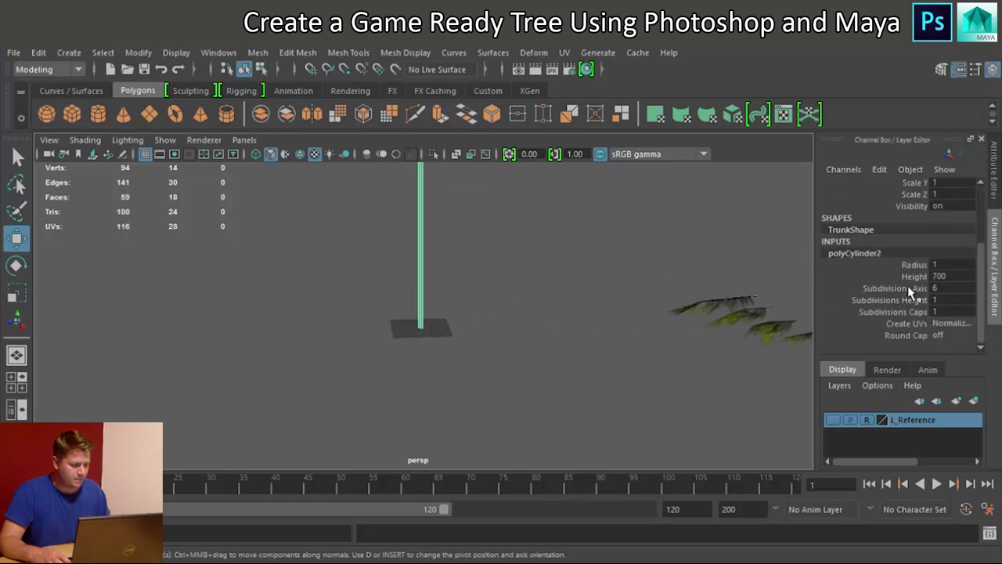
pyautogui.click(916, 265)
pyautogui.moveTo(502, 291); pyautogui.dragTo(528, 287, button='middle')
pyautogui.scroll(-5, 516, 284)
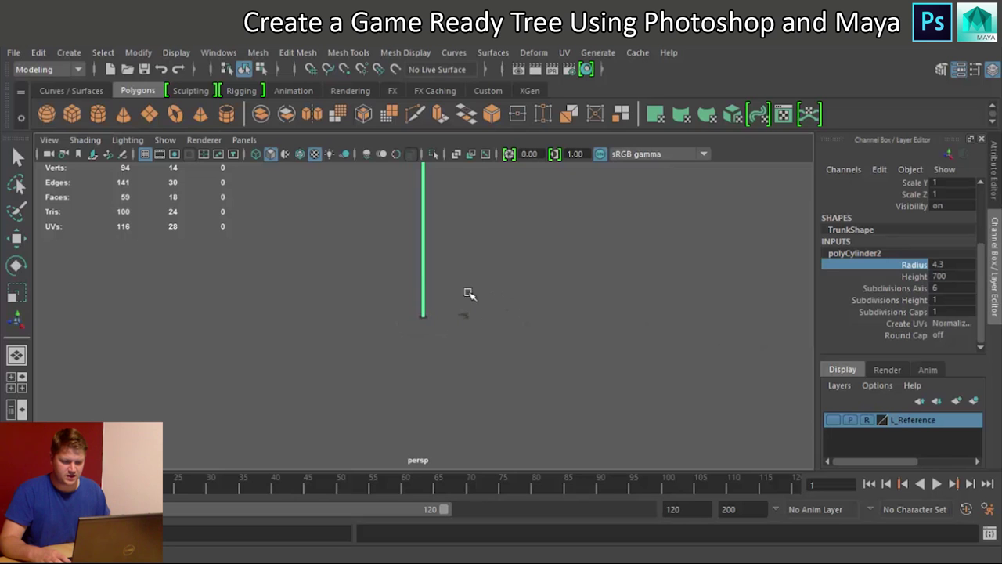
pyautogui.scroll(3, 468, 294)
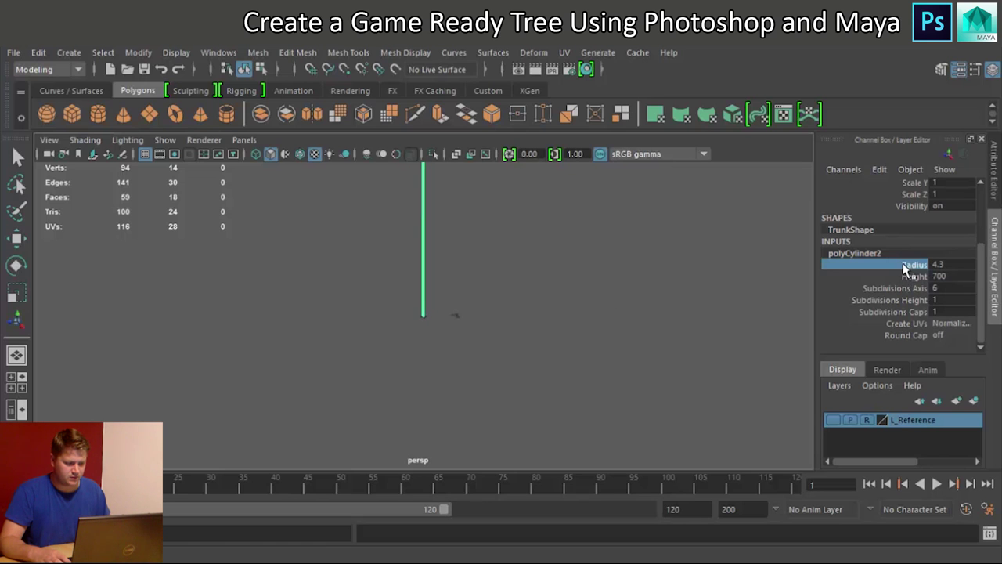
pyautogui.moveTo(702, 276); pyautogui.dragTo(711, 278, button='middle')
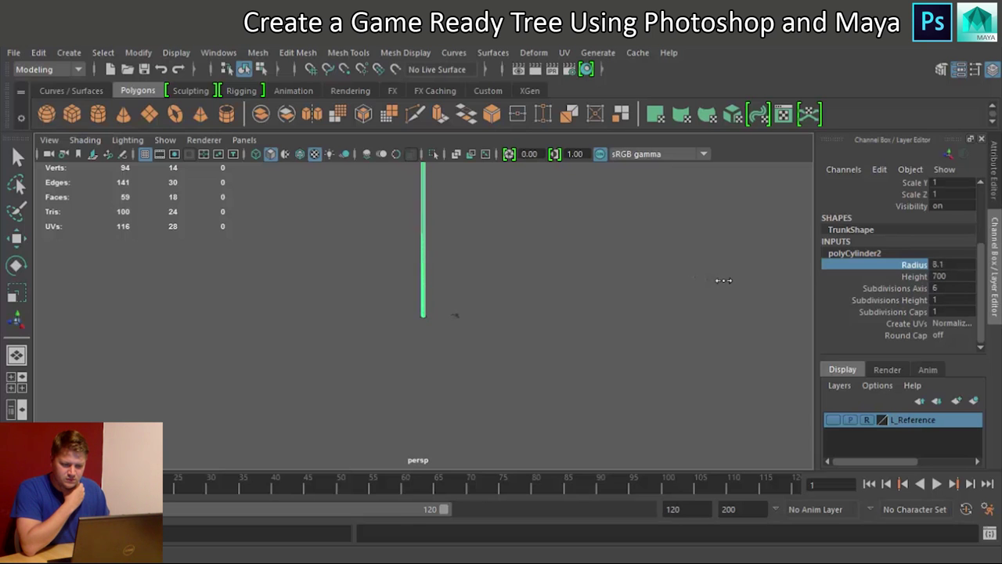
pyautogui.moveTo(721, 282); pyautogui.dragTo(717, 284, button='middle')
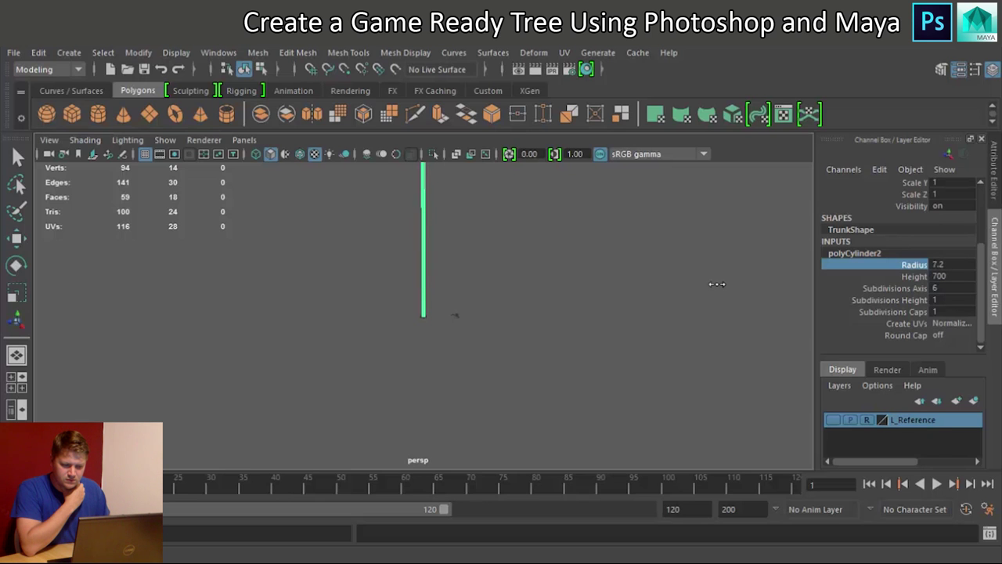
pyautogui.scroll(-2, 488, 246)
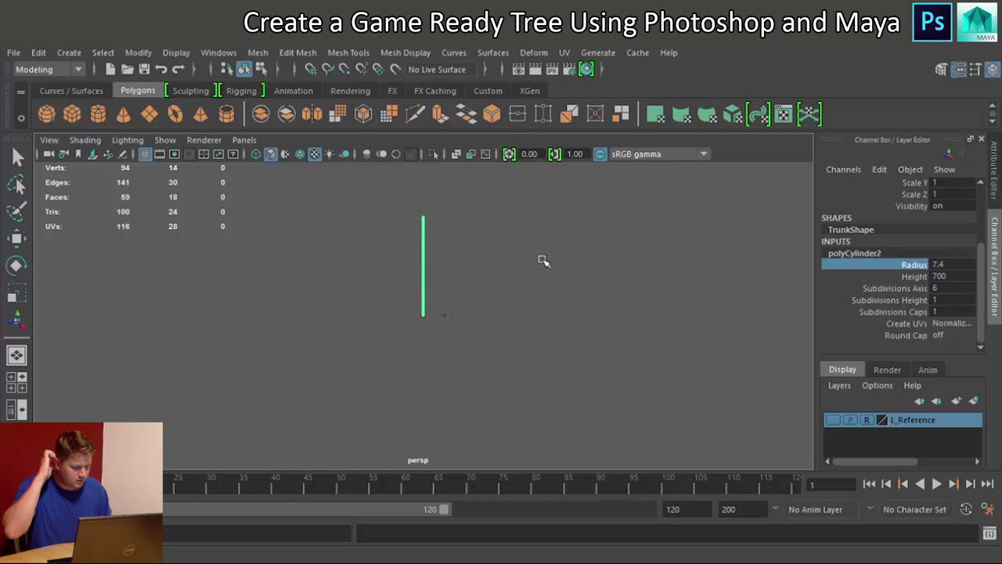
# Examine the trunk's thickness up close and show the cylinder's radius and subdivision settings
pyautogui.click(545, 260)
pyautogui.press('w')
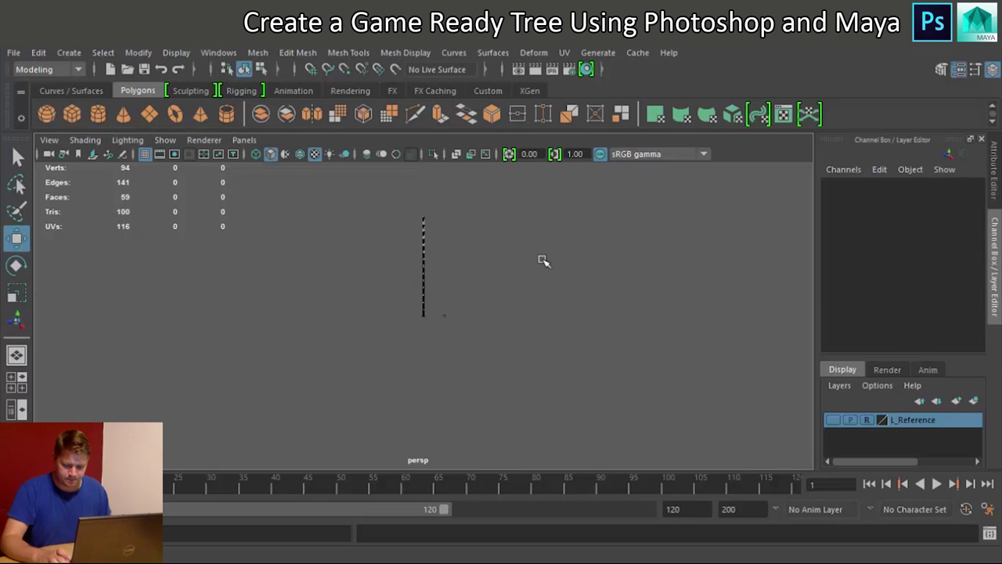
pyautogui.press('f')
pyautogui.keyDown('alt'); pyautogui.moveTo(496, 326); pyautogui.dragTo(465, 351); pyautogui.keyUp('alt')
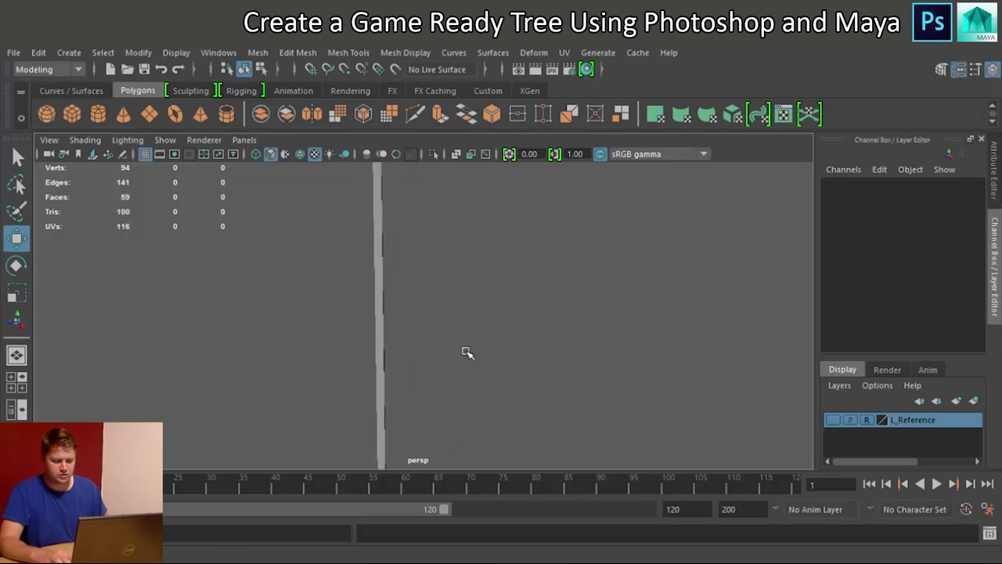
pyautogui.click(368, 384)
pyautogui.scroll(-1, 902, 341)
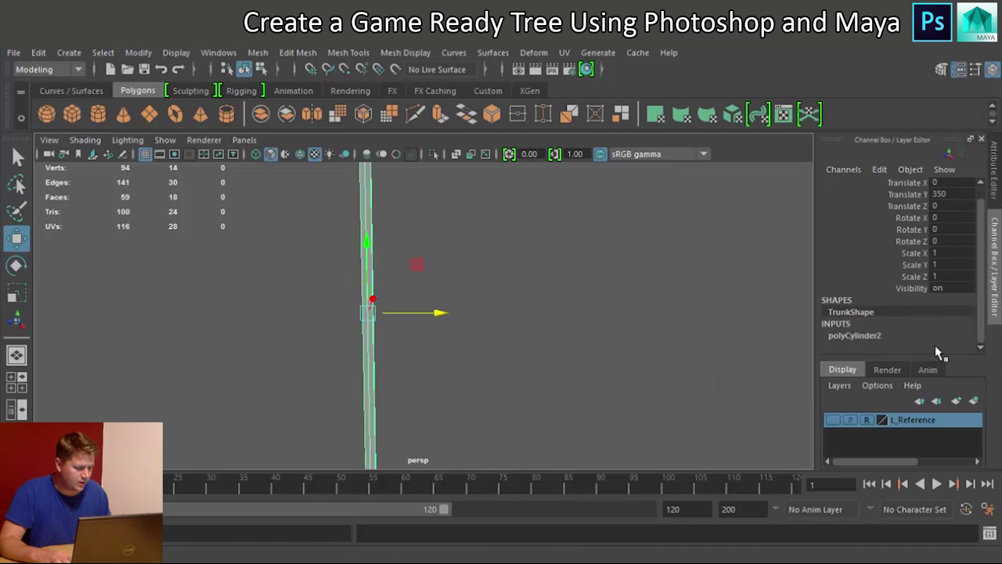
pyautogui.click(875, 335)
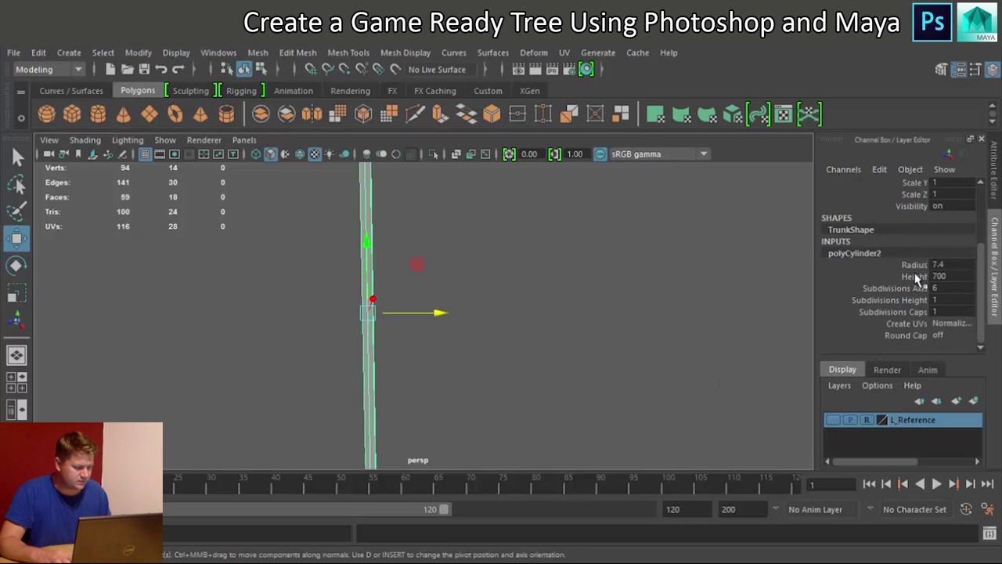
pyautogui.keyDown('alt'); pyautogui.moveTo(446, 360); pyautogui.dragTo(477, 289, button='middle'); pyautogui.keyUp('alt')
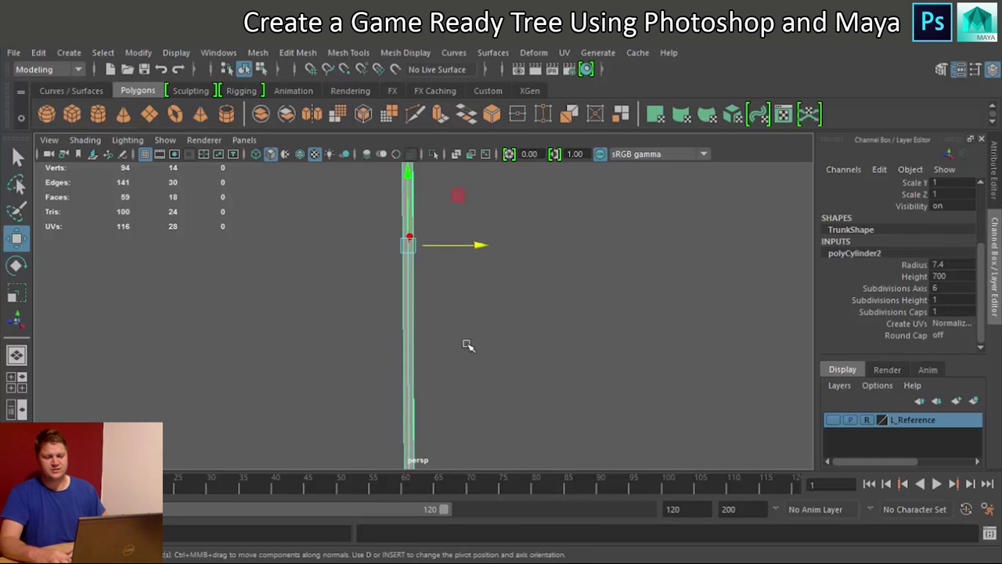
# Try to taper the trunk by scaling down the vertices at its upper end
pyautogui.keyDown('alt'); pyautogui.moveTo(467, 345); pyautogui.dragTo(480, 233, button='middle'); pyautogui.keyUp('alt')
pyautogui.keyDown('alt'); pyautogui.moveTo(470, 347); pyautogui.dragTo(495, 316); pyautogui.keyUp('alt')
pyautogui.keyDown('alt'); pyautogui.moveTo(476, 290); pyautogui.dragTo(436, 268, button='right'); pyautogui.keyUp('alt')
pyautogui.keyDown('alt'); pyautogui.moveTo(436, 268); pyautogui.dragTo(426, 333, button='middle'); pyautogui.keyUp('alt')
pyautogui.keyDown('alt'); pyautogui.moveTo(416, 243); pyautogui.dragTo(416, 286, button='middle'); pyautogui.keyUp('alt')
pyautogui.rightClick(422, 260)
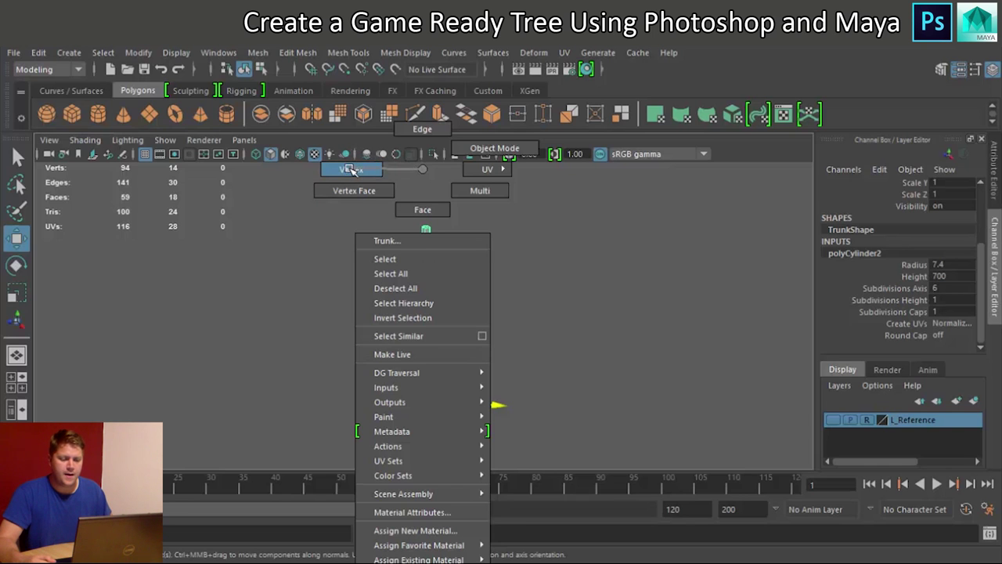
pyautogui.click(354, 171)
pyautogui.click(431, 225)
pyautogui.moveTo(425, 184); pyautogui.dragTo(425, 157)
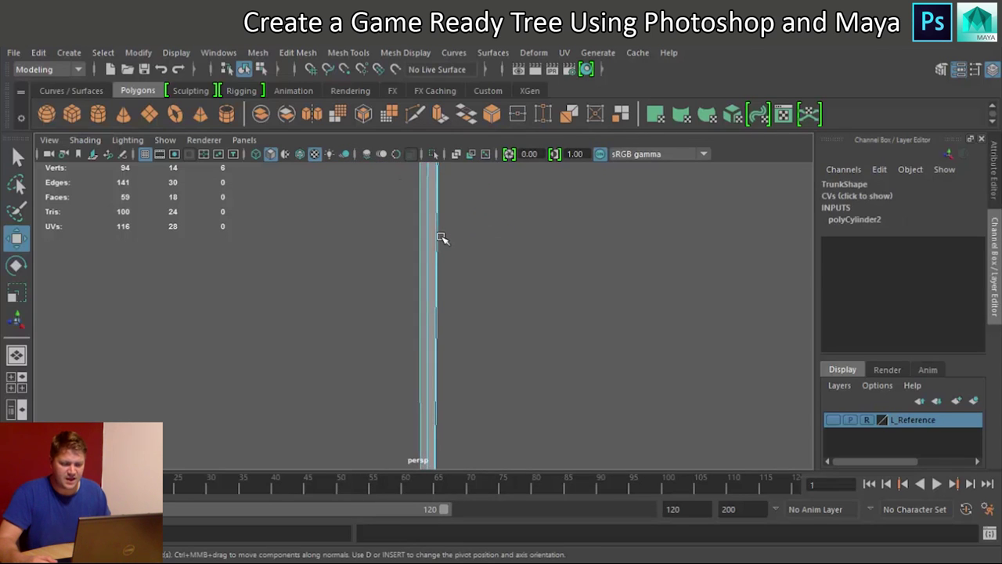
pyautogui.keyDown('alt'); pyautogui.moveTo(432, 242); pyautogui.dragTo(430, 321, button='middle'); pyautogui.keyUp('alt')
pyautogui.press('r')
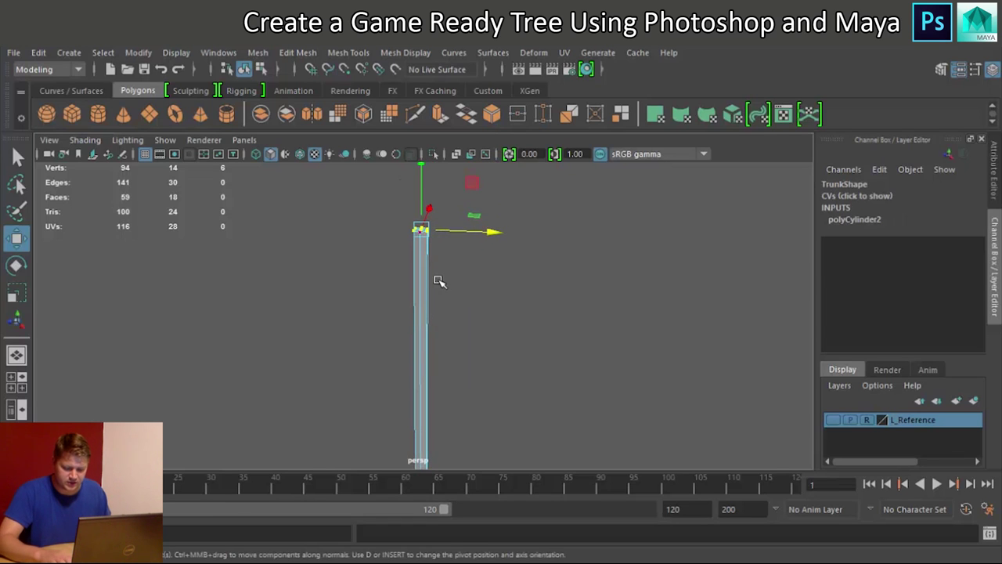
pyautogui.moveTo(427, 231); pyautogui.dragTo(355, 351)
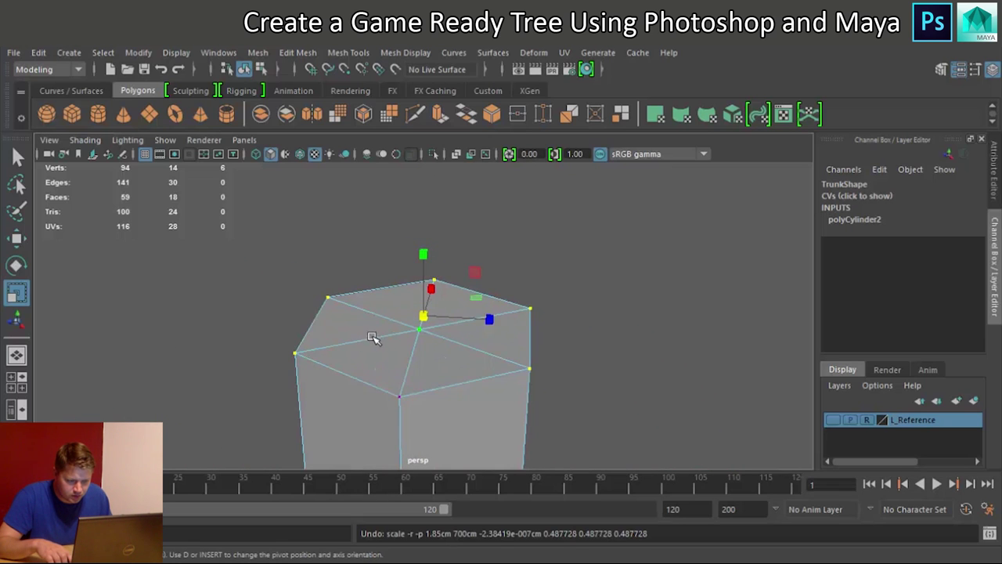
# Scale all seven vertices of the trunk's upper cap inward to a narrow tip, and return to object mode
pyautogui.moveTo(258, 253); pyautogui.dragTo(611, 421)
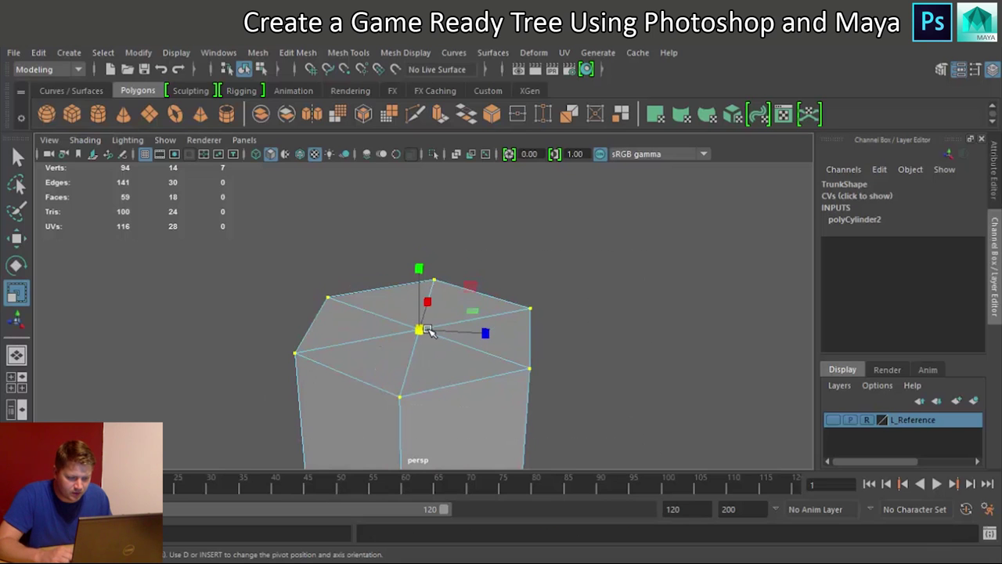
pyautogui.moveTo(396, 336); pyautogui.dragTo(252, 362)
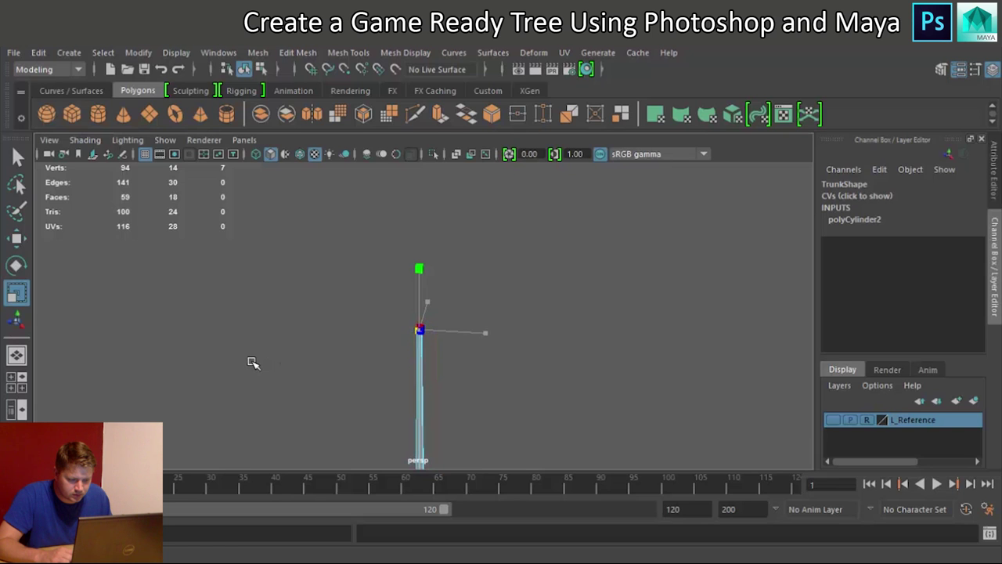
pyautogui.keyDown('alt'); pyautogui.moveTo(320, 324); pyautogui.dragTo(335, 327); pyautogui.keyUp('alt')
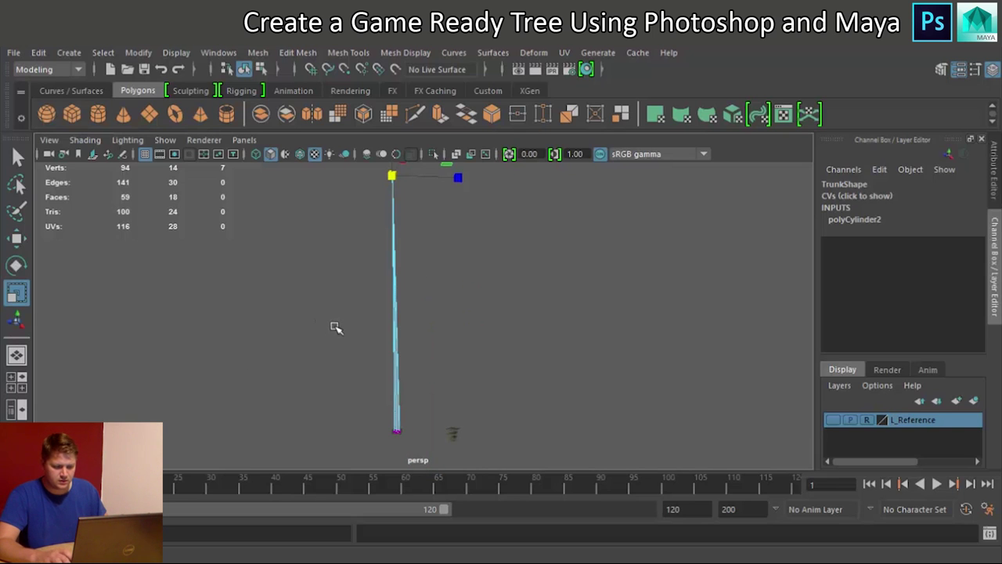
pyautogui.moveTo(392, 171); pyautogui.dragTo(457, 156, button='right')
pyautogui.click(428, 365)
# Insert three closely spaced horizontal edge loops around the trunk just above its base with the Multi-Cut tool
pyautogui.moveTo(429, 375)
pyautogui.keyDown('alt'); pyautogui.mouseDown()
pyautogui.moveTo(273, 373)
pyautogui.moveTo(432, 376)
pyautogui.mouseUp(); pyautogui.keyUp('alt')
pyautogui.scroll(3, 432, 376)
pyautogui.moveTo(436, 375)
pyautogui.keyDown('alt'); pyautogui.mouseDown(button='middle')
pyautogui.moveTo(515, 238)
pyautogui.moveTo(569, 183)
pyautogui.mouseUp(button='middle'); pyautogui.keyUp('alt')
pyautogui.keyDown('alt'); pyautogui.moveTo(477, 373); pyautogui.dragTo(490, 230, button='middle'); pyautogui.keyUp('alt')
pyautogui.keyDown('alt'); pyautogui.moveTo(486, 346); pyautogui.dragTo(487, 274, button='middle'); pyautogui.keyUp('alt')
pyautogui.scroll(5, 503, 351)
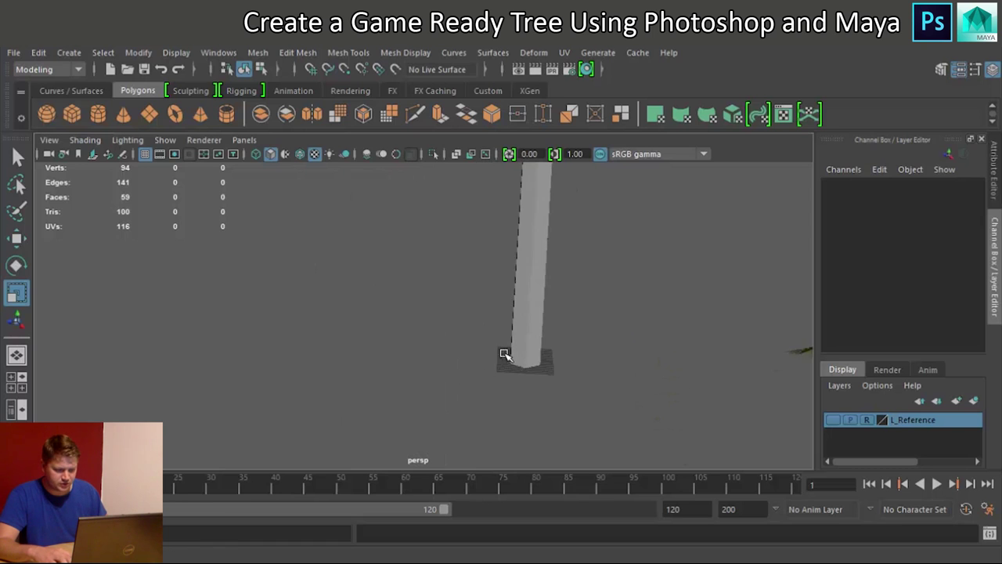
pyautogui.keyDown('alt'); pyautogui.moveTo(491, 342); pyautogui.dragTo(429, 329, button='middle'); pyautogui.keyUp('alt')
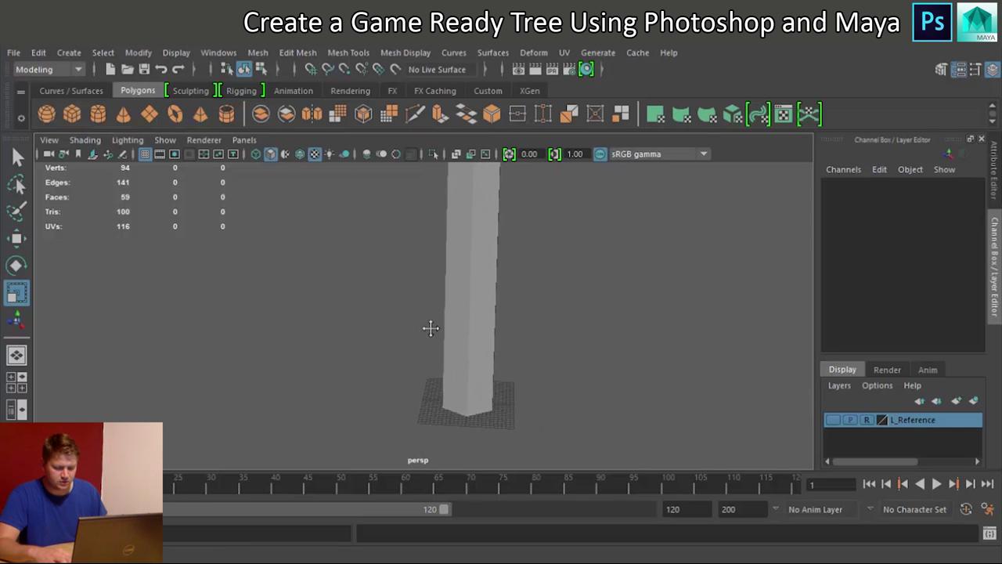
pyautogui.click(415, 114)
pyautogui.click(471, 364)
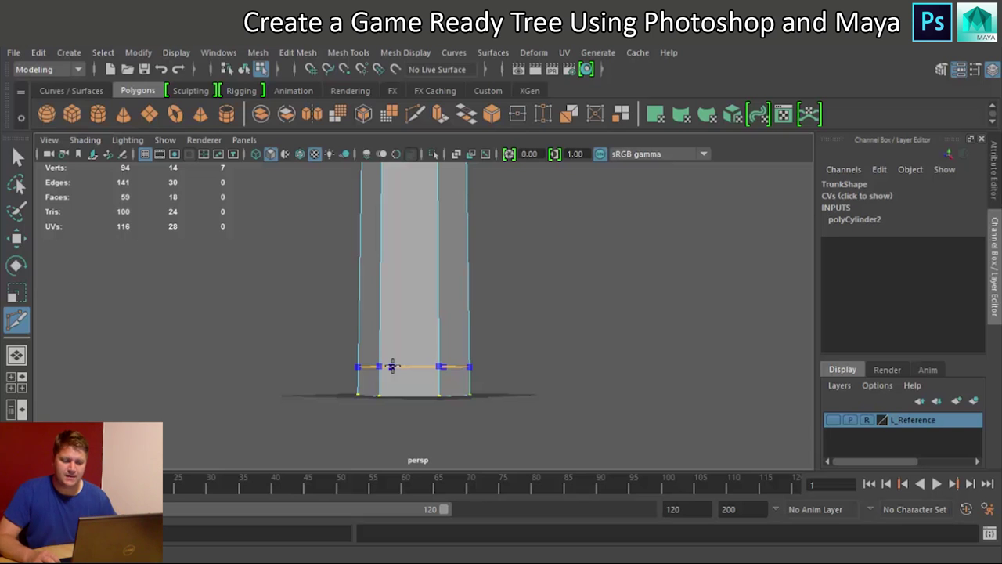
pyautogui.click(391, 372)
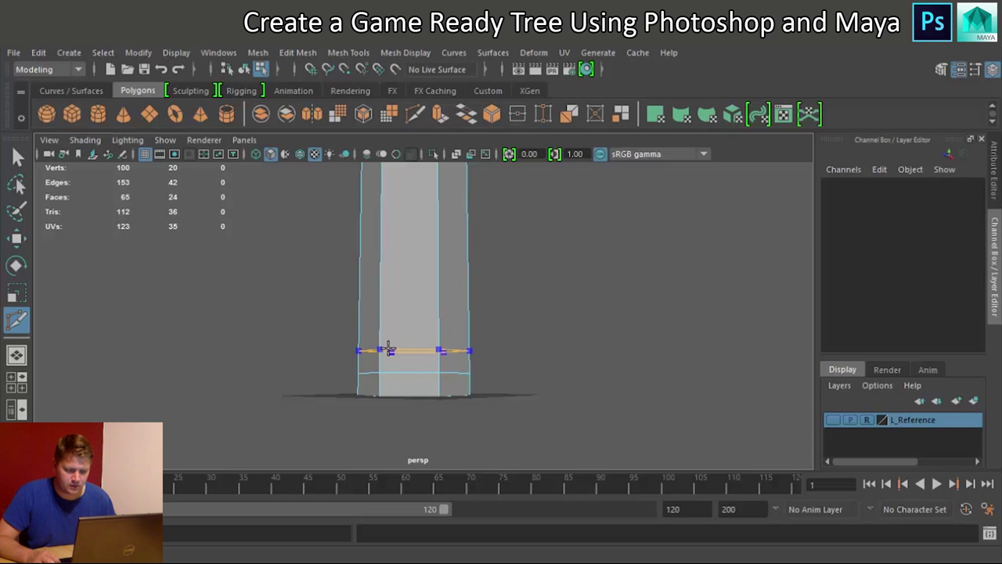
pyautogui.click(389, 349)
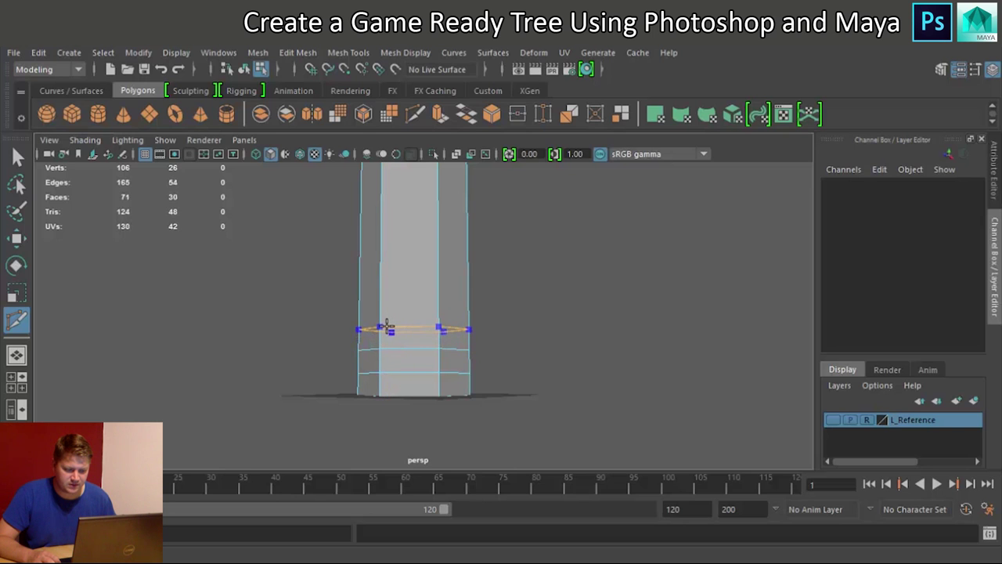
pyautogui.click(387, 325)
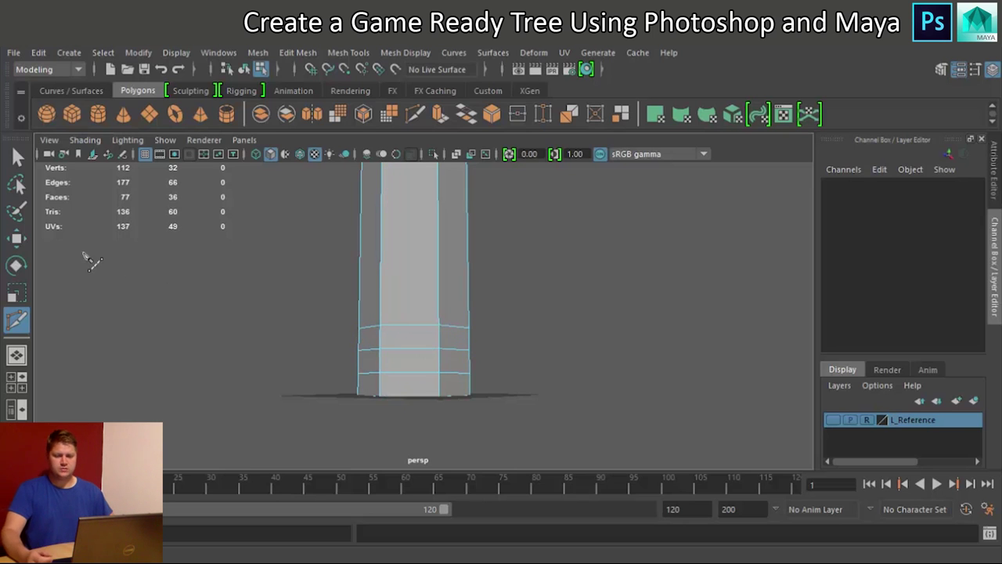
pyautogui.click(16, 158)
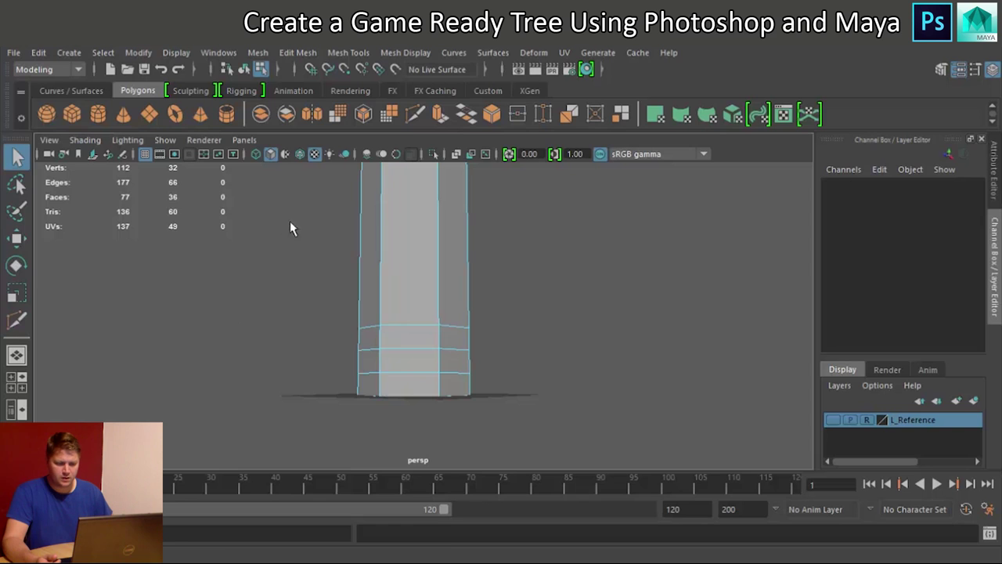
# Select the three new edge loops near the trunk's base and scale them inward together to form a flared foot
pyautogui.moveTo(383, 278); pyautogui.dragTo(374, 136, button='right')
pyautogui.keyDown('alt'); pyautogui.moveTo(425, 402); pyautogui.dragTo(441, 403); pyautogui.keyUp('alt')
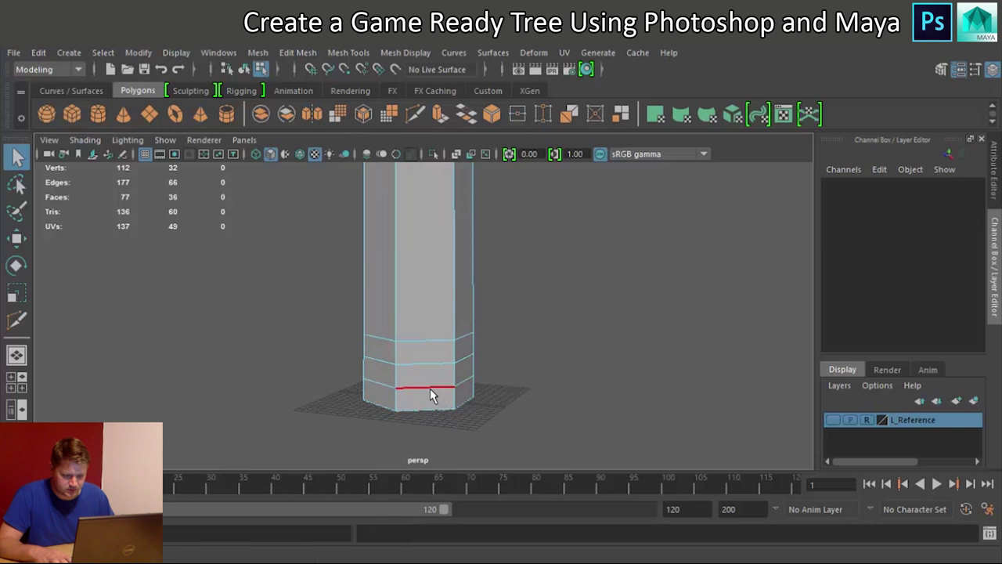
pyautogui.click(430, 388)
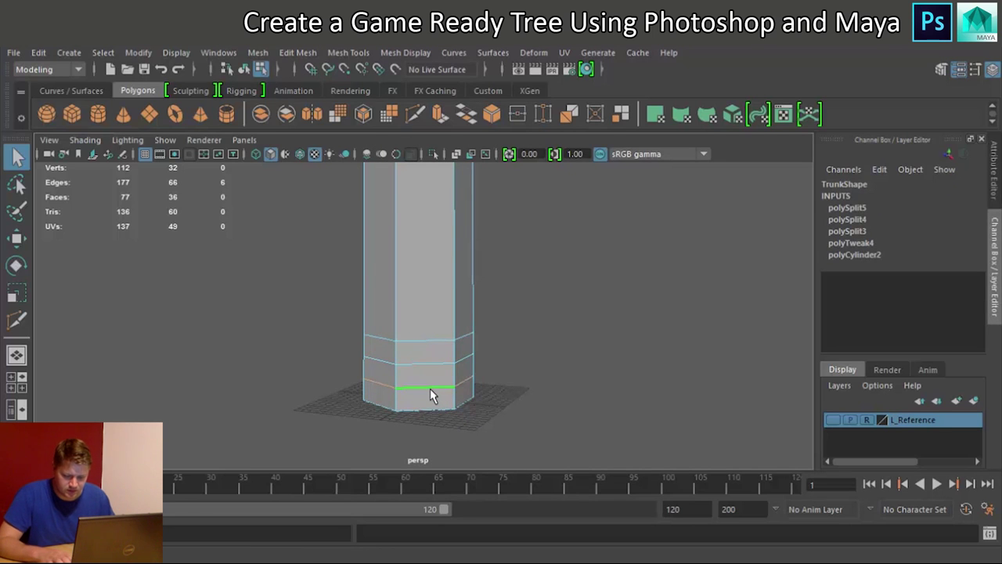
pyautogui.click(317, 313)
pyautogui.moveTo(423, 354); pyautogui.dragTo(510, 392)
pyautogui.click(438, 372)
pyautogui.doubleClick(431, 388)
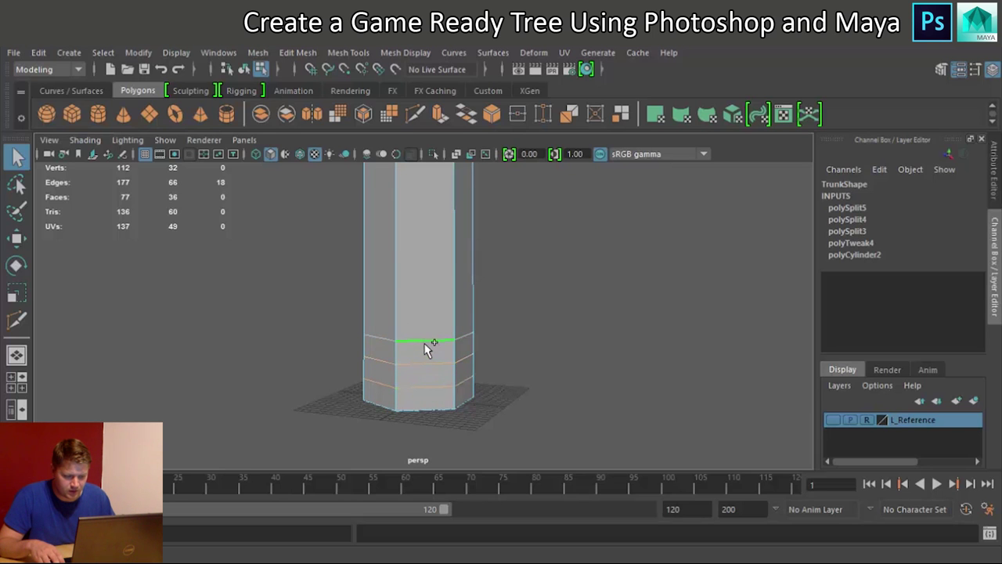
pyautogui.press('r')
pyautogui.moveTo(421, 357); pyautogui.dragTo(339, 328)
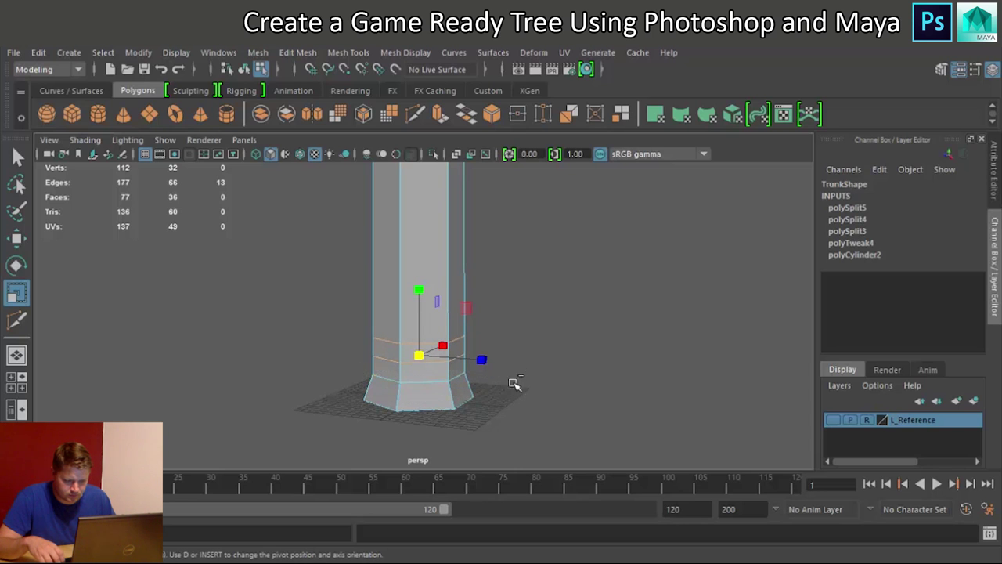
# Scale the upper two edge loops further inward, followed by the topmost loop alone, to curve the base flare
pyautogui.keyDown('alt'); pyautogui.moveTo(290, 396); pyautogui.dragTo(435, 378); pyautogui.keyUp('alt')
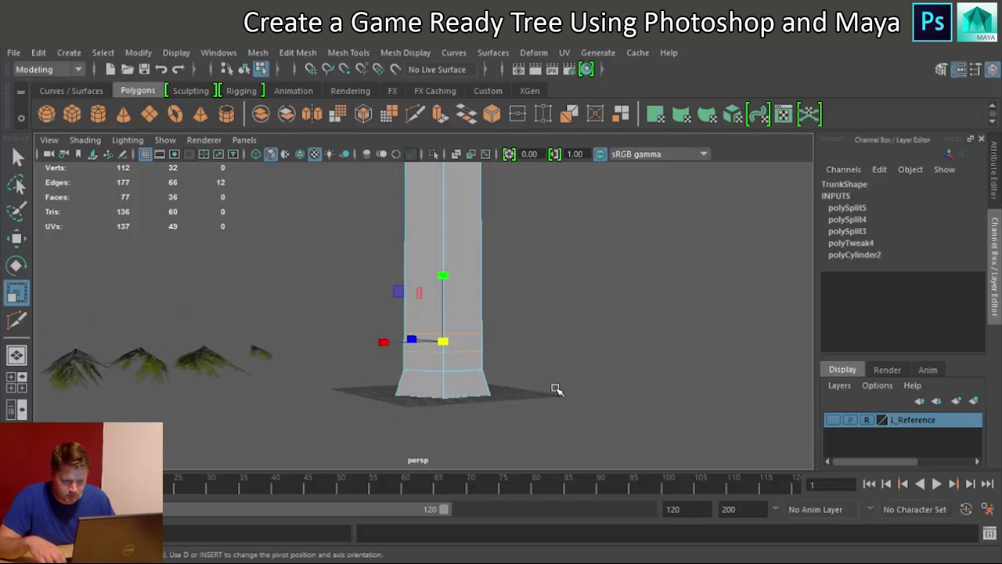
pyautogui.keyDown('alt'); pyautogui.moveTo(559, 392); pyautogui.dragTo(429, 349); pyautogui.keyUp('alt')
pyautogui.keyDown('alt'); pyautogui.moveTo(392, 379); pyautogui.dragTo(432, 371); pyautogui.keyUp('alt')
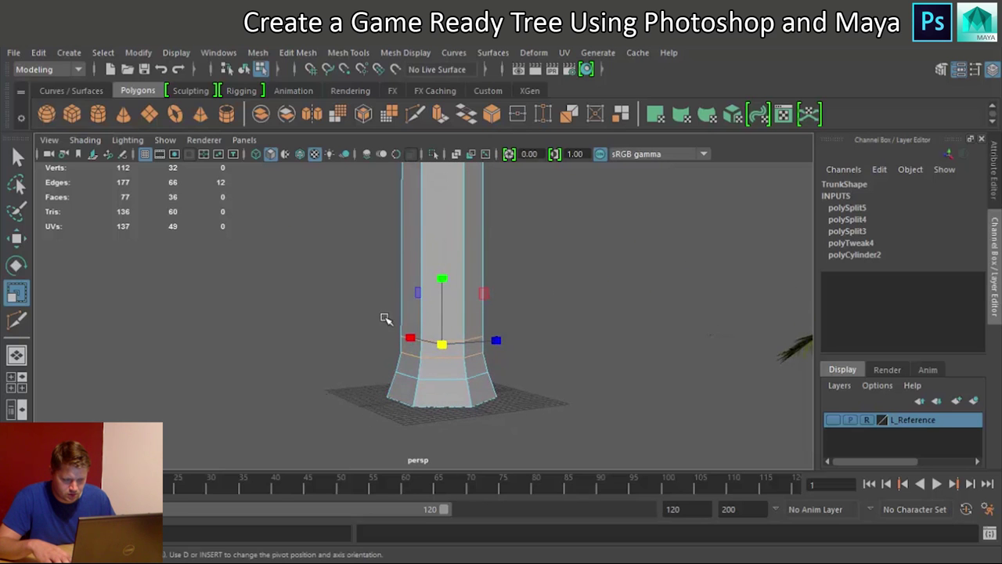
pyautogui.moveTo(514, 349); pyautogui.dragTo(459, 349)
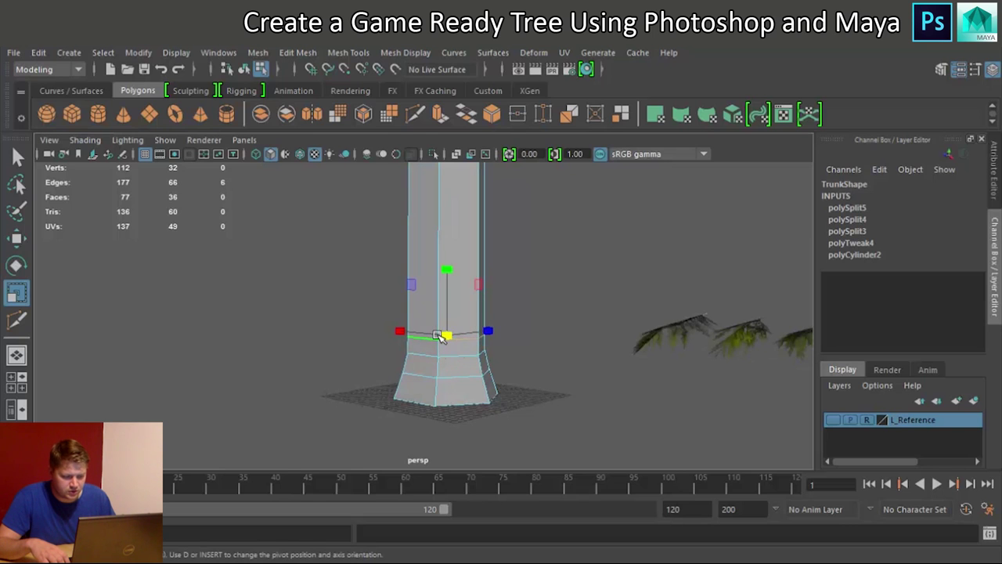
pyautogui.press('Insert')
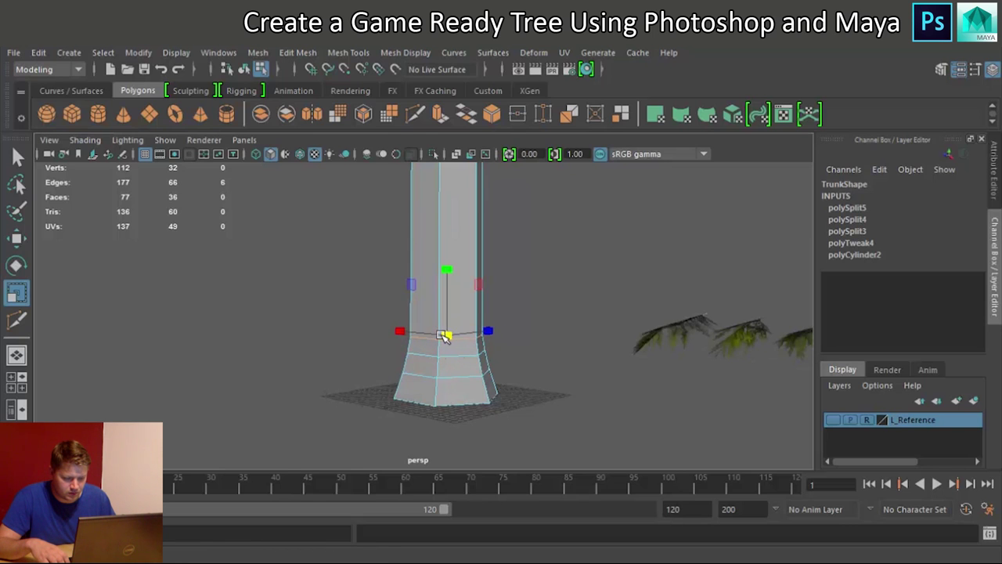
# Move each of the three edge loops vertically to adjust their spacing along the trunk's base flare
pyautogui.doubleClick(452, 377)
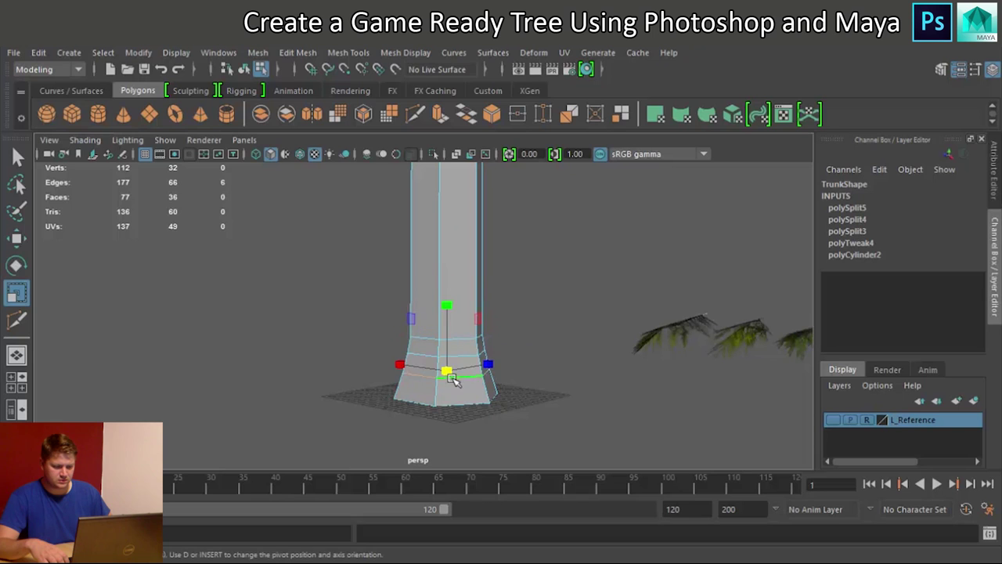
pyautogui.press('w')
pyautogui.moveTo(454, 321); pyautogui.dragTo(448, 312)
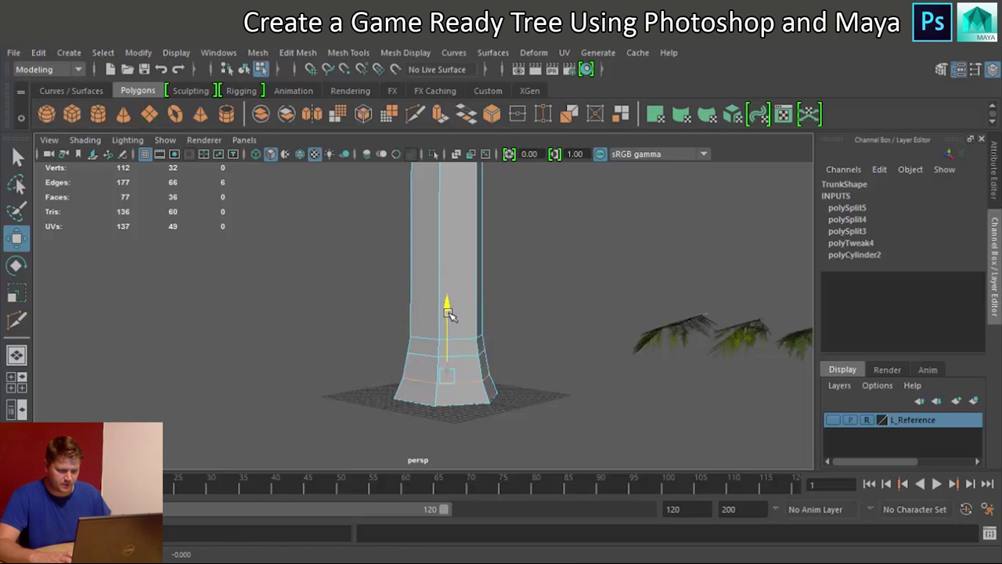
pyautogui.doubleClick(431, 356)
pyautogui.moveTo(450, 287); pyautogui.dragTo(446, 293)
pyautogui.doubleClick(427, 343)
pyautogui.moveTo(446, 302)
pyautogui.mouseDown()
pyautogui.moveTo(447, 276)
pyautogui.moveTo(446, 285)
pyautogui.mouseUp()
# Move two neighbouring vertices on the trunk's bottom rim individually to make the root flare irregular
pyautogui.moveTo(423, 376)
pyautogui.keyDown('alt'); pyautogui.mouseDown()
pyautogui.moveTo(315, 378)
pyautogui.moveTo(396, 368)
pyautogui.moveTo(409, 380)
pyautogui.mouseUp(); pyautogui.keyUp('alt')
pyautogui.moveTo(415, 170); pyautogui.dragTo(472, 183, button='right')
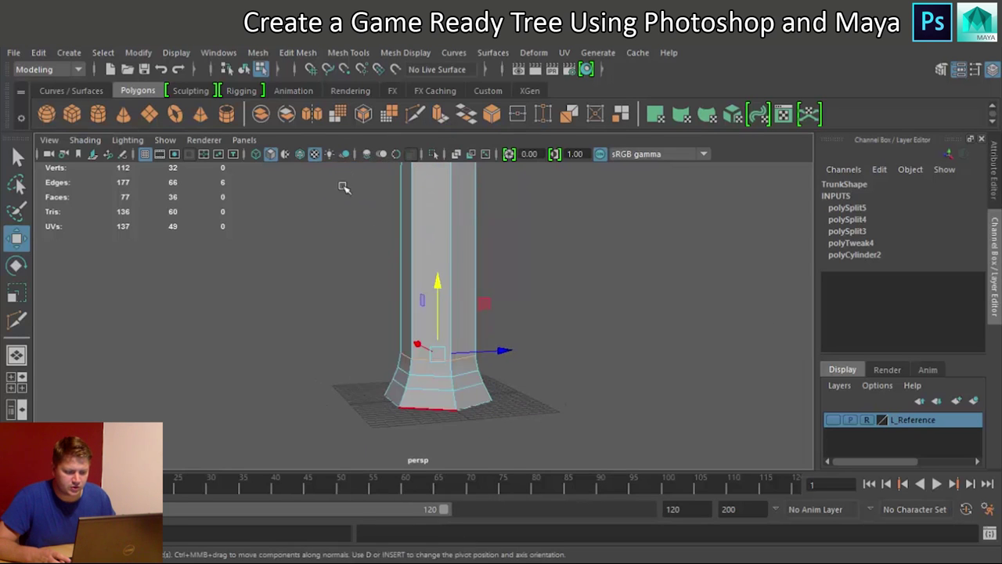
pyautogui.click(459, 411)
pyautogui.keyDown('alt'); pyautogui.moveTo(450, 423); pyautogui.dragTo(528, 425); pyautogui.keyUp('alt')
pyautogui.click(452, 388)
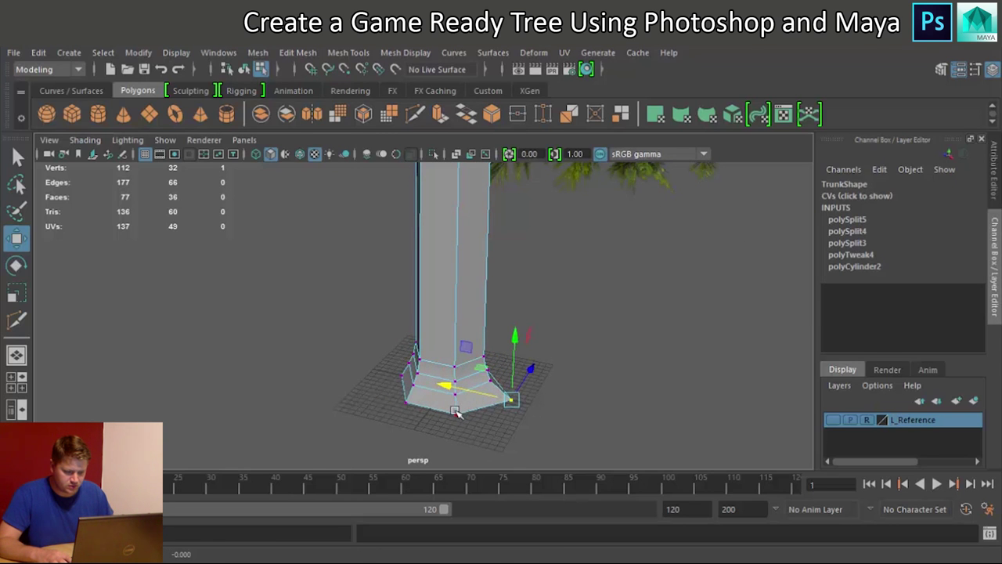
pyautogui.click(456, 412)
pyautogui.moveTo(479, 386); pyautogui.dragTo(478, 386)
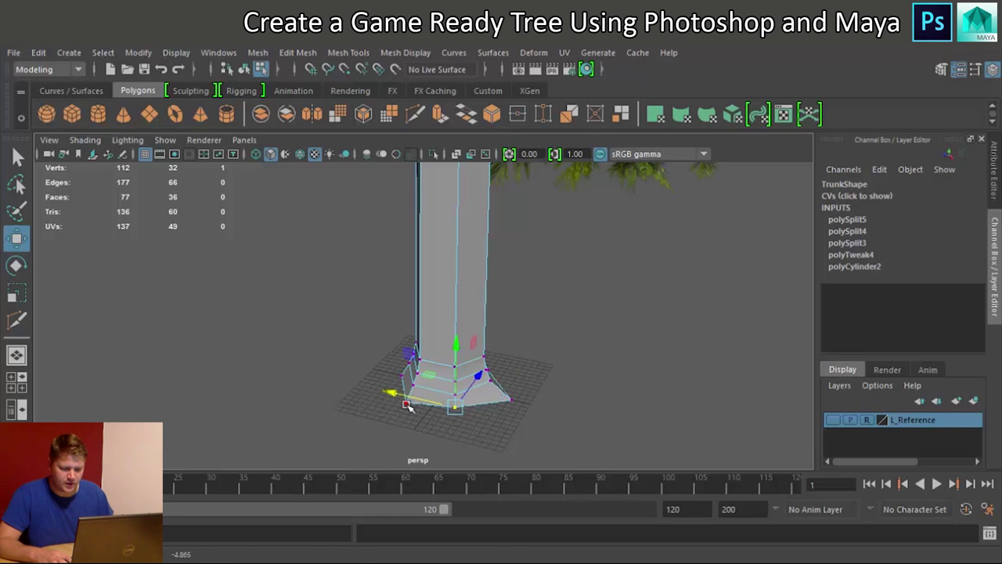
# Move two more vertices on the trunk's bottom rim individually to complete the irregular root flare, and return to object mode
pyautogui.click(407, 404)
pyautogui.moveTo(430, 393); pyautogui.dragTo(426, 382)
pyautogui.click(368, 380)
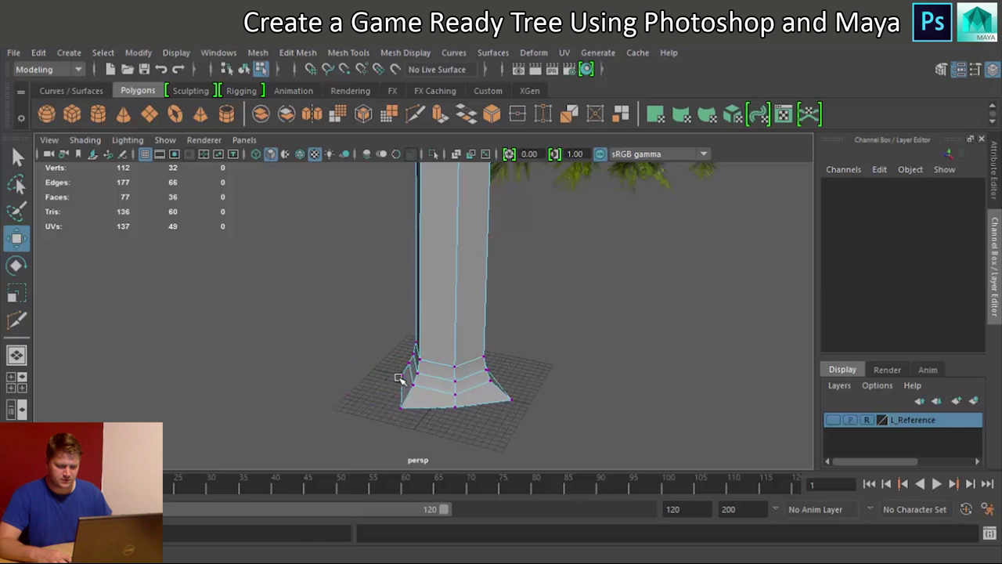
pyautogui.click(399, 378)
pyautogui.keyDown('alt'); pyautogui.moveTo(355, 365); pyautogui.dragTo(423, 387); pyautogui.keyUp('alt')
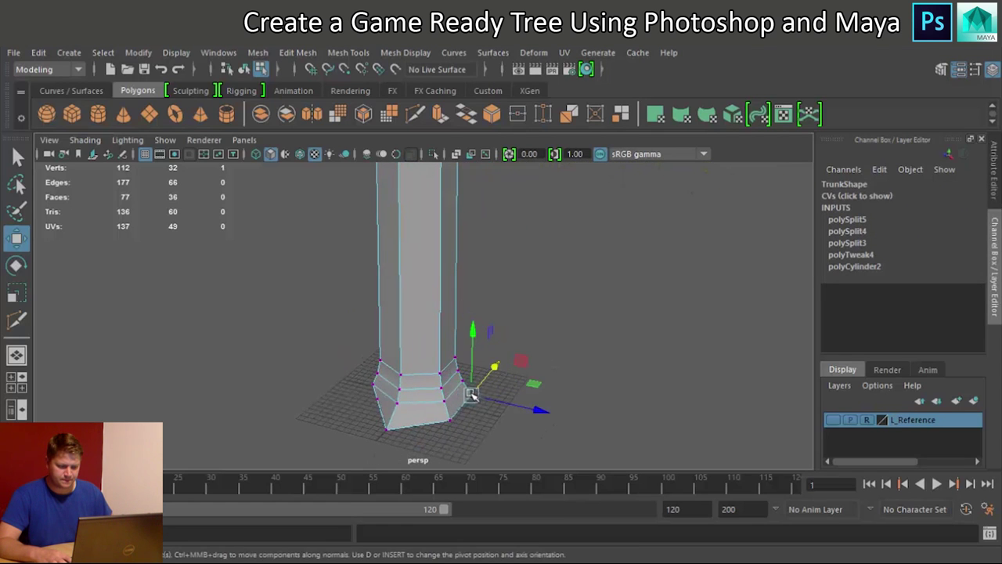
pyautogui.moveTo(525, 409); pyautogui.dragTo(531, 409)
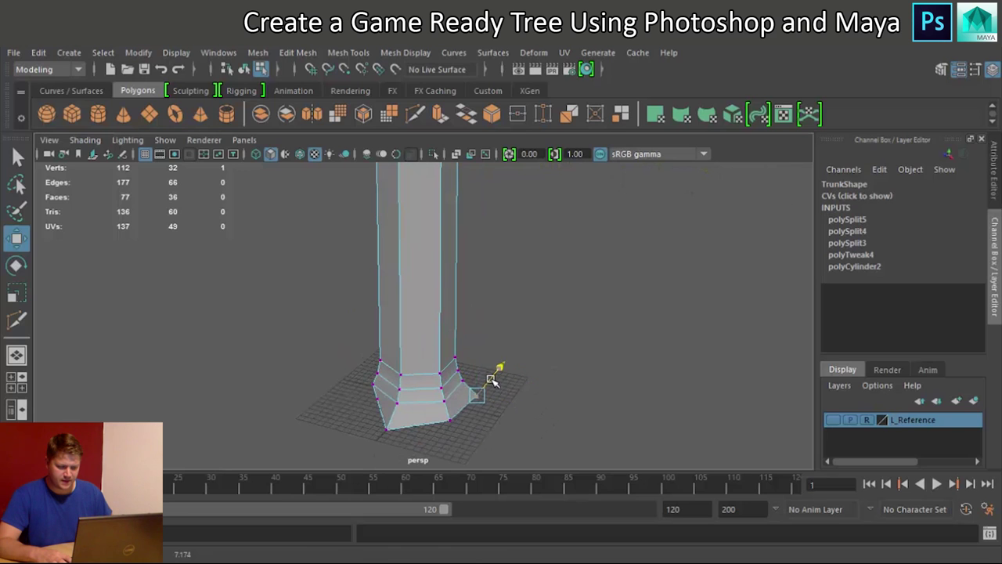
pyautogui.moveTo(418, 373); pyautogui.dragTo(477, 165, button='right')
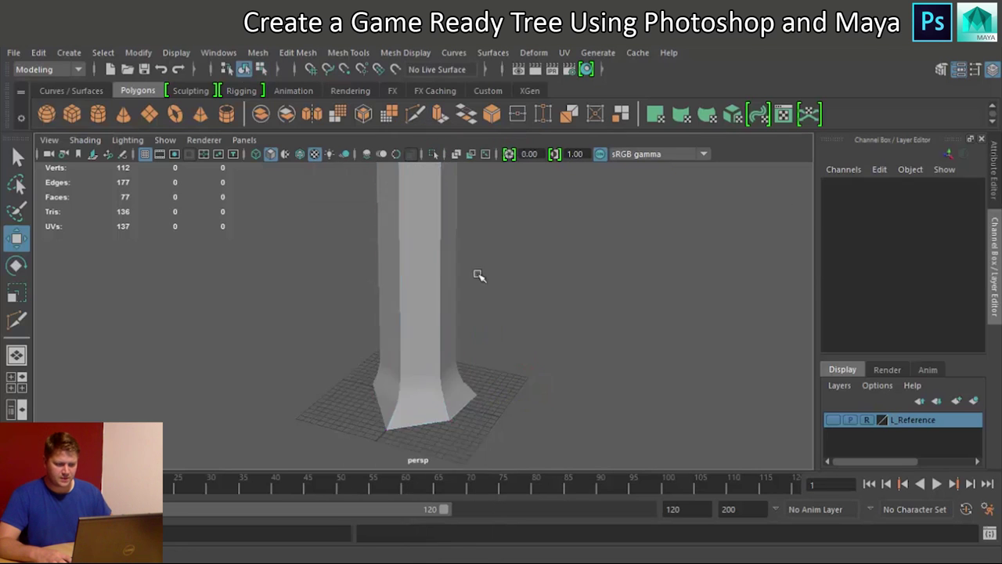
# Select the whole trunk and assign a new Lambert material to it
pyautogui.scroll(-6, 436, 331)
pyautogui.keyDown('alt'); pyautogui.moveTo(441, 303); pyautogui.dragTo(450, 490); pyautogui.keyUp('alt')
pyautogui.keyDown('alt'); pyautogui.moveTo(433, 369); pyautogui.dragTo(427, 319); pyautogui.keyUp('alt')
pyautogui.keyDown('alt'); pyautogui.moveTo(456, 401); pyautogui.dragTo(403, 337); pyautogui.keyUp('alt')
pyautogui.click(490, 389)
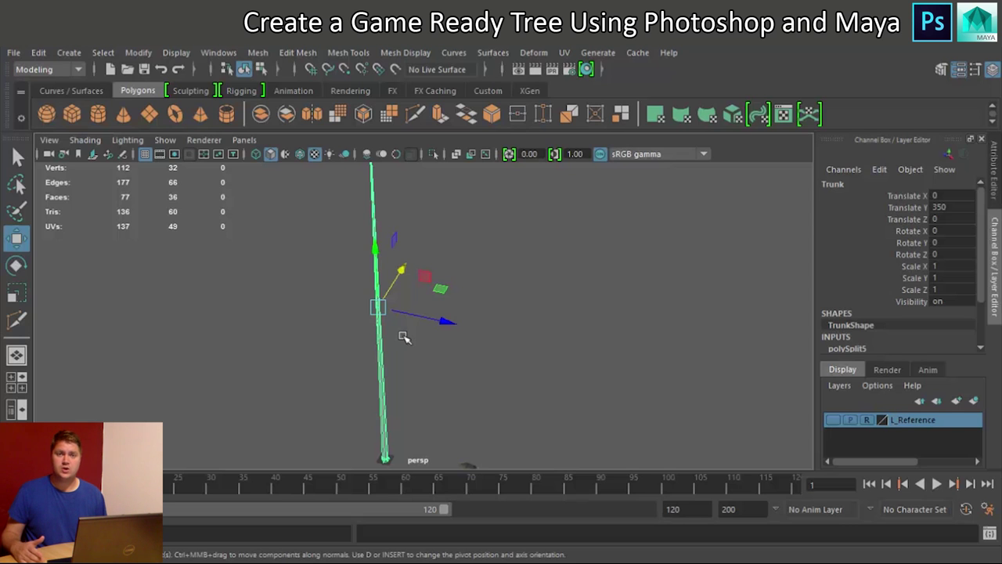
pyautogui.keyDown('alt'); pyautogui.moveTo(403, 337); pyautogui.dragTo(546, 235, button='middle'); pyautogui.keyUp('alt')
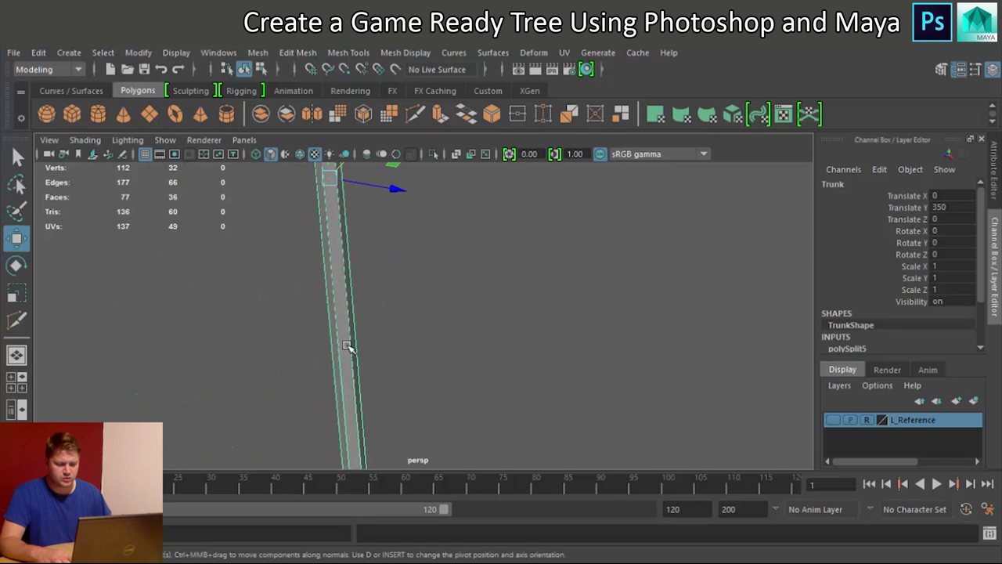
pyautogui.keyDown('alt'); pyautogui.moveTo(323, 363); pyautogui.dragTo(471, 278, button='middle'); pyautogui.keyUp('alt')
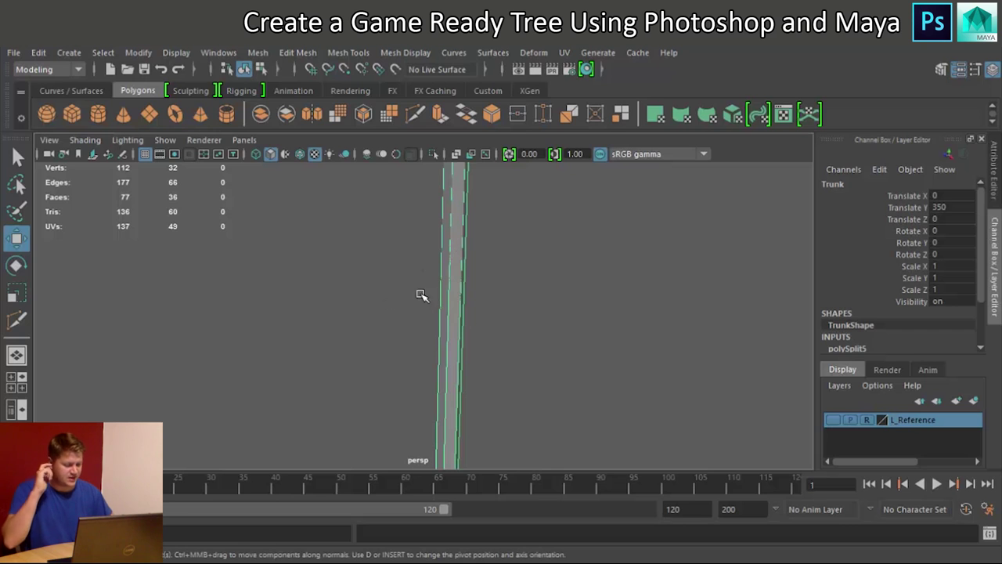
pyautogui.moveTo(448, 288); pyautogui.dragTo(451, 536, button='right')
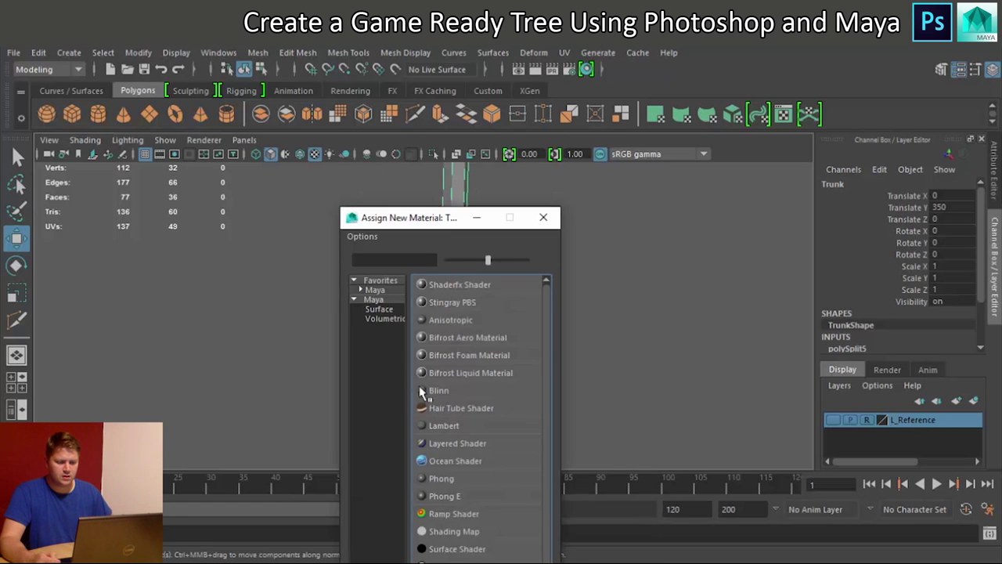
pyautogui.click(448, 425)
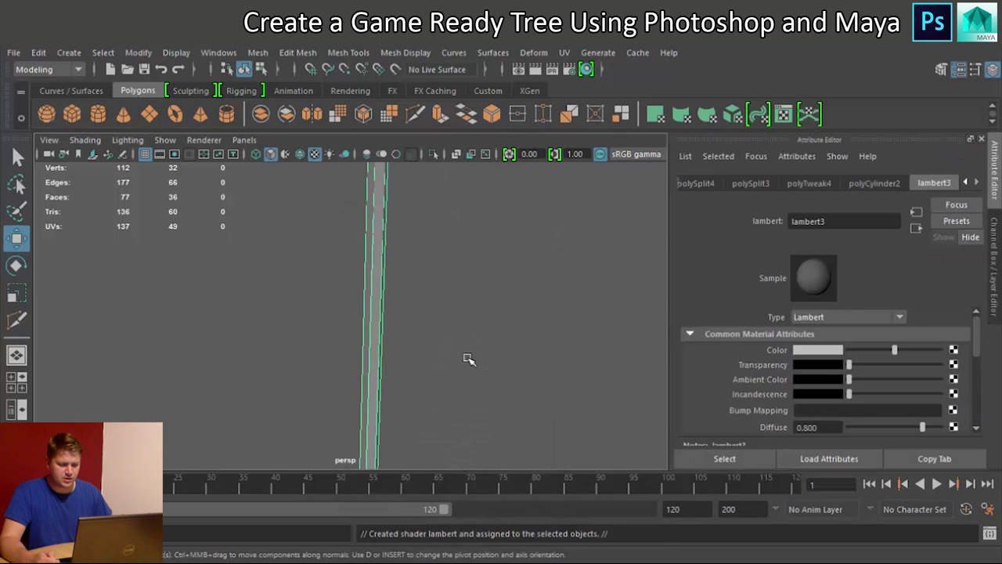
# Connect a Checker texture to the colour of the trunk's Lambert material
pyautogui.click(953, 349)
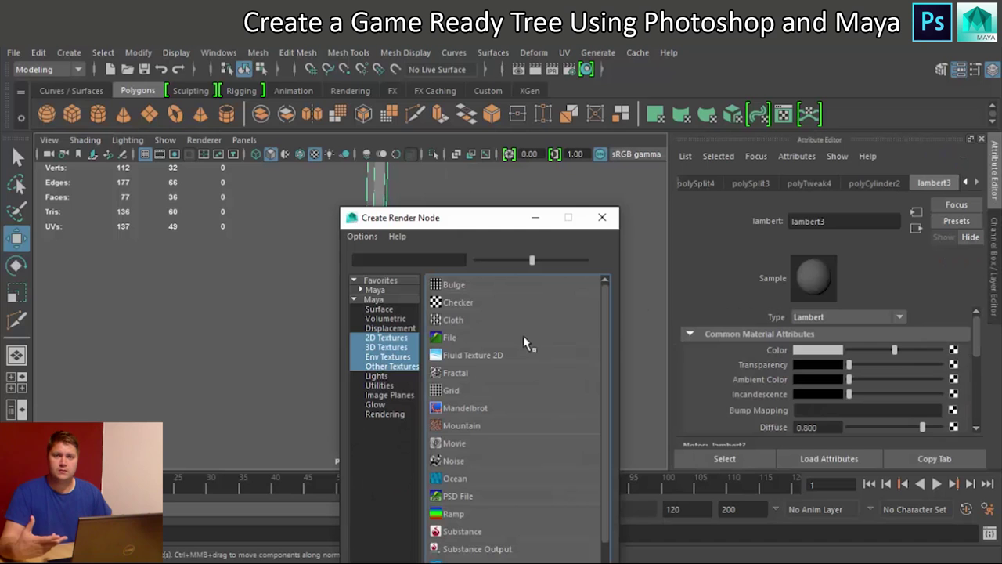
pyautogui.click(456, 303)
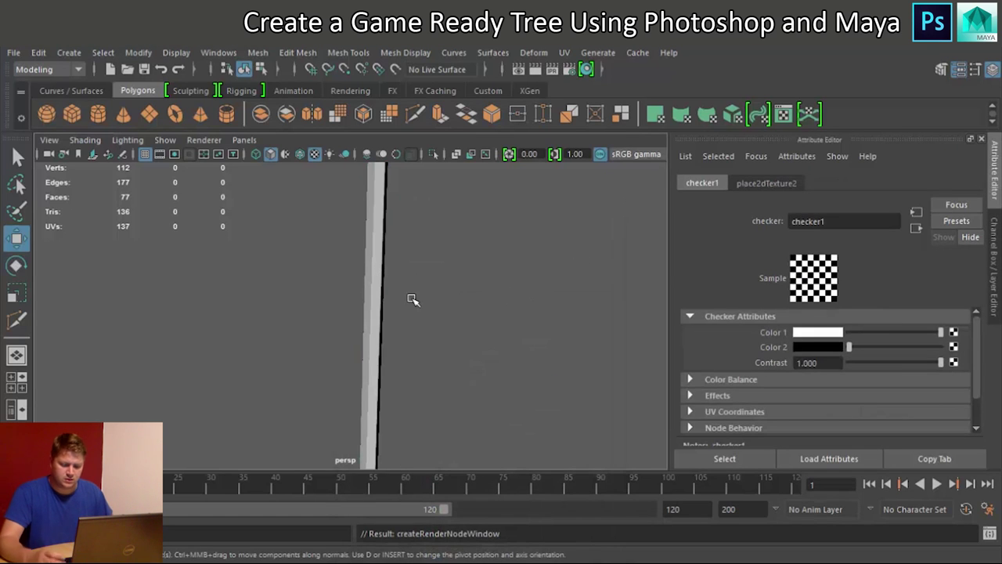
pyautogui.keyDown('alt'); pyautogui.moveTo(413, 290); pyautogui.dragTo(391, 285); pyautogui.keyUp('alt')
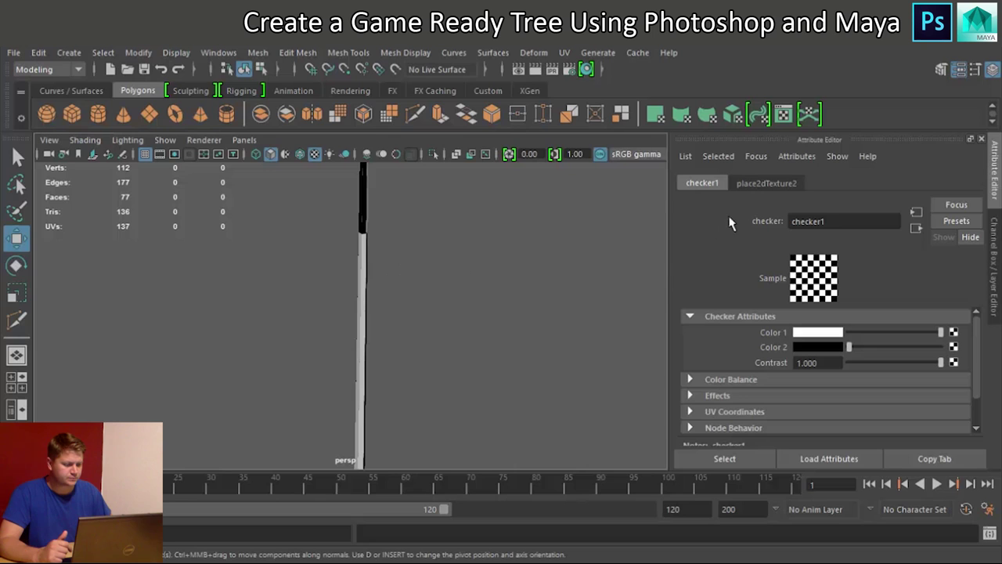
# Select the trunk and open its current UV layout in the UV Editor
pyautogui.click(362, 279)
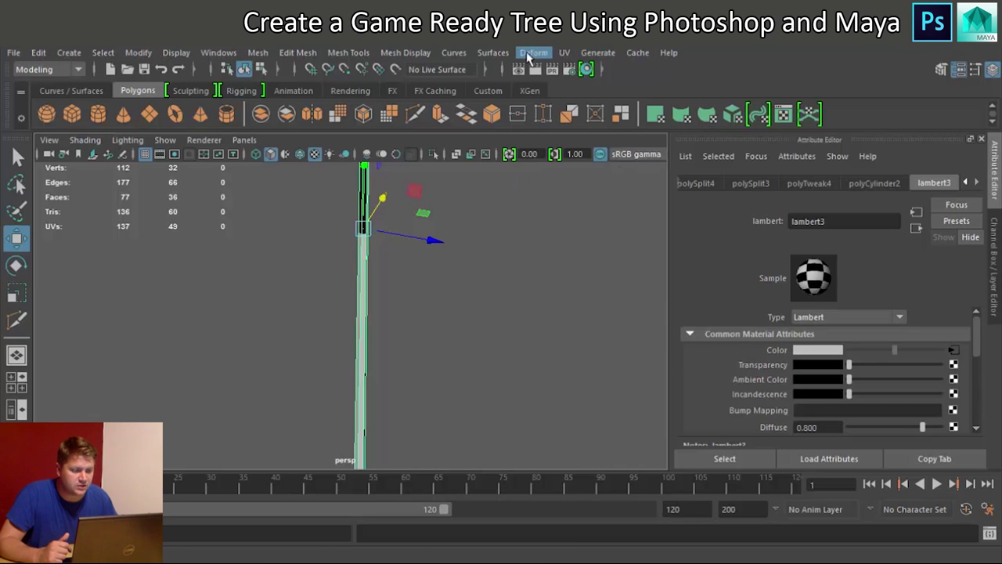
pyautogui.click(563, 52)
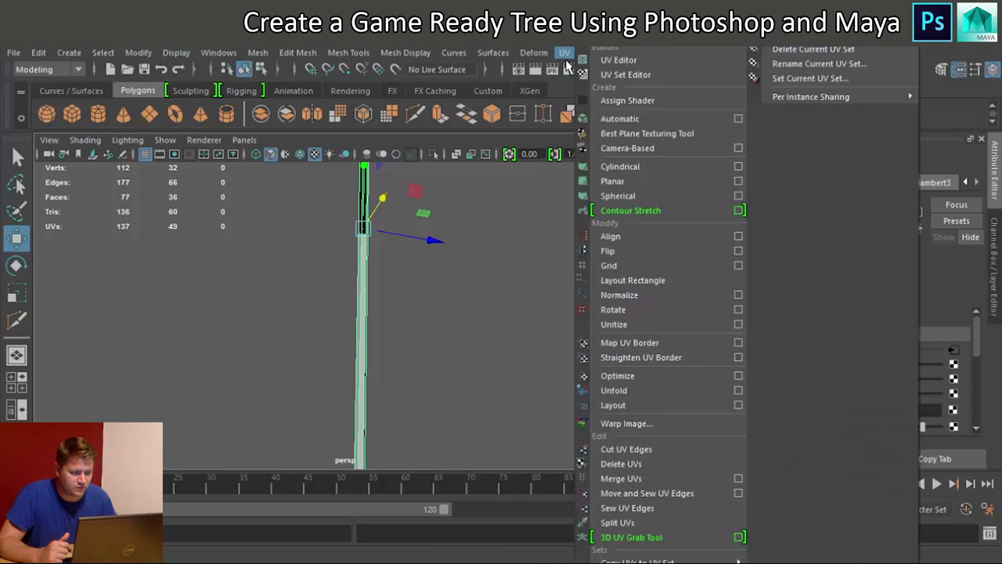
pyautogui.click(612, 70)
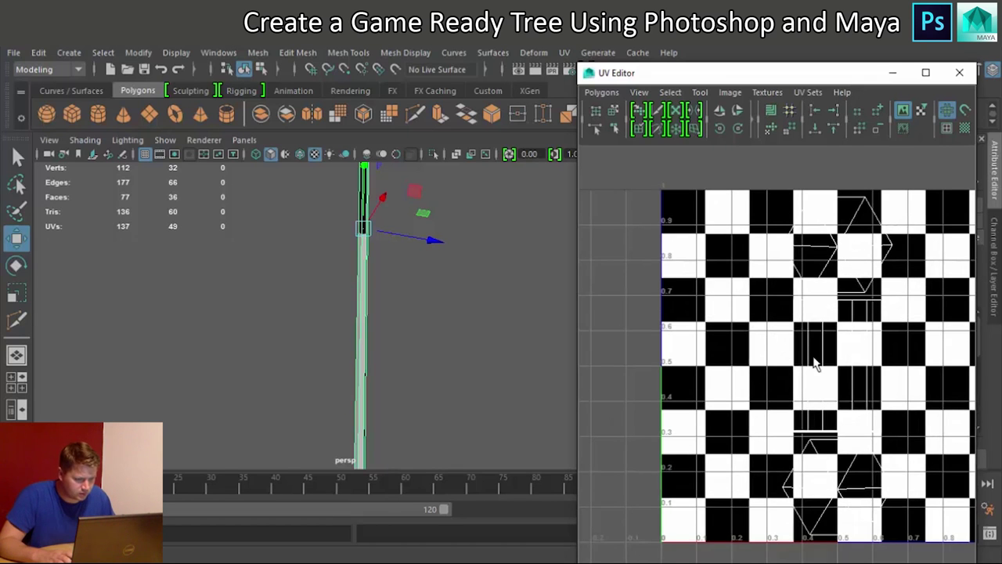
pyautogui.scroll(-3, 814, 362)
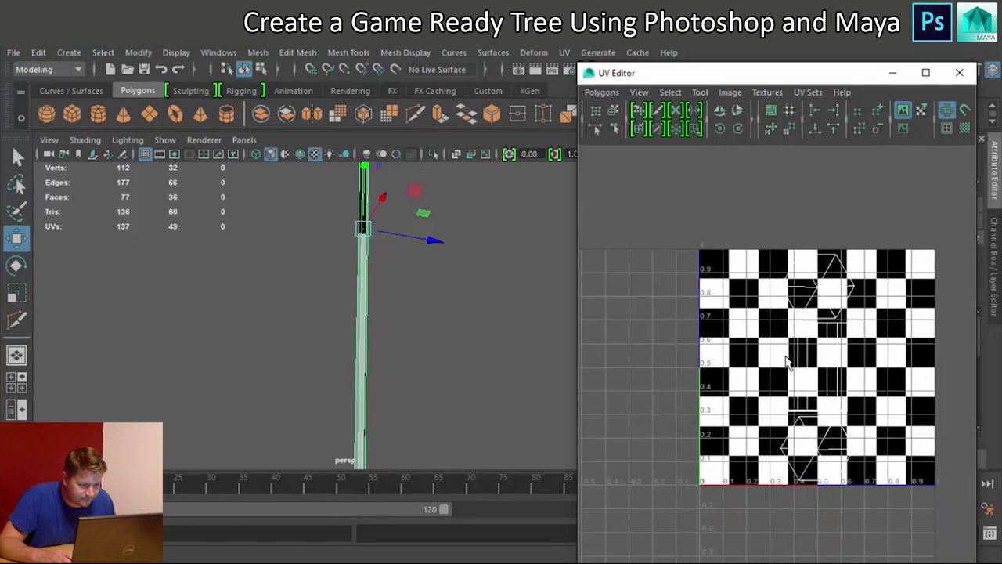
pyautogui.scroll(4, 834, 368)
pyautogui.scroll(-2, 836, 365)
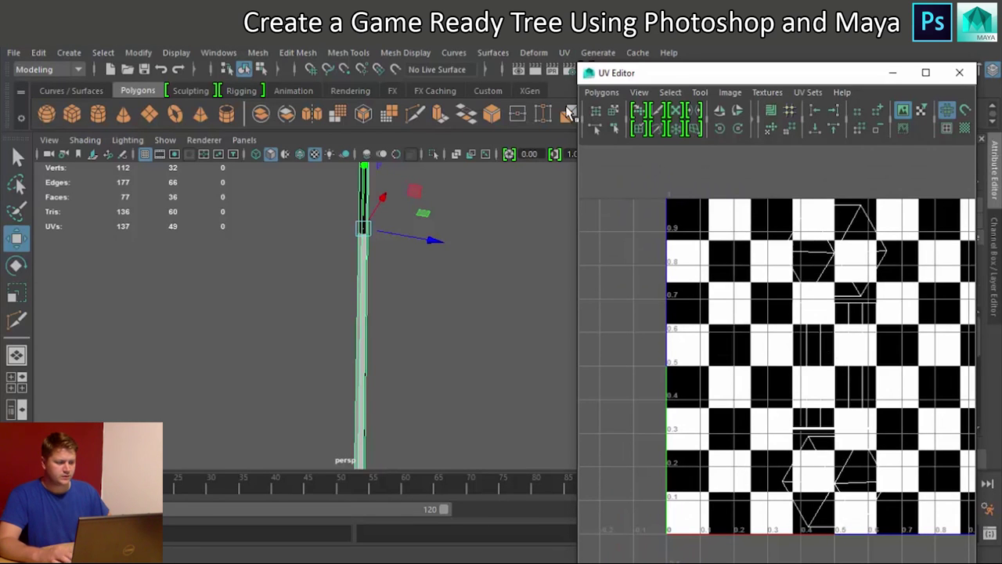
# Apply an Automatic UV projection to the trunk and frame the resulting long shells
pyautogui.click(564, 53)
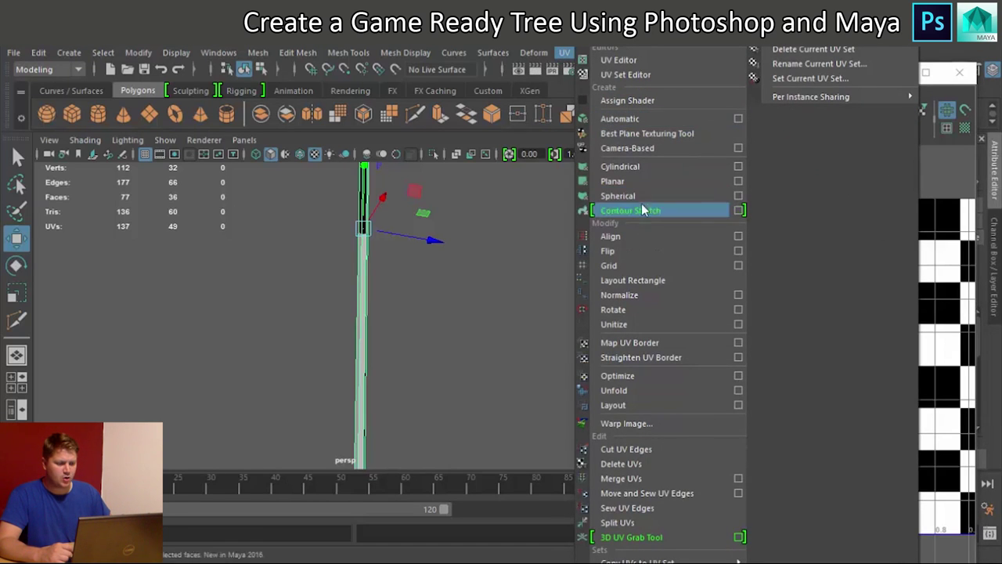
pyautogui.click(636, 119)
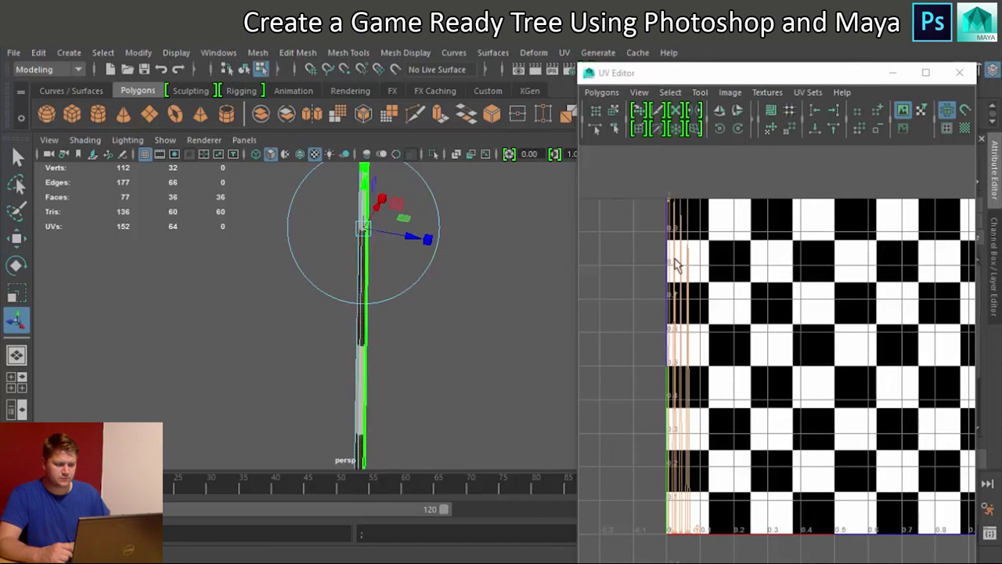
pyautogui.press('f')
pyautogui.scroll(8, 705, 271)
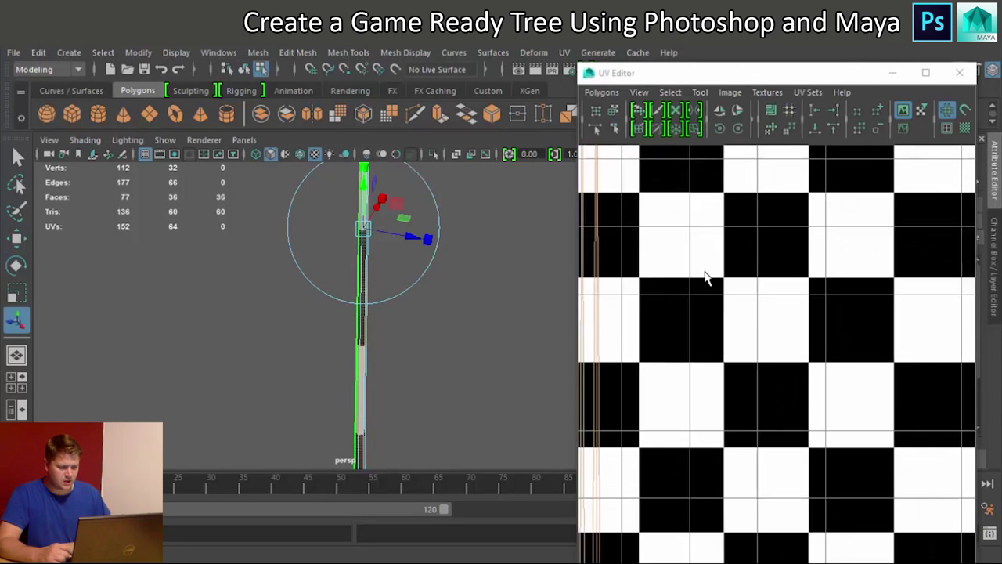
pyautogui.scroll(-2, 668, 294)
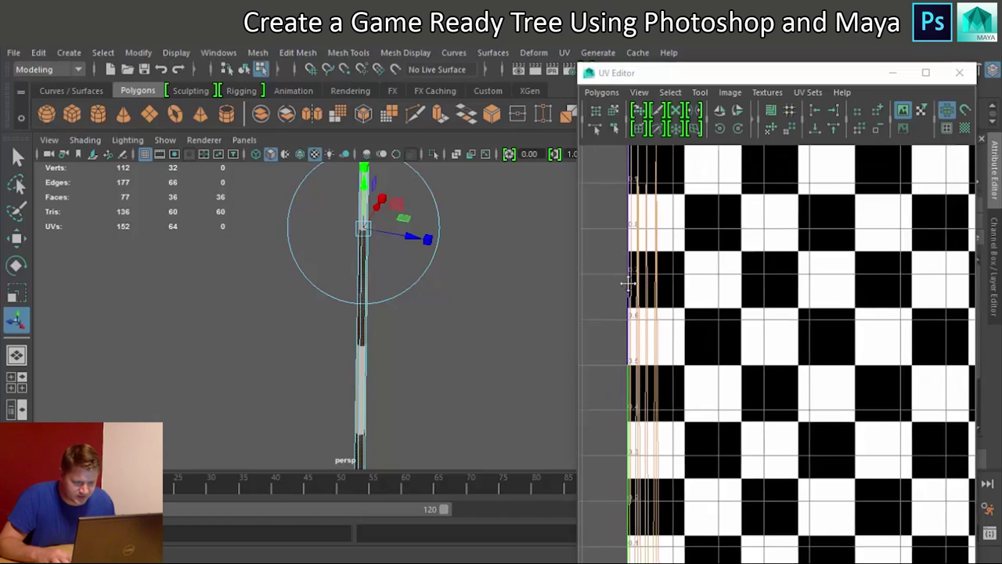
# Switch to edge selection in the UV Editor, pick a long seam edge of a trunk shell, and Move and Sew it to its neighbour
pyautogui.scroll(4, 683, 386)
pyautogui.keyDown('alt'); pyautogui.moveTo(665, 380); pyautogui.dragTo(745, 320, button='middle'); pyautogui.keyUp('alt')
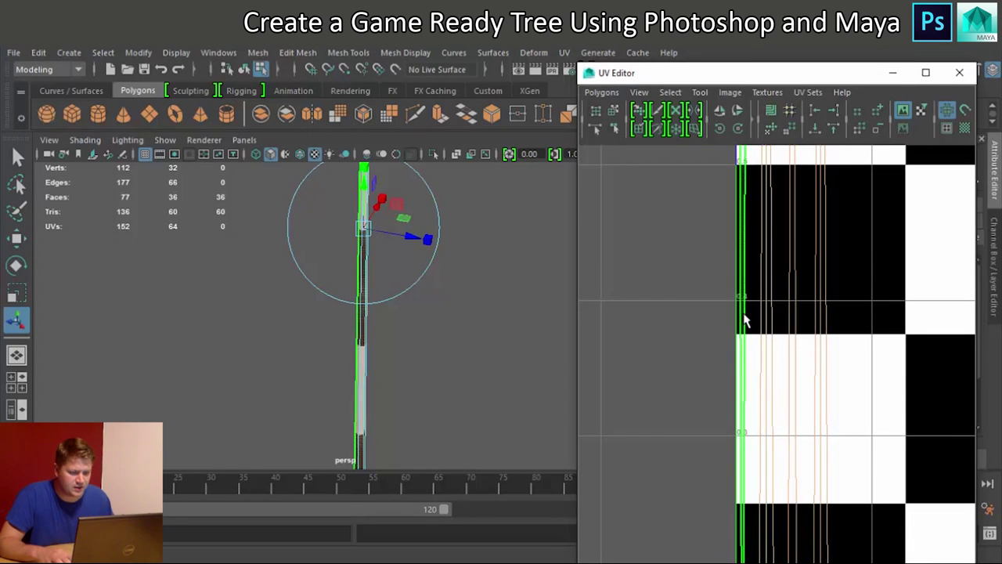
pyautogui.rightClick(745, 320)
pyautogui.click(745, 273)
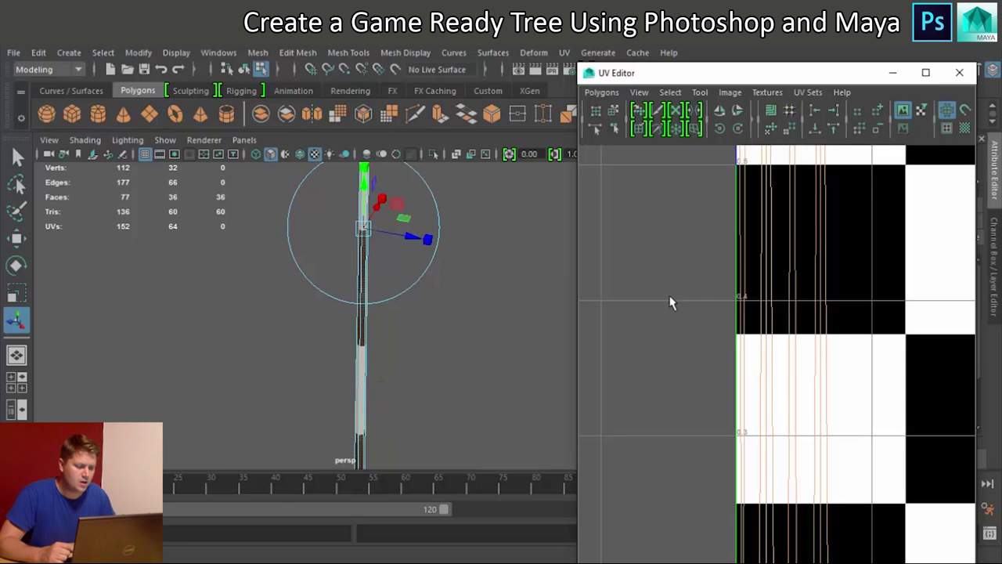
pyautogui.click(765, 321)
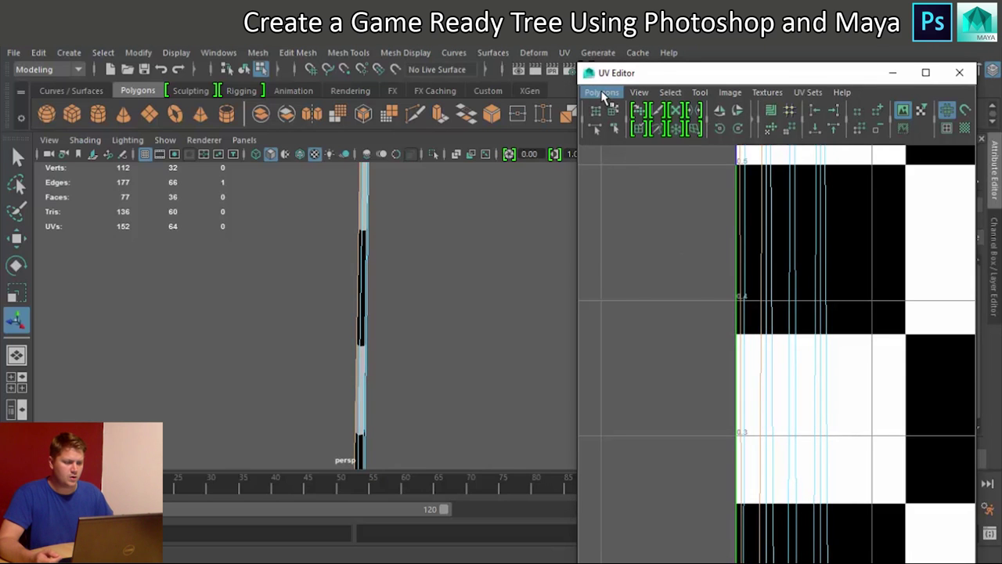
pyautogui.click(602, 91)
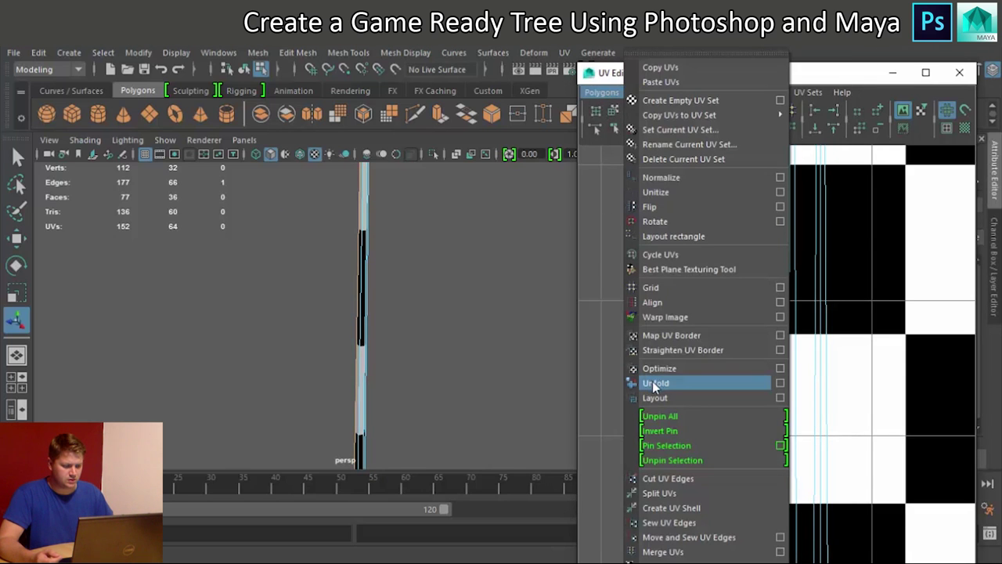
pyautogui.click(667, 537)
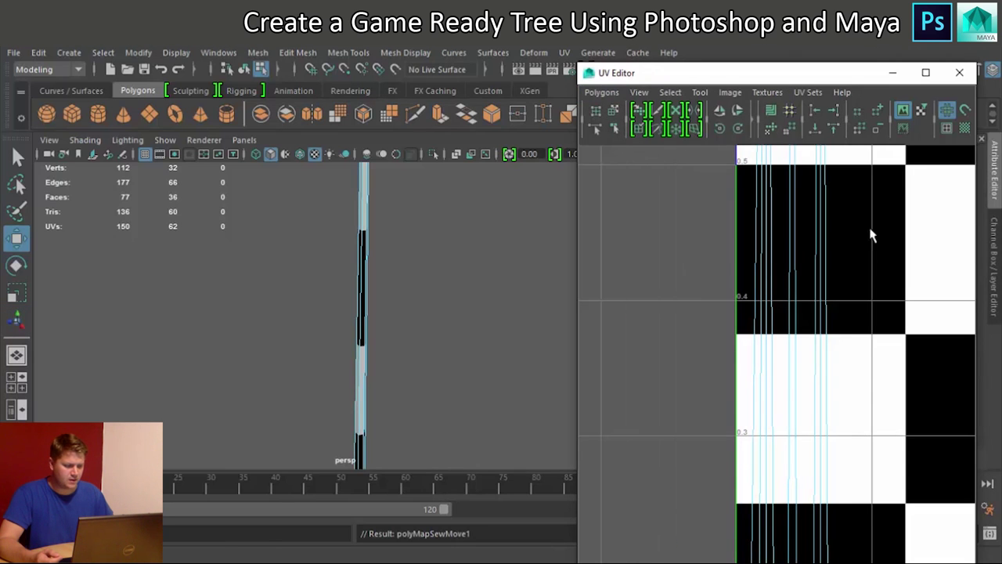
# Move and Sew two further long seam edges to join more trunk side shells into one strip
pyautogui.click(756, 288)
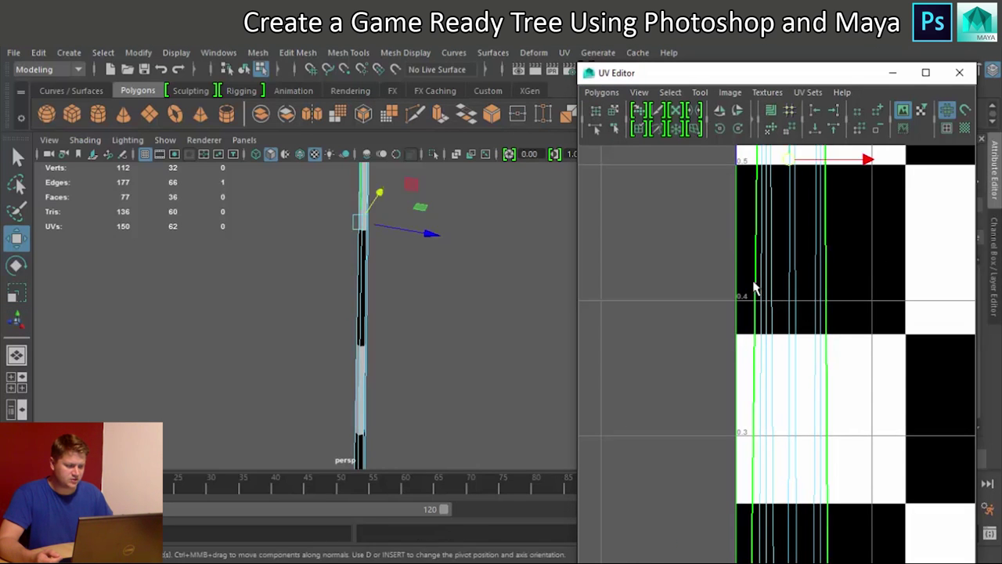
pyautogui.click(599, 92)
pyautogui.click(689, 537)
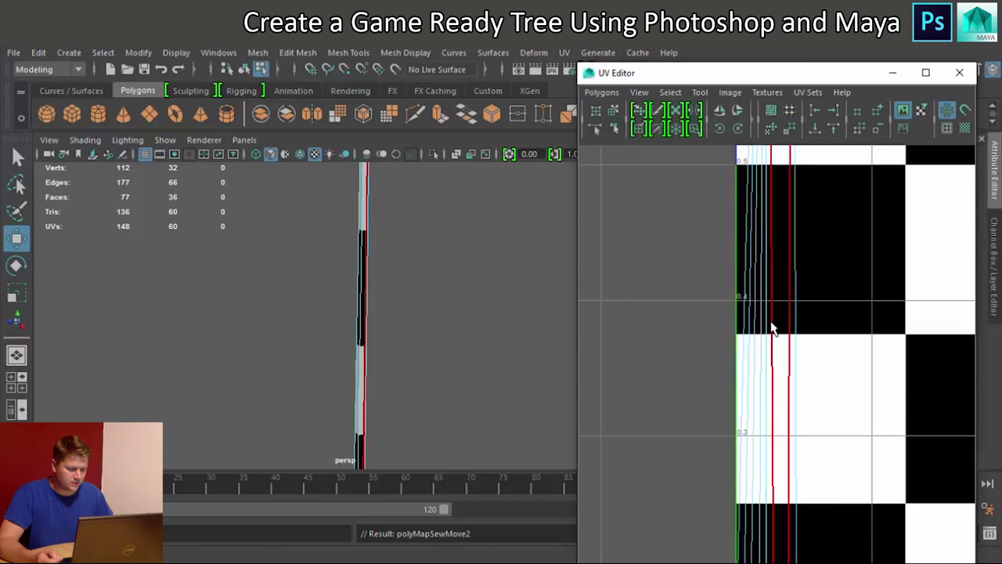
pyautogui.click(771, 317)
pyautogui.click(602, 92)
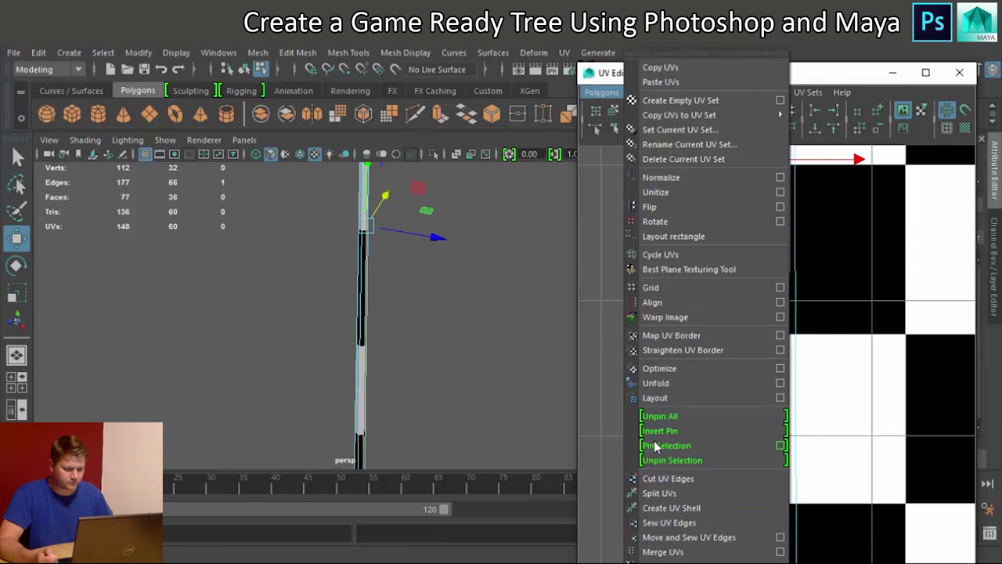
pyautogui.click(685, 538)
# Examine the sewn trunk strip, its flared base and the separate cap shell in the UV layout, and the checker pattern on the model
pyautogui.scroll(-6, 778, 347)
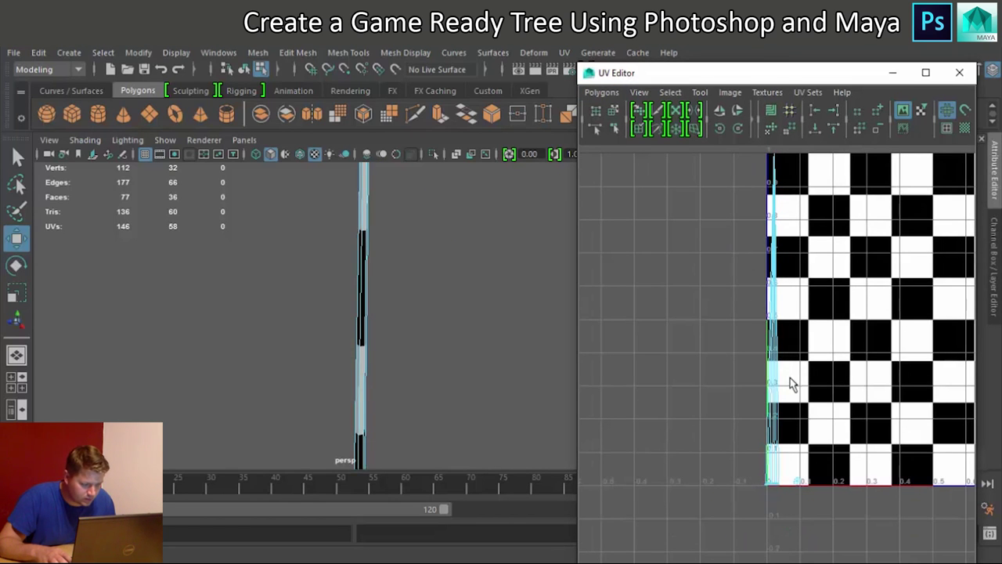
pyautogui.scroll(5, 787, 382)
pyautogui.click(769, 344)
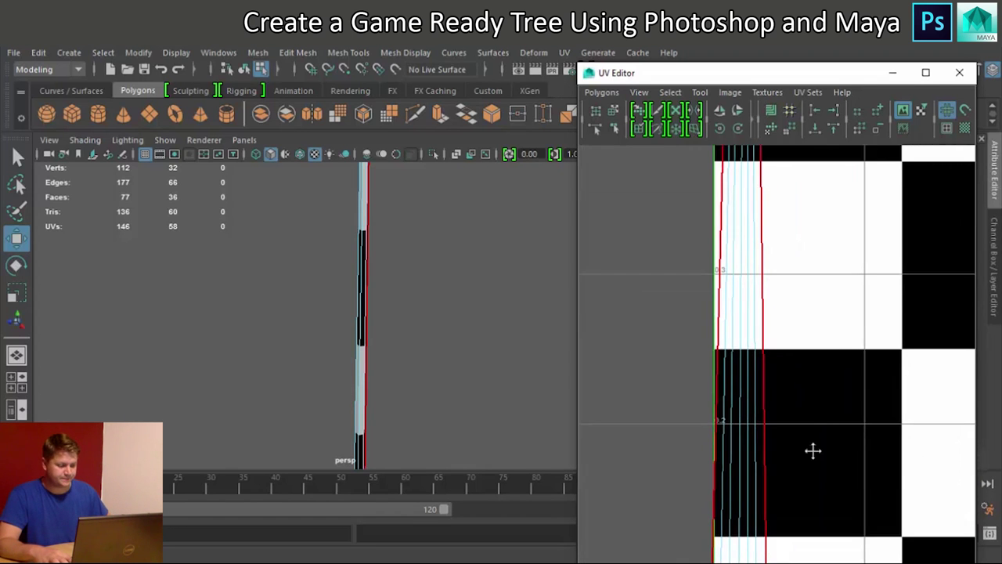
pyautogui.scroll(3, 813, 451)
pyautogui.click(796, 443)
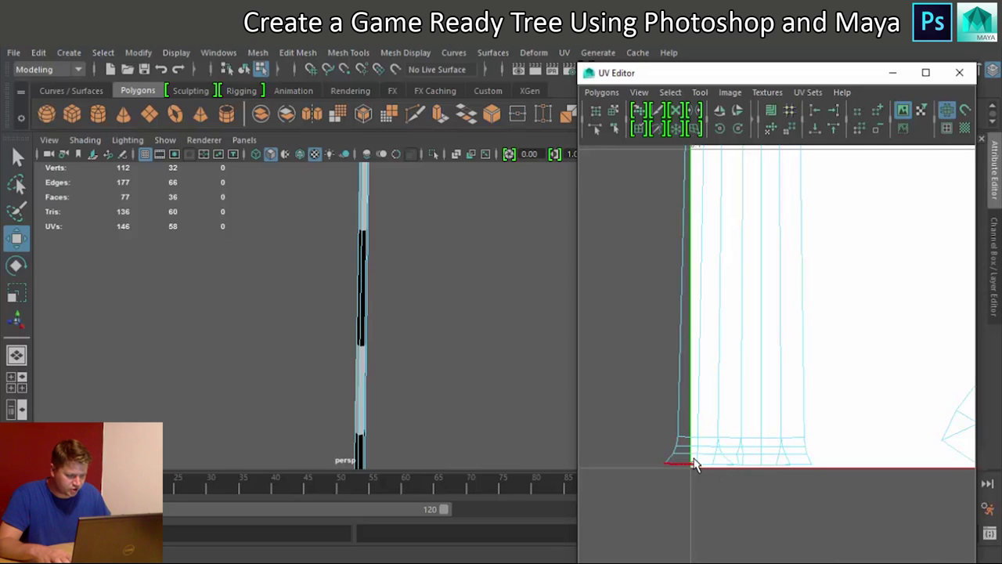
pyautogui.keyDown('alt'); pyautogui.moveTo(497, 331); pyautogui.dragTo(432, 382); pyautogui.keyUp('alt')
pyautogui.keyDown('alt'); pyautogui.moveTo(432, 382); pyautogui.dragTo(410, 445, button='right'); pyautogui.keyUp('alt')
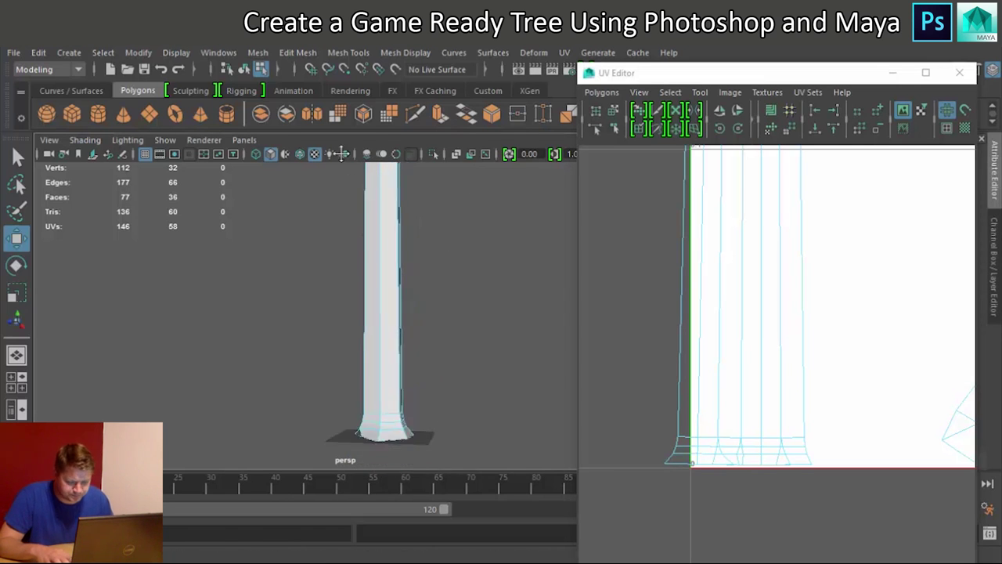
pyautogui.click(415, 450)
pyautogui.keyDown('alt'); pyautogui.moveTo(415, 450); pyautogui.dragTo(386, 427); pyautogui.keyUp('alt')
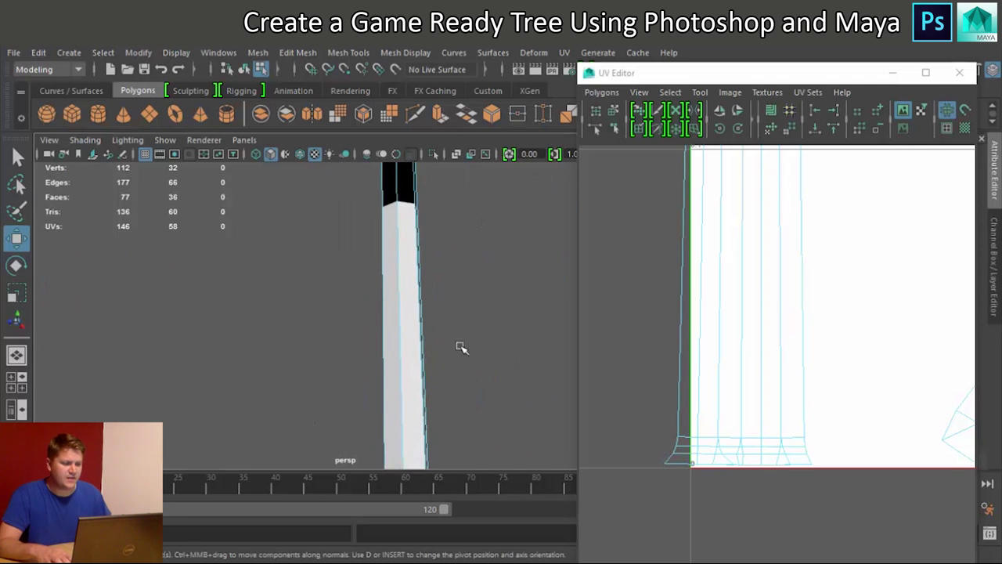
pyautogui.scroll(-3, 819, 409)
pyautogui.scroll(2, 870, 374)
pyautogui.keyDown('alt'); pyautogui.moveTo(870, 373); pyautogui.dragTo(774, 387, button='middle'); pyautogui.keyUp('alt')
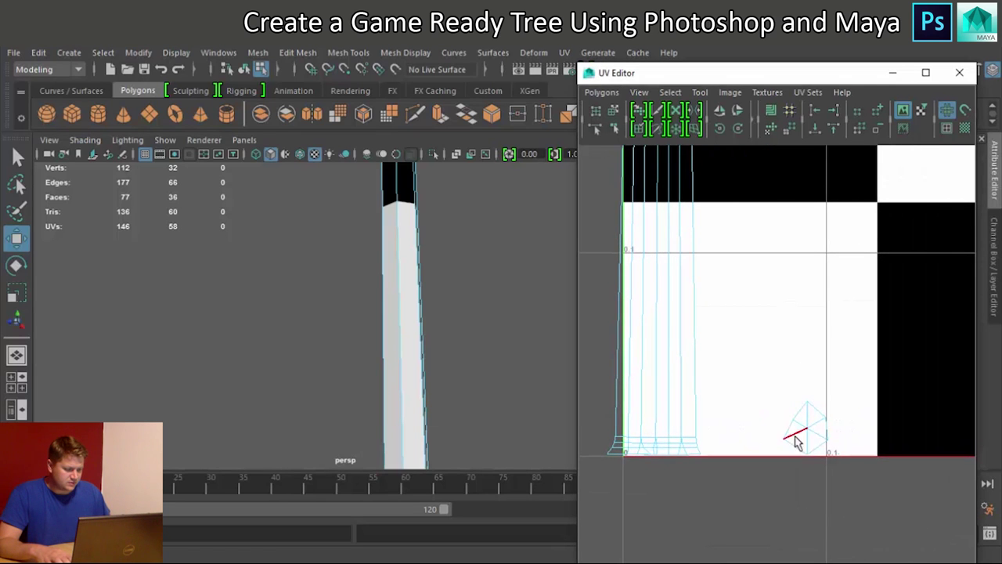
# Examine the sewn trunk strip in the UV layout from its flared base up to the narrow tip
pyautogui.keyDown('alt'); pyautogui.moveTo(811, 415); pyautogui.dragTo(803, 501, button='middle'); pyautogui.keyUp('alt')
pyautogui.keyDown('alt'); pyautogui.moveTo(781, 219); pyautogui.dragTo(798, 451, button='middle'); pyautogui.keyUp('alt')
pyautogui.keyDown('alt'); pyautogui.moveTo(797, 291); pyautogui.dragTo(785, 559, button='middle'); pyautogui.keyUp('alt')
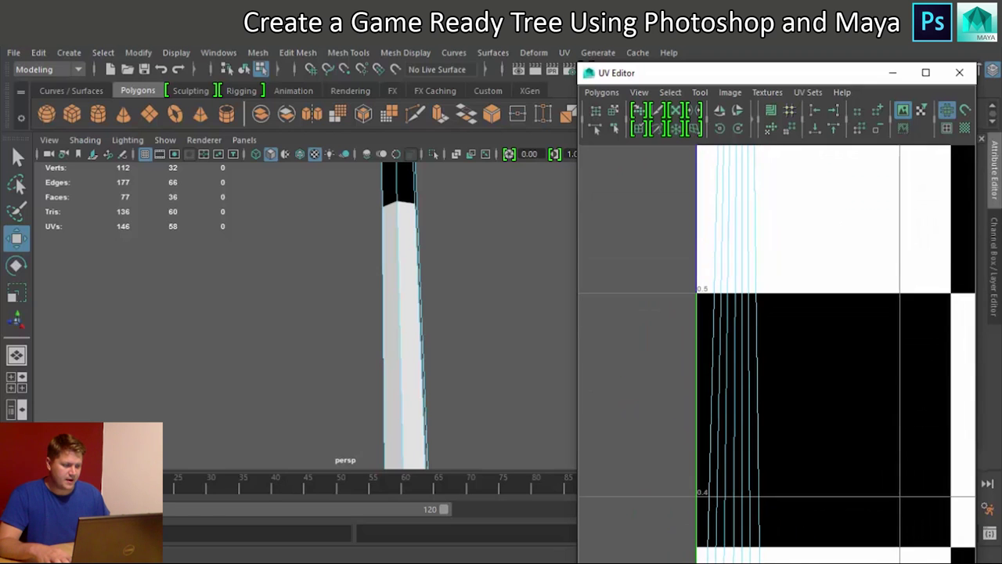
pyautogui.keyDown('alt'); pyautogui.moveTo(811, 290); pyautogui.dragTo(791, 561, button='middle'); pyautogui.keyUp('alt')
pyautogui.keyDown('alt'); pyautogui.moveTo(788, 177); pyautogui.dragTo(733, 500, button='middle'); pyautogui.keyUp('alt')
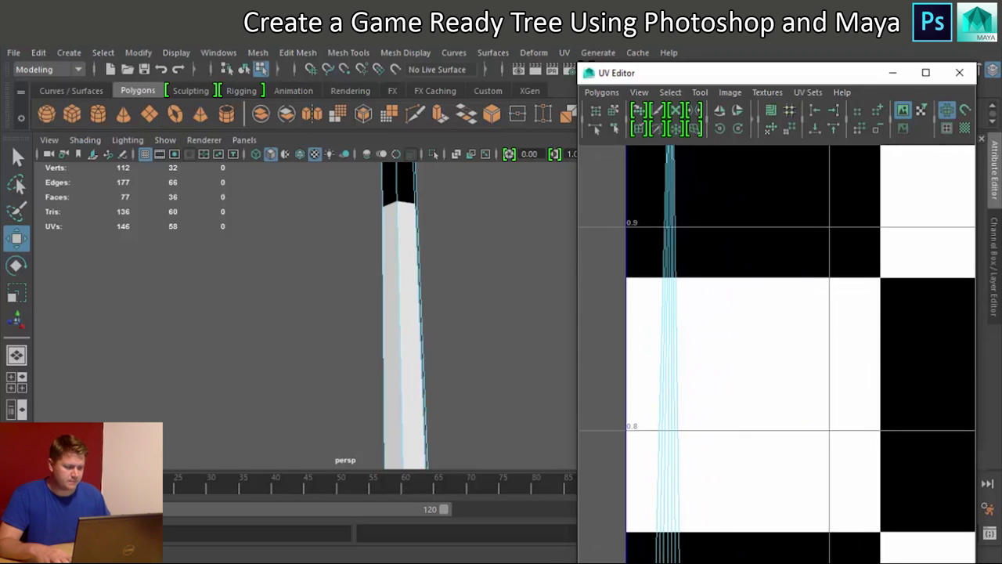
pyautogui.keyDown('alt'); pyautogui.moveTo(718, 172); pyautogui.dragTo(738, 450, button='middle'); pyautogui.keyUp('alt')
pyautogui.click(701, 308)
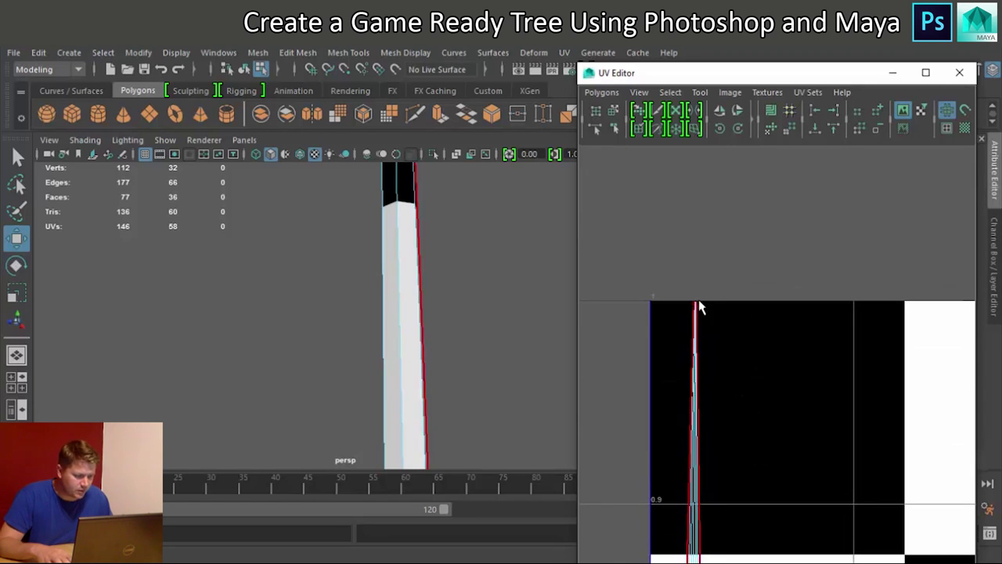
pyautogui.click(701, 311)
pyautogui.click(694, 310)
pyautogui.click(699, 313)
pyautogui.scroll(3, 806, 352)
pyautogui.scroll(3, 696, 179)
pyautogui.keyDown('alt'); pyautogui.moveTo(772, 341); pyautogui.dragTo(852, 191, button='middle'); pyautogui.keyUp('alt')
pyautogui.keyDown('alt'); pyautogui.moveTo(679, 374); pyautogui.dragTo(727, 333, button='middle'); pyautogui.keyUp('alt')
# Activate the Optimize UV Tool, enlarge its brush, and brush over the trunk strip to even out its UV spacing
pyautogui.rightClick(695, 338)
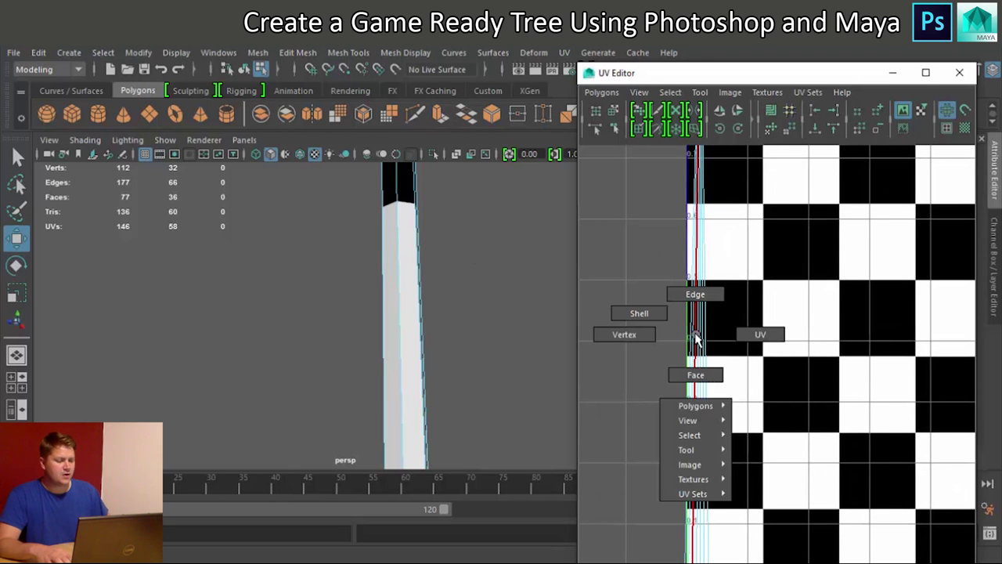
pyautogui.click(655, 313)
pyautogui.scroll(-5, 713, 325)
pyautogui.scroll(5, 713, 325)
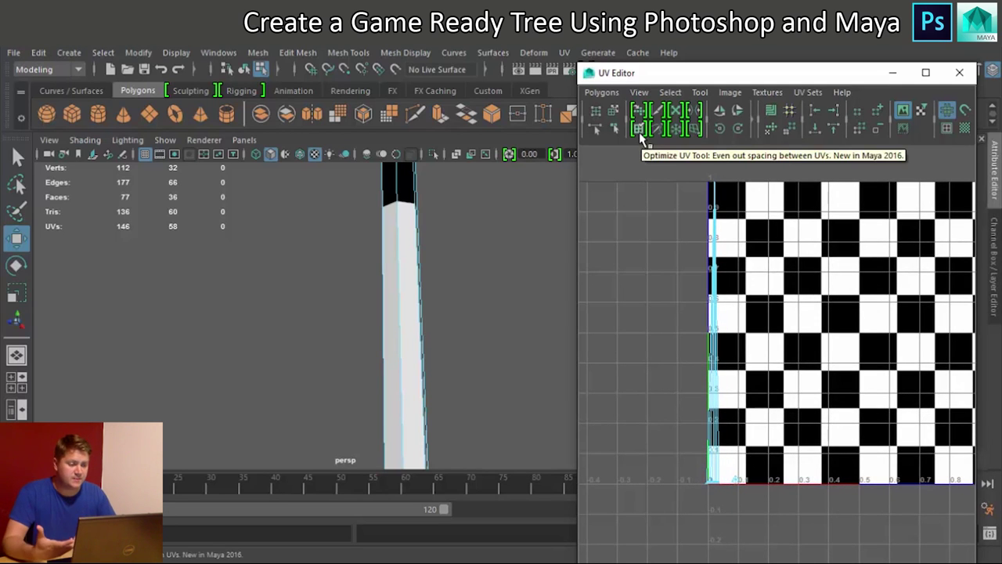
pyautogui.click(639, 133)
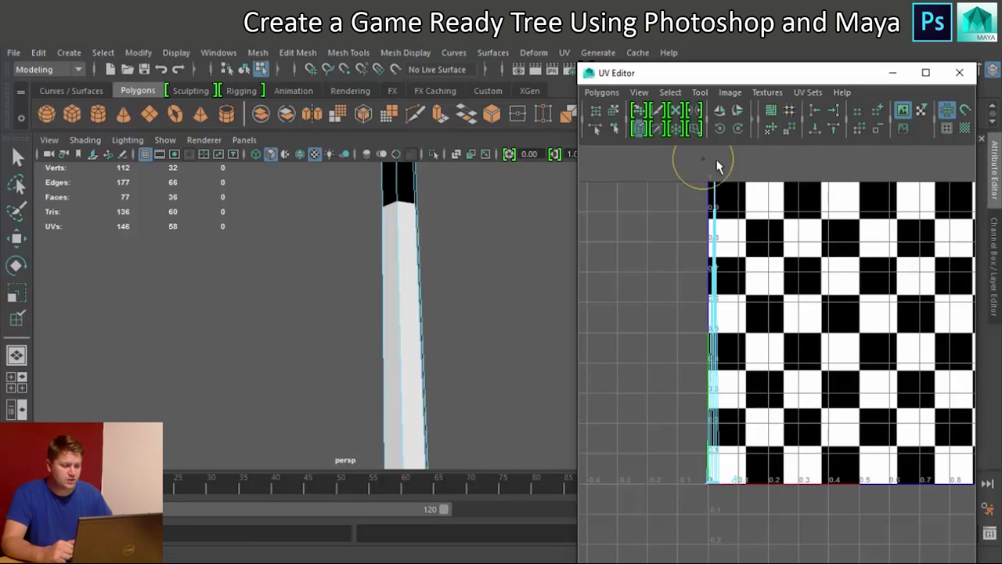
pyautogui.moveTo(709, 260)
pyautogui.mouseDown()
pyautogui.moveTo(723, 271)
pyautogui.moveTo(801, 270)
pyautogui.moveTo(826, 297)
pyautogui.mouseUp()
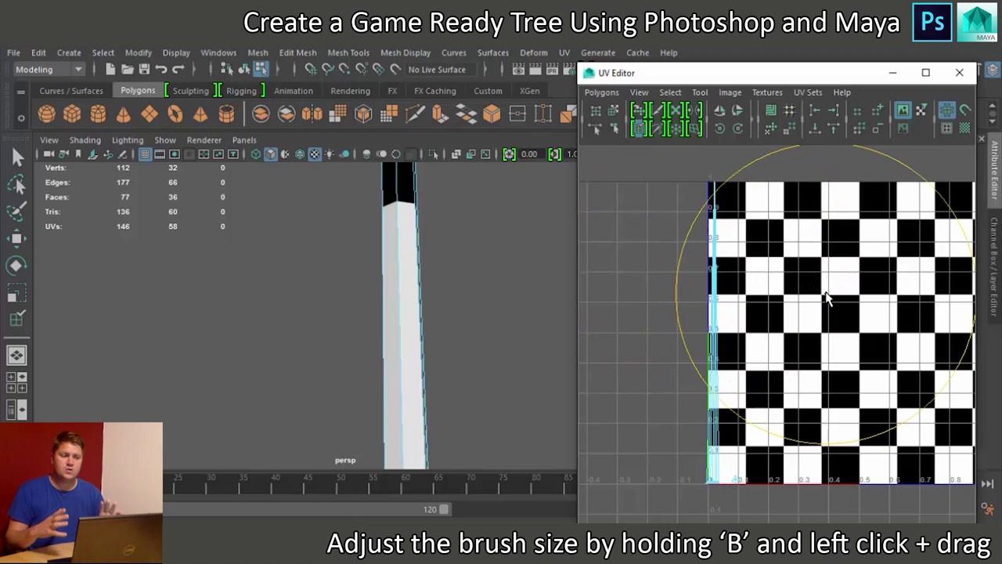
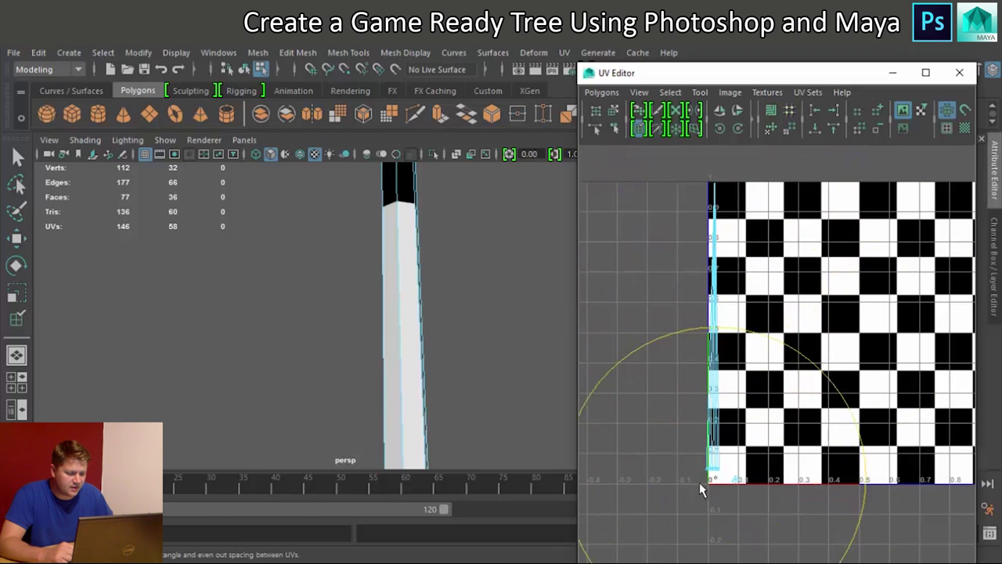
pyautogui.moveTo(700, 480); pyautogui.dragTo(706, 476)
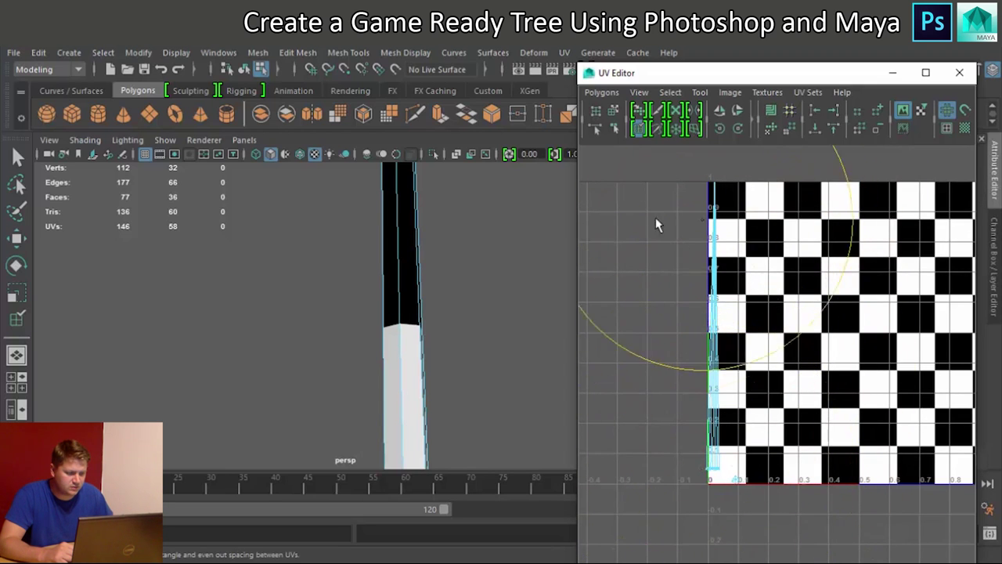
# Select the whole trunk side shell and scale its UVs up uniformly until the checker squares on the trunk are small and roughly square
pyautogui.scroll(-3, 728, 338)
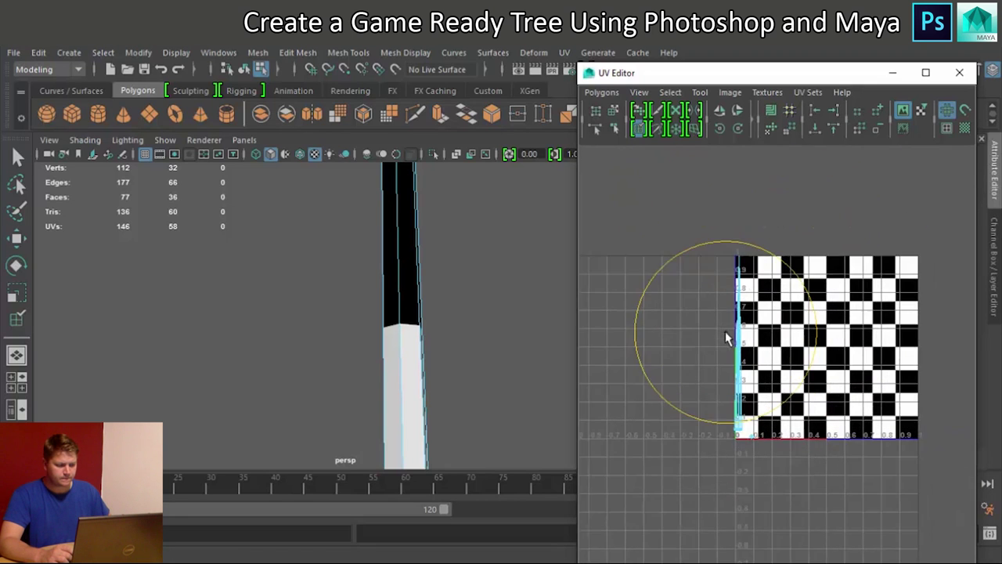
pyautogui.scroll(2, 724, 331)
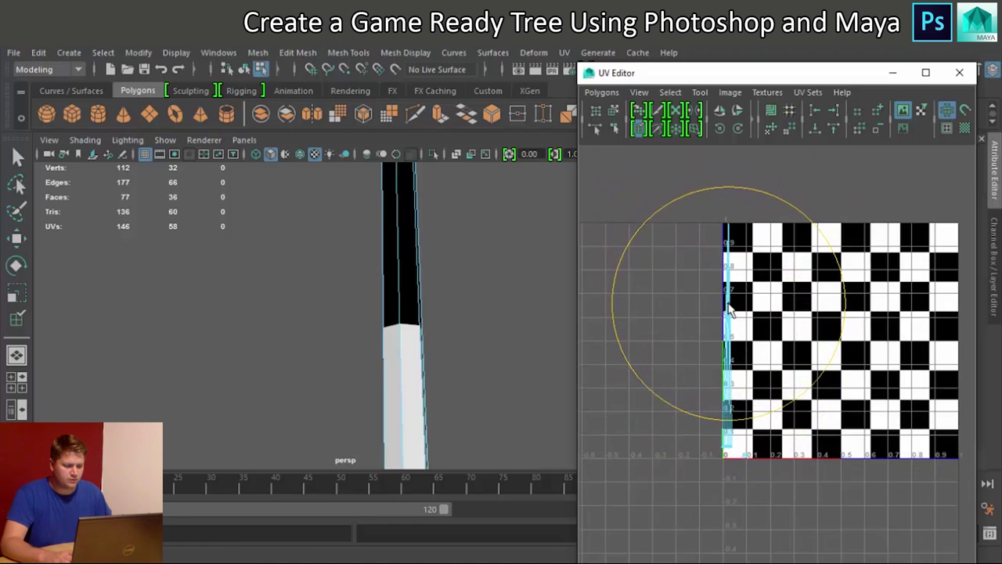
pyautogui.press('w')
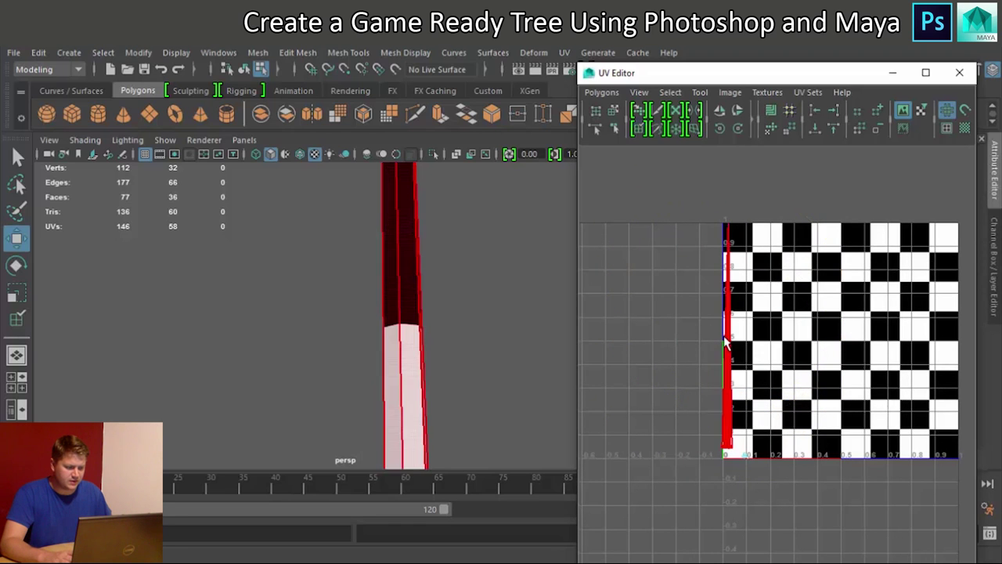
pyautogui.rightClick(725, 338)
pyautogui.moveTo(702, 295); pyautogui.dragTo(702, 324, button='right')
pyautogui.press('r')
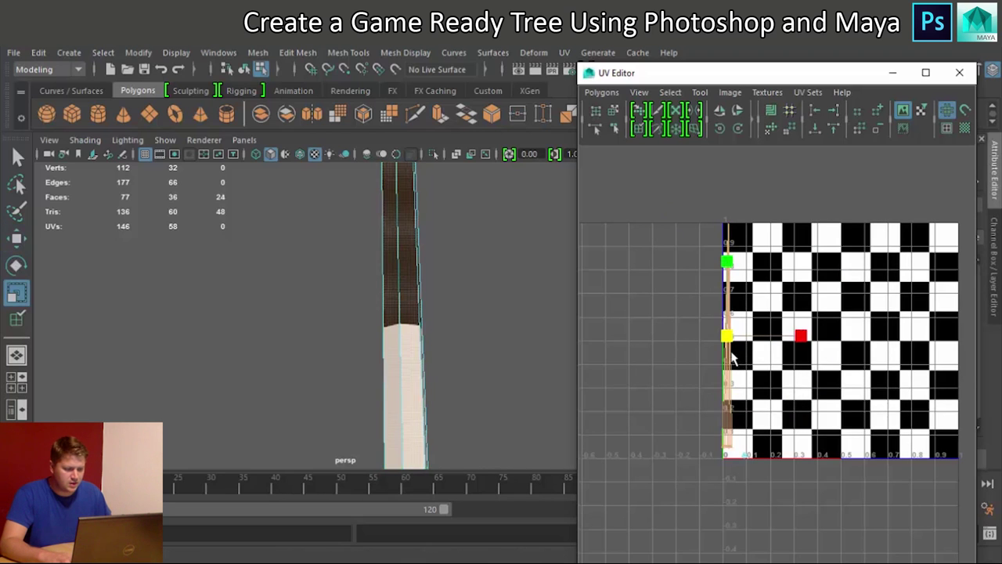
pyautogui.scroll(-5, 421, 333)
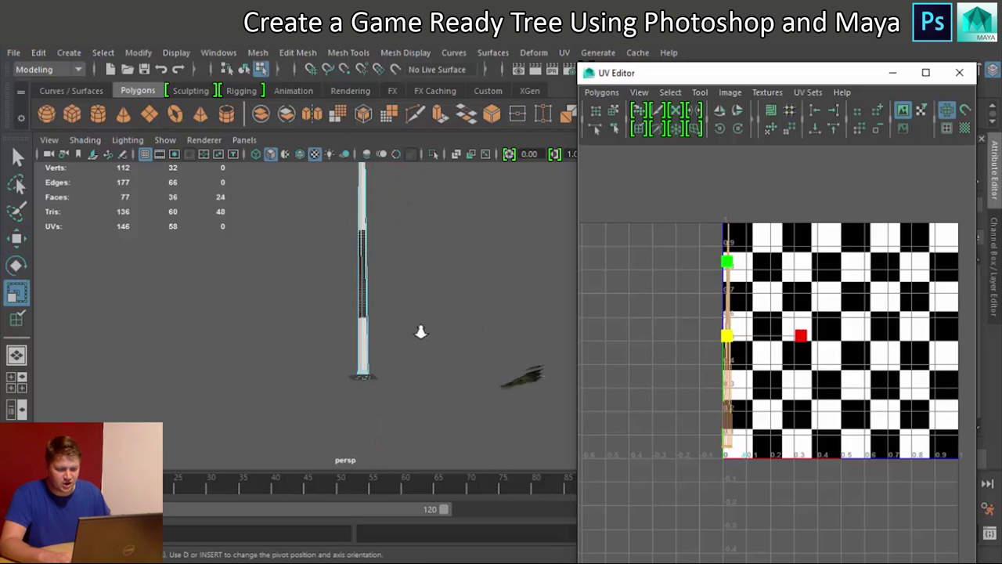
pyautogui.moveTo(727, 336)
pyautogui.mouseDown()
pyautogui.moveTo(905, 270)
pyautogui.moveTo(828, 298)
pyautogui.mouseUp()
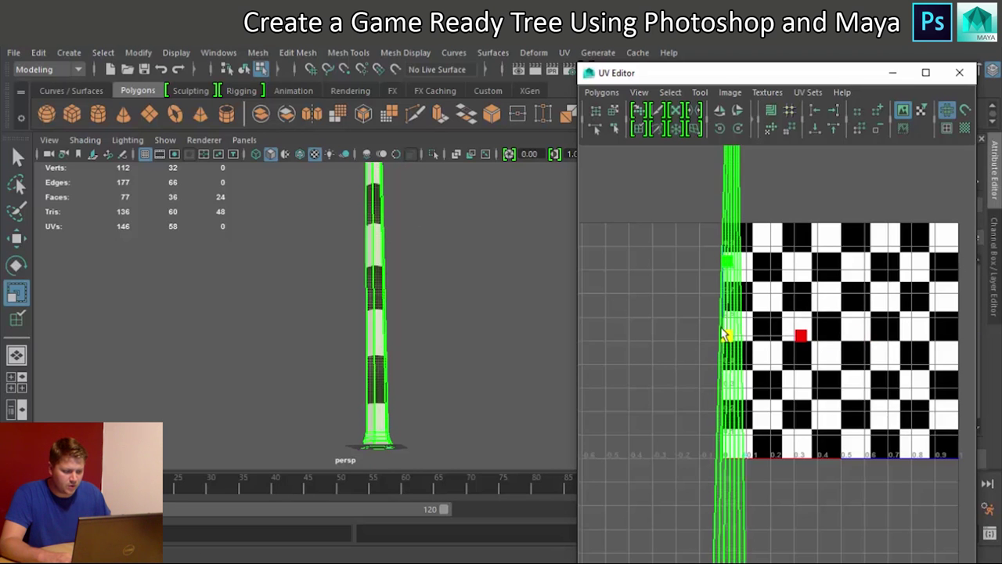
pyautogui.moveTo(726, 335); pyautogui.dragTo(854, 305)
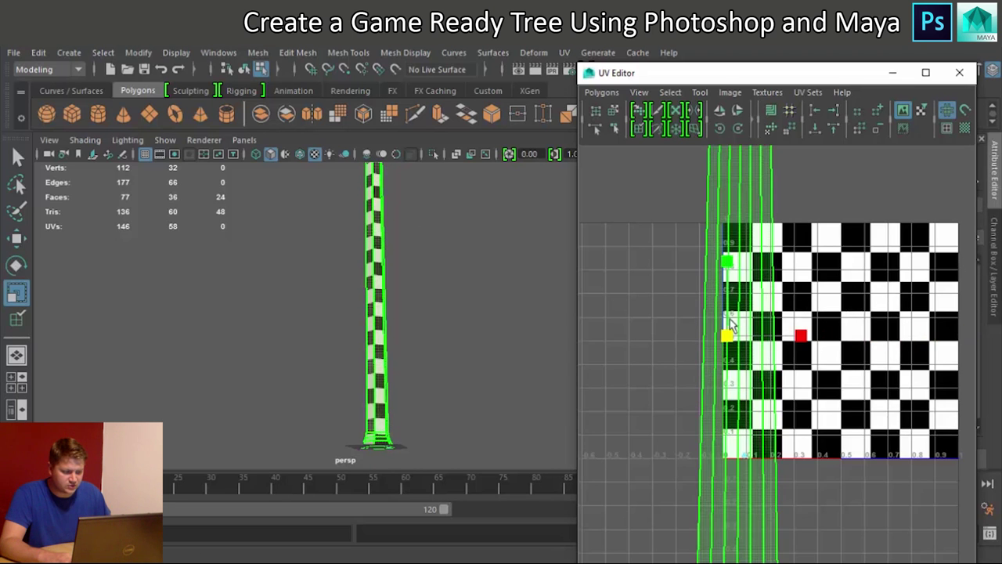
pyautogui.moveTo(739, 337); pyautogui.dragTo(899, 287)
pyautogui.click(510, 316)
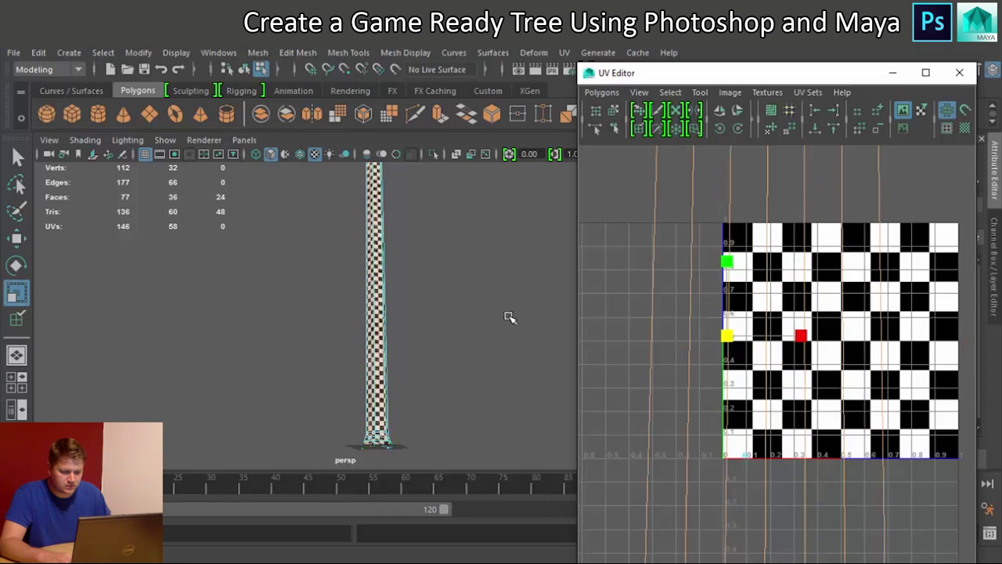
# Return to object selection in the viewport, then select and frame the trunk
pyautogui.keyDown('alt'); pyautogui.moveTo(485, 313); pyautogui.dragTo(407, 334); pyautogui.keyUp('alt')
pyautogui.scroll(-3, 584, 340)
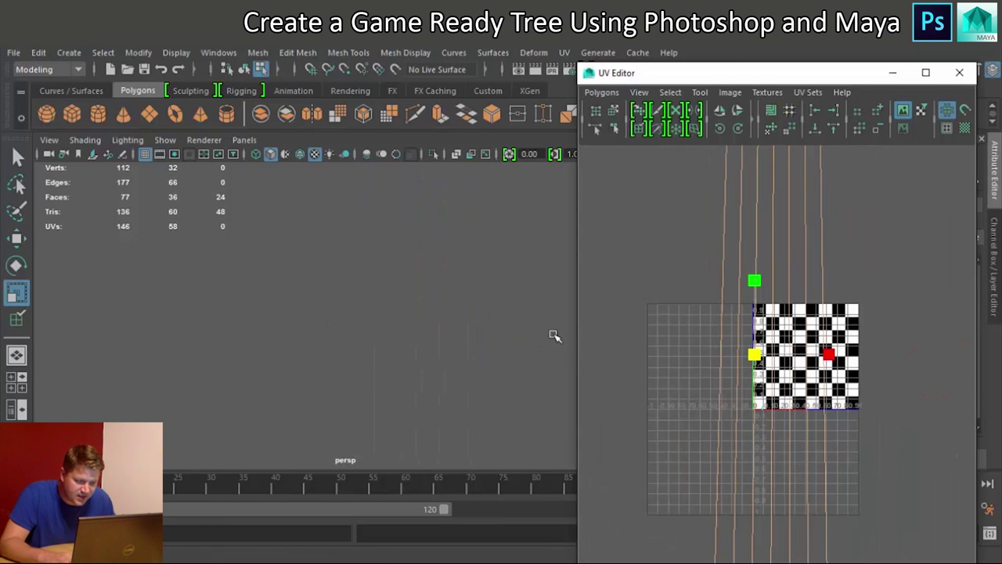
pyautogui.press('f')
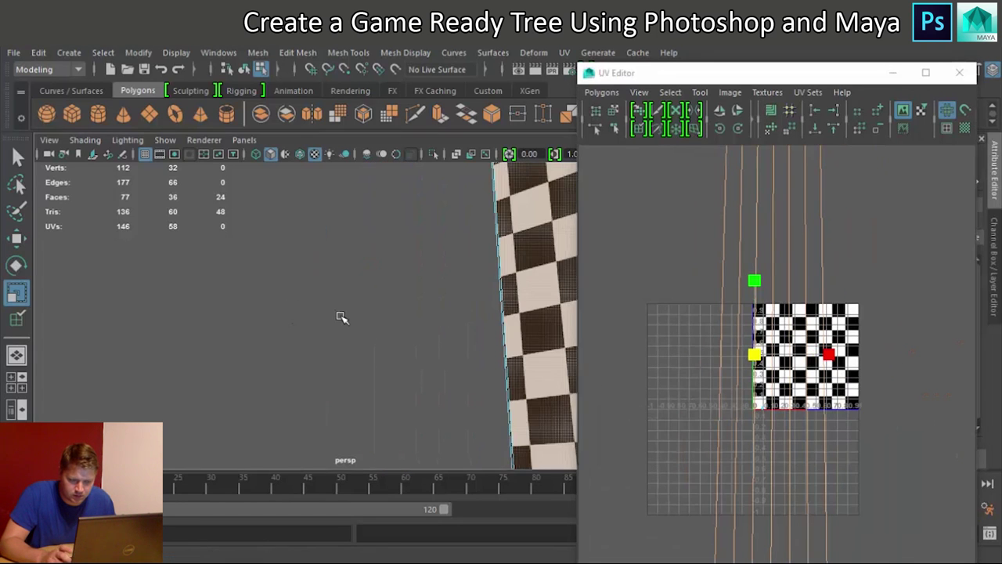
pyautogui.click(168, 259)
pyautogui.moveTo(161, 169); pyautogui.dragTo(221, 153, button='right')
pyautogui.click(164, 331)
pyautogui.press('f')
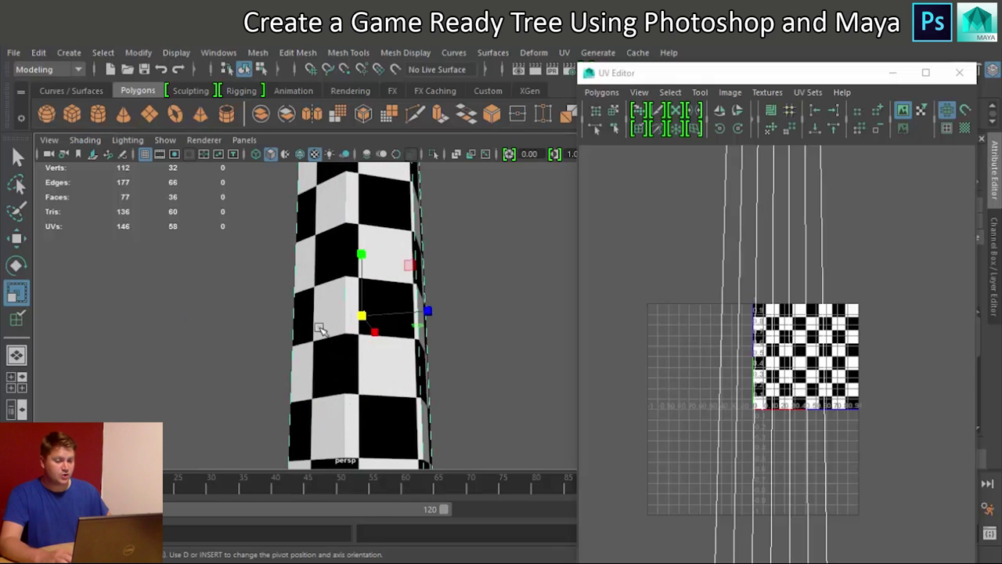
# Examine the checker pattern on the trunk from several sides, down to the flared root base
pyautogui.keyDown('alt'); pyautogui.moveTo(286, 331); pyautogui.dragTo(633, 340); pyautogui.keyUp('alt')
pyautogui.keyDown('alt'); pyautogui.moveTo(329, 438); pyautogui.dragTo(438, 153); pyautogui.keyUp('alt')
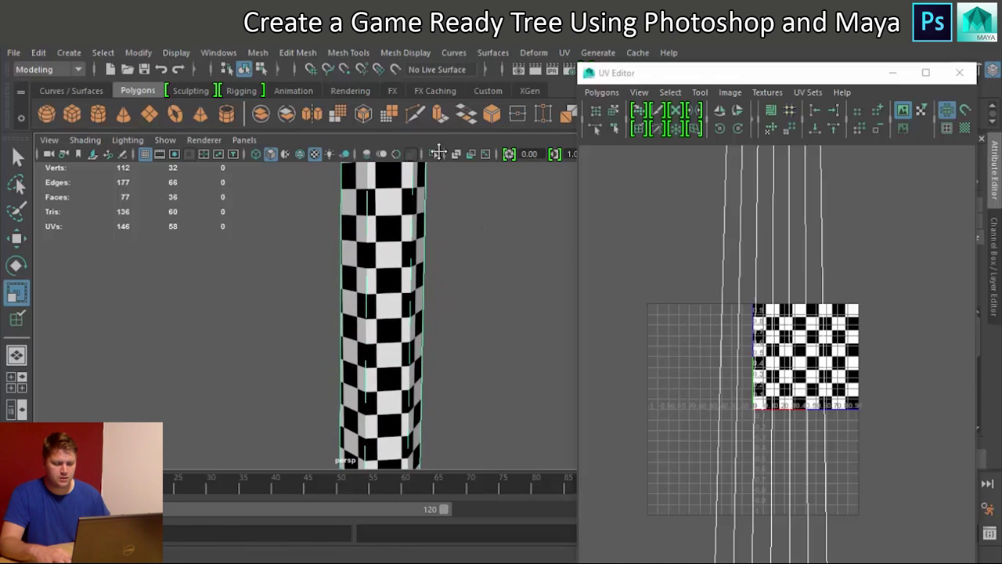
pyautogui.keyDown('alt'); pyautogui.moveTo(404, 305); pyautogui.dragTo(440, 278); pyautogui.keyUp('alt')
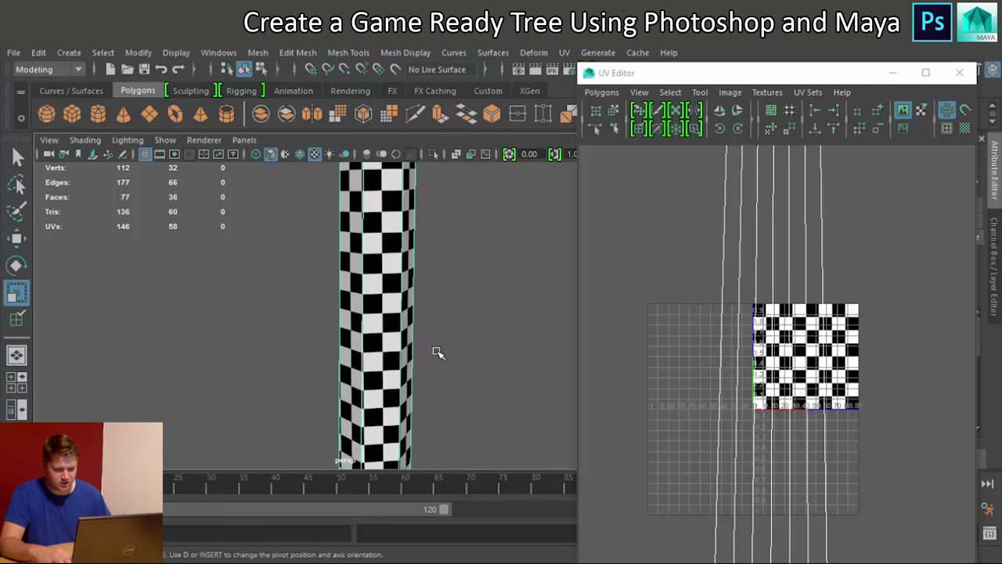
pyautogui.keyDown('alt'); pyautogui.moveTo(479, 406); pyautogui.dragTo(443, 307); pyautogui.keyUp('alt')
pyautogui.keyDown('alt'); pyautogui.moveTo(425, 453); pyautogui.dragTo(371, 329); pyautogui.keyUp('alt')
pyautogui.scroll(3, 405, 279)
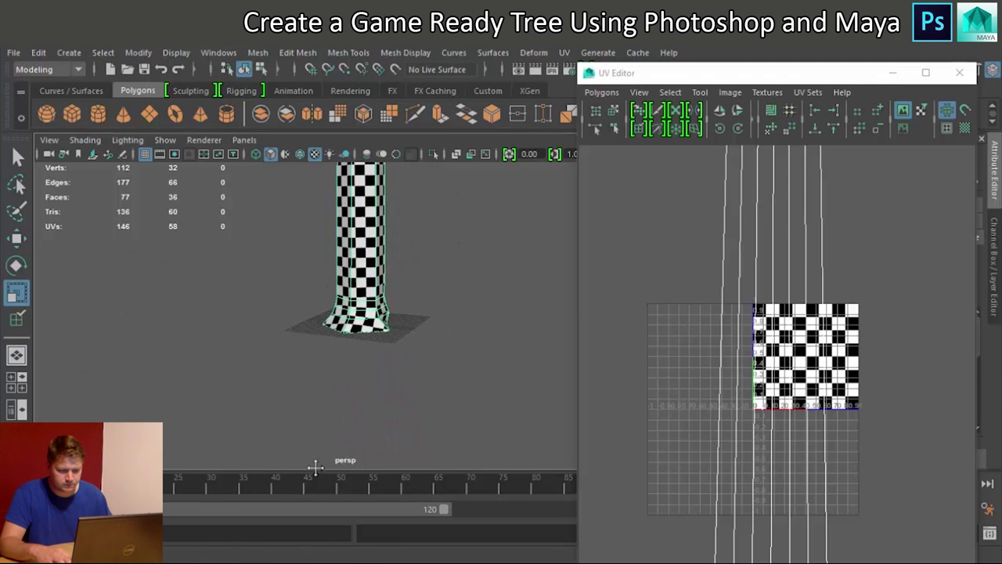
pyautogui.scroll(2, 378, 350)
pyautogui.scroll(5, 423, 338)
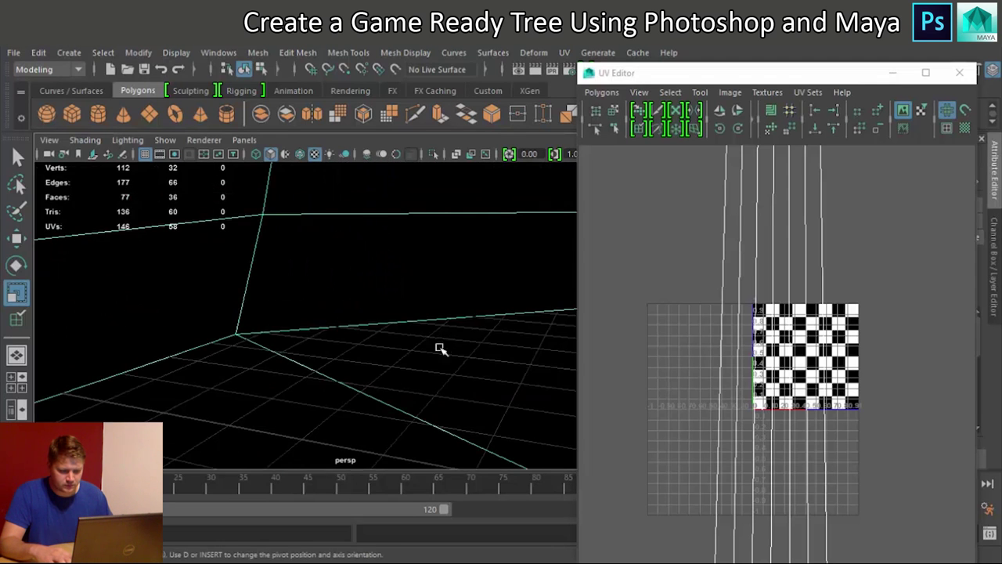
pyautogui.scroll(-4, 443, 360)
pyautogui.keyDown('alt'); pyautogui.moveTo(449, 381); pyautogui.dragTo(345, 229); pyautogui.keyUp('alt')
pyautogui.keyDown('alt'); pyautogui.moveTo(368, 402); pyautogui.dragTo(300, 369); pyautogui.keyUp('alt')
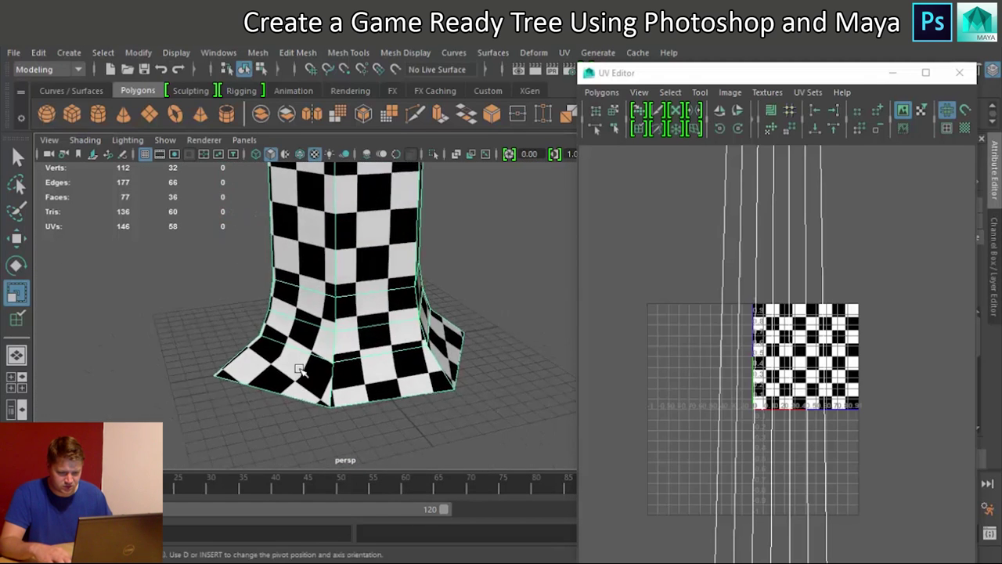
pyautogui.keyDown('alt'); pyautogui.moveTo(452, 368); pyautogui.dragTo(365, 400); pyautogui.keyUp('alt')
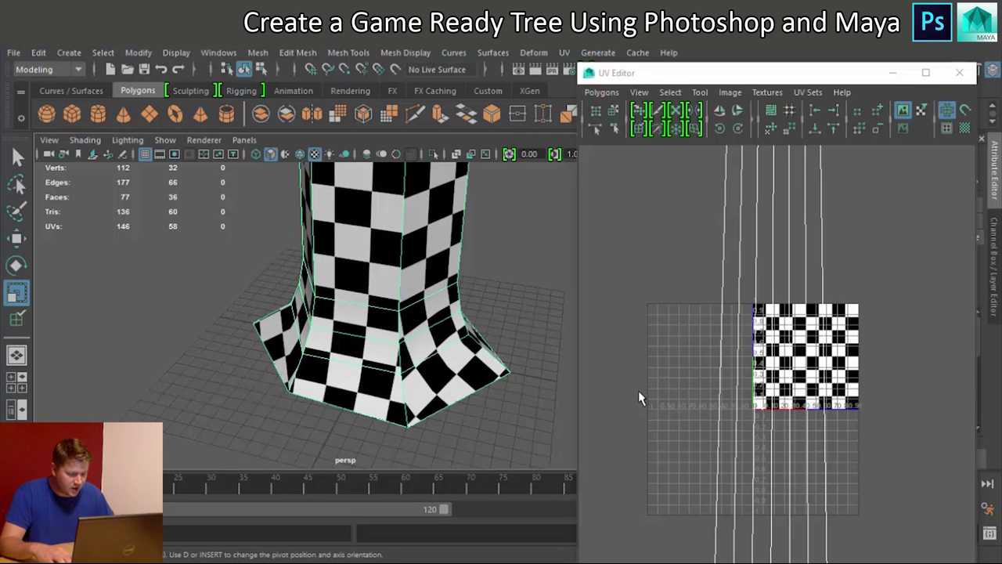
# In the UV Editor, select the split edges at the first overlapping gap in the root flare and Move and Sew them together
pyautogui.scroll(5, 772, 459)
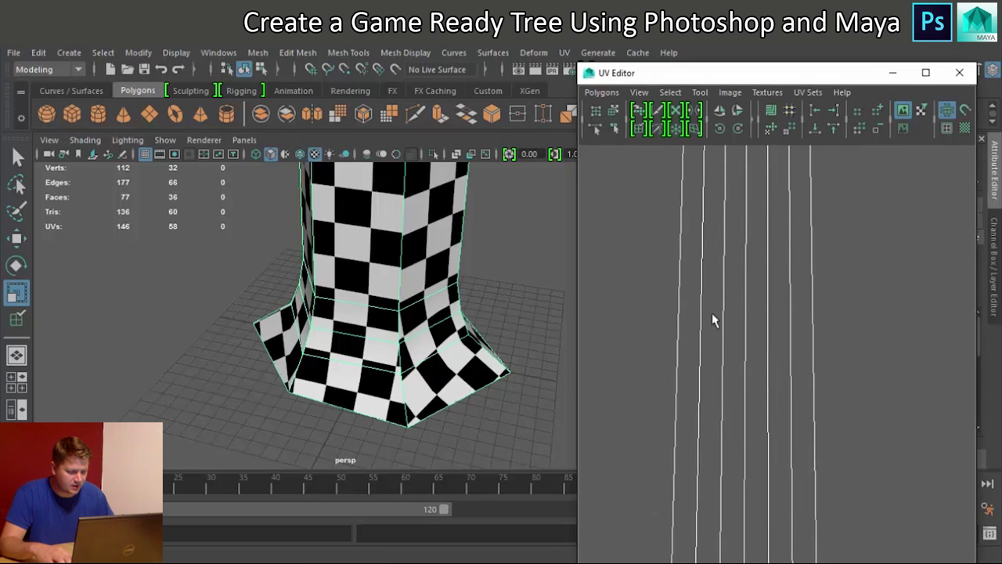
pyautogui.scroll(-6, 760, 475)
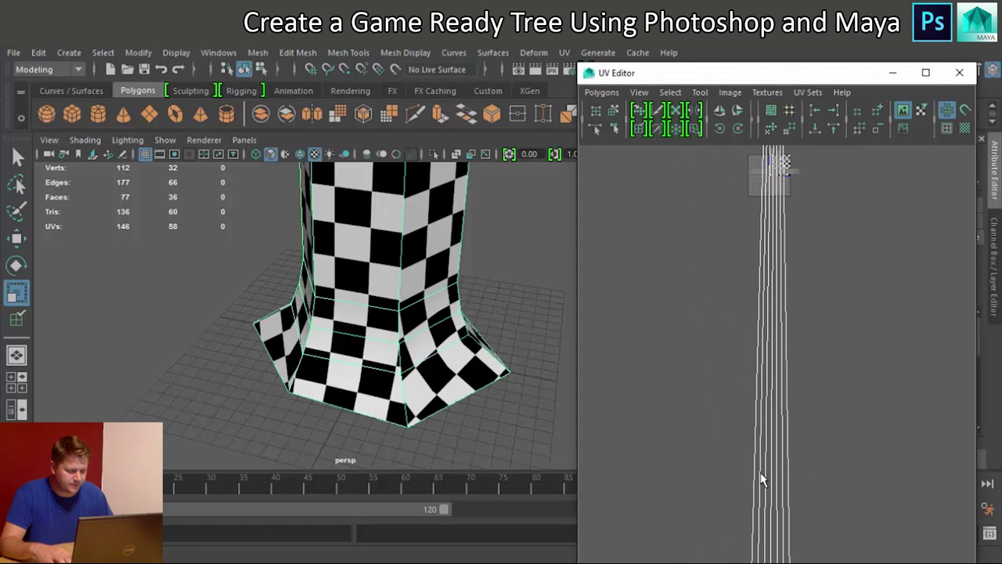
pyautogui.scroll(-5, 775, 290)
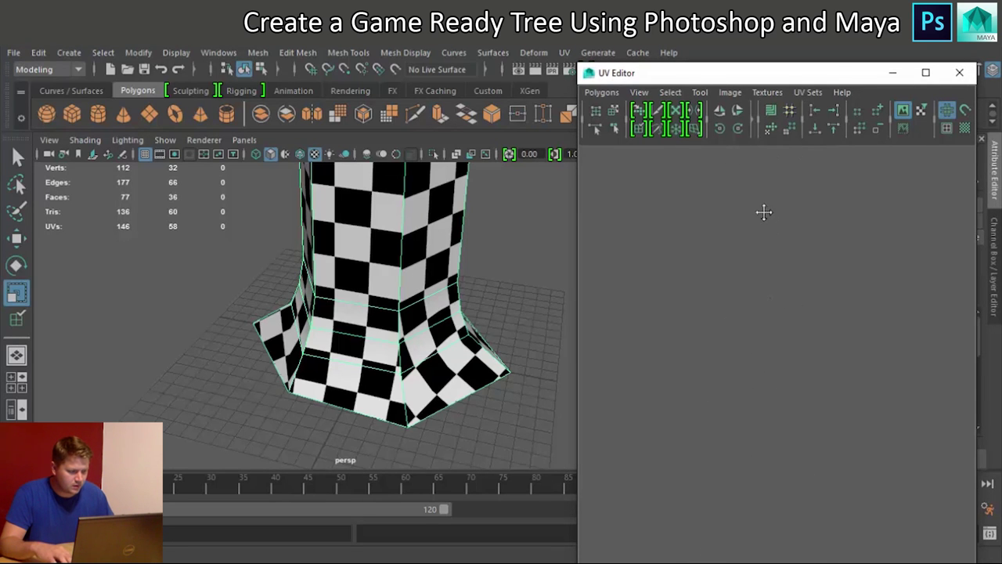
pyautogui.scroll(5, 763, 212)
pyautogui.scroll(2, 743, 314)
pyautogui.scroll(-2, 711, 240)
pyautogui.keyDown('alt'); pyautogui.moveTo(722, 235); pyautogui.dragTo(760, 428, button='middle'); pyautogui.keyUp('alt')
pyautogui.moveTo(718, 354); pyautogui.dragTo(707, 315, button='right')
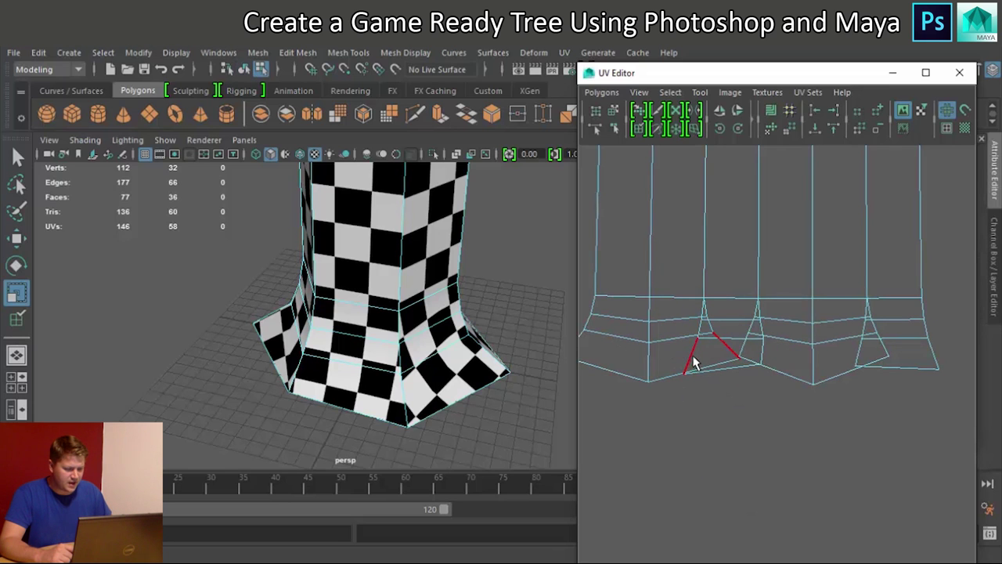
pyautogui.click(703, 315)
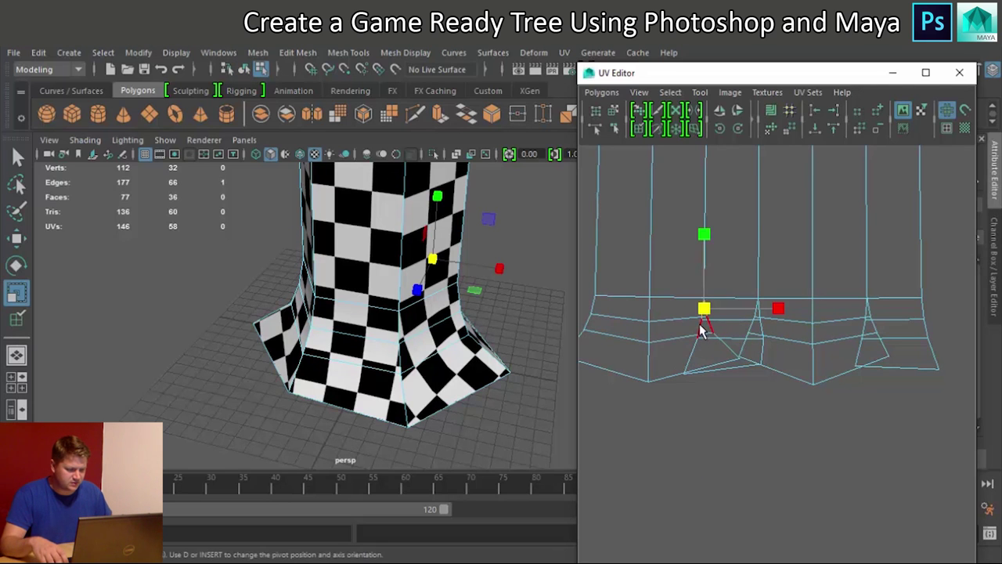
pyautogui.keyDown('shift'); pyautogui.click(691, 357); pyautogui.keyUp('shift')
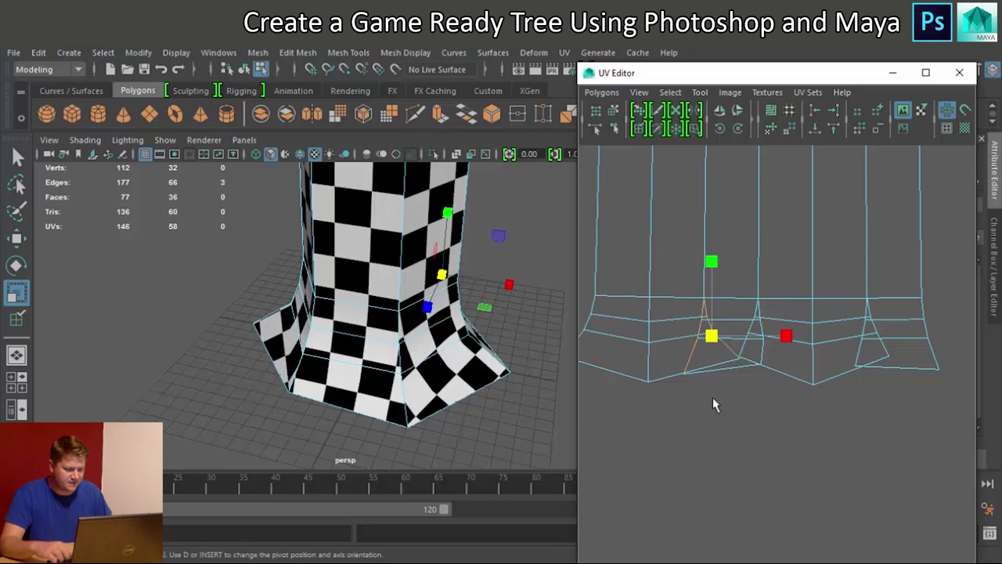
pyautogui.keyDown('shift'); pyautogui.click(650, 197); pyautogui.keyUp('shift')
pyautogui.click(601, 91)
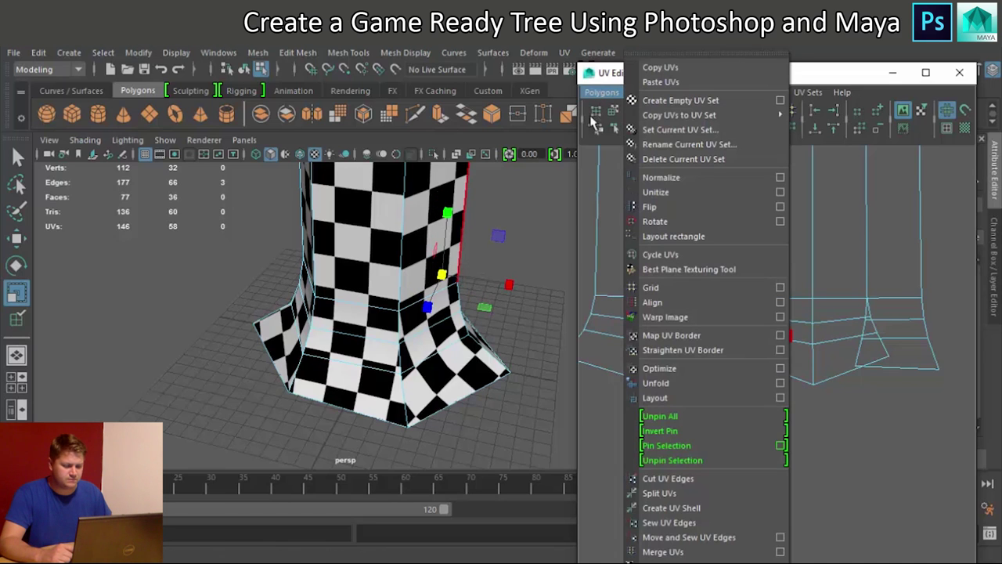
pyautogui.click(670, 537)
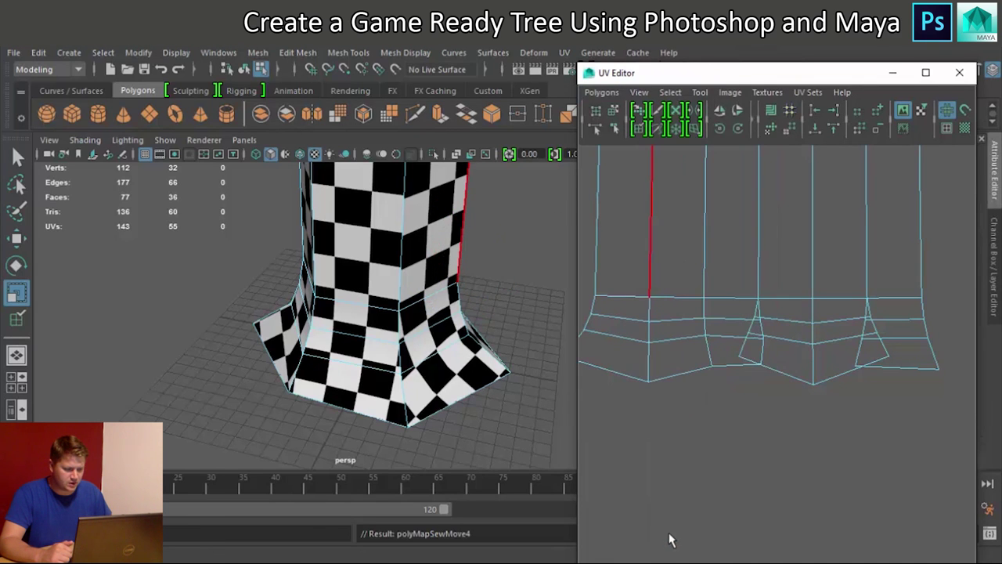
# Select the split edges at the middle overlapping gap in the root flare and Move and Sew them together
pyautogui.click(746, 351)
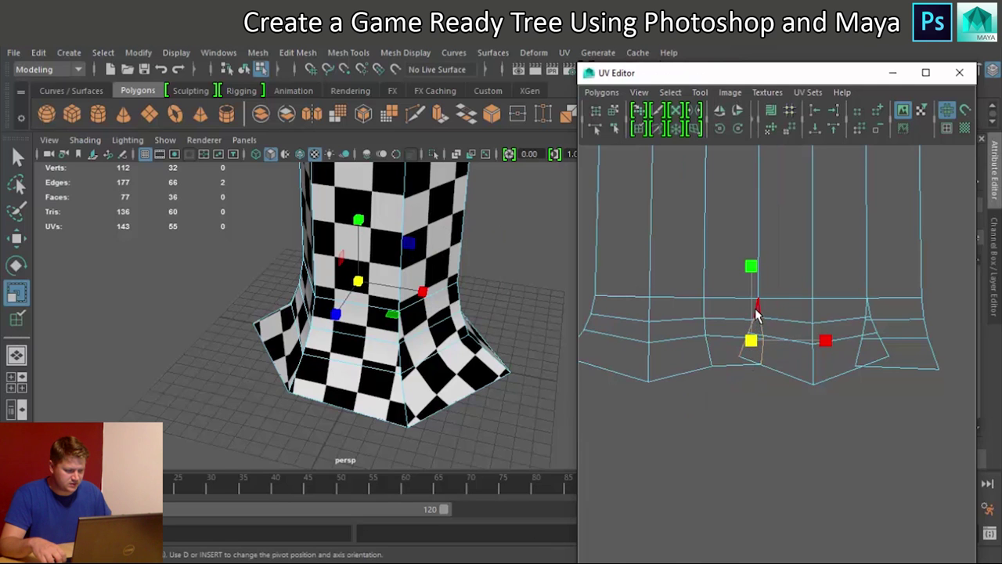
pyautogui.keyDown('shift'); pyautogui.click(596, 157); pyautogui.keyUp('shift')
pyautogui.click(601, 91)
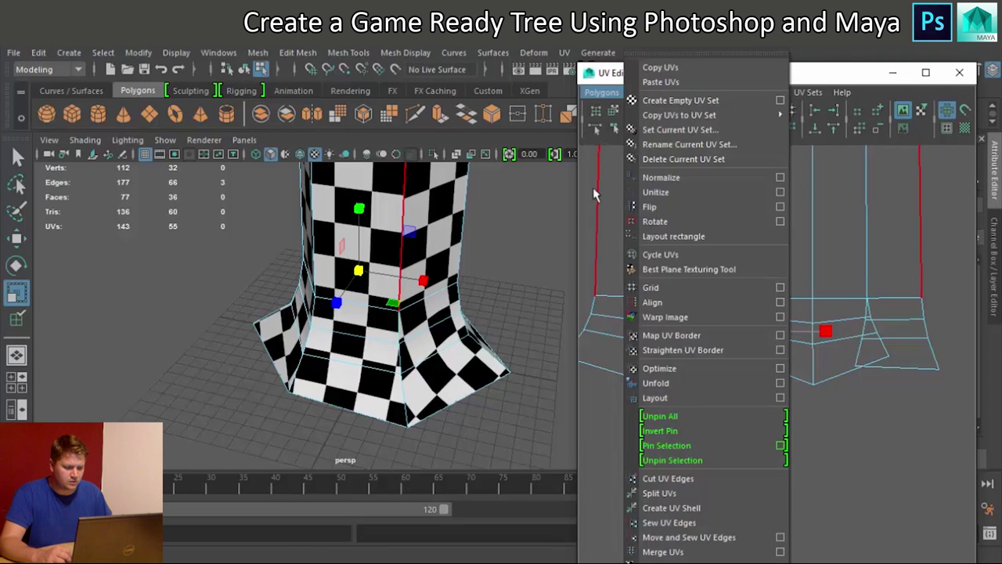
pyautogui.click(693, 537)
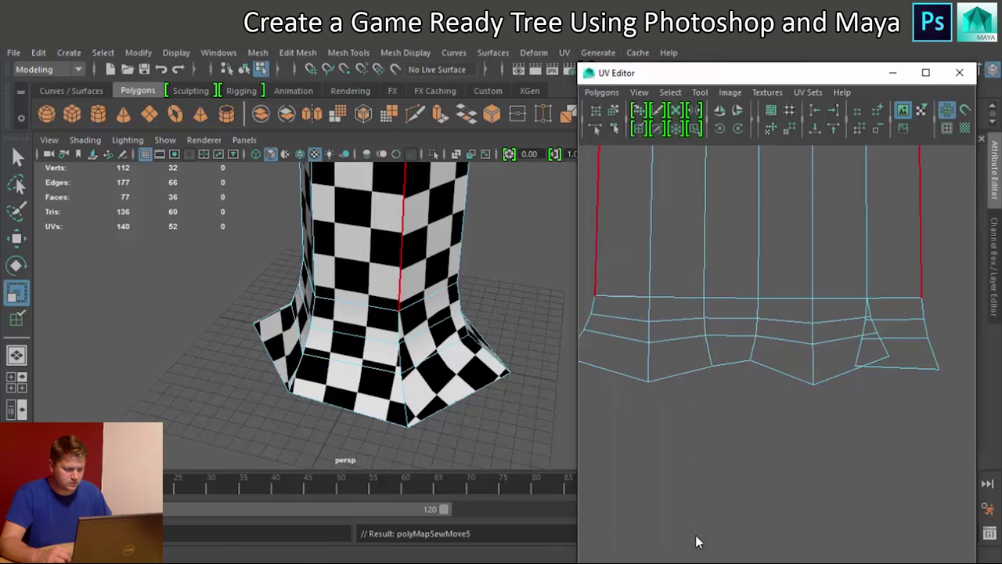
# Select all the split edges at the last overlapping gap in the root flare and Move and Sew them together
pyautogui.click(879, 336)
pyautogui.press('capslock')
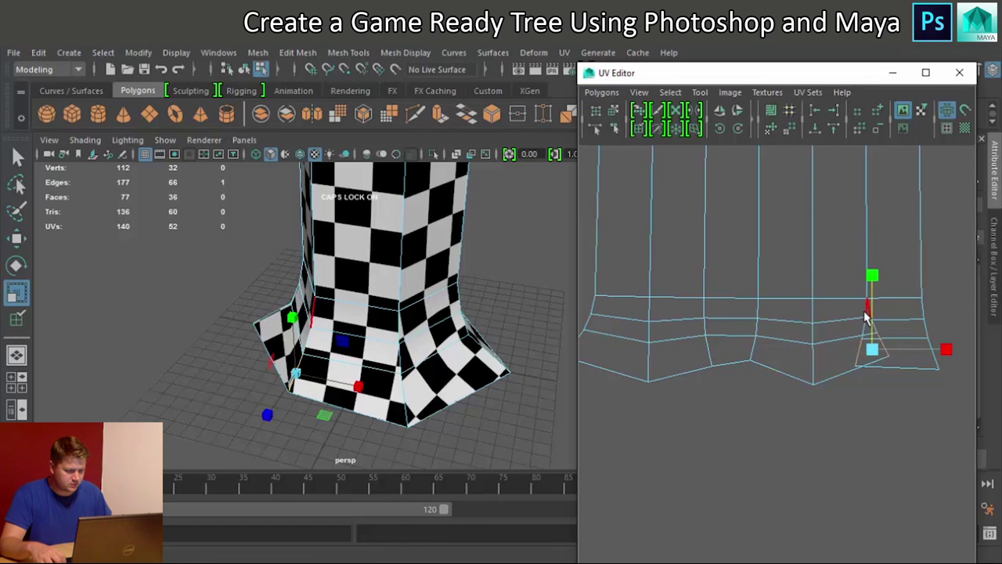
pyautogui.click(865, 336)
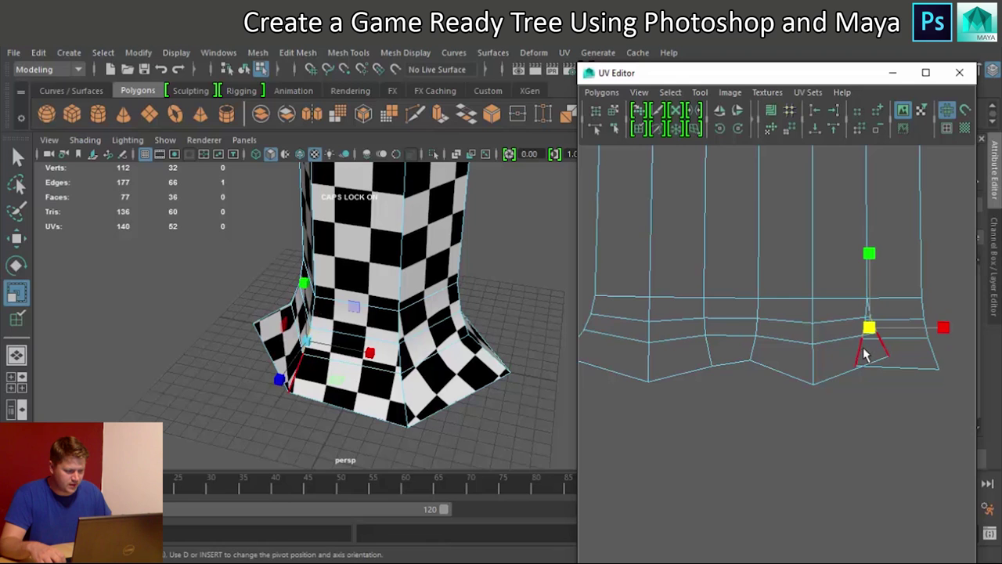
pyautogui.scroll(5, 869, 354)
pyautogui.scroll(2, 846, 336)
pyautogui.keyDown('alt'); pyautogui.moveTo(845, 336); pyautogui.dragTo(710, 351, button='middle'); pyautogui.keyUp('alt')
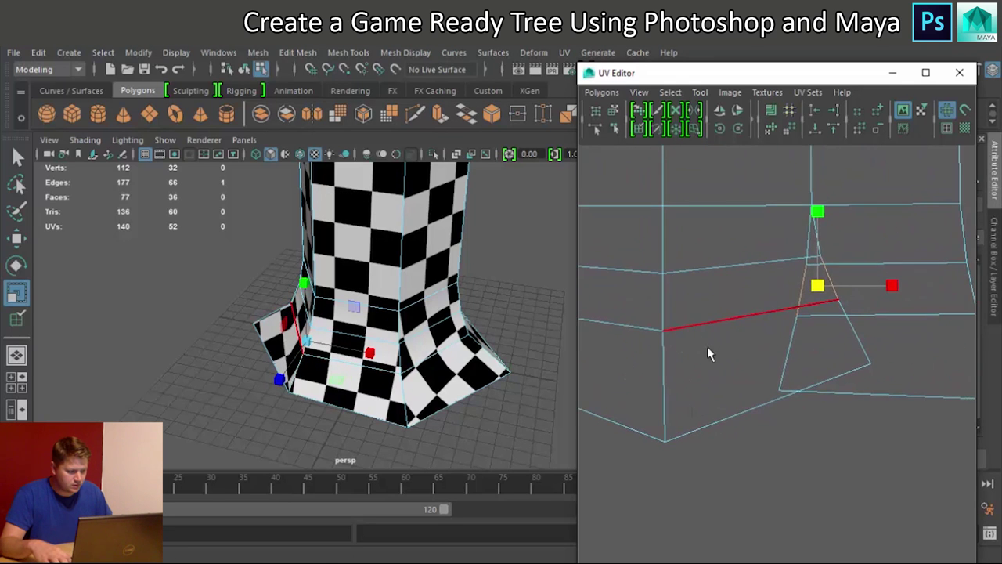
pyautogui.click(807, 242)
pyautogui.keyDown('shift'); pyautogui.click(804, 297); pyautogui.keyUp('shift')
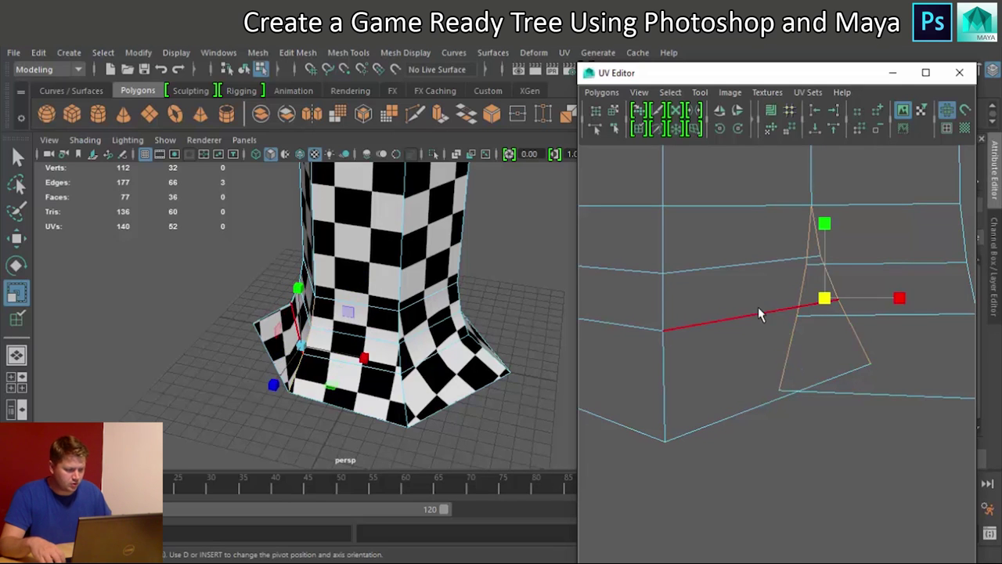
pyautogui.click(602, 92)
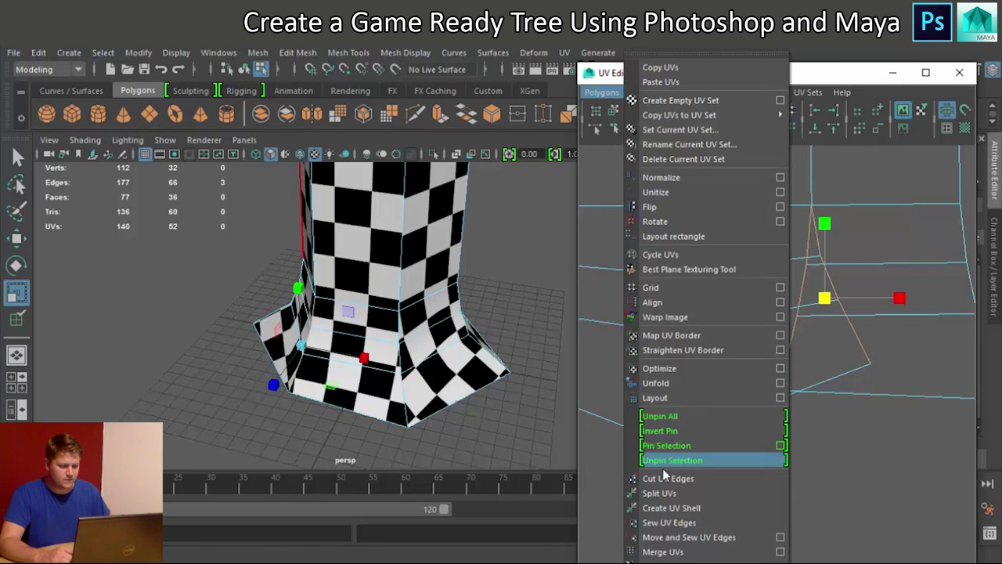
pyautogui.click(689, 537)
# Brush over the outer corner of the sewn root flare with a UV sculpting brush to relax the trunk shell's UVs
pyautogui.scroll(-3, 768, 367)
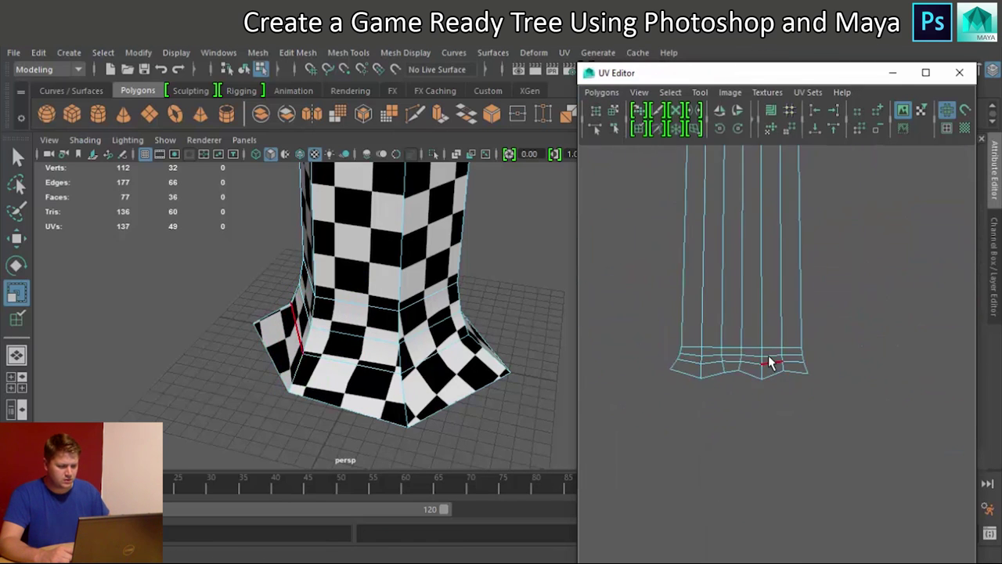
pyautogui.click(637, 127)
pyautogui.click(679, 347)
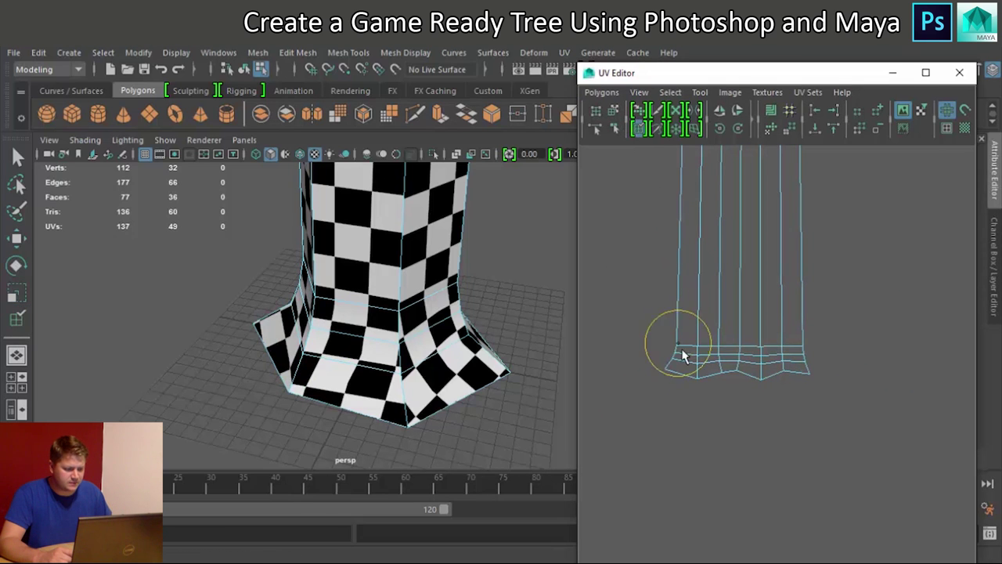
# Shift the soft-selected UVs at the corner of the trunk's flared base upward and check the checker pattern around it
pyautogui.moveTo(679, 347)
pyautogui.mouseDown()
pyautogui.moveTo(724, 350)
pyautogui.moveTo(684, 349)
pyautogui.moveTo(686, 375)
pyautogui.moveTo(743, 392)
pyautogui.moveTo(799, 368)
pyautogui.moveTo(748, 406)
pyautogui.moveTo(635, 414)
pyautogui.moveTo(667, 330)
pyautogui.moveTo(767, 288)
pyautogui.moveTo(840, 311)
pyautogui.moveTo(888, 290)
pyautogui.moveTo(874, 303)
pyautogui.moveTo(774, 307)
pyautogui.moveTo(775, 295)
pyautogui.moveTo(683, 292)
pyautogui.mouseUp()
pyautogui.keyDown('alt'); pyautogui.moveTo(392, 357); pyautogui.dragTo(229, 334); pyautogui.keyUp('alt')
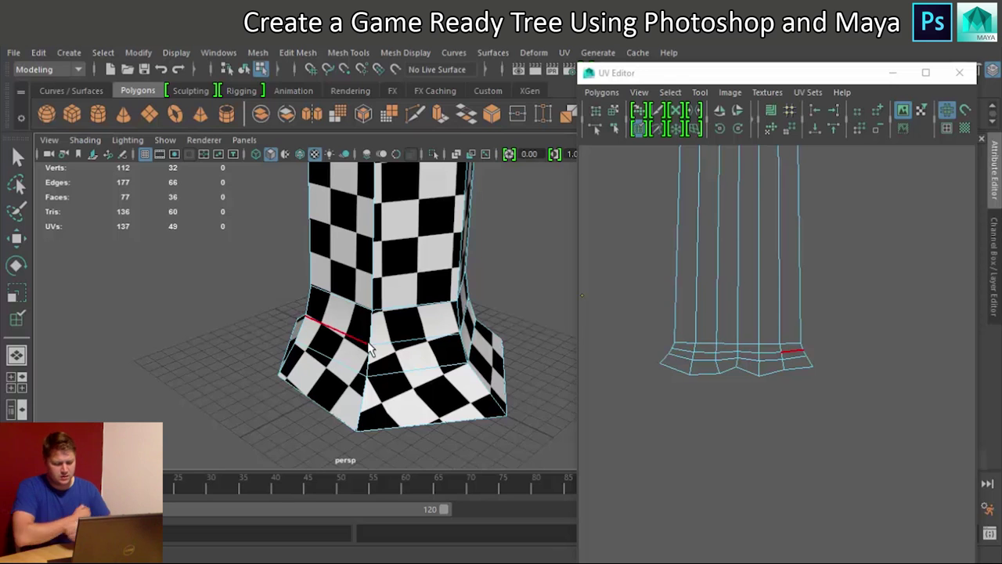
pyautogui.click(389, 365)
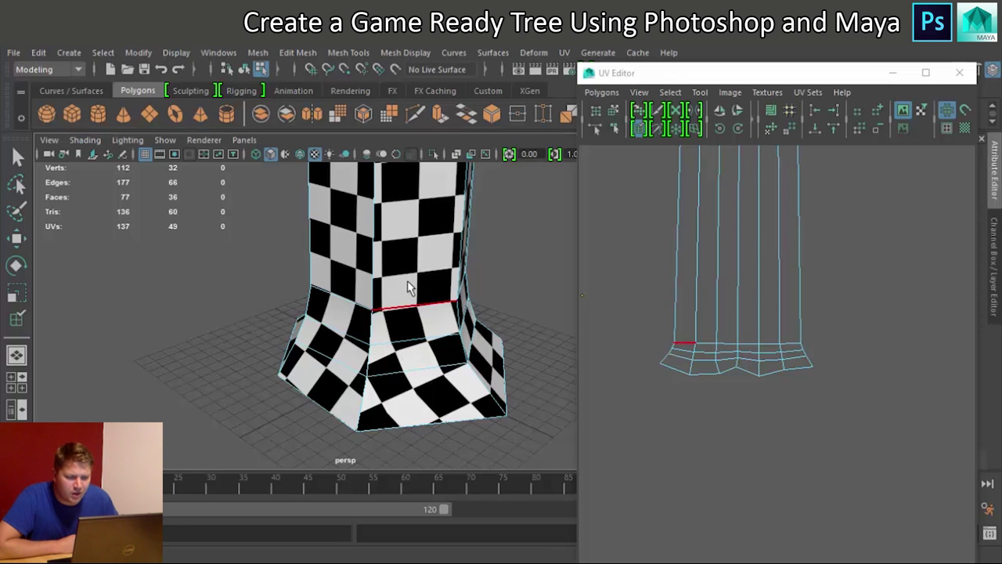
# Return the trunk to object mode and frame the whole trunk in the perspective view
pyautogui.press('a')
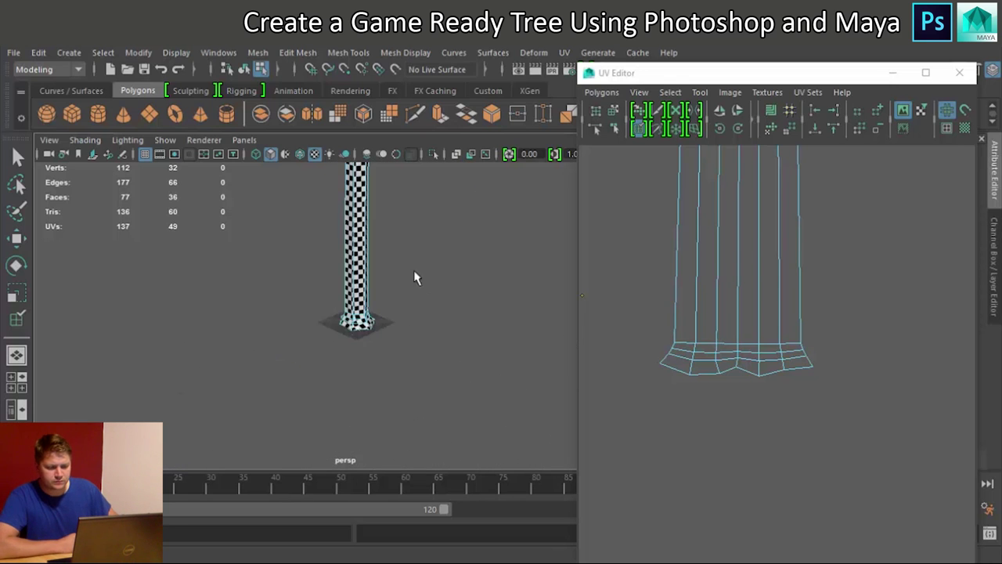
pyautogui.keyDown('alt'); pyautogui.moveTo(368, 245); pyautogui.dragTo(389, 306); pyautogui.keyUp('alt')
pyautogui.click(333, 464)
pyautogui.press('w')
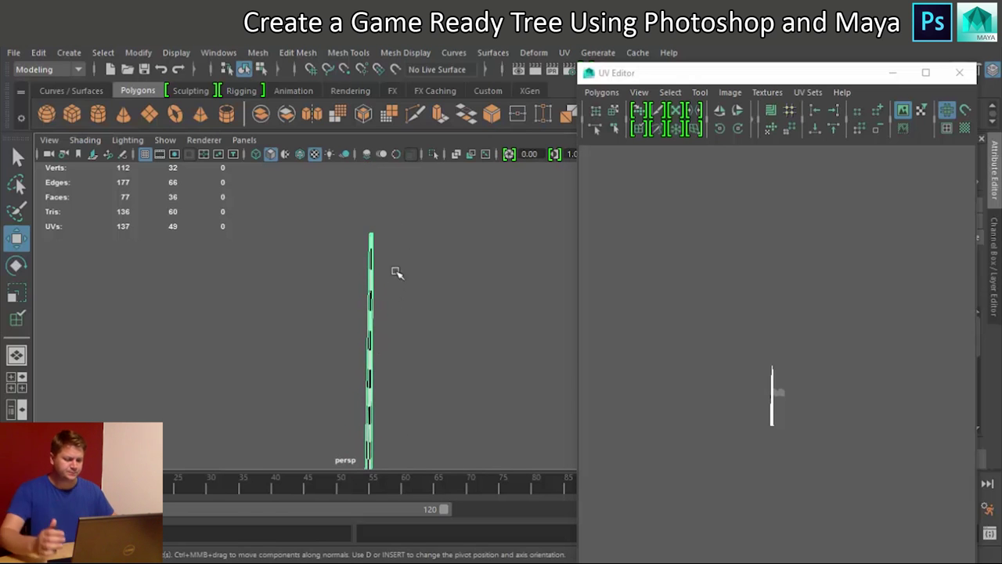
pyautogui.moveTo(367, 169); pyautogui.dragTo(432, 152, button='right')
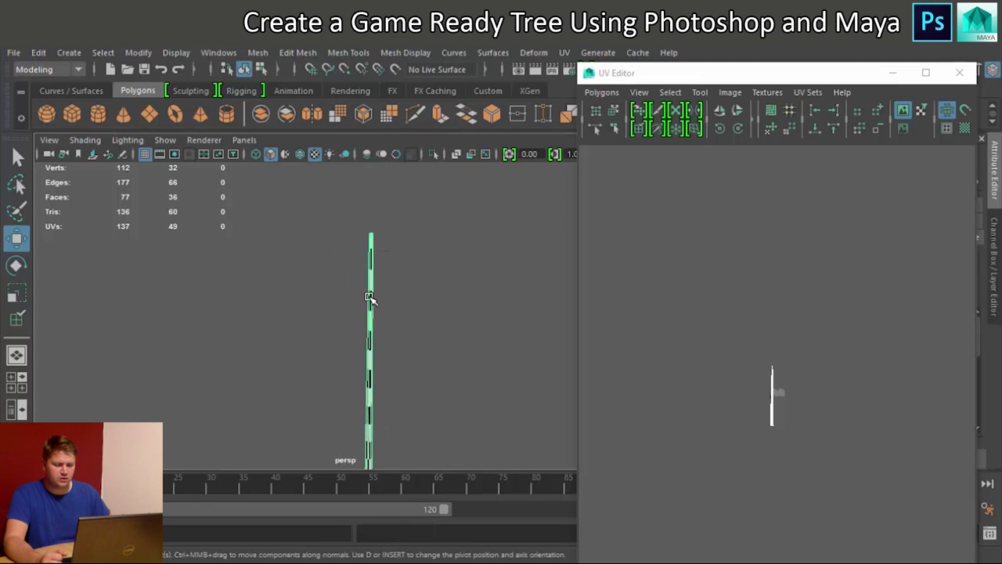
pyautogui.moveTo(448, 269)
pyautogui.keyDown('alt'); pyautogui.mouseDown()
pyautogui.moveTo(446, 309)
pyautogui.moveTo(470, 340)
pyautogui.mouseUp(); pyautogui.keyUp('alt')
pyautogui.press('f')
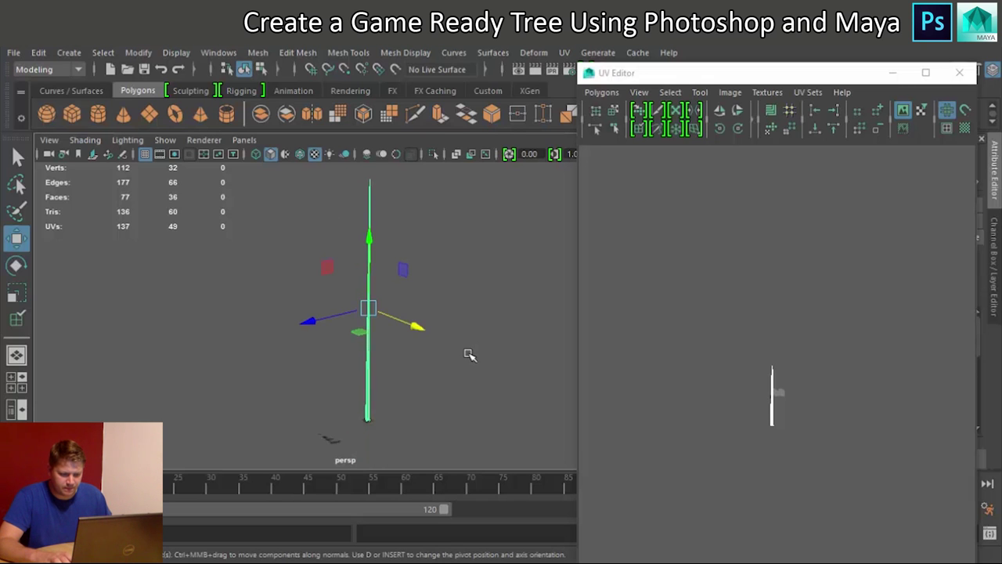
# Select the small stump cylinder at the base of the branch card and frame it
pyautogui.moveTo(357, 461); pyautogui.dragTo(360, 461)
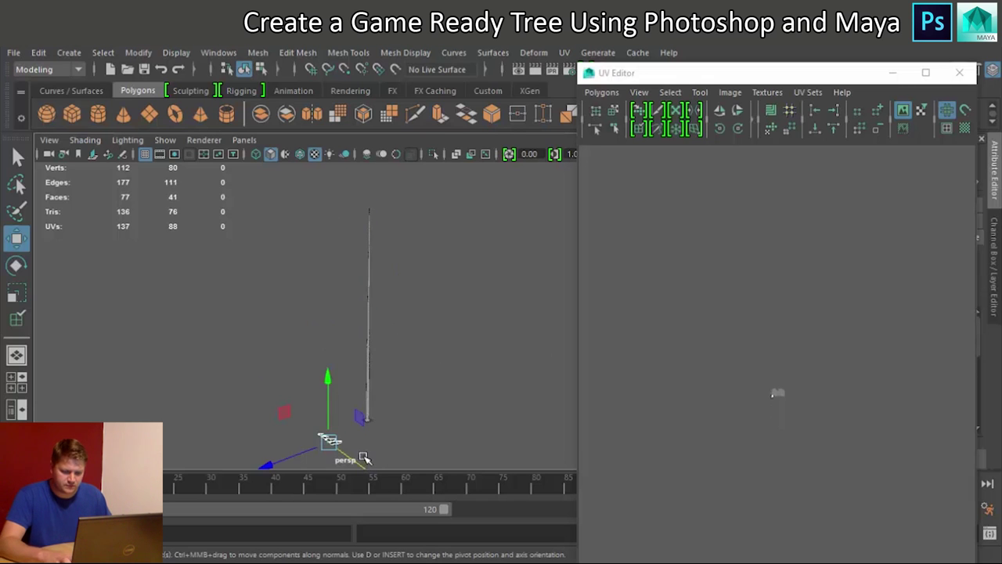
pyautogui.press('f')
pyautogui.keyDown('alt'); pyautogui.moveTo(391, 364); pyautogui.dragTo(302, 353); pyautogui.keyUp('alt')
pyautogui.click(240, 347)
pyautogui.scroll(5, 239, 349)
pyautogui.scroll(-3, 239, 349)
pyautogui.click(314, 368)
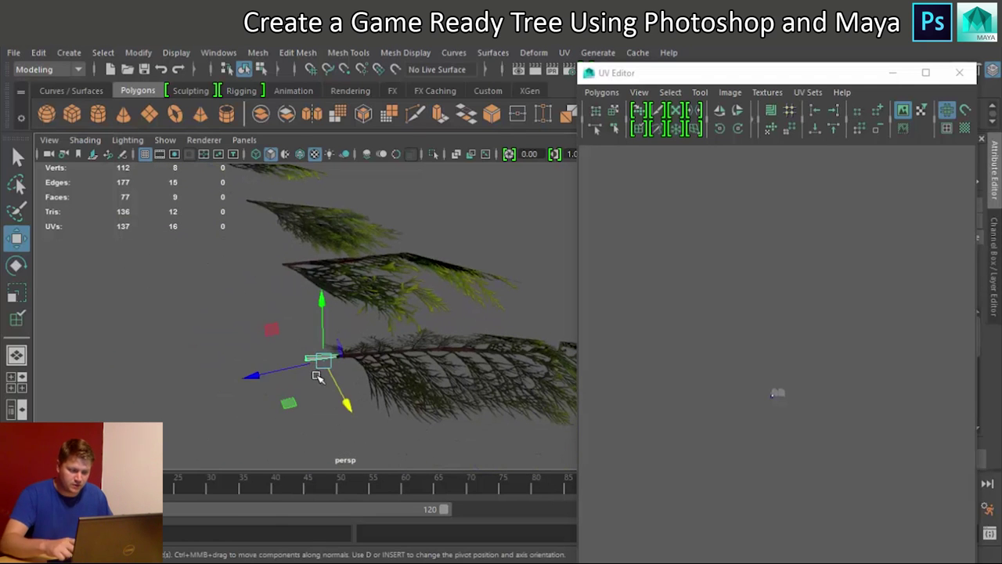
pyautogui.press('f')
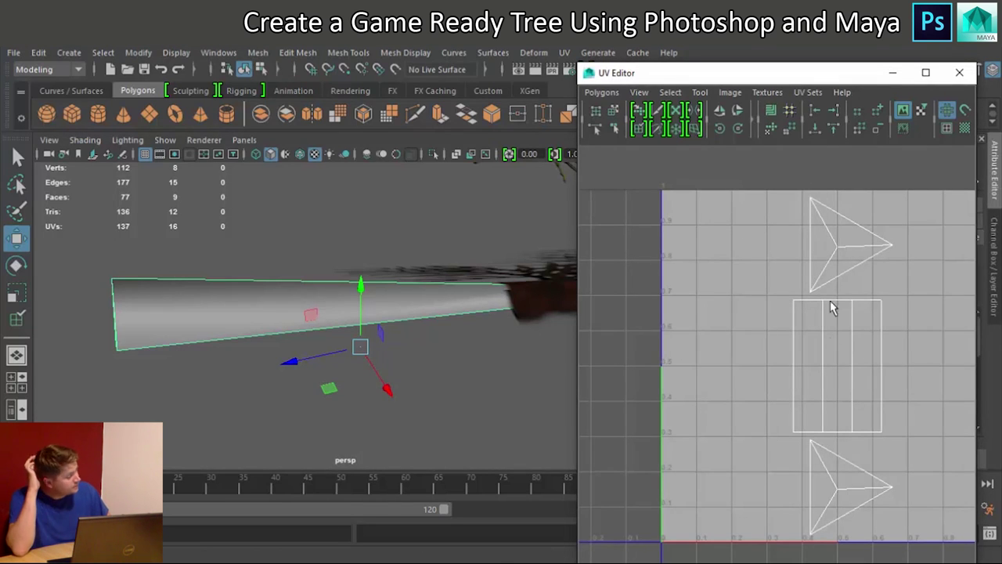
# Assign the existing checker material lambert3 to the stump cylinder
pyautogui.moveTo(221, 302); pyautogui.dragTo(251, 558, button='right')
pyautogui.moveTo(322, 559); pyautogui.dragTo(329, 559, button='right')
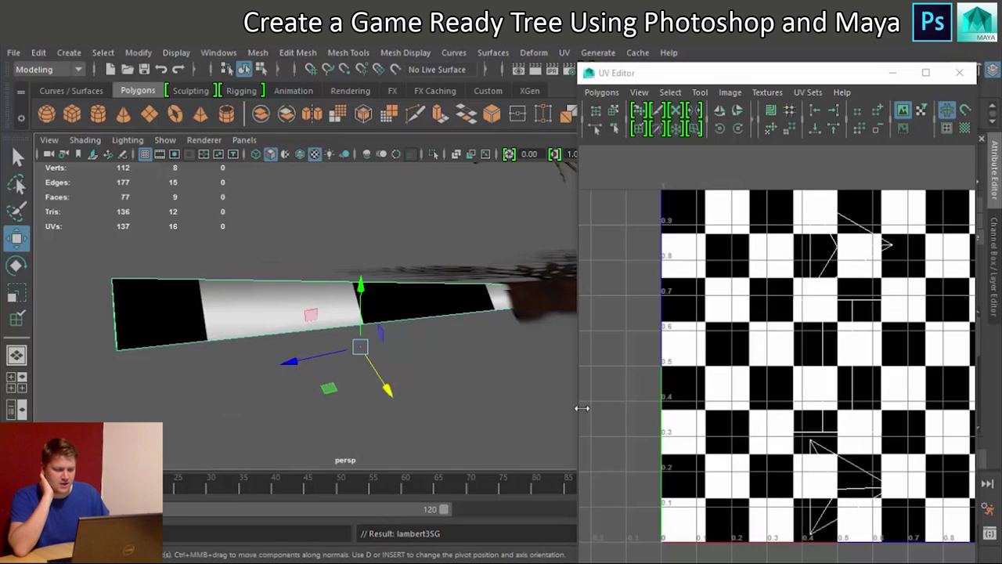
pyautogui.scroll(-5, 783, 345)
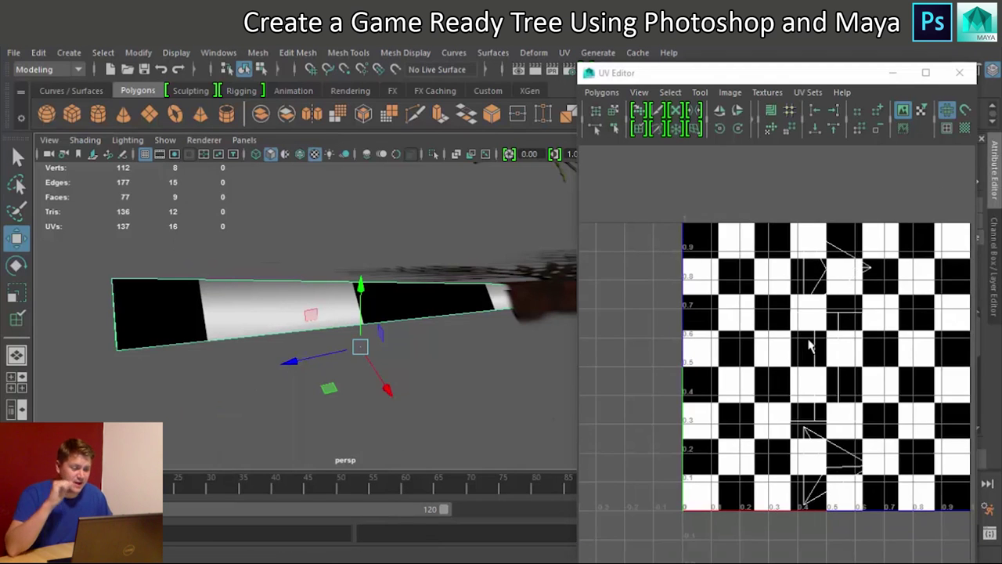
# Scale up the UVs of the stump's three side faces so the checker squares on them become smaller
pyautogui.rightClick(800, 350)
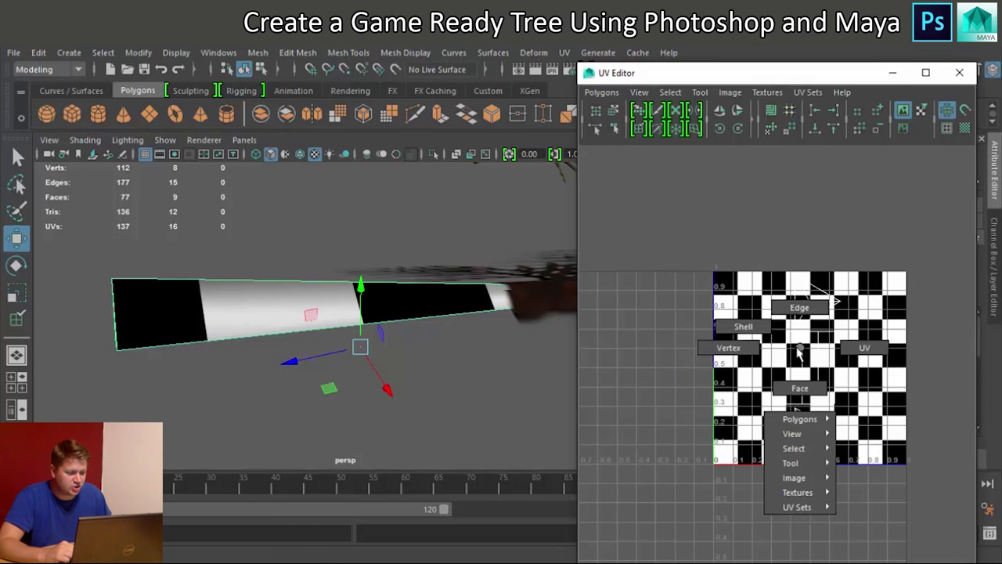
pyautogui.click(799, 388)
pyautogui.moveTo(822, 395); pyautogui.dragTo(1001, 341)
pyautogui.press('r')
pyautogui.click(627, 298)
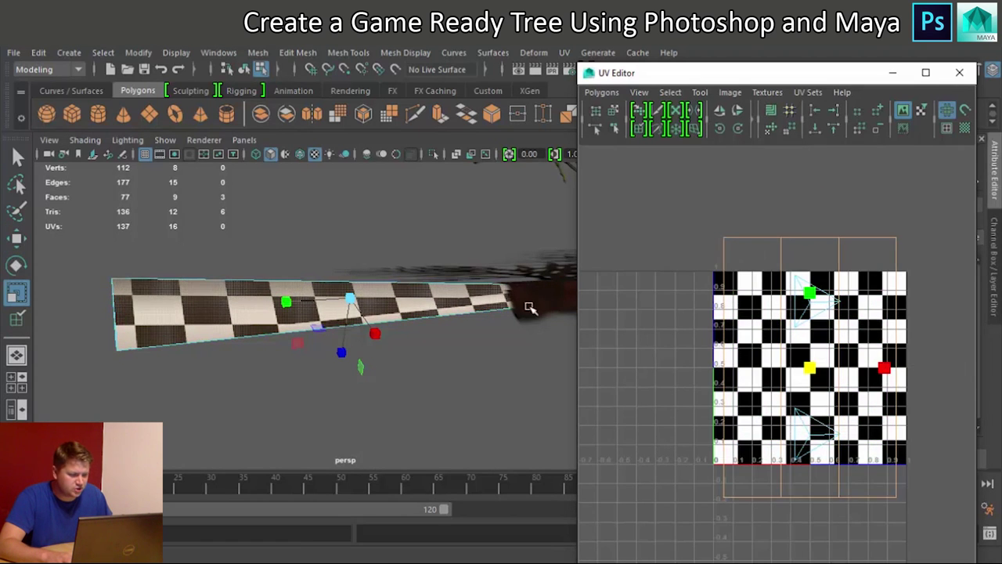
pyautogui.click(836, 368)
pyautogui.click(311, 201)
pyautogui.click(485, 293)
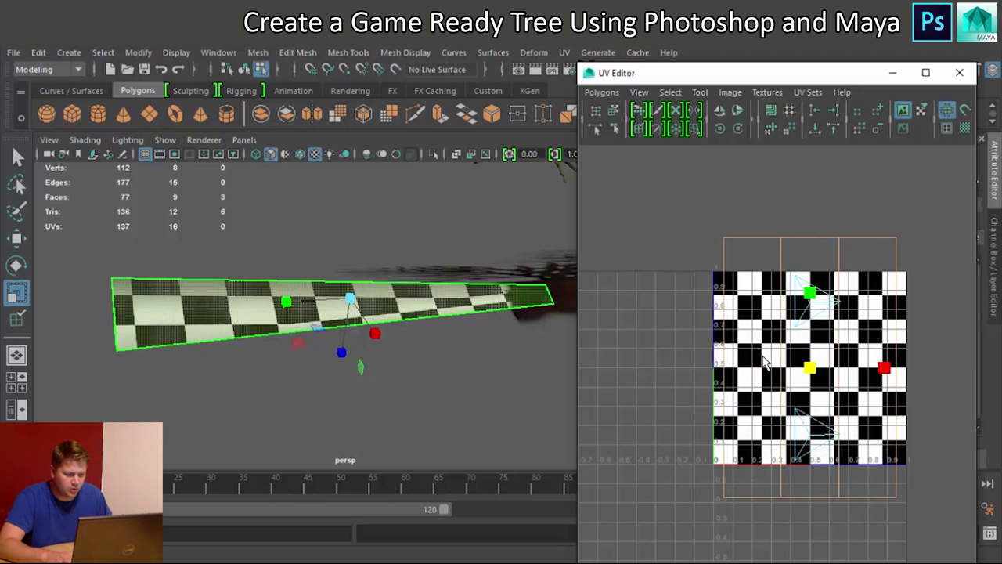
pyautogui.moveTo(813, 372); pyautogui.dragTo(858, 368)
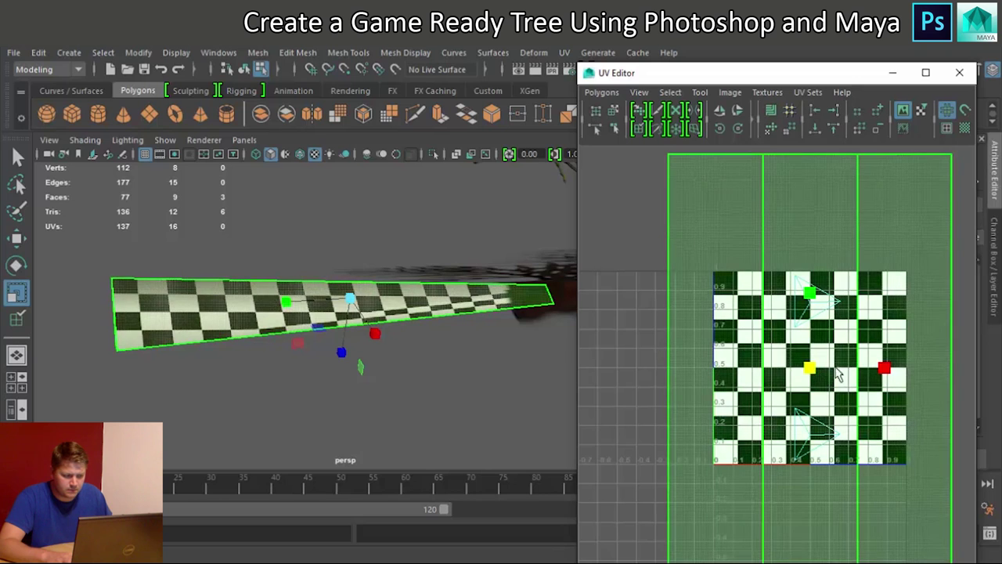
# Return the stump to object mode and close the UV Editor
pyautogui.press('F8')
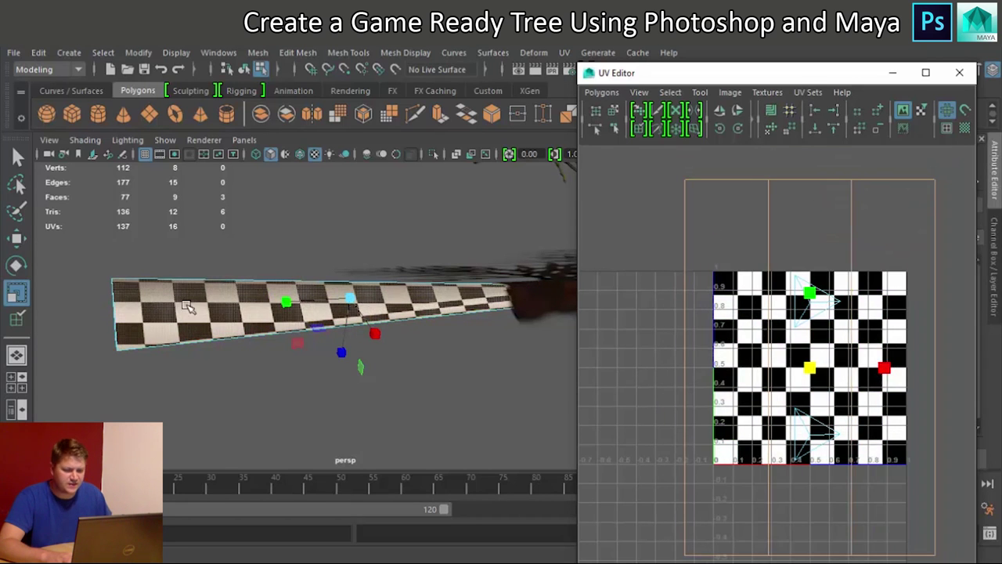
pyautogui.moveTo(210, 320); pyautogui.dragTo(280, 153, button='right')
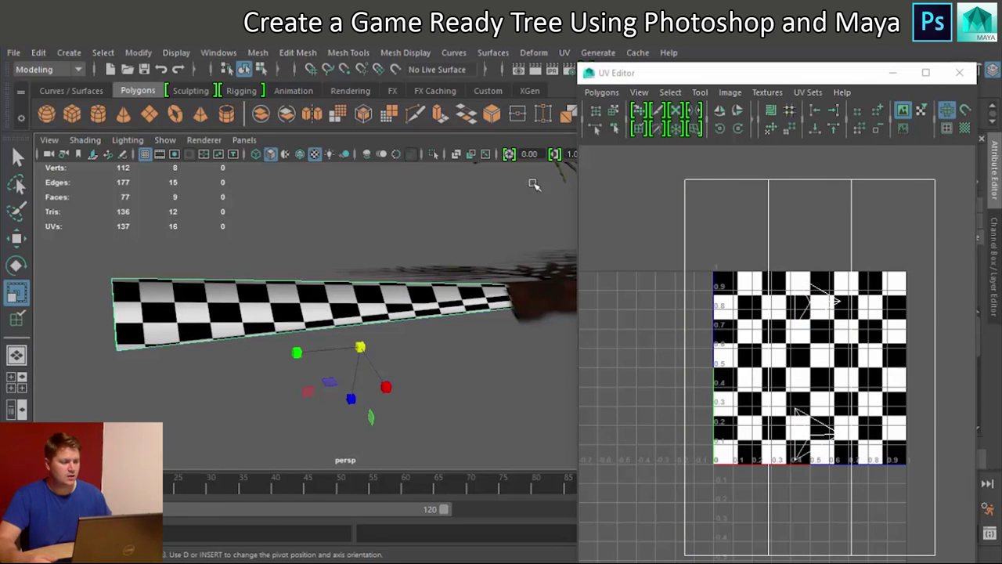
pyautogui.click(958, 73)
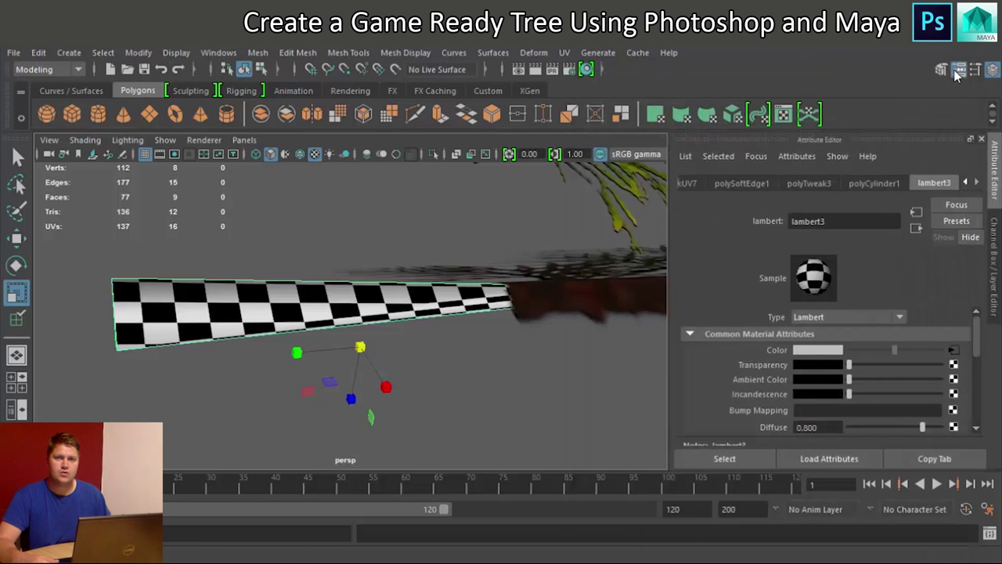
# Assign a new Lambert material to the stump and name it Bark_M
pyautogui.moveTo(483, 267)
pyautogui.keyDown('alt'); pyautogui.mouseDown()
pyautogui.moveTo(387, 284)
pyautogui.moveTo(443, 292)
pyautogui.moveTo(495, 279)
pyautogui.mouseUp(); pyautogui.keyUp('alt')
pyautogui.moveTo(345, 329); pyautogui.dragTo(347, 528, button='right')
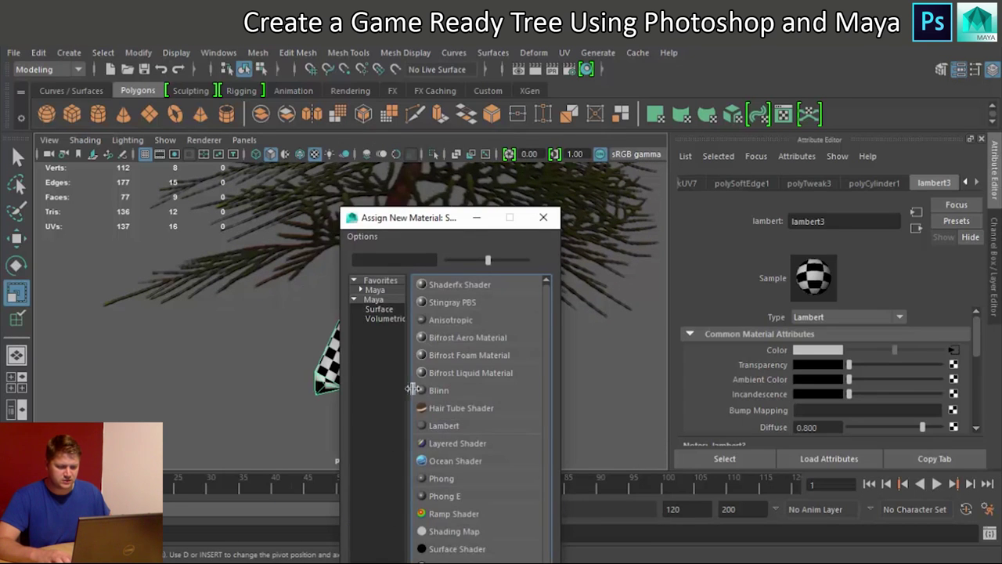
pyautogui.click(454, 425)
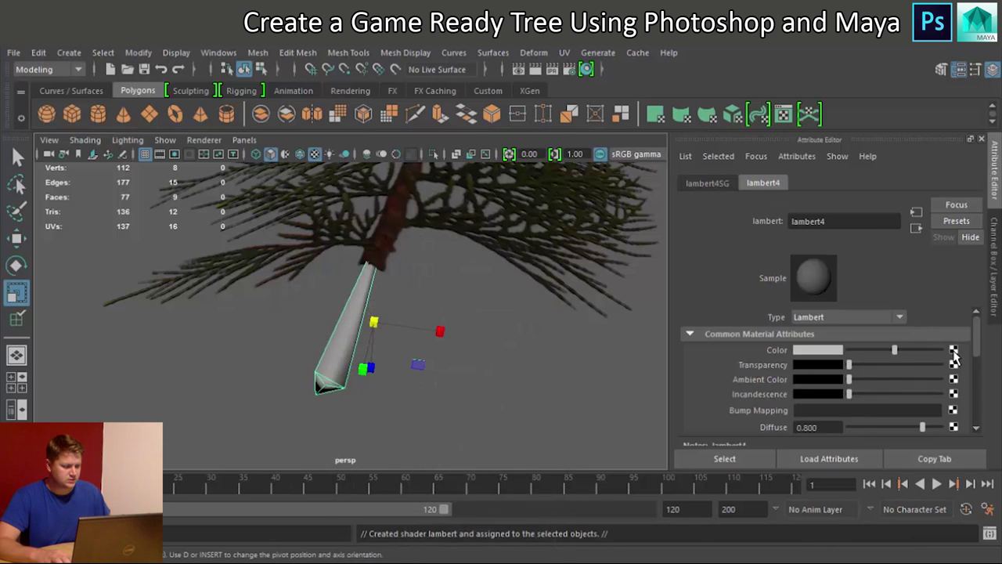
pyautogui.doubleClick(807, 221)
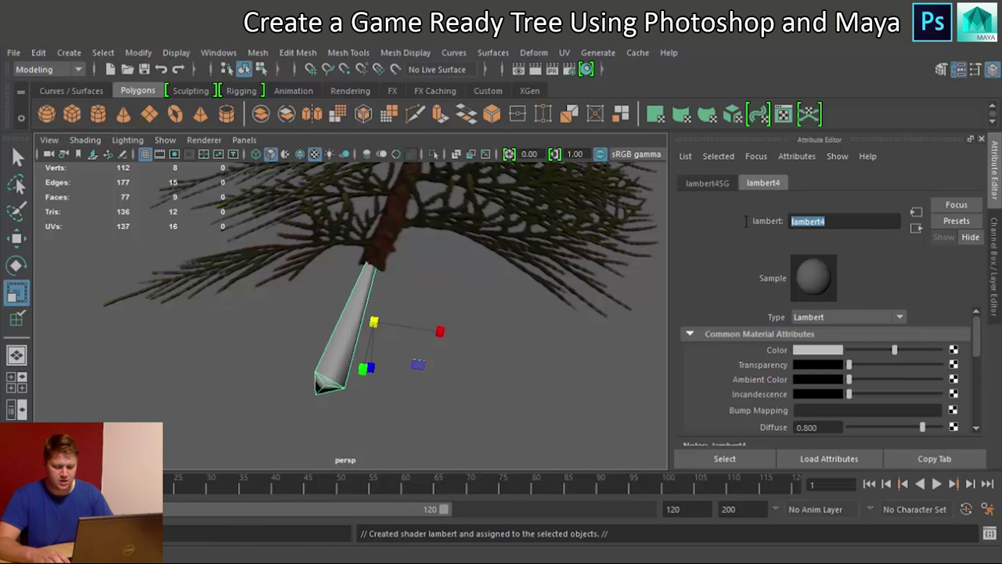
pyautogui.write('Bark_M')
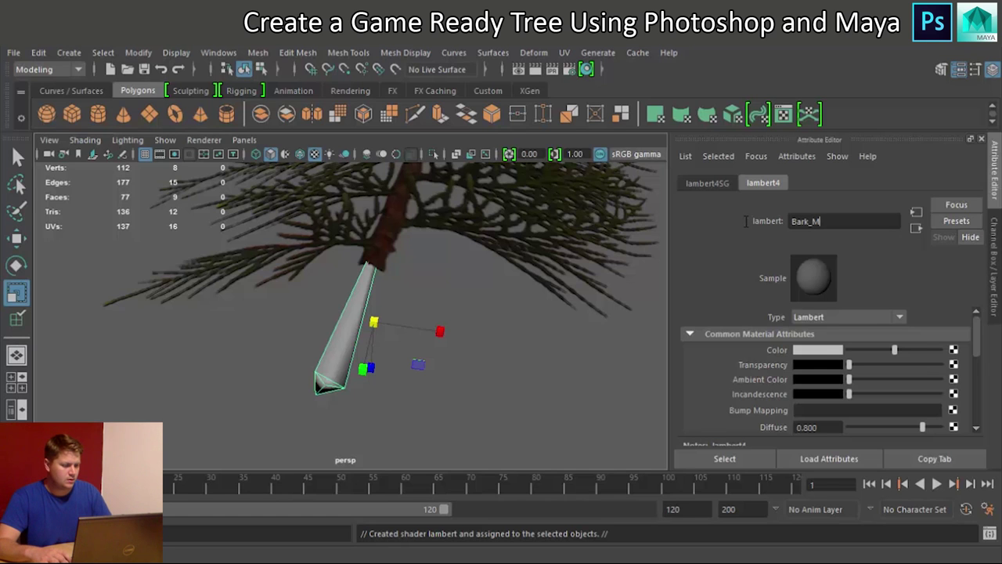
pyautogui.press('Return')
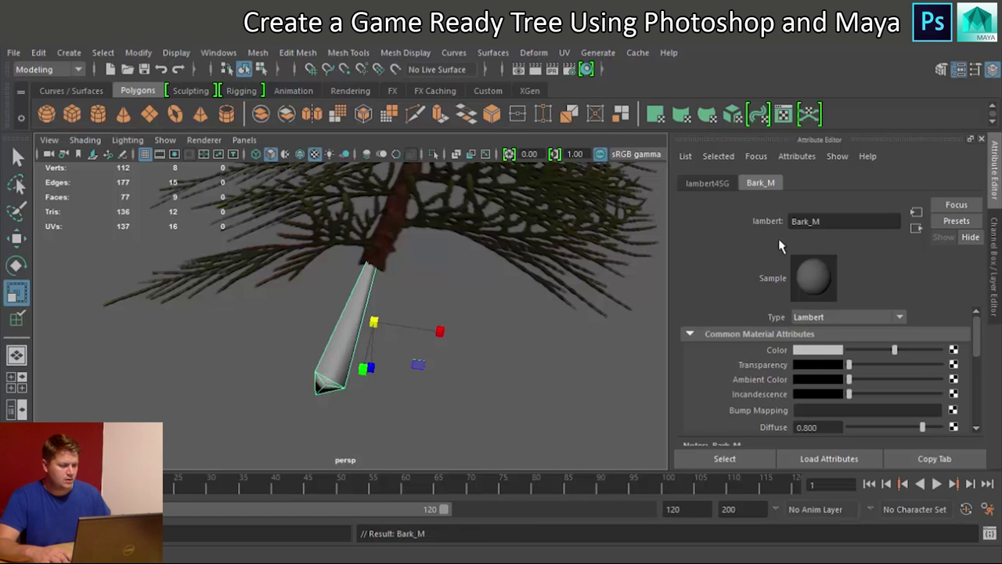
# Connect a file texture to Bark_M's color and load TexturesCom_BarkPine0009_1_seamless_S.jpg into it
pyautogui.click(952, 351)
pyautogui.click(448, 337)
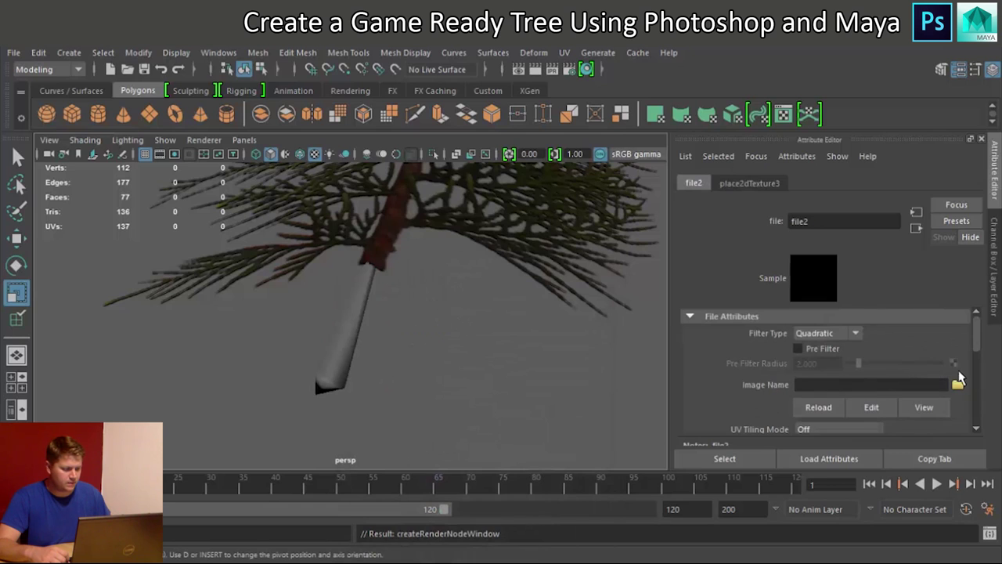
pyautogui.click(957, 384)
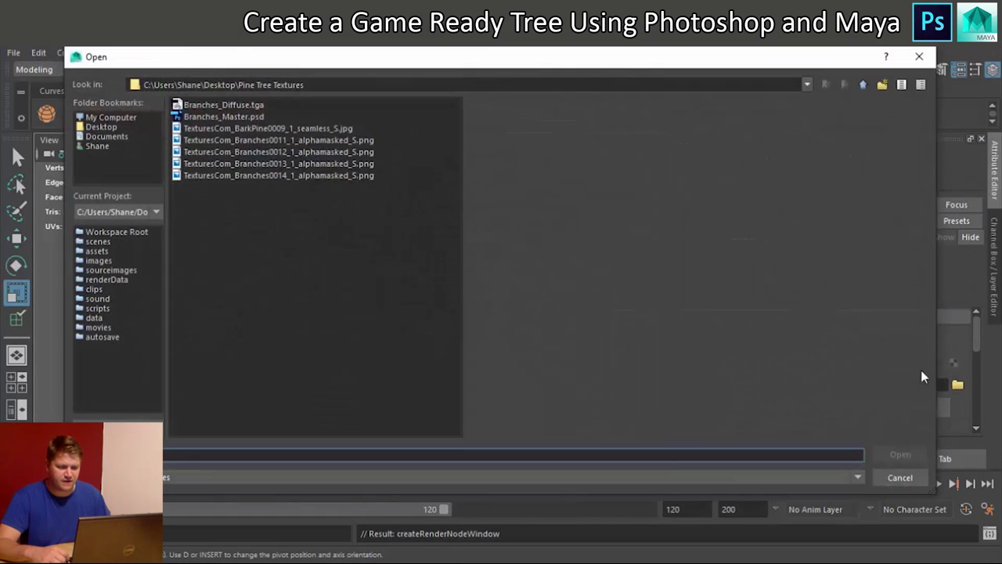
pyautogui.click(223, 127)
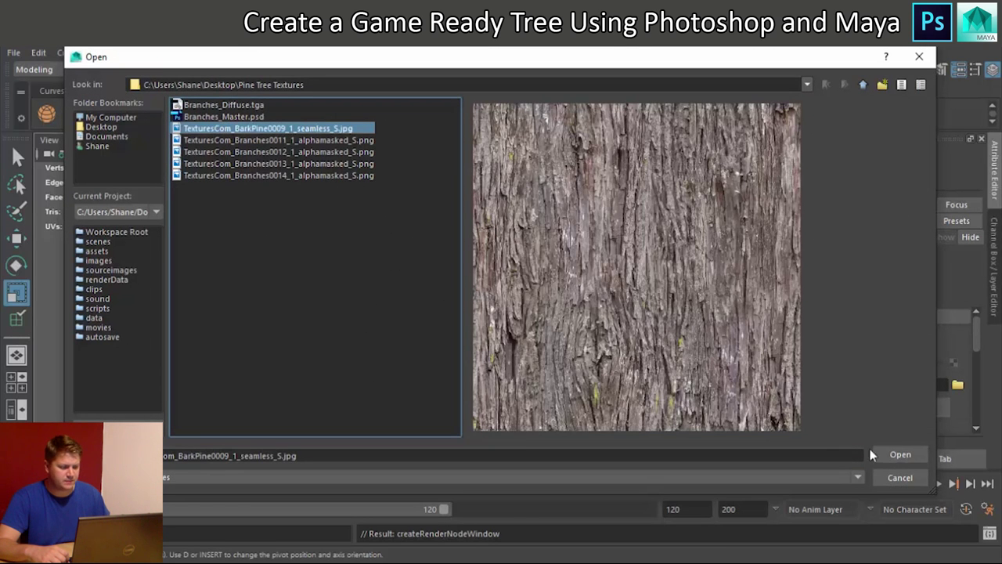
pyautogui.click(897, 459)
# Assign the existing Bark_M material to the trunk and clear the selection
pyautogui.keyDown('alt'); pyautogui.moveTo(501, 381); pyautogui.dragTo(420, 205); pyautogui.keyUp('alt')
pyautogui.click(420, 205)
pyautogui.rightClick(407, 205)
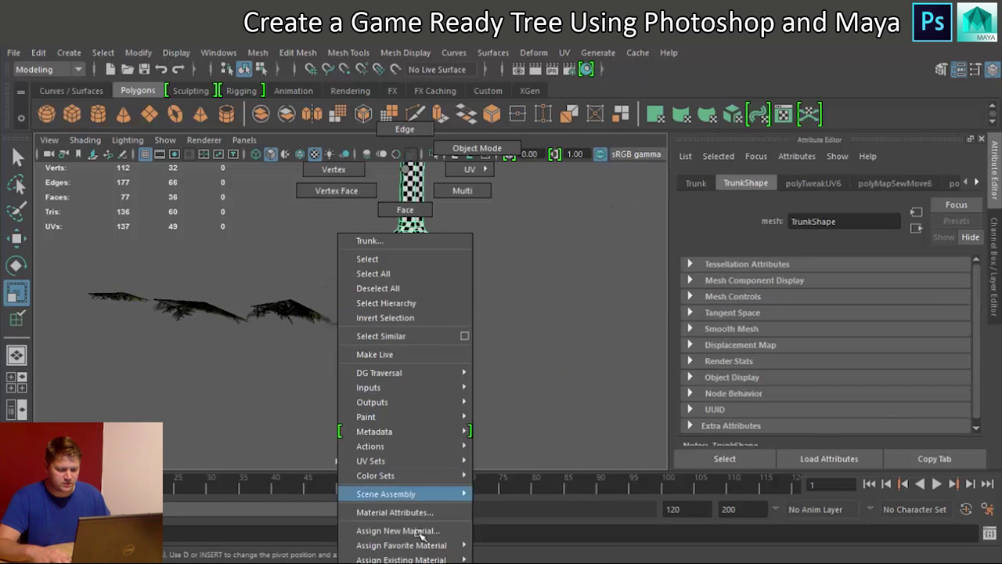
pyautogui.moveTo(420, 548)
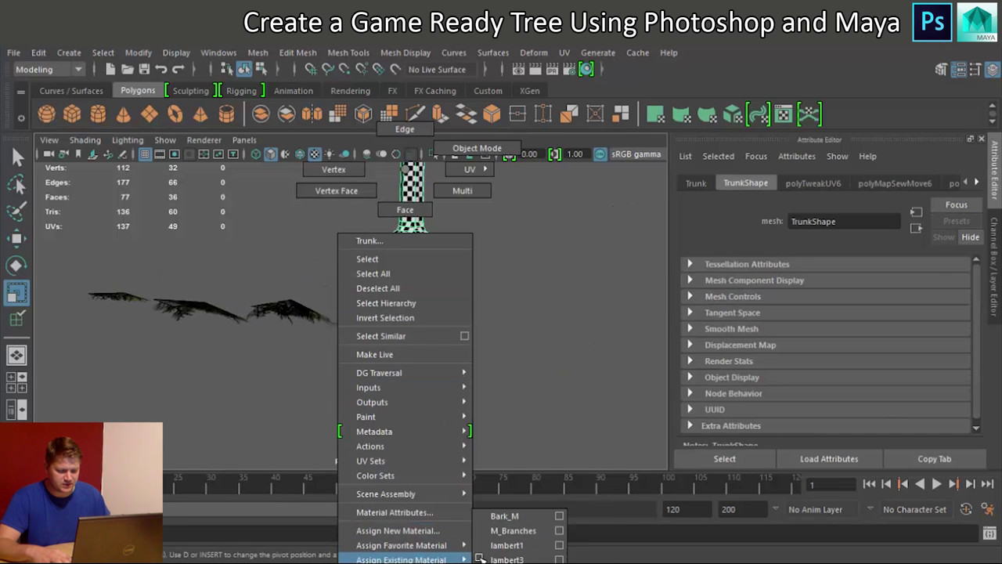
pyautogui.click(501, 515)
pyautogui.click(494, 258)
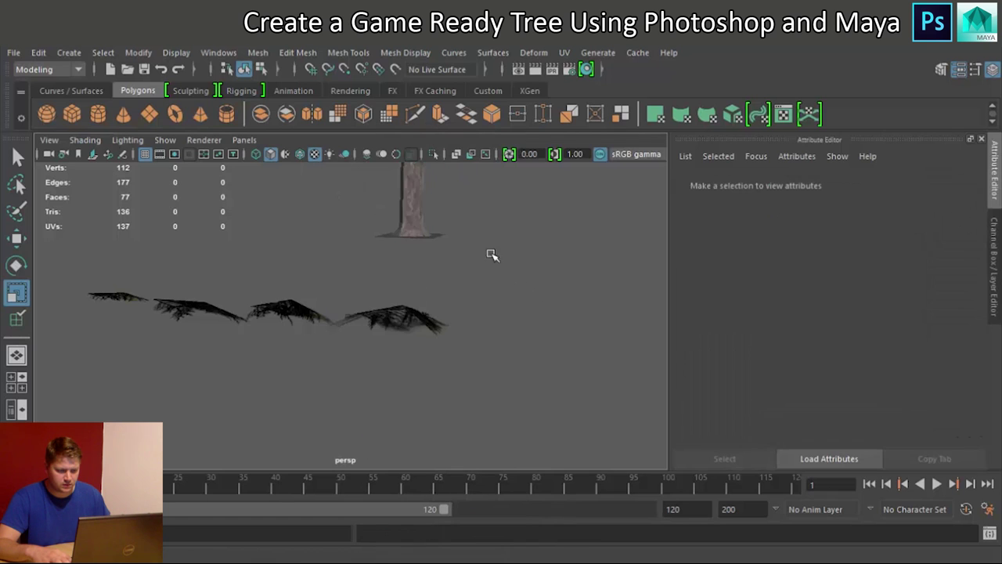
# Frame the trunk's flared base and examine how the bark texture wraps around it
pyautogui.scroll(10, 494, 257)
pyautogui.click(459, 186)
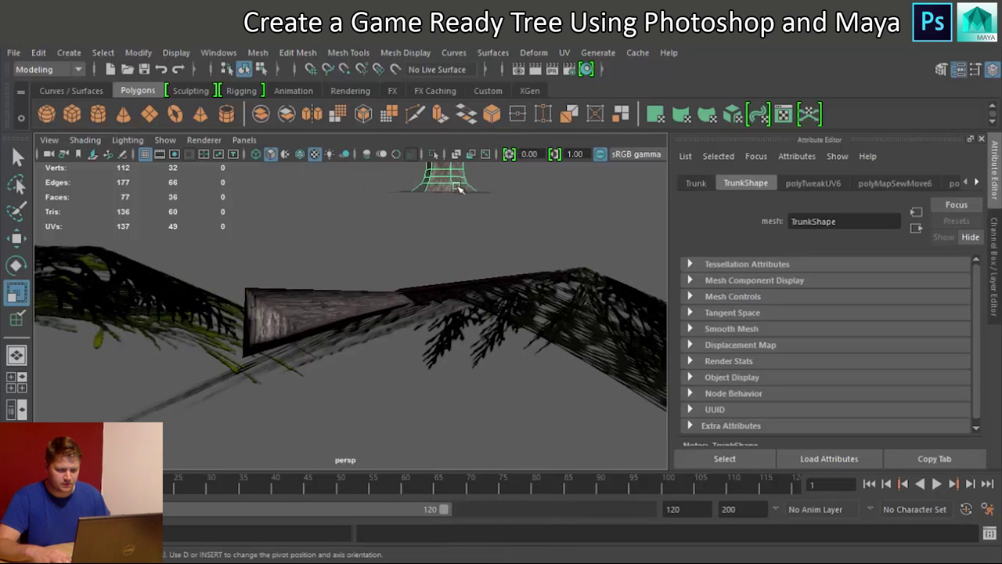
pyautogui.moveTo(426, 186); pyautogui.dragTo(523, 231, button='right')
pyautogui.moveTo(524, 231); pyautogui.dragTo(409, 167)
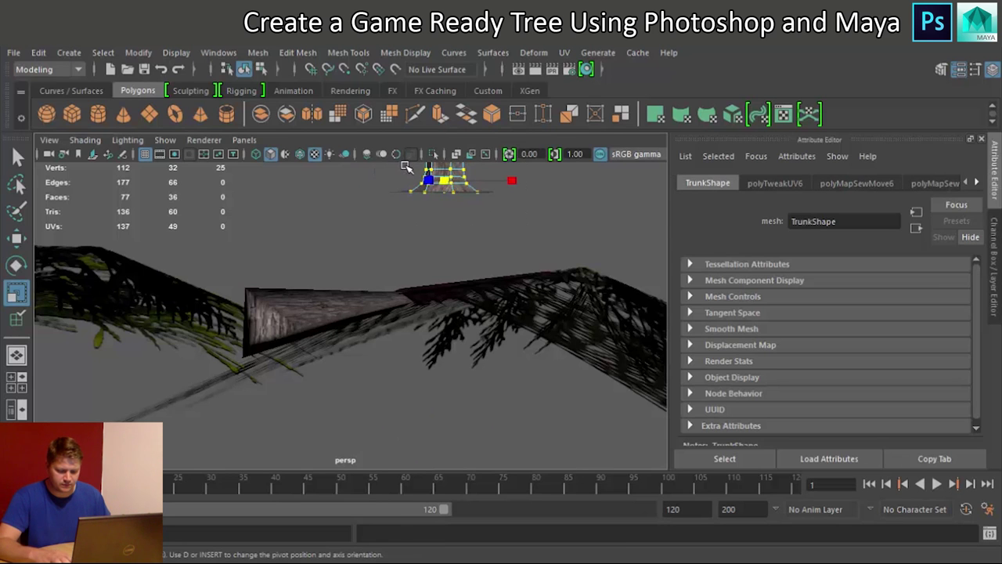
pyautogui.press('f')
pyautogui.moveTo(450, 243); pyautogui.dragTo(501, 160, button='right')
pyautogui.press('f')
pyautogui.keyDown('alt'); pyautogui.moveTo(462, 233); pyautogui.dragTo(266, 240); pyautogui.keyUp('alt')
pyautogui.scroll(-8, 399, 241)
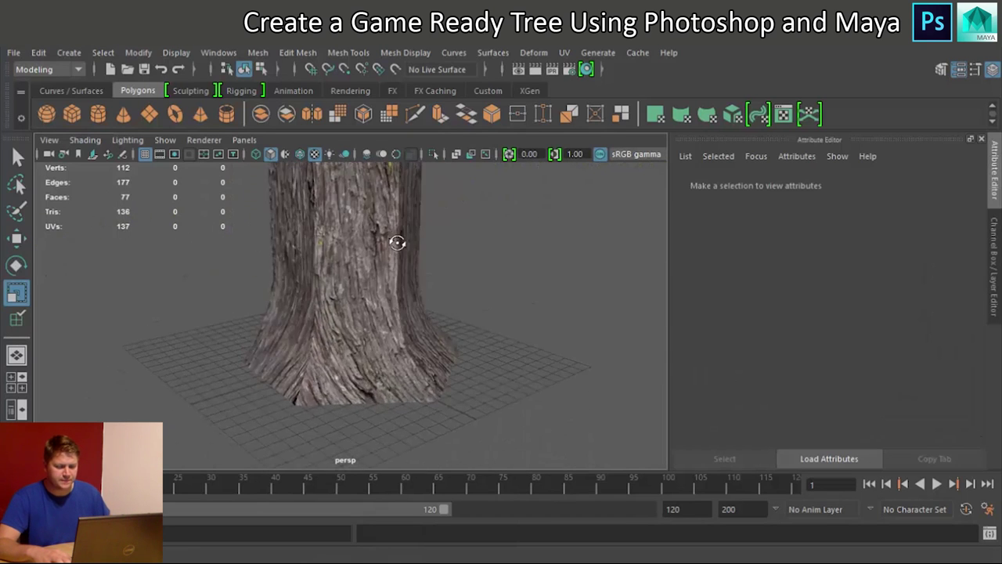
# Duplicate the bark stump at the base of the largest branch
pyautogui.keyDown('alt'); pyautogui.moveTo(317, 233); pyautogui.dragTo(326, 245); pyautogui.keyUp('alt')
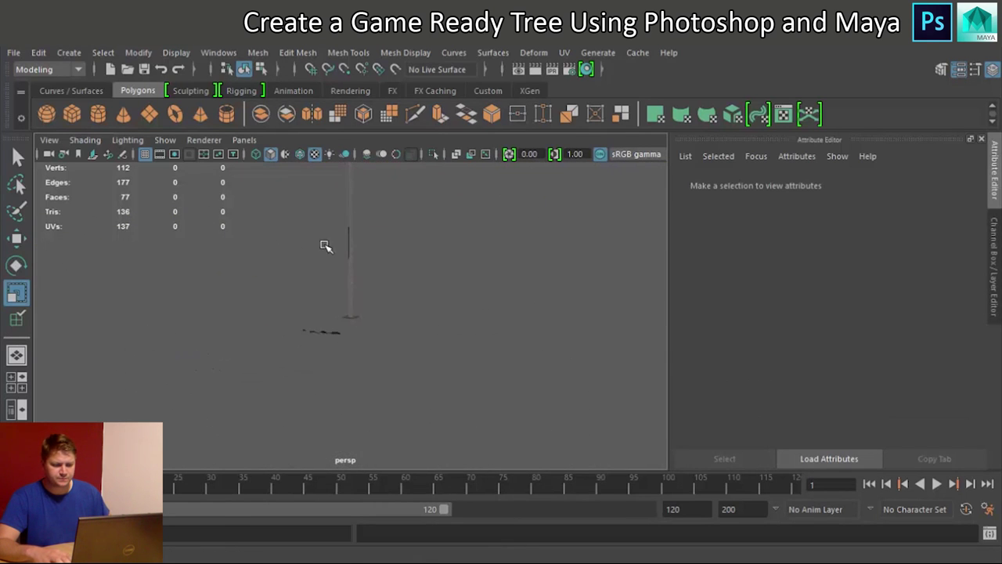
pyautogui.moveTo(334, 235)
pyautogui.keyDown('alt'); pyautogui.mouseDown(button='middle')
pyautogui.moveTo(365, 321)
pyautogui.moveTo(346, 232)
pyautogui.mouseUp(button='middle'); pyautogui.keyUp('alt')
pyautogui.scroll(3, 375, 313)
pyautogui.scroll(-6, 337, 352)
pyautogui.keyDown('alt'); pyautogui.moveTo(329, 340); pyautogui.dragTo(306, 307); pyautogui.keyUp('alt')
pyautogui.moveTo(302, 231); pyautogui.dragTo(374, 351)
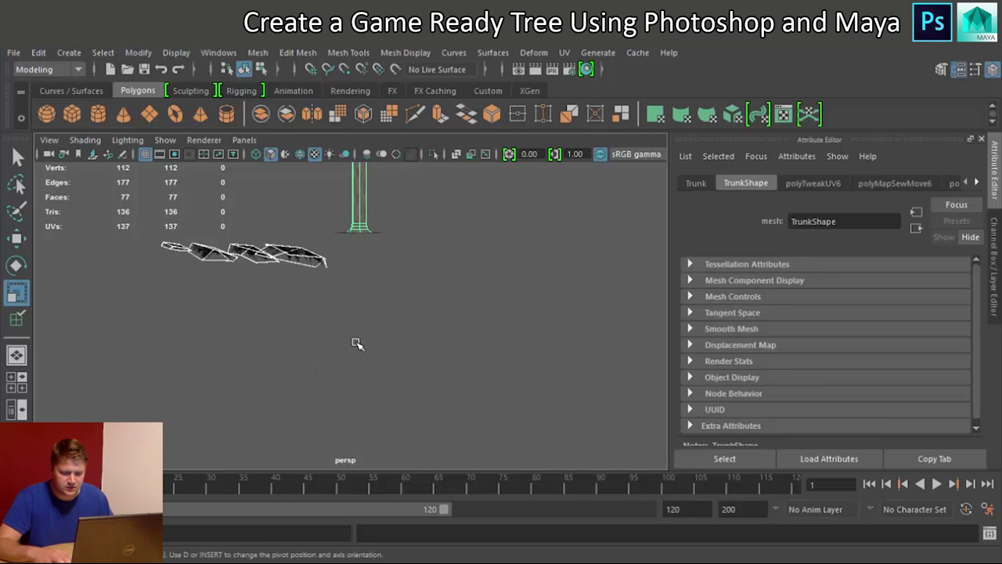
pyautogui.moveTo(144, 205); pyautogui.dragTo(320, 305)
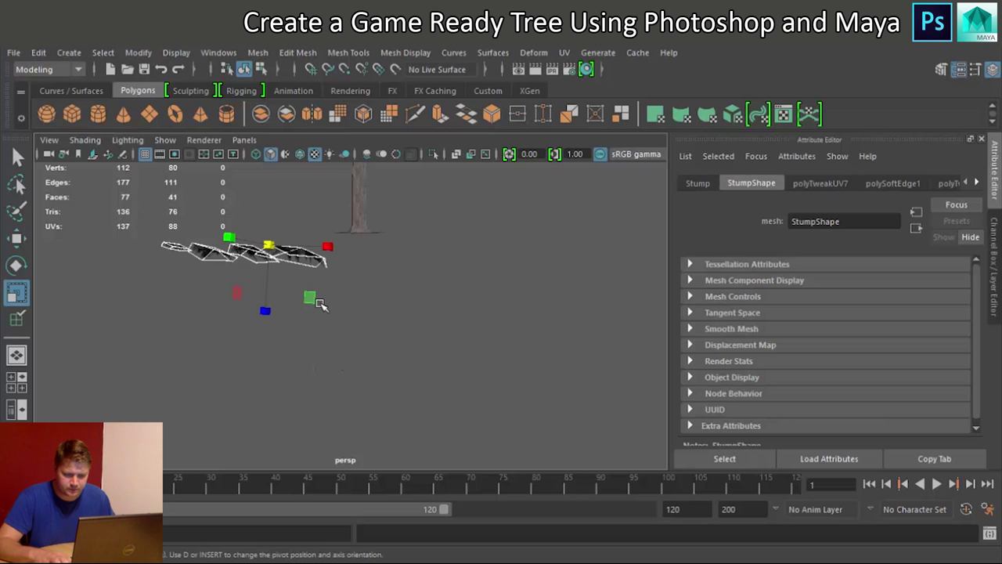
pyautogui.press('f')
pyautogui.keyDown('alt'); pyautogui.moveTo(497, 322); pyautogui.dragTo(162, 342); pyautogui.keyUp('alt')
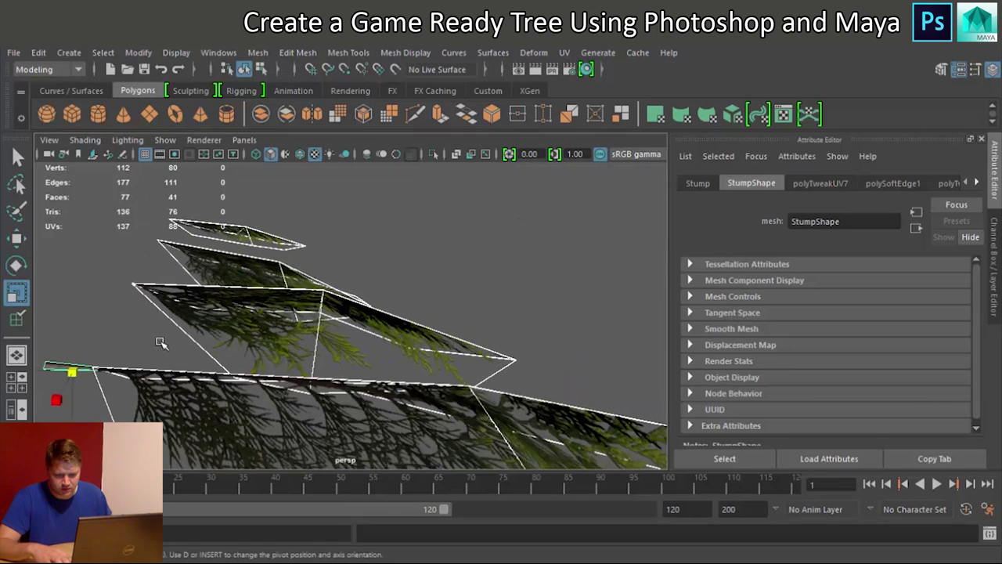
pyautogui.click(49, 365)
pyautogui.keyDown('alt'); pyautogui.moveTo(50, 365); pyautogui.dragTo(152, 309); pyautogui.keyUp('alt')
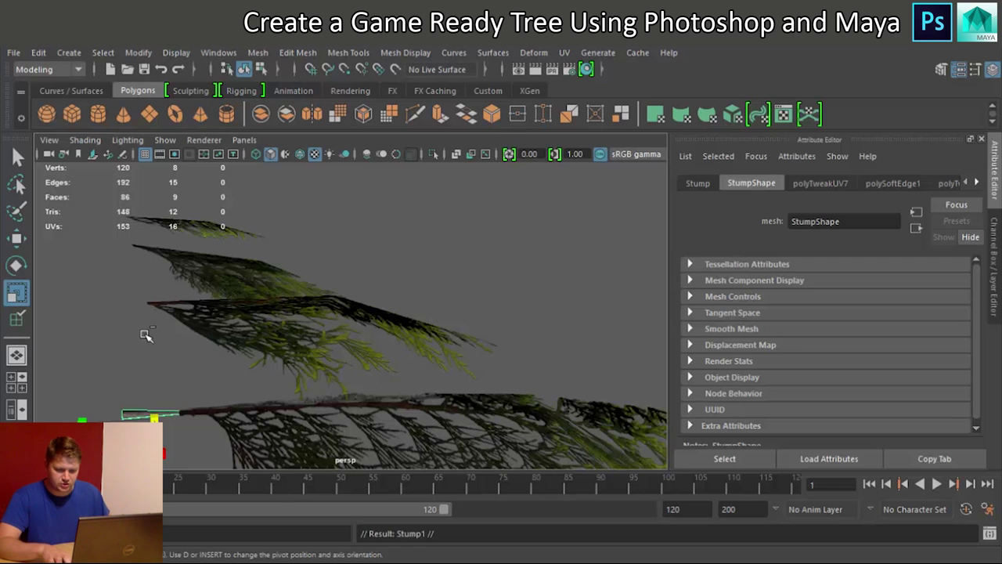
# Move the duplicated stump sideways in the top view to the base of the neighbouring branch
pyautogui.press('space')
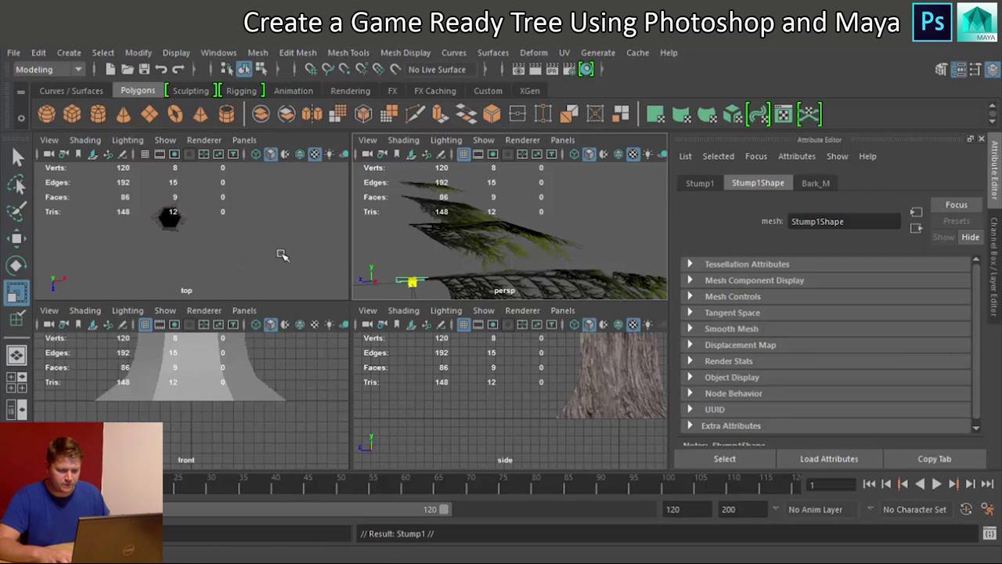
pyautogui.press('space')
pyautogui.press('f')
pyautogui.scroll(-5, 308, 279)
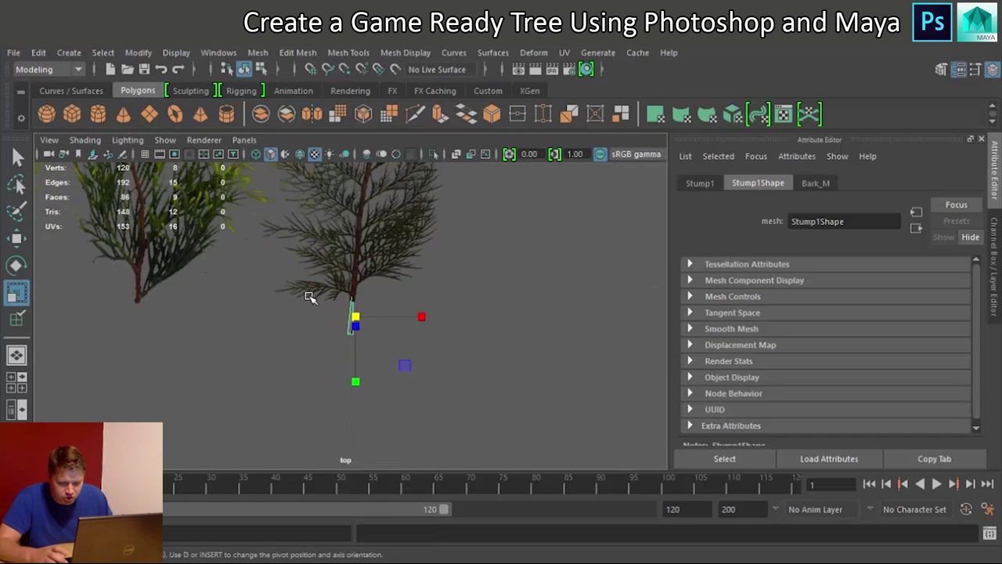
pyautogui.press('w')
pyautogui.moveTo(430, 319); pyautogui.dragTo(213, 317)
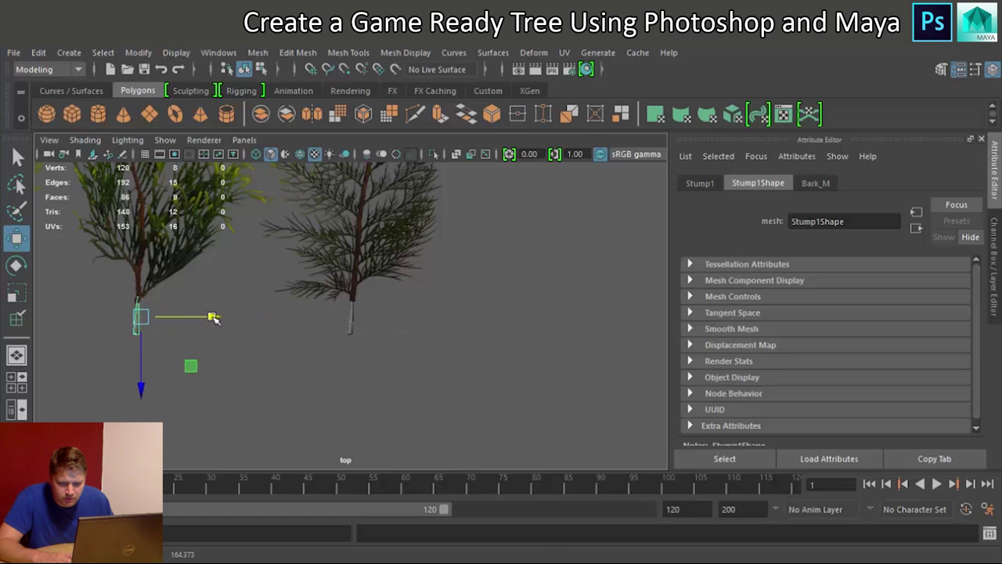
# Duplicate the stump twice more and place the copies at the bases of the two remaining branches
pyautogui.keyDown('alt'); pyautogui.moveTo(195, 327); pyautogui.dragTo(443, 331, button='middle'); pyautogui.keyUp('alt')
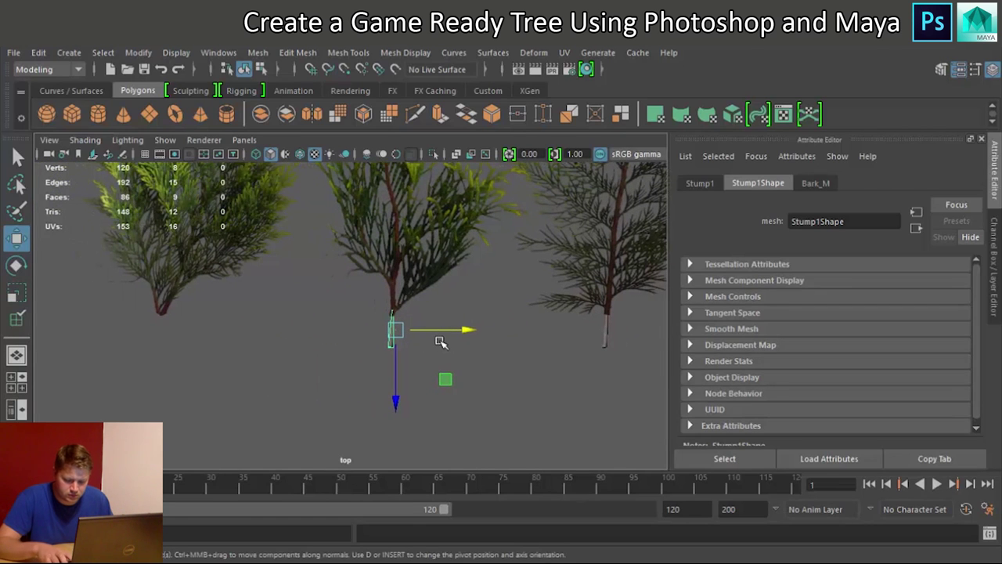
pyautogui.moveTo(464, 329); pyautogui.dragTo(233, 343)
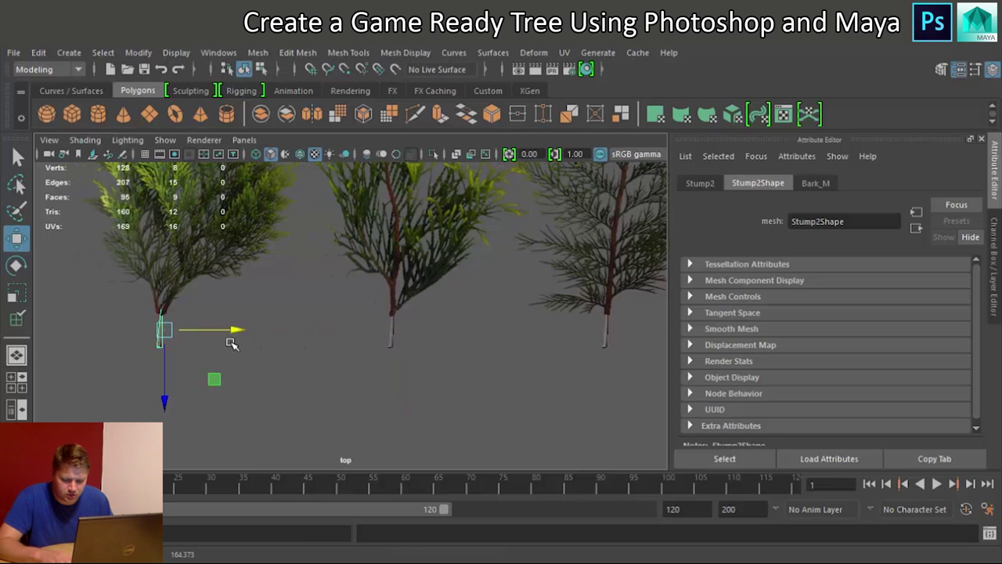
pyautogui.keyDown('alt'); pyautogui.moveTo(240, 341); pyautogui.dragTo(412, 338, button='middle'); pyautogui.keyUp('alt')
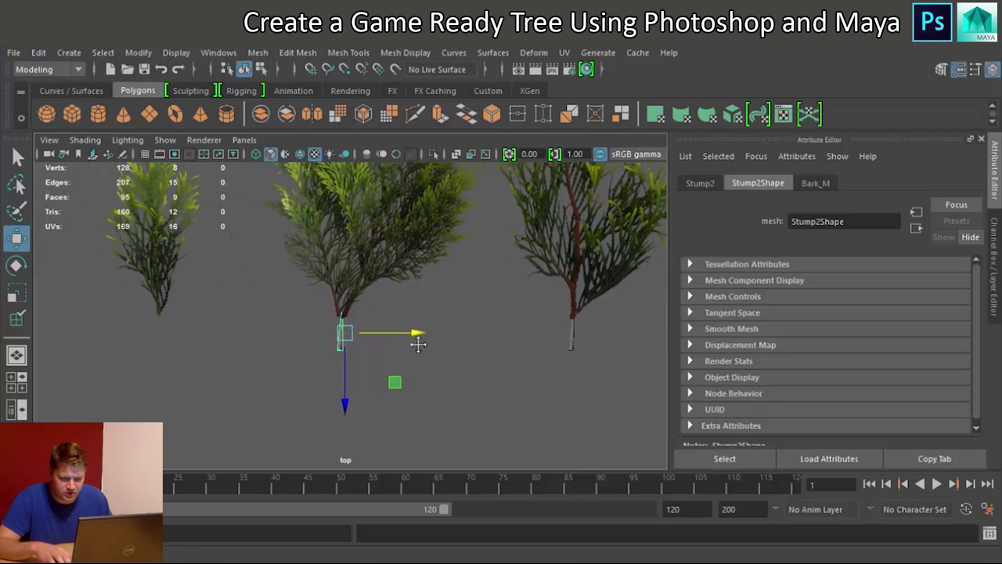
pyautogui.hotkey('ctrl', 'd')
pyautogui.moveTo(366, 335); pyautogui.dragTo(237, 334)
pyautogui.scroll(-3, 366, 311)
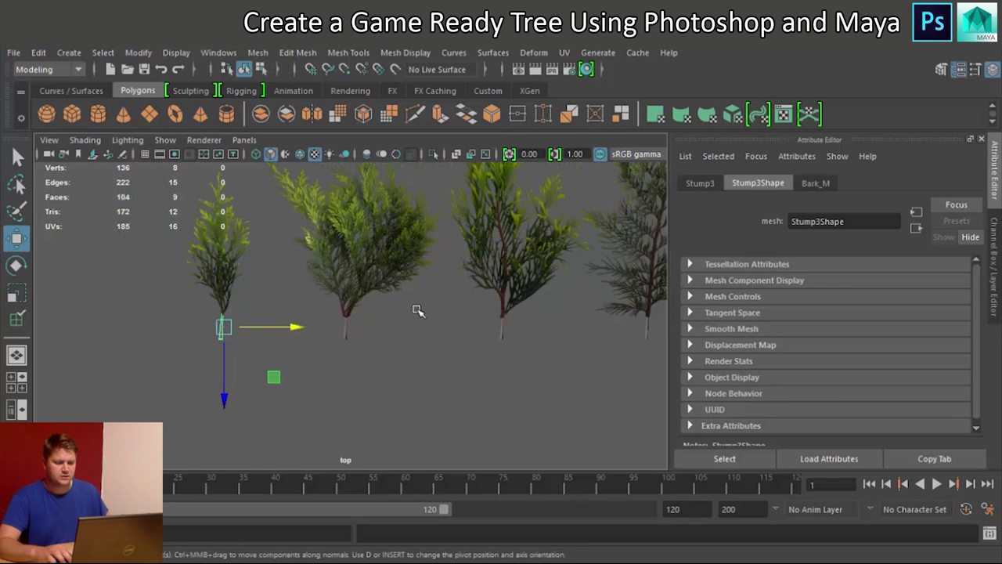
# Combine the smallest branch and its stump into a single mesh
pyautogui.scroll(3, 509, 354)
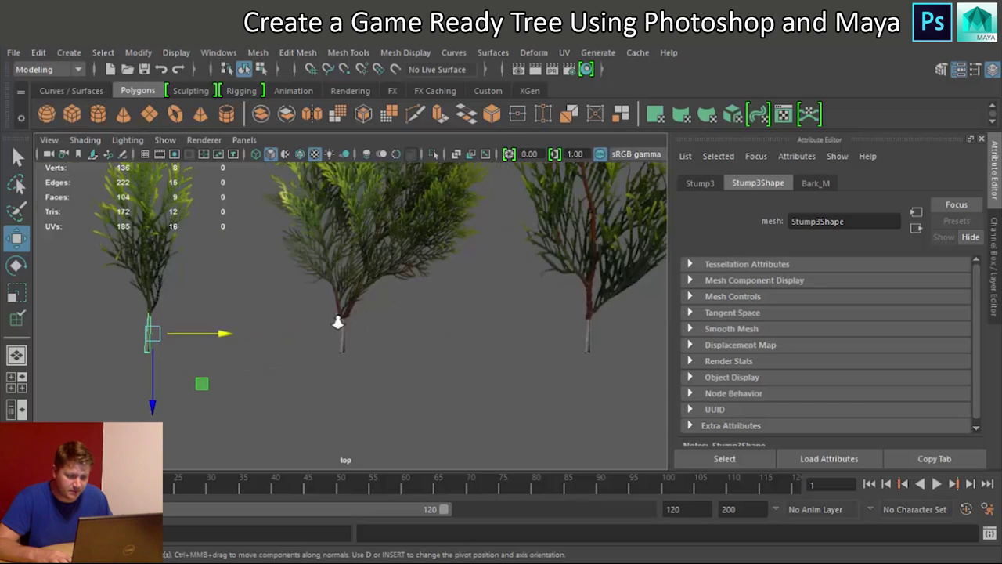
pyautogui.scroll(3, 336, 319)
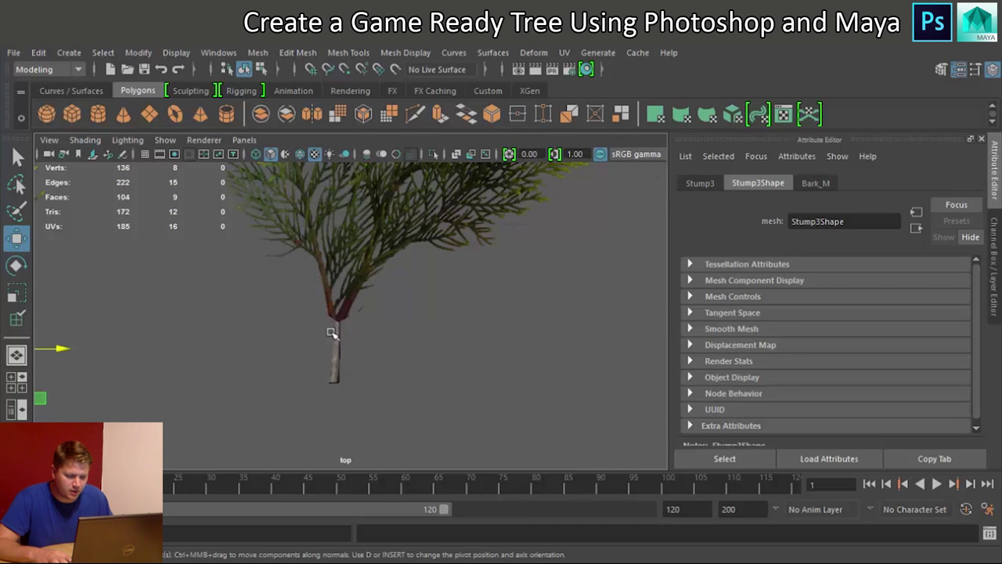
pyautogui.scroll(-5, 485, 313)
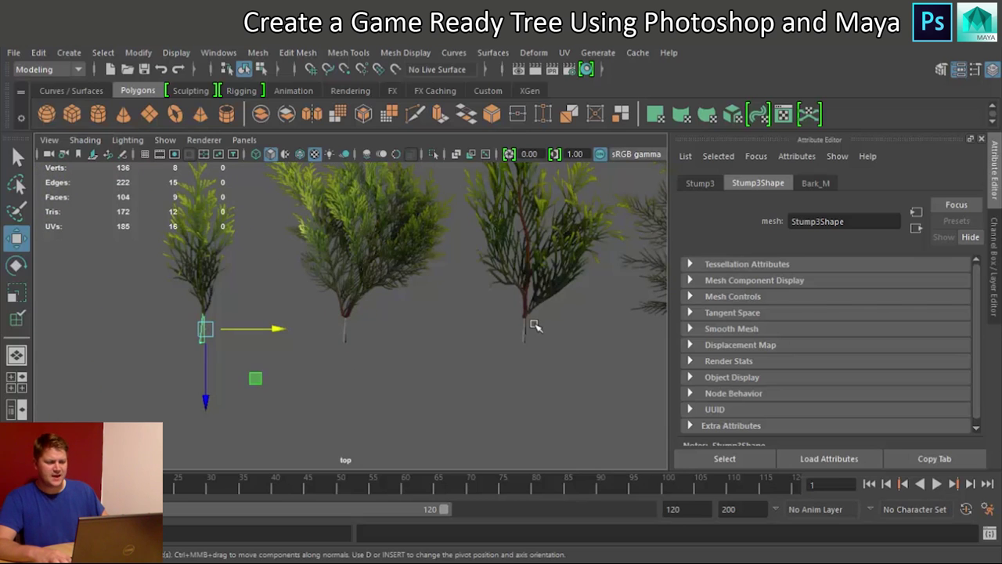
pyautogui.scroll(-2, 535, 325)
pyautogui.keyDown('alt'); pyautogui.moveTo(509, 322); pyautogui.dragTo(420, 335, button='middle'); pyautogui.keyUp('alt')
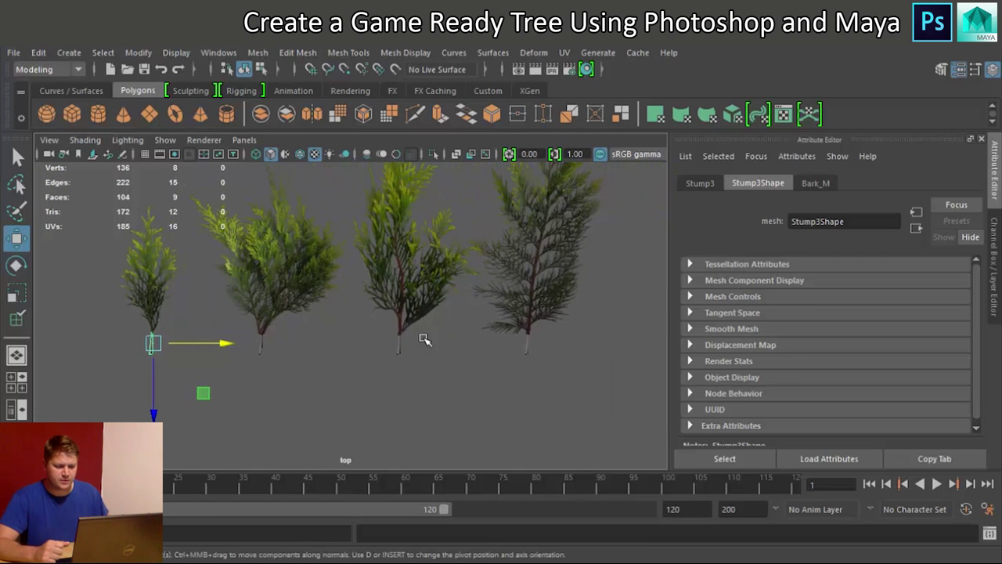
pyautogui.scroll(2, 423, 339)
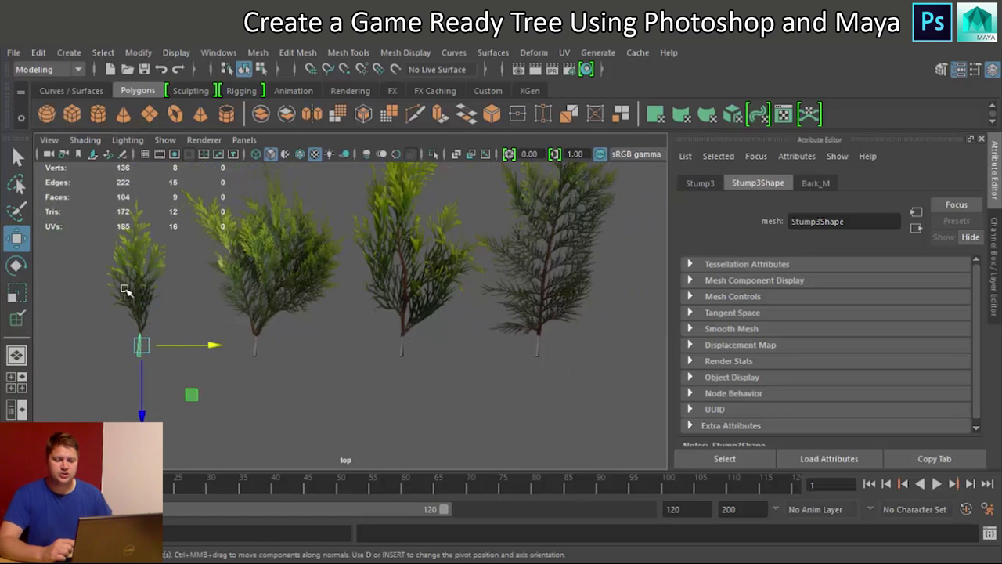
pyautogui.moveTo(88, 213); pyautogui.dragTo(166, 369)
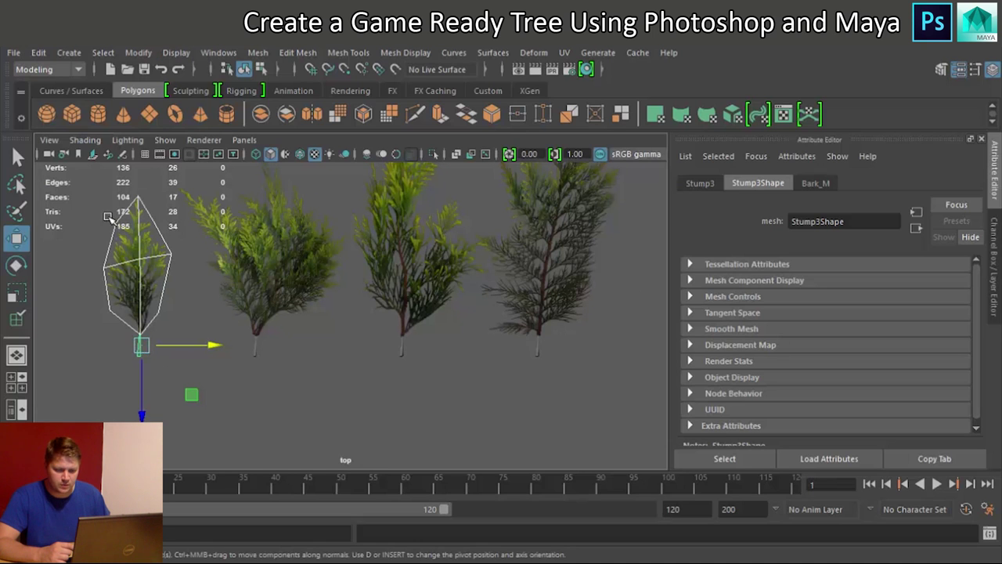
pyautogui.click(257, 53)
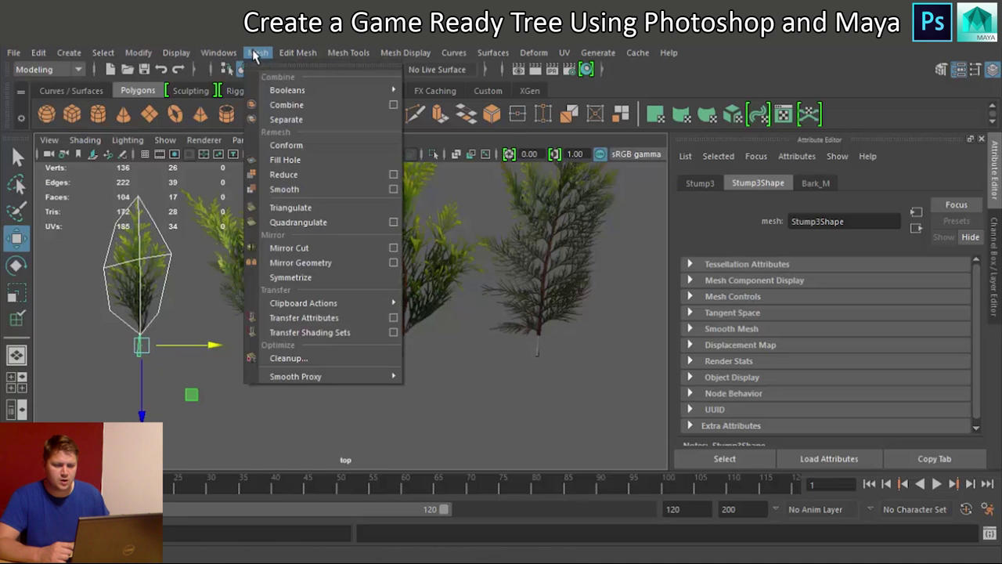
pyautogui.click(292, 110)
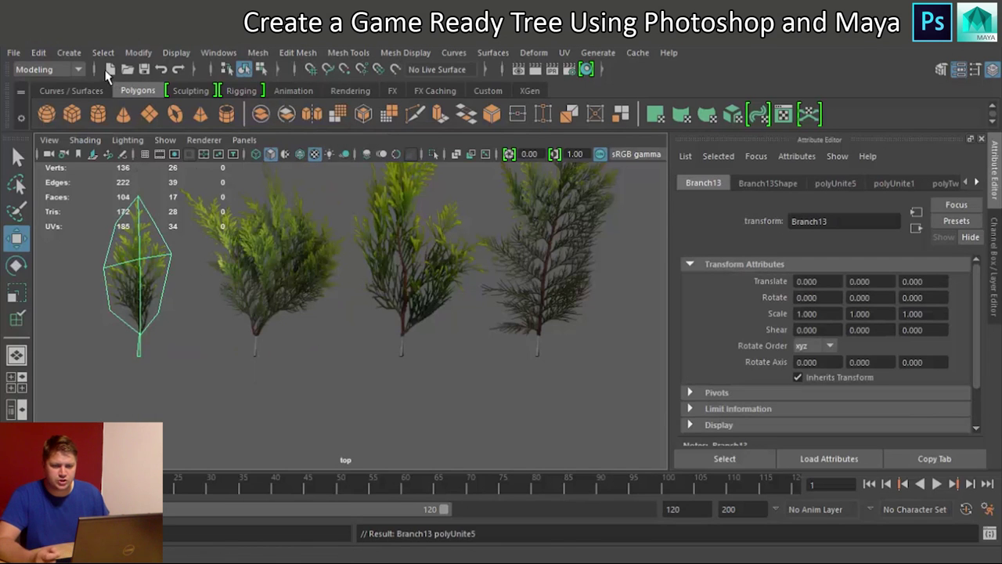
# Center the smallest branch's pivot and snap it to the stump's lower end in the top view
pyautogui.click(137, 53)
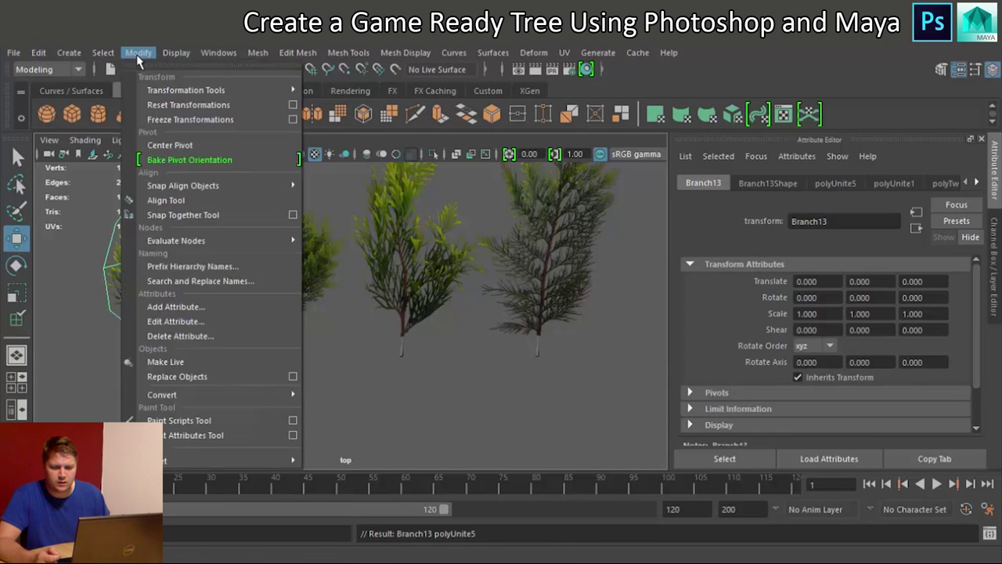
pyautogui.click(169, 144)
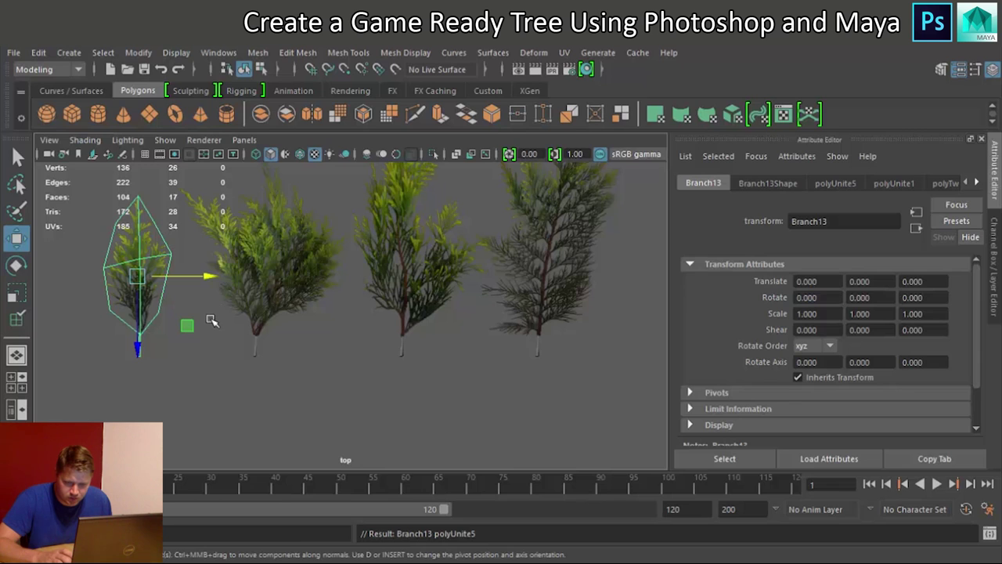
pyautogui.press('d')
pyautogui.press('v')
pyautogui.moveTo(138, 359); pyautogui.dragTo(139, 382, button='middle')
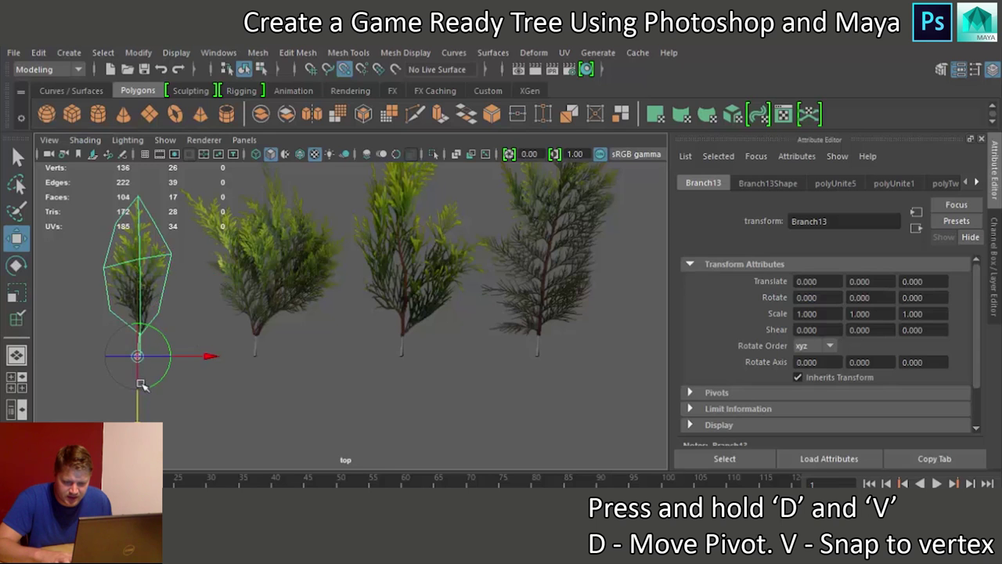
pyautogui.click(209, 357)
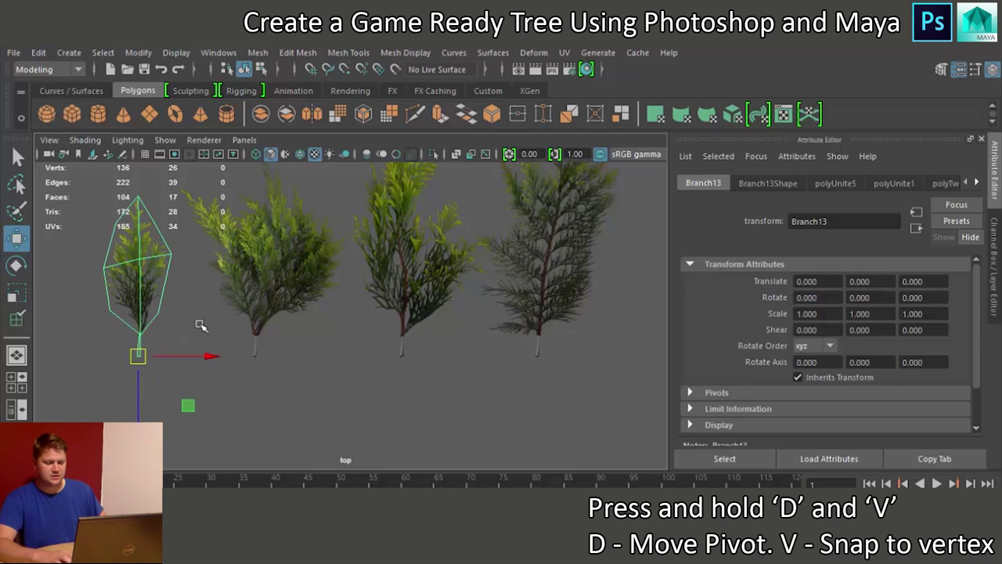
# Correct the pivot's height in the perspective view by snapping it to the vertex at the stump's end
pyautogui.press('space')
pyautogui.press('space')
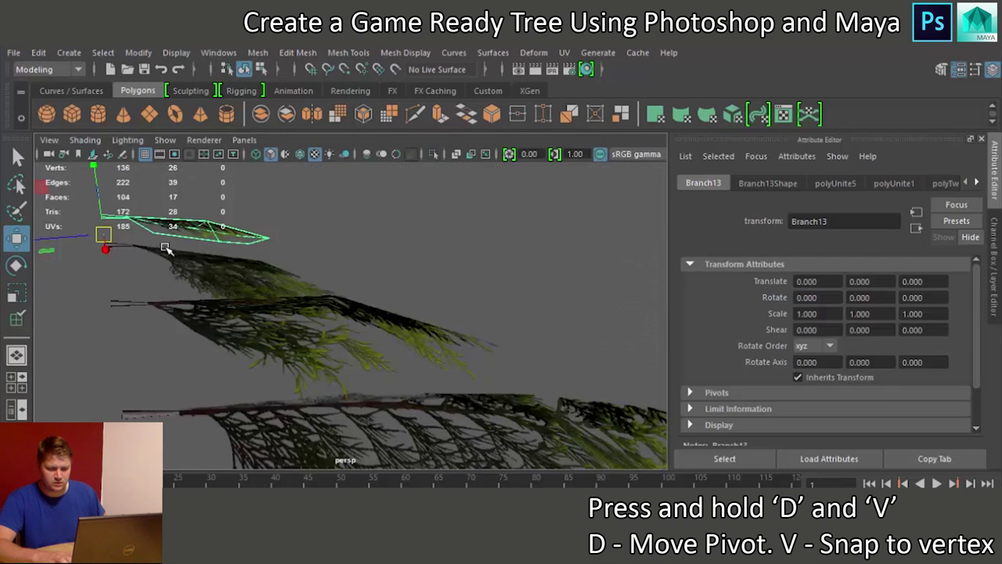
pyautogui.keyDown('alt'); pyautogui.moveTo(92, 232); pyautogui.dragTo(241, 260); pyautogui.keyUp('alt')
pyautogui.press('d')
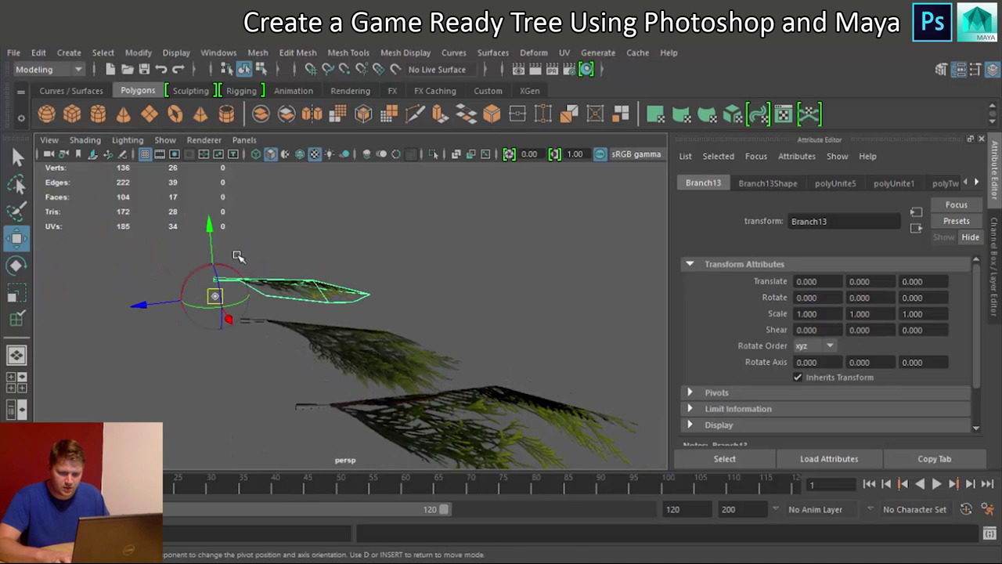
pyautogui.click(213, 278)
pyautogui.press('d')
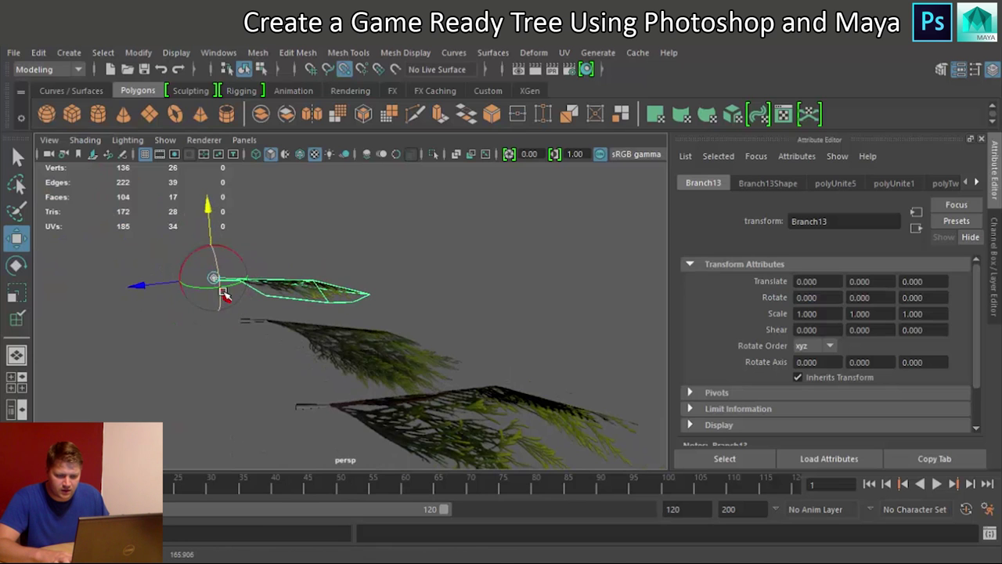
# Test the smallest branch's new pivot with a trial rotation and undo it
pyautogui.keyDown('alt'); pyautogui.moveTo(188, 306); pyautogui.dragTo(110, 389); pyautogui.keyUp('alt')
pyautogui.press('e')
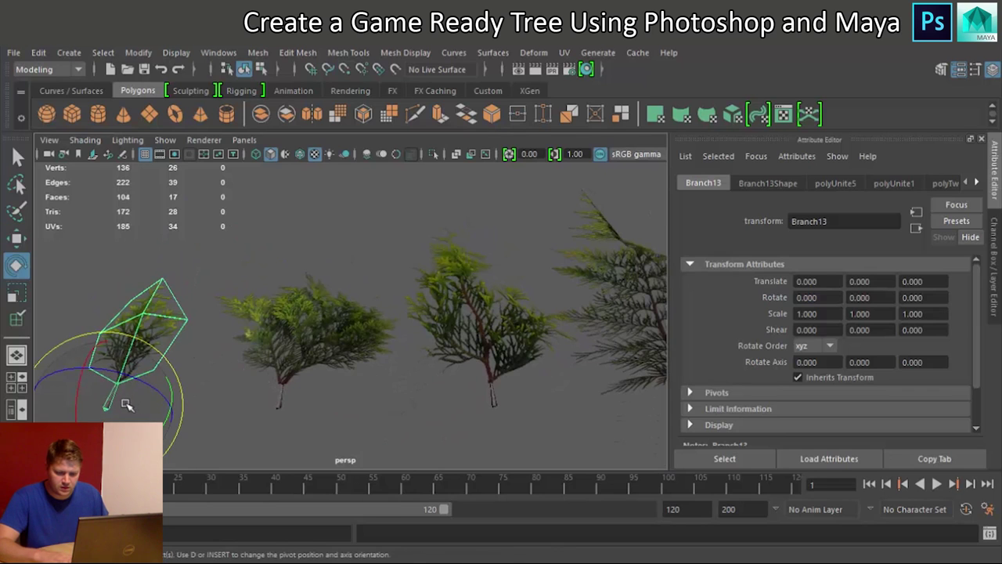
pyautogui.moveTo(177, 392); pyautogui.dragTo(164, 461)
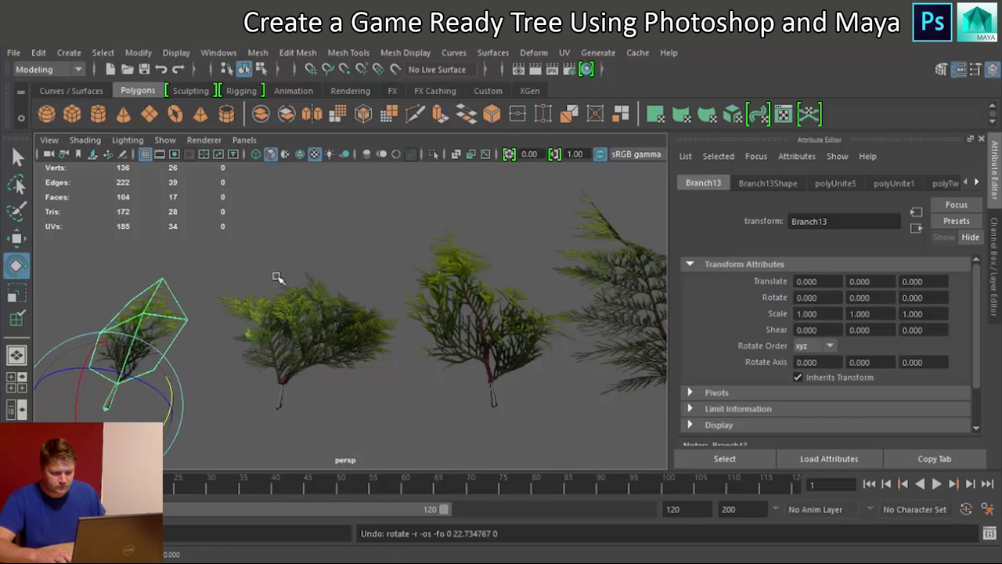
# Combine the bushy second-smallest branch and its stump into a single mesh
pyautogui.moveTo(275, 266); pyautogui.dragTo(280, 440)
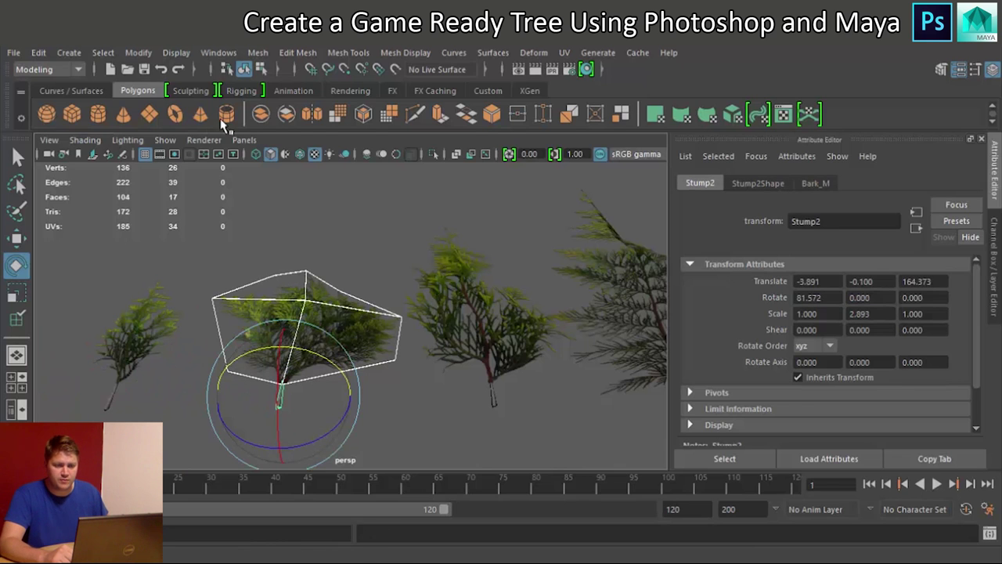
pyautogui.click(257, 53)
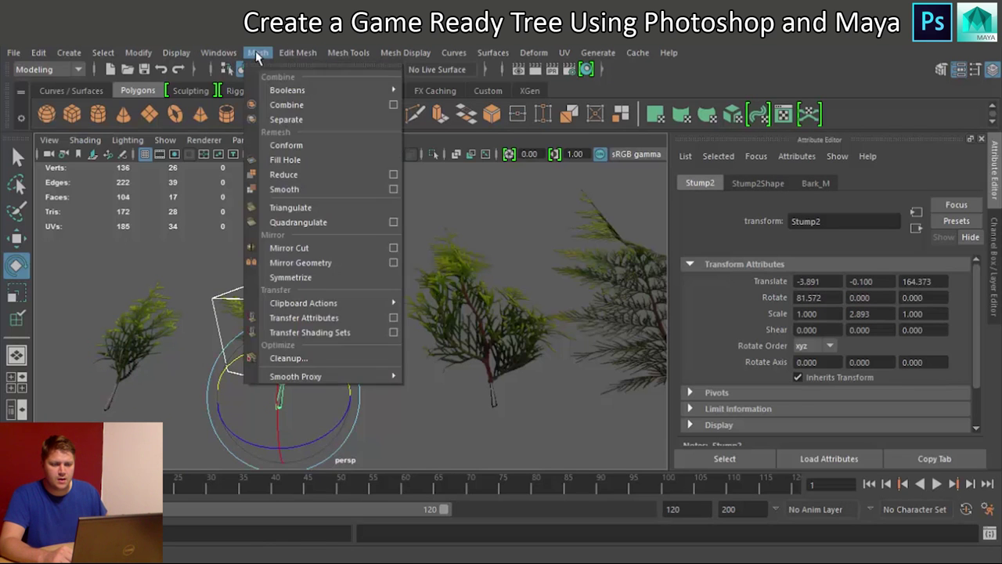
pyautogui.click(285, 108)
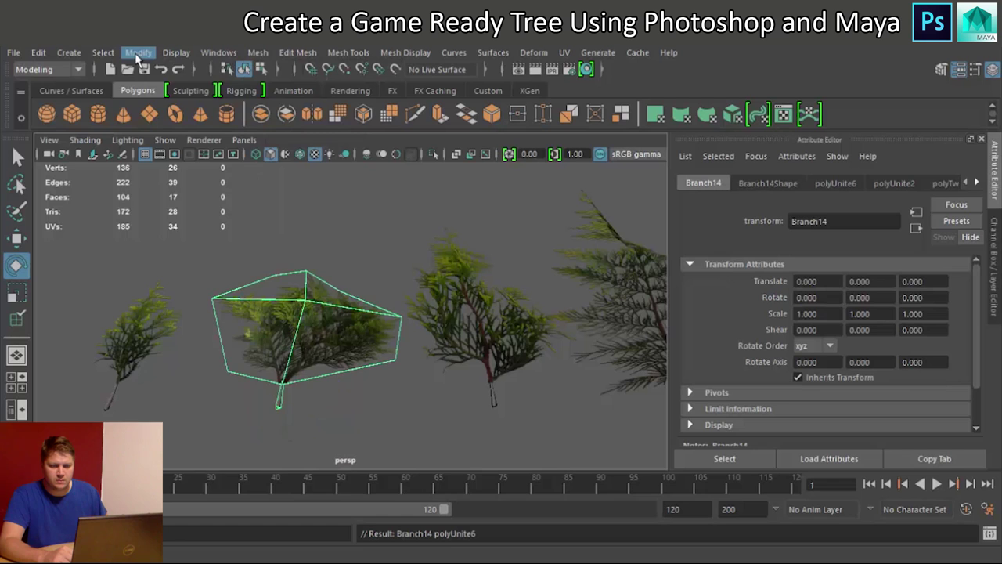
# Center the bushy branch's pivot and snap it to the vertex at the end of its stump
pyautogui.click(139, 53)
pyautogui.click(170, 145)
pyautogui.press('d')
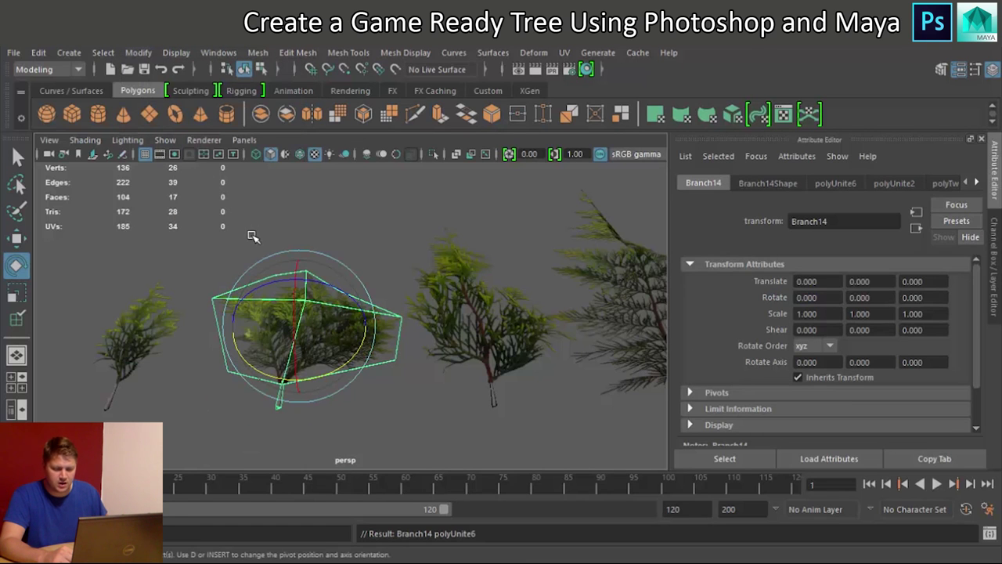
pyautogui.moveTo(306, 378); pyautogui.dragTo(296, 431)
pyautogui.press('d')
pyautogui.moveTo(360, 433); pyautogui.dragTo(285, 358)
pyautogui.press('e')
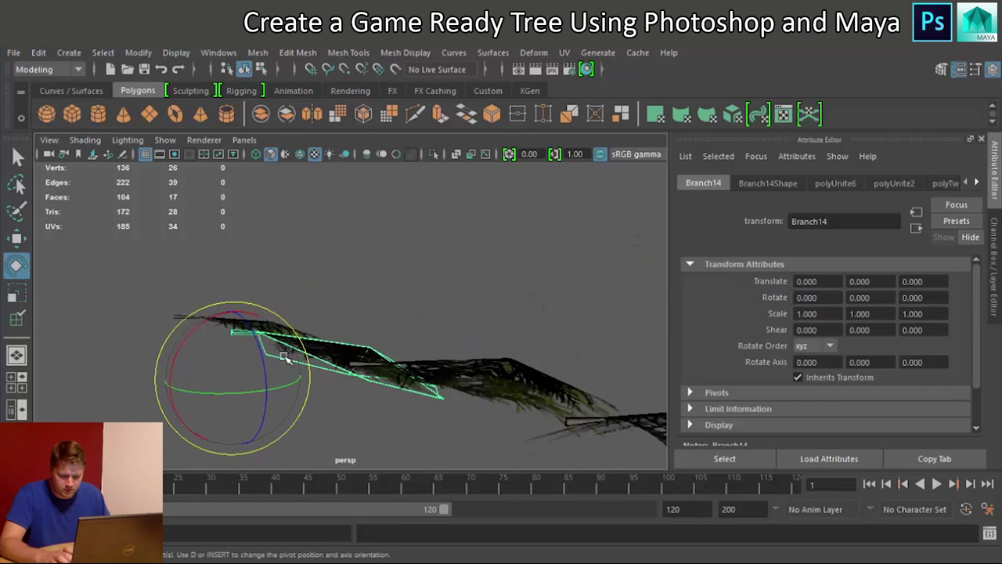
pyautogui.press('d')
pyautogui.moveTo(238, 322); pyautogui.dragTo(239, 282)
# Combine the second-largest branch and its stump into a single mesh
pyautogui.keyDown('alt'); pyautogui.moveTo(192, 347); pyautogui.dragTo(282, 384); pyautogui.keyUp('alt')
pyautogui.moveTo(461, 317); pyautogui.dragTo(488, 422)
pyautogui.click(258, 53)
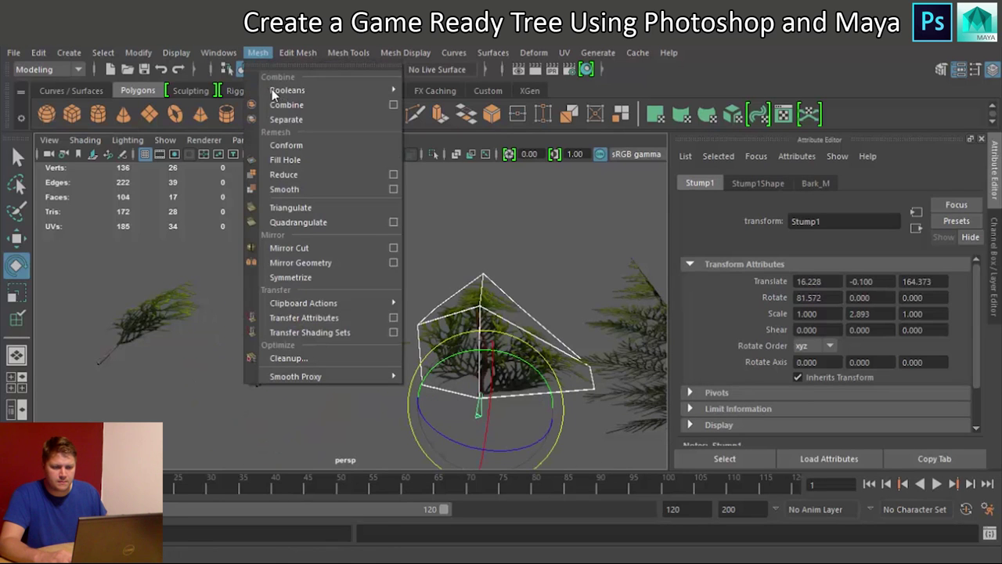
pyautogui.click(286, 105)
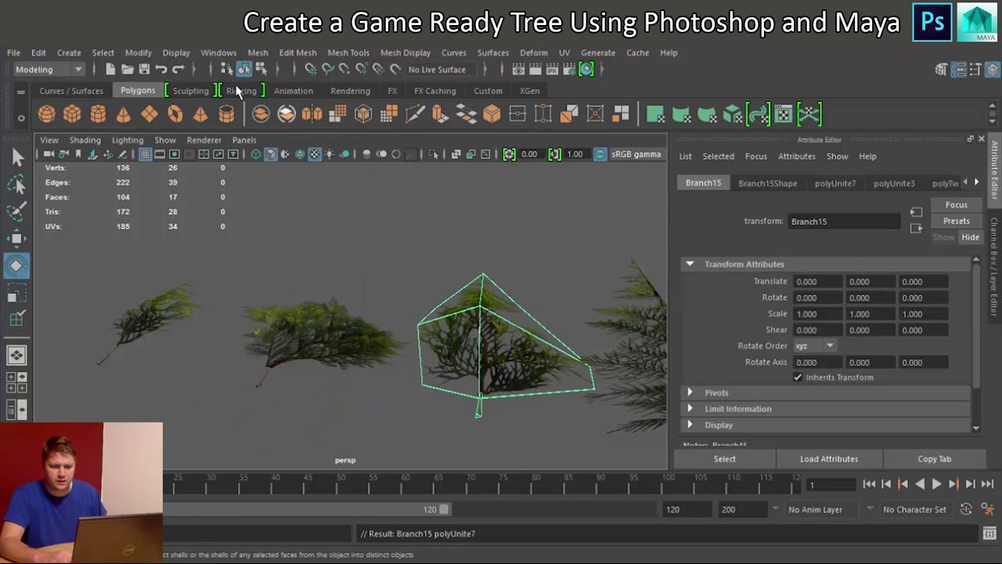
# Center the second-largest branch's pivot and snap it along each axis to the vertex at the end of its stump
pyautogui.click(139, 52)
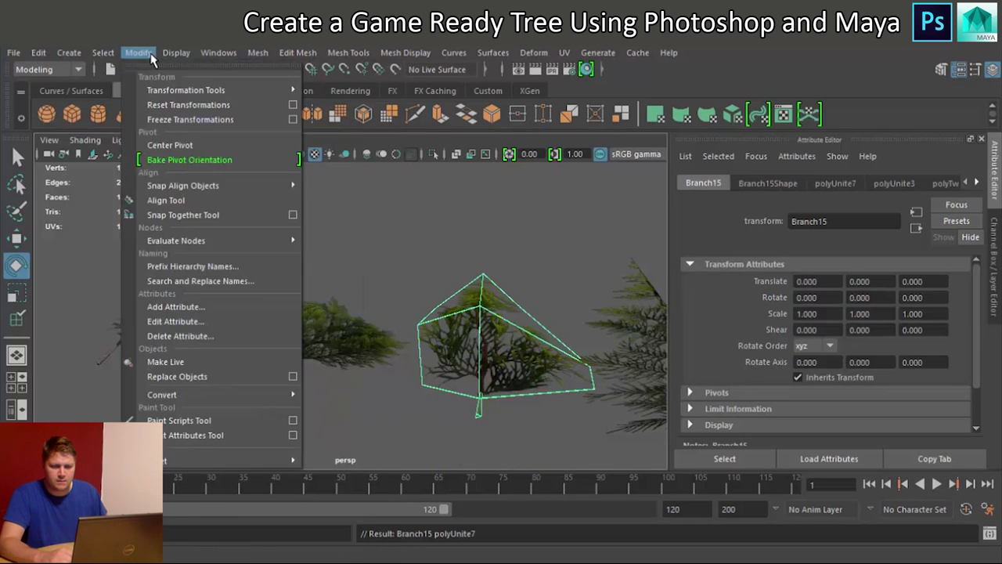
pyautogui.click(186, 147)
pyautogui.press('d')
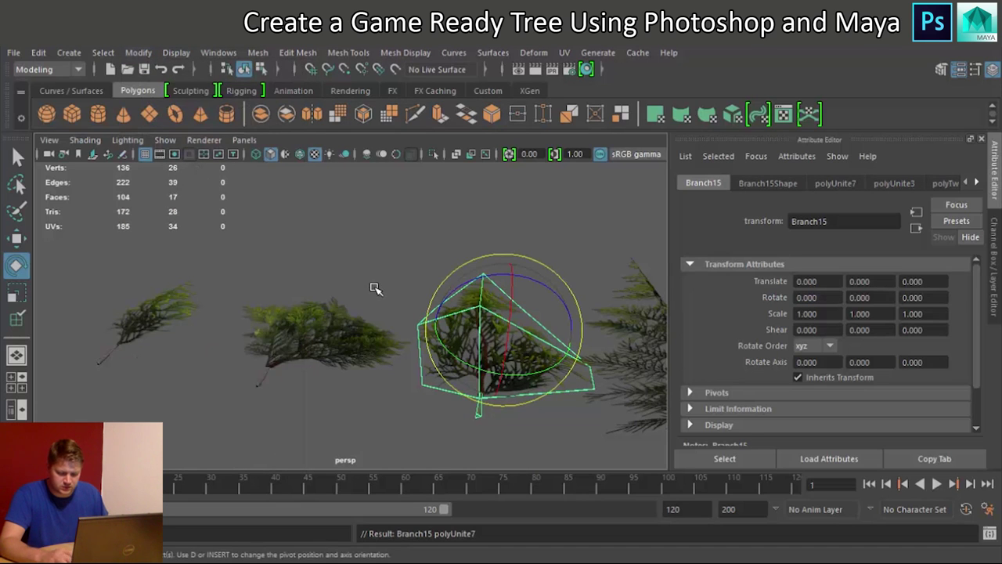
pyautogui.moveTo(501, 330); pyautogui.dragTo(507, 483)
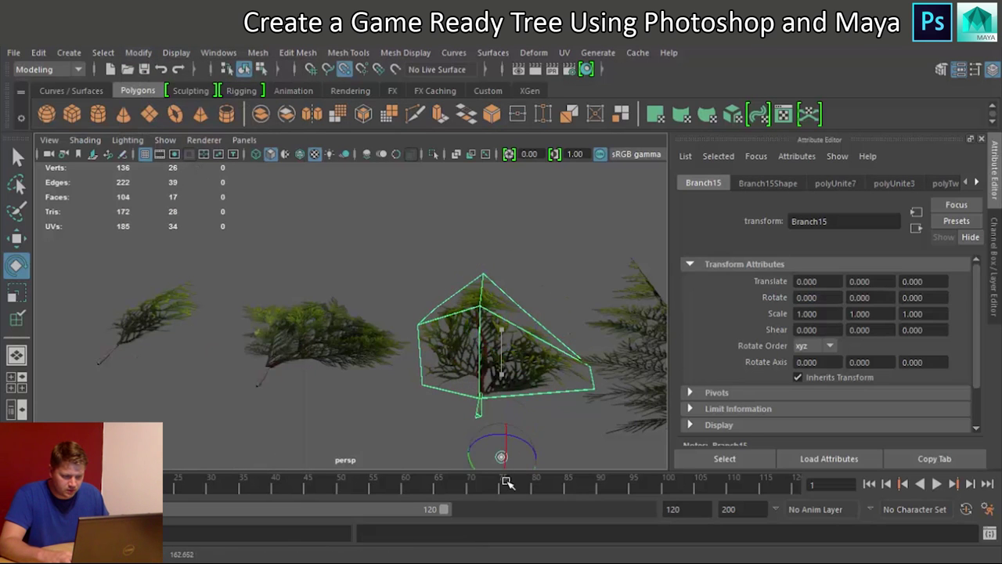
pyautogui.moveTo(575, 467); pyautogui.dragTo(469, 432)
pyautogui.keyDown('alt'); pyautogui.moveTo(532, 425); pyautogui.dragTo(406, 387); pyautogui.keyUp('alt')
pyautogui.press('d')
pyautogui.press('v')
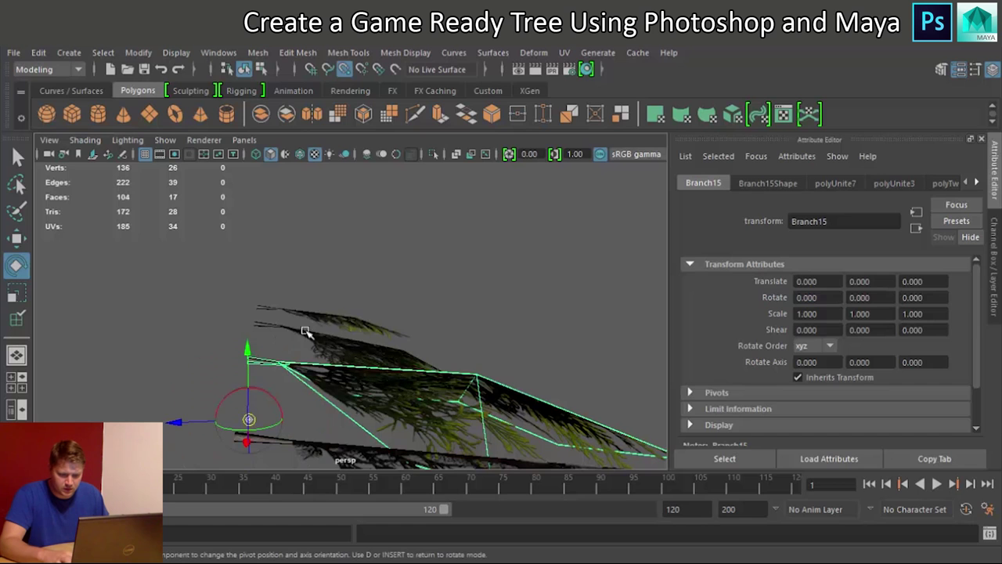
pyautogui.click(242, 350)
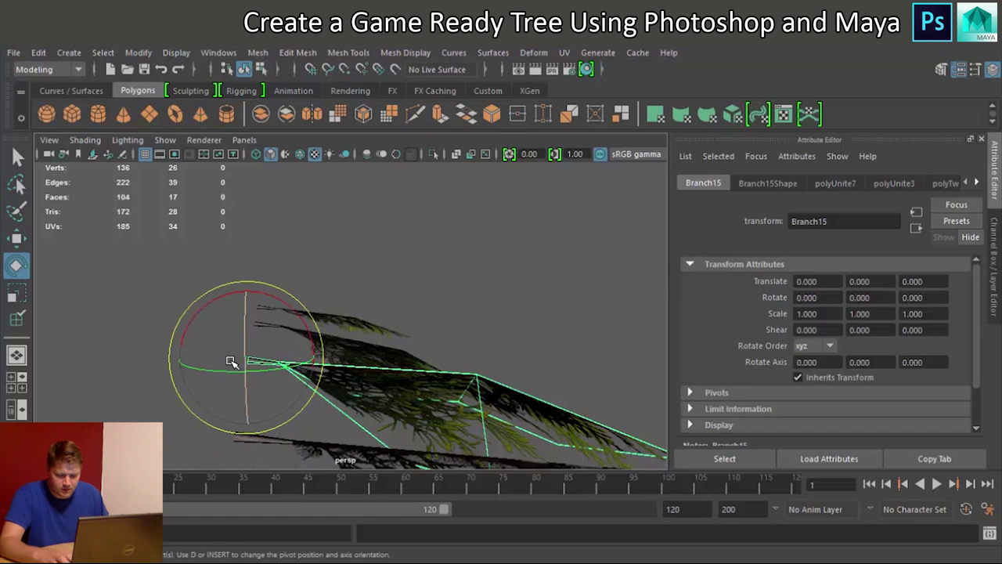
# Combine the largest branch and its stump into a single mesh
pyautogui.keyDown('alt'); pyautogui.moveTo(233, 359); pyautogui.dragTo(367, 293); pyautogui.keyUp('alt')
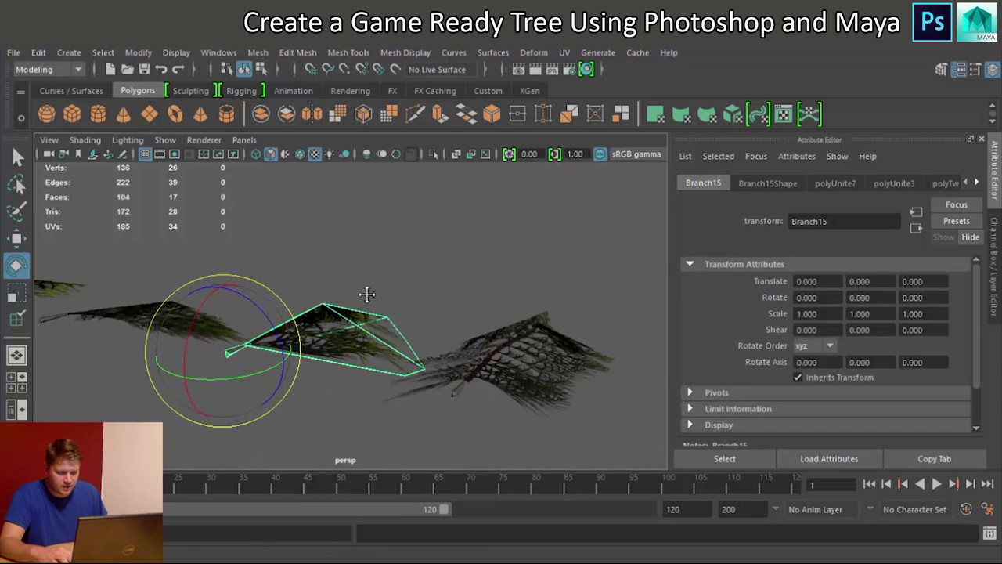
pyautogui.moveTo(462, 438); pyautogui.dragTo(461, 437)
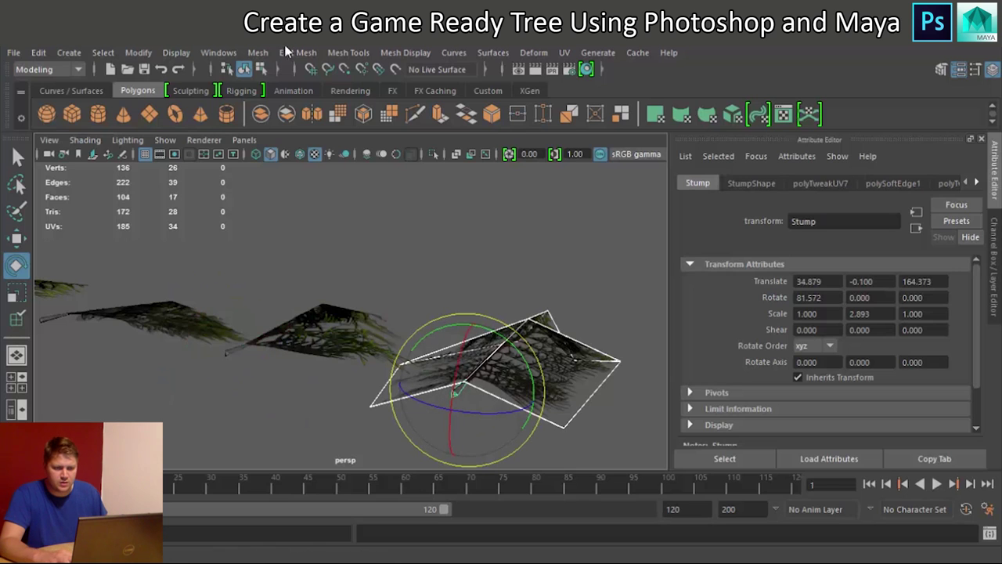
pyautogui.click(258, 53)
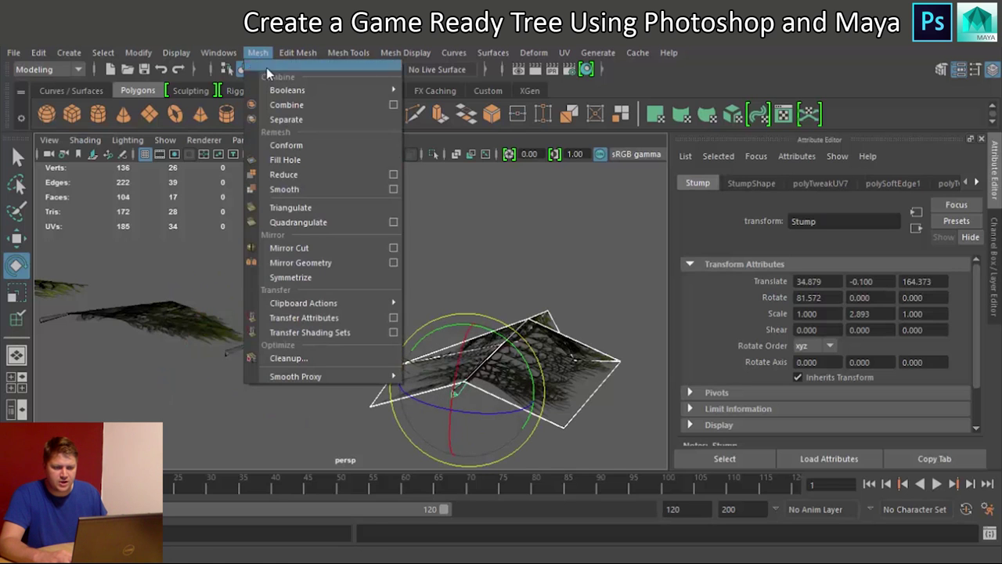
pyautogui.click(300, 109)
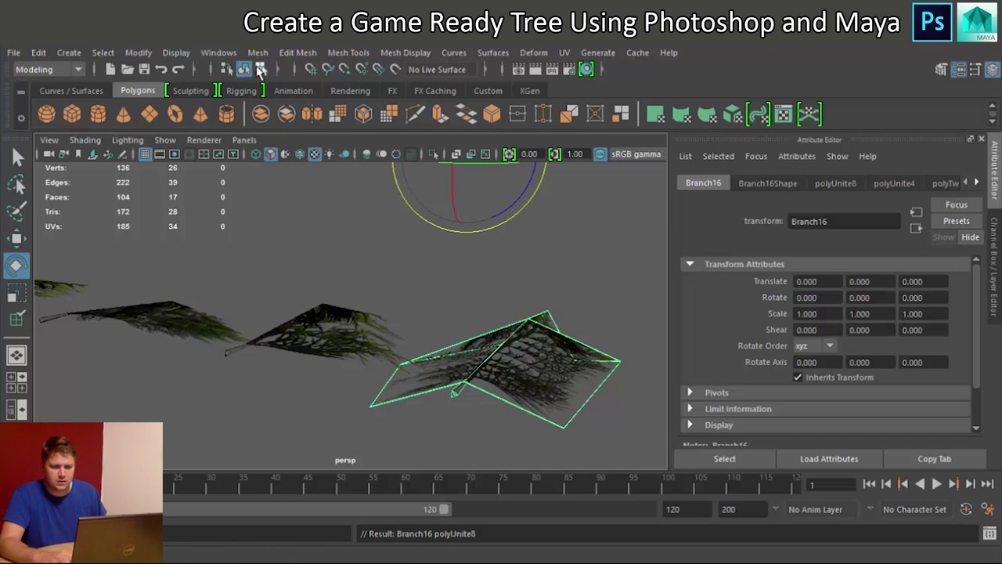
# Center the largest branch's pivot and snap it along each axis to the vertex at its stump's end
pyautogui.click(137, 54)
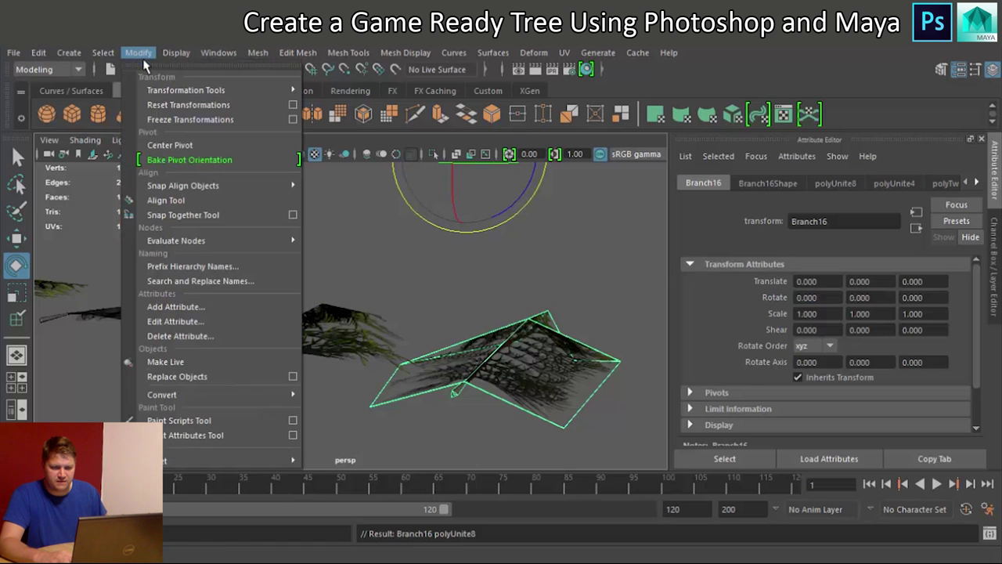
pyautogui.click(187, 141)
pyautogui.keyDown('alt'); pyautogui.moveTo(392, 302); pyautogui.dragTo(273, 222); pyautogui.keyUp('alt')
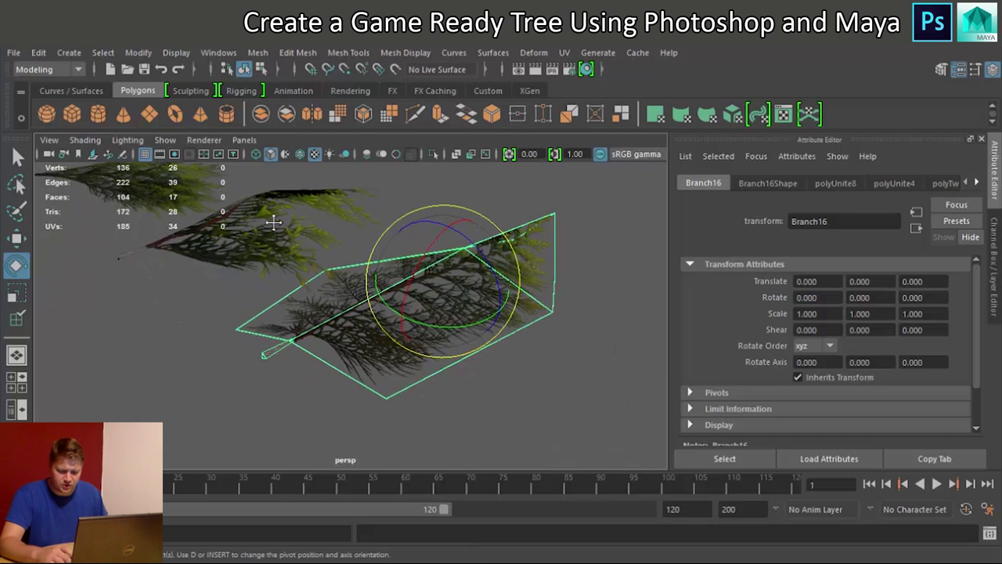
pyautogui.press('d')
pyautogui.moveTo(415, 307); pyautogui.dragTo(252, 354)
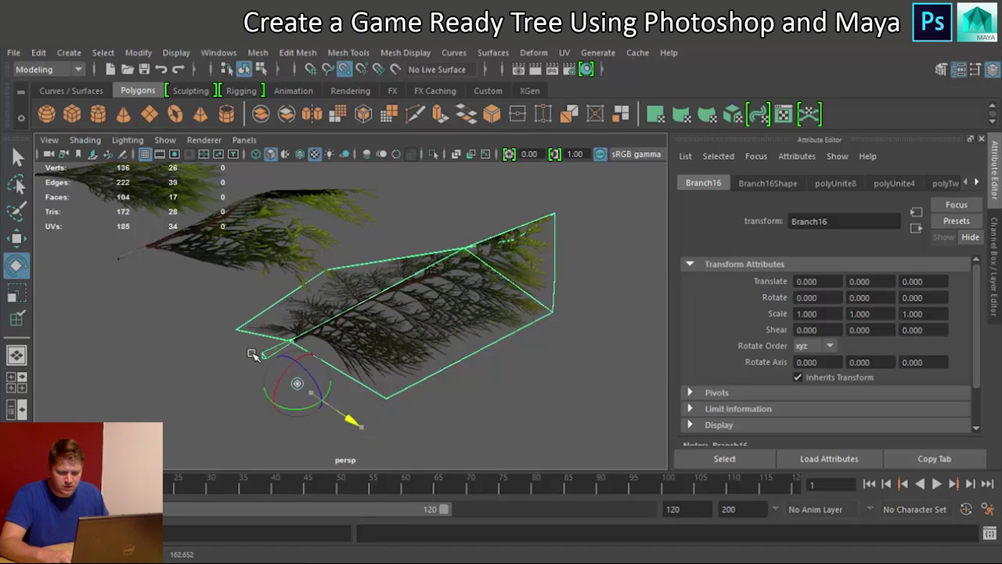
pyautogui.click(297, 343)
pyautogui.keyDown('alt'); pyautogui.moveTo(272, 246); pyautogui.dragTo(300, 364); pyautogui.keyUp('alt')
pyautogui.moveTo(149, 279); pyautogui.dragTo(109, 282)
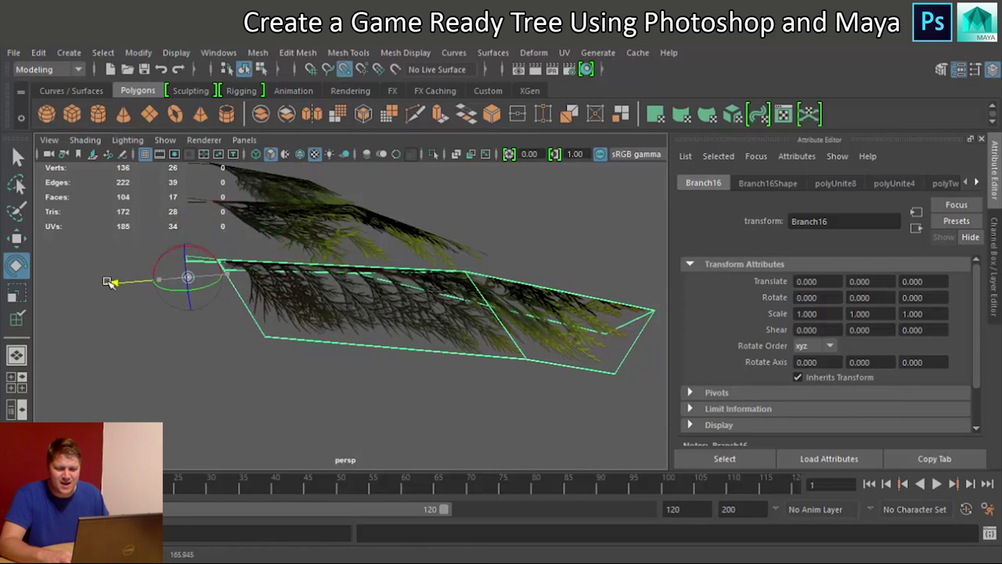
pyautogui.moveTo(179, 206); pyautogui.dragTo(177, 180)
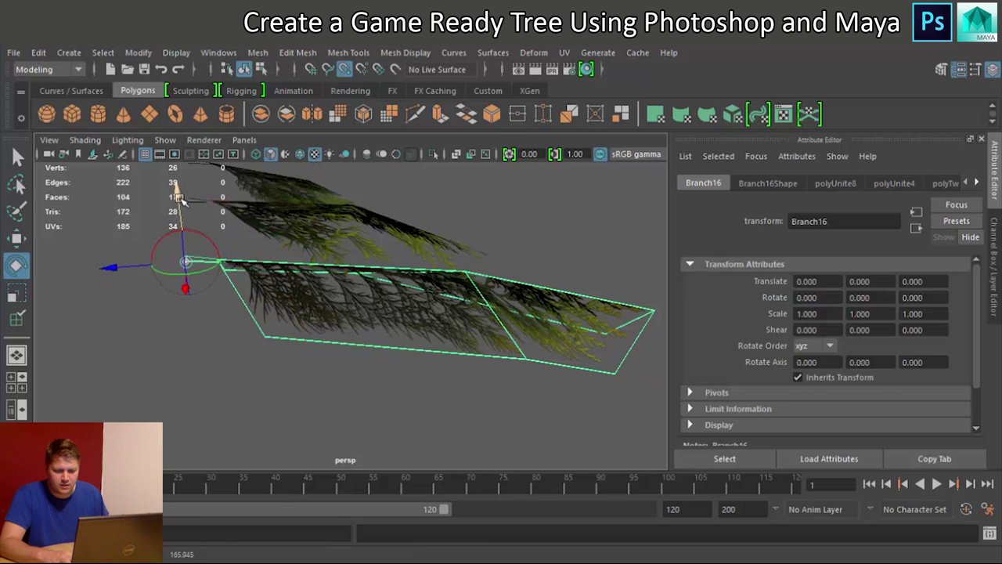
pyautogui.press('e')
# Select the combined branches one after another to check that each pivot sits at its stump end
pyautogui.keyDown('alt'); pyautogui.moveTo(205, 224); pyautogui.dragTo(262, 293); pyautogui.keyUp('alt')
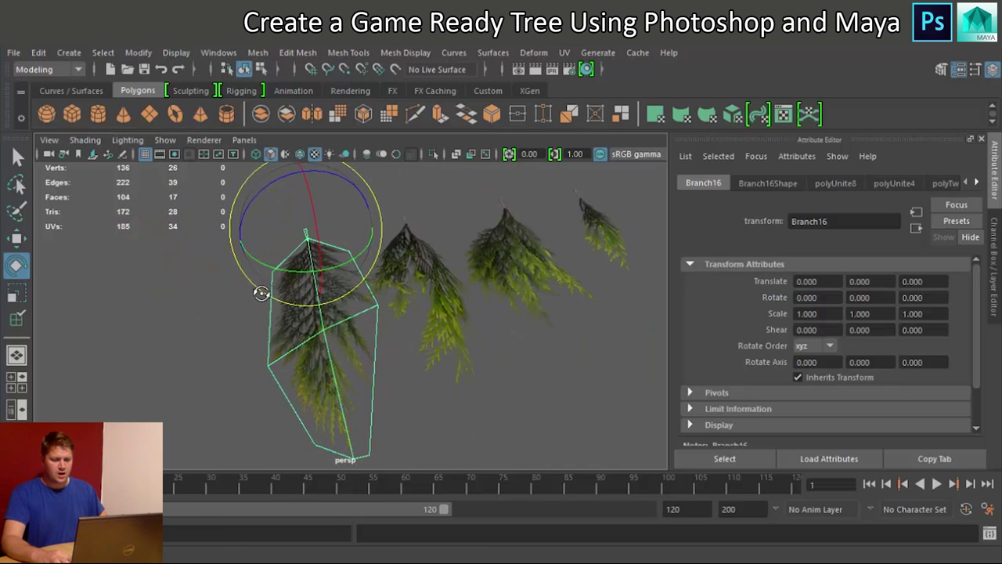
pyautogui.click(406, 280)
pyautogui.click(526, 247)
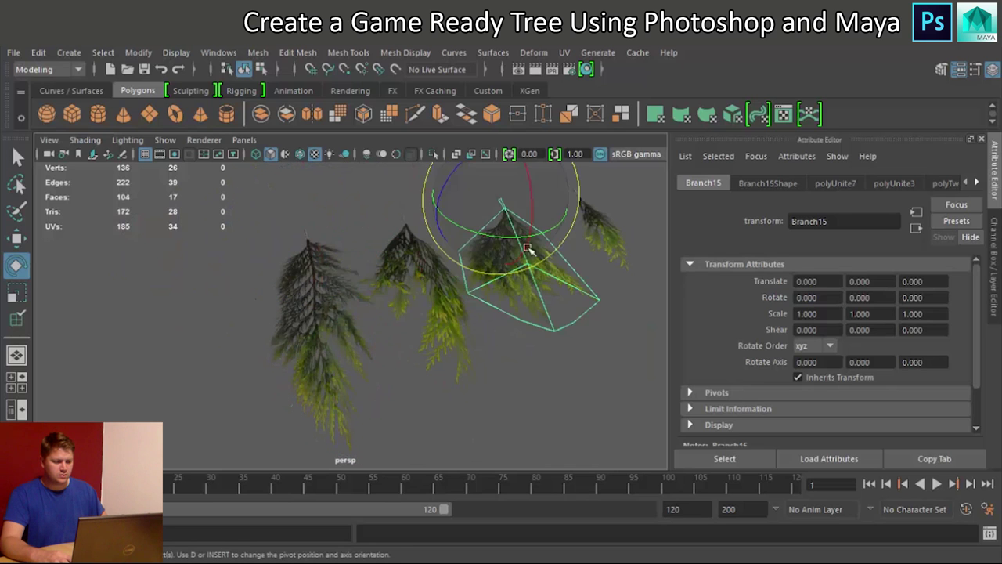
pyautogui.click(612, 221)
pyautogui.keyDown('alt'); pyautogui.moveTo(464, 305); pyautogui.dragTo(509, 276); pyautogui.keyUp('alt')
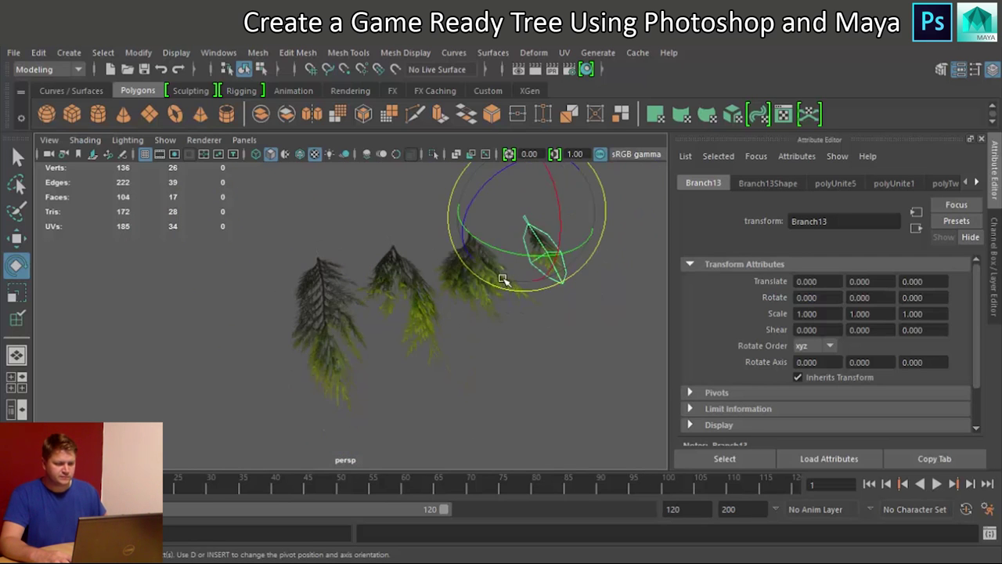
pyautogui.click(331, 284)
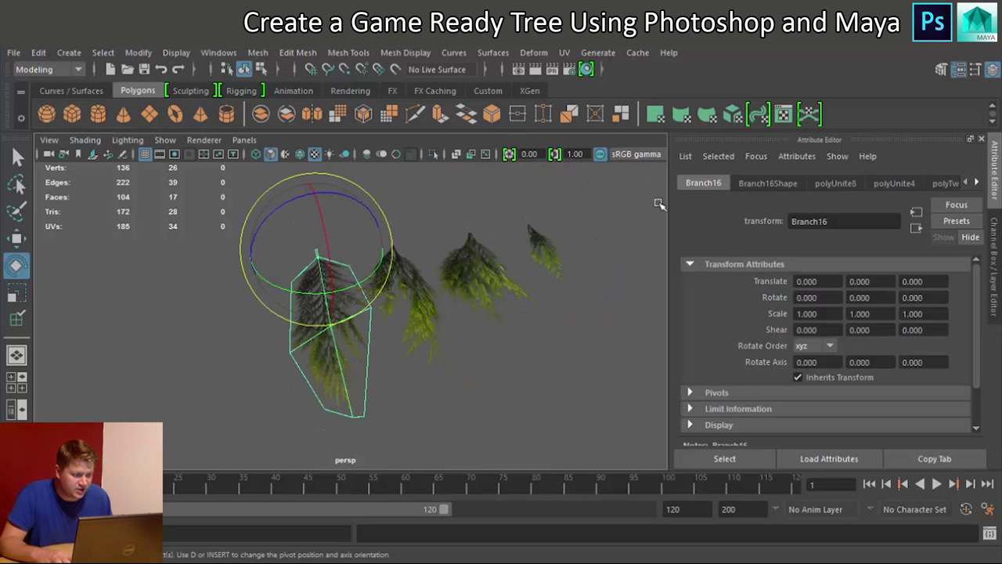
# Delete the construction history of all four branches together
pyautogui.moveTo(587, 229); pyautogui.dragTo(284, 357)
pyautogui.click(136, 52)
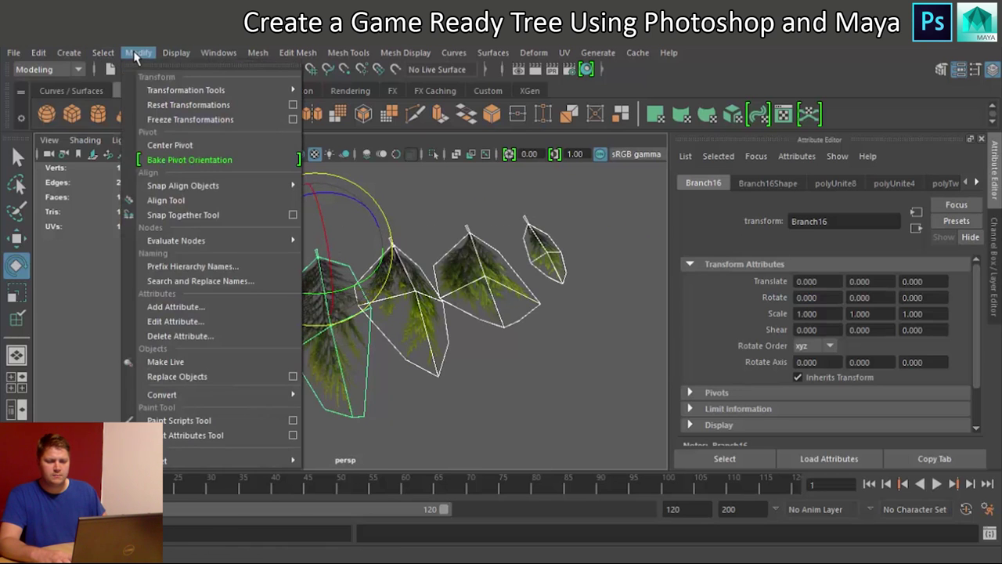
pyautogui.click(136, 52)
pyautogui.click(39, 52)
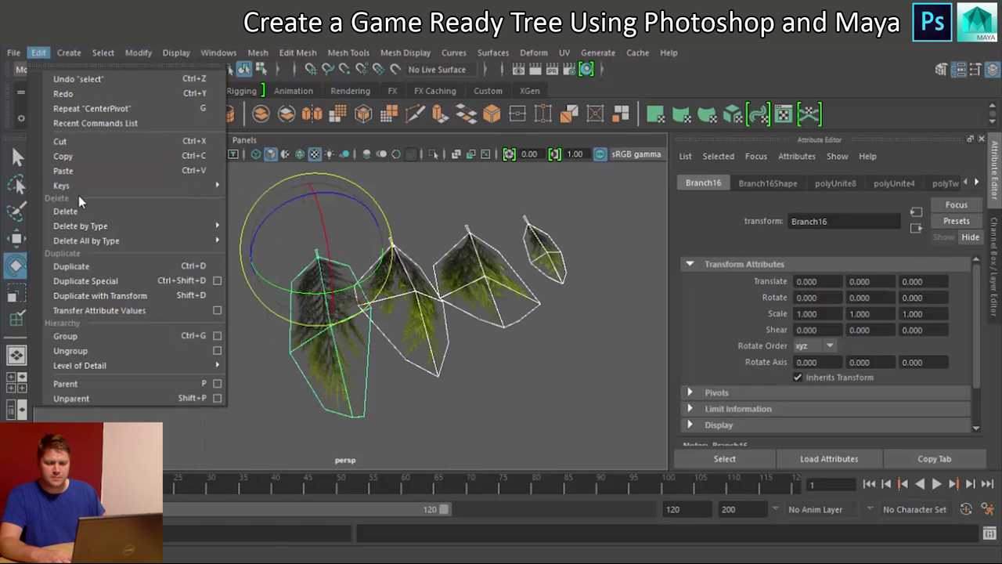
pyautogui.moveTo(96, 226)
pyautogui.click(256, 238)
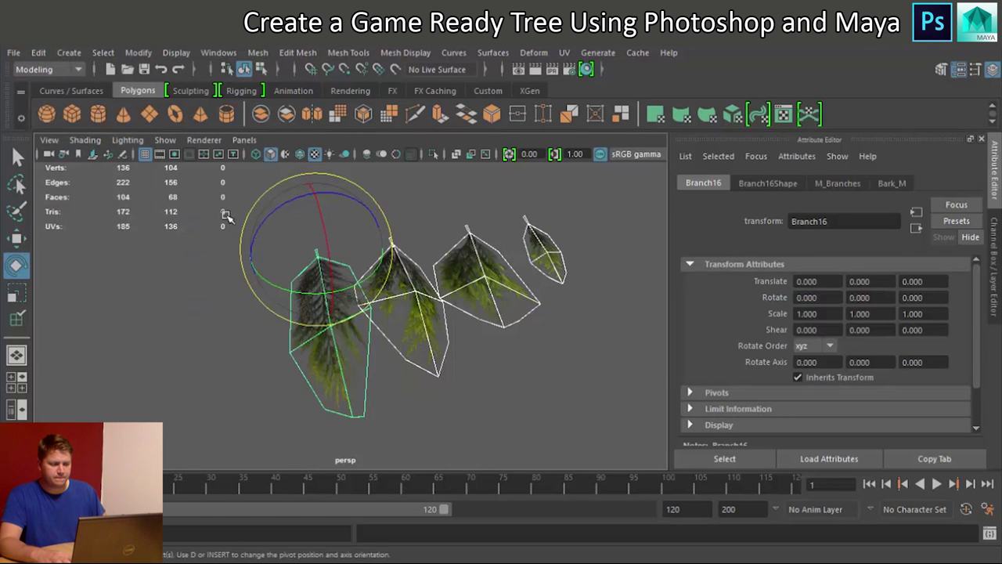
# Rename the smallest branch as Branch1
pyautogui.click(401, 308)
pyautogui.click(548, 268)
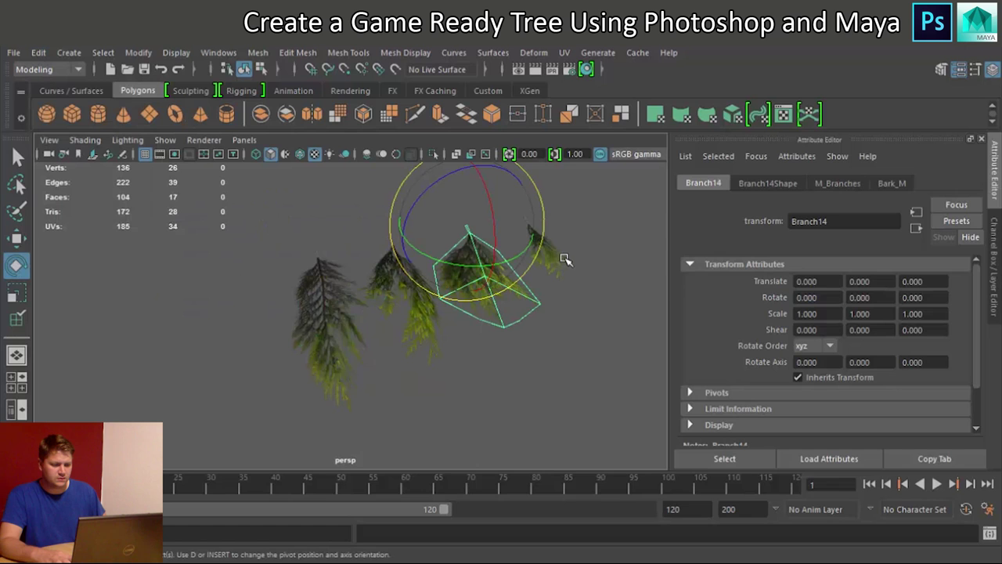
pyautogui.click(551, 258)
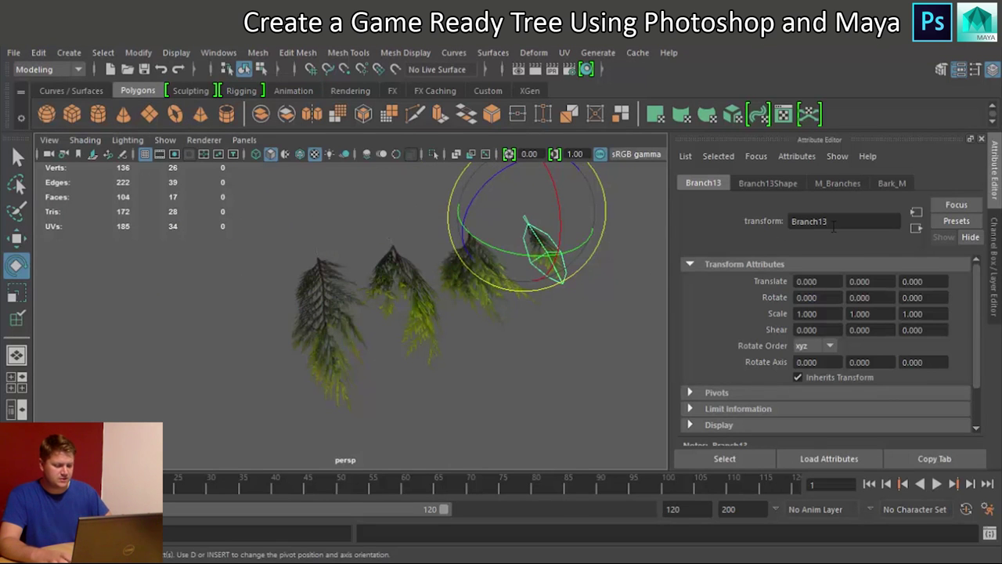
pyautogui.press('Return')
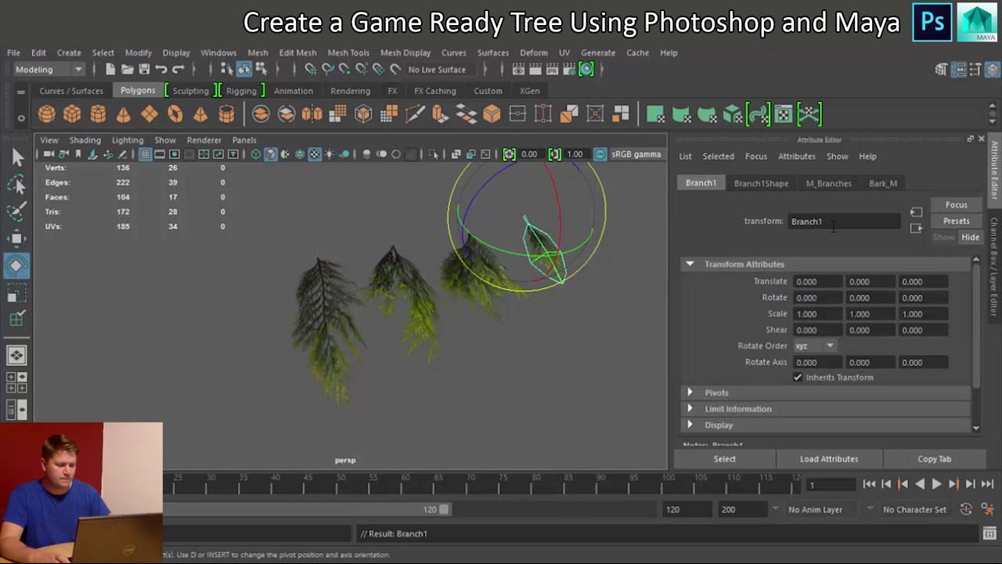
# Rename the bushy second-smallest branch as Branch2
pyautogui.click(468, 279)
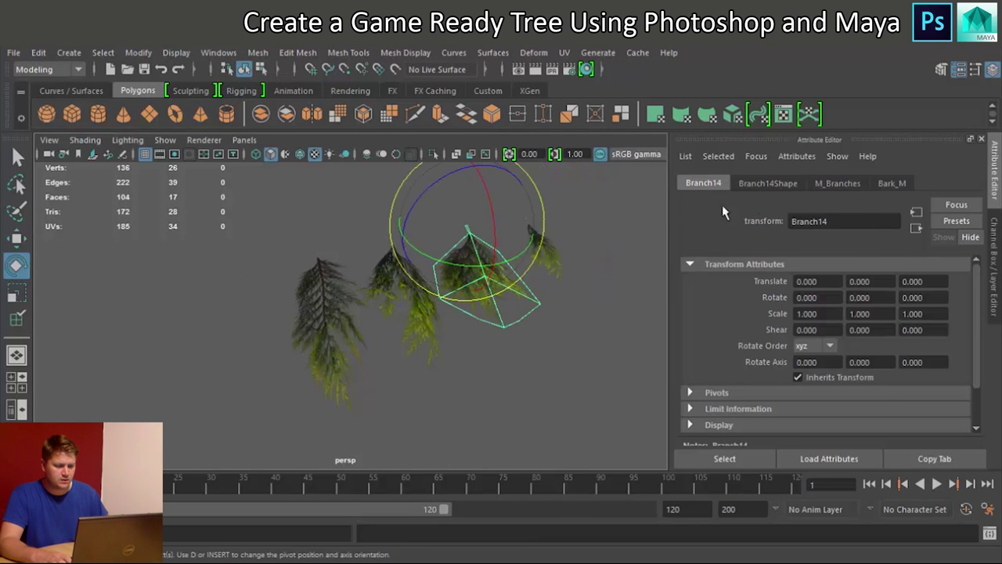
pyautogui.click(837, 220)
pyautogui.write('Branch2')
pyautogui.press('Return')
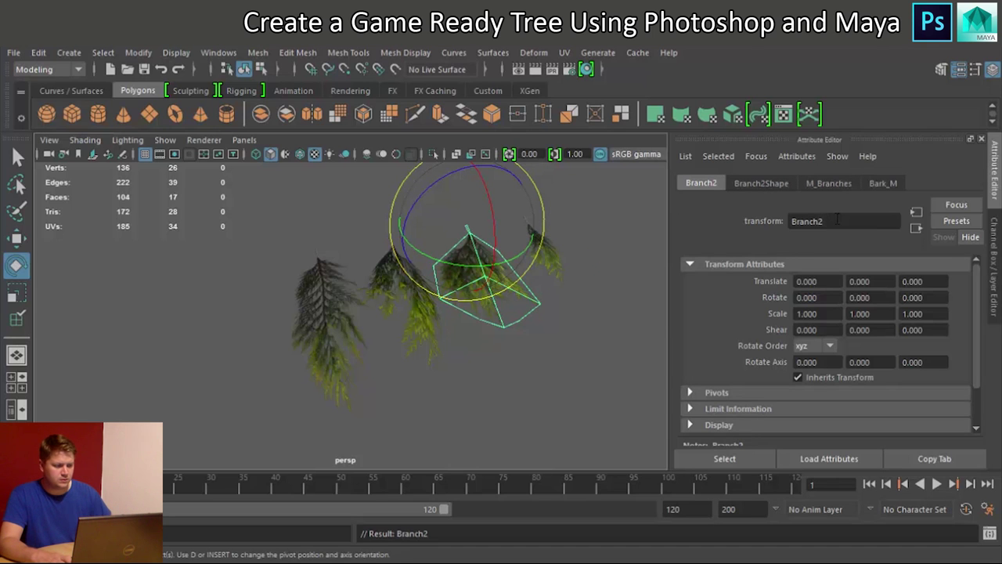
# Rename the second-largest branch as Branch3
pyautogui.click(421, 314)
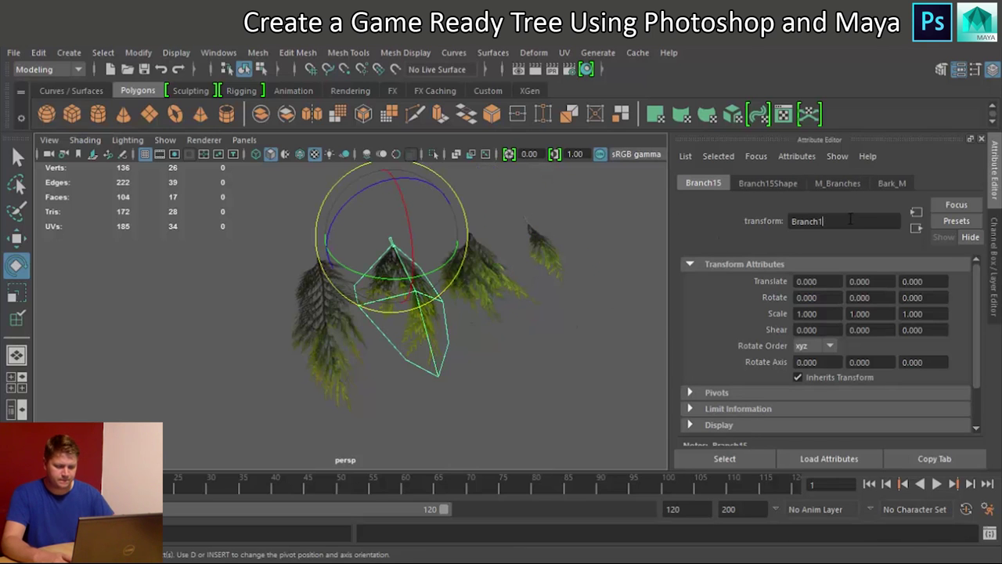
pyautogui.press('BackSpace')
pyautogui.press('BackSpace')
pyautogui.write('3')
pyautogui.press('Return')
# Rename the largest branch as Branch4
pyautogui.click(338, 331)
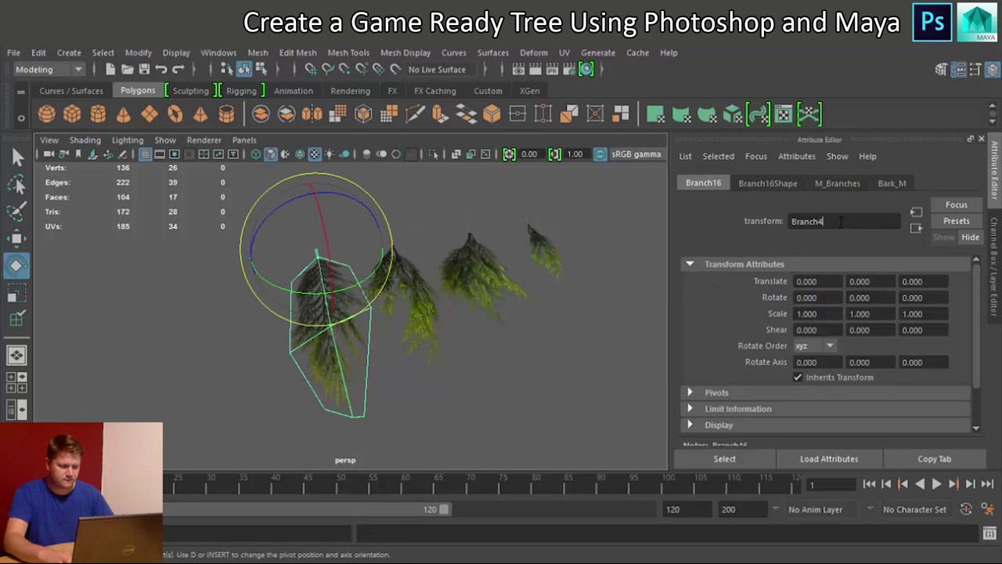
pyautogui.press('BackSpace')
pyautogui.press('BackSpace')
pyautogui.write('4')
pyautogui.press('Return')
# Duplicate Branch1 and move the copy to the tree trunk at a translation of about 83.1 in Y and -155.3 in Z
pyautogui.keyDown('alt'); pyautogui.moveTo(389, 292); pyautogui.dragTo(393, 340); pyautogui.keyUp('alt')
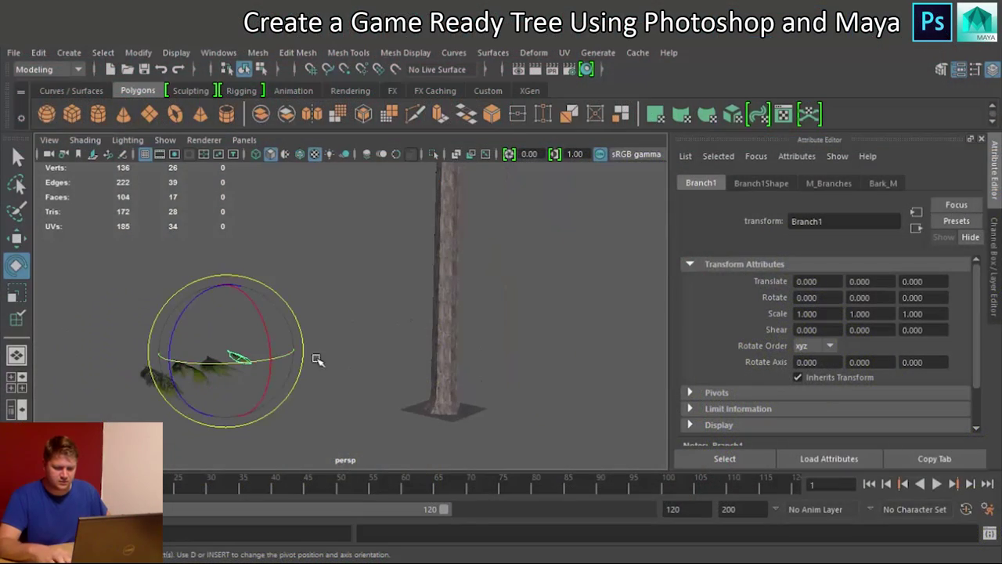
pyautogui.hotkey('ctrl', 'd')
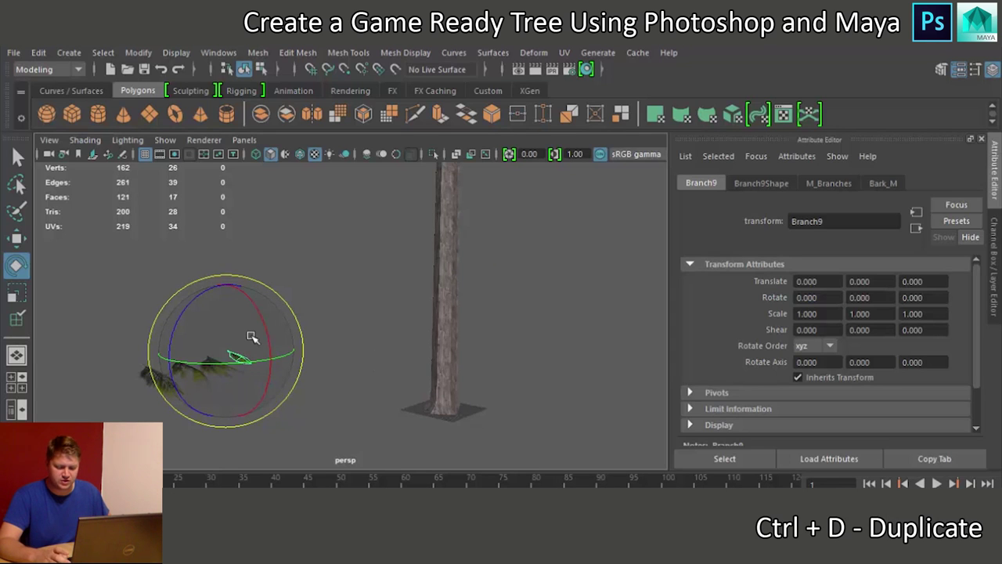
pyautogui.press('w')
pyautogui.moveTo(191, 342); pyautogui.dragTo(382, 358)
pyautogui.moveTo(445, 331); pyautogui.dragTo(450, 214)
pyautogui.hotkey('ctrl', '1')
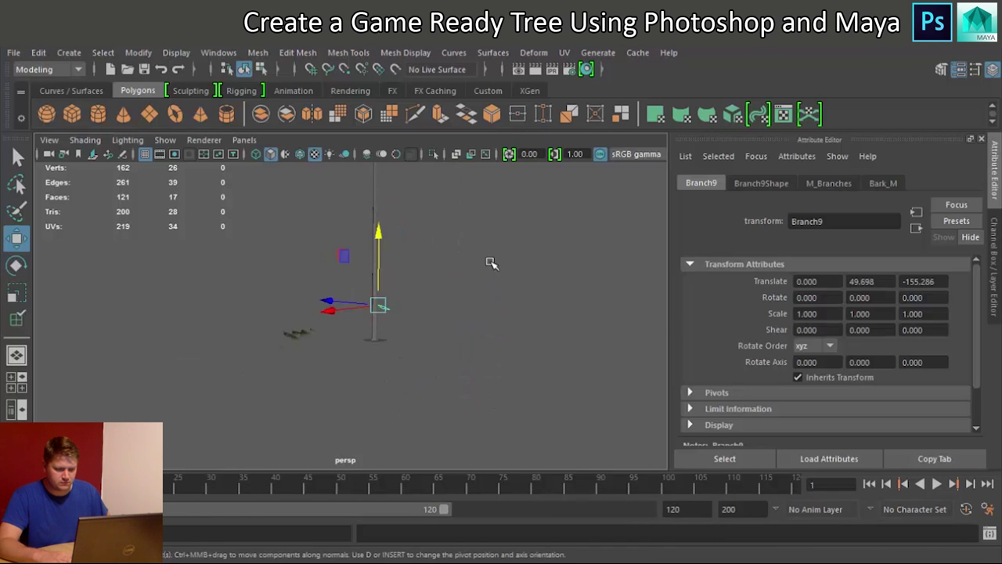
pyautogui.moveTo(371, 240); pyautogui.dragTo(375, 229)
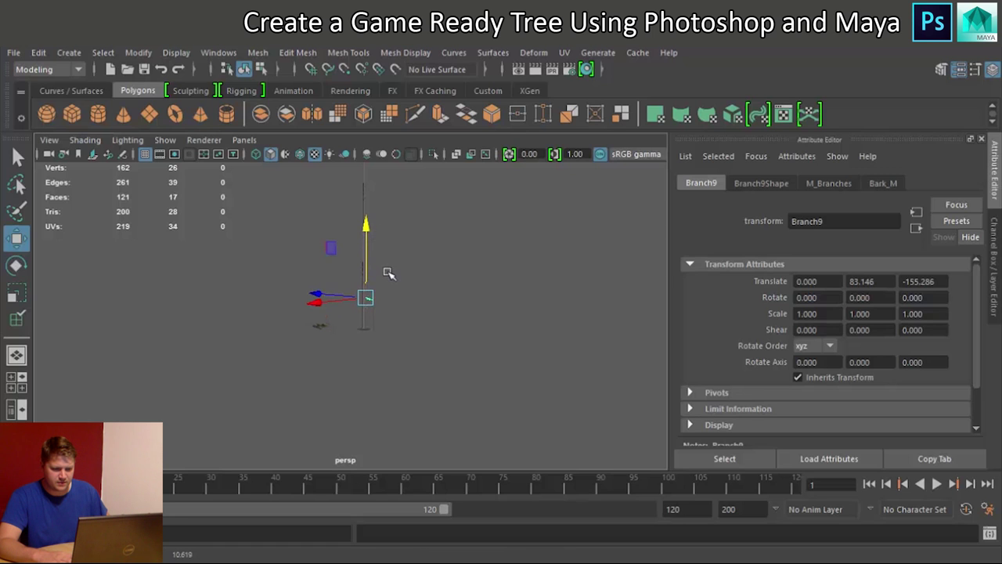
pyautogui.hotkey('ctrl', '1')
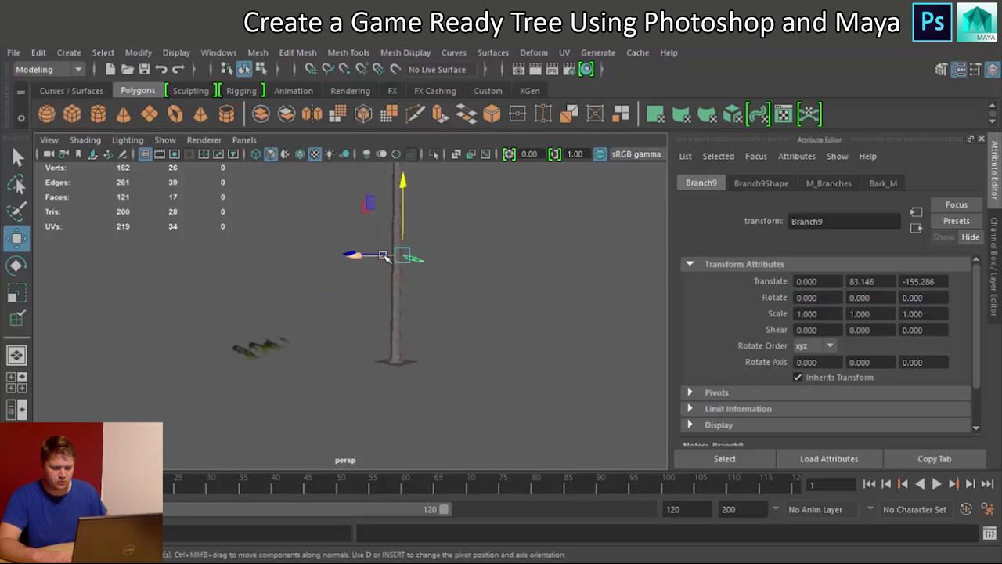
# Seat the Branch1 copy against the trunk surface at a translation of about 18.5 in X and -168.9 in Z
pyautogui.keyDown('alt'); pyautogui.moveTo(427, 296); pyautogui.dragTo(252, 371); pyautogui.keyUp('alt')
pyautogui.press('f')
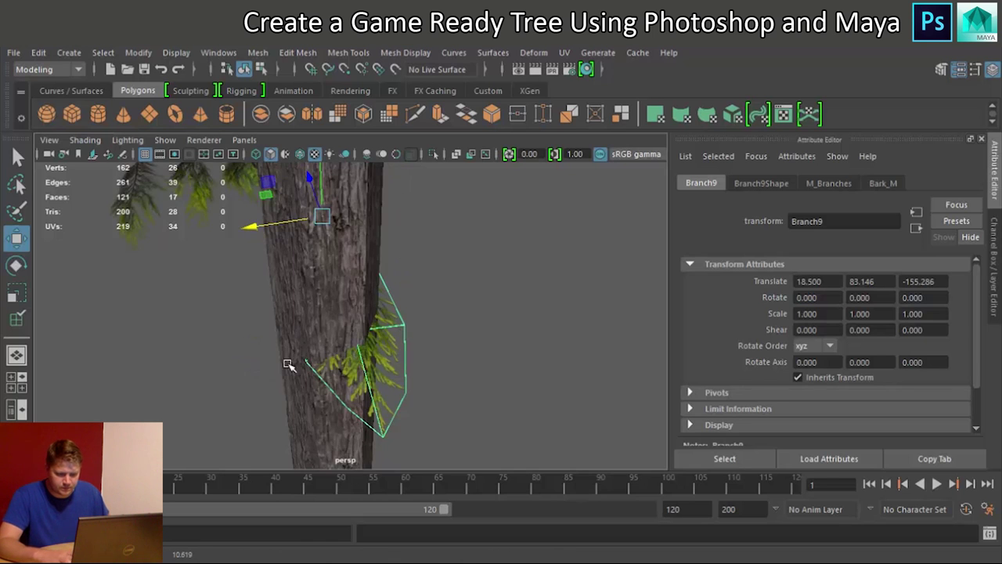
pyautogui.moveTo(306, 179); pyautogui.dragTo(337, 329)
pyautogui.keyDown('alt'); pyautogui.moveTo(305, 373); pyautogui.dragTo(418, 336); pyautogui.keyUp('alt')
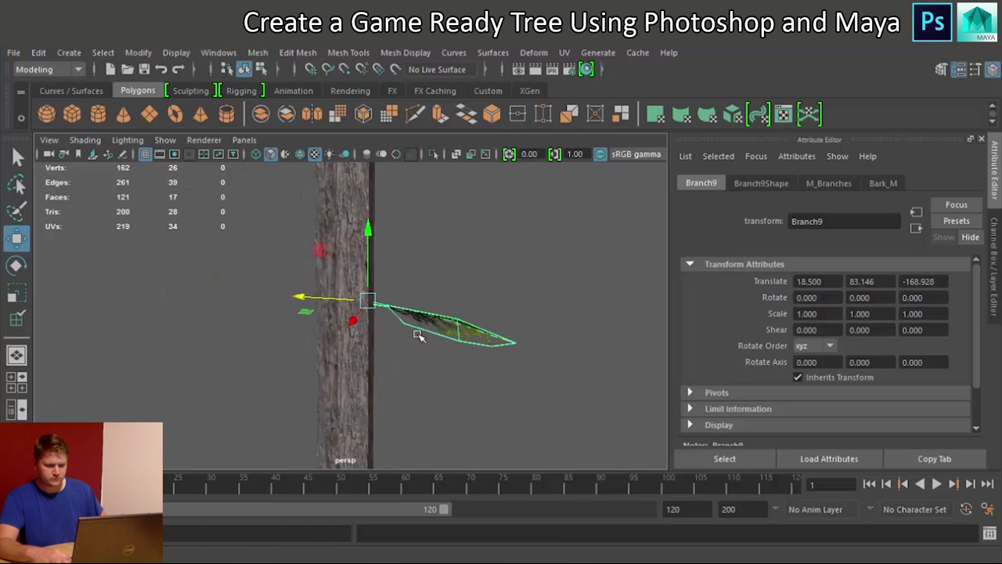
# Tilt the small trunk branch downward to a rotation of about -10.2 in X
pyautogui.press('e')
pyautogui.moveTo(407, 254); pyautogui.dragTo(414, 264)
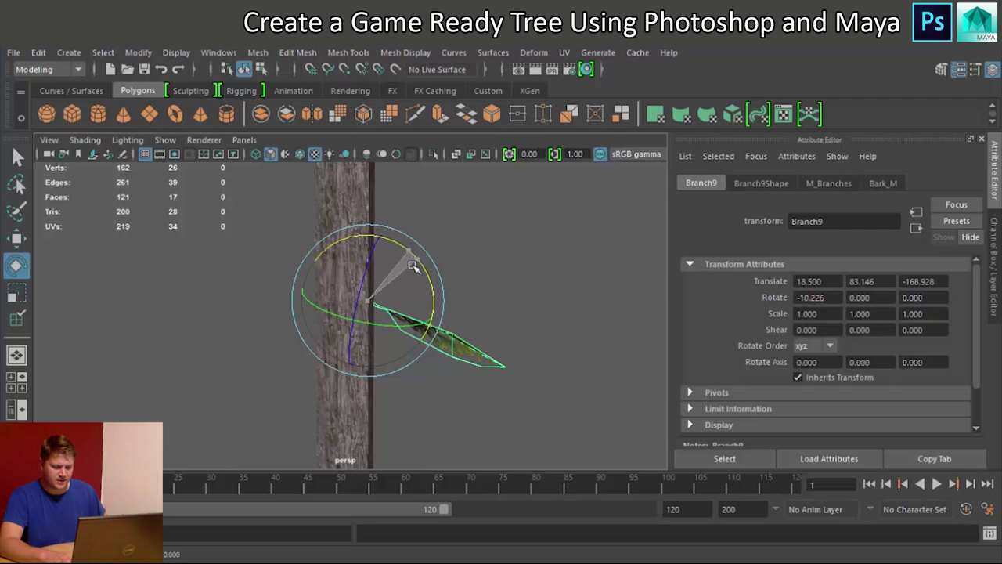
pyautogui.press('f')
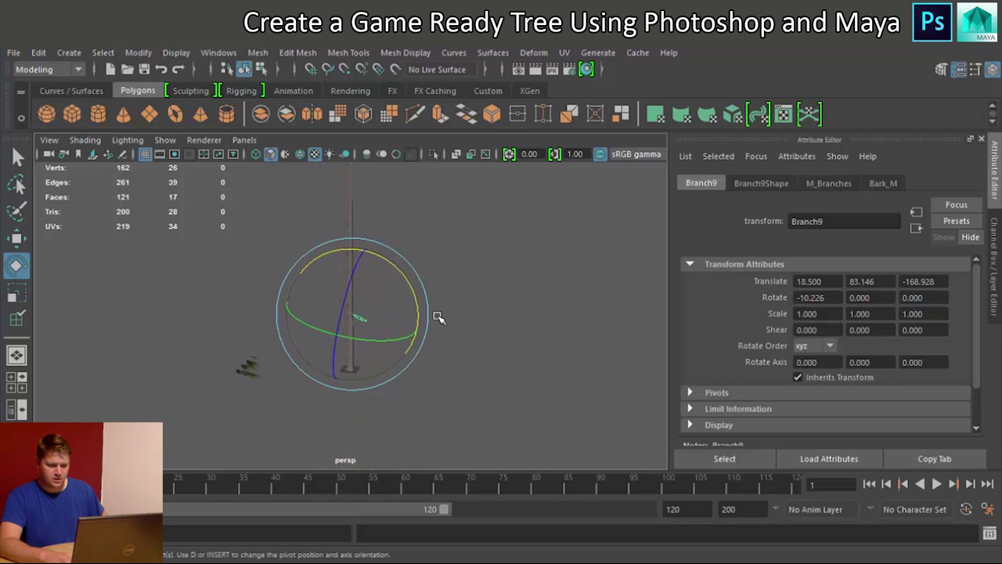
pyautogui.keyDown('alt'); pyautogui.moveTo(397, 320); pyautogui.dragTo(373, 327); pyautogui.keyUp('alt')
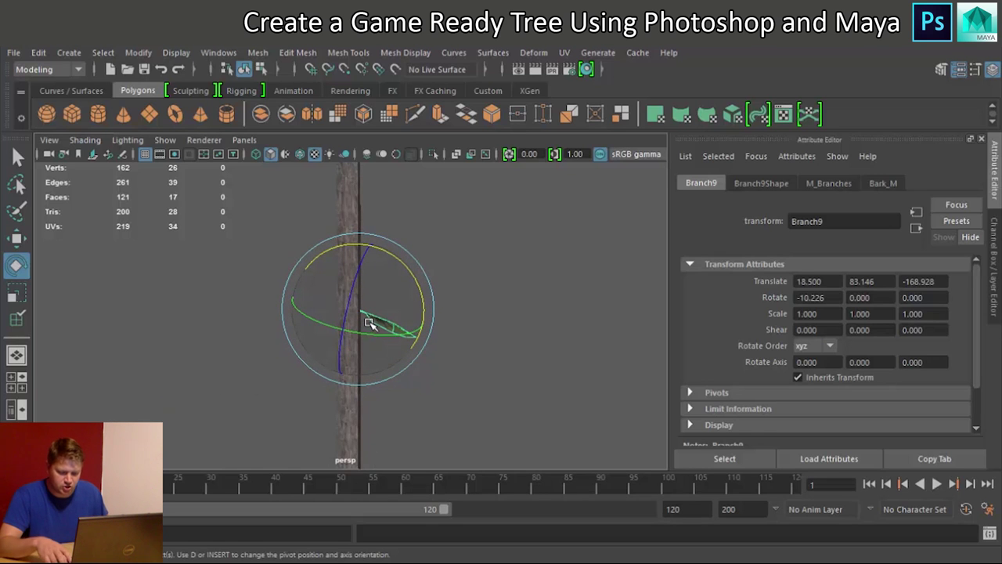
# Duplicate the tilted small branch and rotate the copy around the trunk to about -174.8, -57.3, 176.5
pyautogui.hotkey('ctrl', 'd')
pyautogui.moveTo(381, 337); pyautogui.dragTo(262, 331)
pyautogui.moveTo(423, 317); pyautogui.dragTo(342, 376)
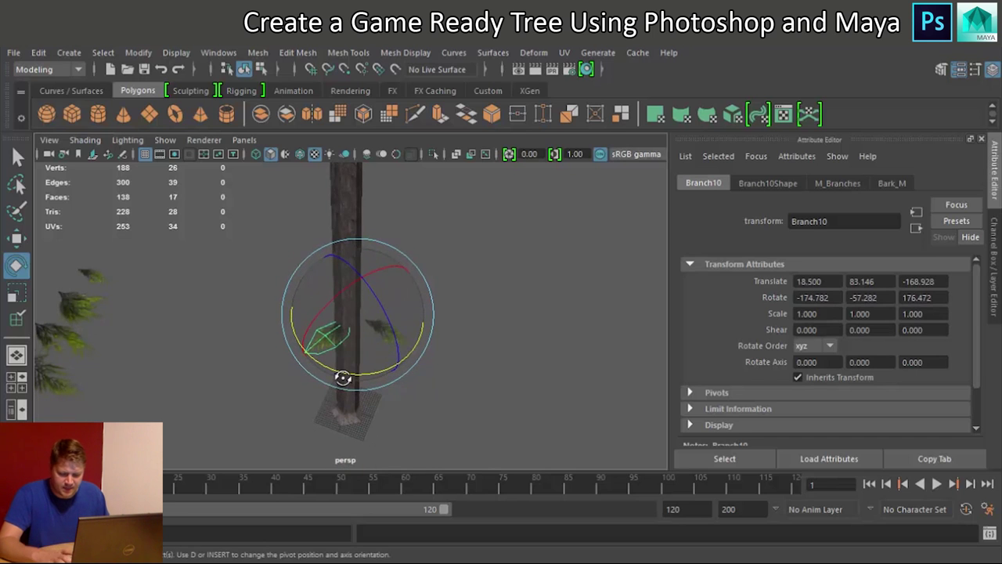
# Attach the second small branch to the trunk at a translation of about 22.5, 85.2, -164.1
pyautogui.press('w')
pyautogui.moveTo(325, 308); pyautogui.dragTo(316, 302)
pyautogui.moveTo(320, 373)
pyautogui.mouseDown()
pyautogui.moveTo(315, 387)
pyautogui.moveTo(314, 376)
pyautogui.mouseUp()
pyautogui.moveTo(308, 310); pyautogui.dragTo(339, 278)
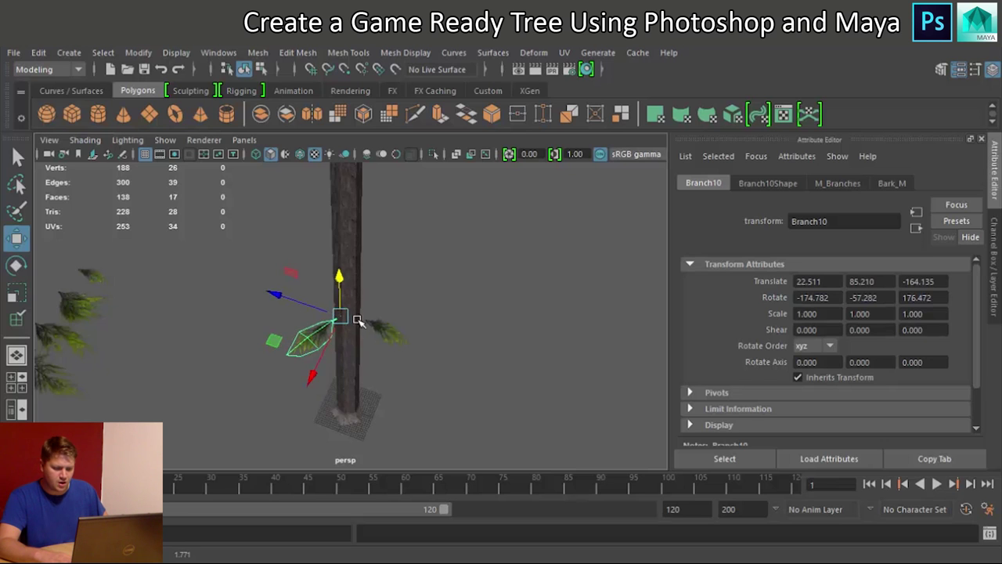
pyautogui.keyDown('alt'); pyautogui.moveTo(380, 364); pyautogui.dragTo(325, 333); pyautogui.keyUp('alt')
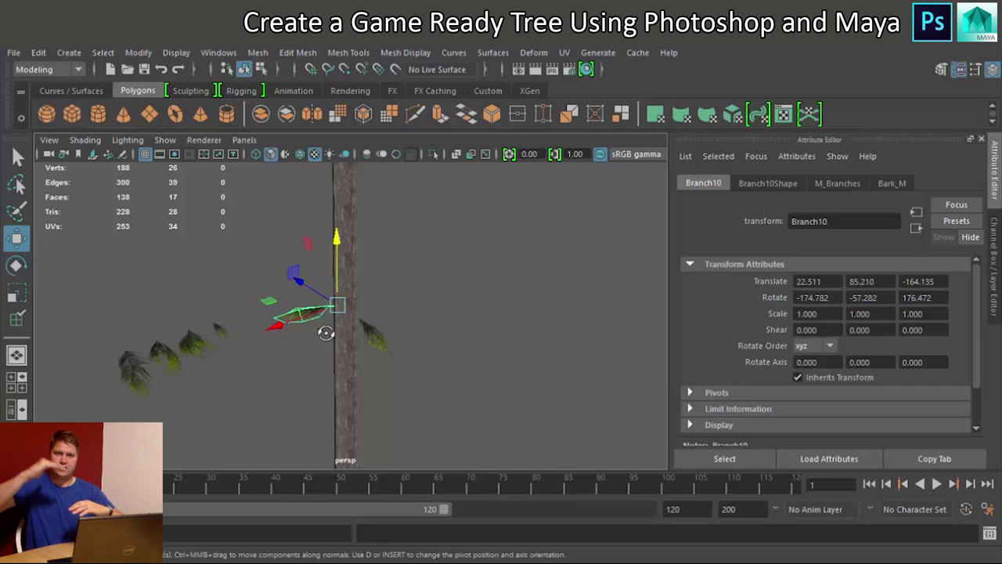
# Duplicate Branch3 and move the copy to the trunk at a translation of about -16.8, 83.9, -165.3
pyautogui.keyDown('alt'); pyautogui.moveTo(369, 360); pyautogui.dragTo(230, 347); pyautogui.keyUp('alt')
pyautogui.click(248, 319)
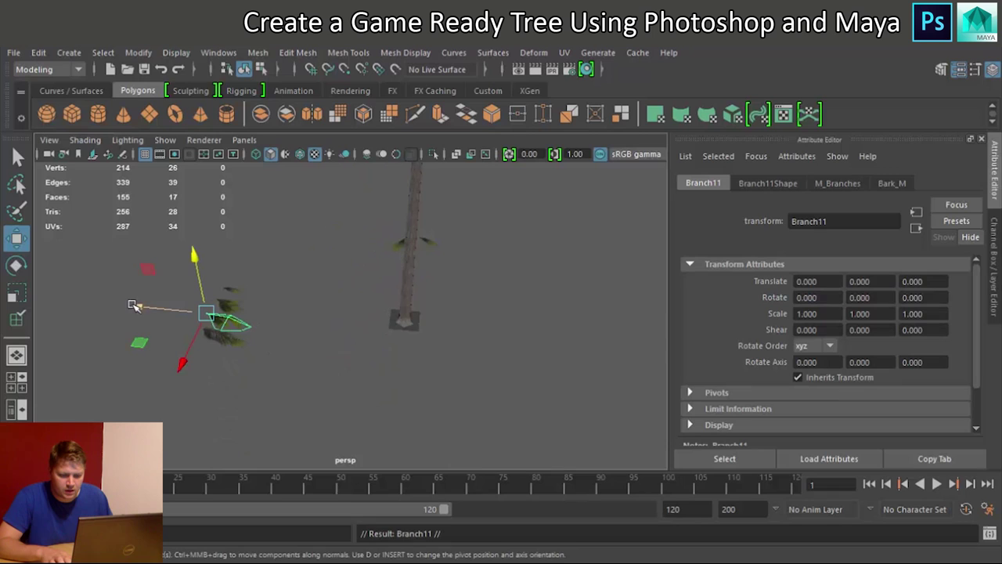
pyautogui.moveTo(134, 306); pyautogui.dragTo(350, 345)
pyautogui.moveTo(389, 271); pyautogui.dragTo(405, 169)
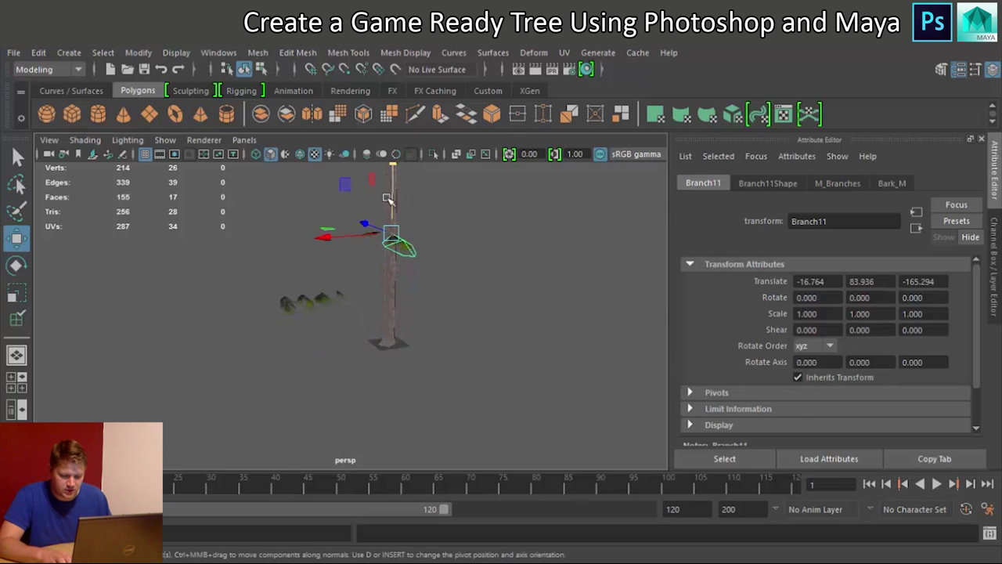
pyautogui.press('f')
pyautogui.keyDown('alt'); pyautogui.moveTo(378, 305); pyautogui.dragTo(413, 292); pyautogui.keyUp('alt')
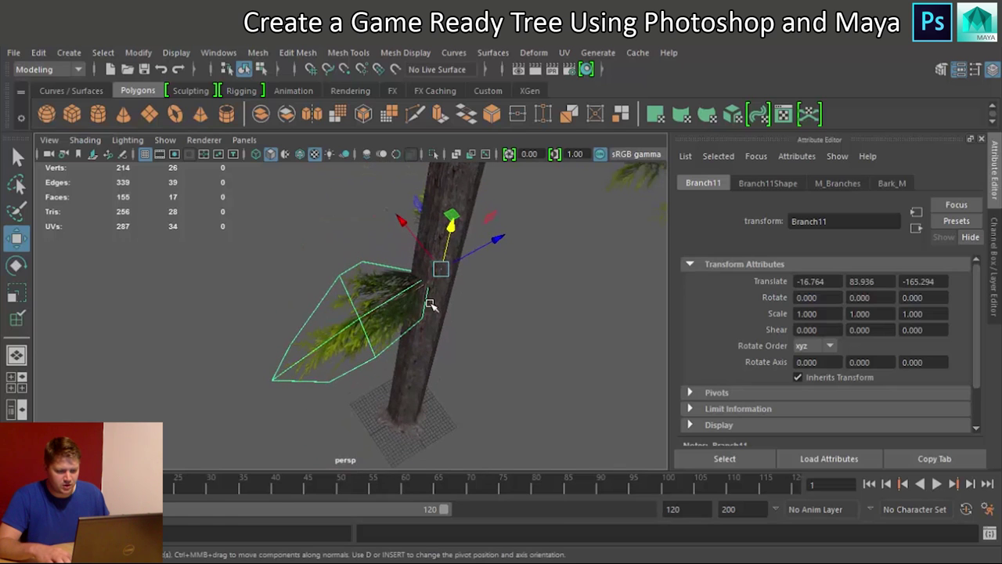
# Rotate the Branch3 copy around the trunk to about 137 in Y so it points outward
pyautogui.press('e')
pyautogui.moveTo(425, 324); pyautogui.dragTo(533, 241)
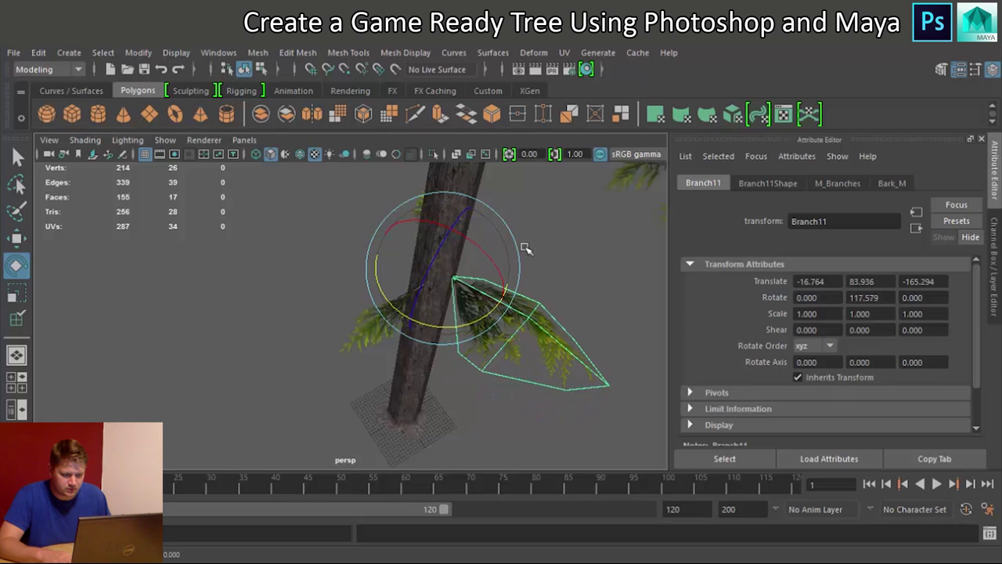
pyautogui.keyDown('alt'); pyautogui.moveTo(530, 336); pyautogui.dragTo(317, 274); pyautogui.keyUp('alt')
pyautogui.moveTo(318, 311); pyautogui.dragTo(416, 339)
# Seat the rotated Branch3 copy on the trunk surface at about -18.3 in X and -163.3 in Z
pyautogui.press('w')
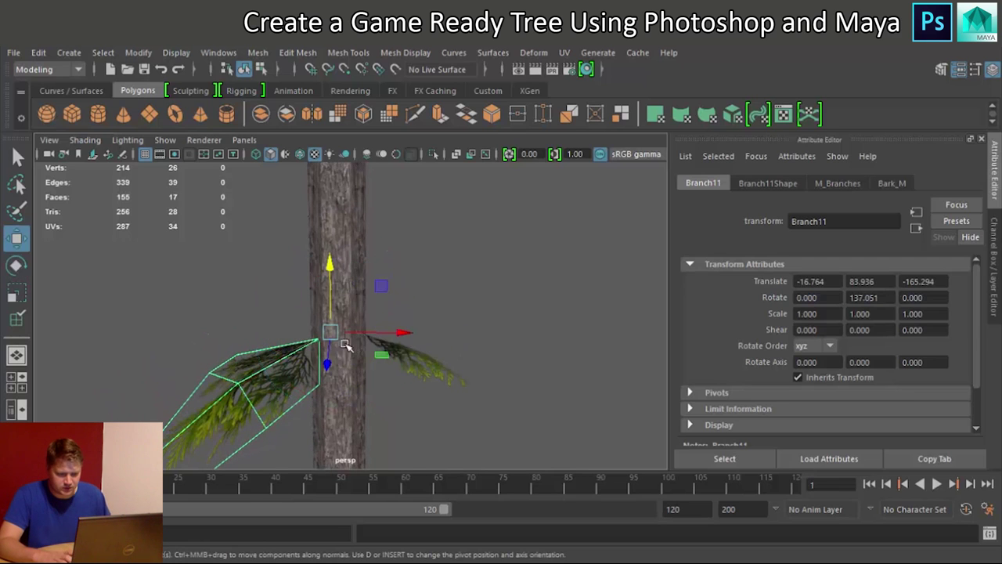
pyautogui.moveTo(397, 331); pyautogui.dragTo(381, 333)
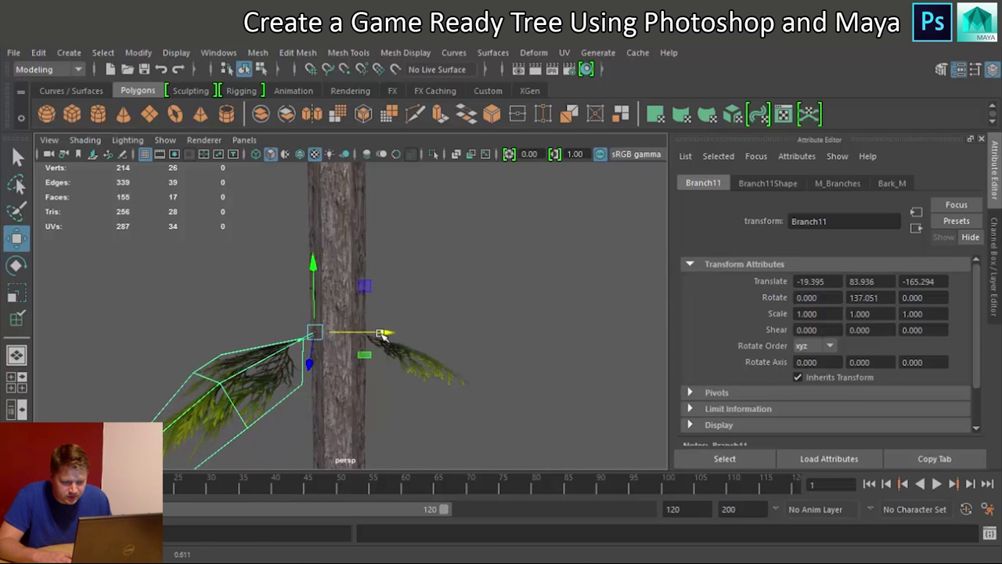
pyautogui.moveTo(311, 362); pyautogui.dragTo(310, 368)
pyautogui.moveTo(379, 340); pyautogui.dragTo(387, 340)
pyautogui.keyDown('alt'); pyautogui.moveTo(469, 289); pyautogui.dragTo(392, 286); pyautogui.keyUp('alt')
# Duplicate the seated Branch3 copy and rotate the new branch to about 289.9 in Y
pyautogui.hotkey('ctrl', 'd')
pyautogui.press('e')
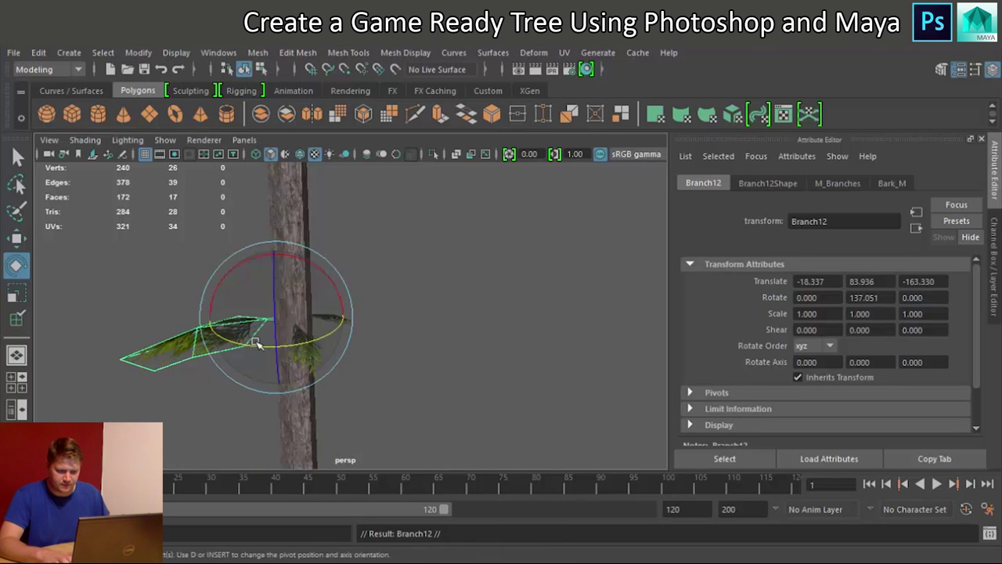
pyautogui.moveTo(255, 349); pyautogui.dragTo(429, 300)
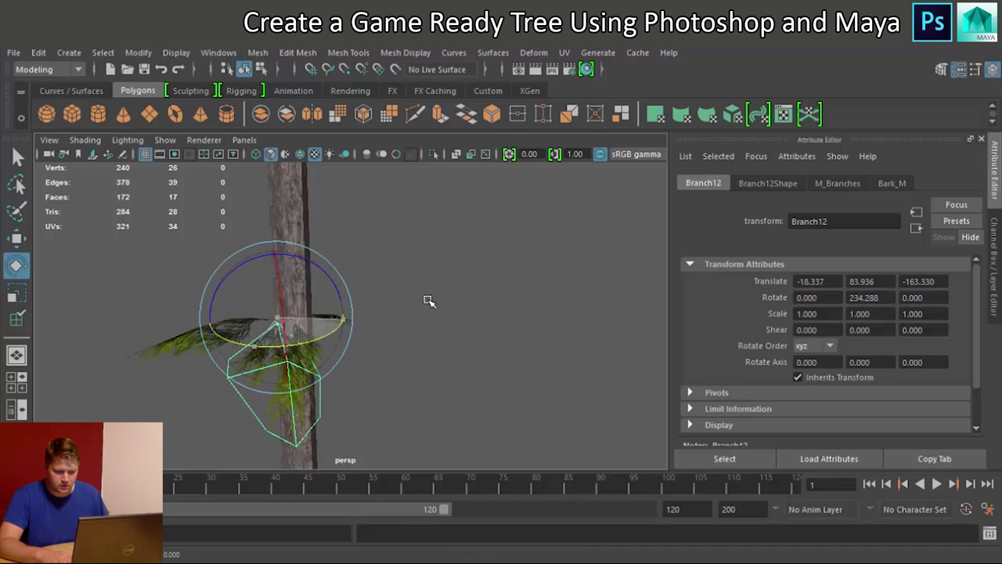
pyautogui.moveTo(274, 346); pyautogui.dragTo(289, 349)
pyautogui.moveTo(323, 343); pyautogui.dragTo(290, 394)
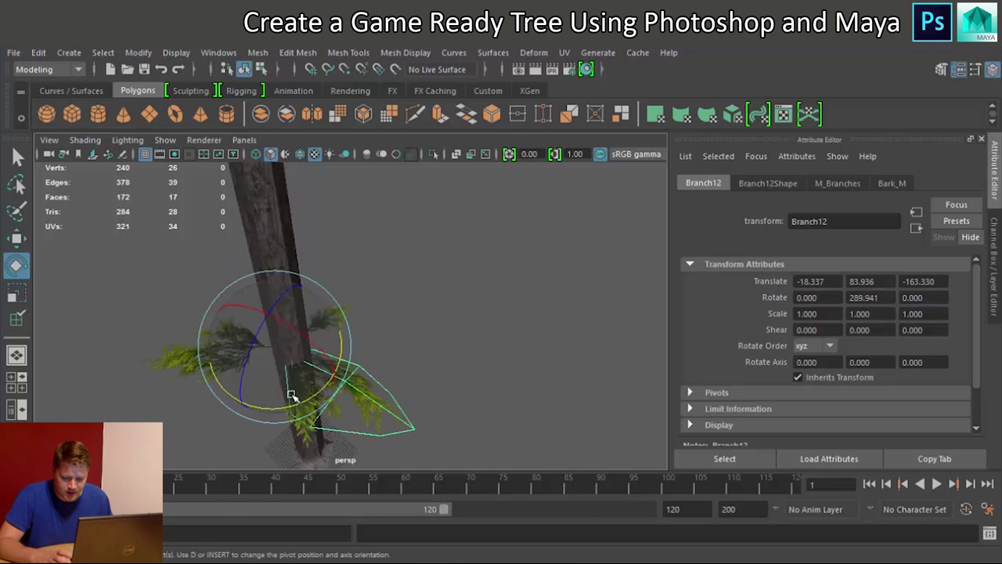
# Move the newest branch onto the trunk surface at about -13.4 in X and -169.3 in Z
pyautogui.press('w')
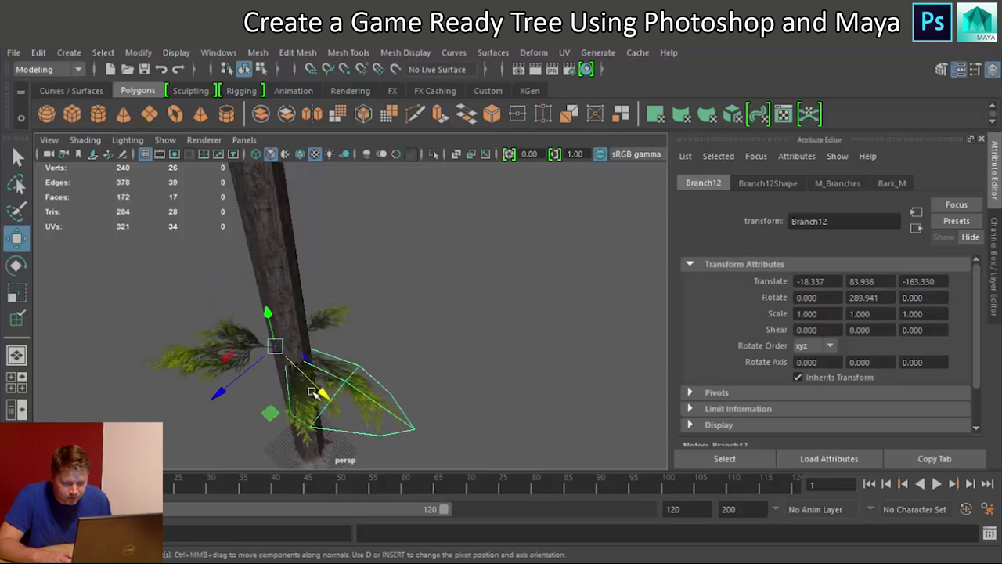
pyautogui.moveTo(321, 392); pyautogui.dragTo(353, 389, button='middle')
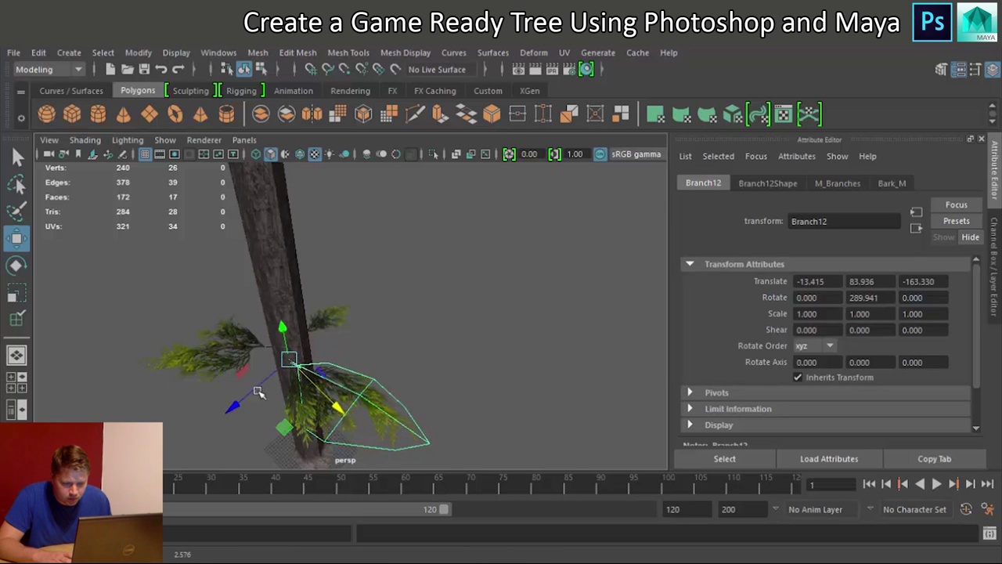
pyautogui.moveTo(235, 406); pyautogui.dragTo(271, 394, button='middle')
pyautogui.keyDown('alt'); pyautogui.moveTo(410, 382); pyautogui.dragTo(352, 253); pyautogui.keyUp('alt')
pyautogui.keyDown('alt'); pyautogui.moveTo(426, 261); pyautogui.dragTo(358, 319); pyautogui.keyUp('alt')
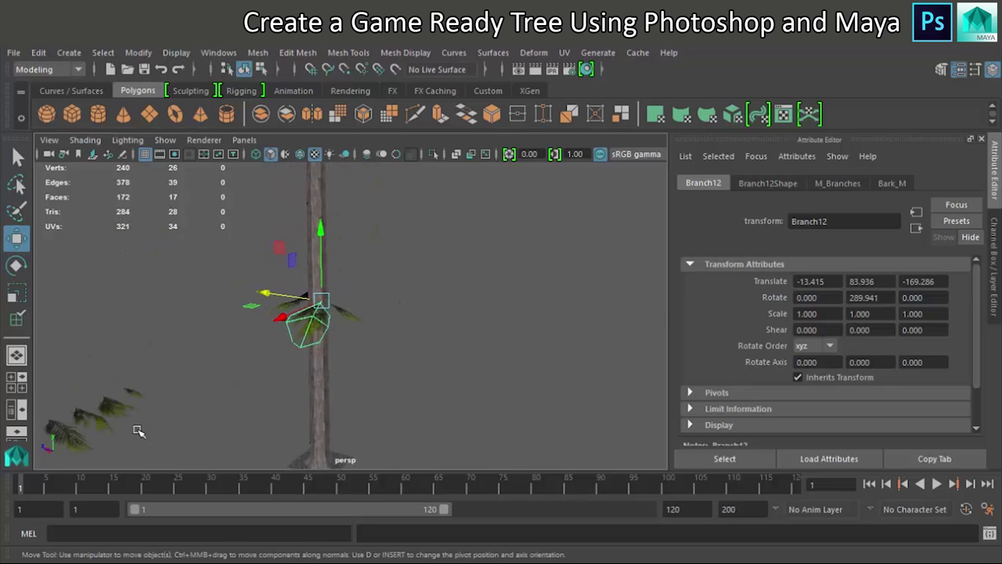
# Duplicate Branch4 and move the copy to the trunk at a translation of about -34.5, 87.0, -168.2
pyautogui.click(72, 440)
pyautogui.hotkey('ctrl', 'd')
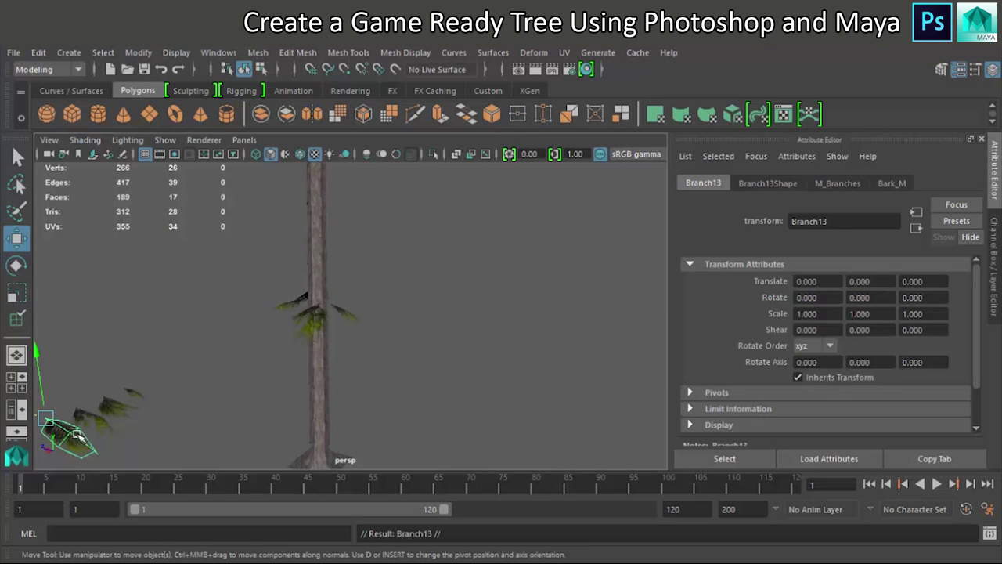
pyautogui.moveTo(46, 423); pyautogui.dragTo(238, 318)
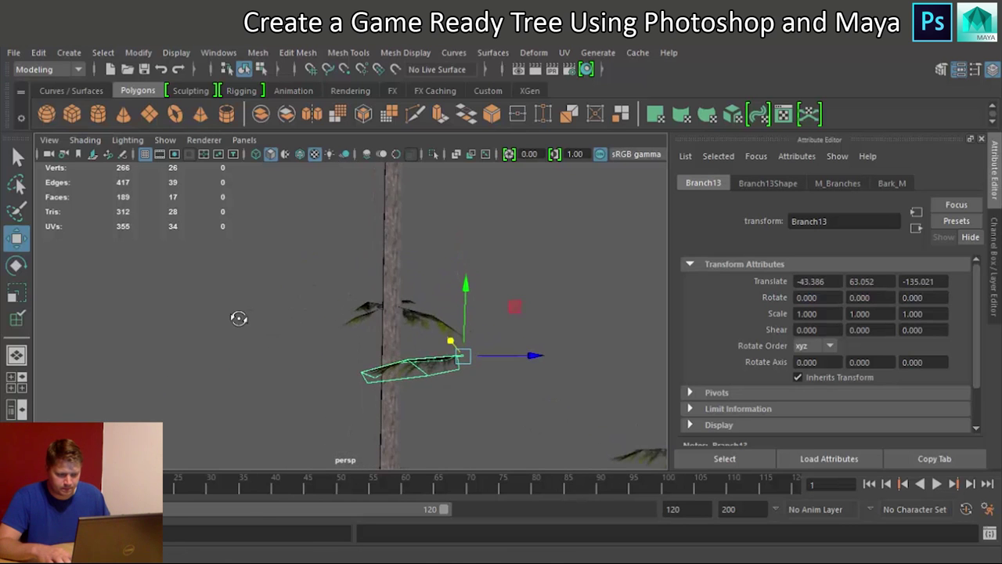
pyautogui.moveTo(532, 355); pyautogui.dragTo(459, 359)
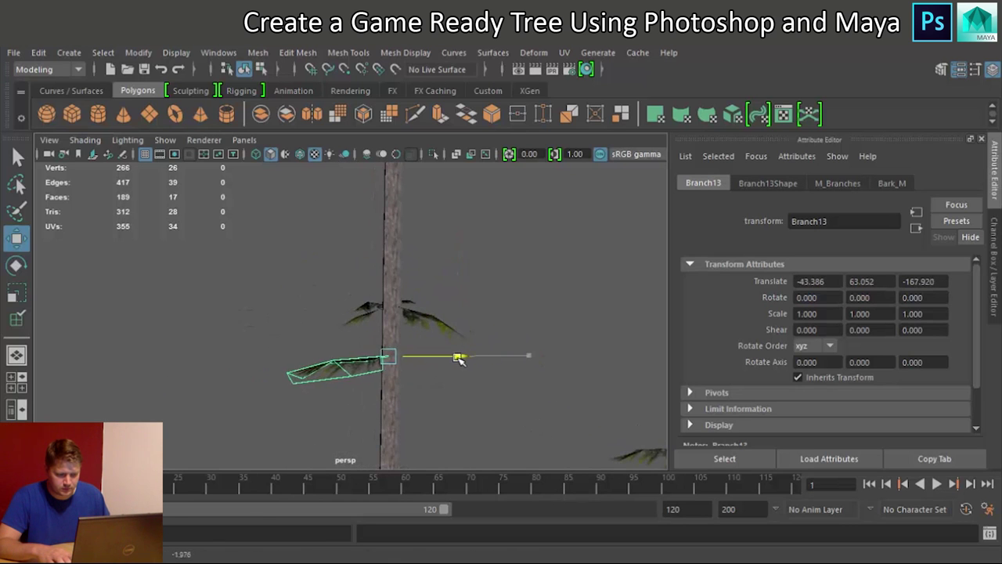
pyautogui.keyDown('alt'); pyautogui.moveTo(383, 370); pyautogui.dragTo(476, 378); pyautogui.keyUp('alt')
pyautogui.moveTo(319, 338); pyautogui.dragTo(296, 337)
pyautogui.moveTo(353, 272); pyautogui.dragTo(367, 223)
pyautogui.keyDown('alt'); pyautogui.moveTo(414, 251); pyautogui.dragTo(273, 274); pyautogui.keyUp('alt')
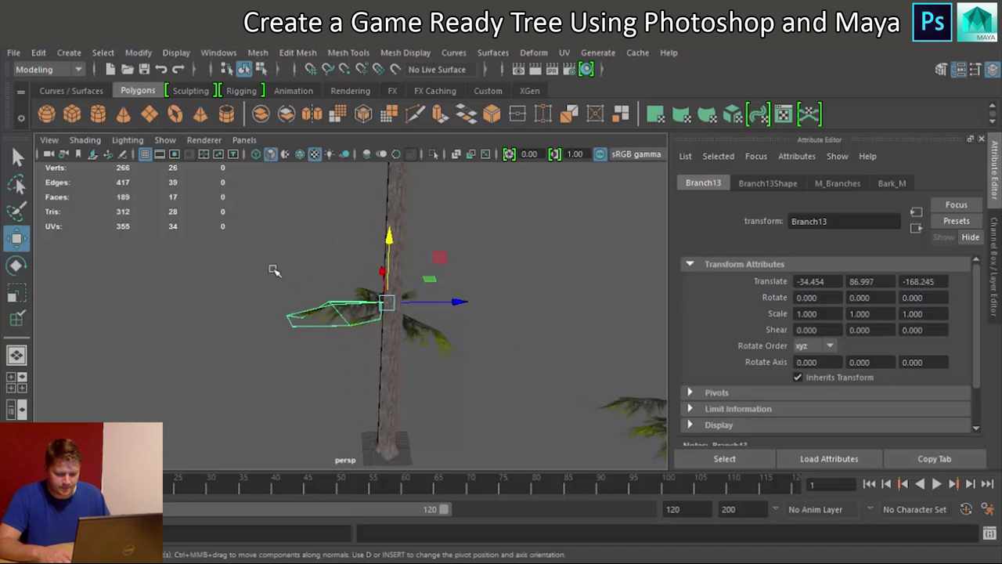
# Rotate the Branch4 copy to about 73.2 in Y and reseat it at about -36.9, 85.3, -166.2
pyautogui.press('e')
pyautogui.moveTo(380, 338); pyautogui.dragTo(347, 331)
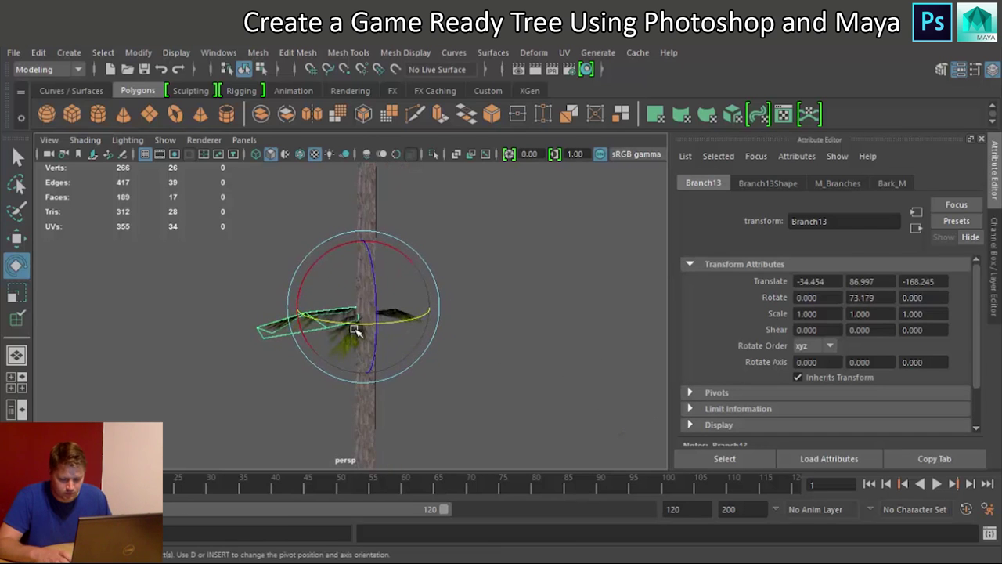
pyautogui.press('w')
pyautogui.moveTo(417, 303); pyautogui.dragTo(405, 305)
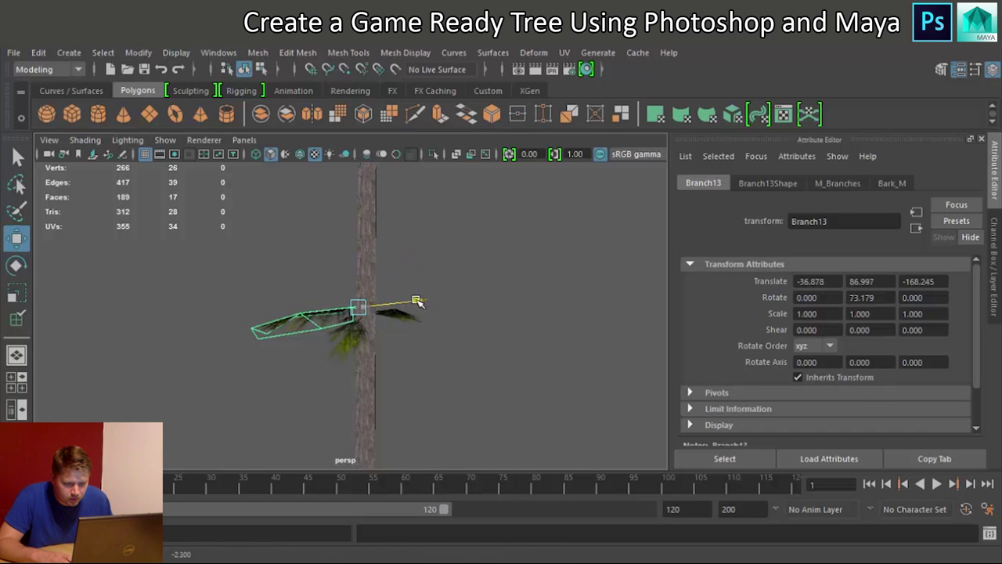
pyautogui.keyDown('alt'); pyautogui.moveTo(224, 352); pyautogui.dragTo(384, 361); pyautogui.keyUp('alt')
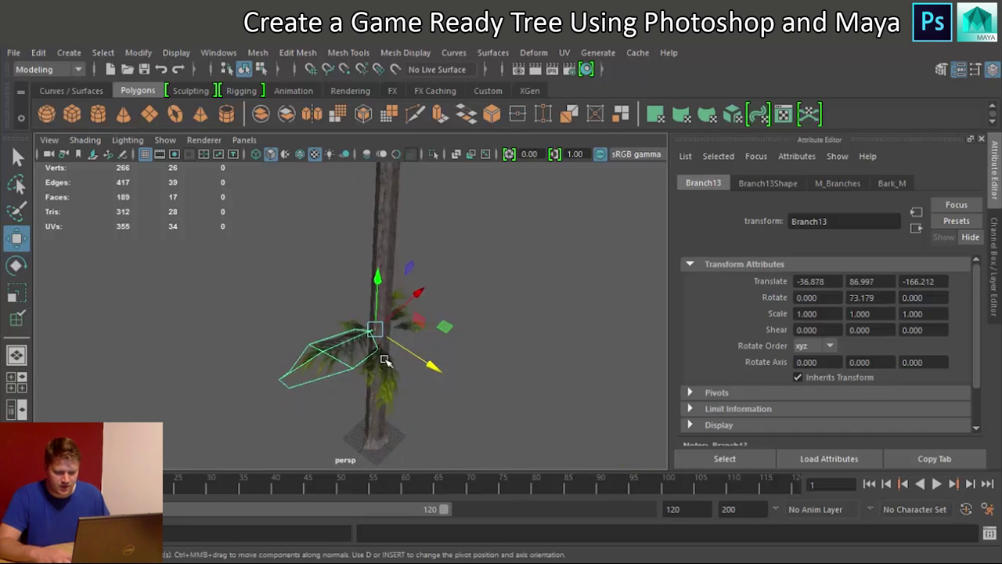
pyautogui.press('f')
pyautogui.keyDown('alt'); pyautogui.moveTo(470, 359); pyautogui.dragTo(460, 229); pyautogui.keyUp('alt')
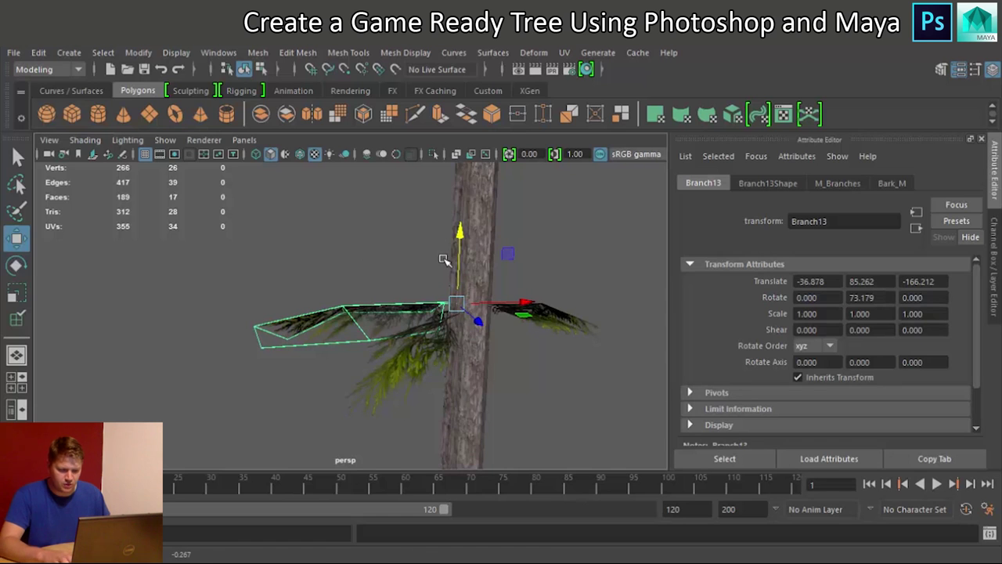
# Examine the lower ring of branches from several angles, checking how each one attaches to the trunk
pyautogui.press('e')
pyautogui.keyDown('alt'); pyautogui.moveTo(391, 288); pyautogui.dragTo(465, 249); pyautogui.keyUp('alt')
pyautogui.click(280, 269)
pyautogui.keyDown('alt'); pyautogui.moveTo(279, 268); pyautogui.dragTo(140, 321); pyautogui.keyUp('alt')
pyautogui.keyDown('alt'); pyautogui.moveTo(423, 311); pyautogui.dragTo(441, 342); pyautogui.keyUp('alt')
pyautogui.click(438, 330)
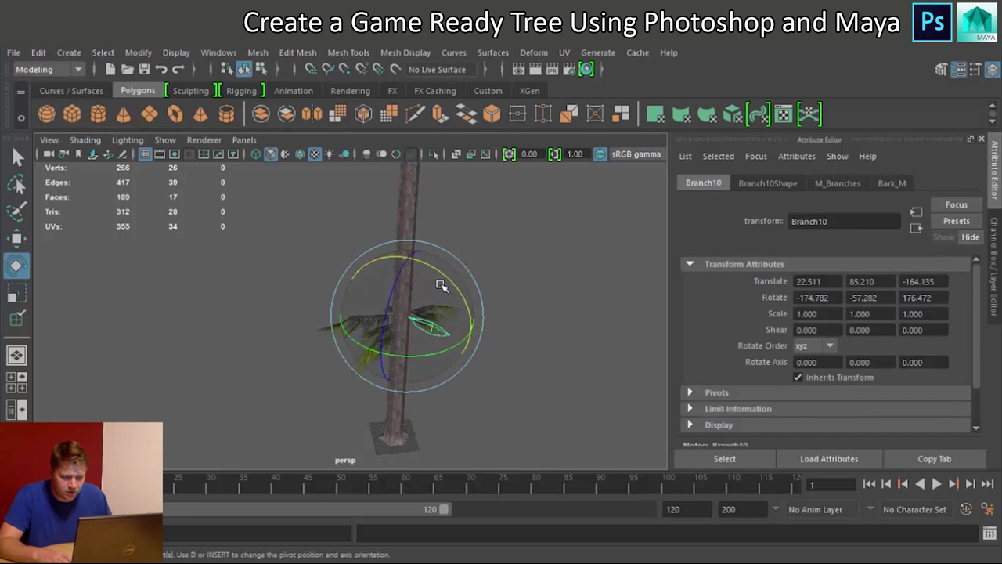
pyautogui.keyDown('alt'); pyautogui.moveTo(536, 337); pyautogui.dragTo(477, 353); pyautogui.keyUp('alt')
pyautogui.click(468, 350)
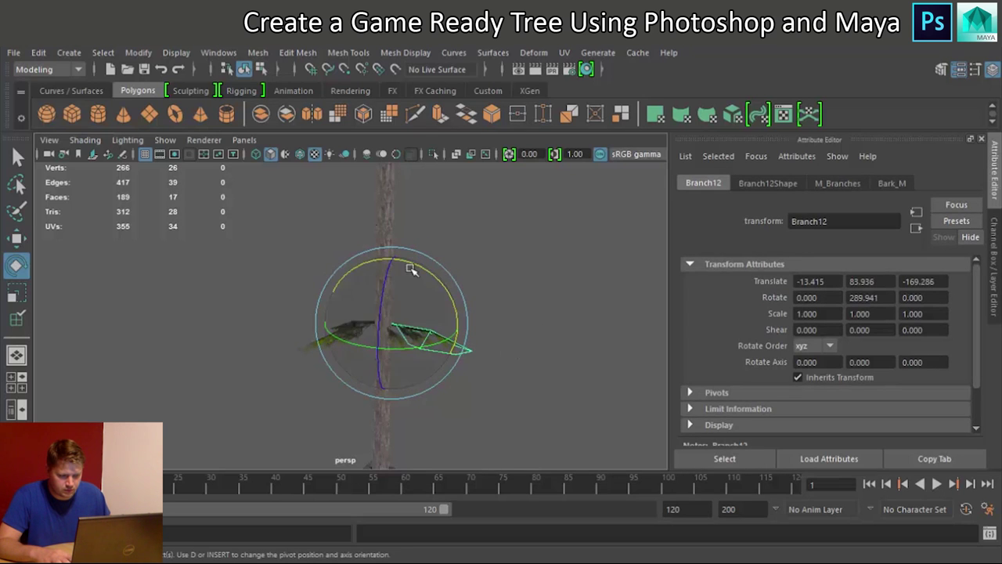
pyautogui.click(477, 300)
pyautogui.scroll(-3, 521, 320)
pyautogui.keyDown('alt'); pyautogui.moveTo(521, 320); pyautogui.dragTo(525, 353); pyautogui.keyUp('alt')
pyautogui.scroll(3, 517, 349)
pyautogui.keyDown('alt'); pyautogui.moveTo(412, 338); pyautogui.dragTo(449, 336); pyautogui.keyUp('alt')
pyautogui.keyDown('alt'); pyautogui.moveTo(436, 316); pyautogui.dragTo(392, 269, button='middle'); pyautogui.keyUp('alt')
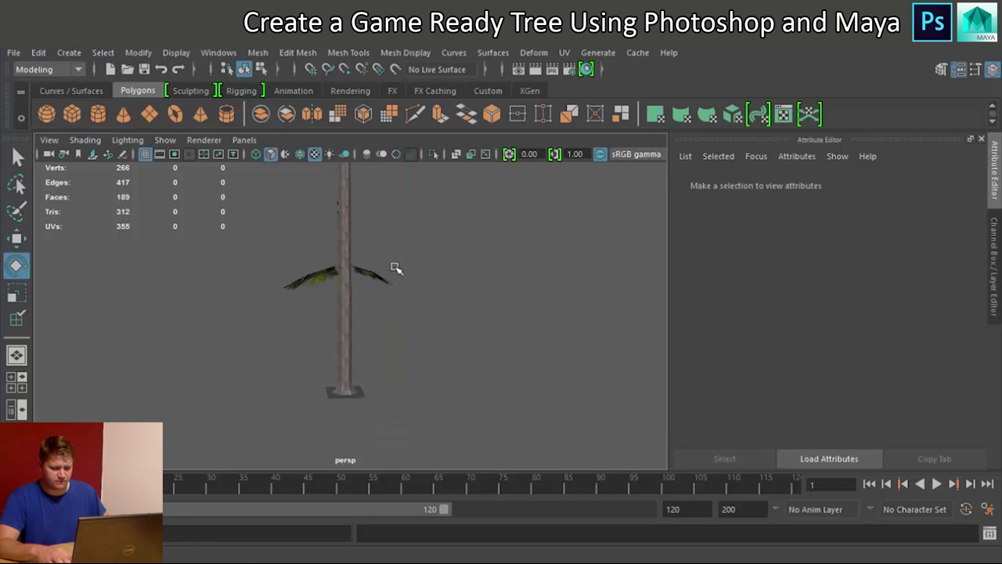
# Duplicate Branch2 and move the copy above the lower branch ring at about 114.3 in Y and -167.0 in Z
pyautogui.keyDown('alt'); pyautogui.moveTo(438, 309); pyautogui.dragTo(235, 382); pyautogui.keyUp('alt')
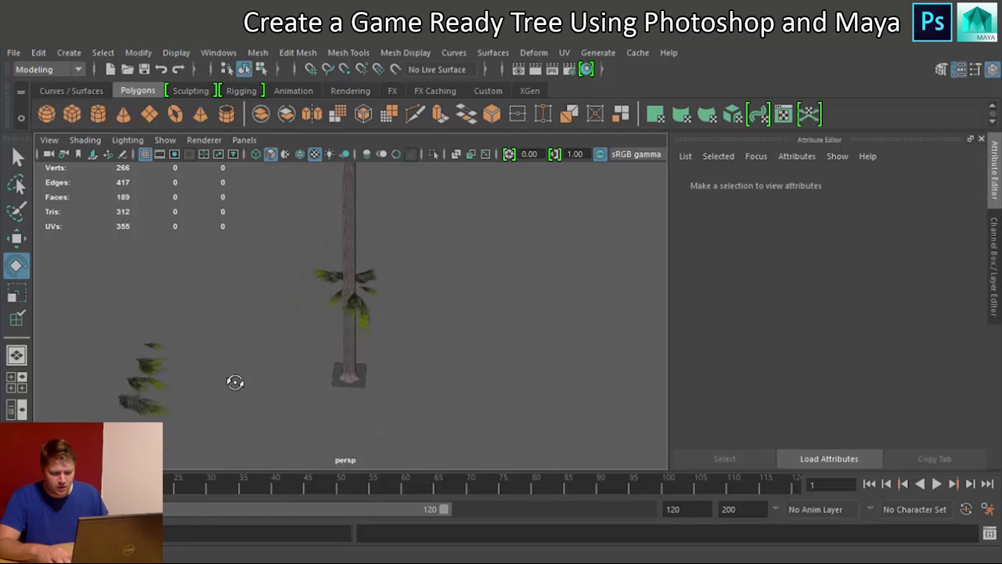
pyautogui.click(156, 364)
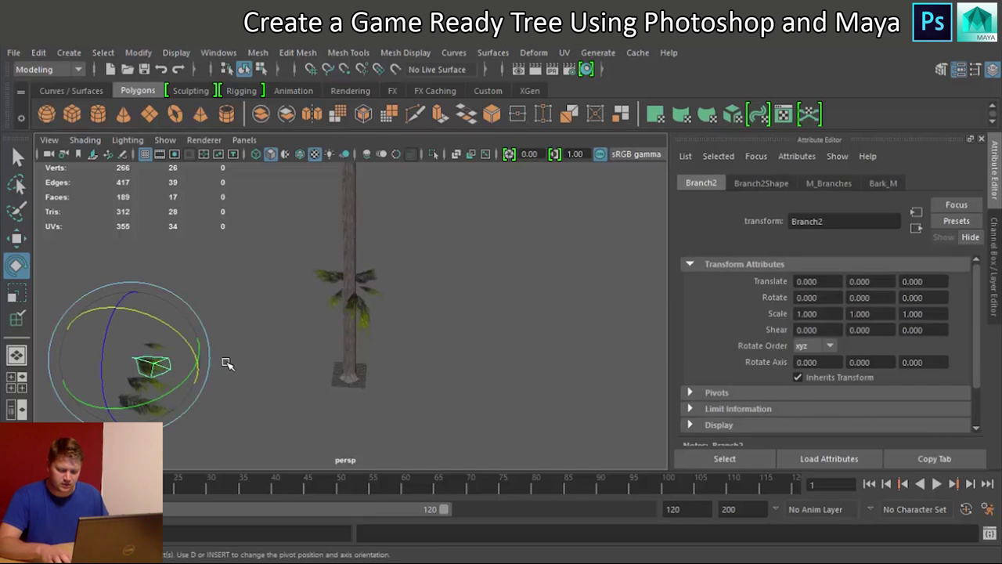
pyautogui.hotkey('ctrl', 'd')
pyautogui.press('w')
pyautogui.moveTo(69, 356); pyautogui.dragTo(265, 354)
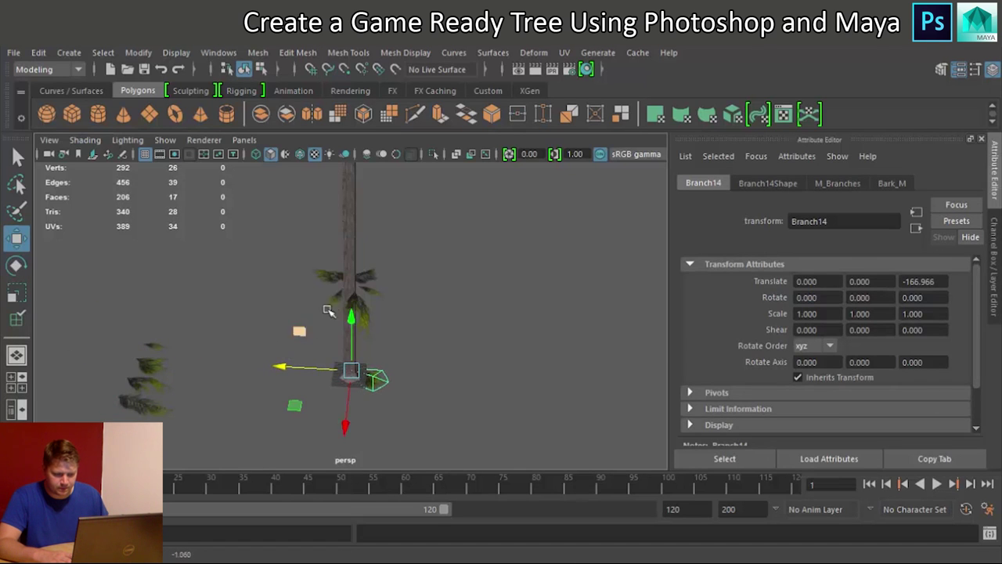
pyautogui.moveTo(355, 316); pyautogui.dragTo(364, 168)
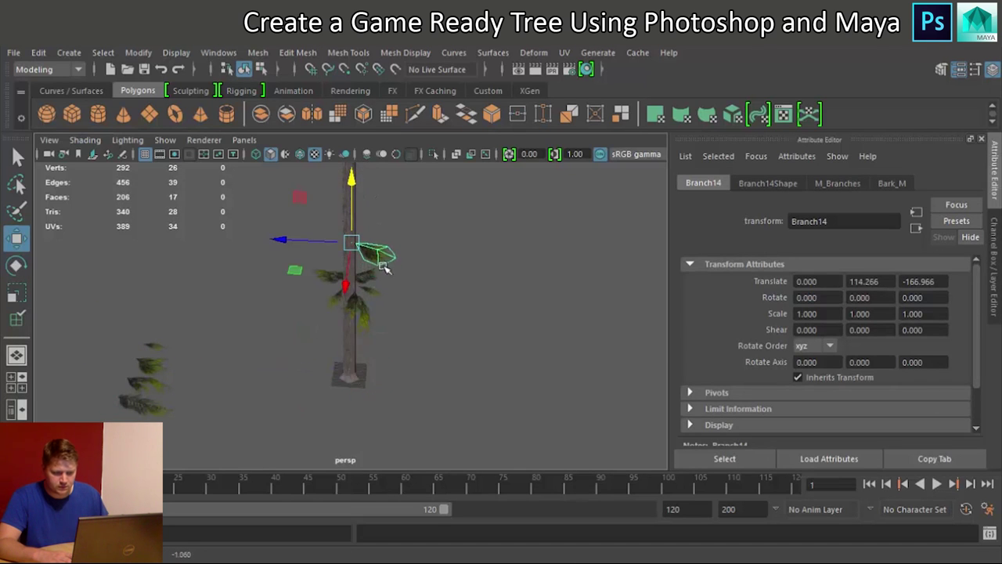
# Lower the Branch2 copy and seat it against the trunk at a translation of about 3.4, 101.8, -169.3
pyautogui.keyDown('alt'); pyautogui.moveTo(368, 325); pyautogui.dragTo(391, 285); pyautogui.keyUp('alt')
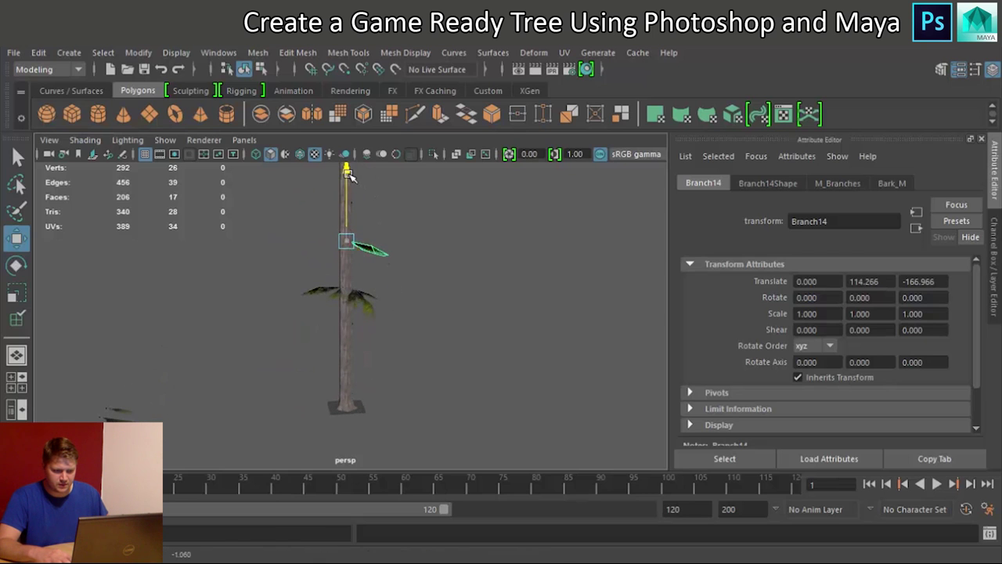
pyautogui.moveTo(356, 208)
pyautogui.keyDown('alt'); pyautogui.mouseDown()
pyautogui.moveTo(374, 235)
pyautogui.moveTo(355, 187)
pyautogui.mouseUp(); pyautogui.keyUp('alt')
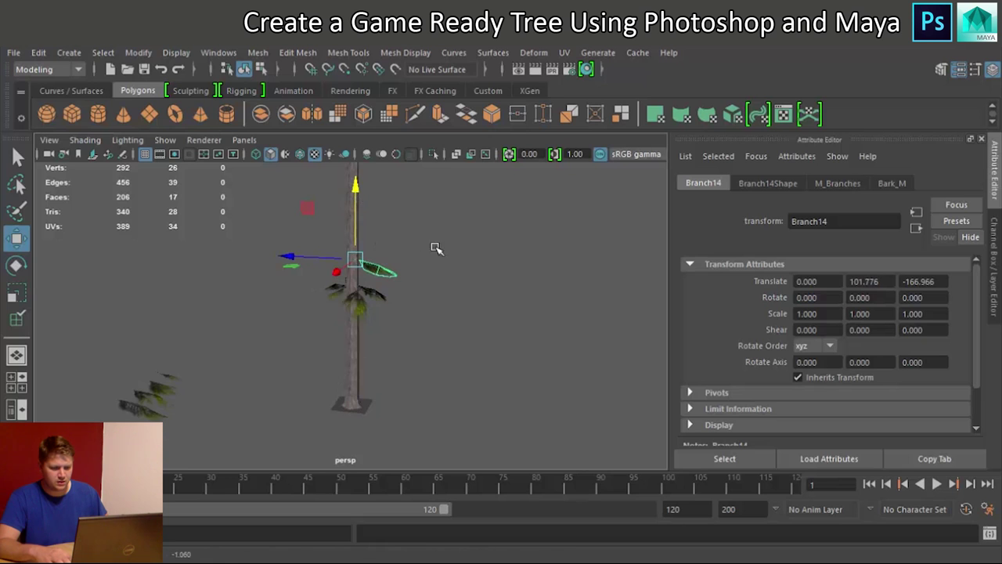
pyautogui.scroll(5, 371, 266)
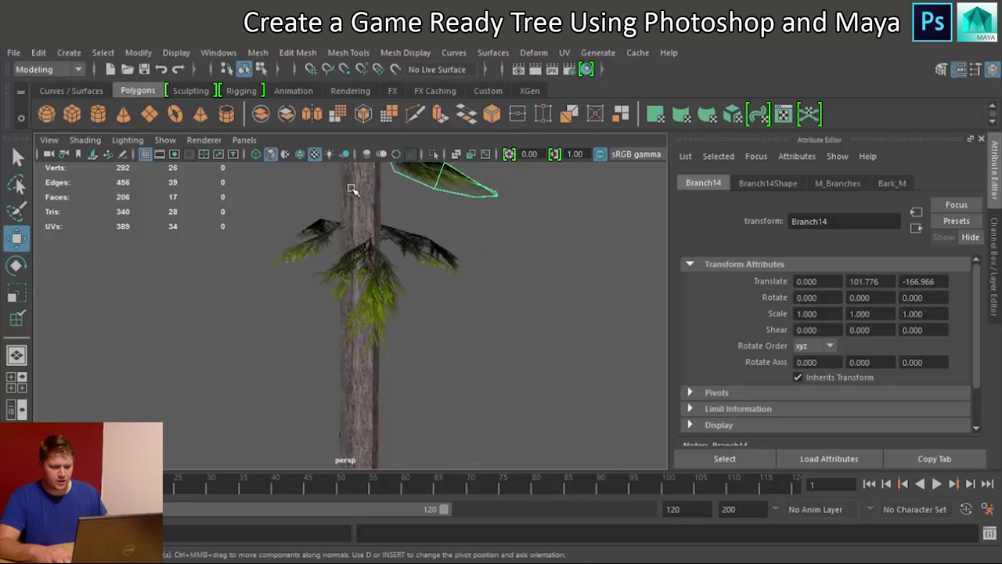
pyautogui.keyDown('alt'); pyautogui.moveTo(352, 189); pyautogui.dragTo(343, 279, button='middle'); pyautogui.keyUp('alt')
pyautogui.moveTo(290, 230); pyautogui.dragTo(304, 280)
pyautogui.moveTo(351, 220); pyautogui.dragTo(421, 292)
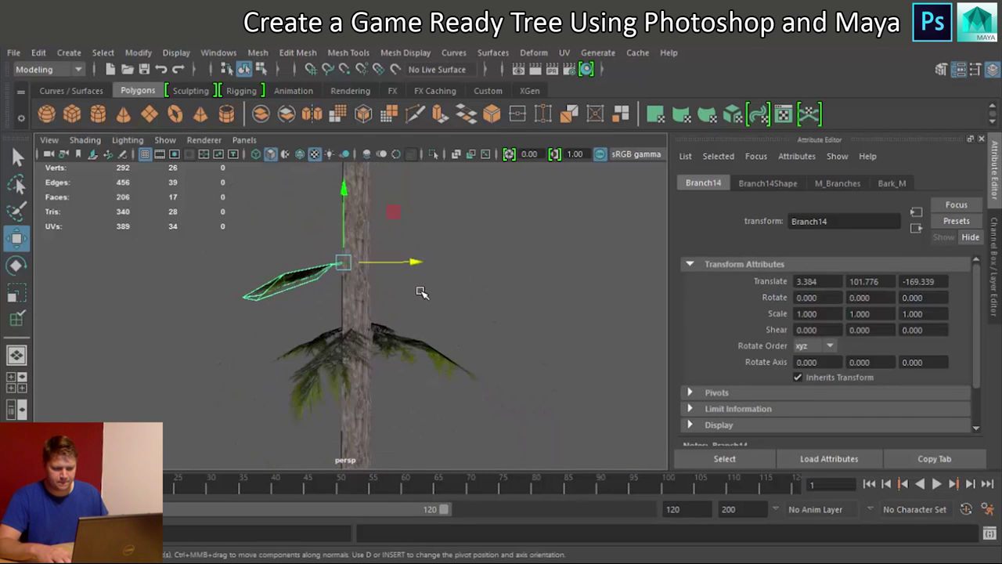
# Duplicate the lower-ring branch rotated 73.2 in Y and raise the copy to about 99.2 in Y
pyautogui.click(344, 354)
pyautogui.hotkey('ctrl', 'd')
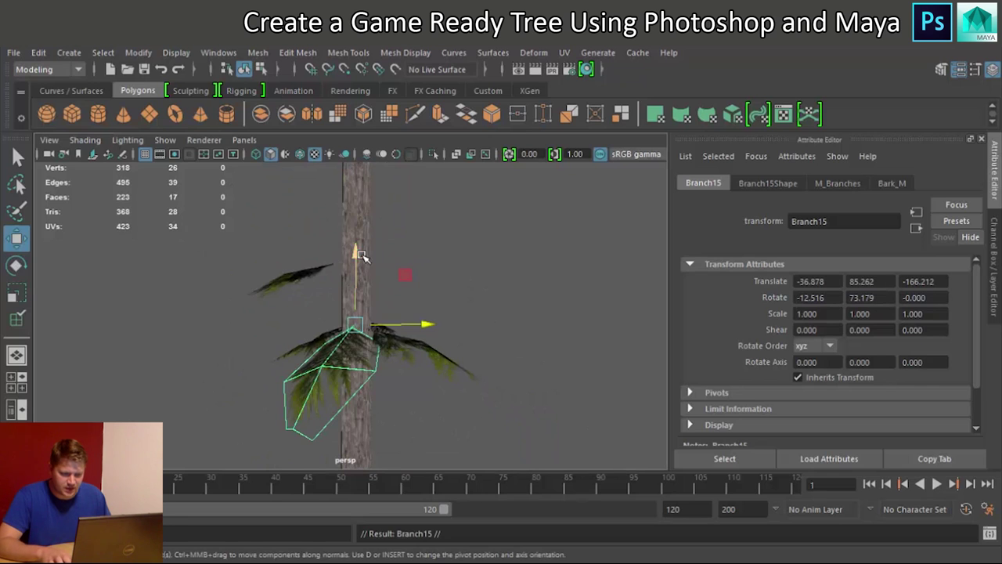
pyautogui.moveTo(357, 251); pyautogui.dragTo(356, 205)
pyautogui.keyDown('alt'); pyautogui.moveTo(433, 295); pyautogui.dragTo(320, 351); pyautogui.keyUp('alt')
# Freeze the new copy's transformations and rotate it around the trunk to about 123.4 in Y
pyautogui.press('e')
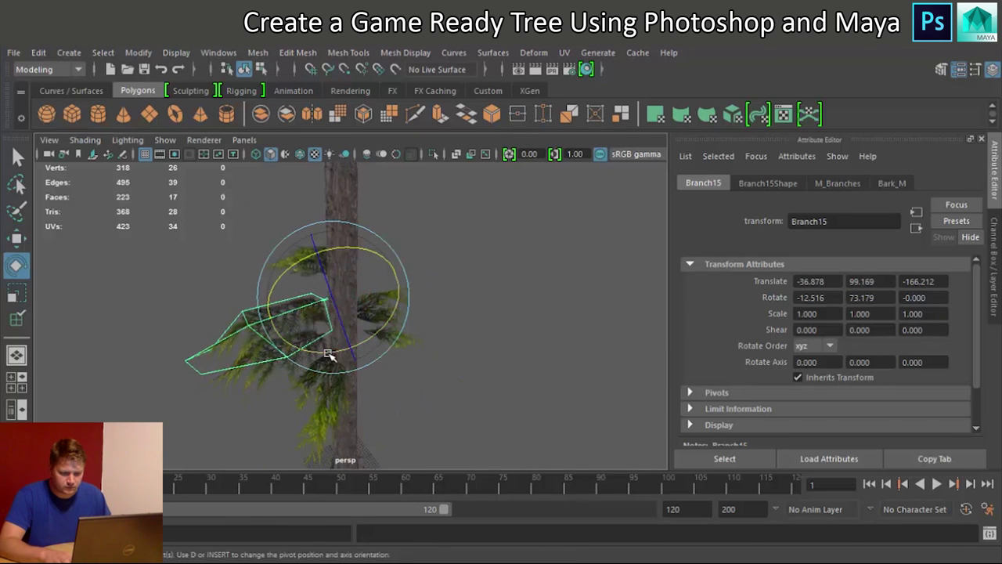
pyautogui.moveTo(311, 360)
pyautogui.keyDown('alt'); pyautogui.mouseDown()
pyautogui.moveTo(344, 360)
pyautogui.moveTo(354, 341)
pyautogui.moveTo(297, 356)
pyautogui.mouseUp(); pyautogui.keyUp('alt')
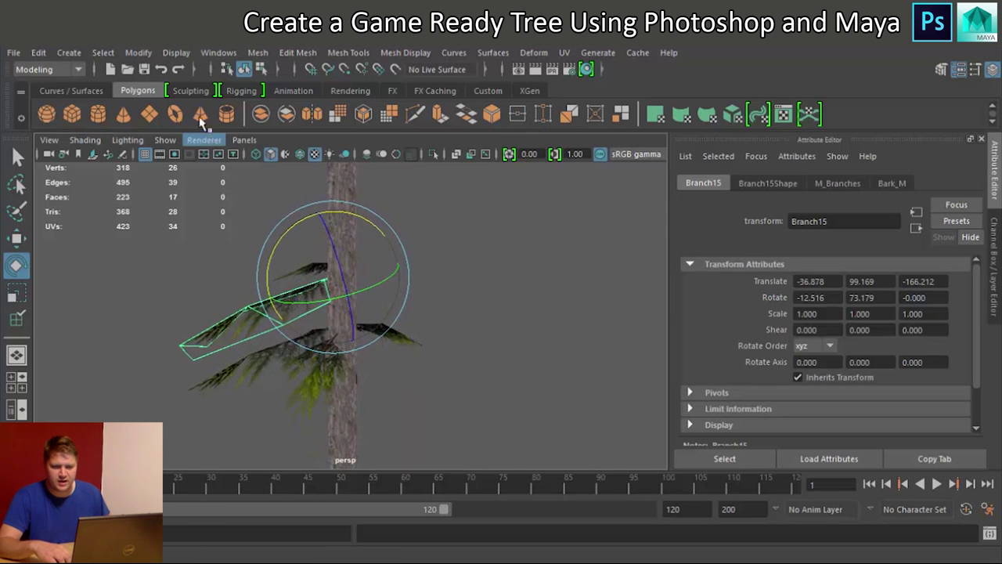
pyautogui.click(137, 53)
pyautogui.click(180, 119)
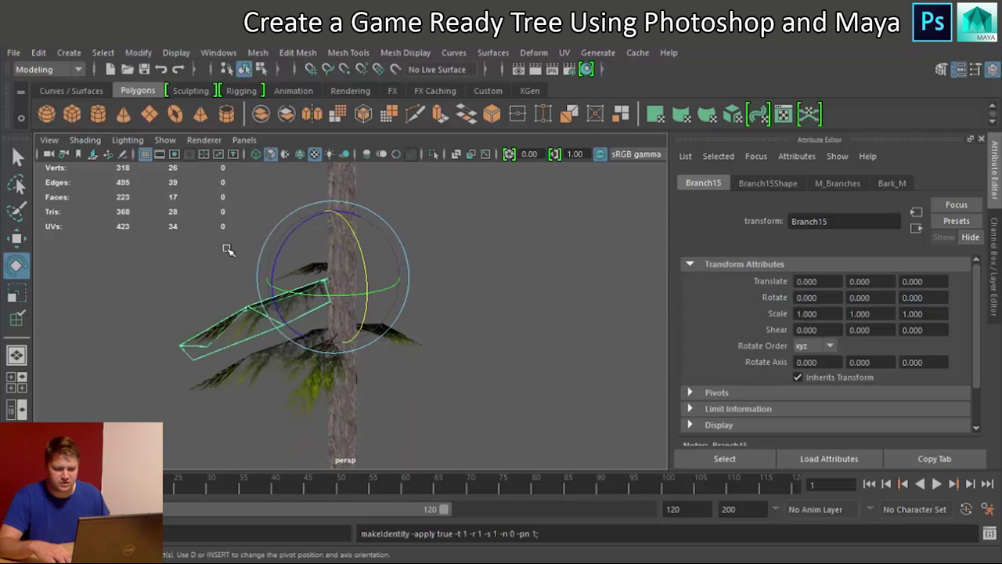
pyautogui.moveTo(303, 291); pyautogui.dragTo(437, 283)
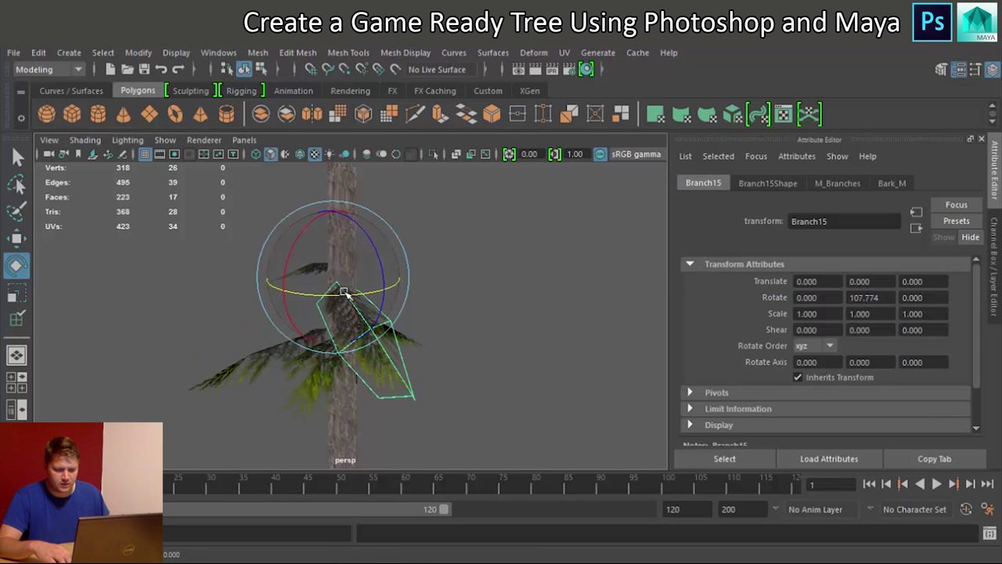
pyautogui.moveTo(335, 296); pyautogui.dragTo(384, 293)
pyautogui.press('w')
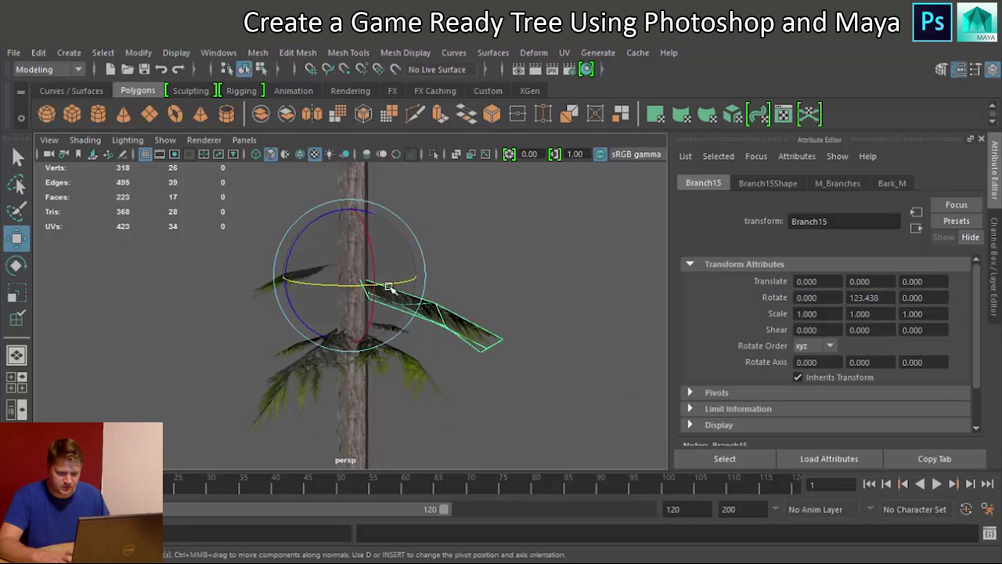
# Move the rotated copy against the trunk at a translation of about 3.5, 2.7, 3.7
pyautogui.moveTo(389, 288); pyautogui.dragTo(401, 286, button='middle')
pyautogui.keyDown('alt'); pyautogui.moveTo(402, 285); pyautogui.dragTo(426, 296); pyautogui.keyUp('alt')
pyautogui.keyDown('alt'); pyautogui.moveTo(518, 316); pyautogui.dragTo(437, 327); pyautogui.keyUp('alt')
pyautogui.moveTo(415, 271); pyautogui.dragTo(404, 292)
pyautogui.keyDown('alt'); pyautogui.moveTo(353, 353); pyautogui.dragTo(368, 344); pyautogui.keyUp('alt')
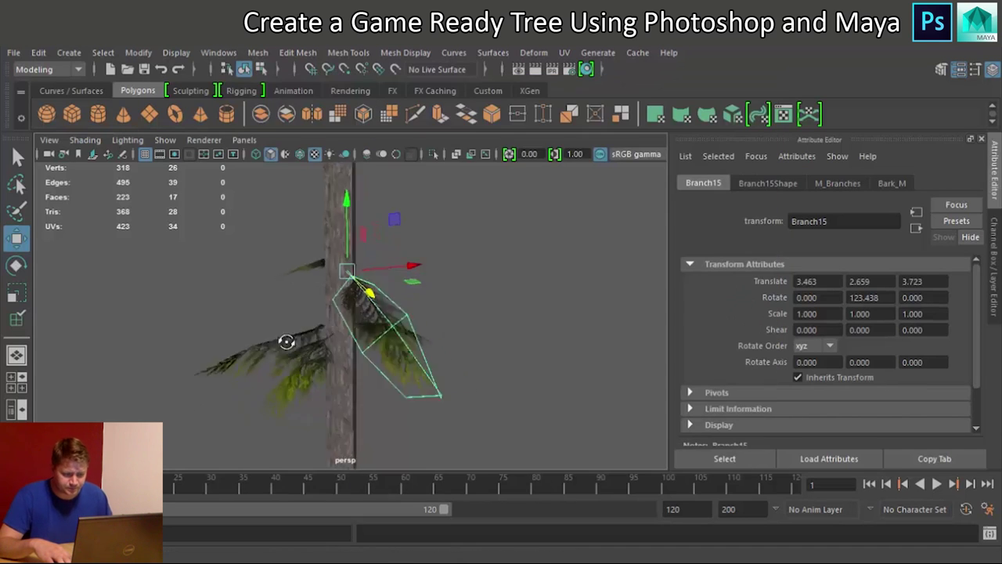
pyautogui.keyDown('alt'); pyautogui.moveTo(286, 340); pyautogui.dragTo(452, 351); pyautogui.keyUp('alt')
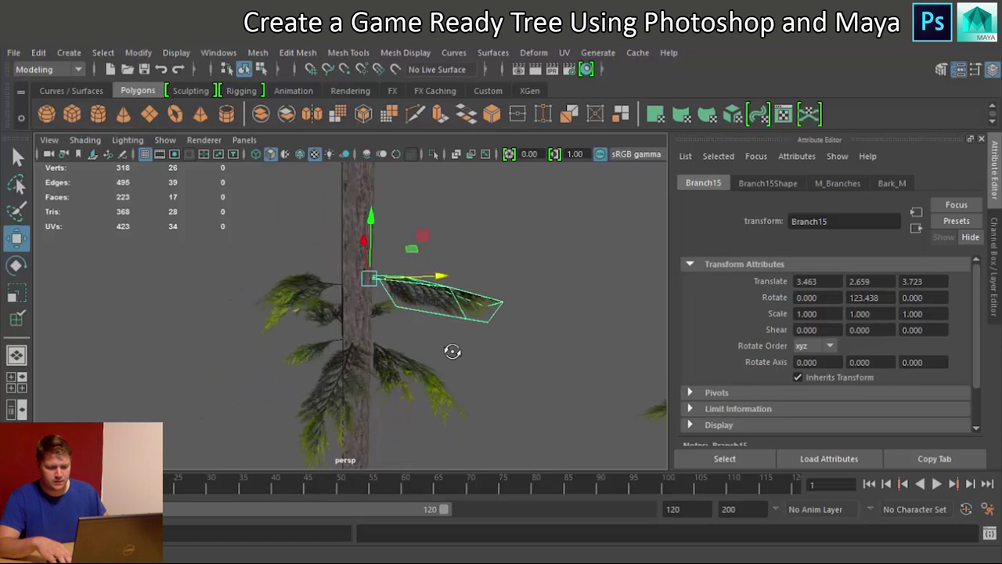
# Duplicate the lower-ring branch rotated 137.1 in Y and raise the copy to about 101.7 in Y
pyautogui.click(401, 369)
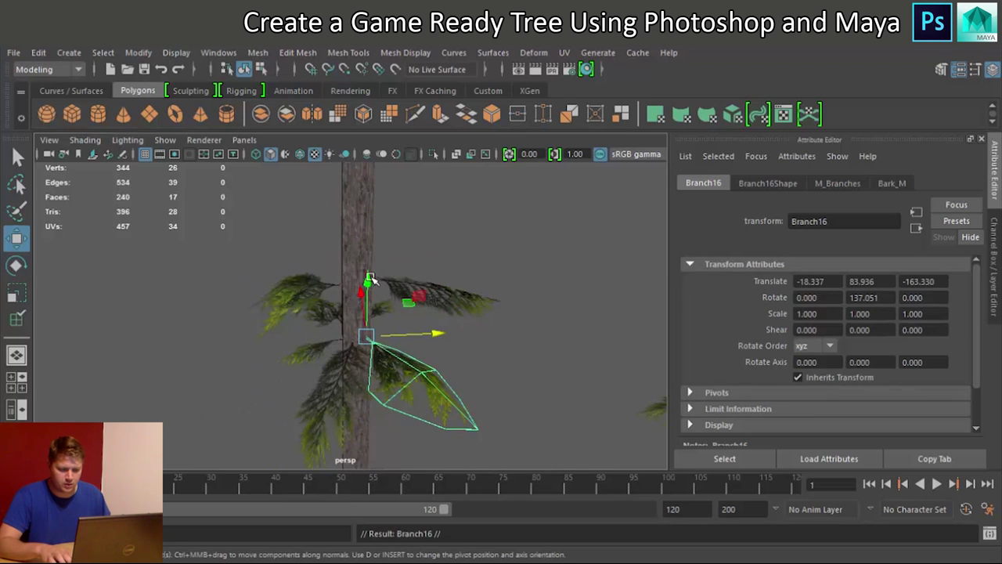
pyautogui.moveTo(366, 279); pyautogui.dragTo(373, 223)
pyautogui.keyDown('alt'); pyautogui.moveTo(508, 342); pyautogui.dragTo(233, 326); pyautogui.keyUp('alt')
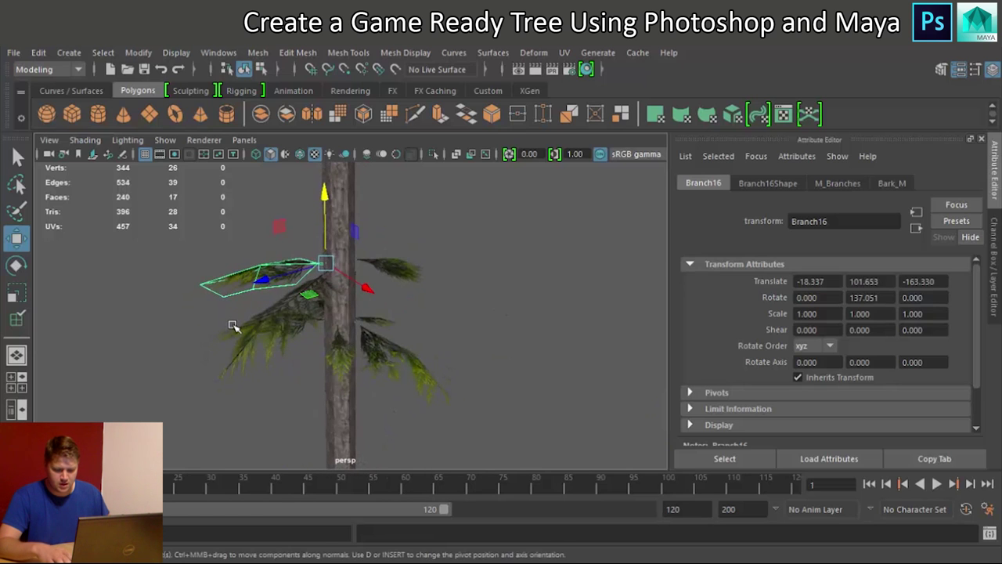
# Freeze the copy's transformations, then rotate it to about 127.6 in Y and shift it about 5.9 in X and -4.3 in Z
pyautogui.press('e')
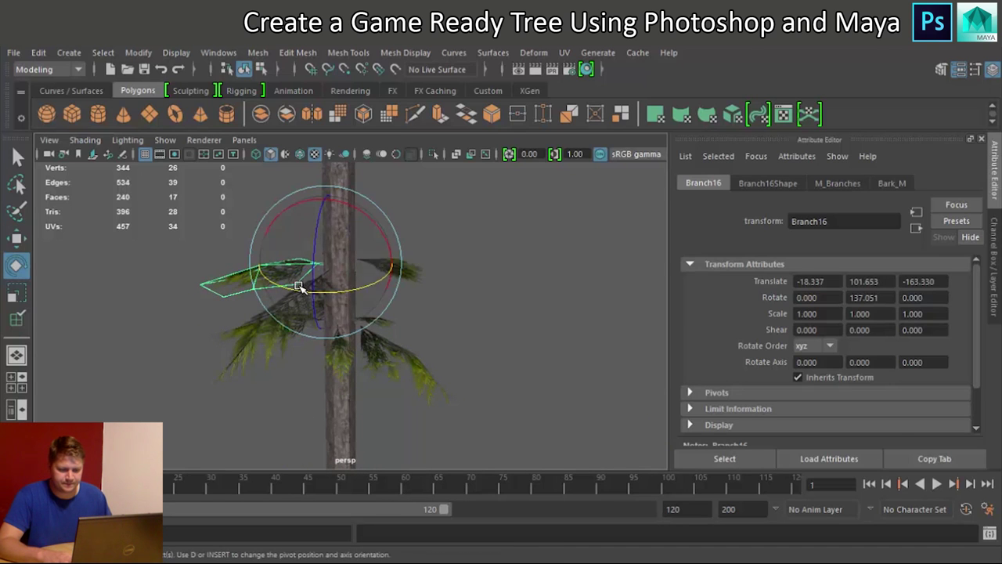
pyautogui.click(142, 56)
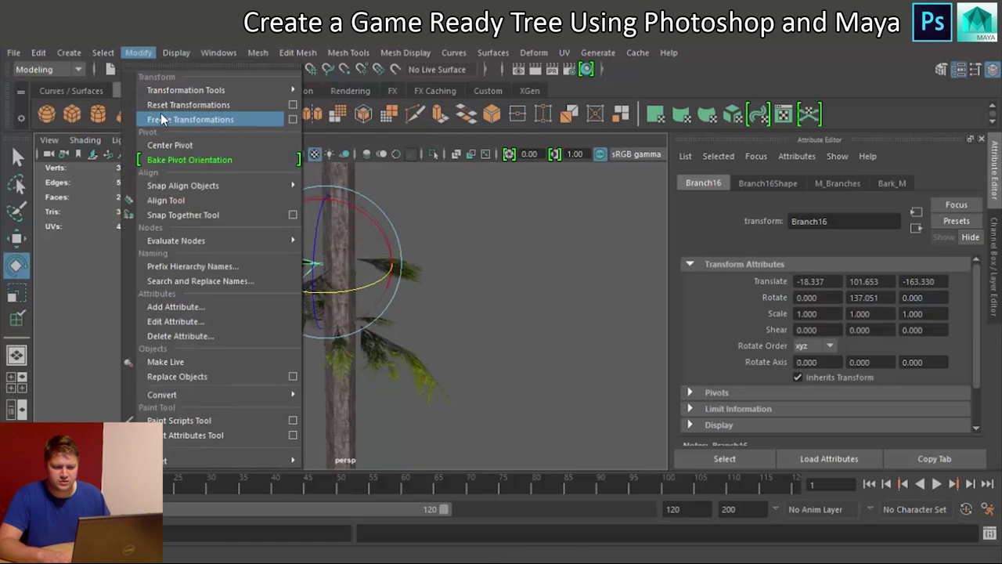
pyautogui.click(160, 115)
pyautogui.moveTo(290, 288); pyautogui.dragTo(344, 288)
pyautogui.press('w')
pyautogui.moveTo(264, 280); pyautogui.dragTo(286, 272)
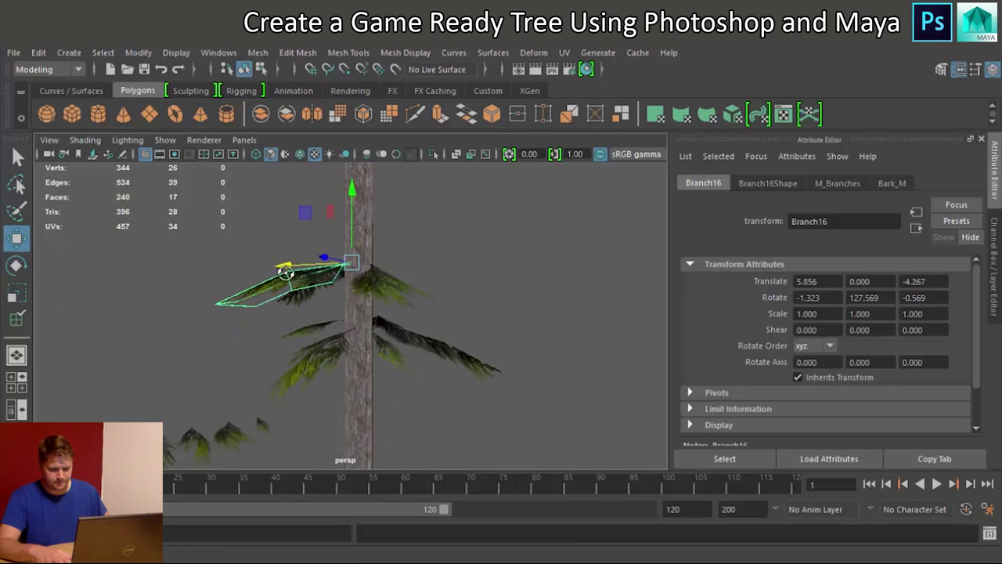
# Tilt the repositioned copy slightly downward to a rotation of about 175.6, 51.5, 173.1
pyautogui.press('e')
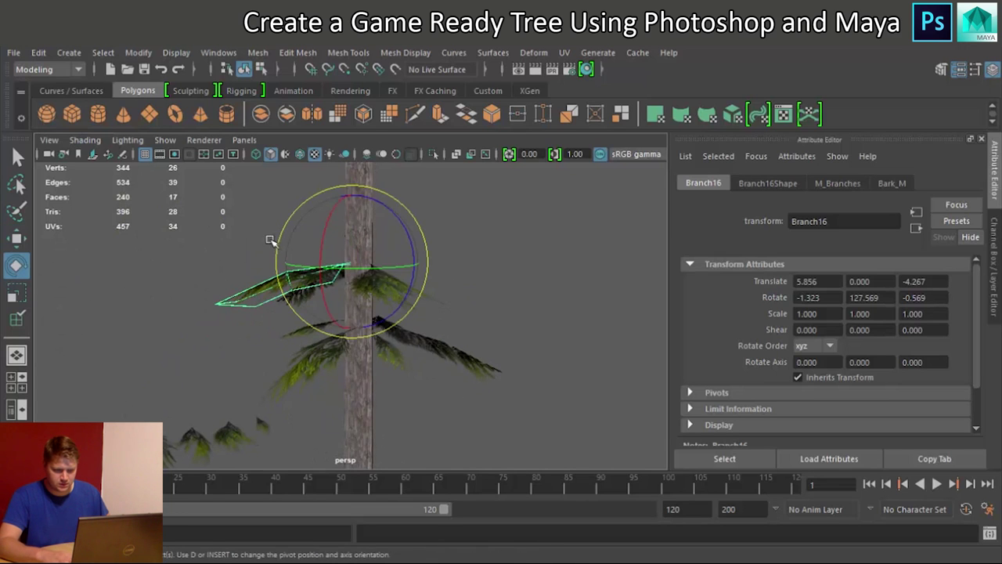
pyautogui.moveTo(280, 236); pyautogui.dragTo(278, 241)
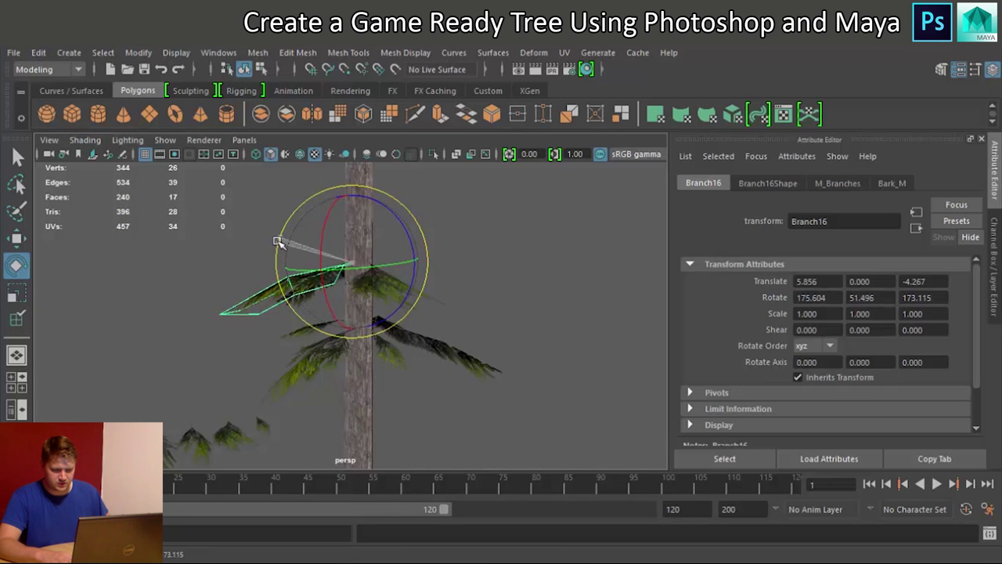
pyautogui.keyDown('alt'); pyautogui.moveTo(460, 346); pyautogui.dragTo(273, 385); pyautogui.keyUp('alt')
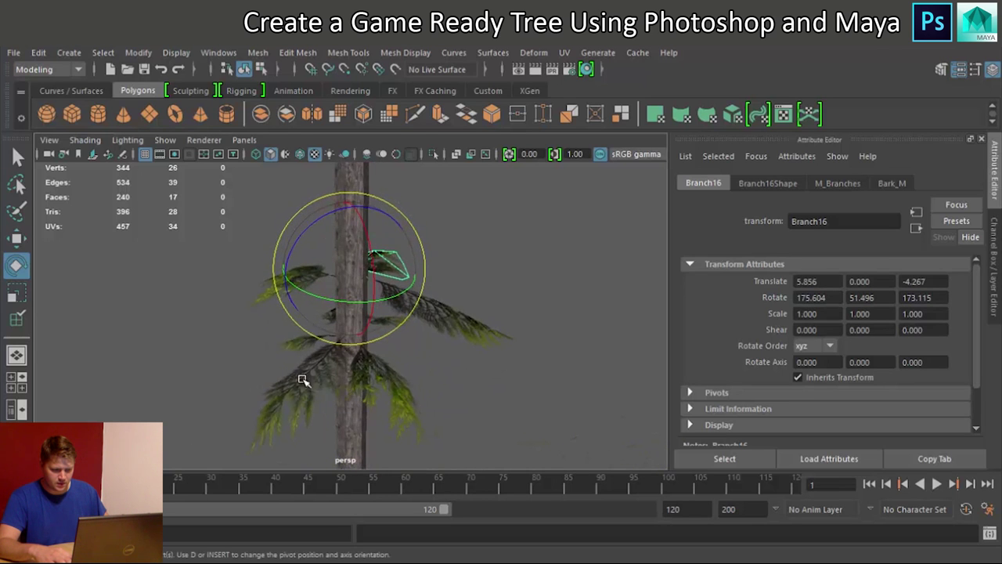
# Duplicate the lower-ring branch rotated 137.1 in Y again and raise this copy to about 105.6 in Y
pyautogui.click(386, 381)
pyautogui.hotkey('ctrl', 'd')
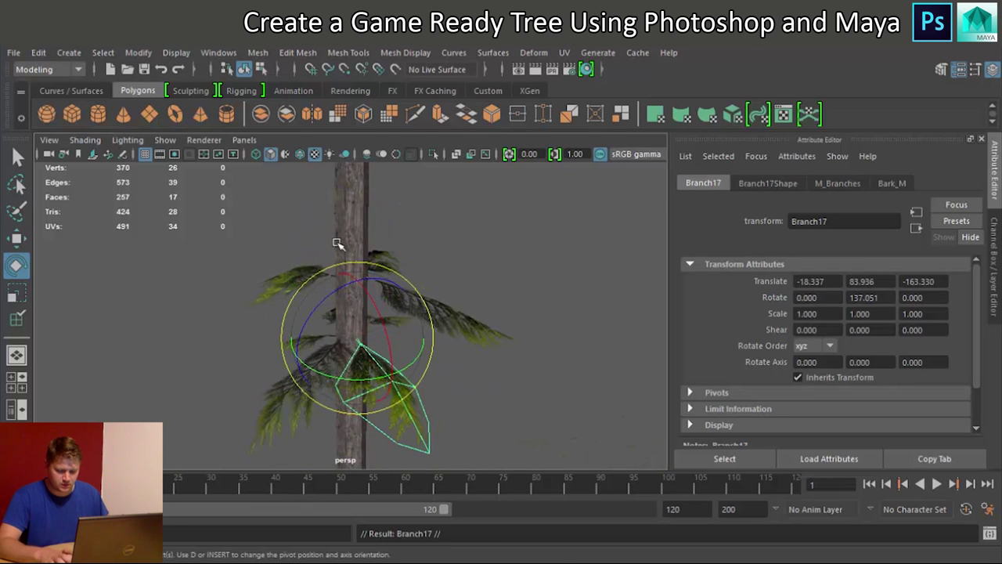
pyautogui.press('w')
pyautogui.moveTo(356, 274); pyautogui.dragTo(357, 256)
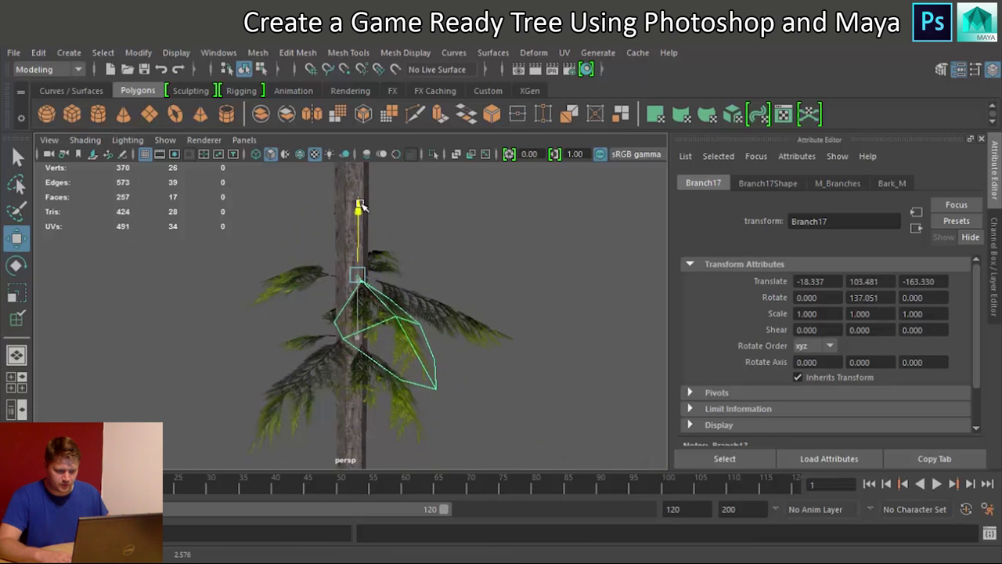
# Rotate the raised copy to about 100.4 in Y and lower it to about 102.4 in Y
pyautogui.press('e')
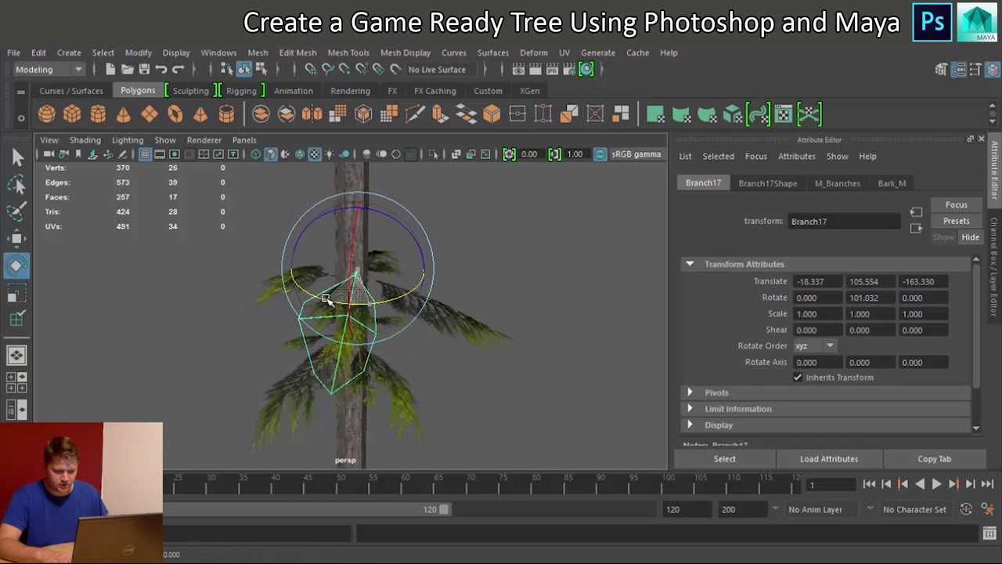
pyautogui.keyDown('alt'); pyautogui.moveTo(430, 343); pyautogui.dragTo(321, 306); pyautogui.keyUp('alt')
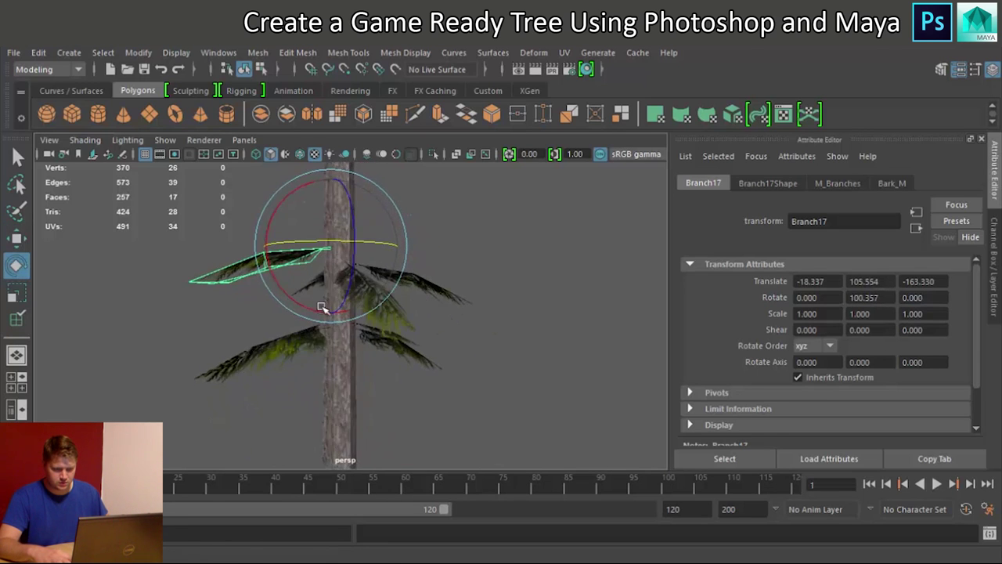
pyautogui.press('w')
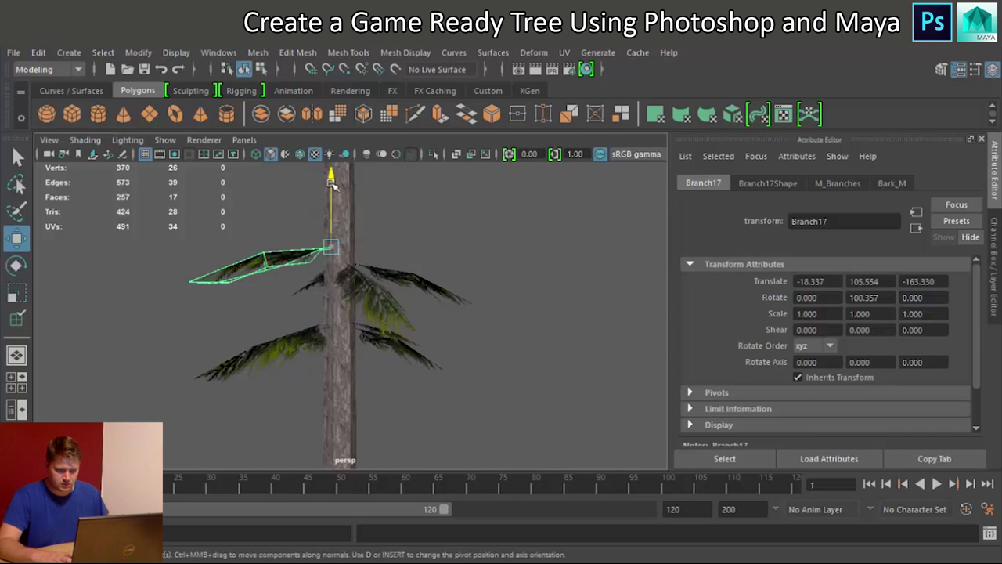
pyautogui.moveTo(330, 180); pyautogui.dragTo(329, 191)
pyautogui.keyDown('alt'); pyautogui.moveTo(484, 329); pyautogui.dragTo(662, 346); pyautogui.keyUp('alt')
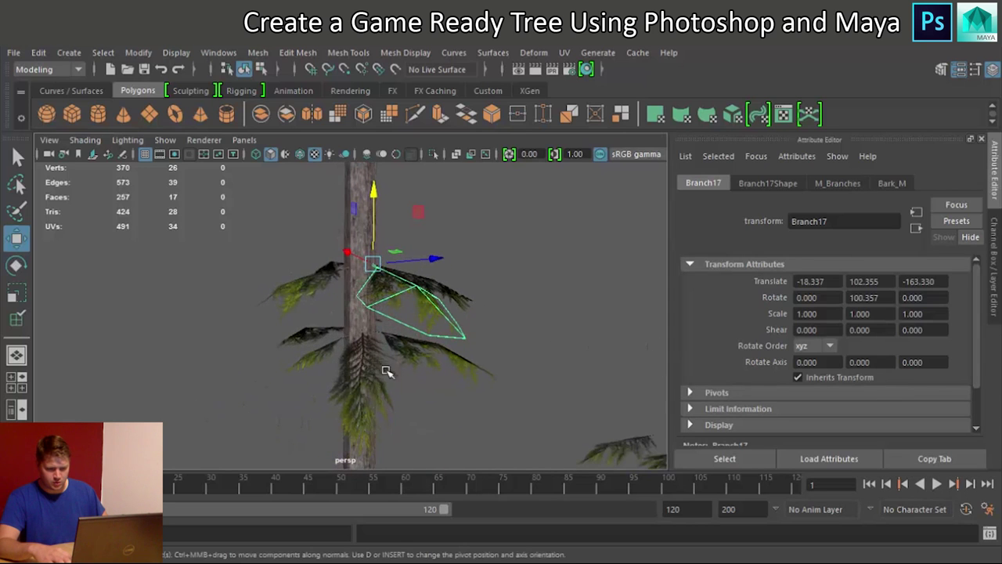
# Duplicate the lower-ring branch tilted -10.2 in X, raise the copy to about 99.8 in Y and rotate it to about -19.0, 56.9, -16.1
pyautogui.hotkey('shift', 'd')
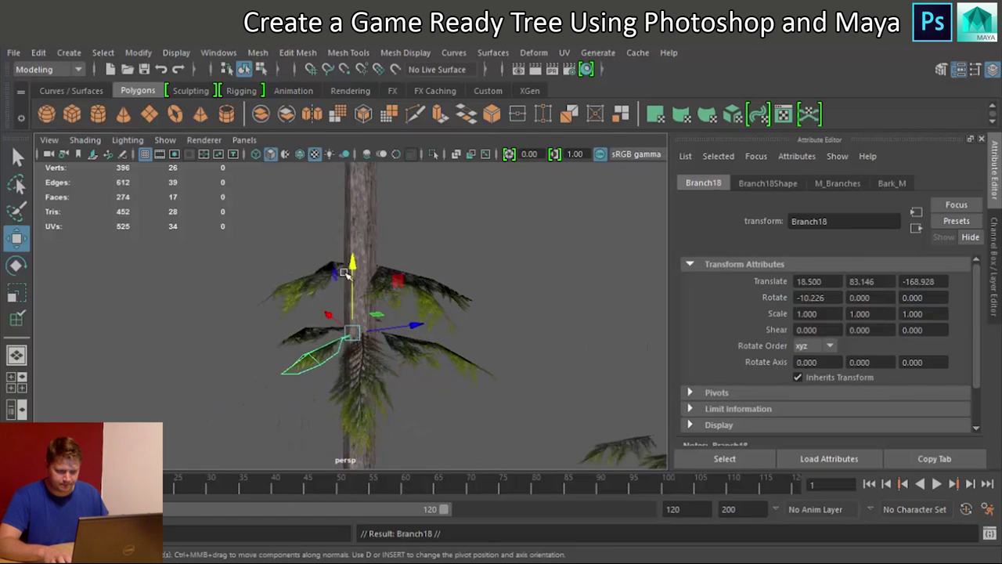
pyautogui.keyDown('alt'); pyautogui.moveTo(440, 362); pyautogui.dragTo(381, 346); pyautogui.keyUp('alt')
pyautogui.press('e')
pyautogui.click(523, 351)
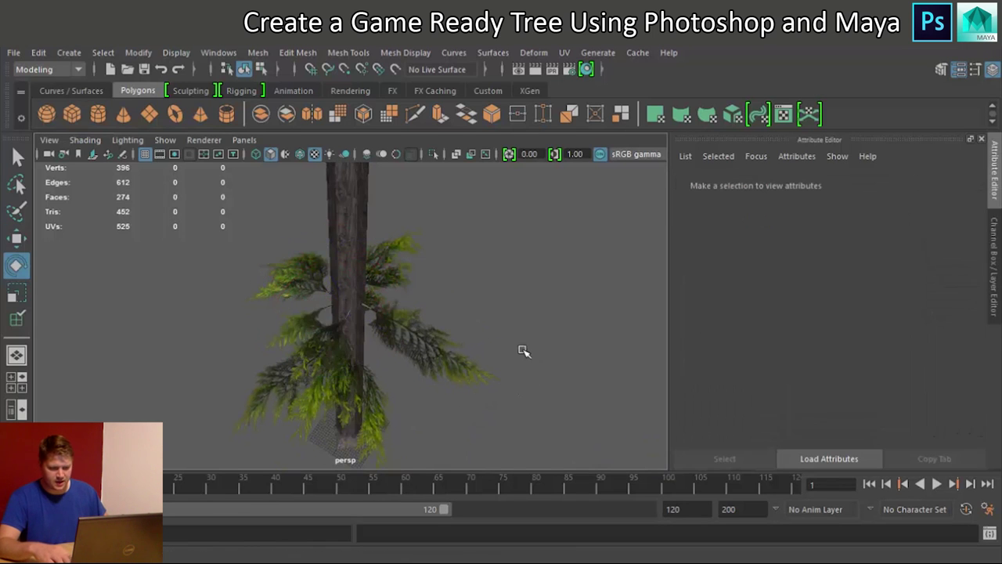
# Select all upper-ring branches without the trunk and lower the ring by about 4 units in Y
pyautogui.keyDown('alt'); pyautogui.moveTo(453, 393); pyautogui.dragTo(241, 243); pyautogui.keyUp('alt')
pyautogui.moveTo(462, 285); pyautogui.dragTo(463, 285)
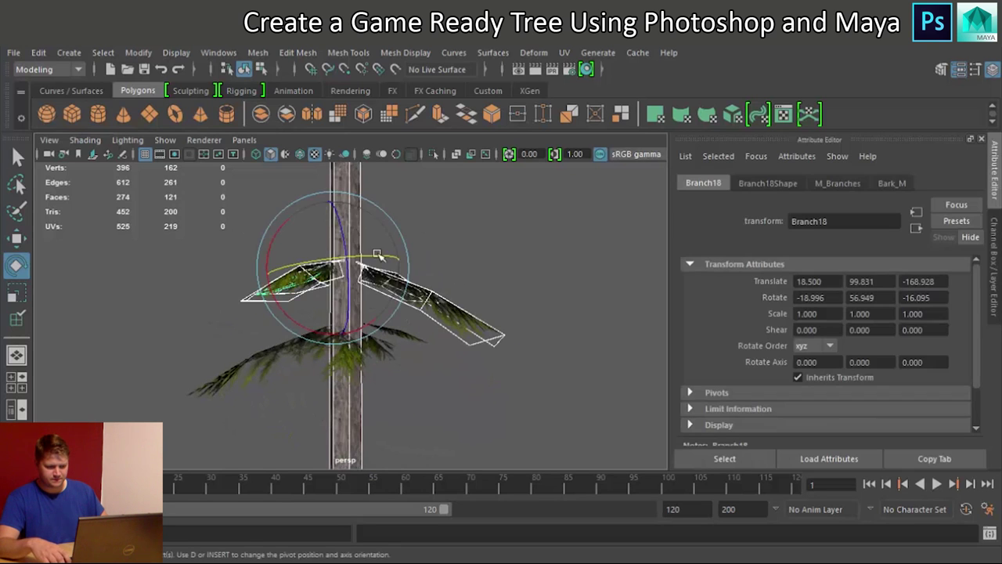
pyautogui.keyDown('ctrl'); pyautogui.click(358, 171); pyautogui.keyUp('ctrl')
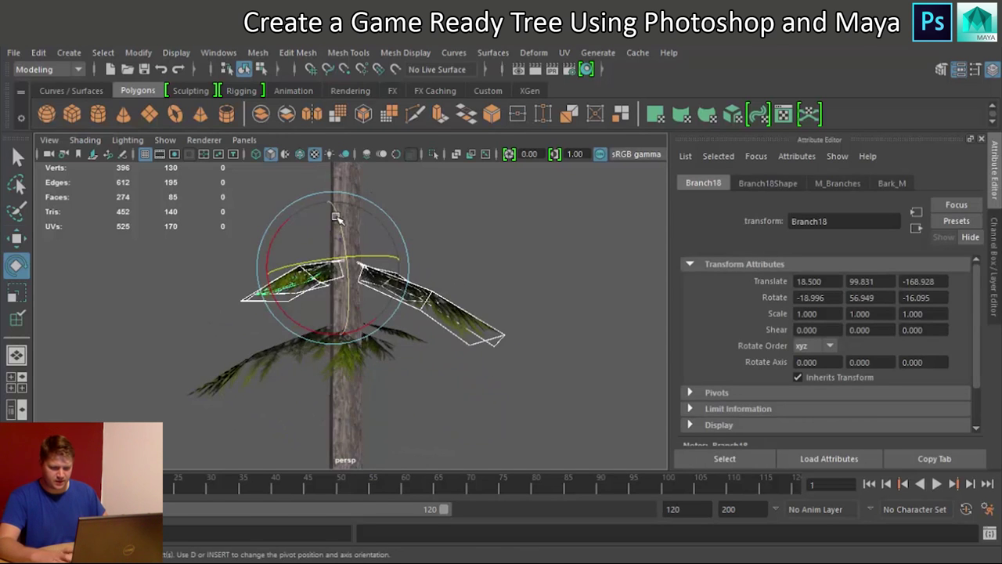
pyautogui.press('w')
pyautogui.moveTo(334, 205); pyautogui.dragTo(392, 228)
pyautogui.click(473, 250)
# Examine both branch rings up close from several angles, checking their spacing and how they meet the trunk
pyautogui.keyDown('alt'); pyautogui.moveTo(481, 280); pyautogui.dragTo(476, 307); pyautogui.keyUp('alt')
pyautogui.keyDown('alt'); pyautogui.moveTo(499, 353); pyautogui.dragTo(412, 297); pyautogui.keyUp('alt')
pyautogui.scroll(3, 423, 298)
pyautogui.keyDown('alt'); pyautogui.moveTo(428, 297); pyautogui.dragTo(410, 425, button='middle'); pyautogui.keyUp('alt')
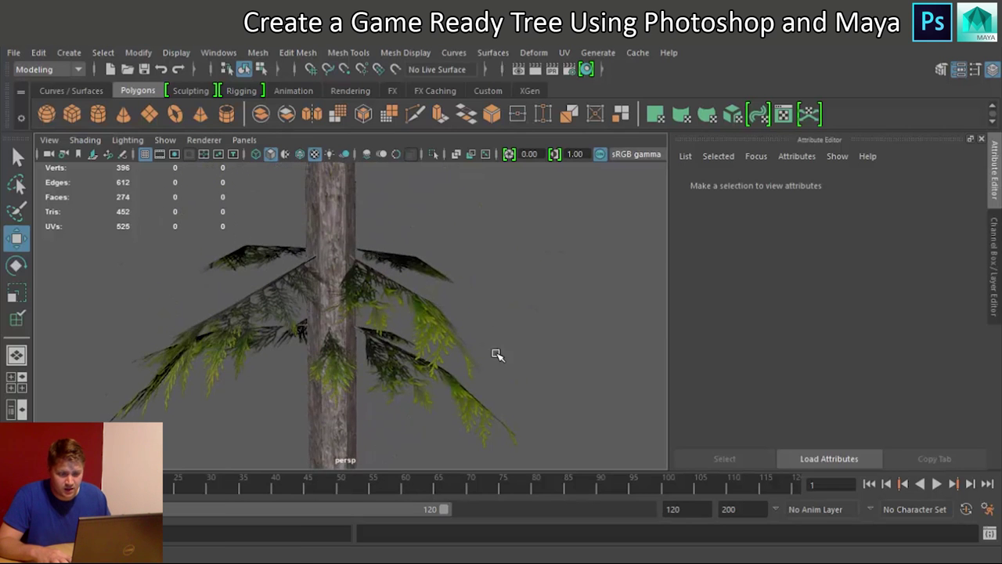
pyautogui.keyDown('alt'); pyautogui.moveTo(497, 354); pyautogui.dragTo(470, 367); pyautogui.keyUp('alt')
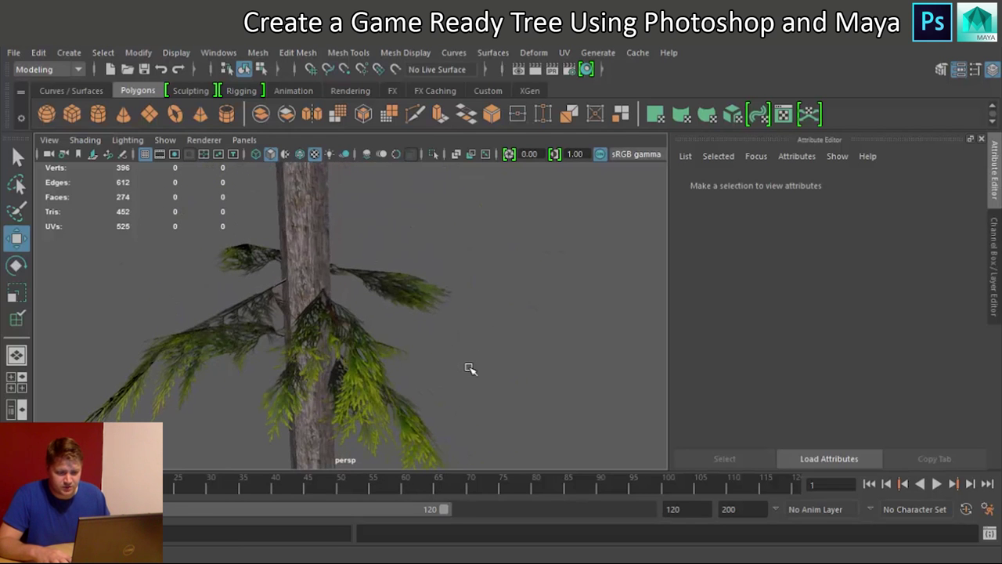
pyautogui.keyDown('alt'); pyautogui.moveTo(378, 361); pyautogui.dragTo(328, 334); pyautogui.keyUp('alt')
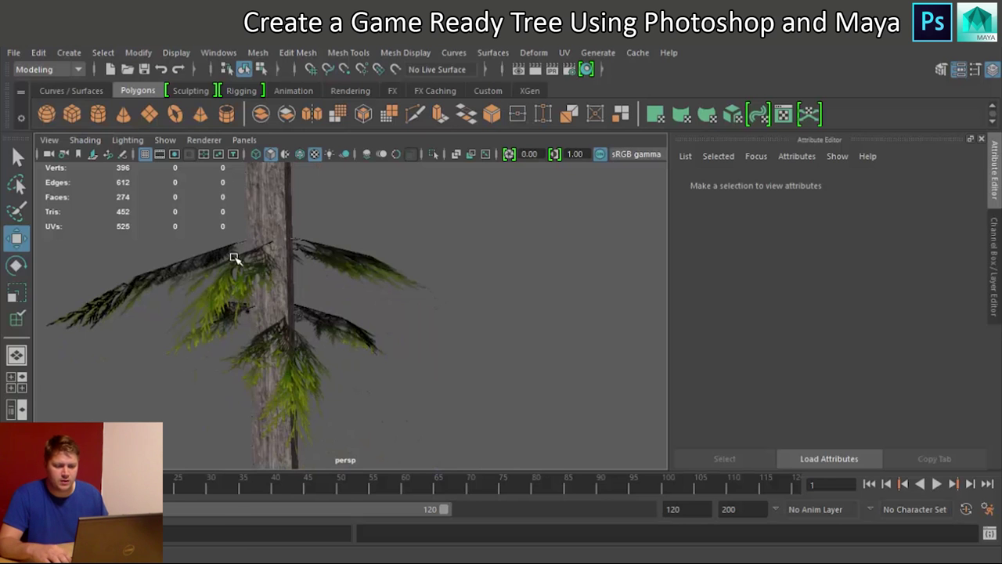
pyautogui.keyDown('alt'); pyautogui.moveTo(359, 303); pyautogui.dragTo(326, 335); pyautogui.keyUp('alt')
# Duplicate the upper-ring branch at 3.384 in X and raise the copy to about 107.6 in Y
pyautogui.click(313, 302)
pyautogui.hotkey('ctrl', 'd')
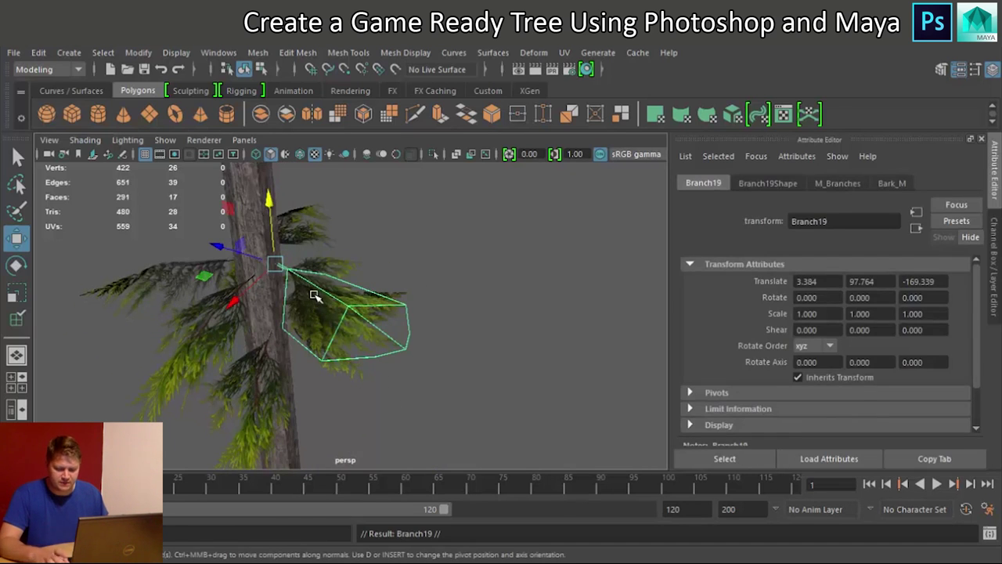
pyautogui.keyDown('alt'); pyautogui.moveTo(261, 222); pyautogui.dragTo(344, 194); pyautogui.keyUp('alt')
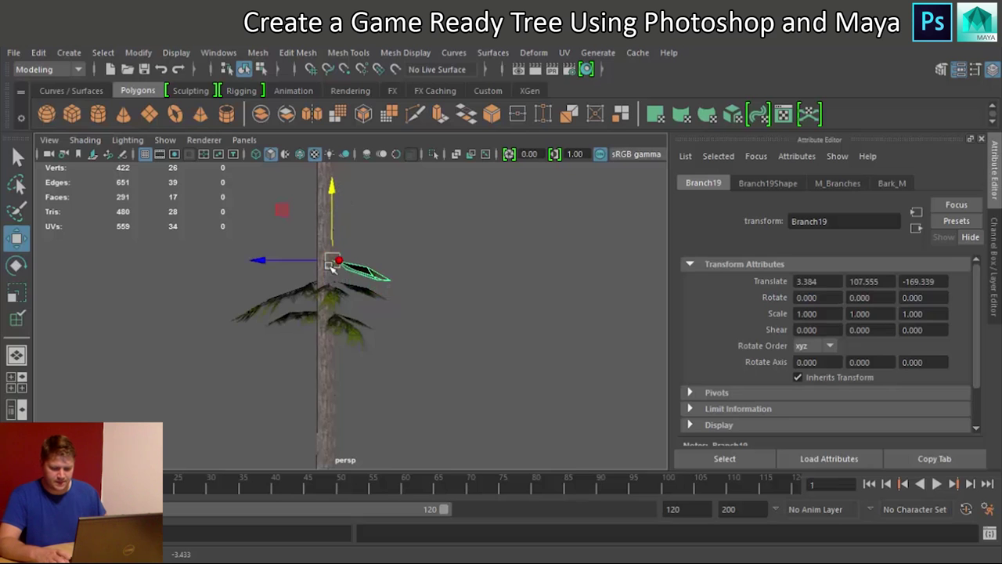
# Rotate the raised copy to about -161.2 in Y and shift it to about -161.4 in Z against the trunk
pyautogui.keyDown('alt'); pyautogui.moveTo(385, 347); pyautogui.dragTo(347, 394); pyautogui.keyUp('alt')
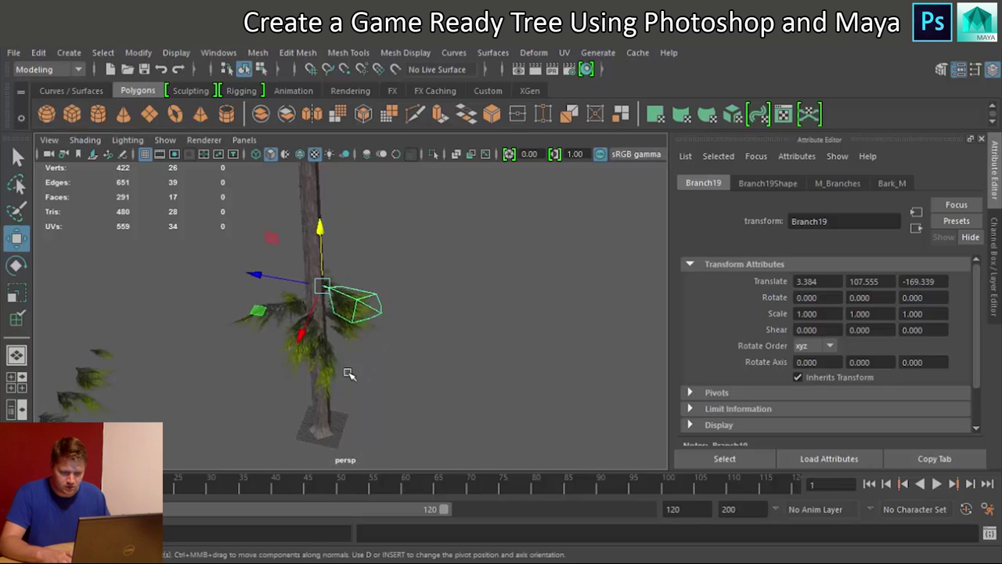
pyautogui.press('e')
pyautogui.moveTo(324, 335); pyautogui.dragTo(339, 302)
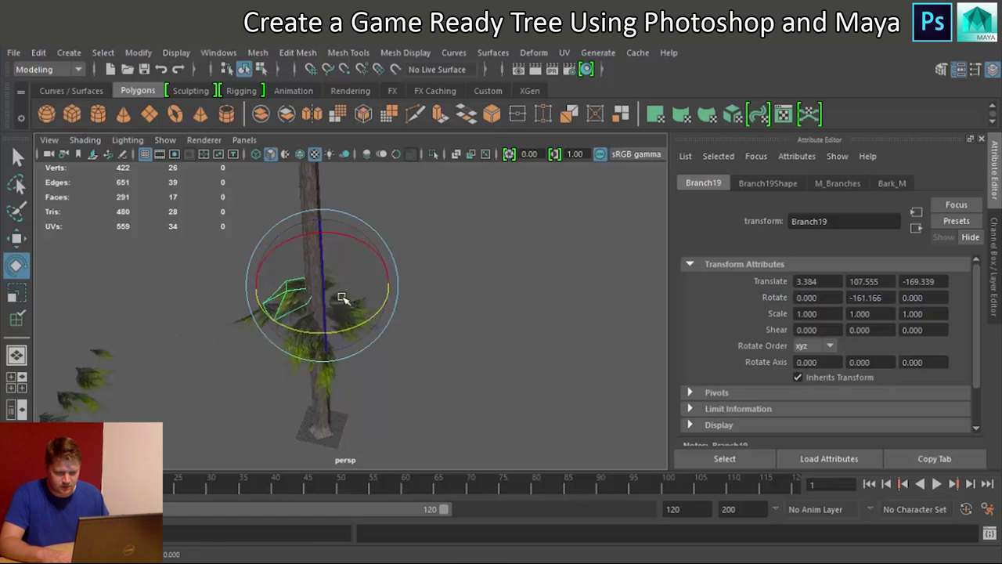
pyautogui.press('w')
pyautogui.moveTo(255, 277); pyautogui.dragTo(239, 274)
pyautogui.keyDown('alt'); pyautogui.moveTo(308, 322); pyautogui.dragTo(305, 263); pyautogui.keyUp('alt')
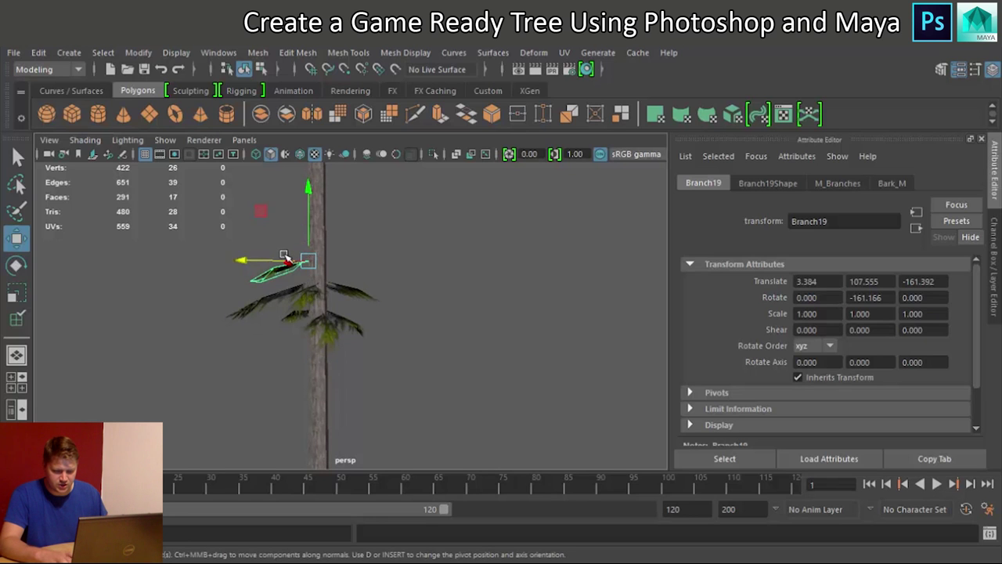
# Fine-tune the raised copy's rotation on the trunk and deselect it
pyautogui.press('e')
pyautogui.moveTo(312, 246); pyautogui.dragTo(459, 302)
pyautogui.click(458, 302)
# Duplicate the branch at -18.337 in X, raise the copy to about 105.8 in Y, rotate it to about 46.8 and shift it to about -169.6 in Z
pyautogui.click(358, 277)
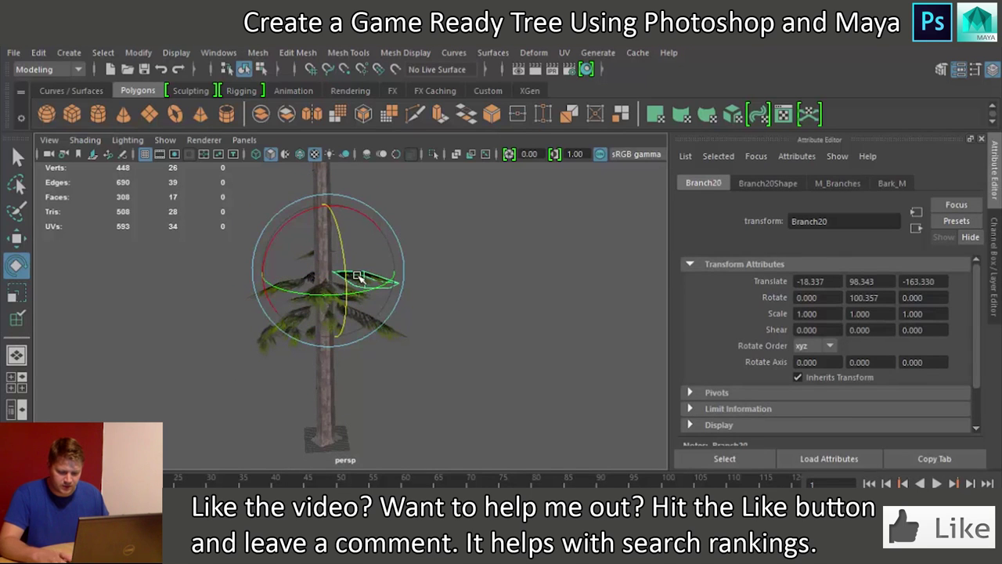
pyautogui.press('w')
pyautogui.moveTo(331, 205); pyautogui.dragTo(332, 194)
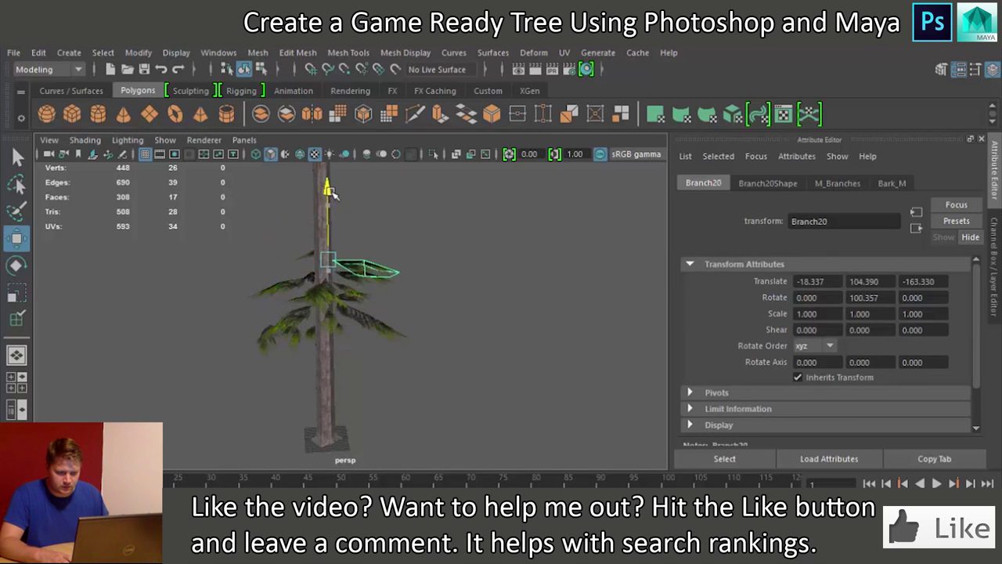
pyautogui.keyDown('alt'); pyautogui.moveTo(363, 310); pyautogui.dragTo(281, 322); pyautogui.keyUp('alt')
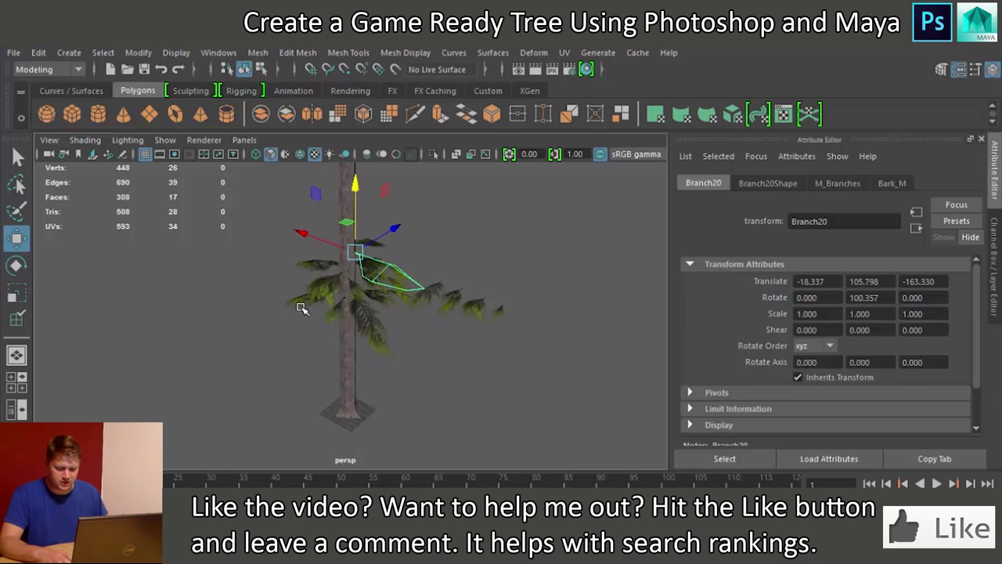
pyautogui.press('e')
pyautogui.moveTo(361, 286)
pyautogui.mouseDown()
pyautogui.moveTo(338, 281)
pyautogui.moveTo(355, 278)
pyautogui.mouseUp()
pyautogui.press('w')
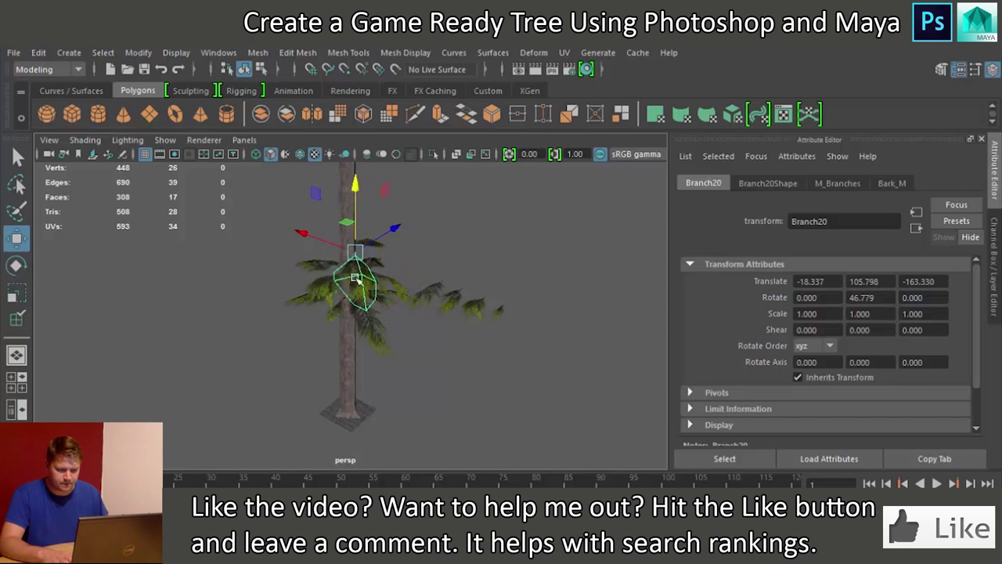
pyautogui.moveTo(390, 231); pyautogui.dragTo(382, 233)
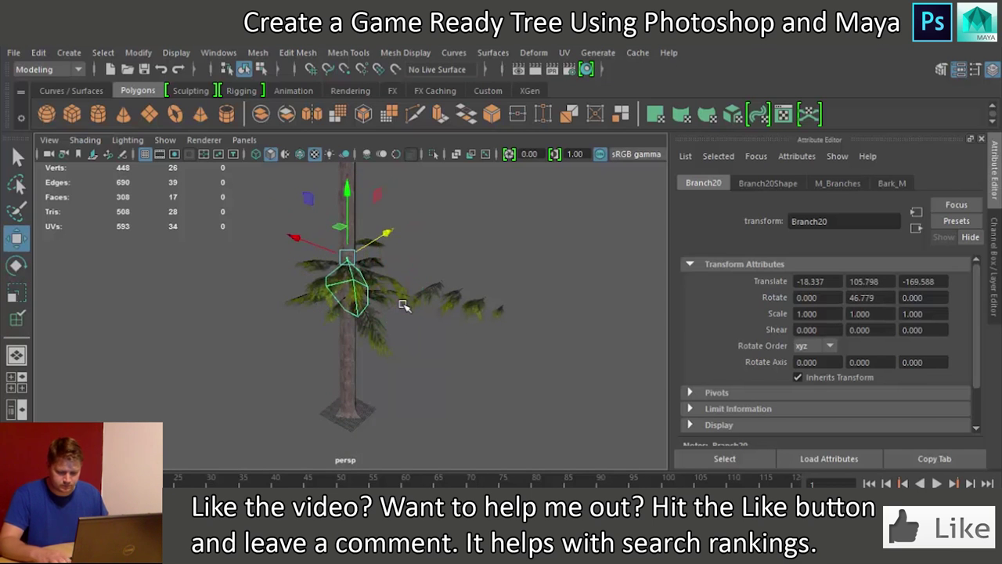
# Shift the copy to about -17.4 in X against the trunk and raise the long branch in the top ring slightly
pyautogui.scroll(3, 403, 305)
pyautogui.keyDown('alt'); pyautogui.moveTo(455, 303); pyautogui.dragTo(384, 291); pyautogui.keyUp('alt')
pyautogui.moveTo(463, 286); pyautogui.dragTo(487, 284, button='middle')
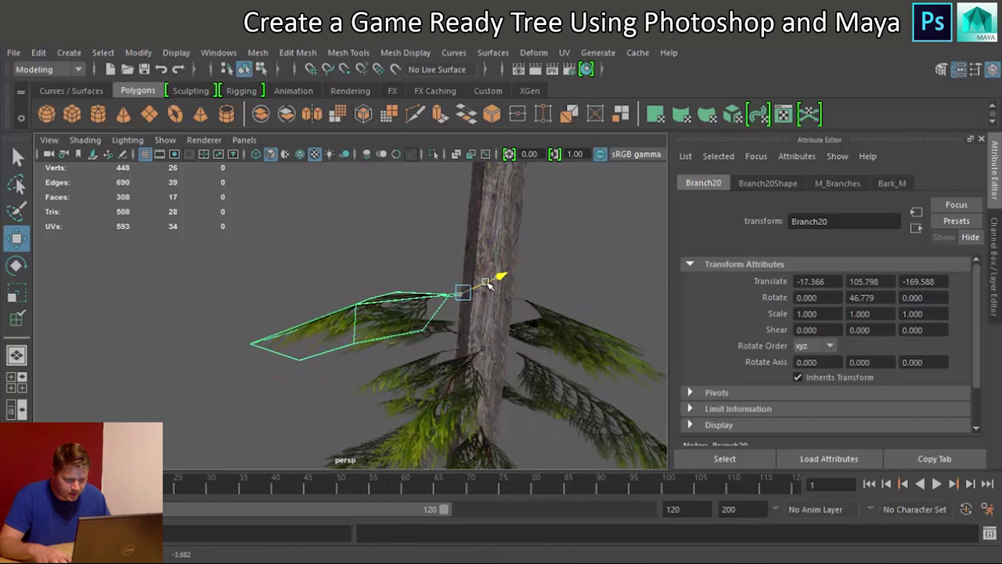
pyautogui.keyDown('alt'); pyautogui.moveTo(530, 331); pyautogui.dragTo(565, 304); pyautogui.keyUp('alt')
pyautogui.click(567, 303)
pyautogui.keyDown('alt'); pyautogui.moveTo(502, 343); pyautogui.dragTo(413, 356); pyautogui.keyUp('alt')
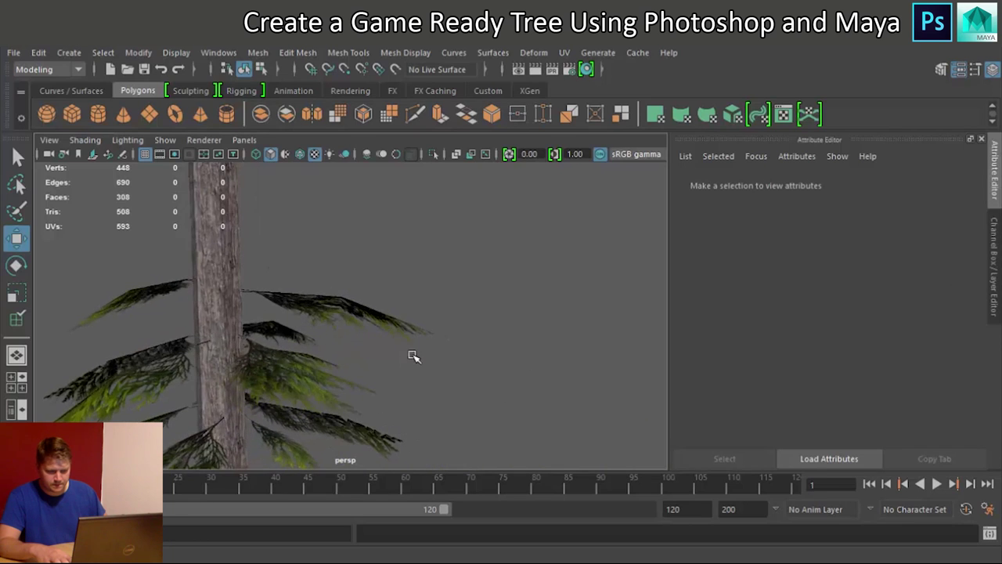
pyautogui.click(339, 316)
pyautogui.moveTo(236, 218); pyautogui.dragTo(236, 213)
# Duplicate the branch tilted 175.6 in X, raise the copy to about 6.6 in Y and rotate it to about 176.5, -38.0, 178.7
pyautogui.keyDown('alt'); pyautogui.moveTo(210, 354); pyautogui.dragTo(260, 389); pyautogui.keyUp('alt')
pyautogui.hotkey('ctrl', 'd')
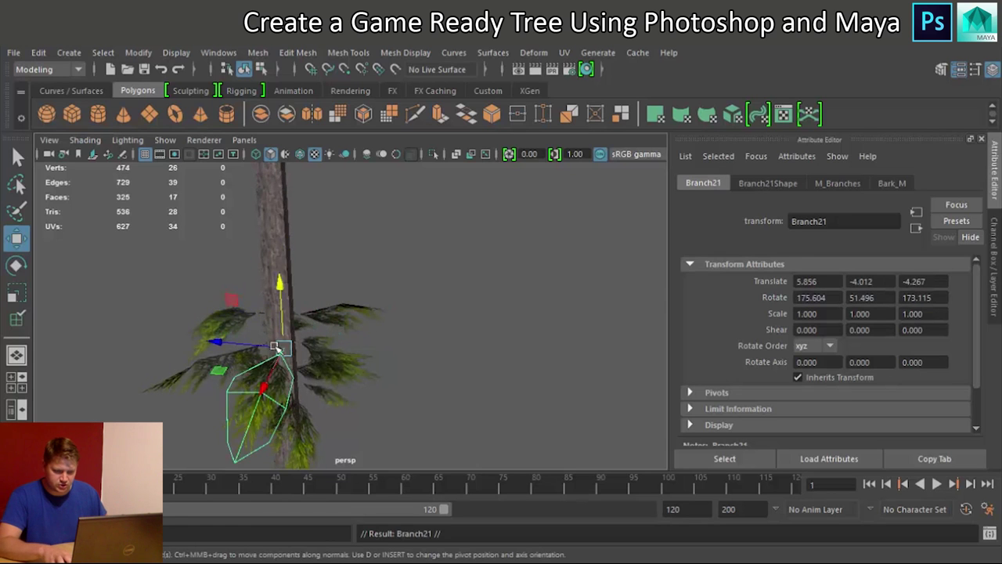
pyautogui.moveTo(280, 284); pyautogui.dragTo(282, 254)
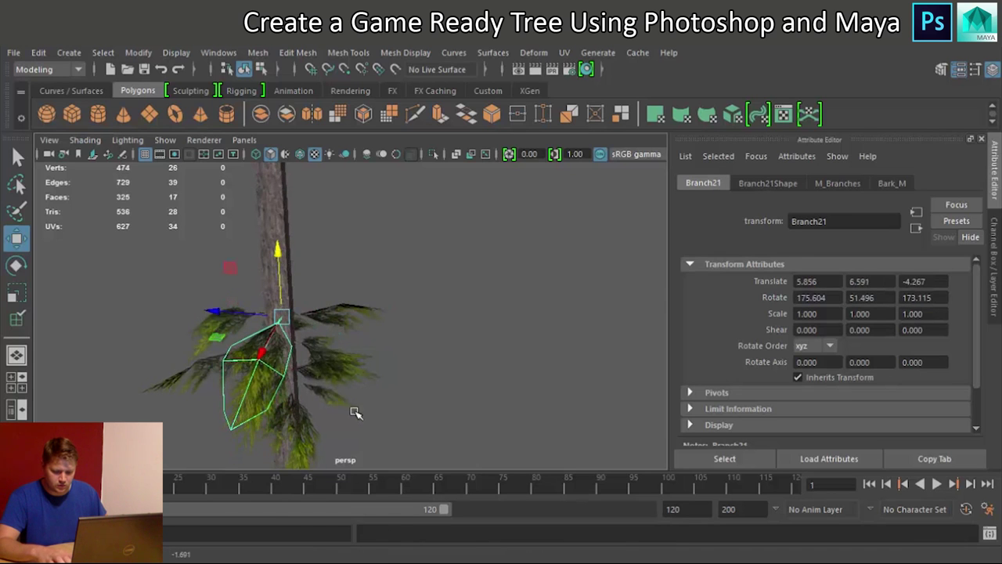
pyautogui.keyDown('alt'); pyautogui.moveTo(355, 411); pyautogui.dragTo(268, 385); pyautogui.keyUp('alt')
pyautogui.press('e')
pyautogui.moveTo(266, 301); pyautogui.dragTo(258, 361)
# Adjust the rotated copy's position where it meets the trunk, checking it up close from several angles
pyautogui.keyDown('alt'); pyautogui.moveTo(371, 335); pyautogui.dragTo(338, 313); pyautogui.keyUp('alt')
pyautogui.press('f')
pyautogui.press('w')
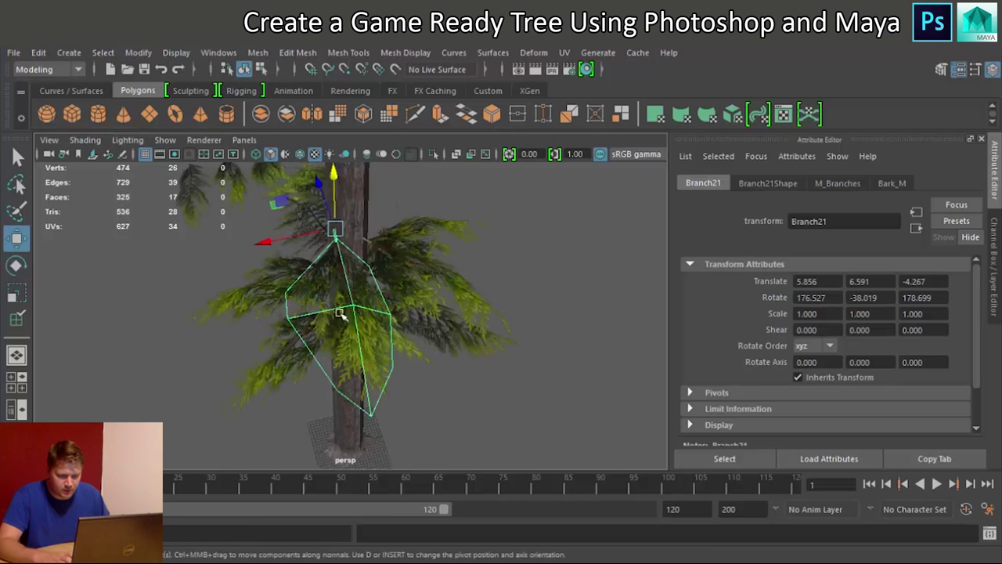
pyautogui.moveTo(334, 212); pyautogui.dragTo(277, 240)
pyautogui.keyDown('alt'); pyautogui.moveTo(336, 263); pyautogui.dragTo(157, 300); pyautogui.keyUp('alt')
pyautogui.keyDown('alt'); pyautogui.moveTo(303, 358); pyautogui.dragTo(335, 340); pyautogui.keyUp('alt')
# Duplicate the top-ring branch at -17.366 in X, move the copy to about -163.0 in Z and rotate it to about 176.6, 63.4, 176.9
pyautogui.click(360, 354)
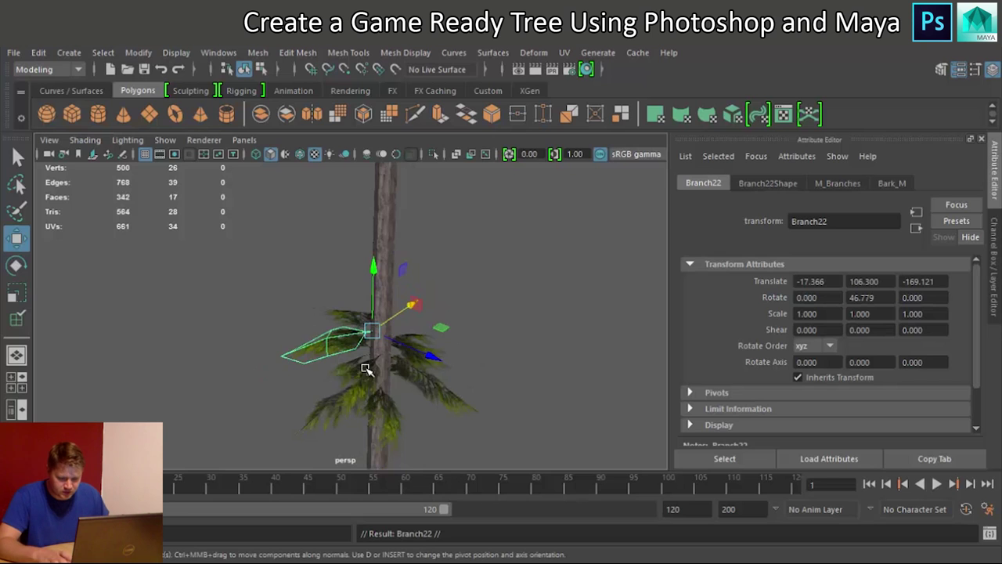
pyautogui.press('d')
pyautogui.press('d')
pyautogui.press('e')
pyautogui.moveTo(364, 374); pyautogui.dragTo(436, 357)
pyautogui.press('w')
pyautogui.press('e')
pyautogui.moveTo(420, 299); pyautogui.dragTo(380, 298)
# Scale the new top-ring branch uniformly to about 0.6
pyautogui.press('r')
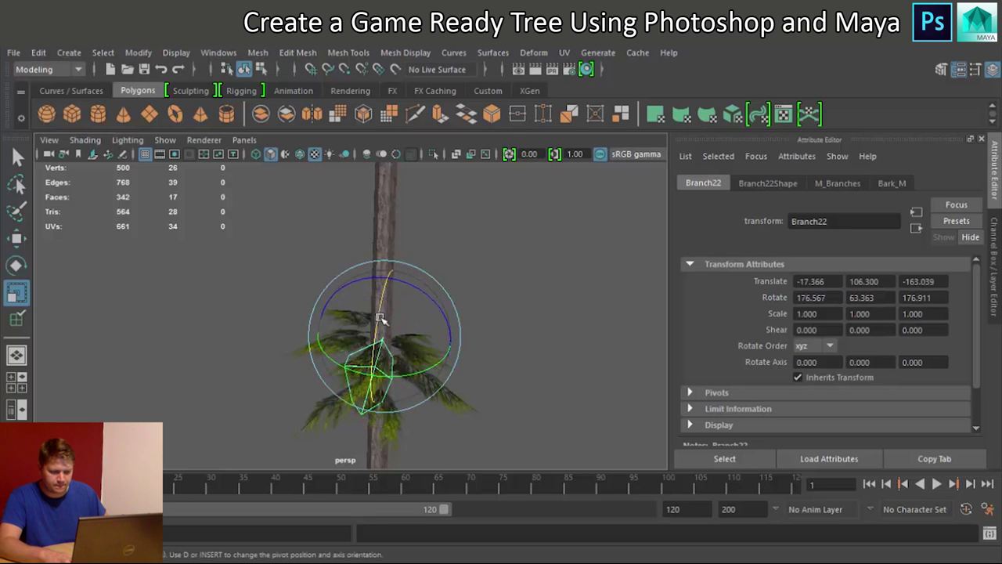
pyautogui.moveTo(382, 336); pyautogui.dragTo(345, 350)
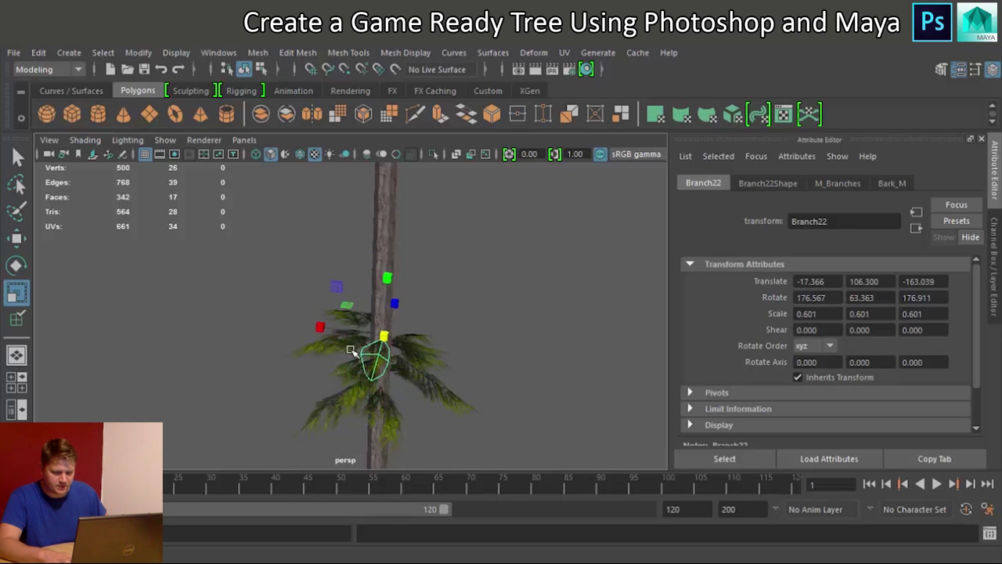
pyautogui.keyDown('alt'); pyautogui.moveTo(497, 383); pyautogui.dragTo(335, 394); pyautogui.keyUp('alt')
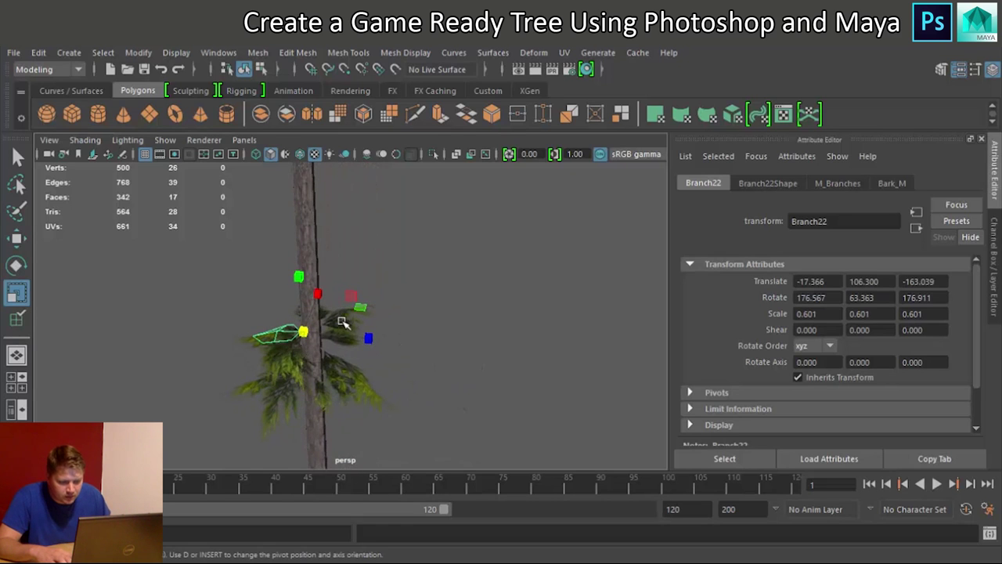
# Duplicate the small lower-ring branch at 22.511 in X and raise the copy to about 107.3 in Y
pyautogui.click(329, 404)
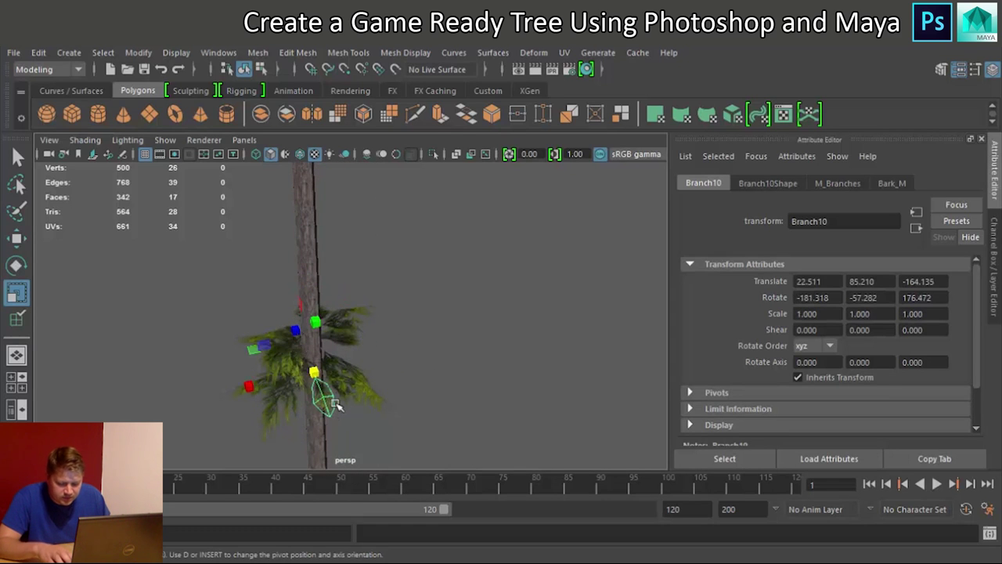
pyautogui.hotkey('ctrl', 'd')
pyautogui.press('w')
pyautogui.moveTo(313, 309); pyautogui.dragTo(313, 271)
# Select all branches without the trunk, duplicate them and raise the copies by about 36 units in Y
pyautogui.keyDown('alt'); pyautogui.moveTo(389, 396); pyautogui.dragTo(351, 380); pyautogui.keyUp('alt')
pyautogui.scroll(3, 376, 368)
pyautogui.scroll(2, 353, 380)
pyautogui.moveTo(183, 284); pyautogui.dragTo(391, 381)
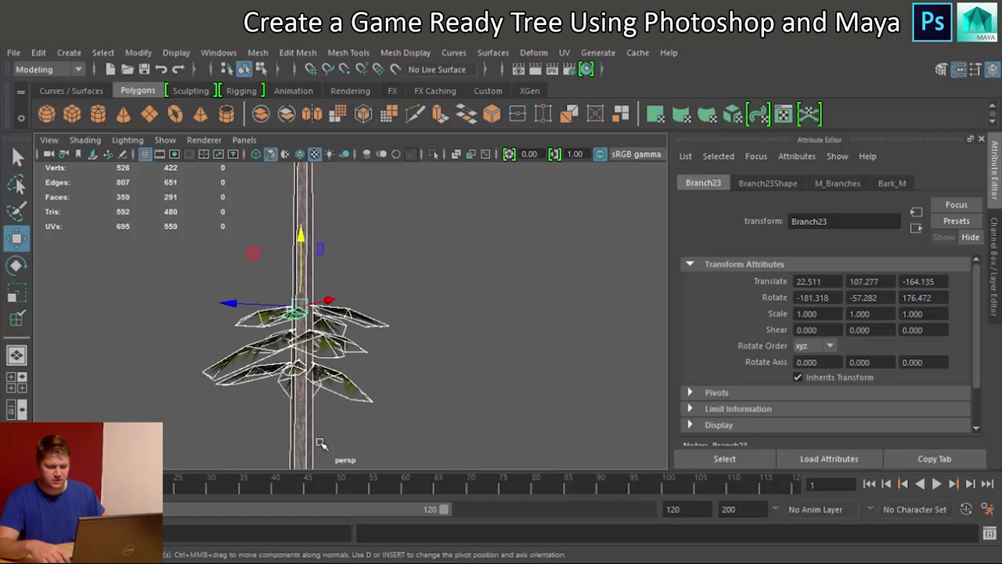
pyautogui.keyDown('shift'); pyautogui.click(306, 435); pyautogui.keyUp('shift')
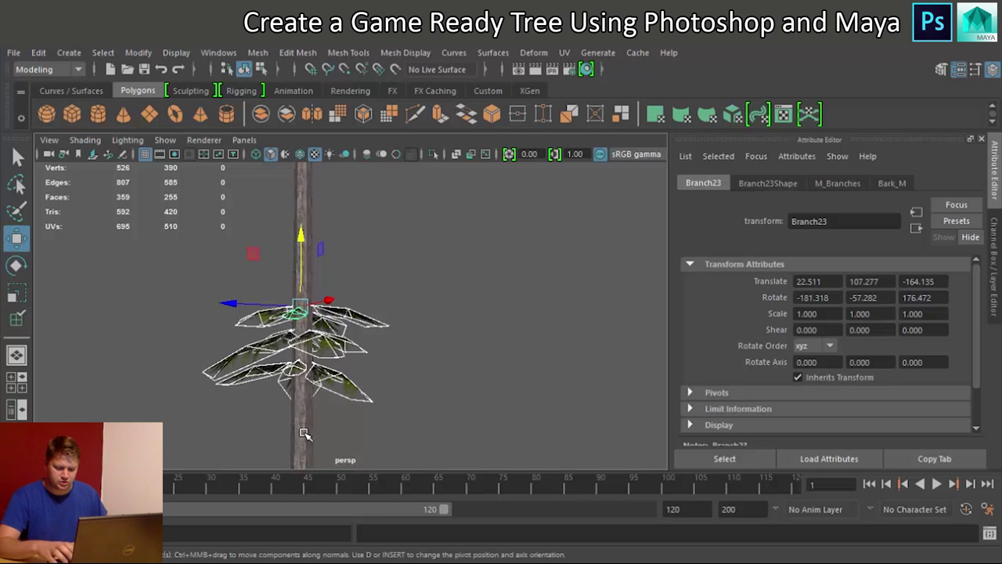
pyautogui.hotkey('ctrl', 'd')
pyautogui.moveTo(304, 246); pyautogui.dragTo(332, 156)
pyautogui.keyDown('alt'); pyautogui.moveTo(356, 301); pyautogui.dragTo(358, 353); pyautogui.keyUp('alt')
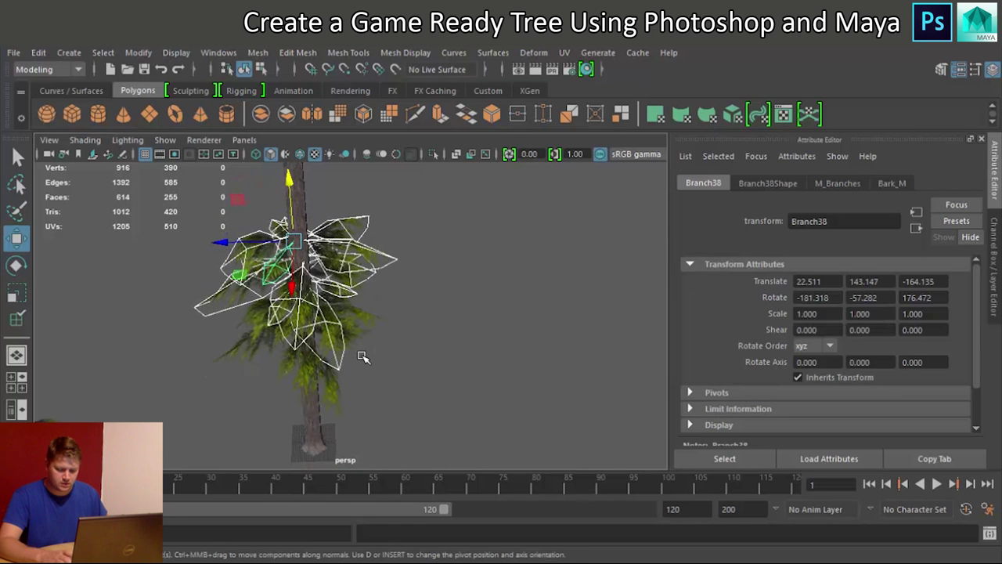
# Rotate the duplicated branch set around the trunk, bringing the active branch to about -28.6 in Y
pyautogui.press('e')
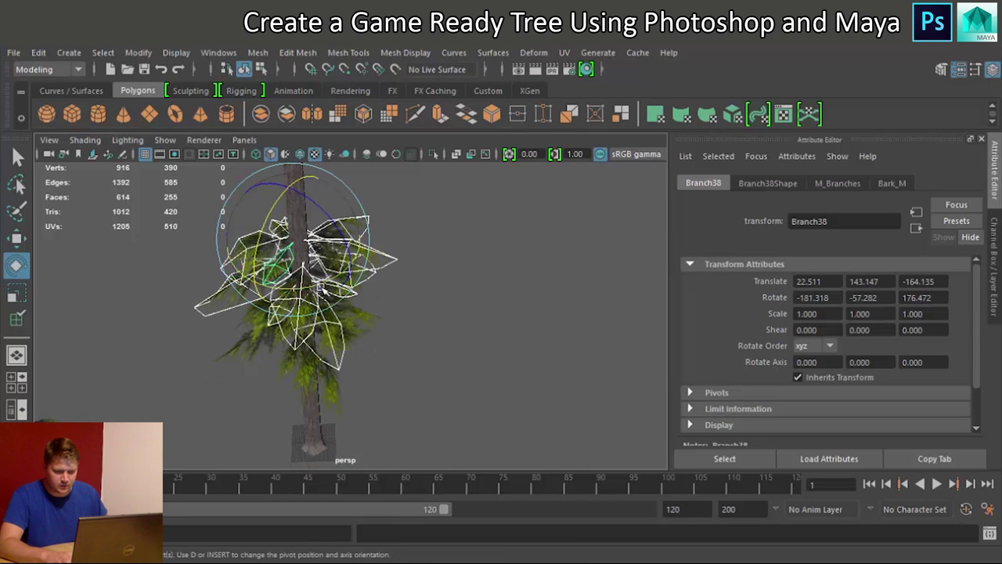
pyautogui.keyDown('alt'); pyautogui.moveTo(301, 379); pyautogui.dragTo(287, 319); pyautogui.keyUp('alt')
pyautogui.moveTo(338, 227); pyautogui.dragTo(296, 226)
pyautogui.keyDown('alt'); pyautogui.moveTo(450, 308); pyautogui.dragTo(384, 315); pyautogui.keyUp('alt')
pyautogui.scroll(-4, 383, 315)
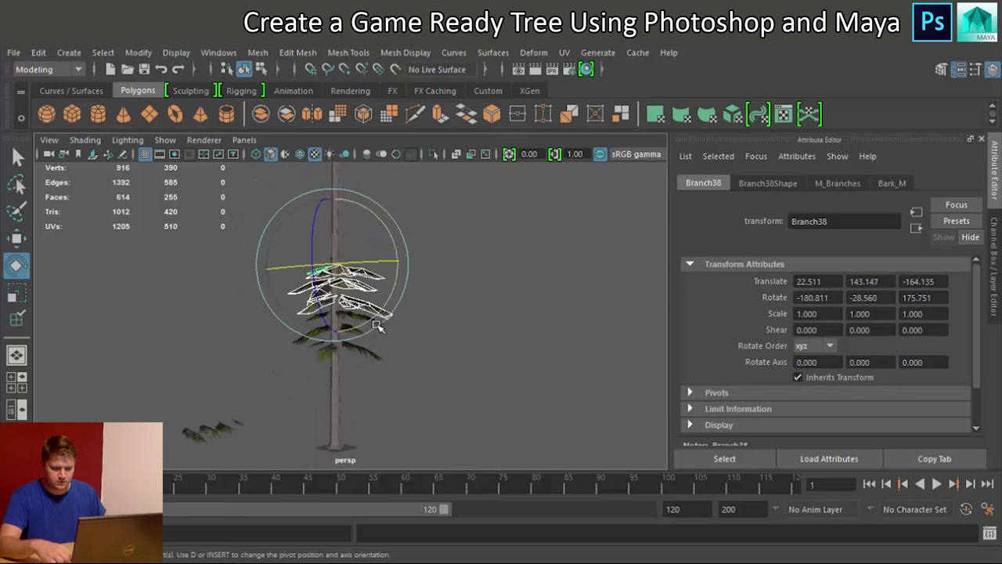
# Select both branch sets without the trunk, duplicate them and raise the copies until the active branch is at about 216.4 in Y
pyautogui.click(402, 357)
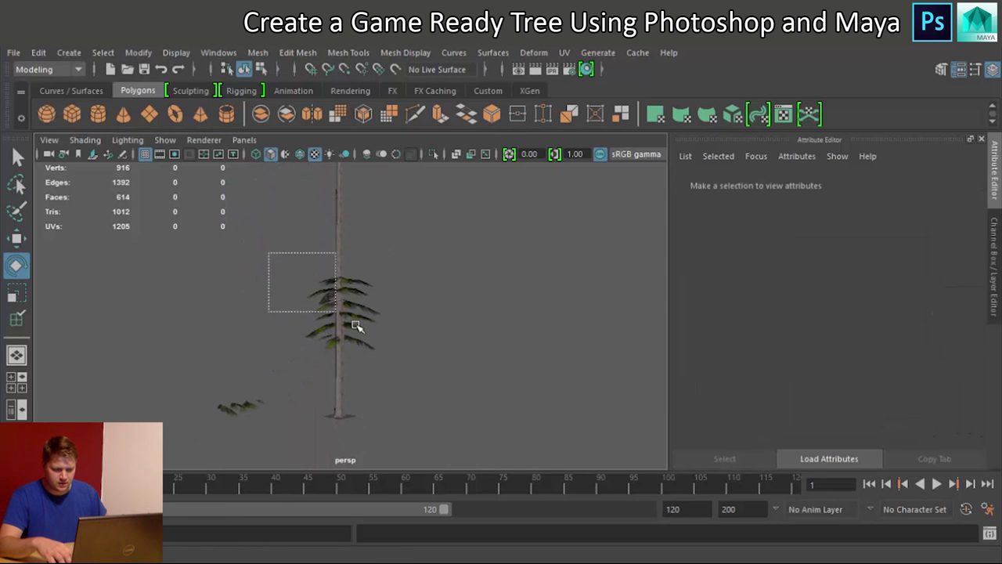
pyautogui.moveTo(391, 341); pyautogui.dragTo(391, 342)
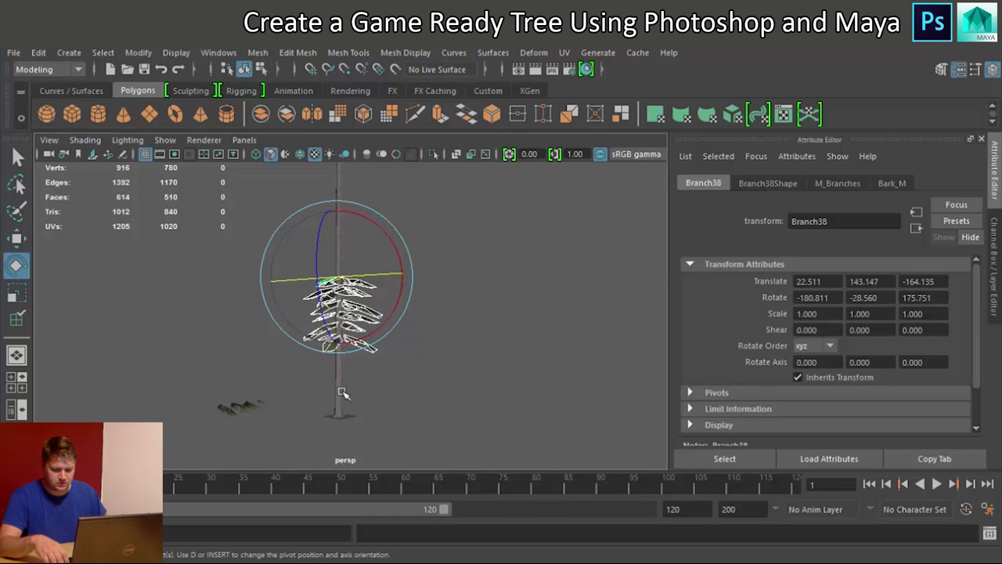
pyautogui.moveTo(342, 393); pyautogui.dragTo(341, 278)
pyautogui.press('w')
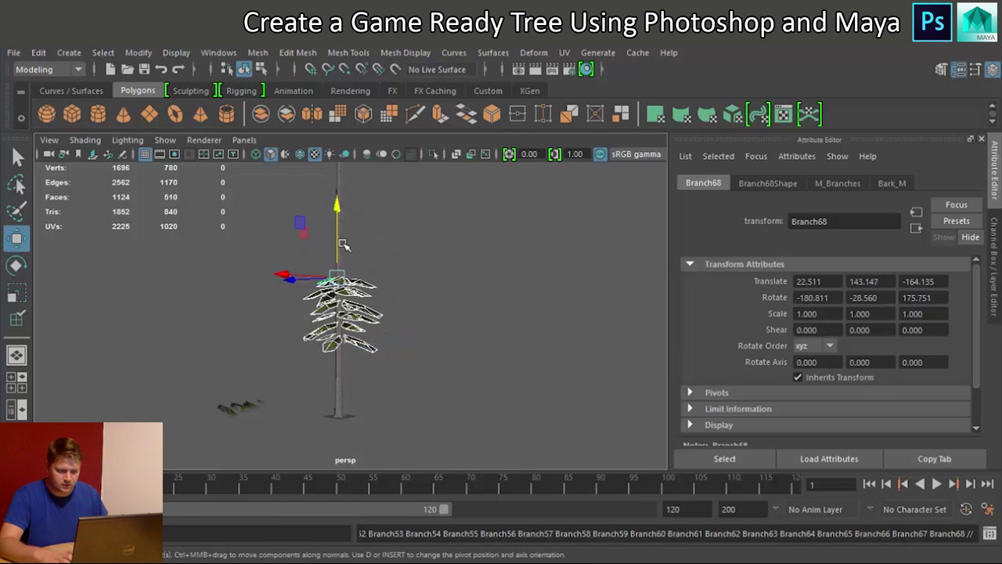
pyautogui.moveTo(335, 202); pyautogui.dragTo(335, 151)
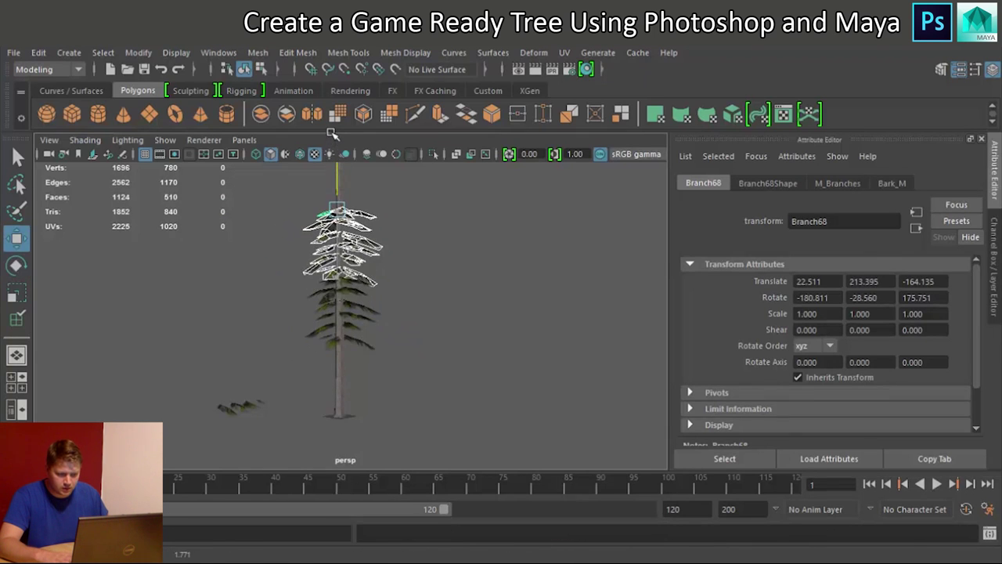
pyautogui.moveTo(333, 133); pyautogui.dragTo(333, 129)
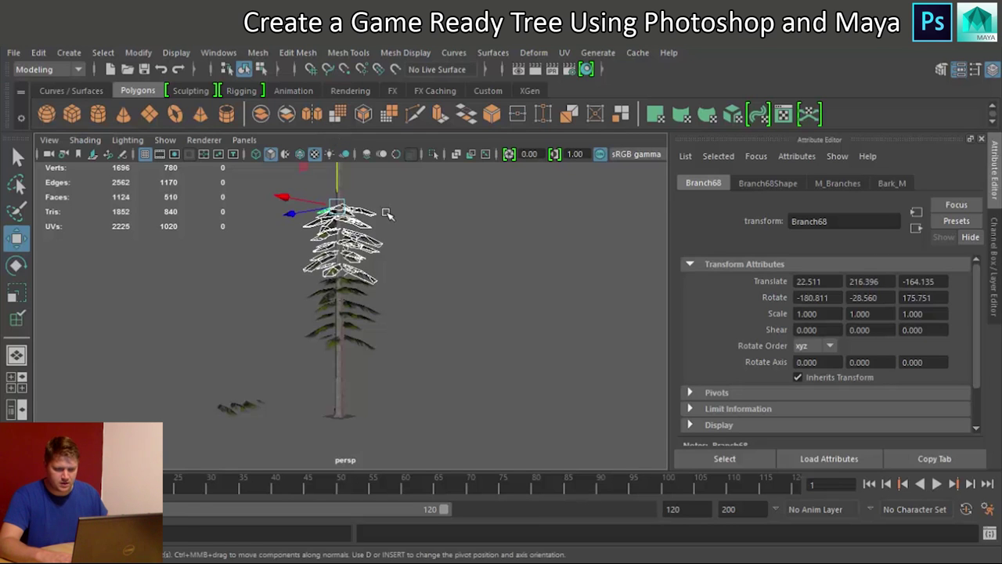
# Rotate the raised copies around the trunk, bringing the active branch to about -78.5 in Y, and deselect them
pyautogui.scroll(5, 404, 291)
pyautogui.keyDown('alt'); pyautogui.moveTo(404, 290); pyautogui.dragTo(395, 358, button='middle'); pyautogui.keyUp('alt')
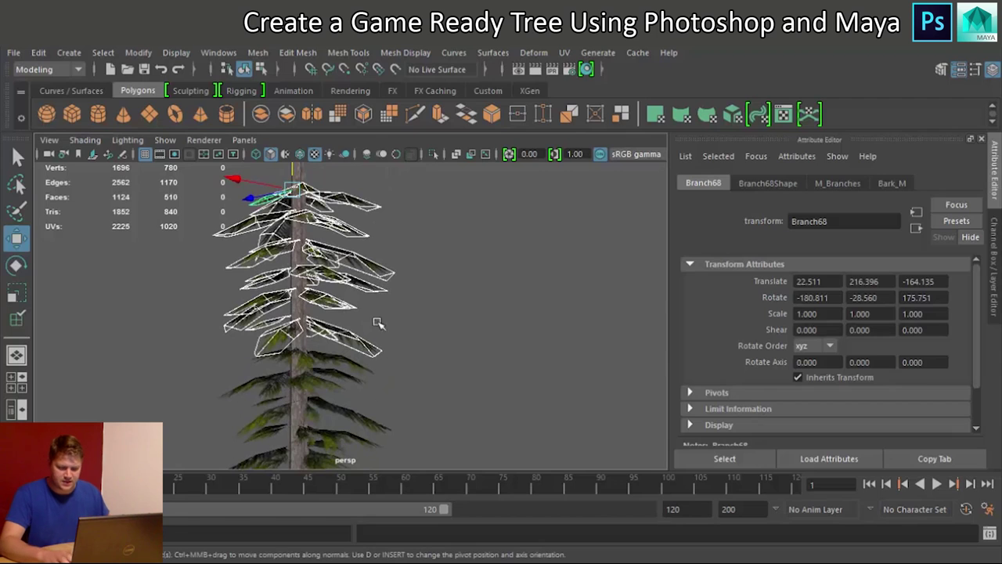
pyautogui.press('e')
pyautogui.moveTo(304, 181); pyautogui.dragTo(350, 190)
pyautogui.scroll(-5, 364, 329)
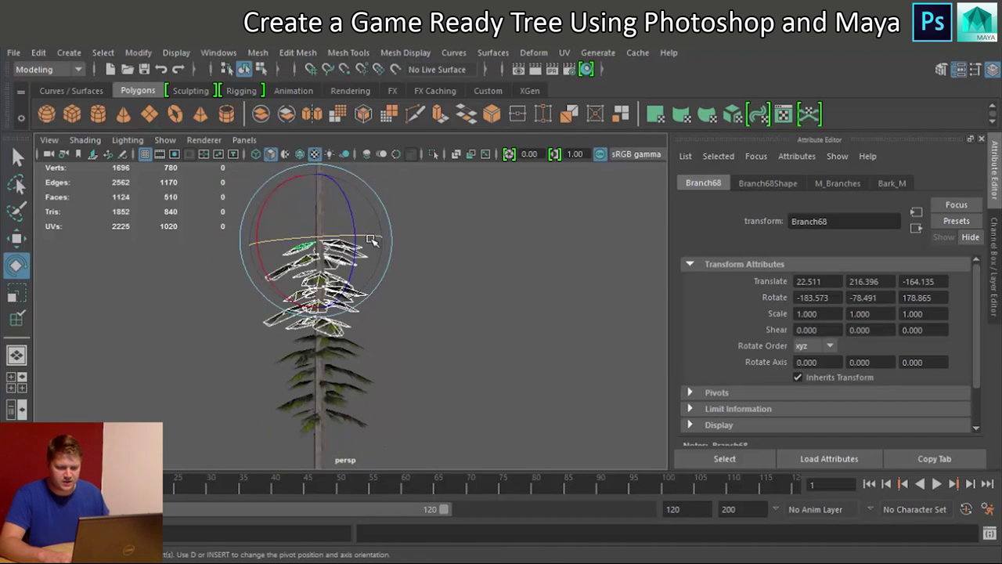
pyautogui.click(443, 342)
# Select every branch on the tree without the trunk, duplicate them and raise the copies until the active branch is at about 364.8 in Y
pyautogui.keyDown('alt'); pyautogui.moveTo(461, 352); pyautogui.dragTo(398, 351); pyautogui.keyUp('alt')
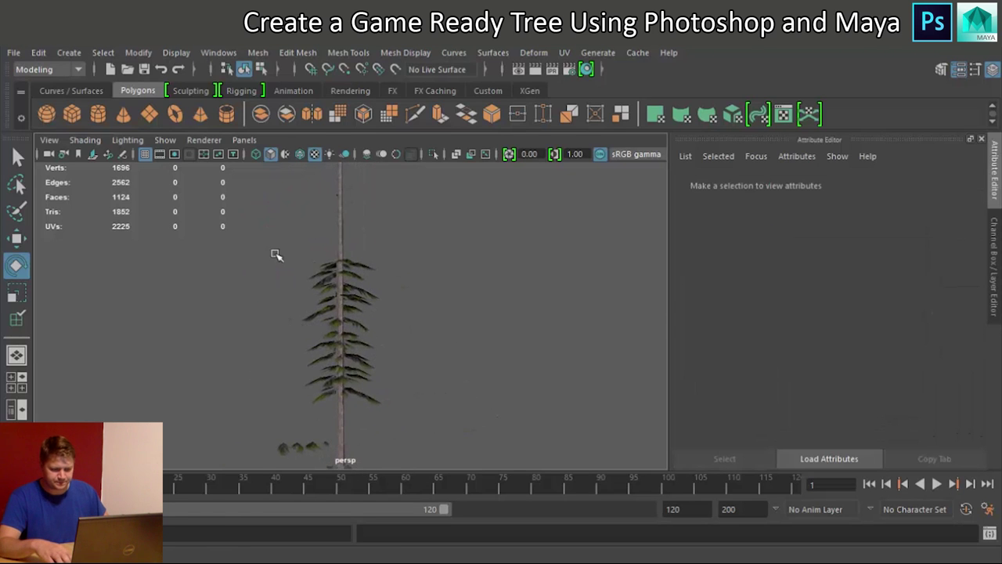
pyautogui.click(387, 399)
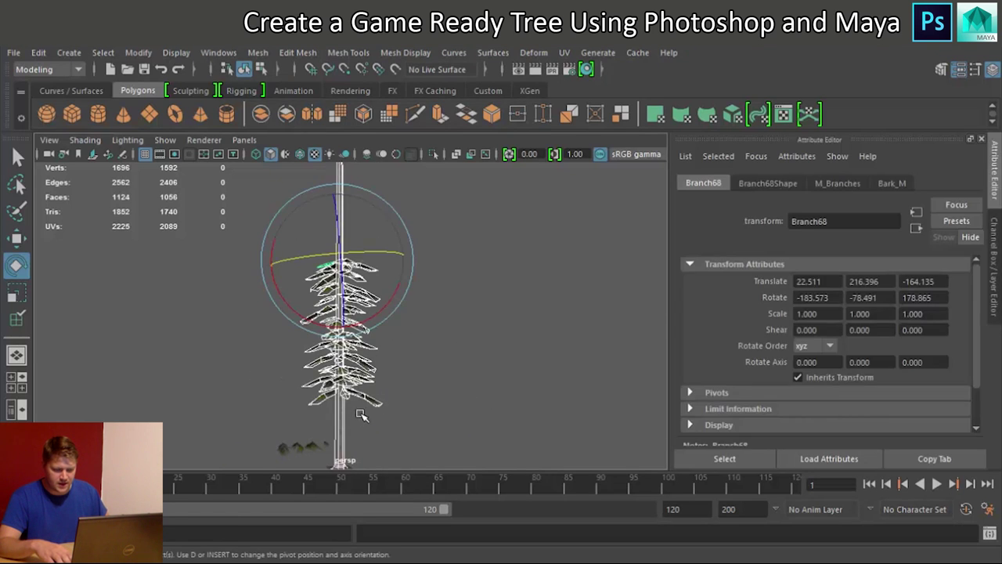
pyautogui.keyDown('shift'); pyautogui.click(338, 426); pyautogui.keyUp('shift')
pyautogui.hotkey('ctrl', 'd')
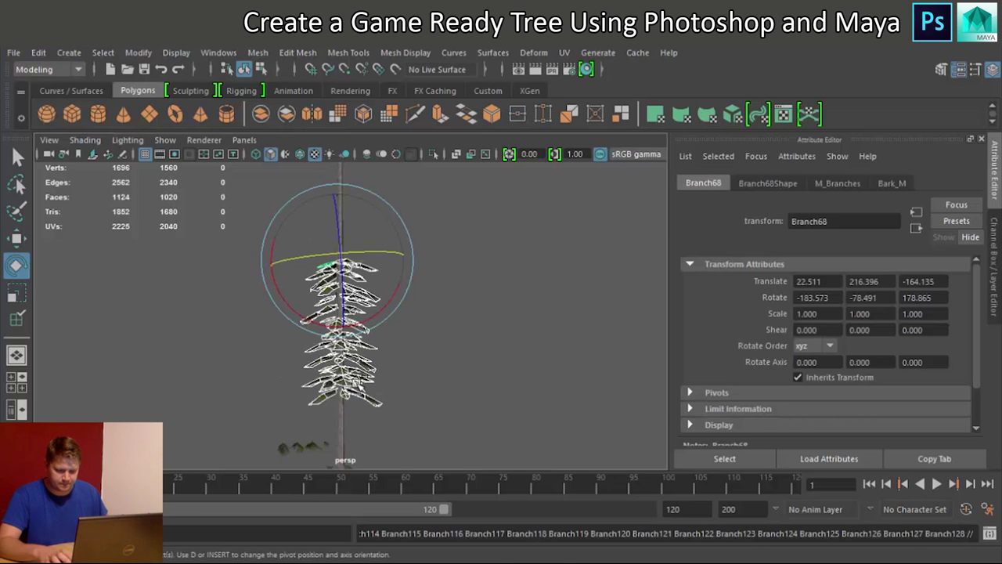
pyautogui.press('w')
pyautogui.scroll(-2, 335, 237)
pyautogui.moveTo(346, 220); pyautogui.dragTo(345, 139)
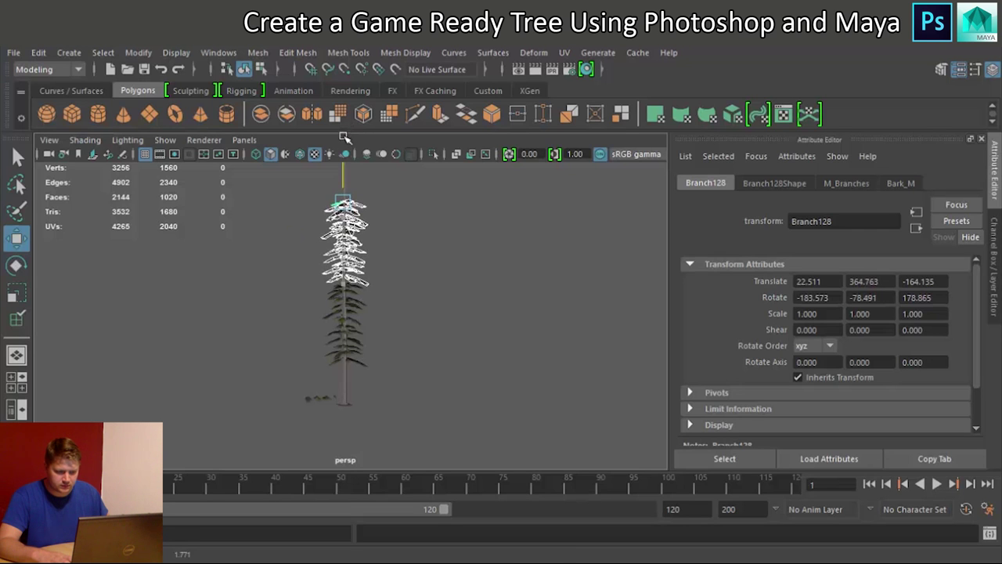
# Rotate the raised branch copies around the trunk, bringing the active branch to about -116.3 in Y
pyautogui.scroll(2, 379, 225)
pyautogui.keyDown('alt'); pyautogui.moveTo(361, 296); pyautogui.dragTo(333, 393, button='middle'); pyautogui.keyUp('alt')
pyautogui.press('e')
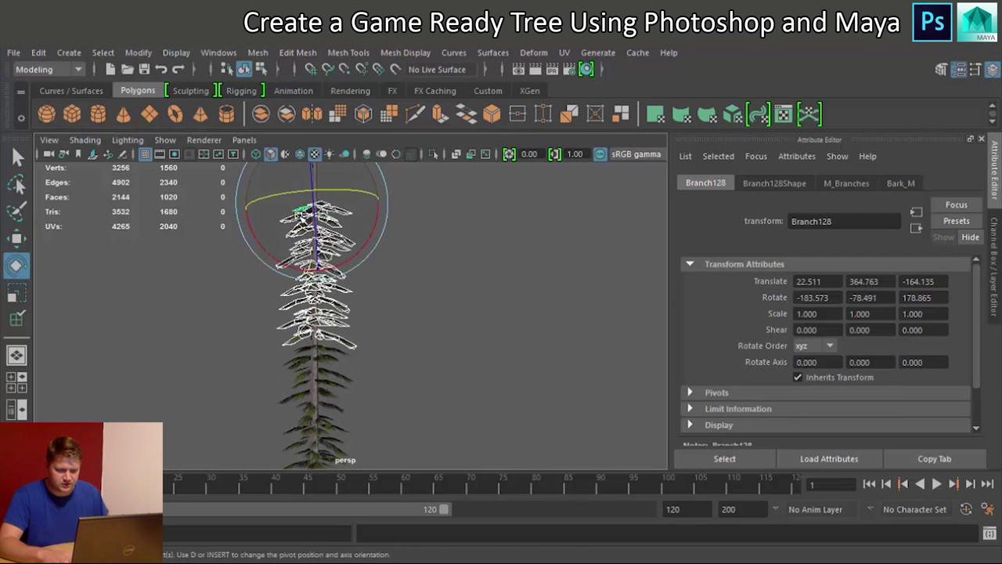
pyautogui.moveTo(284, 194); pyautogui.dragTo(359, 202)
pyautogui.keyDown('alt'); pyautogui.moveTo(445, 291); pyautogui.dragTo(386, 323); pyautogui.keyUp('alt')
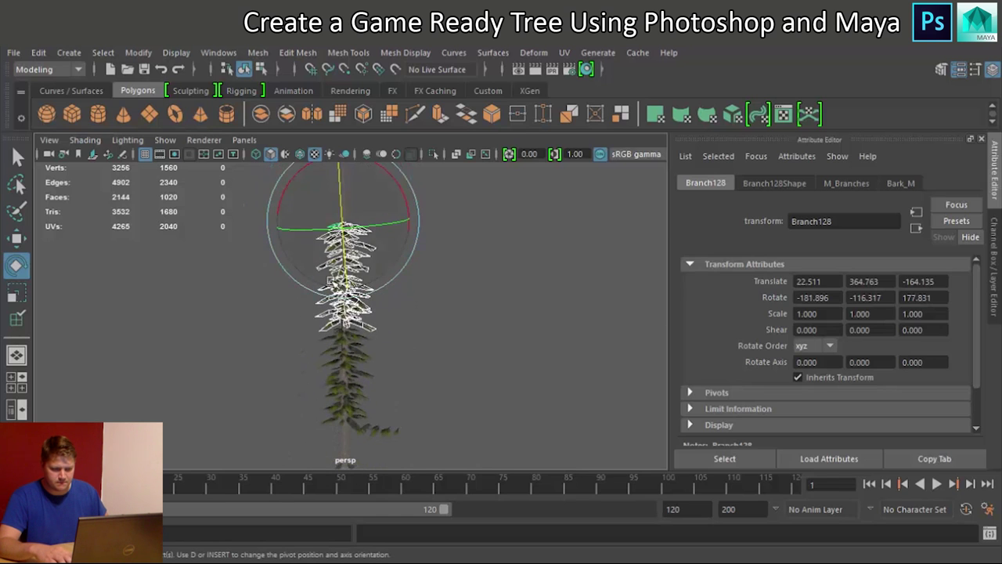
# Extend the selection to the branches further down, duplicate them and raise the copies until the active branch is at about 594.5 in Y
pyautogui.keyDown('alt'); pyautogui.moveTo(317, 297); pyautogui.dragTo(383, 465); pyautogui.keyUp('alt')
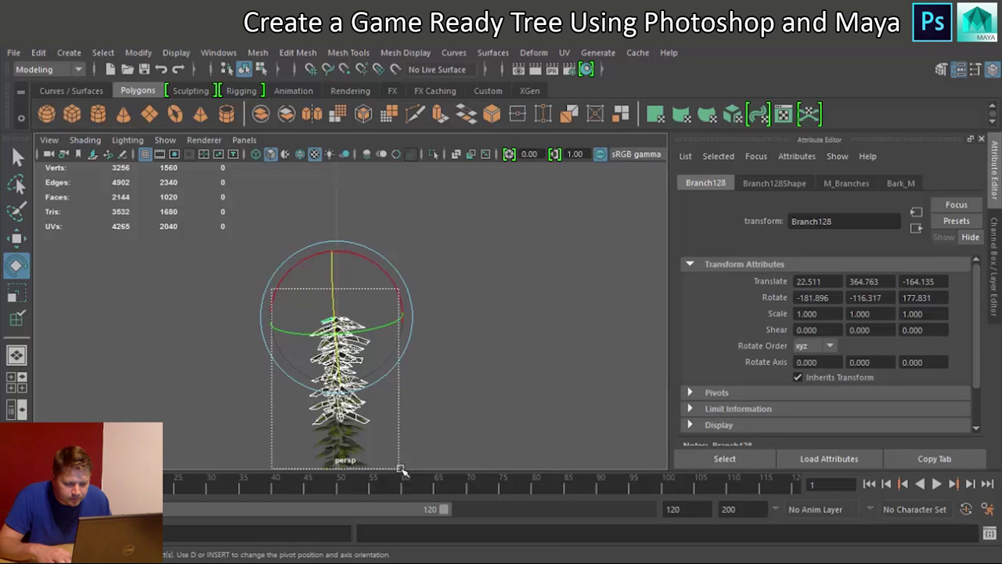
pyautogui.moveTo(400, 470); pyautogui.dragTo(404, 462)
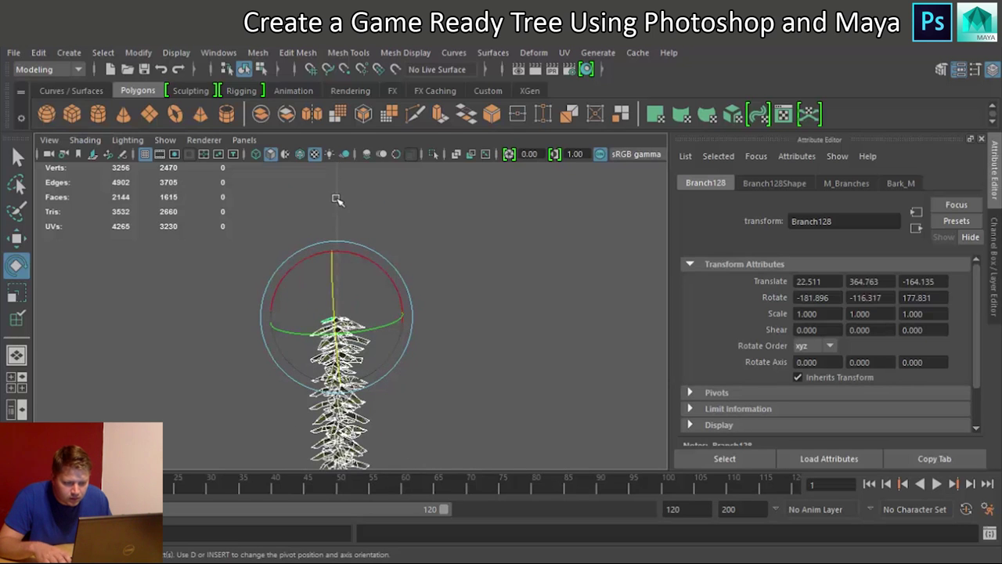
pyautogui.hotkey('ctrl', 'd')
pyautogui.press('w')
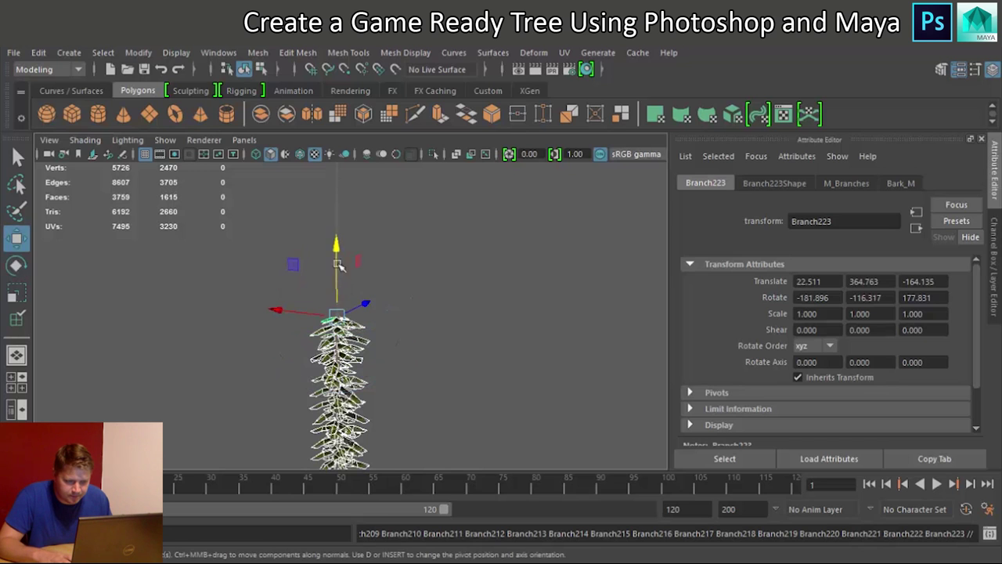
pyautogui.moveTo(334, 246); pyautogui.dragTo(347, 177)
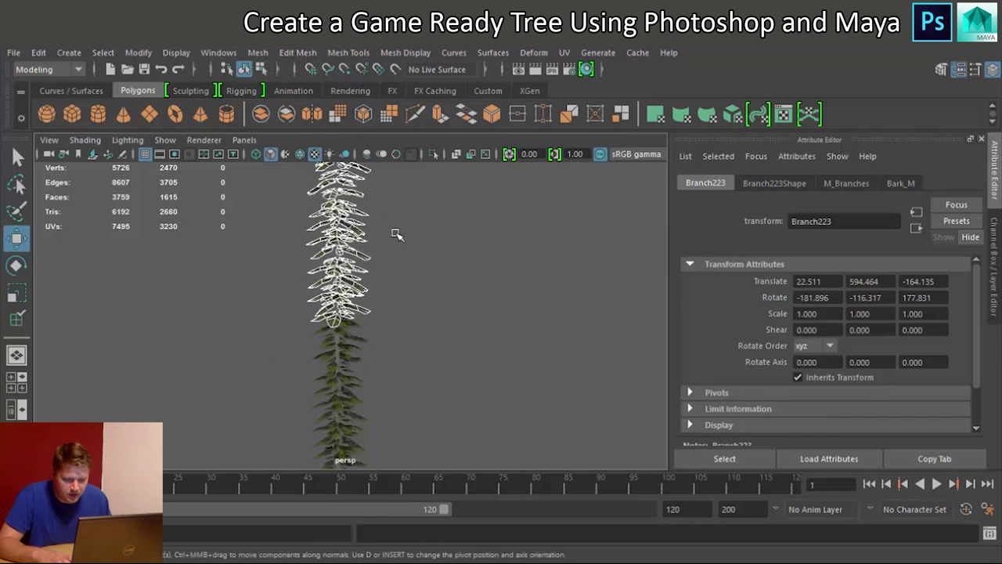
# Select the trunk's top vertices, lower them to just above the highest branches, and return to object mode
pyautogui.keyDown('alt'); pyautogui.moveTo(376, 281); pyautogui.dragTo(447, 340); pyautogui.keyUp('alt')
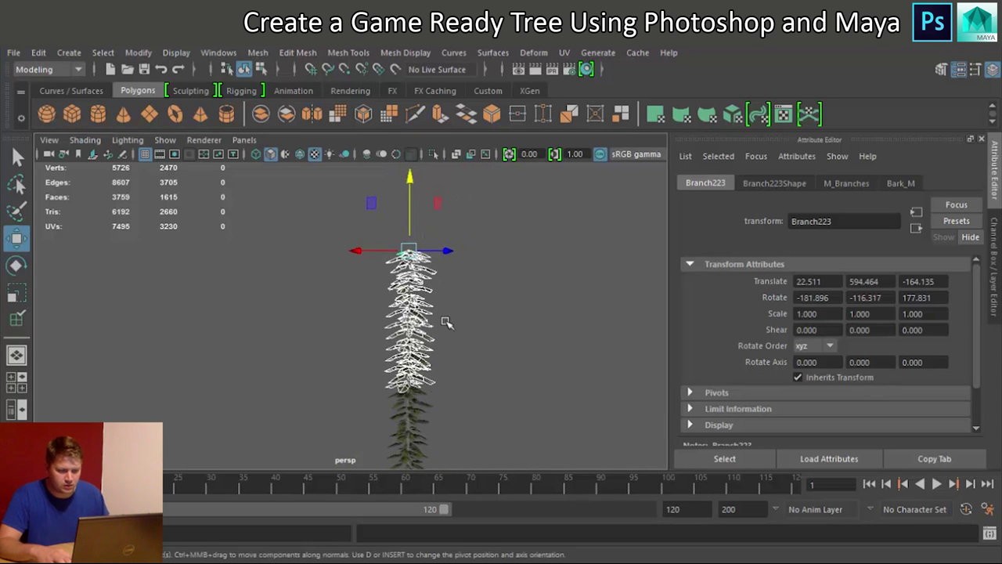
pyautogui.scroll(5, 431, 313)
pyautogui.keyDown('alt'); pyautogui.moveTo(421, 286); pyautogui.dragTo(364, 438, button='middle'); pyautogui.keyUp('alt')
pyautogui.keyDown('alt'); pyautogui.moveTo(443, 245); pyautogui.dragTo(439, 290, button='middle'); pyautogui.keyUp('alt')
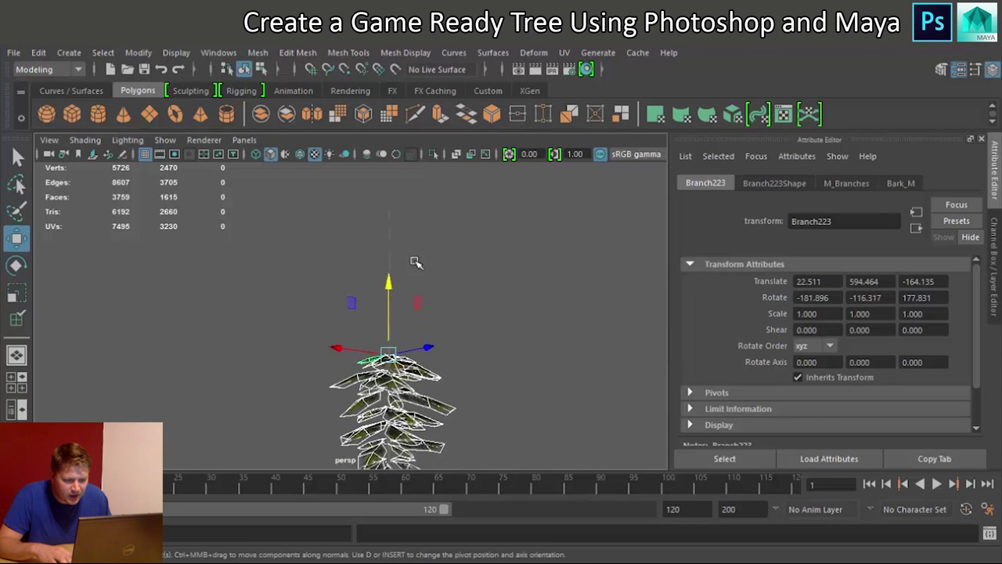
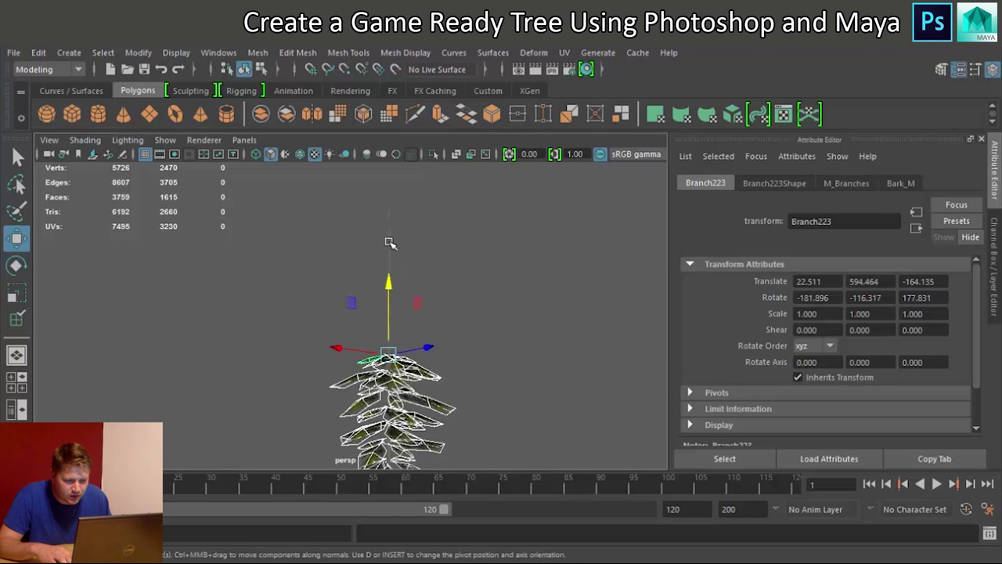
pyautogui.rightClick(389, 242)
pyautogui.click(397, 239)
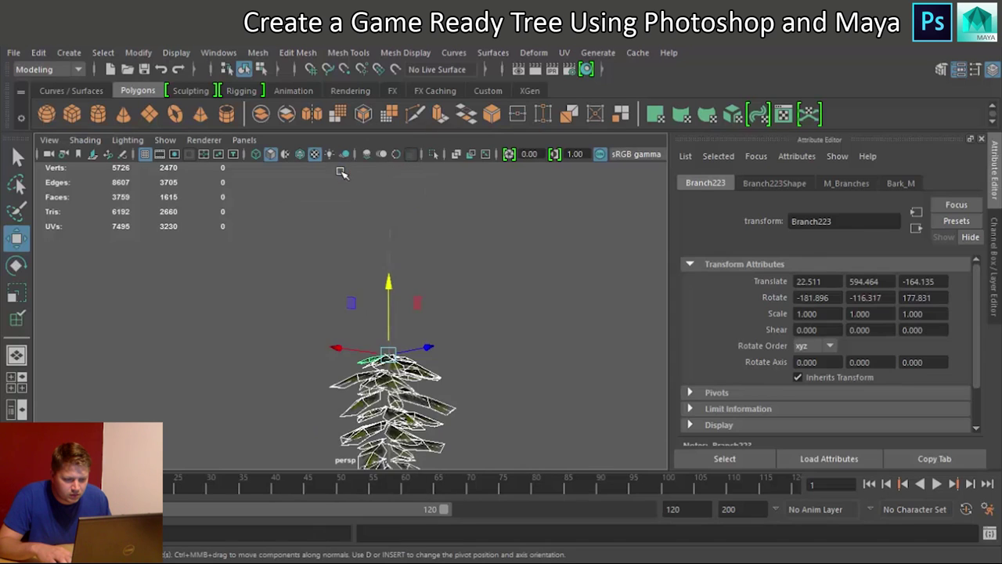
pyautogui.moveTo(404, 204); pyautogui.dragTo(405, 207)
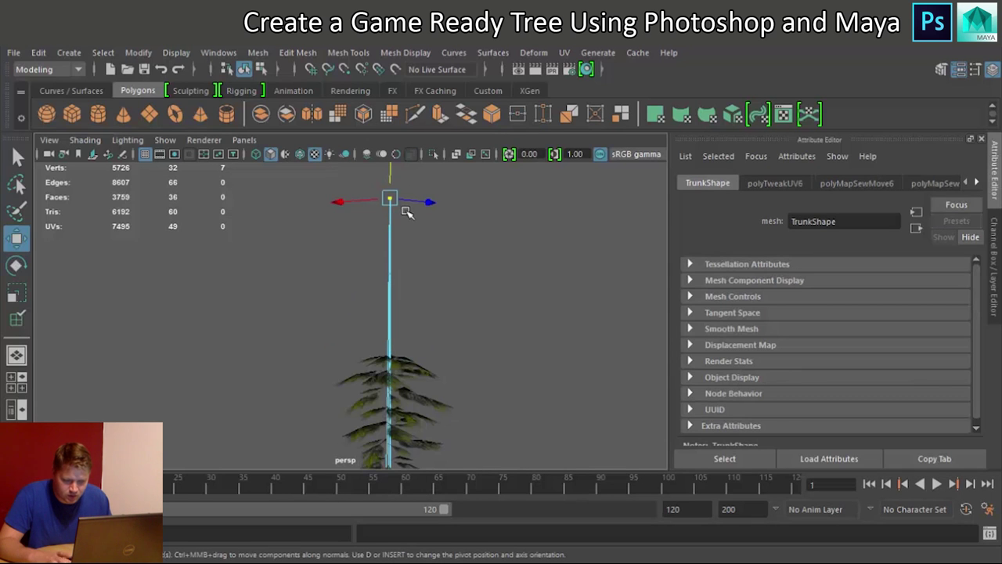
pyautogui.moveTo(393, 170); pyautogui.dragTo(392, 322)
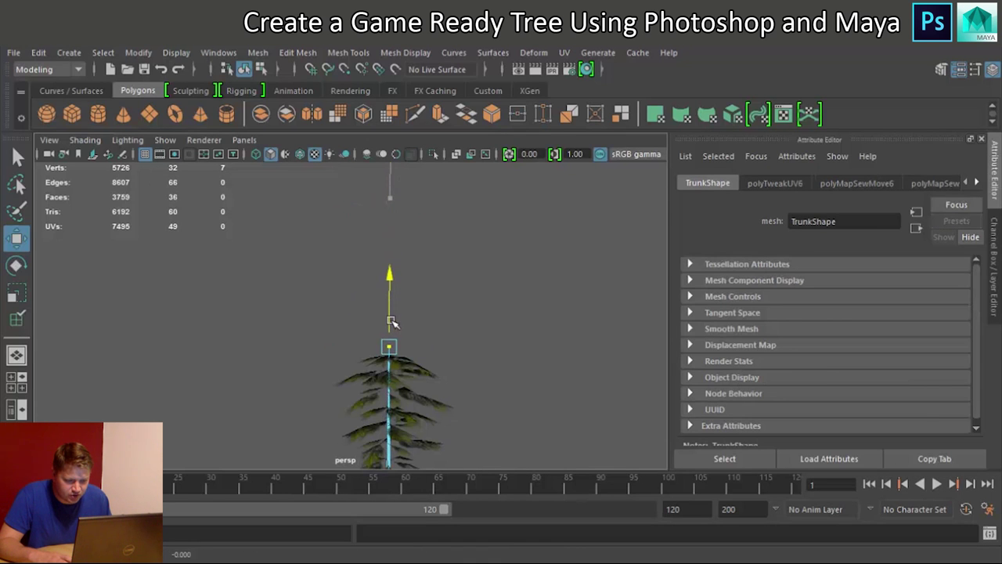
pyautogui.moveTo(459, 349); pyautogui.dragTo(436, 271, button='middle')
pyautogui.moveTo(423, 168); pyautogui.dragTo(503, 160, button='right')
pyautogui.moveTo(424, 168); pyautogui.dragTo(503, 155, button='right')
# Select the trunk and create a new display layer from it
pyautogui.scroll(2, 430, 323)
pyautogui.scroll(2, 430, 323)
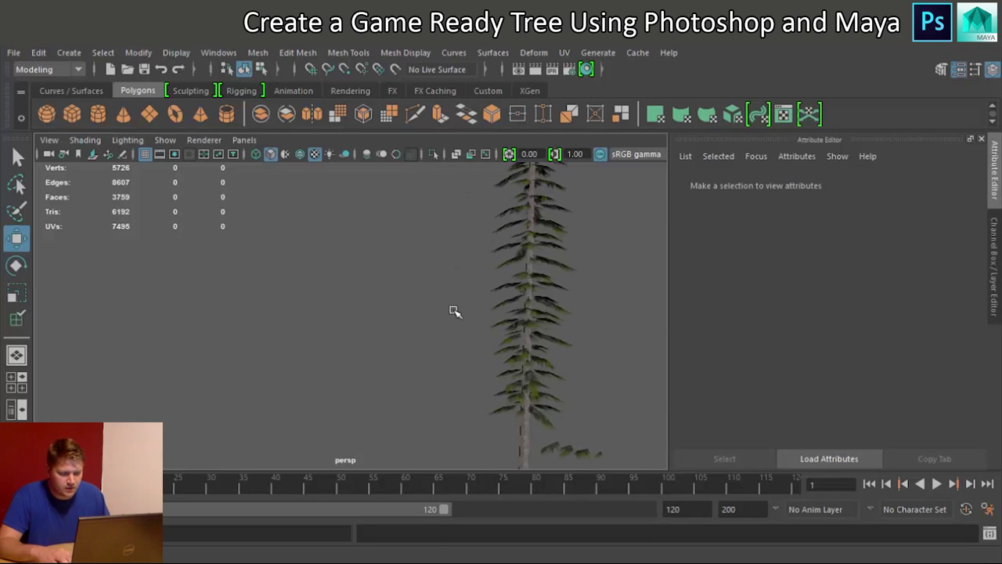
pyautogui.click(528, 448)
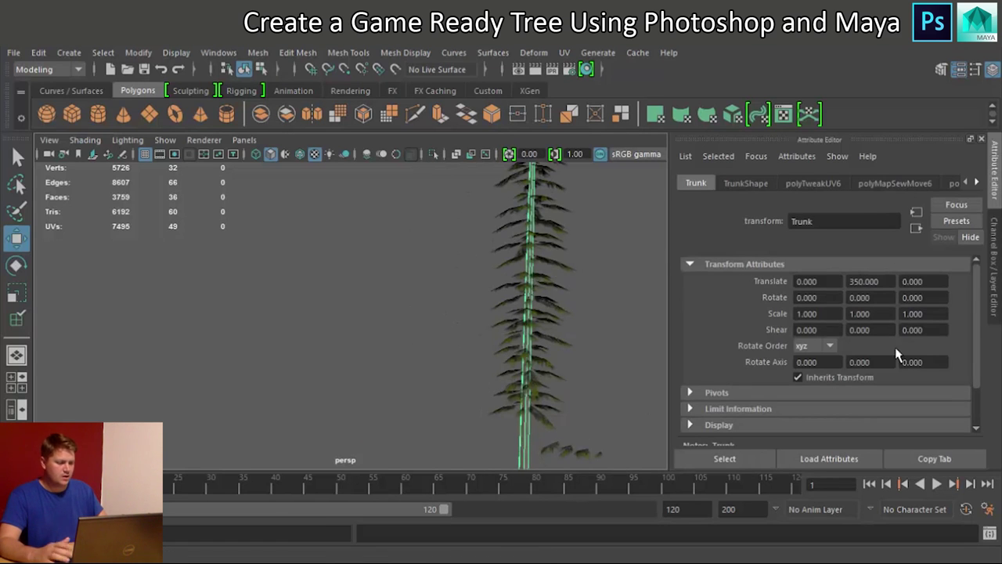
pyautogui.click(994, 264)
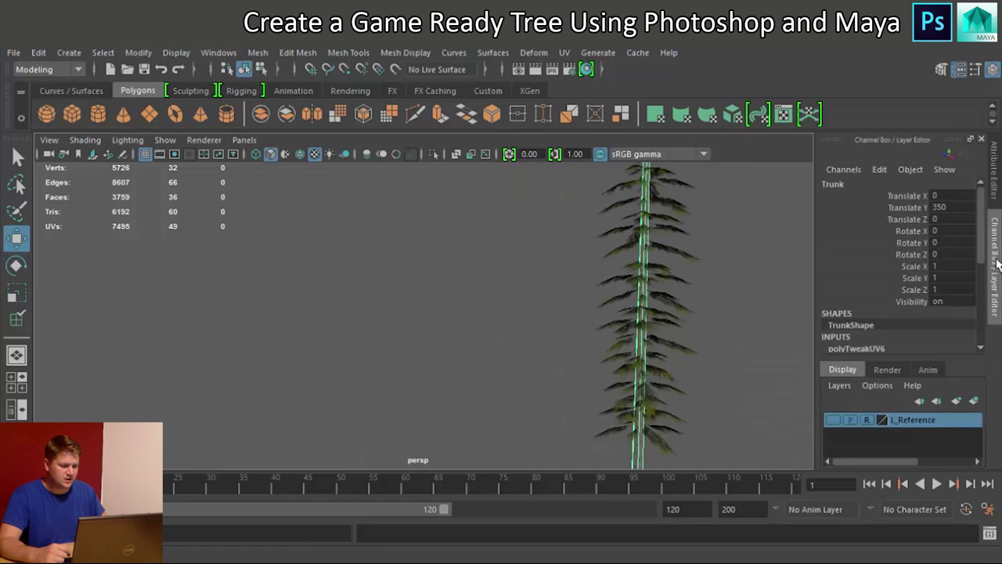
pyautogui.click(884, 370)
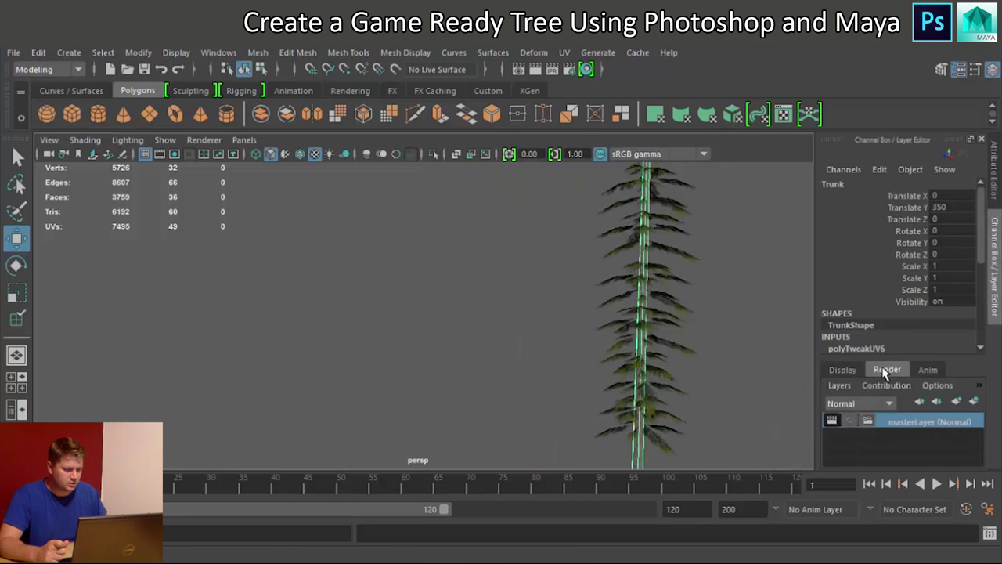
pyautogui.click(843, 369)
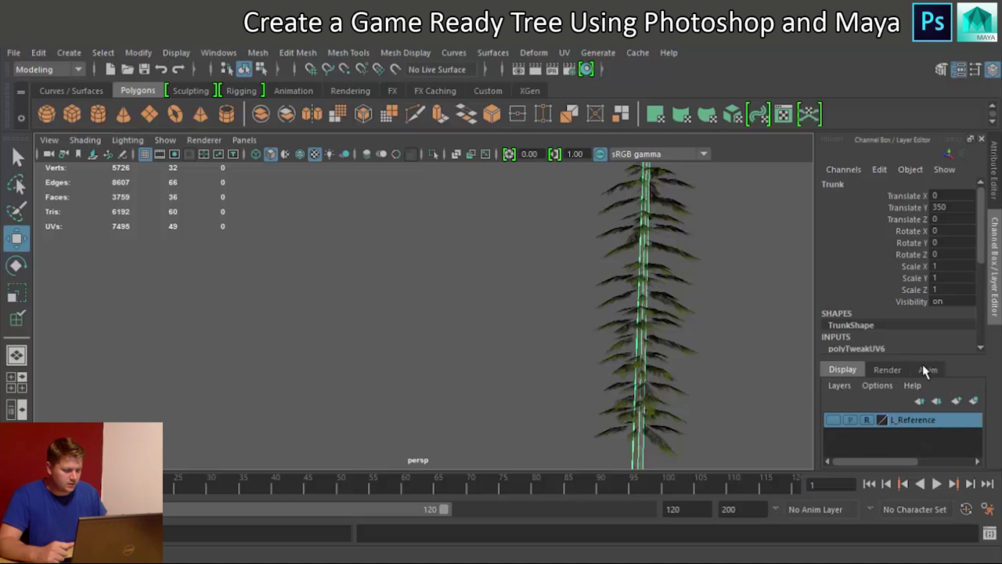
pyautogui.click(838, 386)
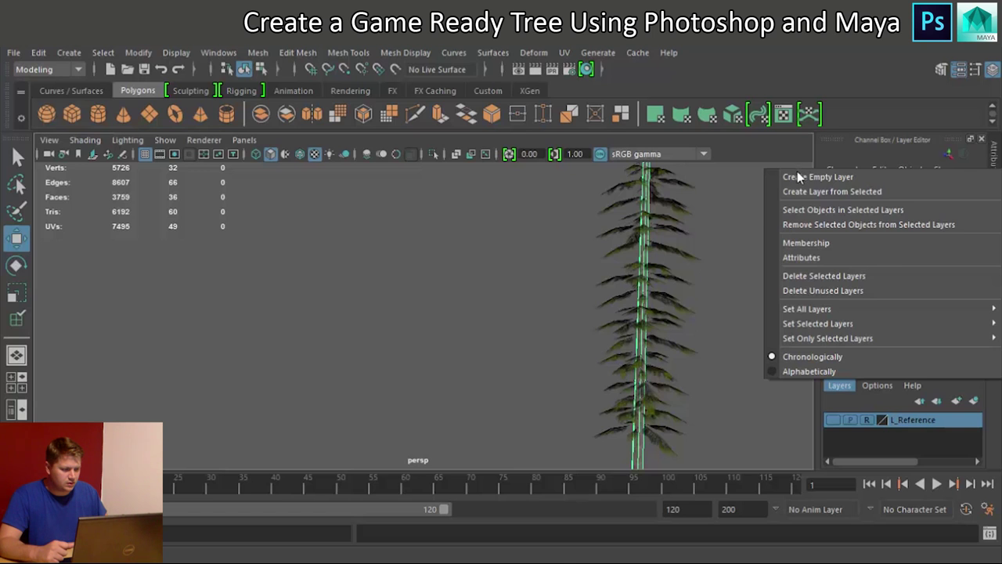
pyautogui.click(797, 191)
# Rename the new layer L_Trunk and set its display type to Reference
pyautogui.doubleClick(900, 420)
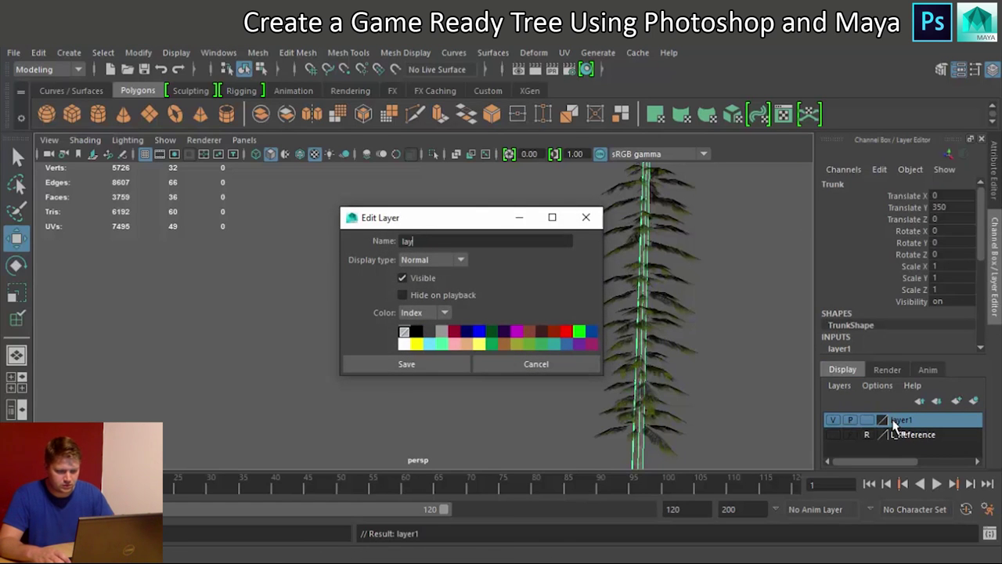
pyautogui.write('L_')
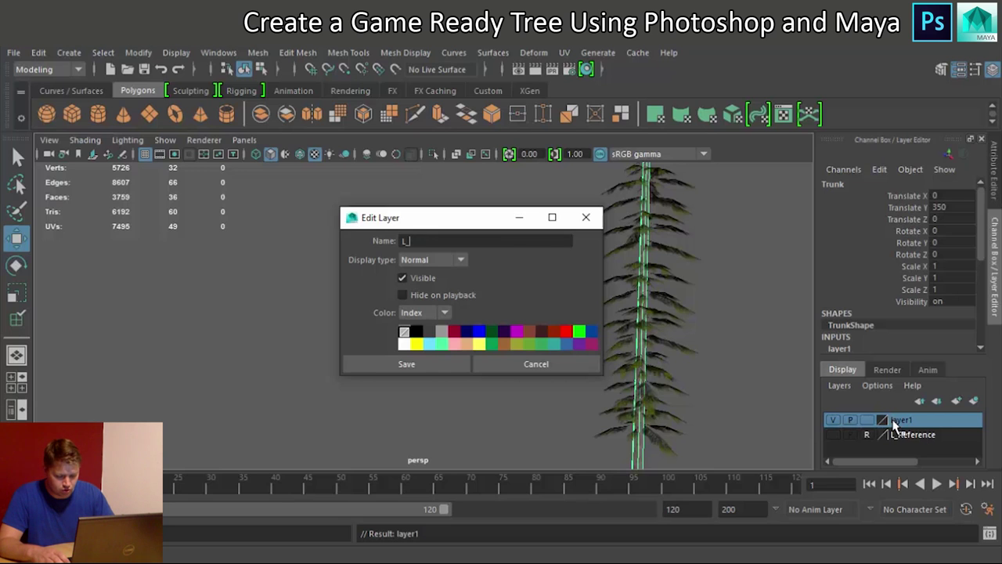
pyautogui.write('Trunk')
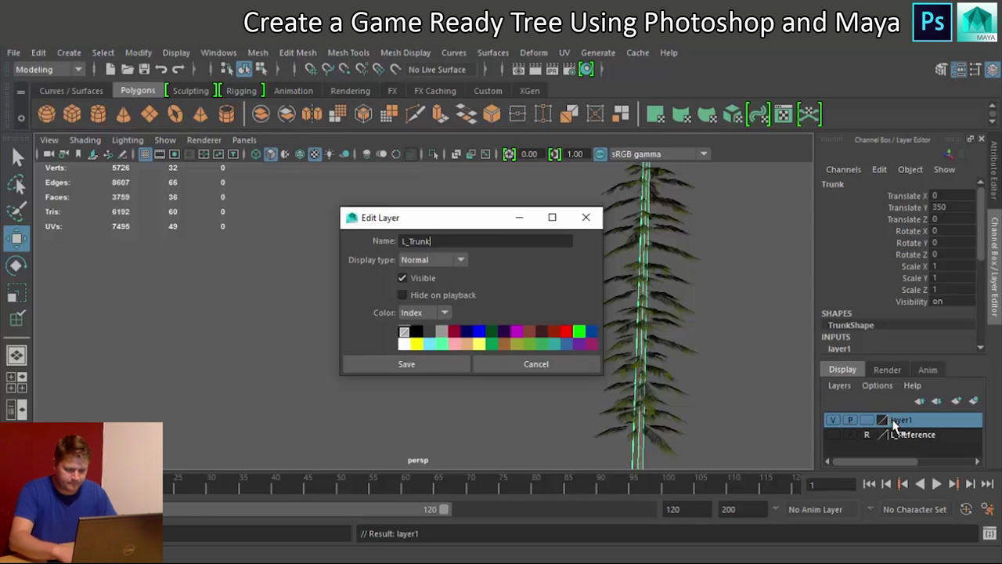
pyautogui.press('Return')
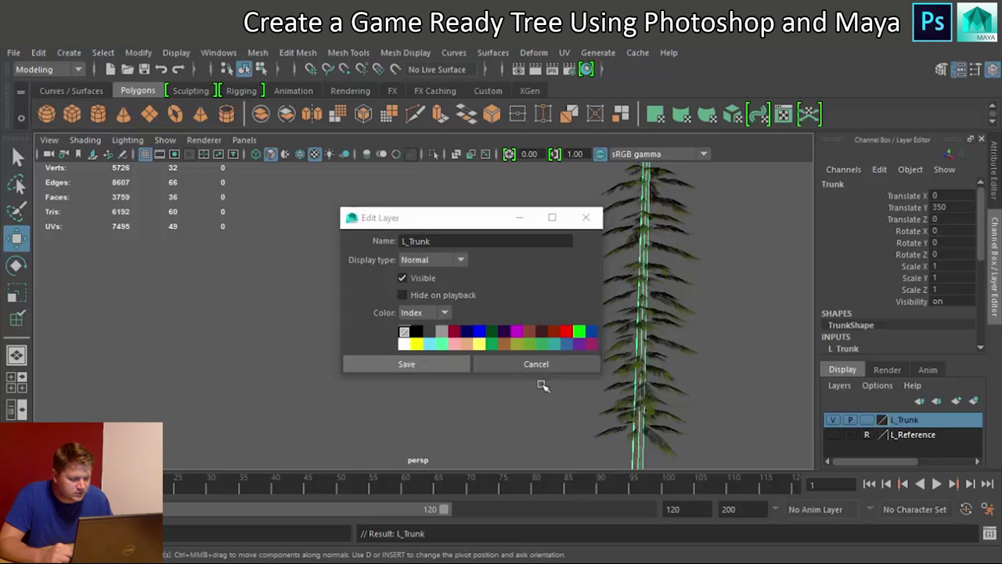
pyautogui.click(867, 421)
pyautogui.click(867, 421)
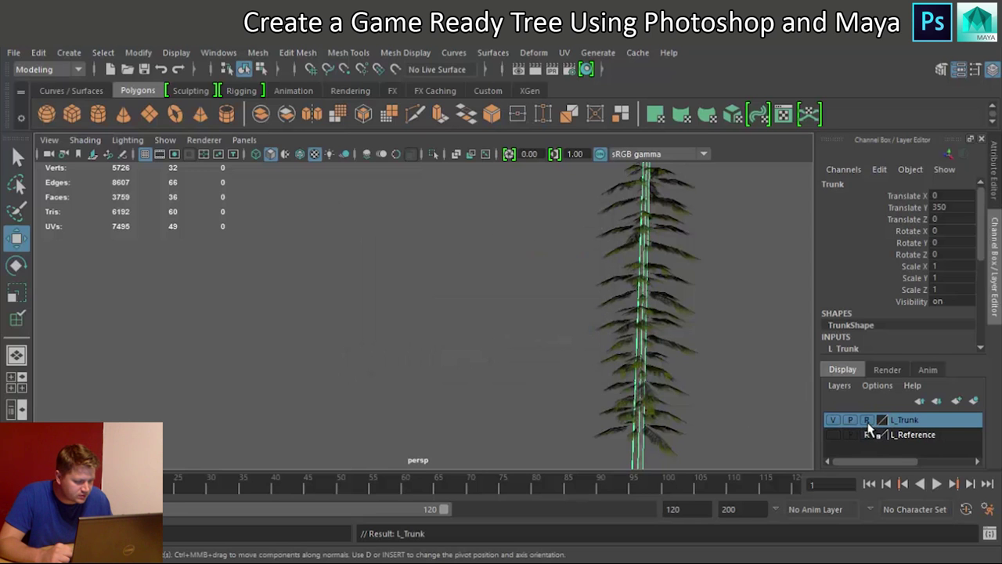
# Select all branches between the topmost and bottommost rings and scale them up slightly
pyautogui.scroll(-4, 678, 282)
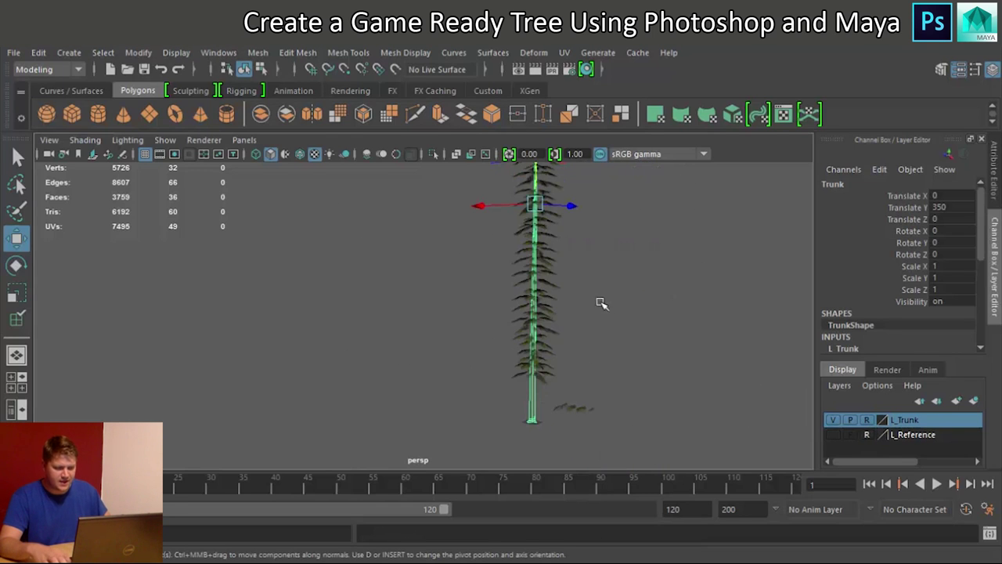
pyautogui.press('f')
pyautogui.scroll(2, 470, 344)
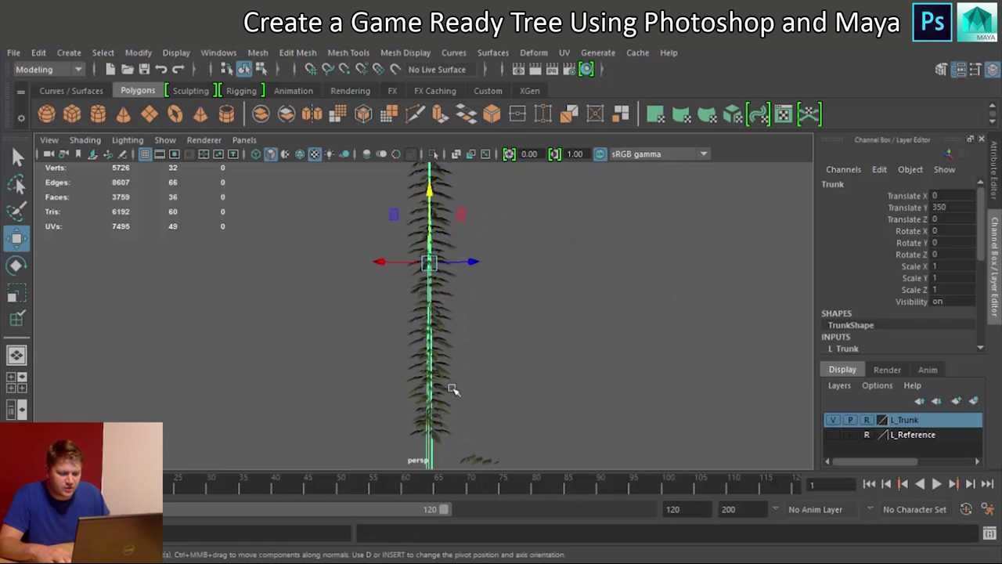
pyautogui.keyDown('alt'); pyautogui.moveTo(480, 253); pyautogui.dragTo(481, 331, button='middle'); pyautogui.keyUp('alt')
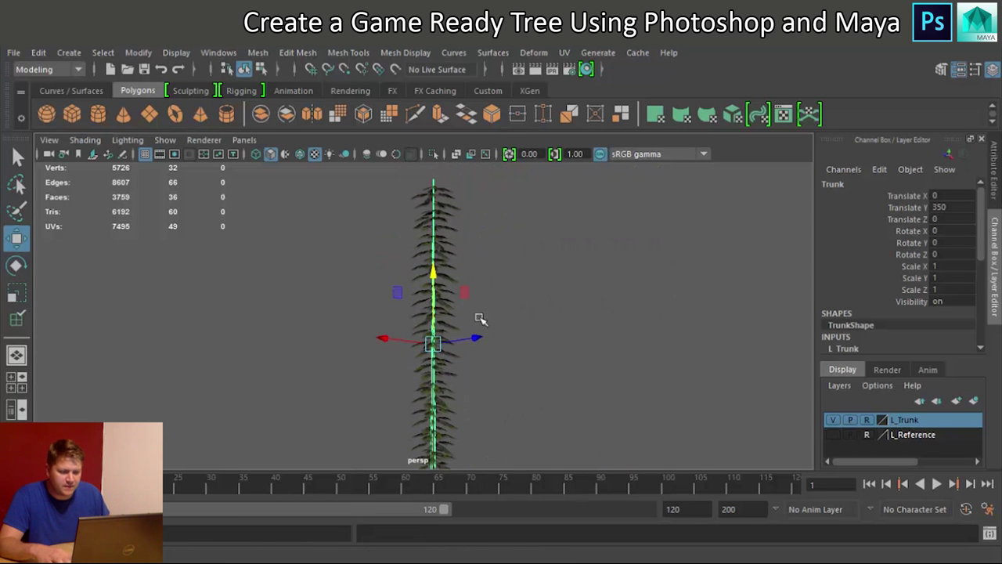
pyautogui.click(548, 298)
pyautogui.keyDown('alt'); pyautogui.moveTo(393, 244); pyautogui.dragTo(470, 412); pyautogui.keyUp('alt')
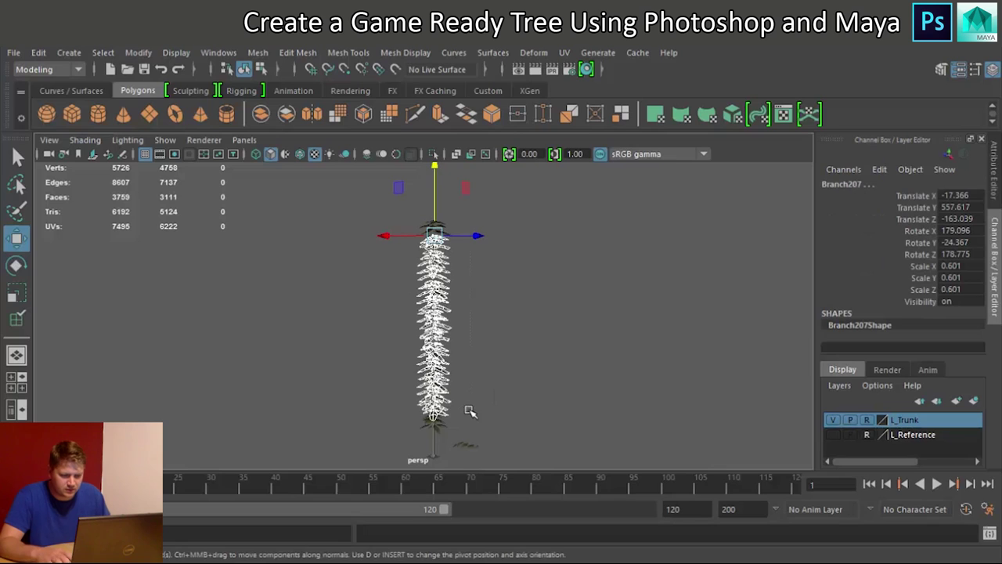
pyautogui.press('r')
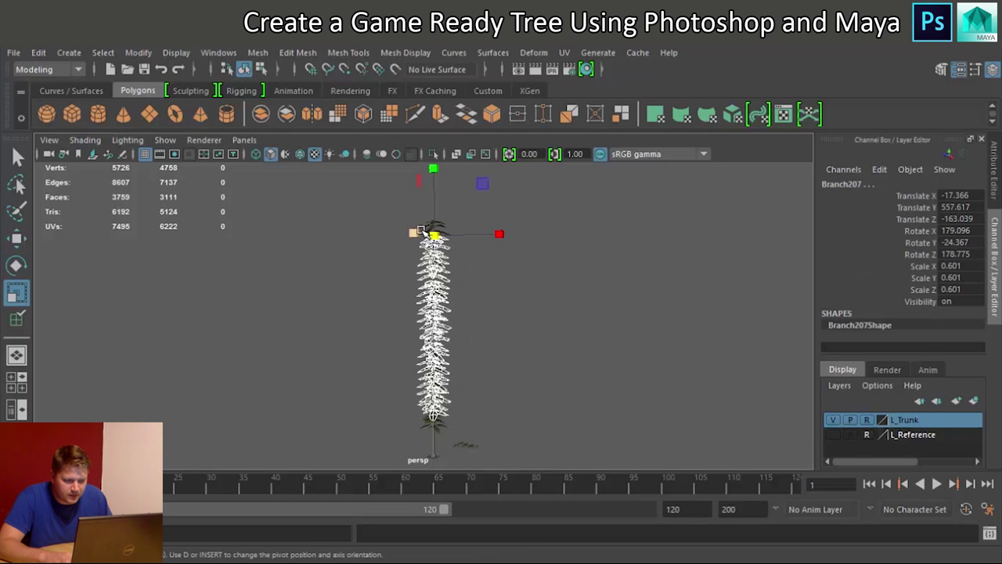
pyautogui.moveTo(433, 233); pyautogui.dragTo(434, 234)
# Scale up progressively narrower bands of branches around the middle of the tree so it widens towards the centre
pyautogui.moveTo(397, 271); pyautogui.dragTo(489, 386)
pyautogui.moveTo(434, 259); pyautogui.dragTo(436, 260)
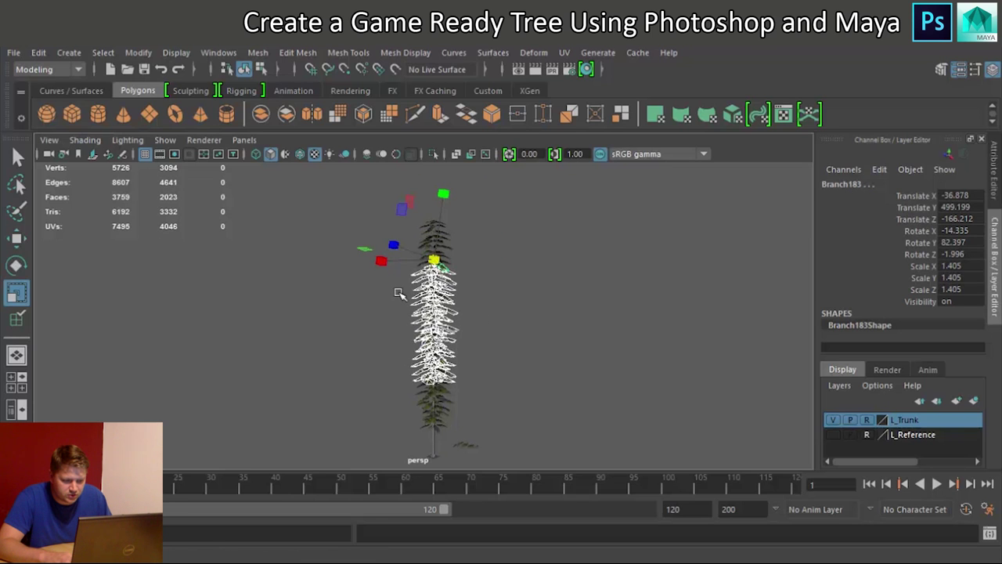
pyautogui.click(459, 325)
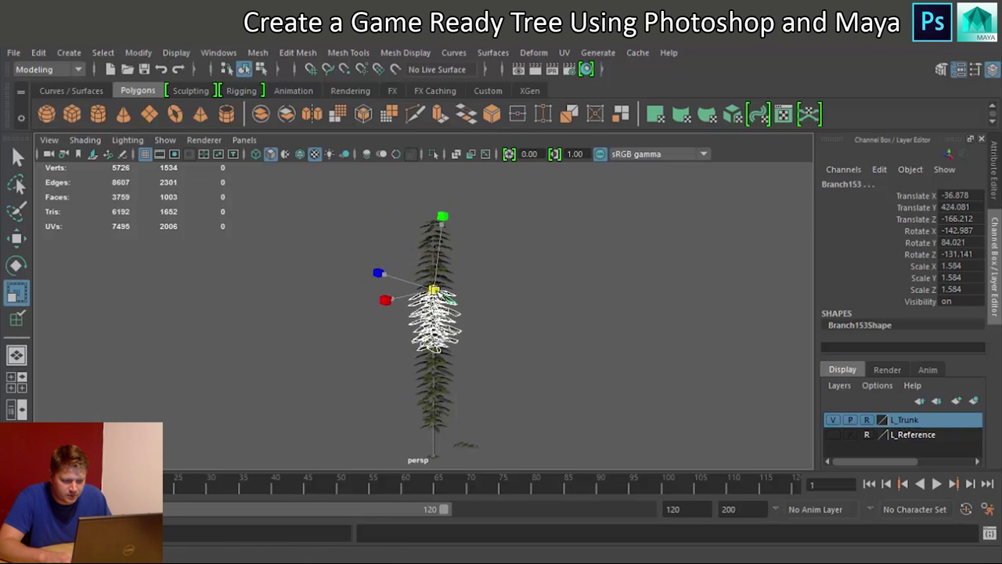
pyautogui.click(457, 323)
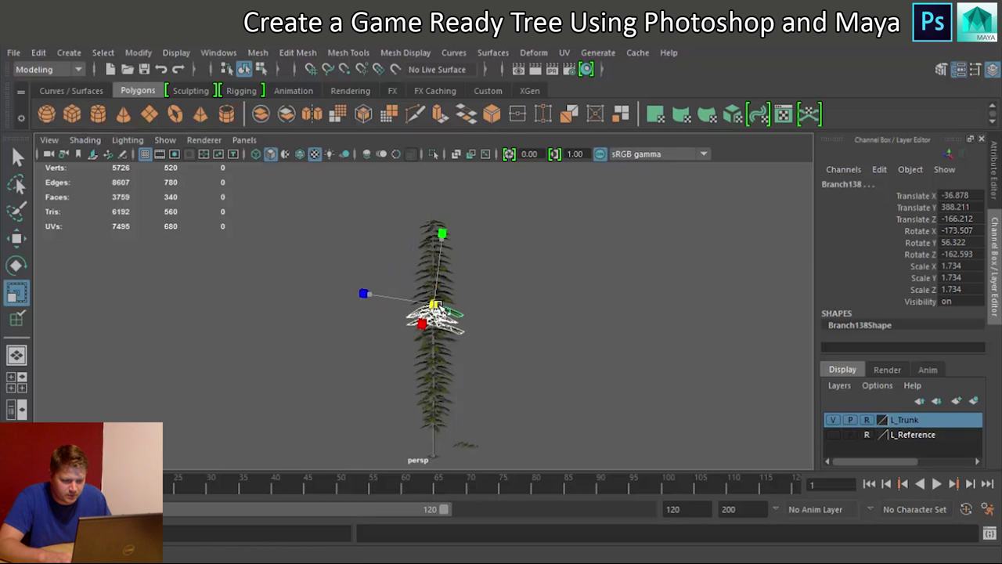
# Scale up the lower and upper branch sections to even out the tree's silhouette, and deselect them
pyautogui.click(433, 368)
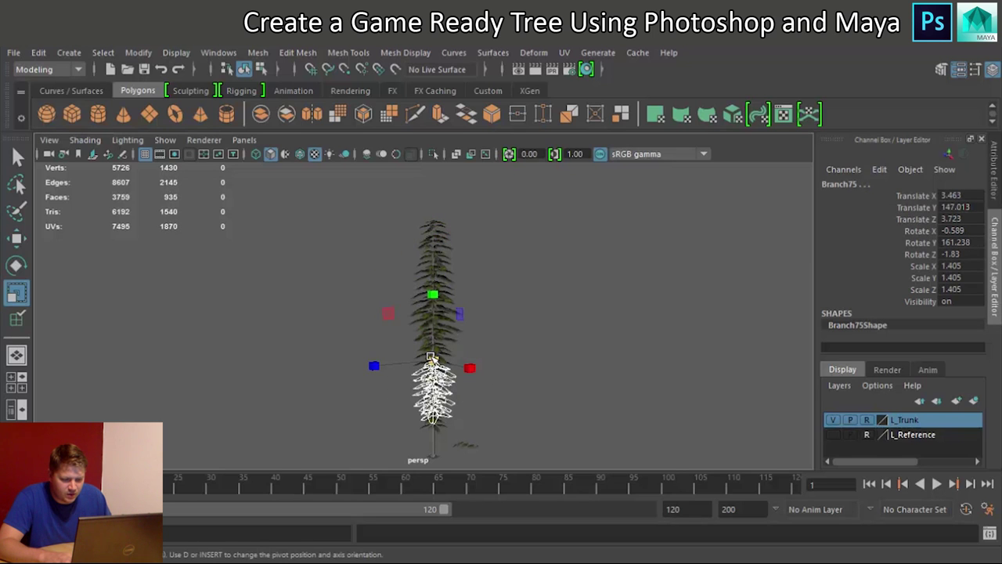
pyautogui.click(465, 430)
pyautogui.click(466, 430)
pyautogui.moveTo(405, 283); pyautogui.dragTo(463, 306)
pyautogui.moveTo(400, 238); pyautogui.dragTo(474, 277)
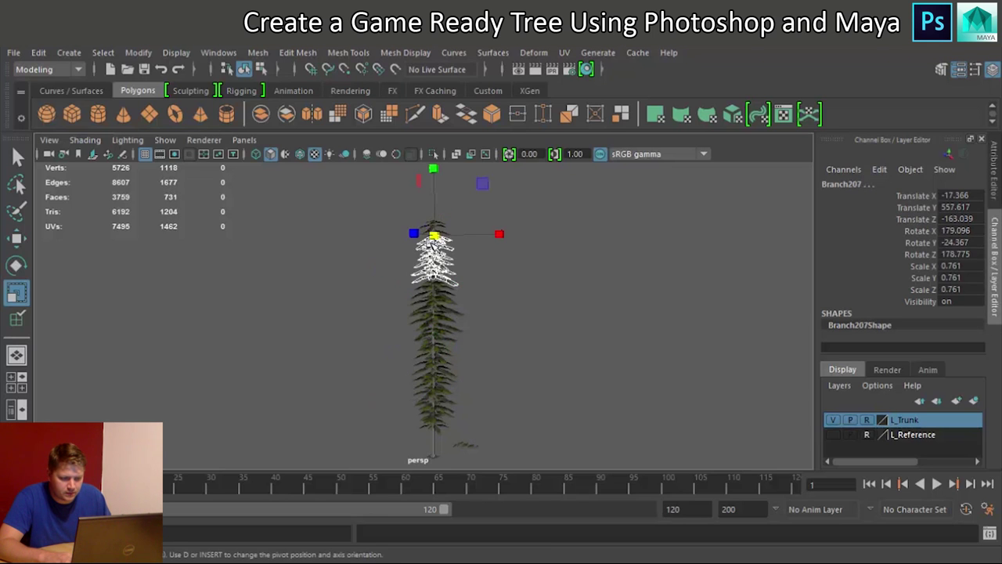
pyautogui.click(514, 319)
# Scale up the branches on the lower half of the tree in progressively smaller sections towards the base, and deselect them
pyautogui.scroll(1, 488, 357)
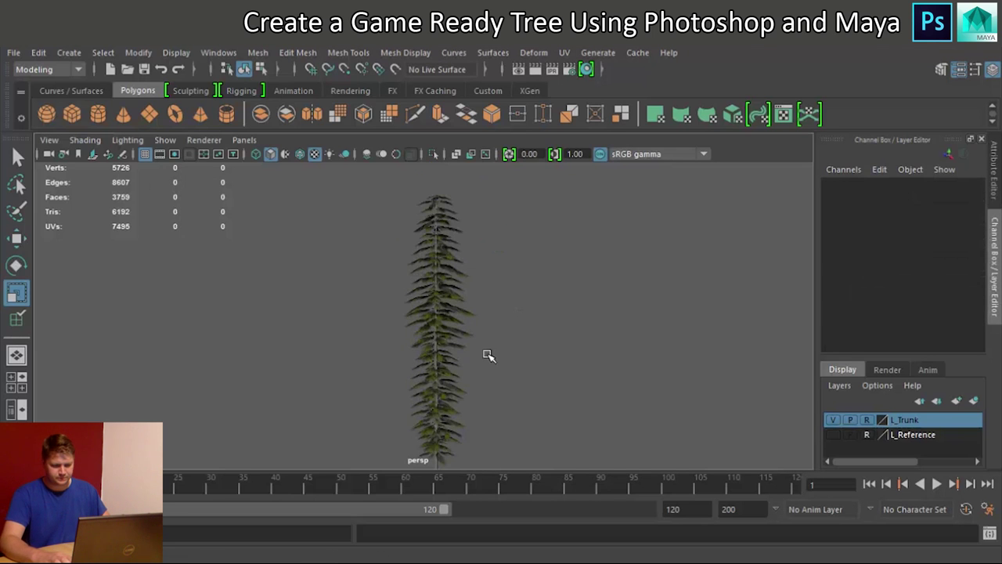
pyautogui.moveTo(371, 321); pyautogui.dragTo(493, 468)
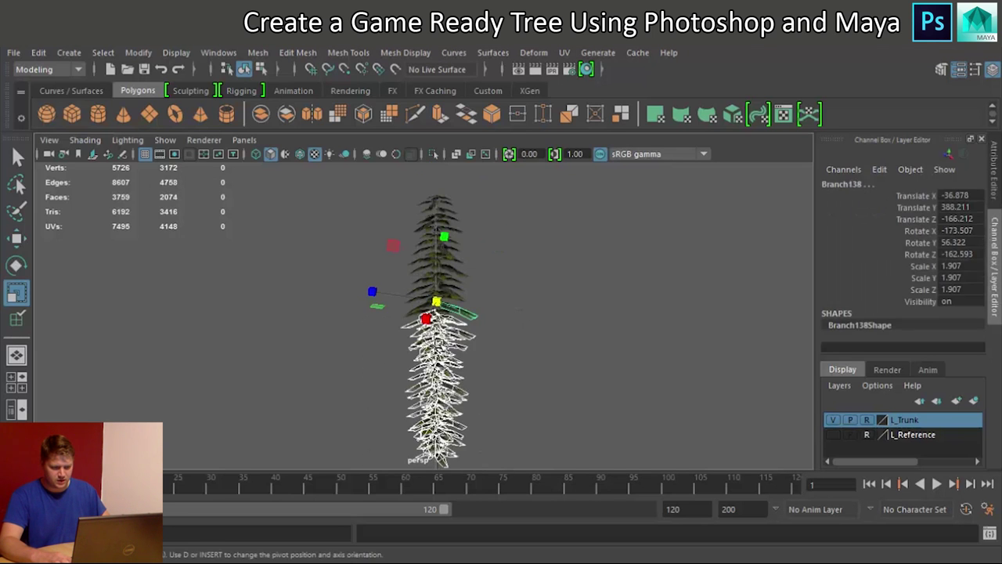
pyautogui.moveTo(434, 303); pyautogui.dragTo(450, 303)
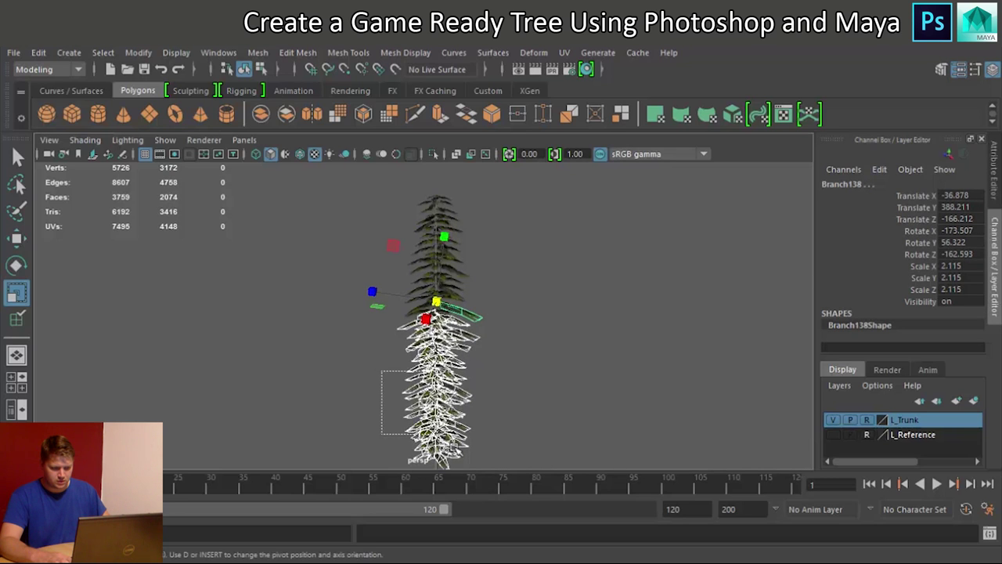
pyautogui.moveTo(375, 362); pyautogui.dragTo(494, 468)
pyautogui.moveTo(436, 361); pyautogui.dragTo(462, 374)
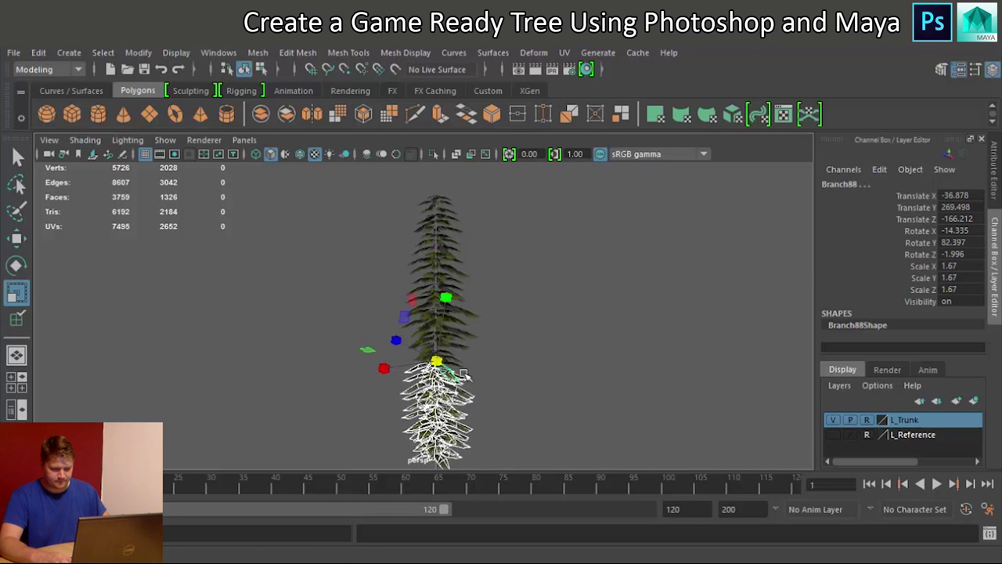
pyautogui.keyDown('alt'); pyautogui.moveTo(472, 379); pyautogui.dragTo(483, 323, button='middle'); pyautogui.keyUp('alt')
pyautogui.moveTo(506, 399); pyautogui.dragTo(507, 399)
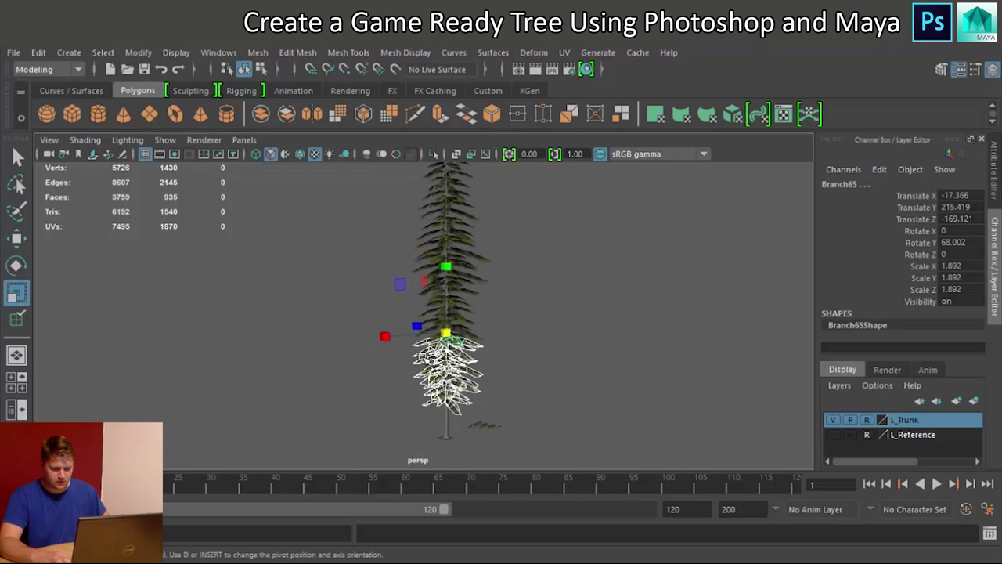
pyautogui.moveTo(443, 335); pyautogui.dragTo(492, 340)
pyautogui.click(532, 337)
# Make the L_Trunk layer selectable and thicken the trunk to a scale of 1.16 in X and Z, leaving its height alone
pyautogui.scroll(-3, 560, 334)
pyautogui.scroll(3, 559, 335)
pyautogui.keyDown('alt'); pyautogui.moveTo(560, 335); pyautogui.dragTo(514, 327); pyautogui.keyUp('alt')
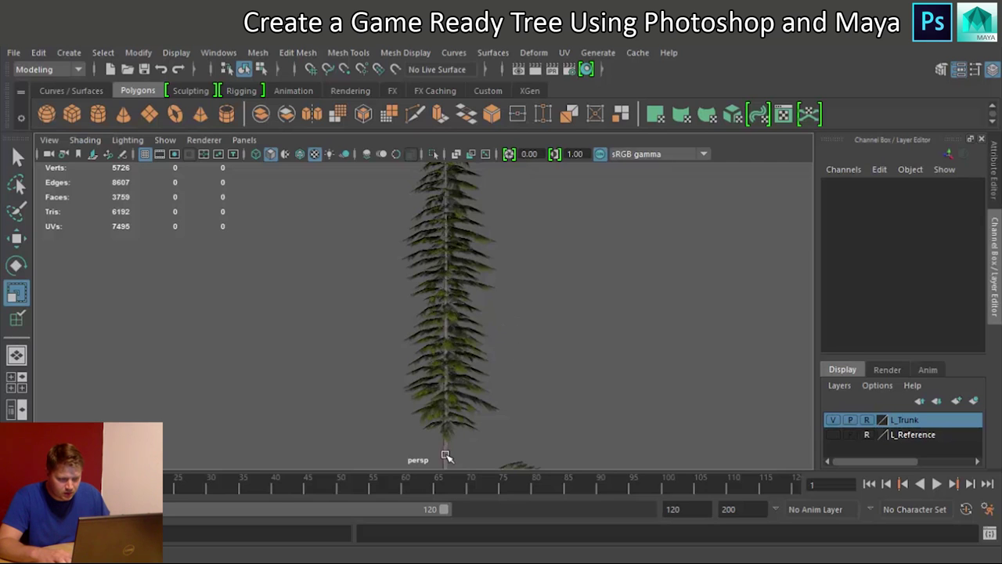
pyautogui.keyDown('alt'); pyautogui.moveTo(451, 450); pyautogui.dragTo(439, 439); pyautogui.keyUp('alt')
pyautogui.moveTo(439, 430); pyautogui.dragTo(443, 432, button='right')
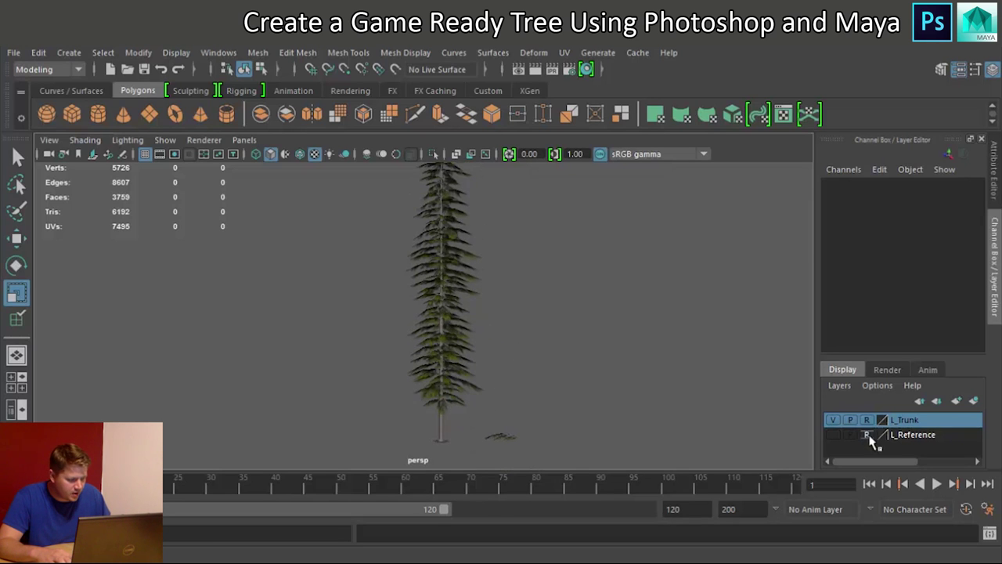
pyautogui.click(442, 438)
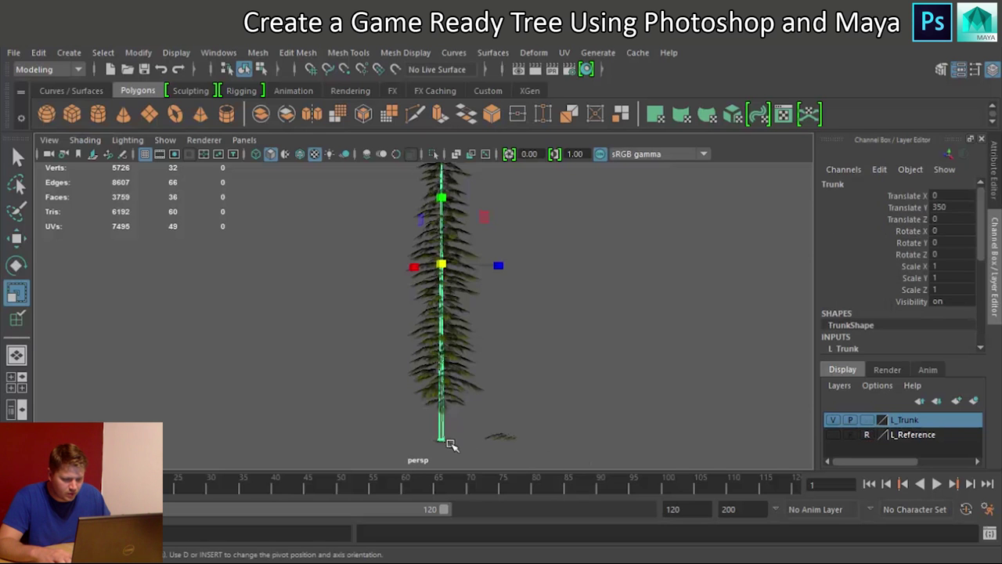
pyautogui.keyDown('alt'); pyautogui.moveTo(469, 290); pyautogui.dragTo(489, 225); pyautogui.keyUp('alt')
pyautogui.keyDown('alt'); pyautogui.moveTo(453, 323); pyautogui.dragTo(450, 294); pyautogui.keyUp('alt')
pyautogui.keyDown('alt'); pyautogui.moveTo(483, 242); pyautogui.dragTo(462, 263); pyautogui.keyUp('alt')
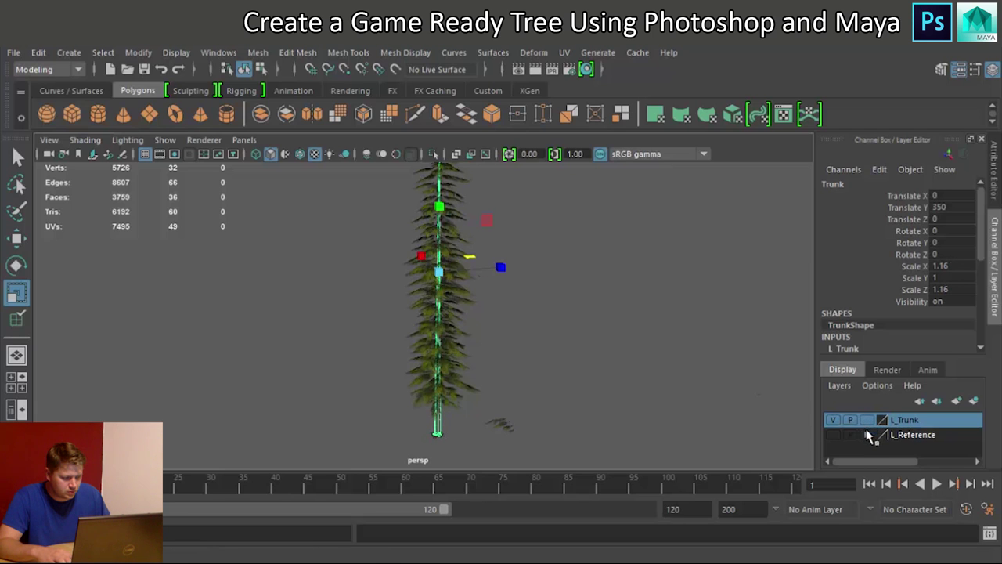
pyautogui.click(593, 391)
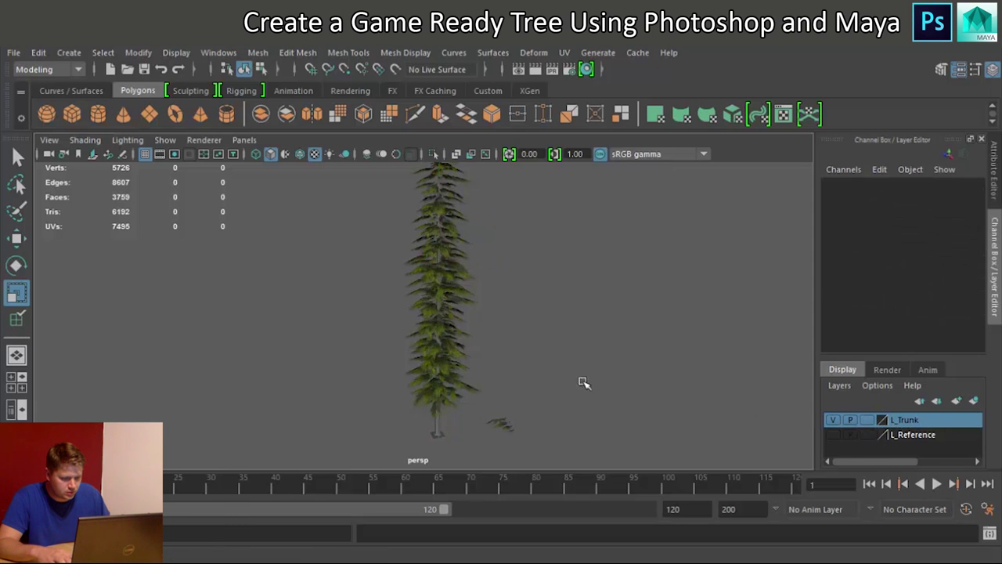
# Try rotating a group of branches on one side of the tree's middle, and undo the last free rotation
pyautogui.keyDown('alt'); pyautogui.moveTo(584, 381); pyautogui.dragTo(588, 351); pyautogui.keyUp('alt')
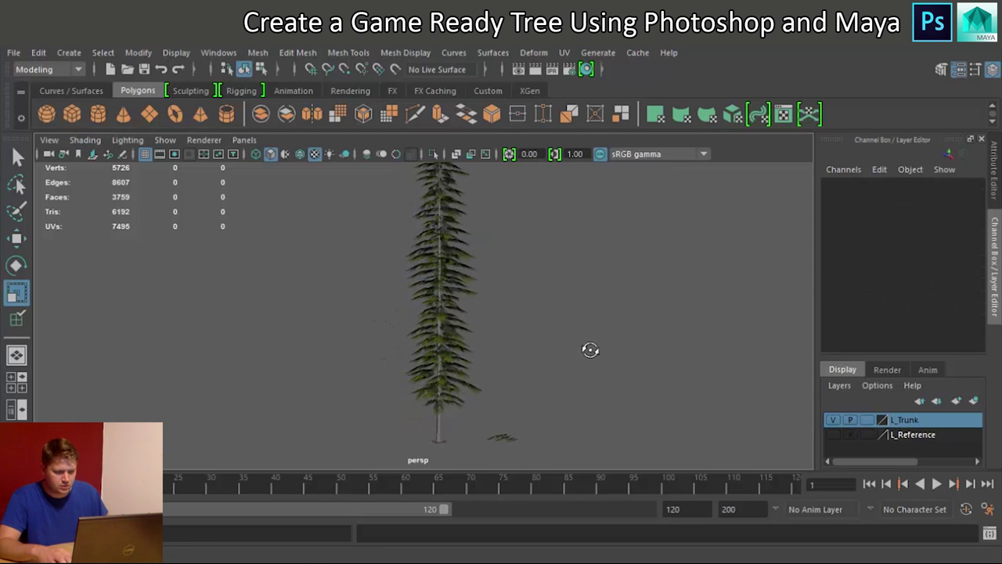
pyautogui.scroll(5, 436, 297)
pyautogui.keyDown('alt'); pyautogui.moveTo(461, 308); pyautogui.dragTo(470, 327); pyautogui.keyUp('alt')
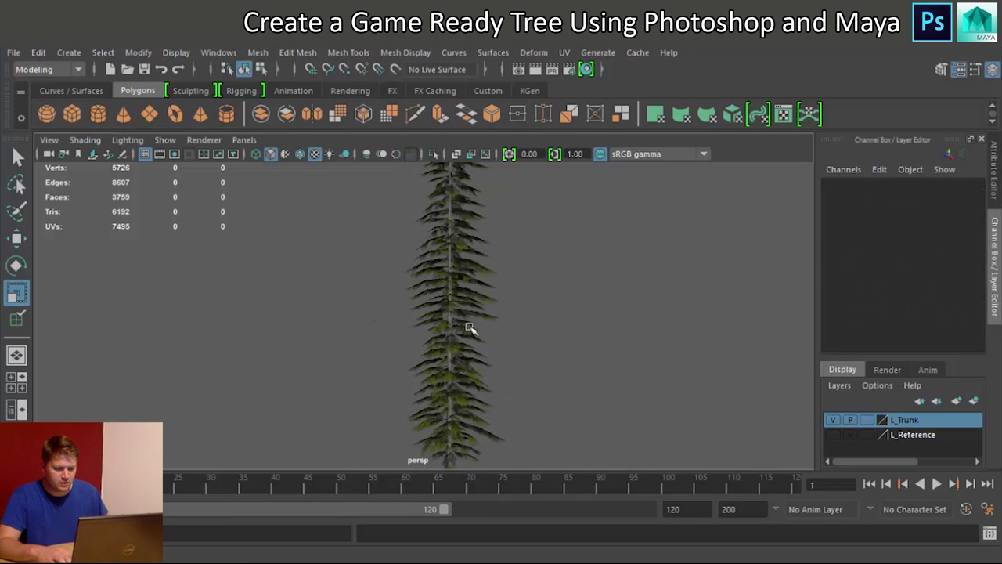
pyautogui.keyDown('alt'); pyautogui.moveTo(387, 223); pyautogui.dragTo(409, 260); pyautogui.keyUp('alt')
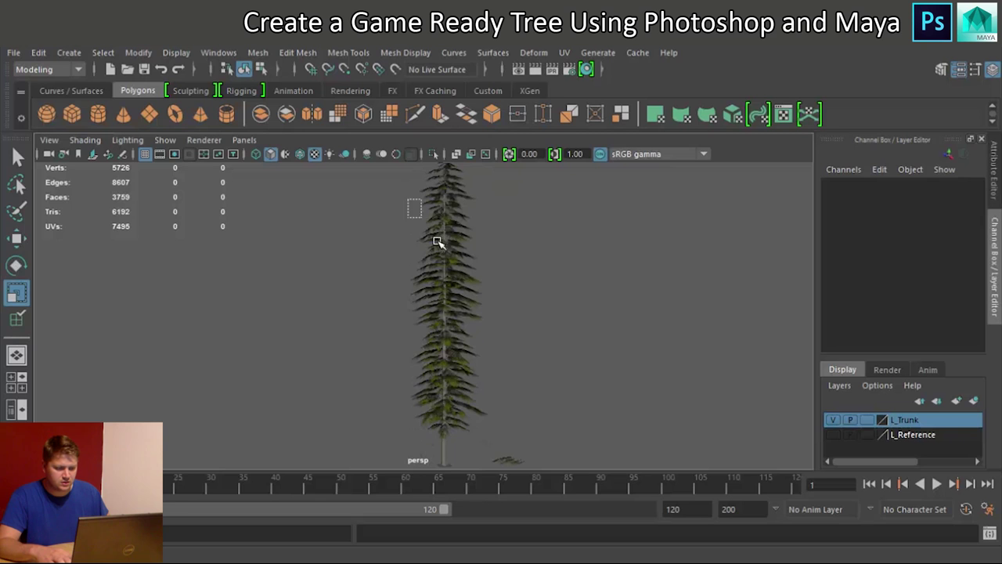
pyautogui.click(436, 240)
pyautogui.press('e')
pyautogui.moveTo(407, 192); pyautogui.dragTo(401, 227)
pyautogui.click(461, 289)
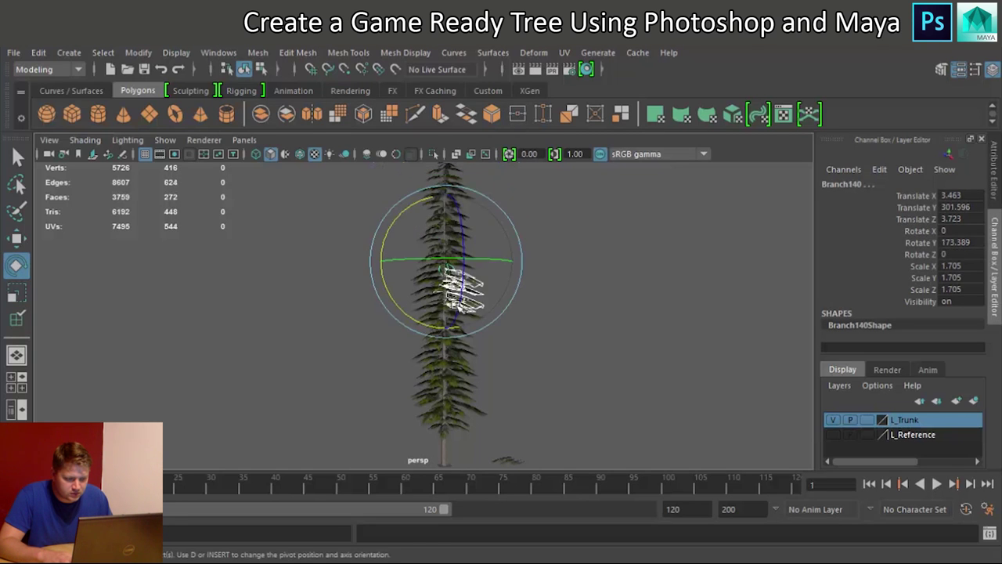
pyautogui.moveTo(414, 342); pyautogui.dragTo(433, 375)
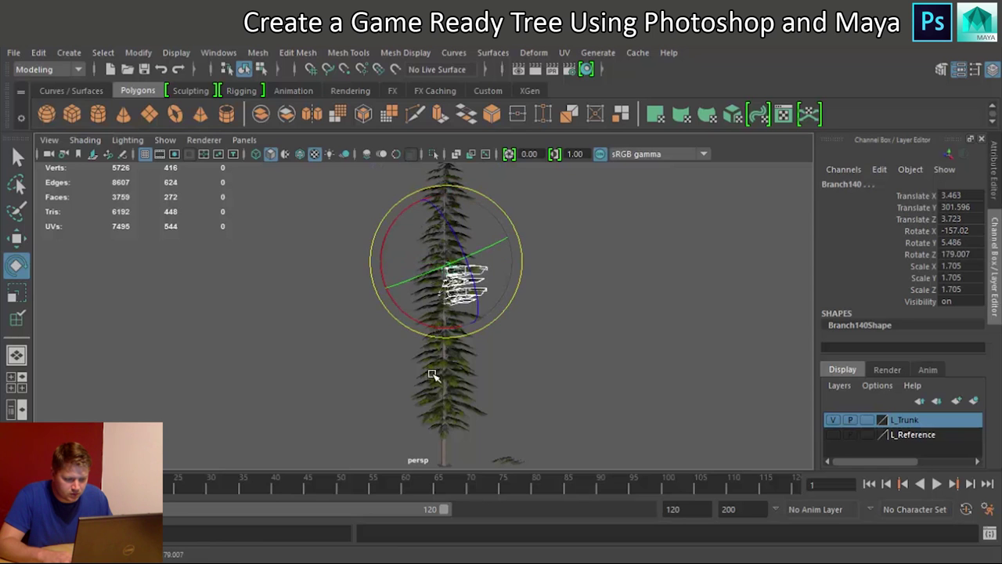
pyautogui.hotkey('ctrl', 'z')
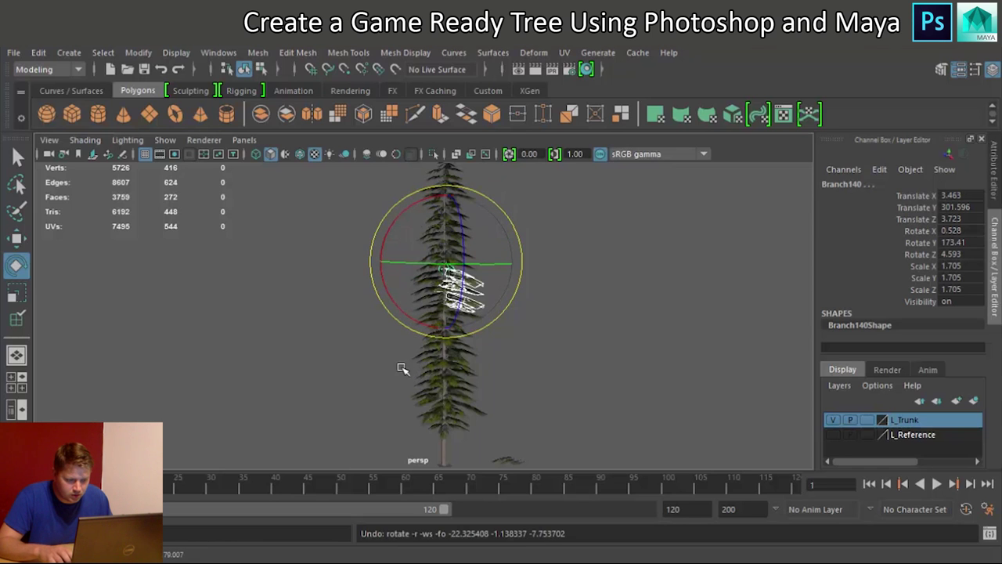
# Undo the rotation of the lower branches and trunk, set the L_Trunk layer back to Reference, and clear the selection
pyautogui.click(450, 373)
pyautogui.moveTo(450, 310); pyautogui.dragTo(452, 314)
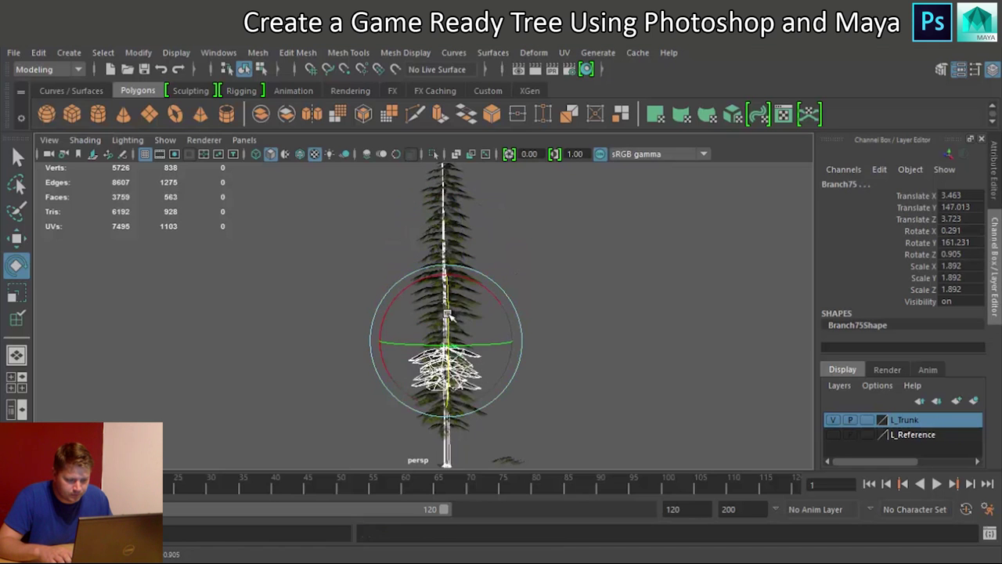
pyautogui.hotkey('ctrl', 'z')
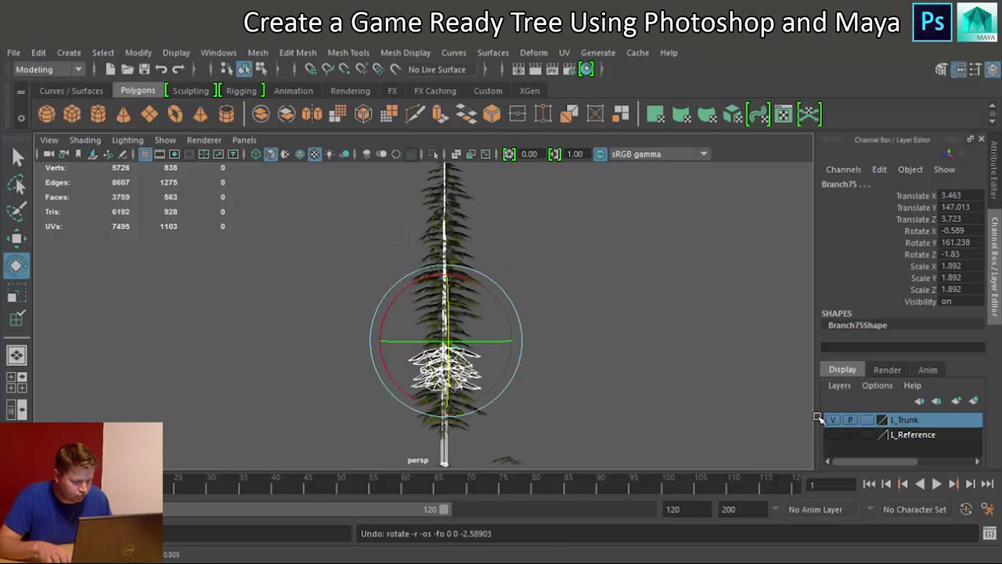
pyautogui.click(867, 421)
pyautogui.click(866, 421)
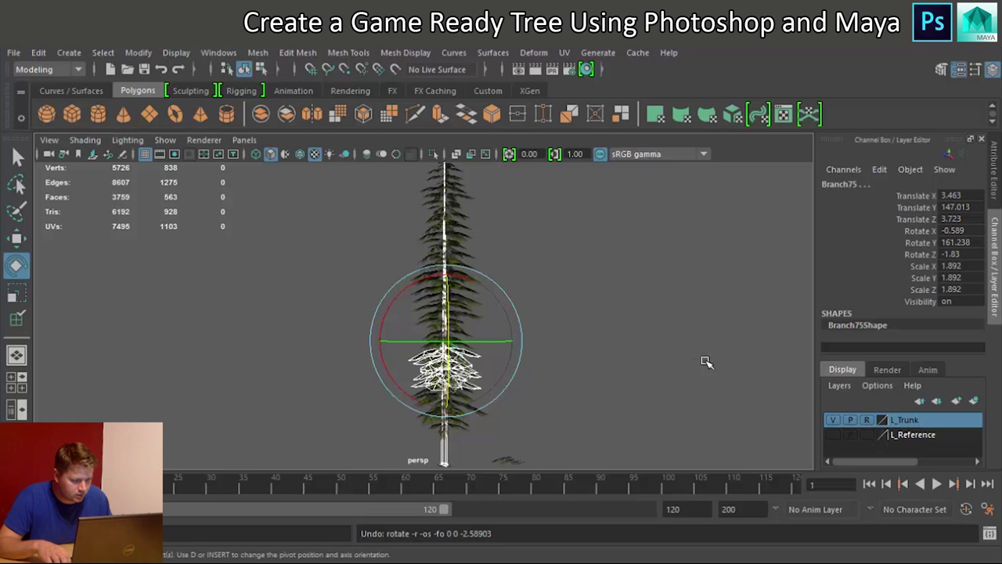
pyautogui.click(605, 355)
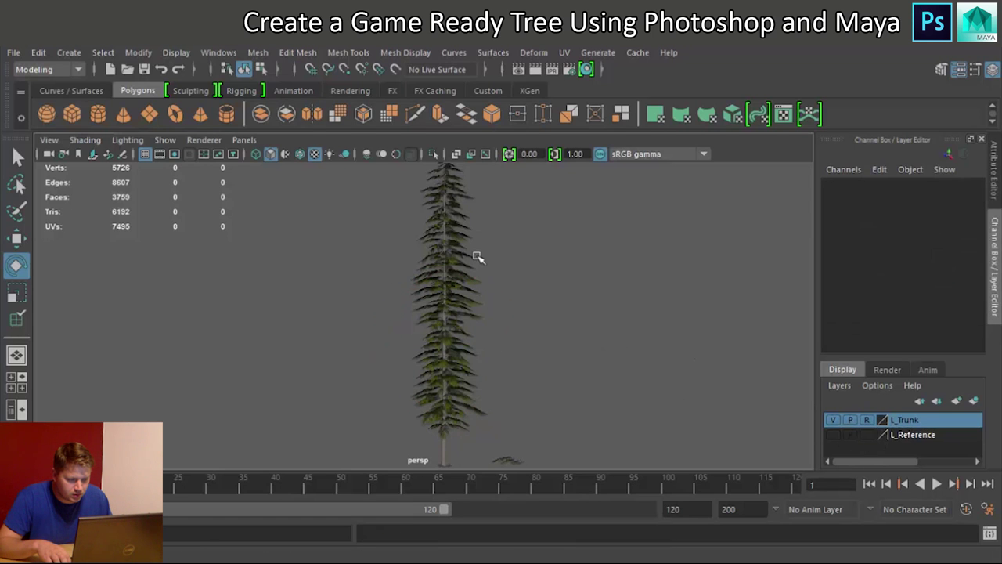
# Slightly rotate separate groups of branches in the upper, middle and lower parts of the tree to vary their angles
pyautogui.moveTo(403, 176); pyautogui.dragTo(492, 239)
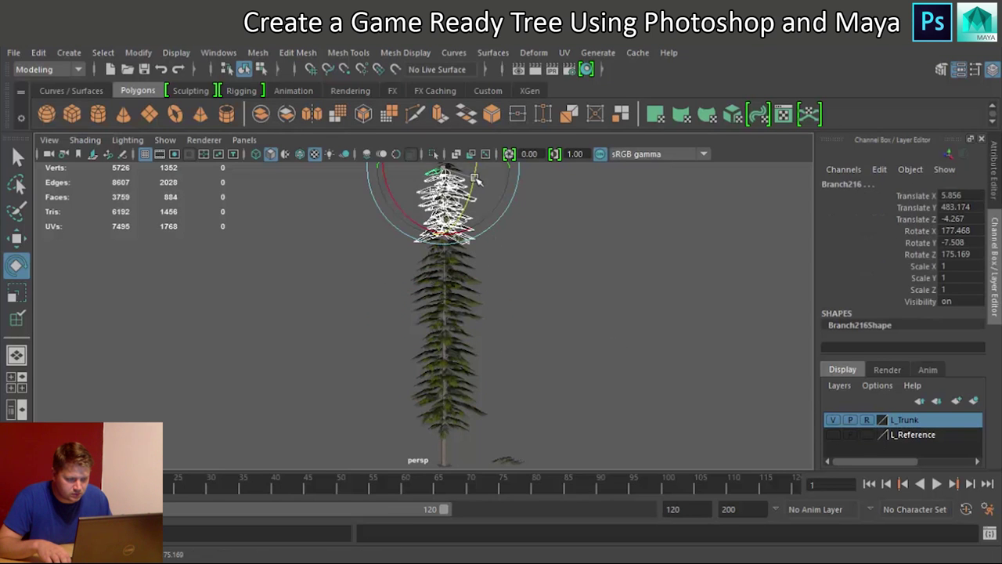
pyautogui.moveTo(403, 261); pyautogui.dragTo(514, 297)
pyautogui.moveTo(463, 228); pyautogui.dragTo(471, 227)
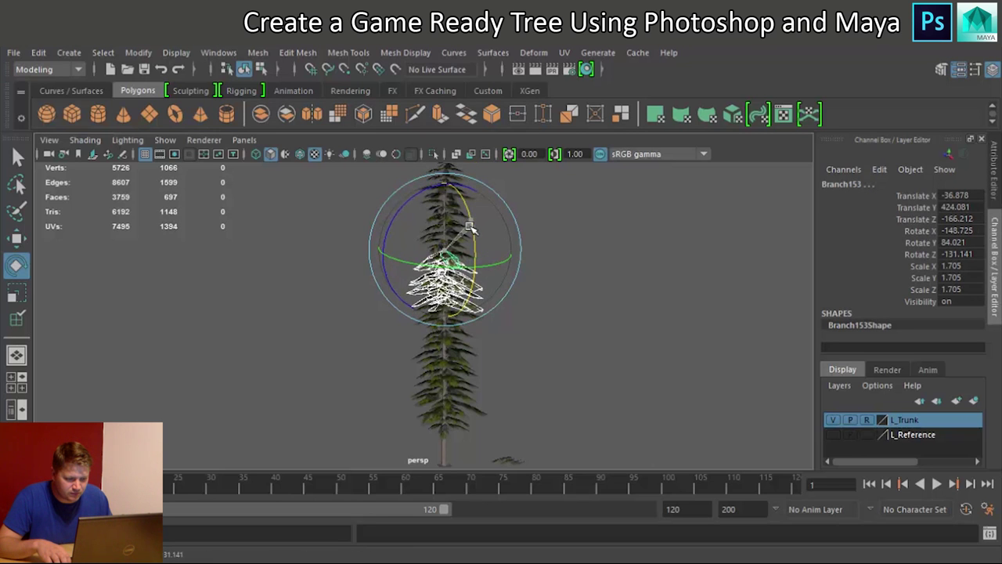
pyautogui.click(478, 396)
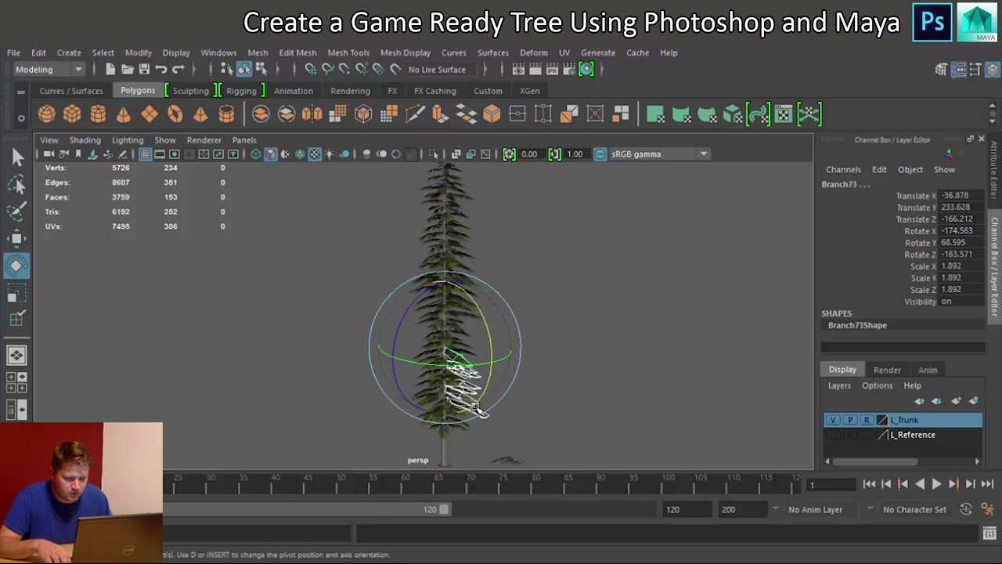
pyautogui.moveTo(487, 325); pyautogui.dragTo(487, 325)
# Rotate further overlapping bands of branches along the tree to break up the regular pattern, and deselect them
pyautogui.moveTo(380, 224); pyautogui.dragTo(420, 320)
pyautogui.moveTo(461, 283); pyautogui.dragTo(476, 255)
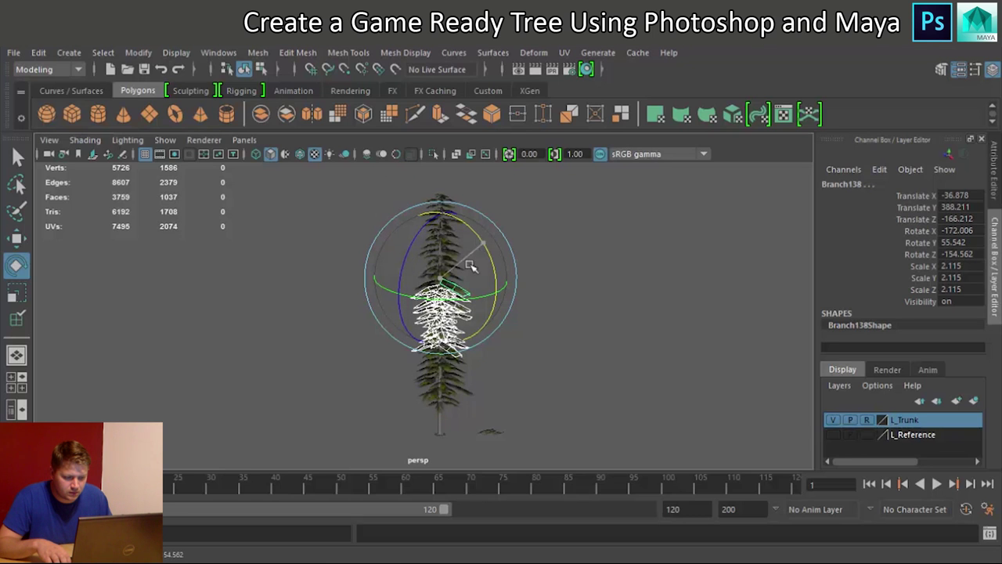
pyautogui.moveTo(396, 348); pyautogui.dragTo(438, 368)
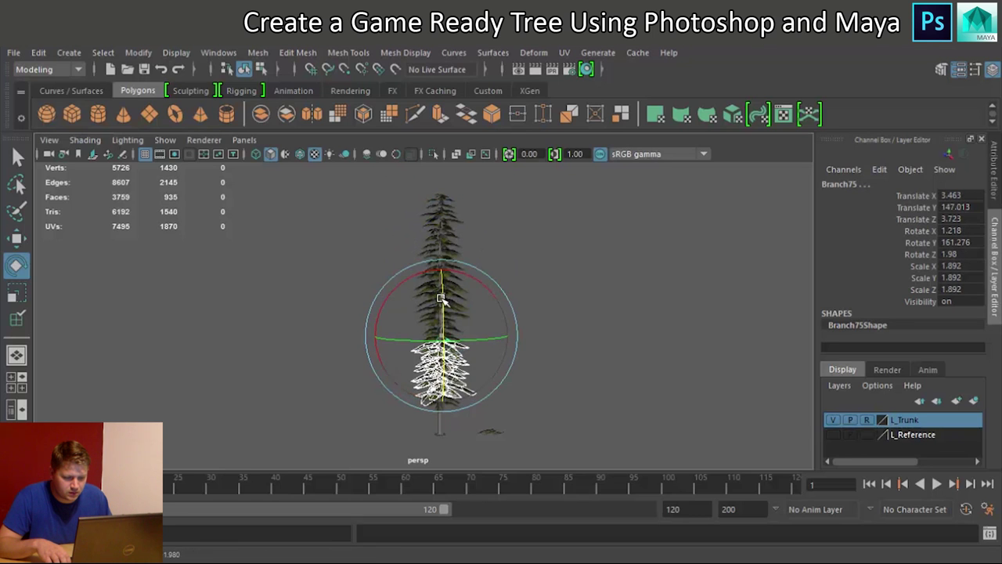
pyautogui.moveTo(422, 209); pyautogui.dragTo(463, 249)
pyautogui.moveTo(486, 188); pyautogui.dragTo(472, 277)
pyautogui.click(432, 239)
pyautogui.moveTo(380, 212); pyautogui.dragTo(476, 290)
pyautogui.click(464, 335)
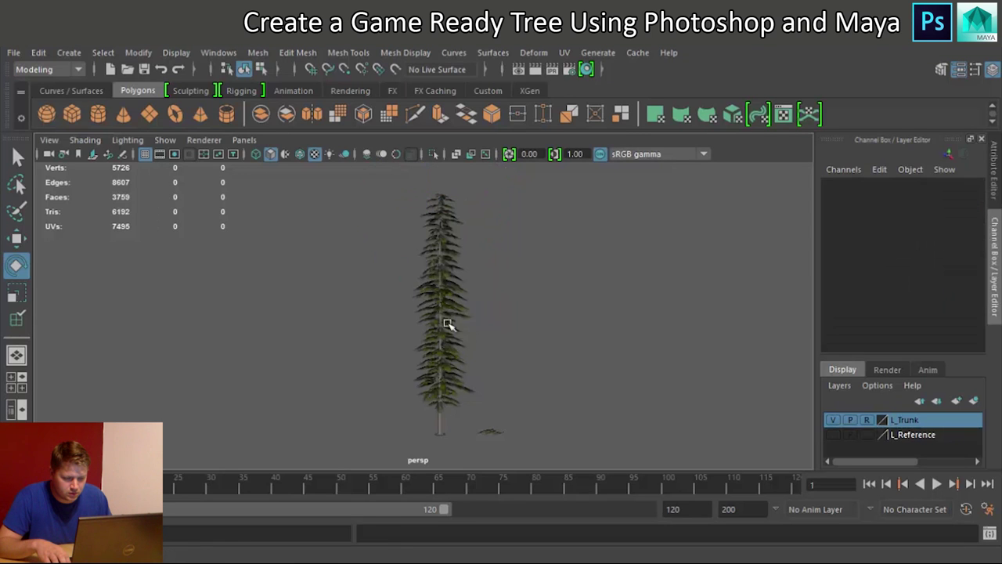
pyautogui.moveTo(456, 325); pyautogui.dragTo(458, 327)
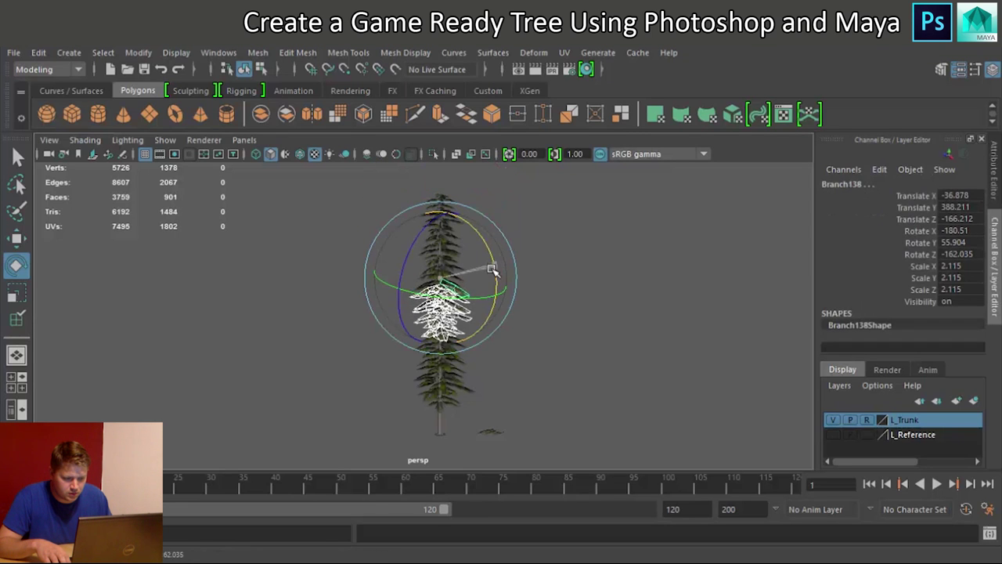
pyautogui.click(565, 348)
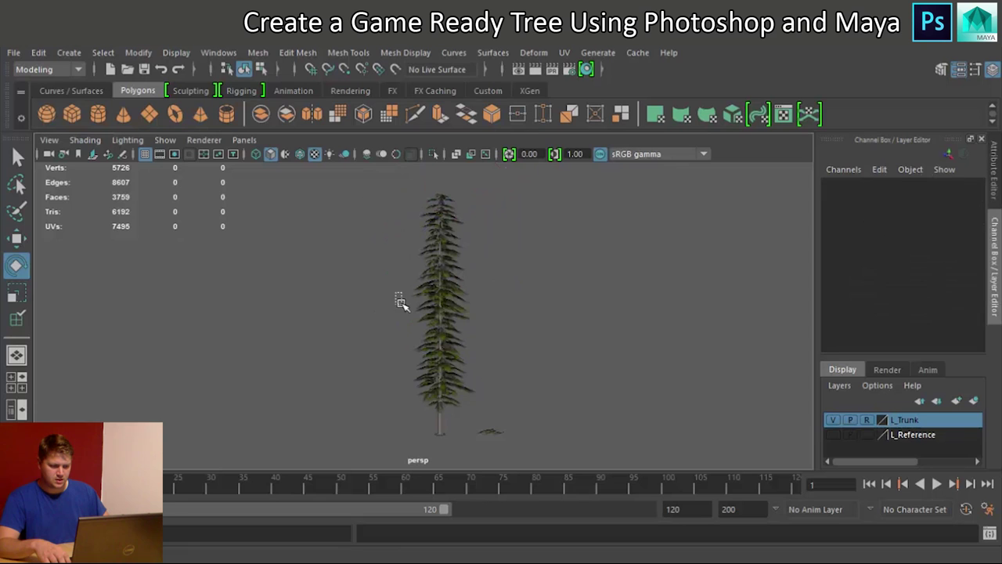
# Select a narrow band of branches around the middle of the tree, scale it up to about 2.27, and deselect it
pyautogui.moveTo(473, 341); pyautogui.dragTo(473, 341)
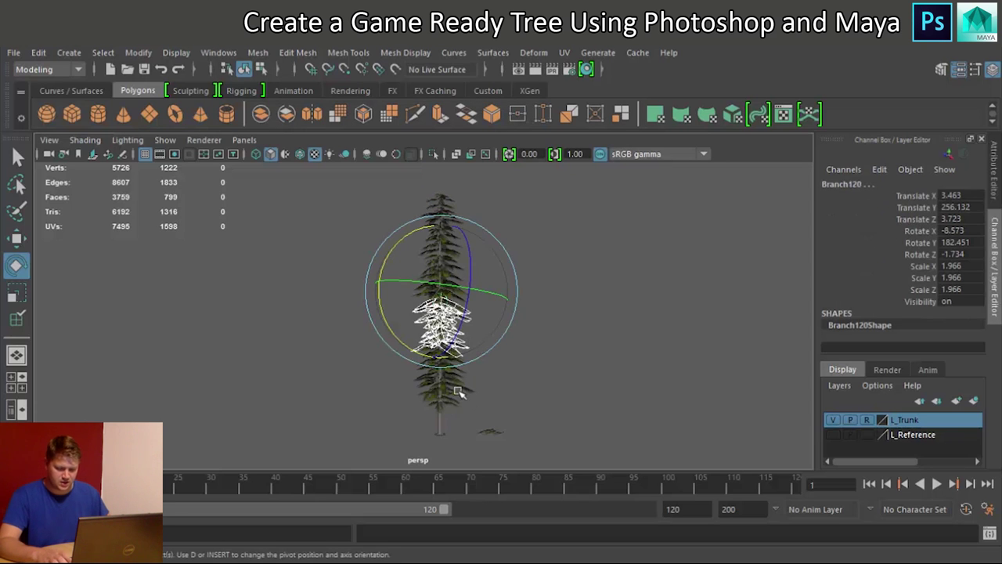
pyautogui.click(368, 321)
pyautogui.moveTo(368, 321); pyautogui.dragTo(492, 340)
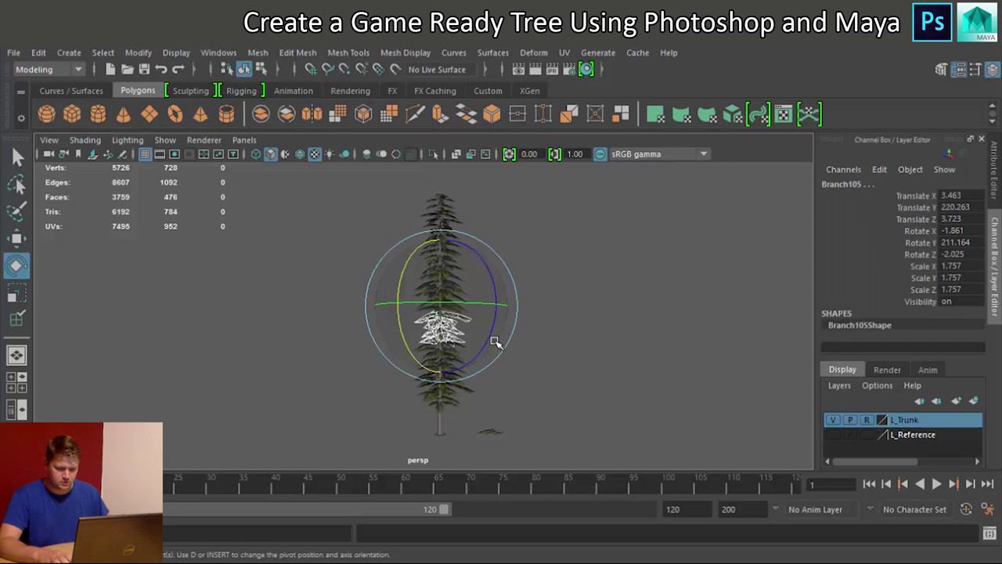
pyautogui.press('r')
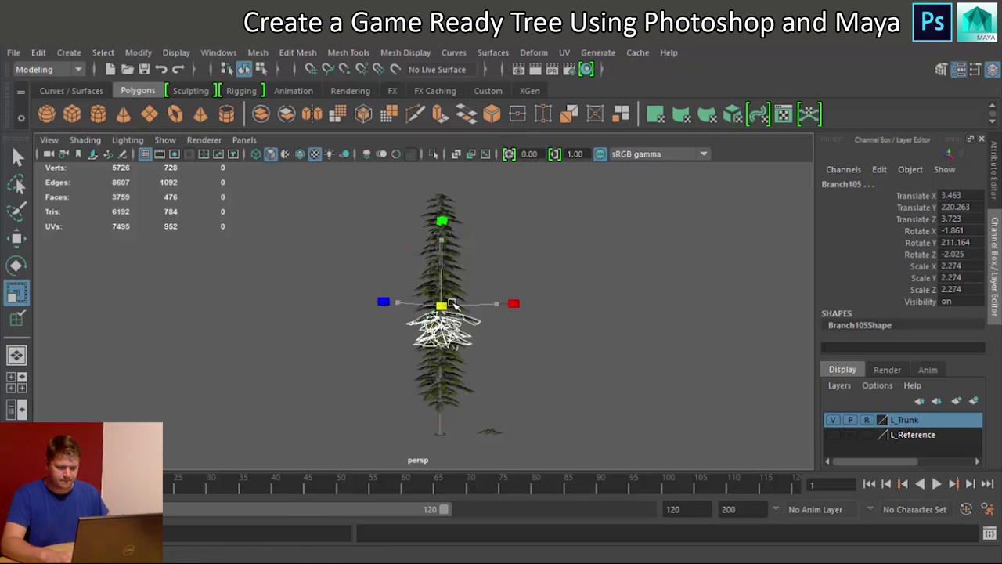
pyautogui.click(531, 349)
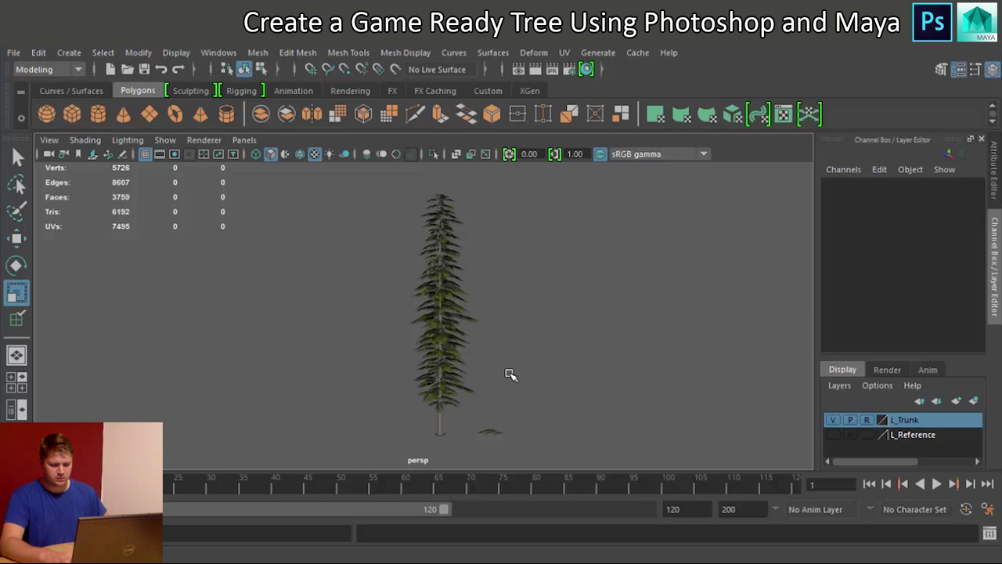
# Select all the branches on the tree, scale them up slightly so the topmost reach 1.082, and deselect them
pyautogui.moveTo(371, 183); pyautogui.dragTo(593, 414)
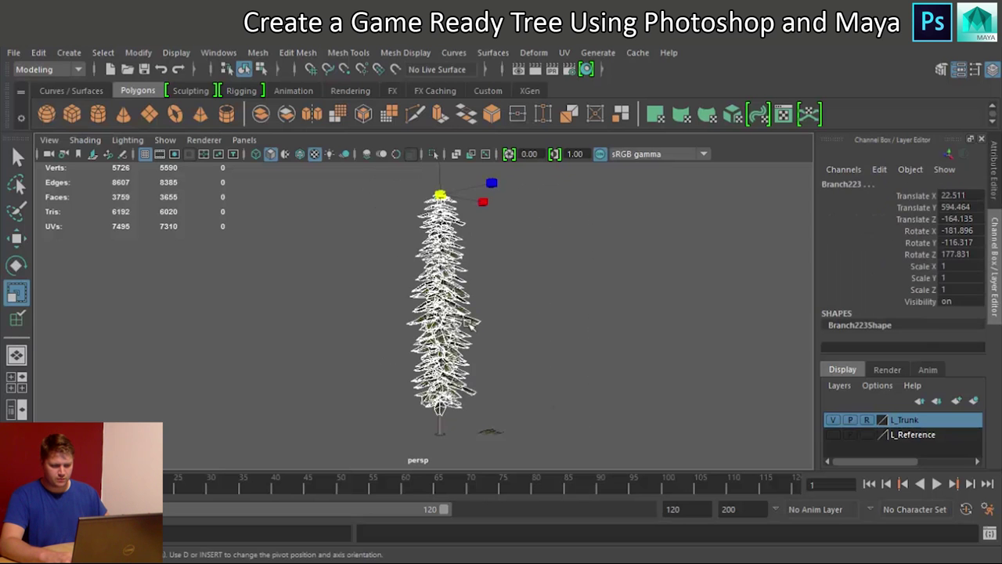
pyautogui.moveTo(441, 194)
pyautogui.mouseDown()
pyautogui.moveTo(478, 194)
pyautogui.moveTo(446, 194)
pyautogui.mouseUp()
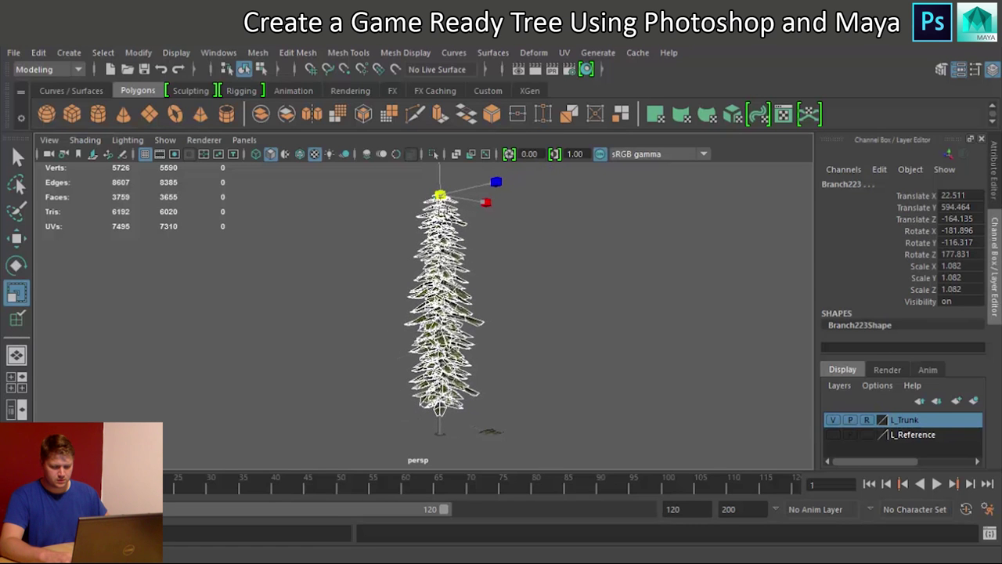
pyautogui.click(523, 285)
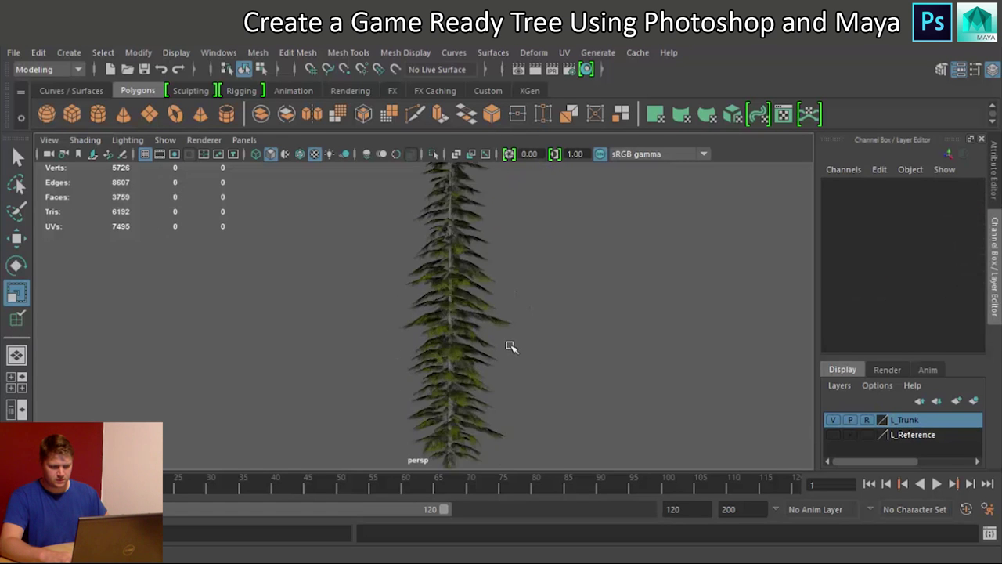
# Take the L_Trunk layer out of reference mode, soften the edges of the tree's trunk mesh, and deselect it
pyautogui.keyDown('alt'); pyautogui.moveTo(512, 346); pyautogui.dragTo(468, 398, button='right'); pyautogui.keyUp('alt')
pyautogui.keyDown('alt'); pyautogui.moveTo(467, 398); pyautogui.dragTo(436, 384, button='middle'); pyautogui.keyUp('alt')
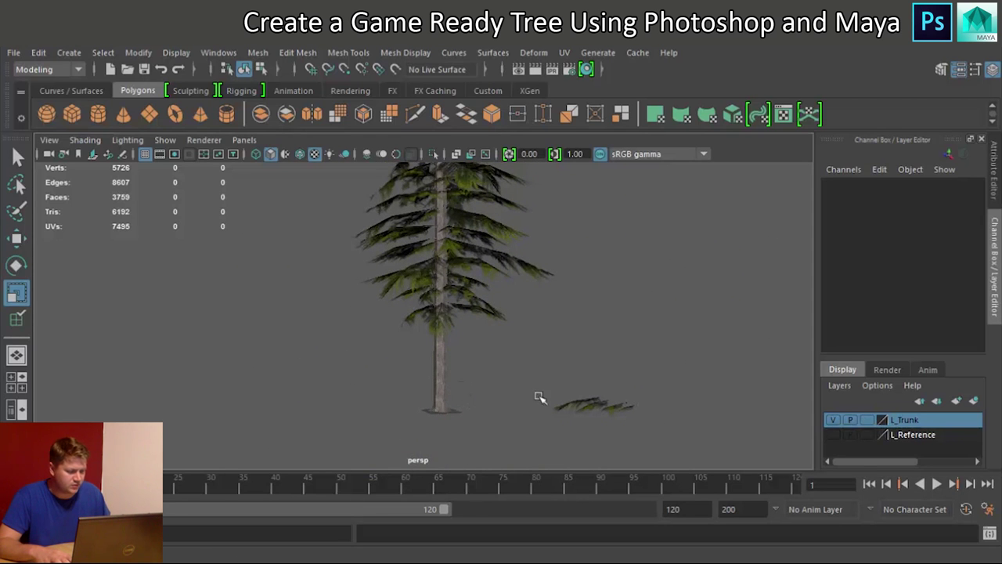
pyautogui.click(444, 373)
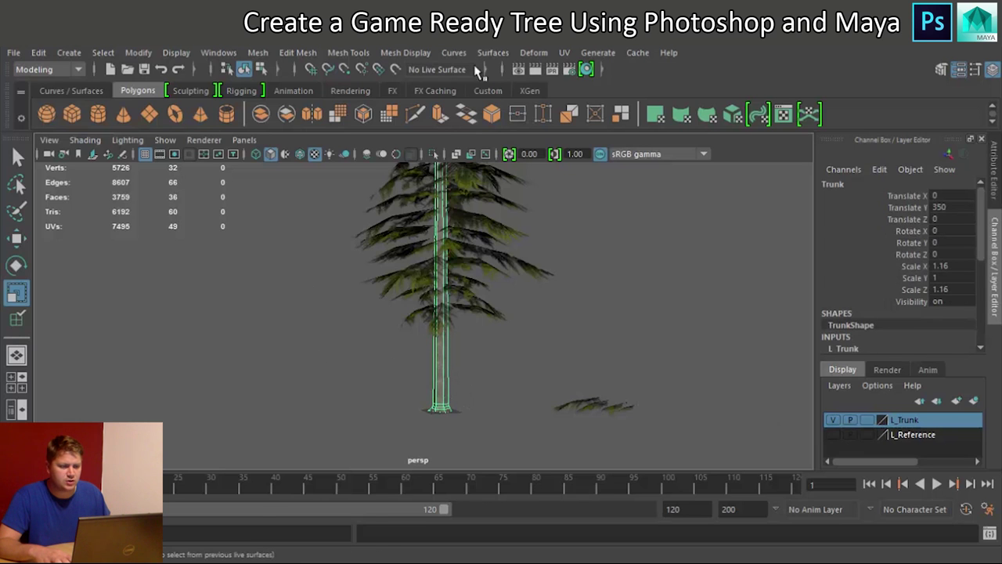
pyautogui.click(404, 53)
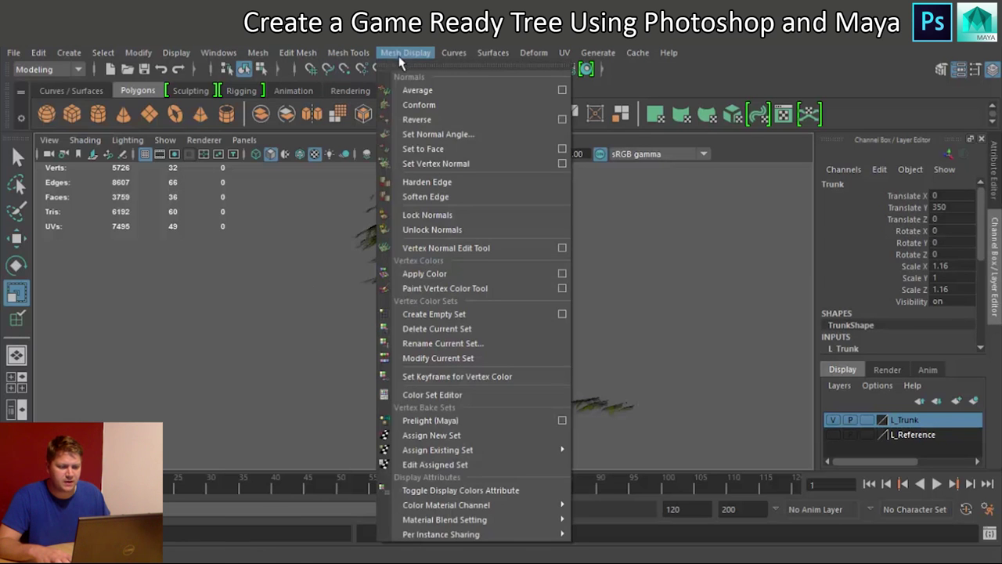
pyautogui.click(441, 196)
pyautogui.click(593, 288)
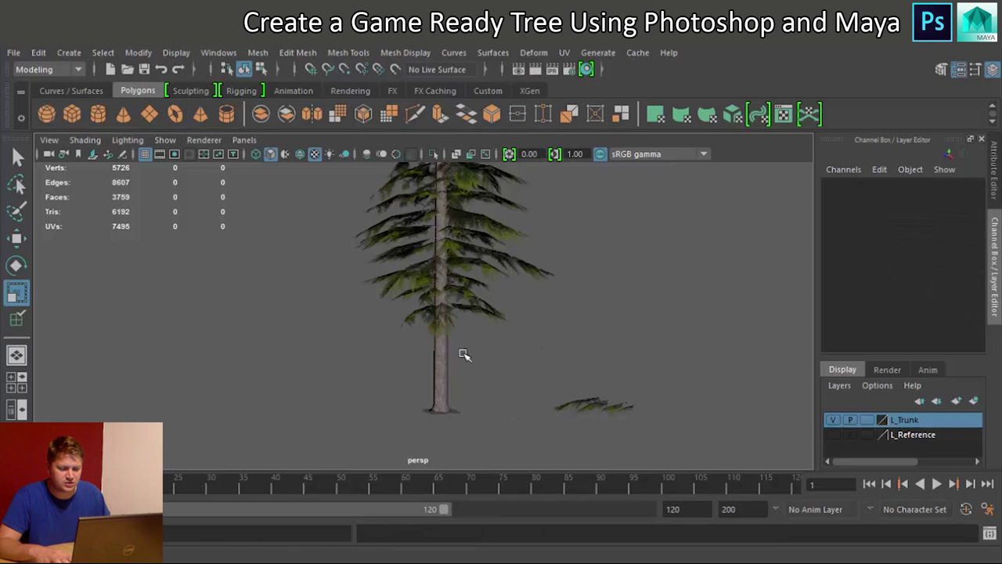
pyautogui.scroll(3, 572, 340)
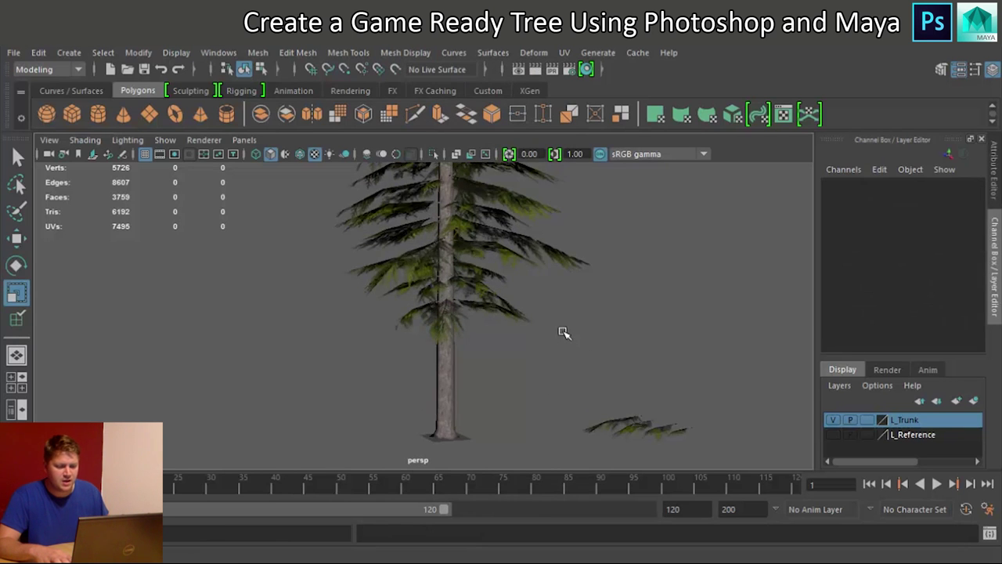
pyautogui.scroll(3, 516, 341)
pyautogui.keyDown('alt'); pyautogui.moveTo(530, 361); pyautogui.dragTo(450, 360); pyautogui.keyUp('alt')
pyautogui.keyDown('alt'); pyautogui.moveTo(414, 331); pyautogui.dragTo(425, 369); pyautogui.keyUp('alt')
pyautogui.scroll(-4, 425, 360)
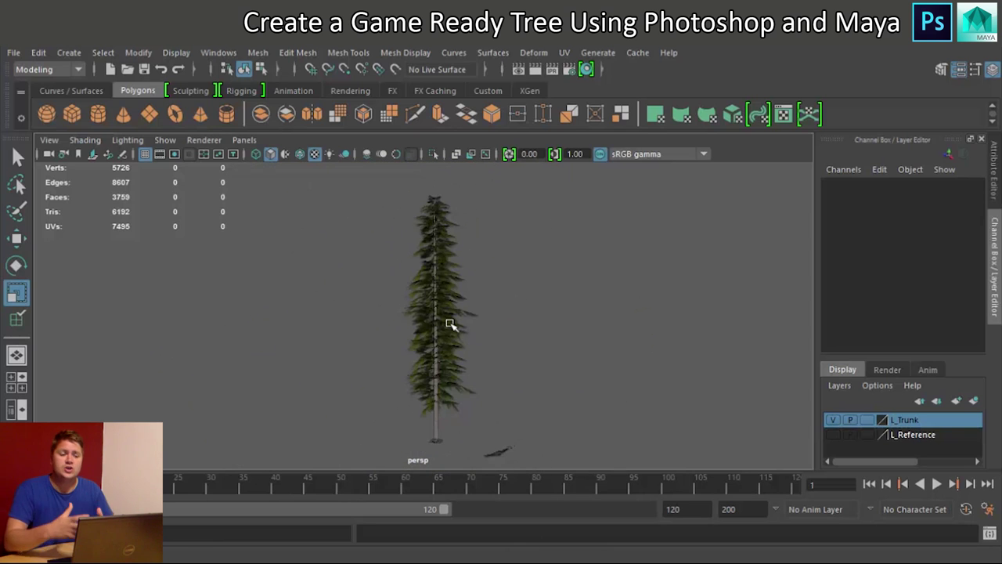